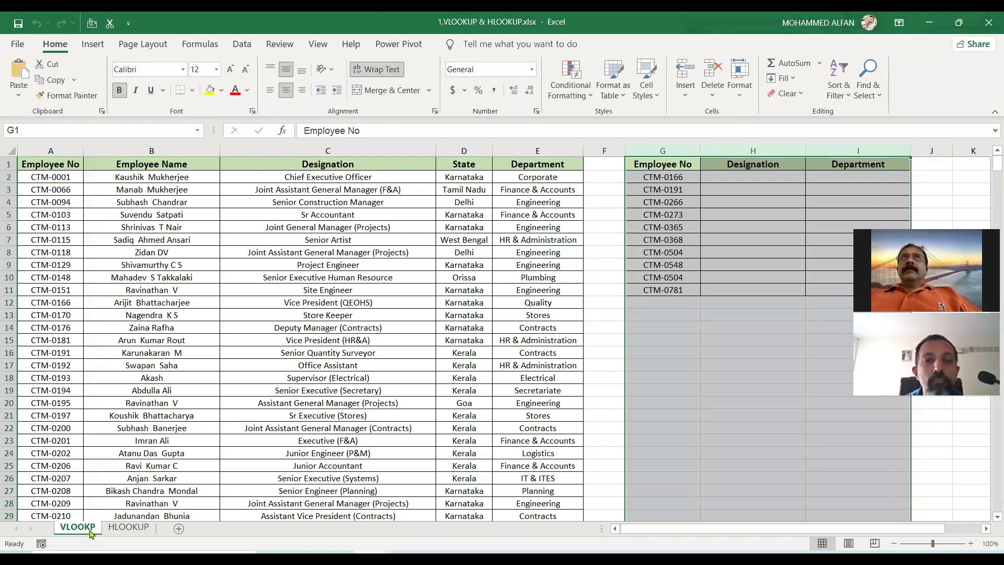
Examine the columns of the employee table on the VLOOKP sheet, from Employee No through Department.
{"action": "left_click", "coordinate": [123, 527]}
{"action": "left_click", "coordinate": [94, 529]}
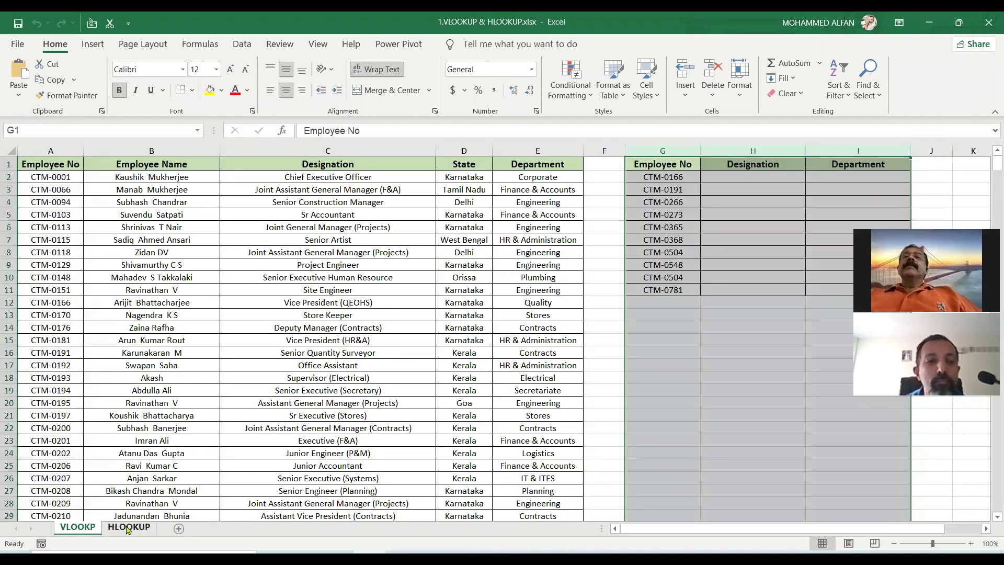
{"action": "left_click", "coordinate": [335, 305]}
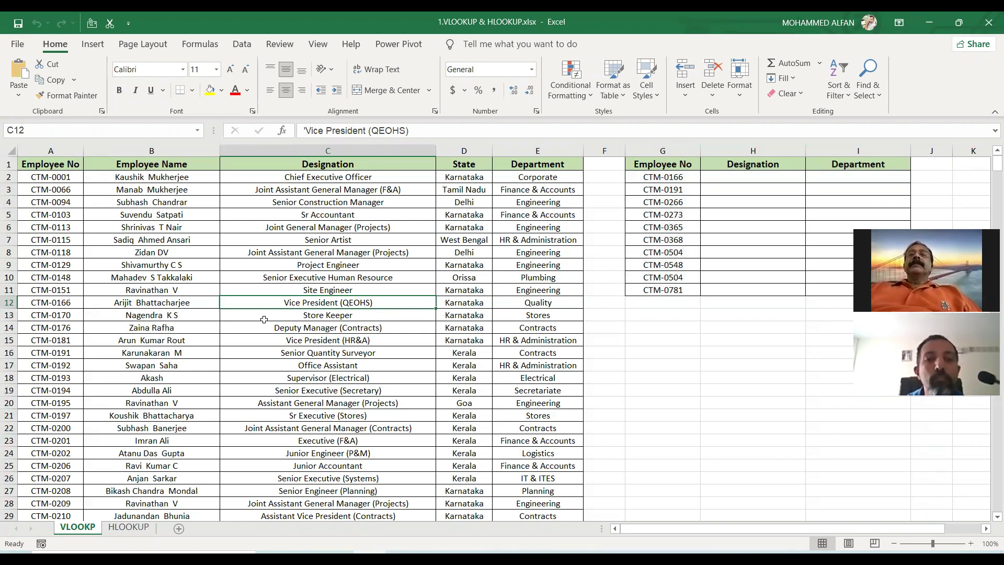
{"action": "left_click", "coordinate": [161, 238]}
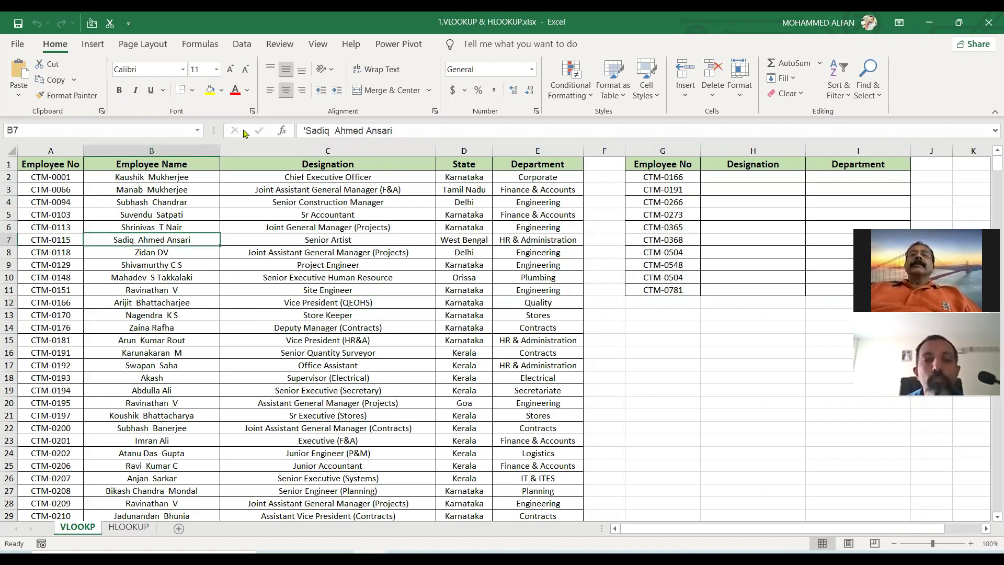
{"action": "left_click", "coordinate": [78, 153]}
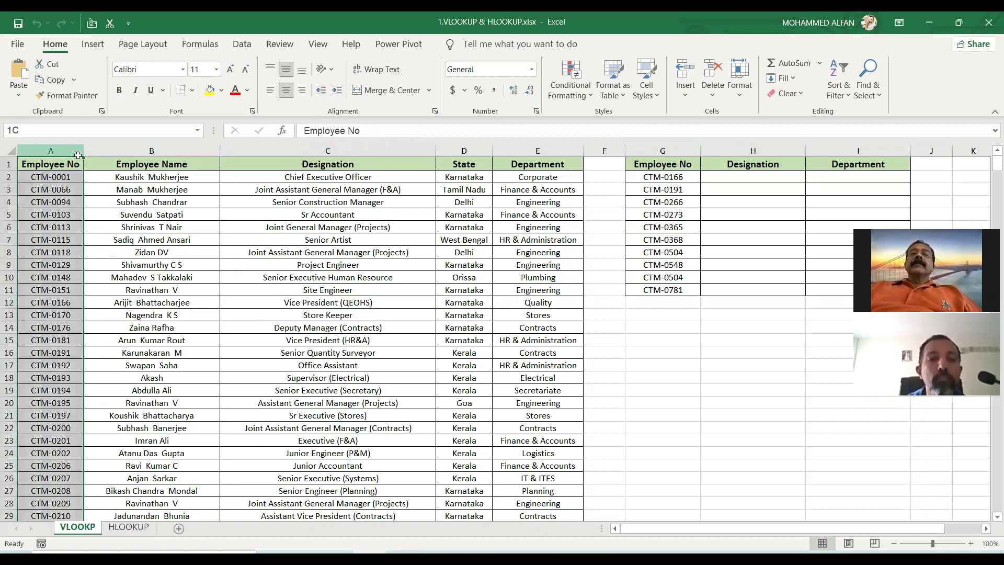
{"action": "left_click_drag", "start_coordinate": [78, 155], "coordinate": [601, 152]}
{"action": "left_click", "coordinate": [66, 149]}
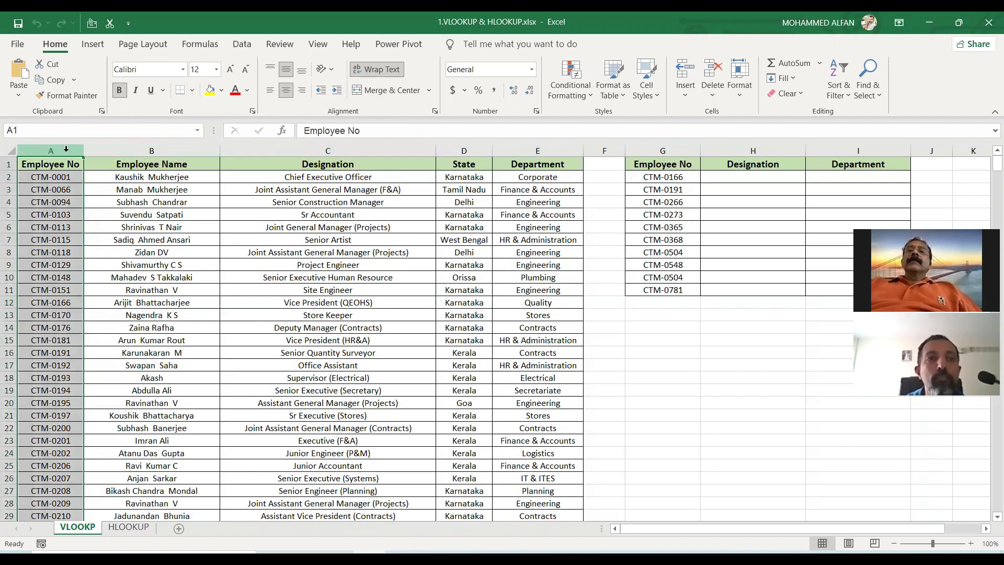
{"action": "left_click", "coordinate": [160, 149]}
{"action": "left_click", "coordinate": [418, 151]}
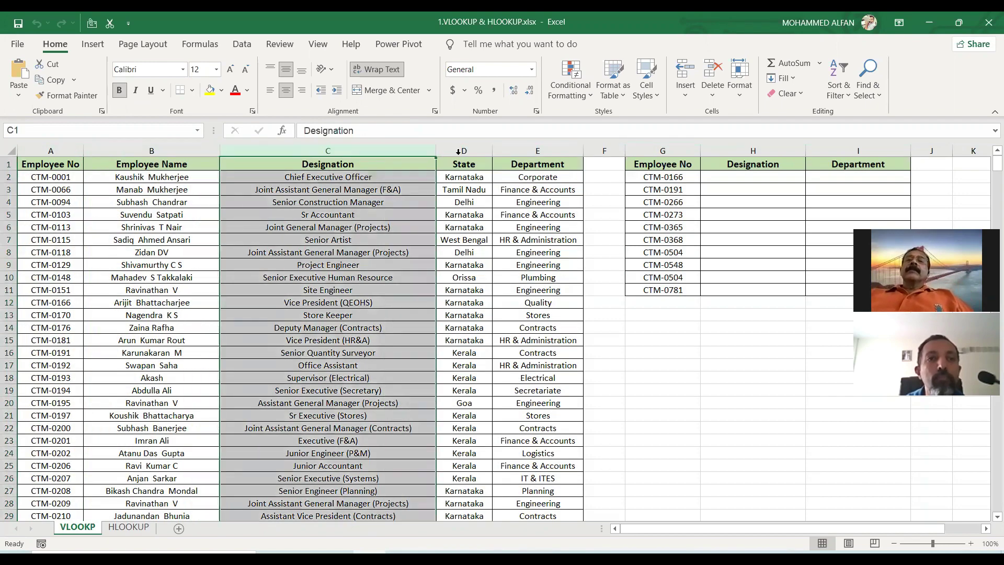
{"action": "left_click", "coordinate": [458, 151]}
{"action": "left_click", "coordinate": [526, 152]}
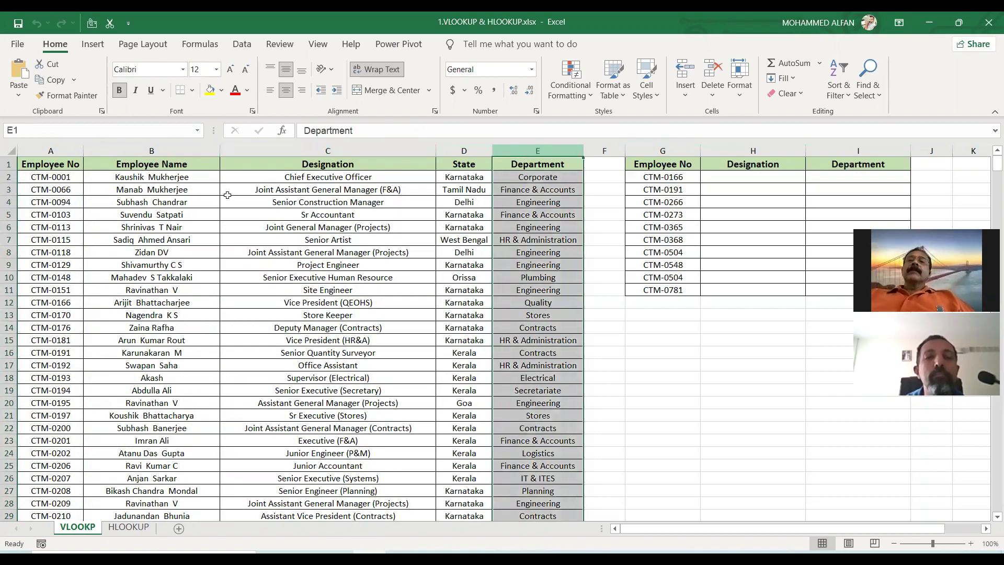
Check how far down the employee records in column A extend, and return to the start of the table.
{"action": "left_click", "coordinate": [46, 202]}
{"action": "key", "text": "ctrl+shift+Down"}
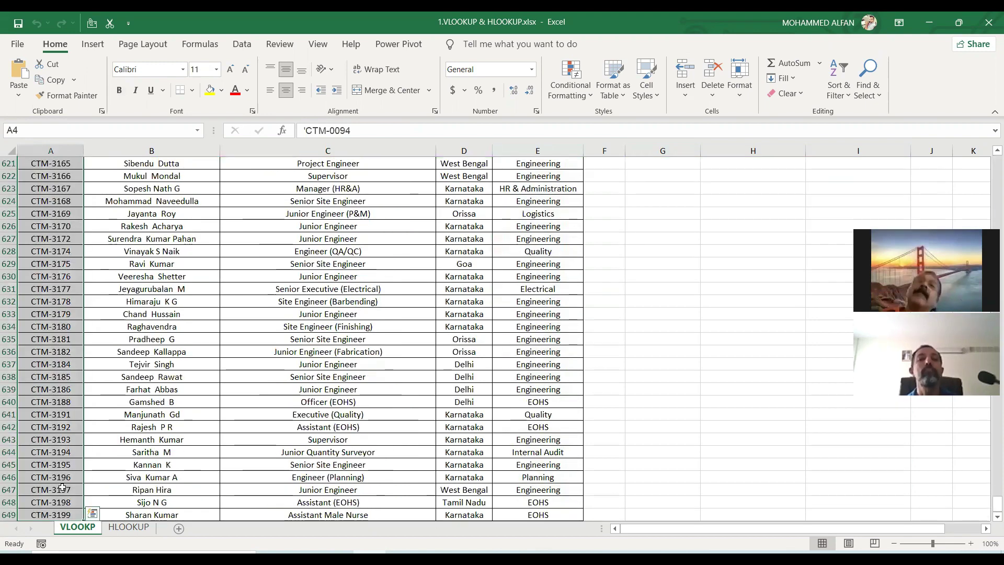
{"action": "left_click", "coordinate": [8, 514]}
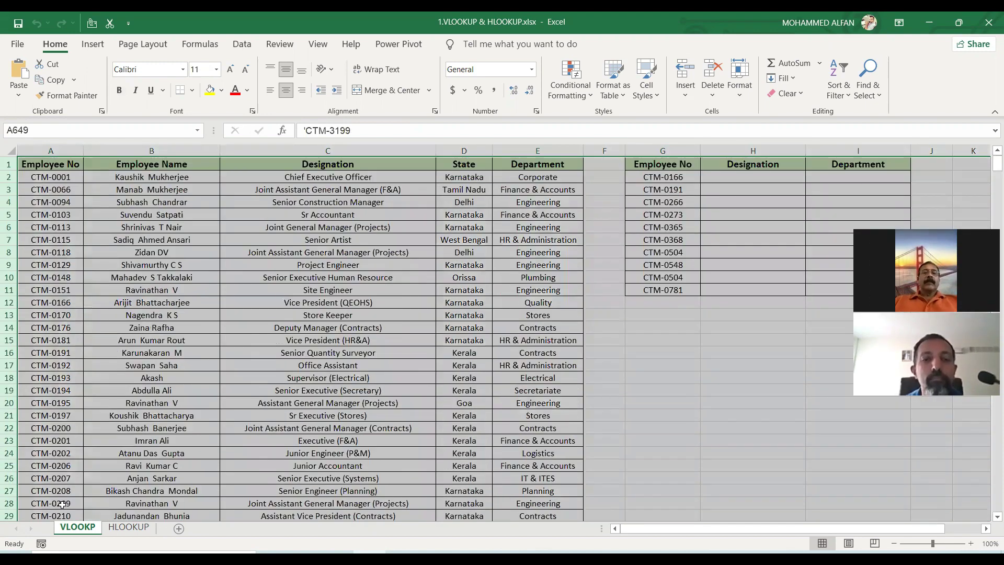
{"action": "scroll", "coordinate": [62, 504], "scroll_direction": "up", "scroll_amount": 20}
{"action": "left_click", "coordinate": [97, 348]}
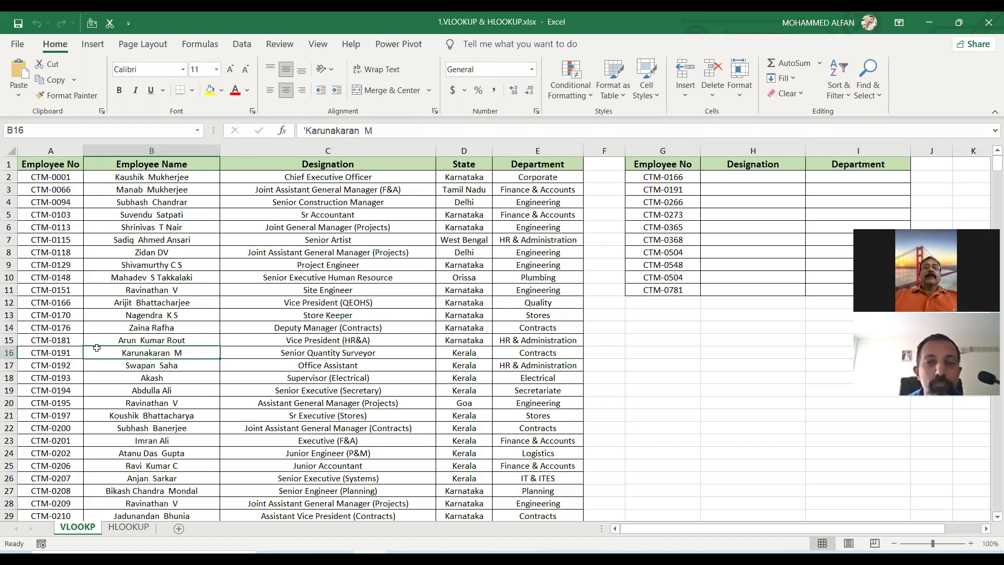
Examine the employee numbers in G2:G11 and the blank Designation cells beside them.
{"action": "left_click_drag", "start_coordinate": [668, 177], "coordinate": [667, 290]}
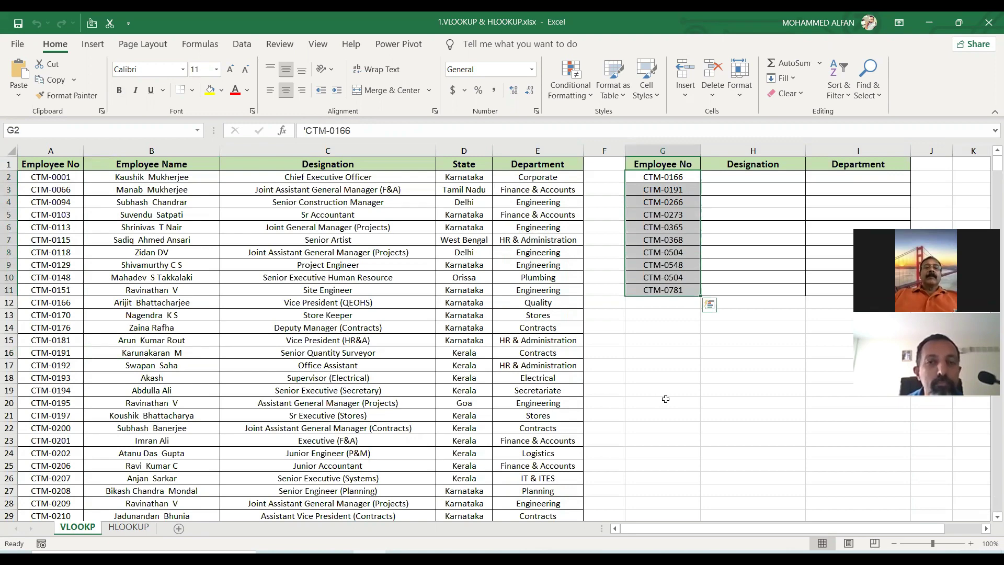
{"action": "left_click", "coordinate": [661, 210]}
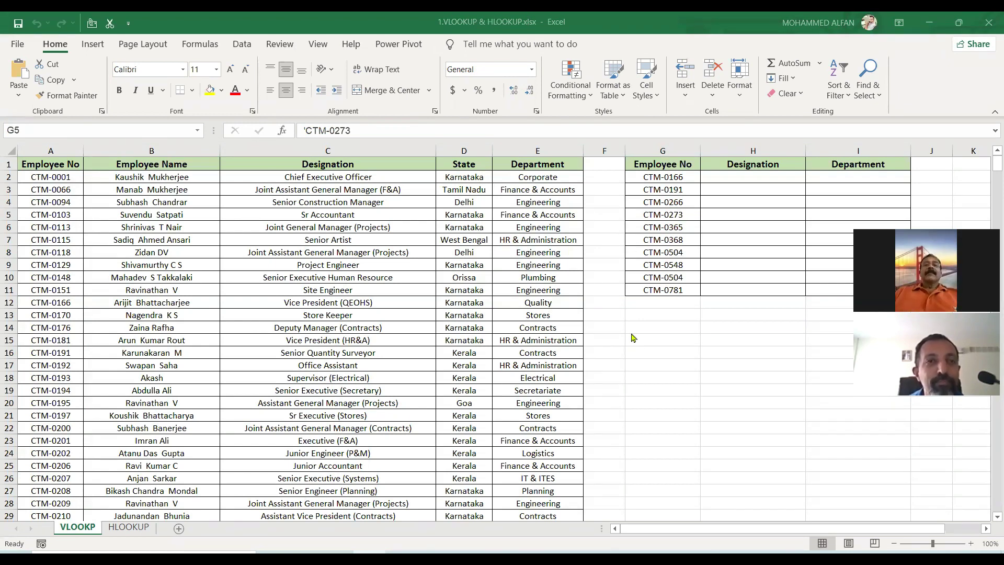
{"action": "left_click", "coordinate": [662, 171]}
{"action": "key", "text": "ctrl+shift+Down"}
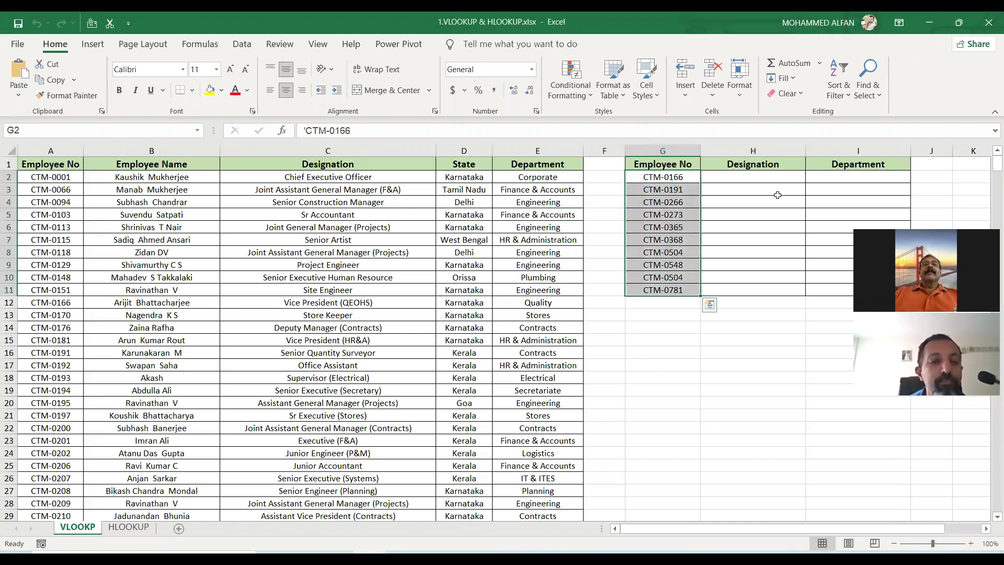
{"action": "left_click", "coordinate": [756, 177]}
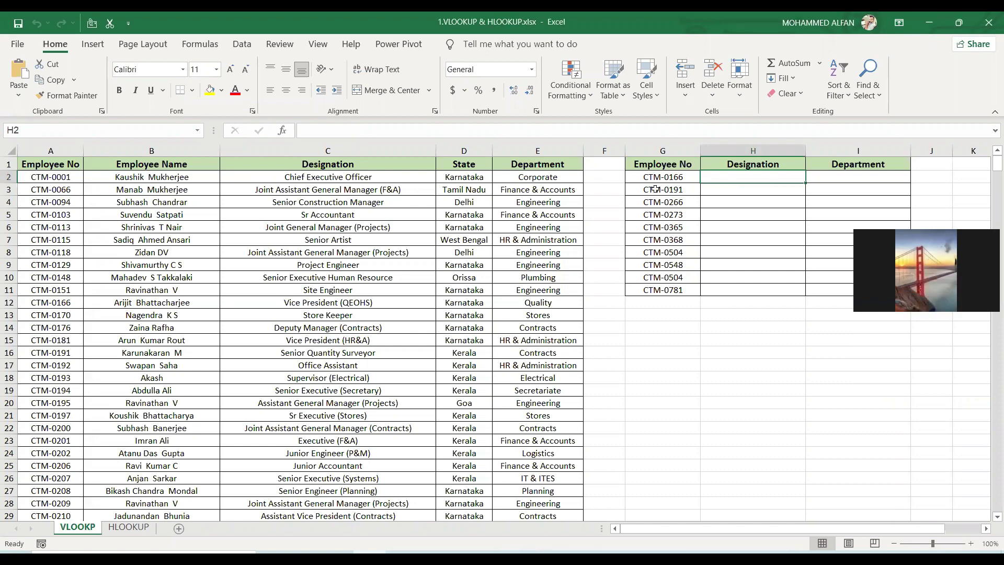
Search columns A to E for the employee number held in G2, listing all matches.
{"action": "mouse_move", "coordinate": [649, 178]}
{"action": "left_mouse_down"}
{"action": "mouse_move", "coordinate": [652, 290]}
{"action": "mouse_move", "coordinate": [679, 177]}
{"action": "mouse_move", "coordinate": [659, 291]}
{"action": "mouse_move", "coordinate": [663, 176]}
{"action": "left_mouse_up"}
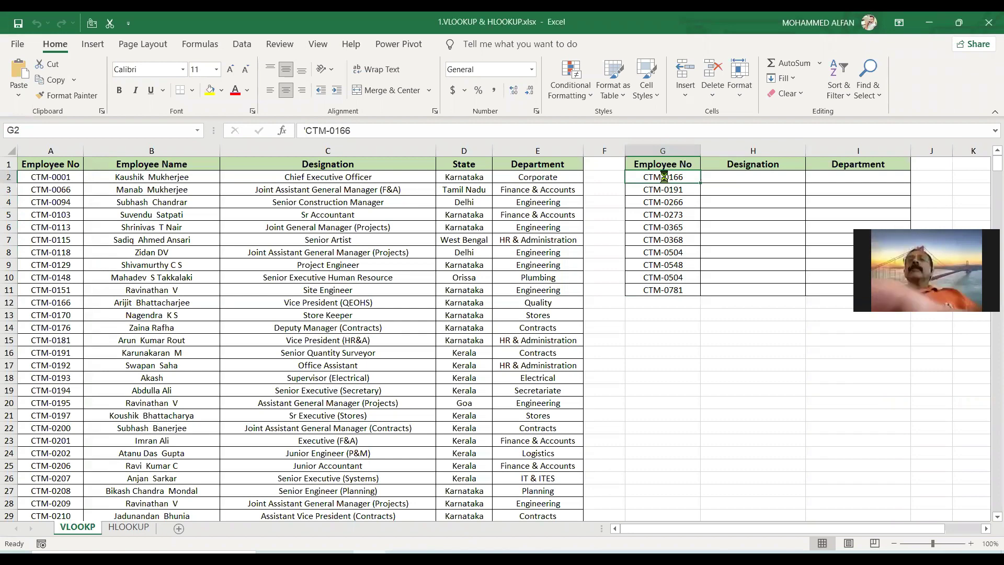
{"action": "key", "text": "ctrl+c"}
{"action": "left_click_drag", "start_coordinate": [537, 151], "coordinate": [60, 161]}
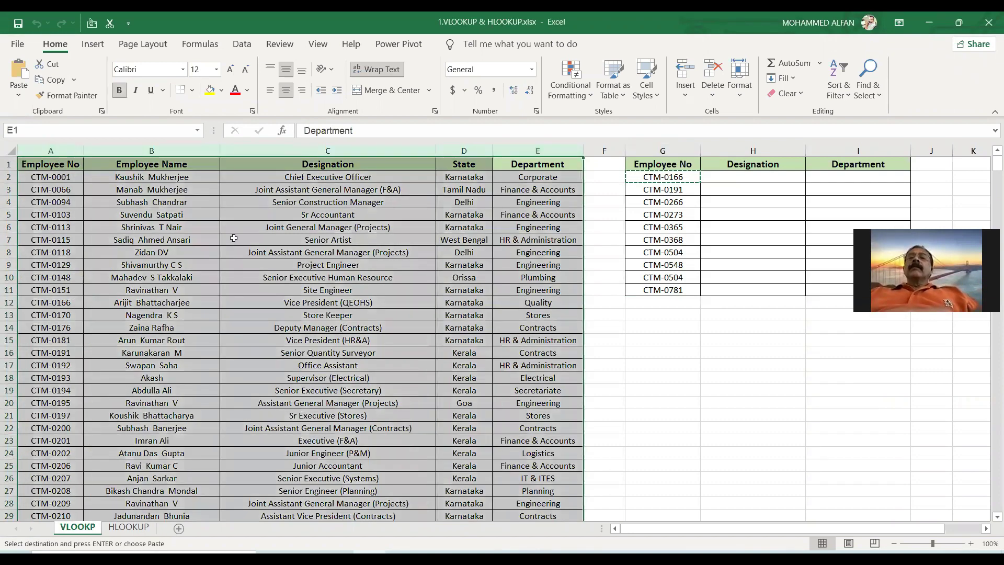
{"action": "key", "text": "ctrl+f"}
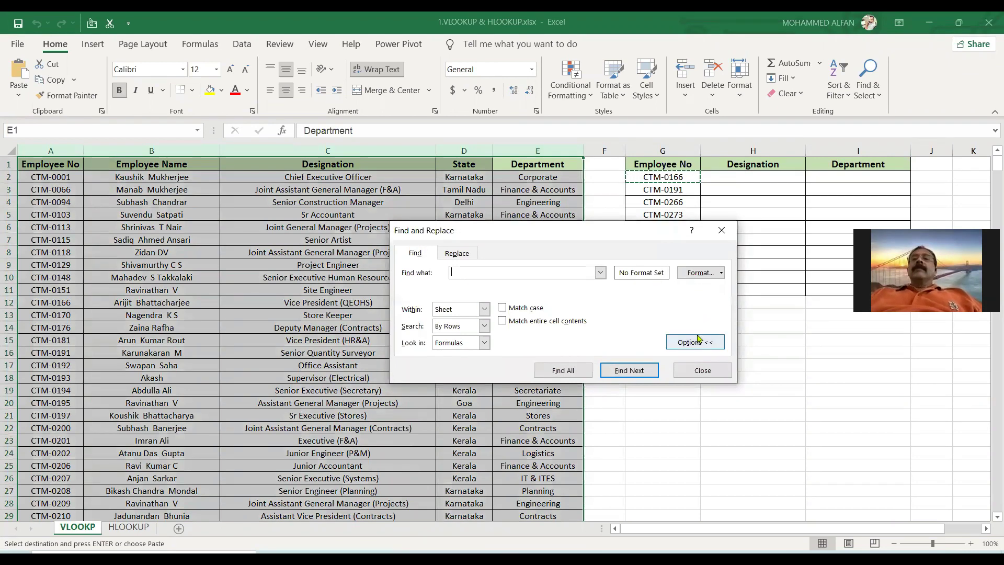
{"action": "left_click", "coordinate": [697, 342]}
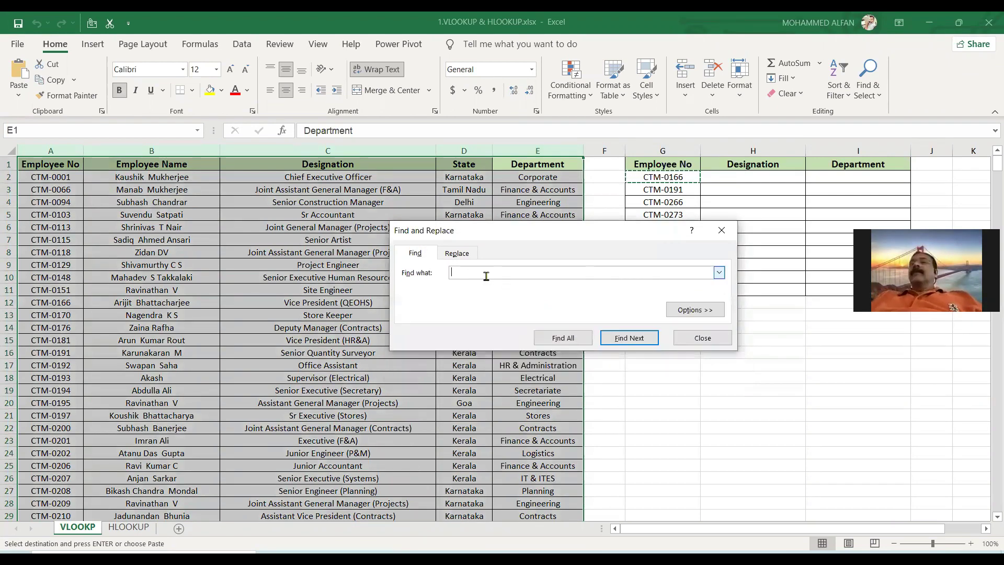
{"action": "key", "text": "ctrl+v"}
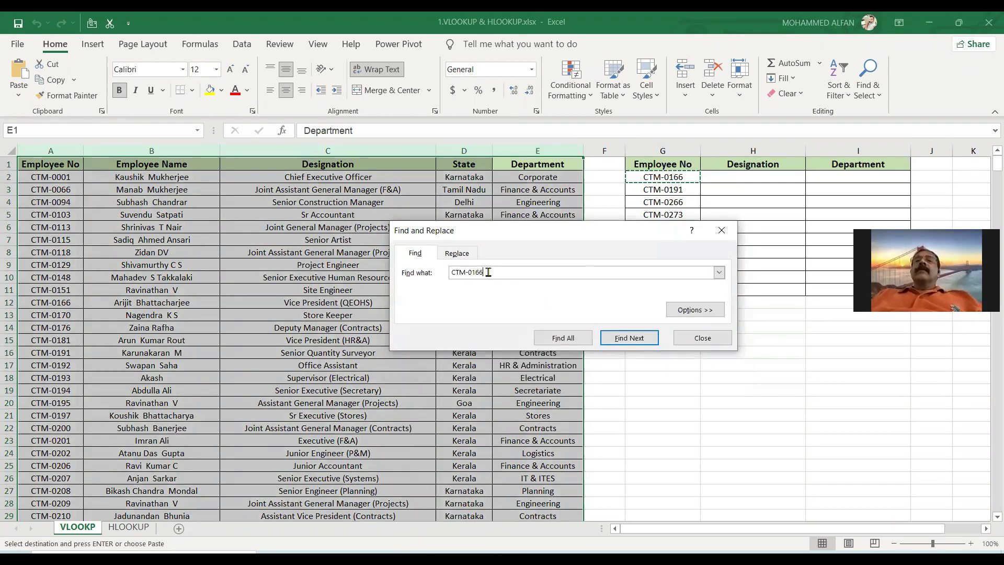
{"action": "left_click", "coordinate": [569, 344]}
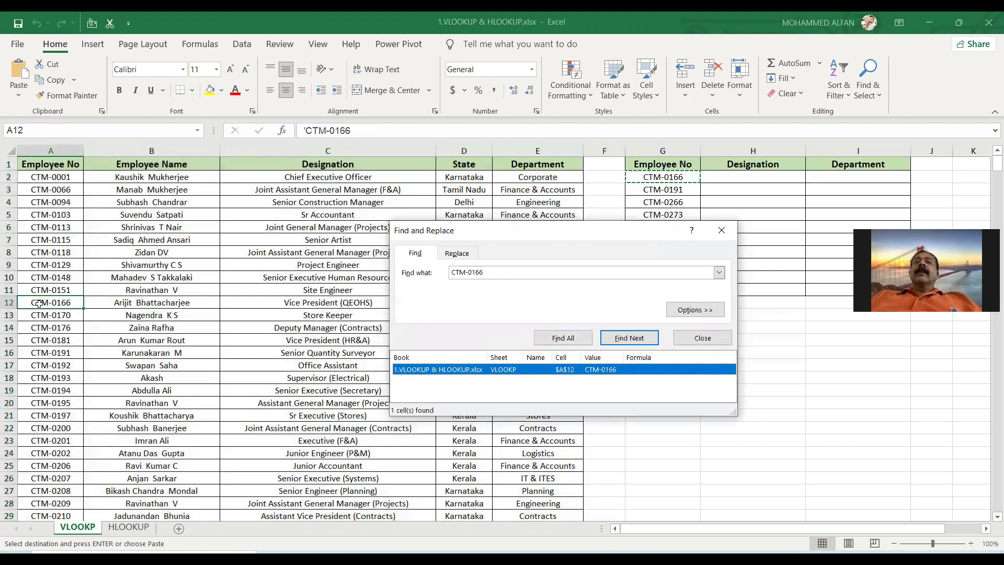
Copy the matching employee's designation from C12 into H2.
{"action": "left_click", "coordinate": [110, 302]}
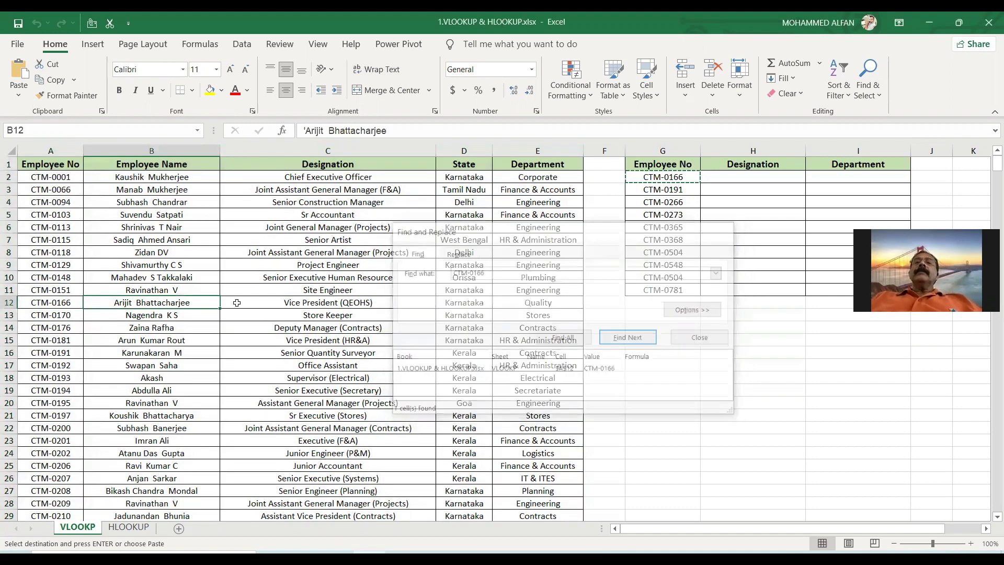
{"action": "left_click", "coordinate": [333, 302]}
{"action": "key", "text": "ctrl+c"}
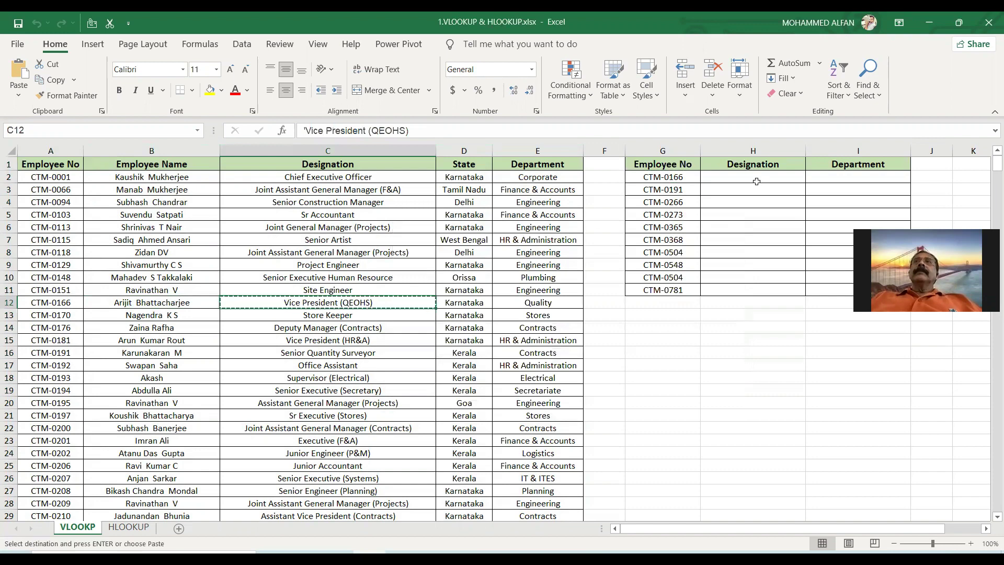
{"action": "left_click", "coordinate": [756, 181]}
{"action": "key", "text": "Return"}
Copy the matching employee's department from E12 into I2.
{"action": "left_click", "coordinate": [842, 176]}
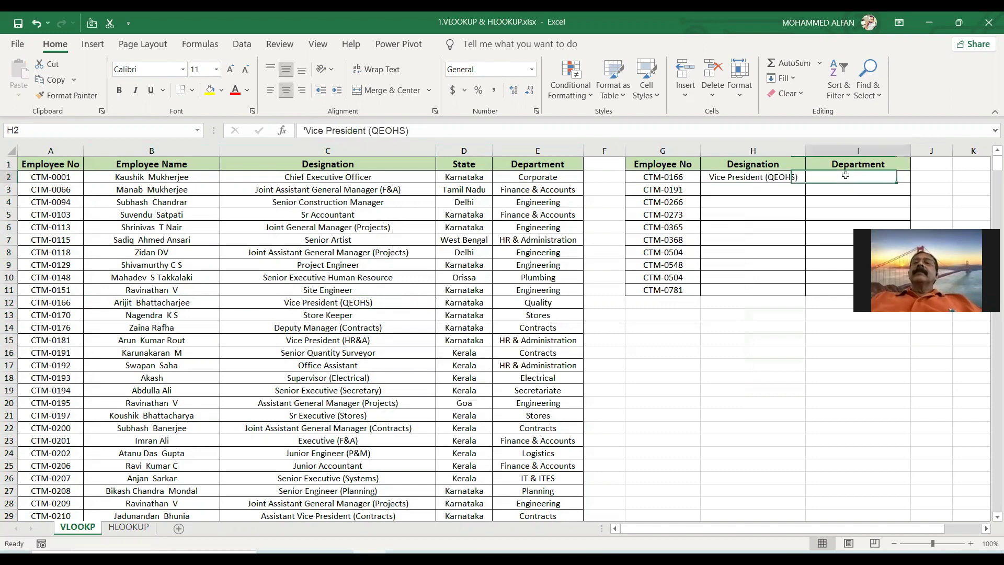
{"action": "left_click", "coordinate": [528, 301]}
{"action": "key", "text": "ctrl+c"}
{"action": "left_click", "coordinate": [847, 176]}
{"action": "key", "text": "ctrl+v"}
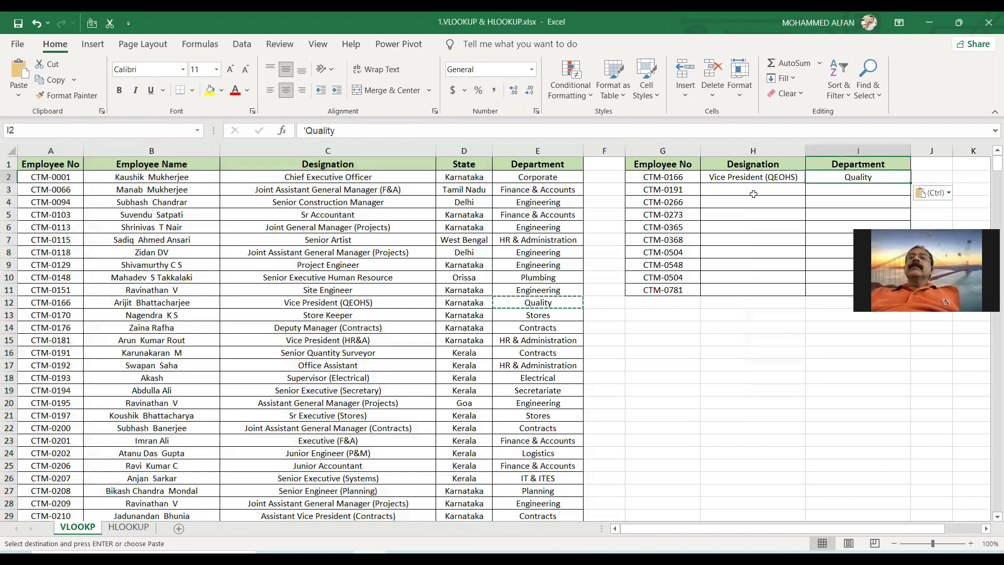
Clear the manually copied designation and department from H2:I2.
{"action": "left_click", "coordinate": [52, 354]}
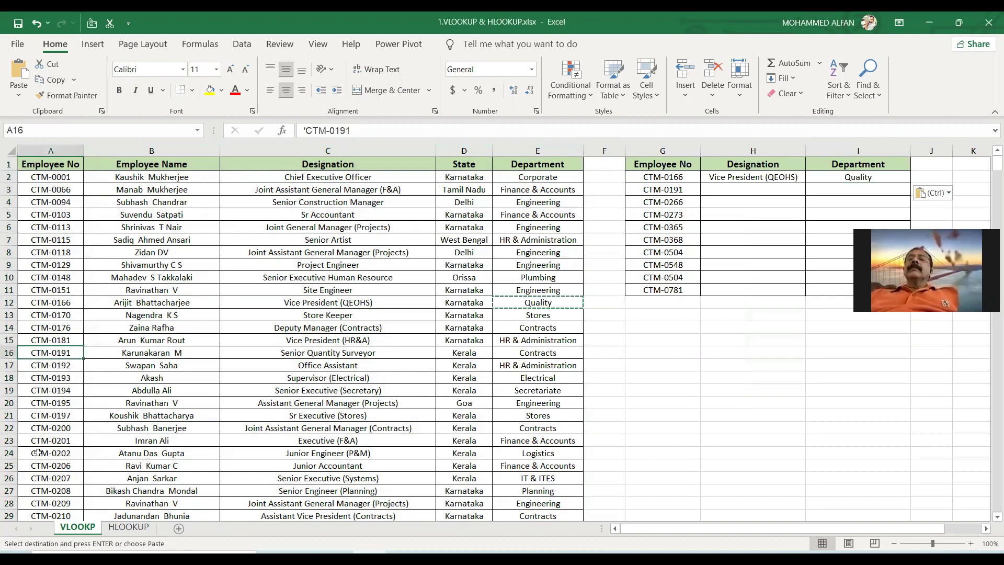
{"action": "left_click_drag", "start_coordinate": [677, 179], "coordinate": [669, 393]}
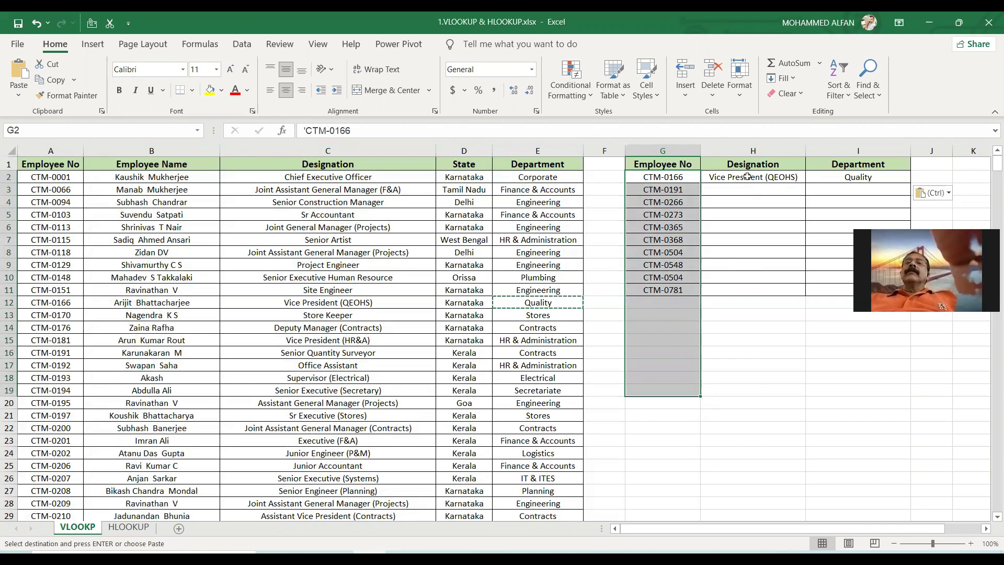
{"action": "left_click_drag", "start_coordinate": [750, 179], "coordinate": [823, 177]}
{"action": "key", "text": "ctrl+z"}
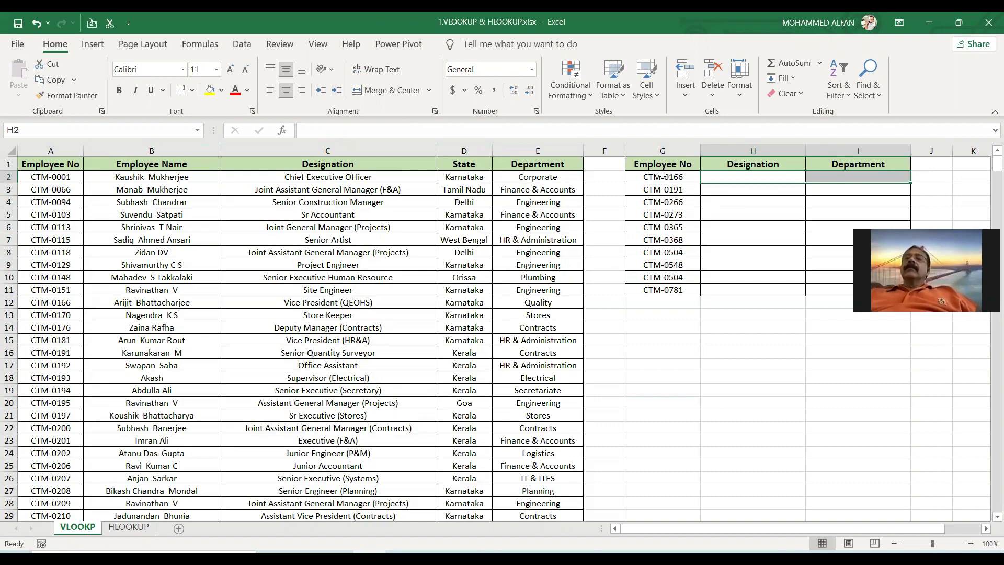
Compare the Employee No columns G and A as the common lookup key, and review the blank designation cell H2.
{"action": "left_click_drag", "start_coordinate": [662, 176], "coordinate": [663, 290]}
{"action": "left_click", "coordinate": [674, 150]}
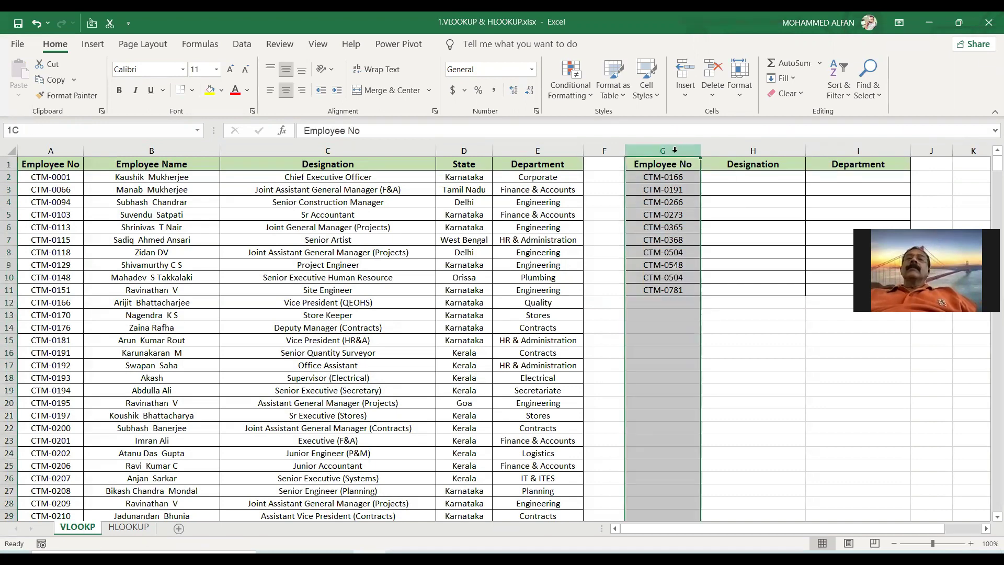
{"action": "left_click", "coordinate": [62, 145]}
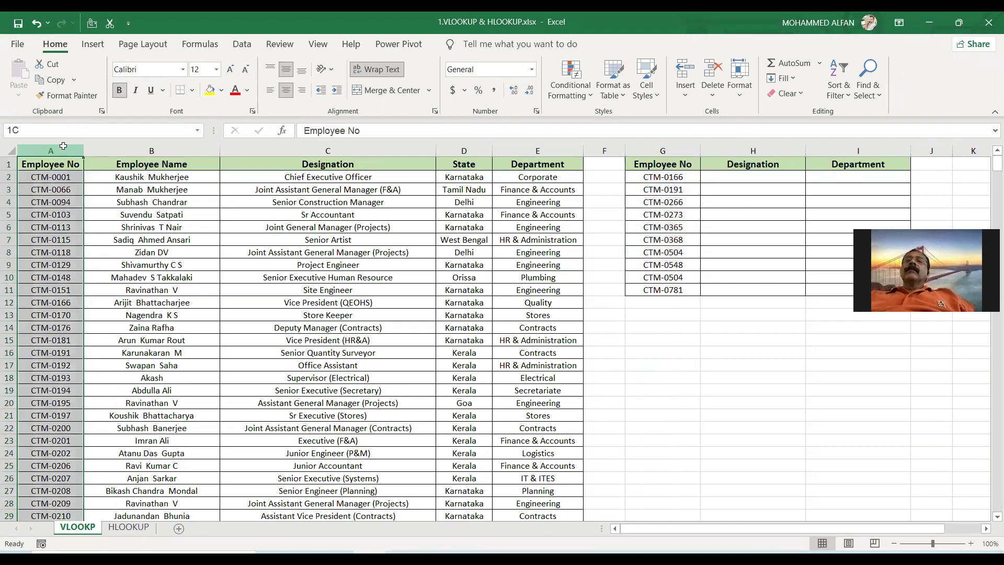
{"action": "left_click", "coordinate": [778, 167]}
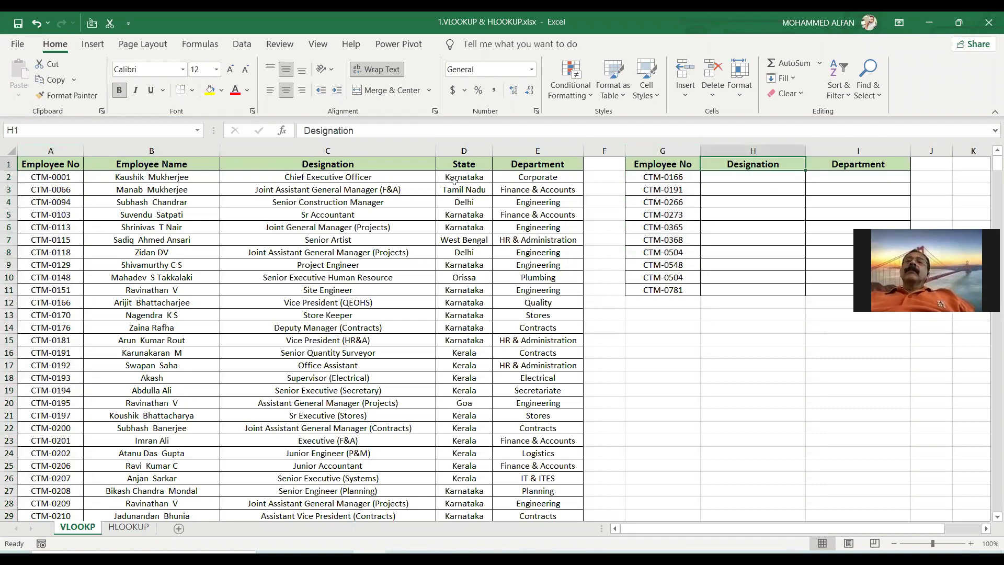
{"action": "left_click", "coordinate": [656, 179]}
{"action": "left_click", "coordinate": [727, 179]}
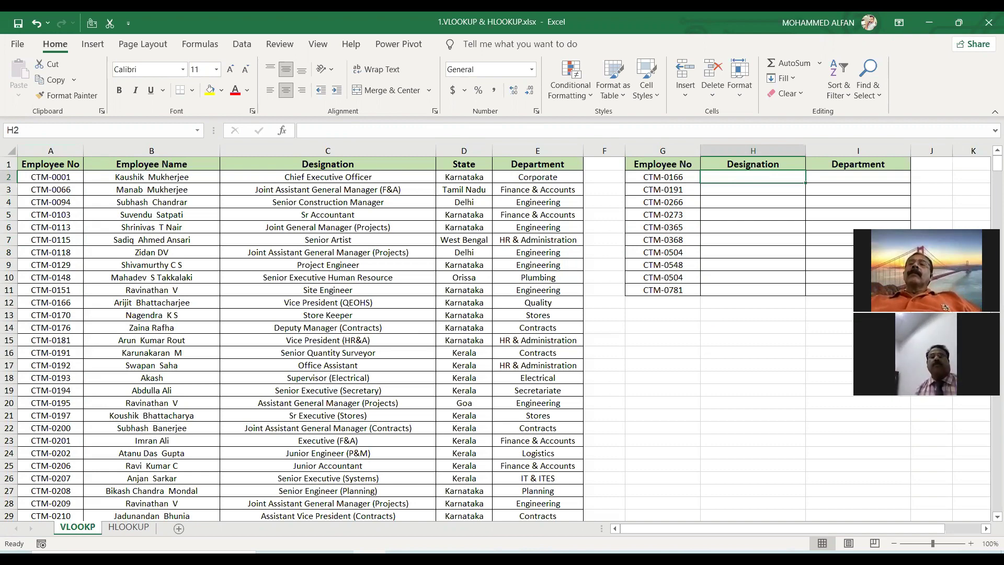
Start a VLOOKUP formula in the blank cell G15 to examine its argument list, and discard the formula.
{"action": "left_click", "coordinate": [693, 337]}
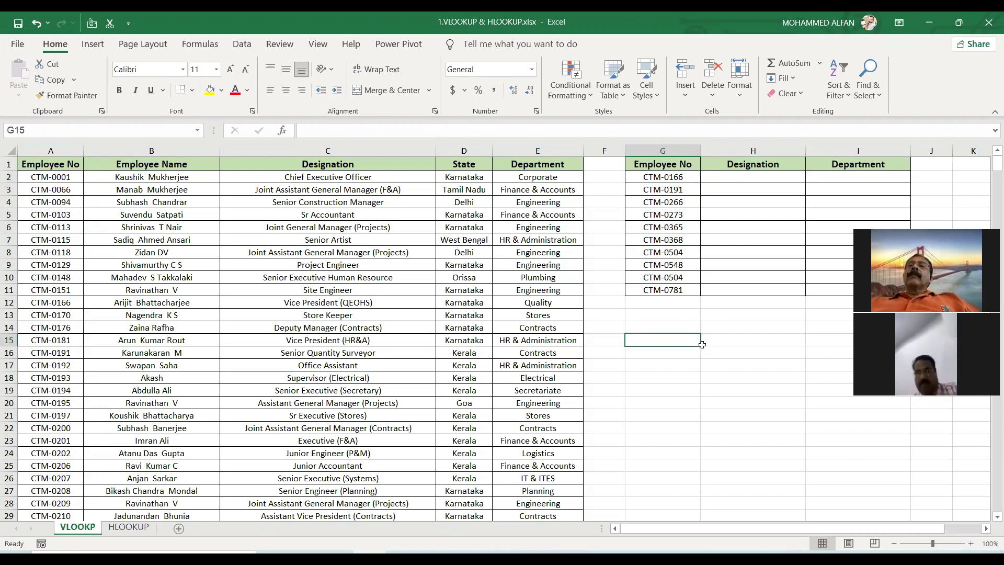
{"action": "type", "text": "="}
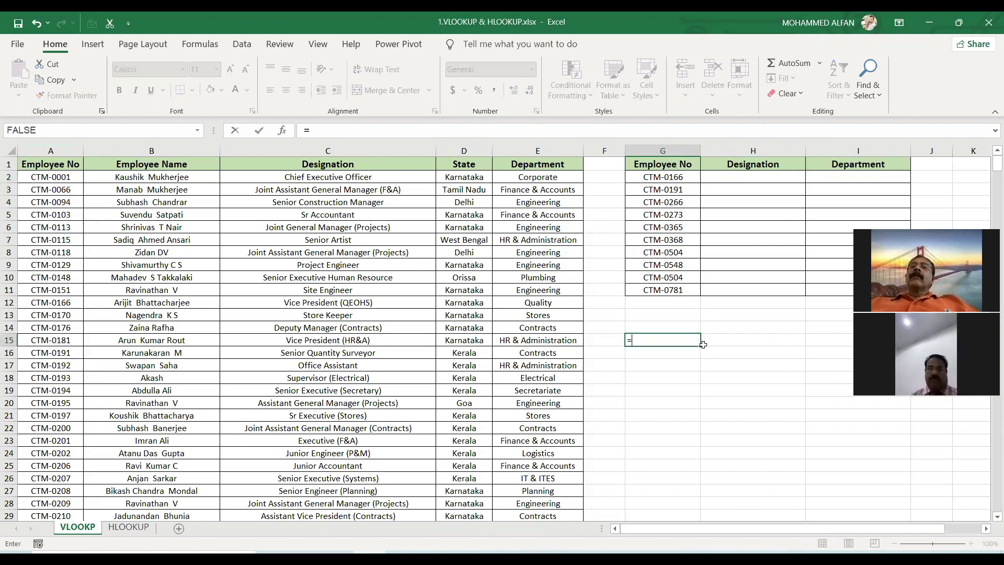
{"action": "left_click", "coordinate": [357, 87]}
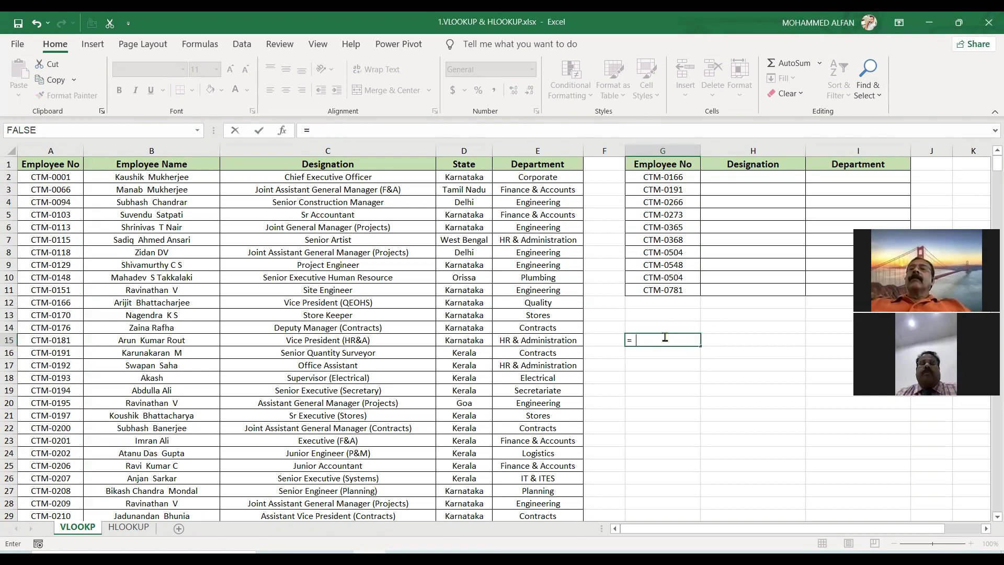
{"action": "type", "text": "vl"}
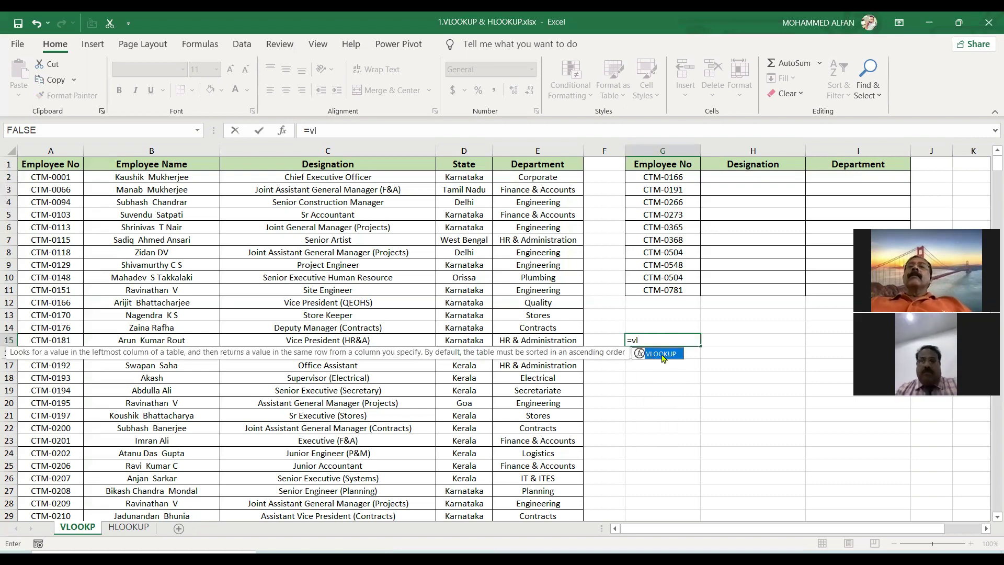
{"action": "double_click", "coordinate": [660, 354]}
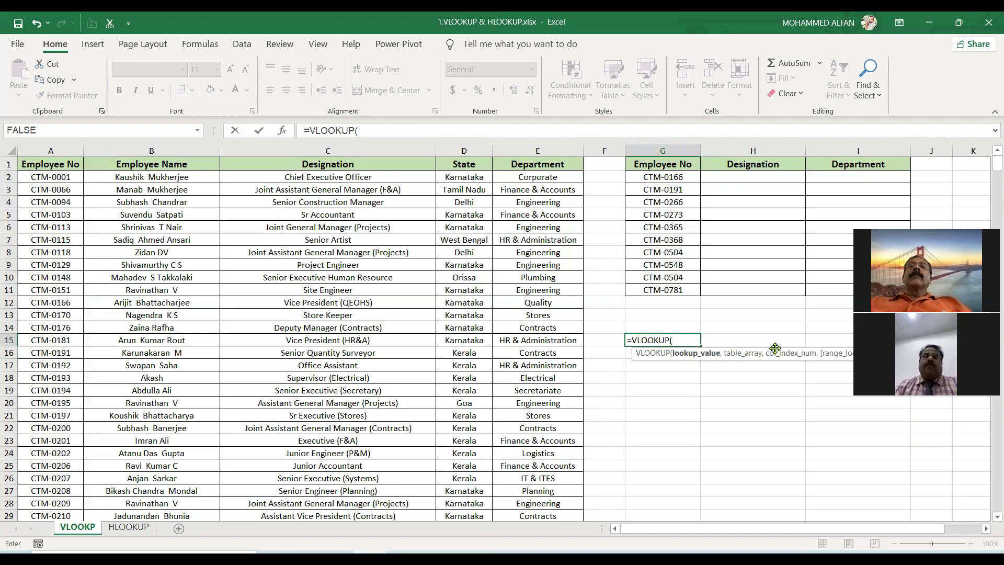
{"action": "left_click_drag", "start_coordinate": [775, 348], "coordinate": [755, 388]}
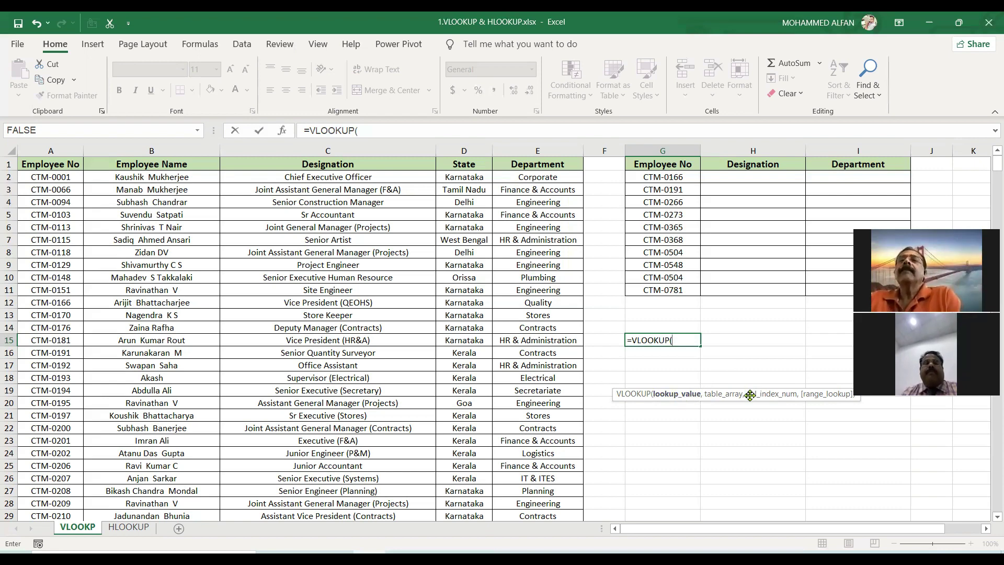
{"action": "key", "text": "Escape"}
{"action": "left_click", "coordinate": [820, 418]}
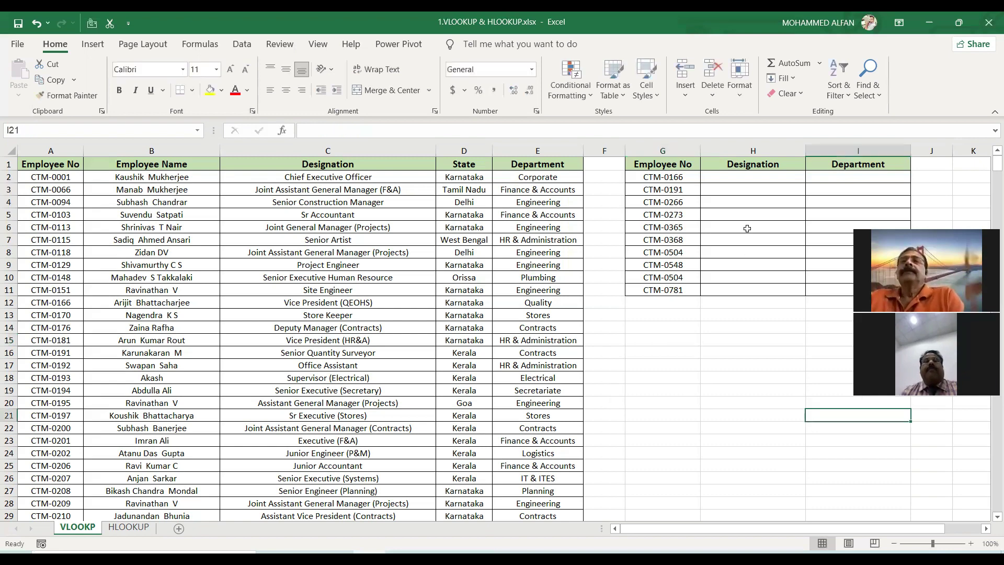
Begin a VLOOKUP formula in H2 with the employee number in G2 as the lookup value.
{"action": "left_click", "coordinate": [737, 177]}
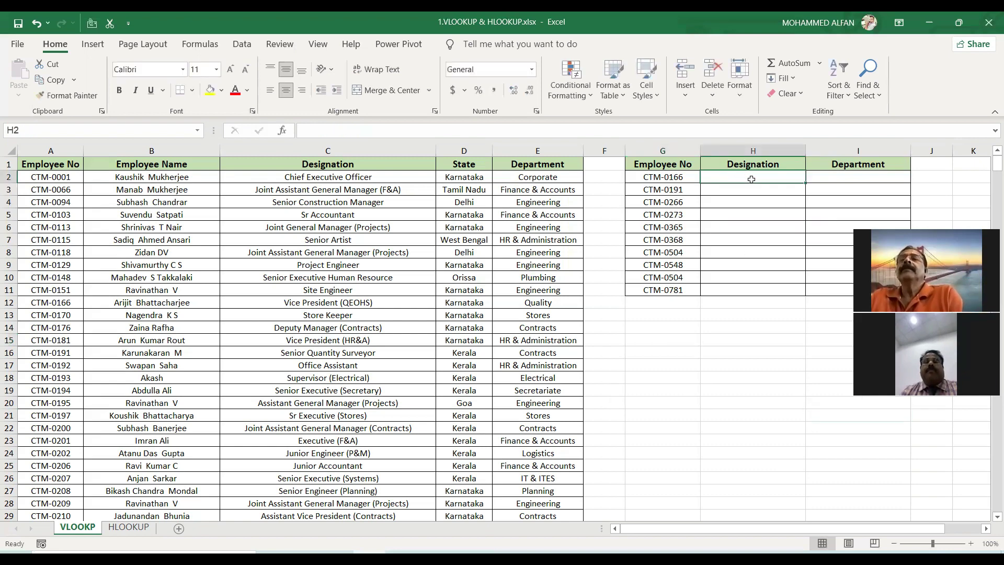
{"action": "type", "text": "="}
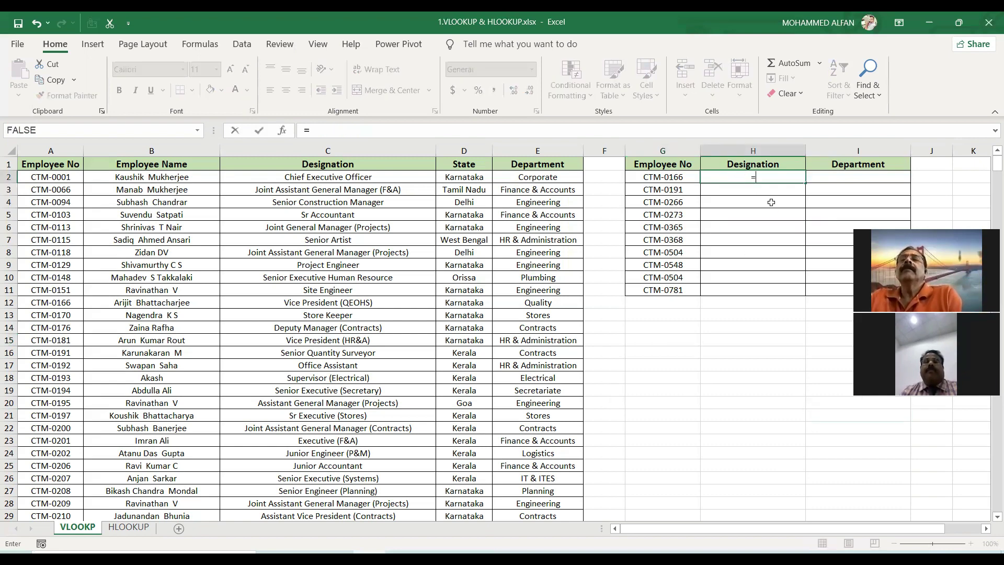
{"action": "type", "text": "vl"}
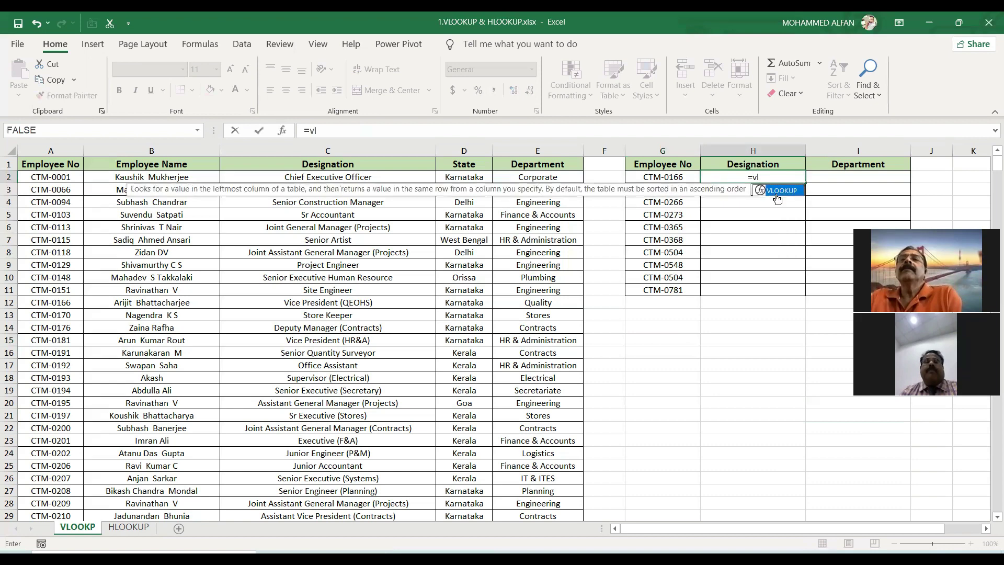
{"action": "double_click", "coordinate": [777, 190]}
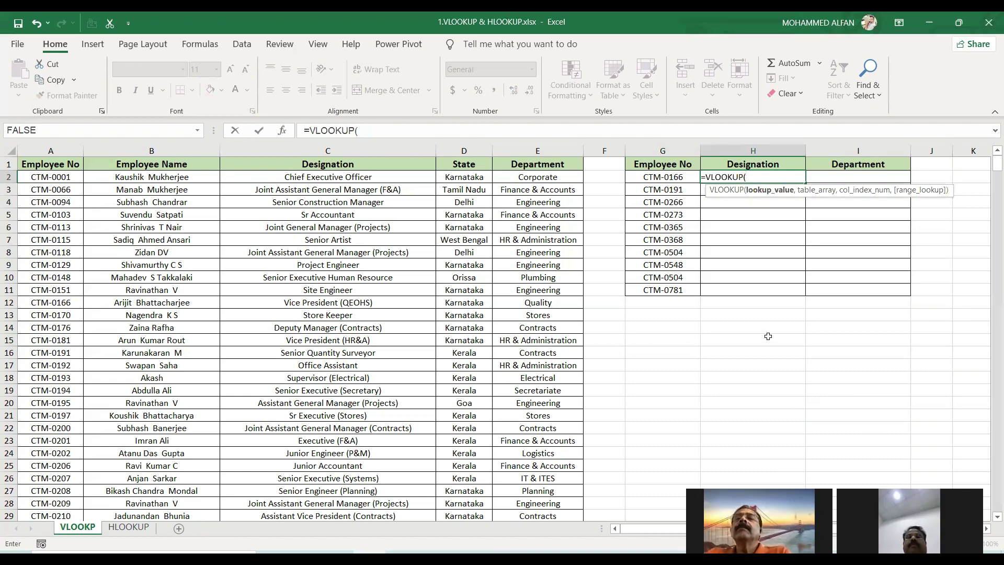
{"action": "left_click", "coordinate": [665, 178]}
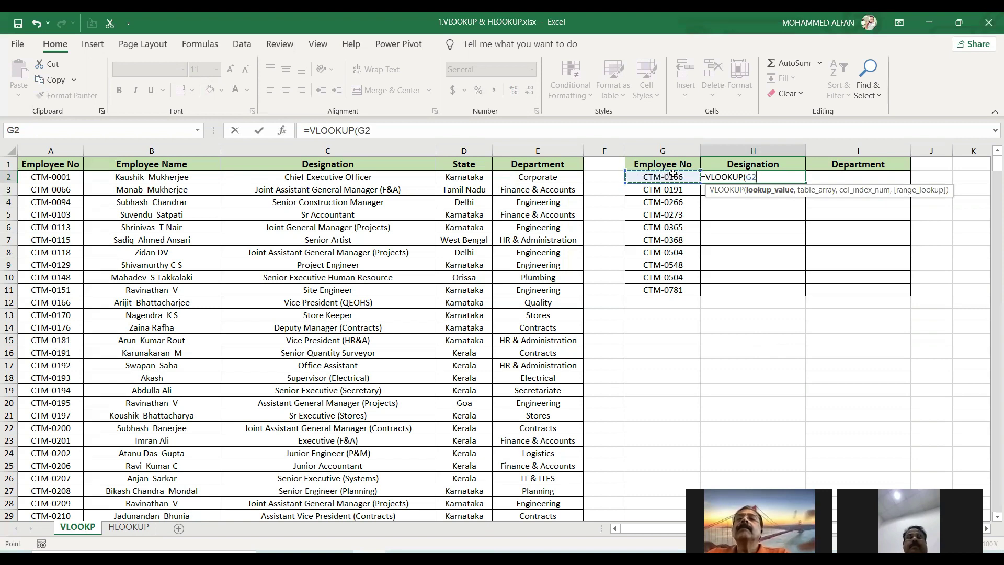
{"action": "type", "text": ","}
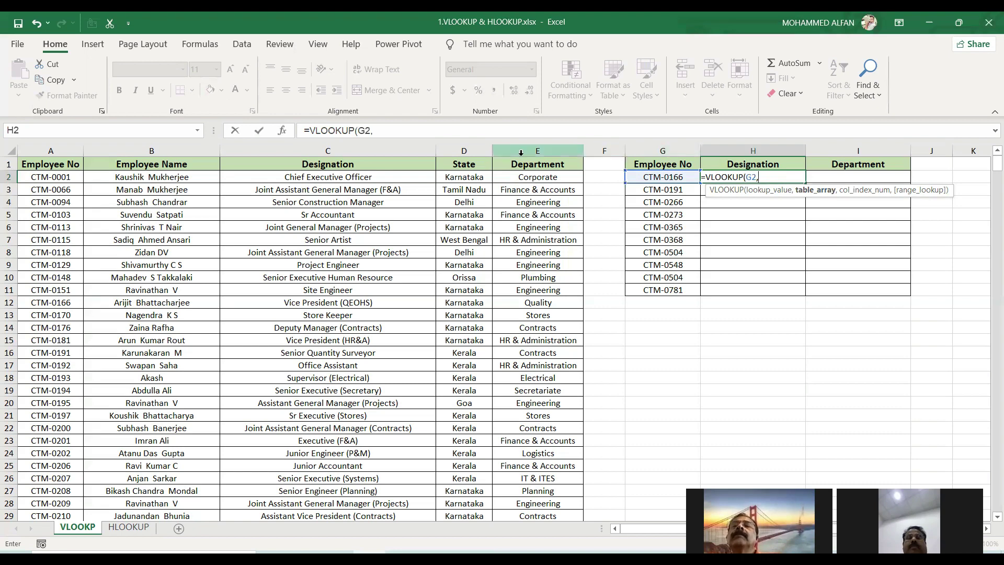
Complete the H2 formula with columns A:C as table array, column index 3 and exact match, giving =VLOOKUP(G2,A:C,3,FALSE).
{"action": "left_click", "coordinate": [49, 150]}
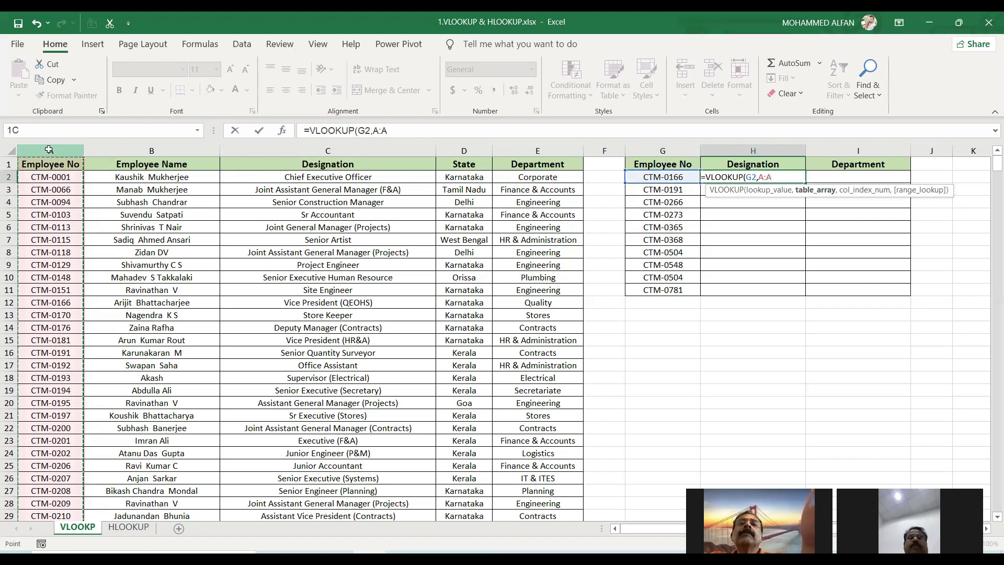
{"action": "left_click_drag", "start_coordinate": [91, 150], "coordinate": [279, 149]}
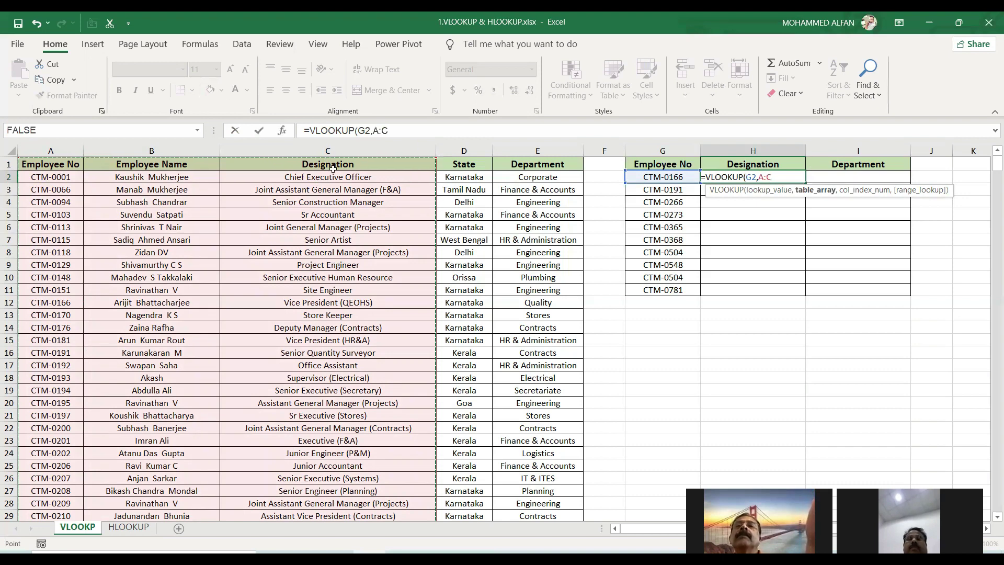
{"action": "type", "text": ",3"}
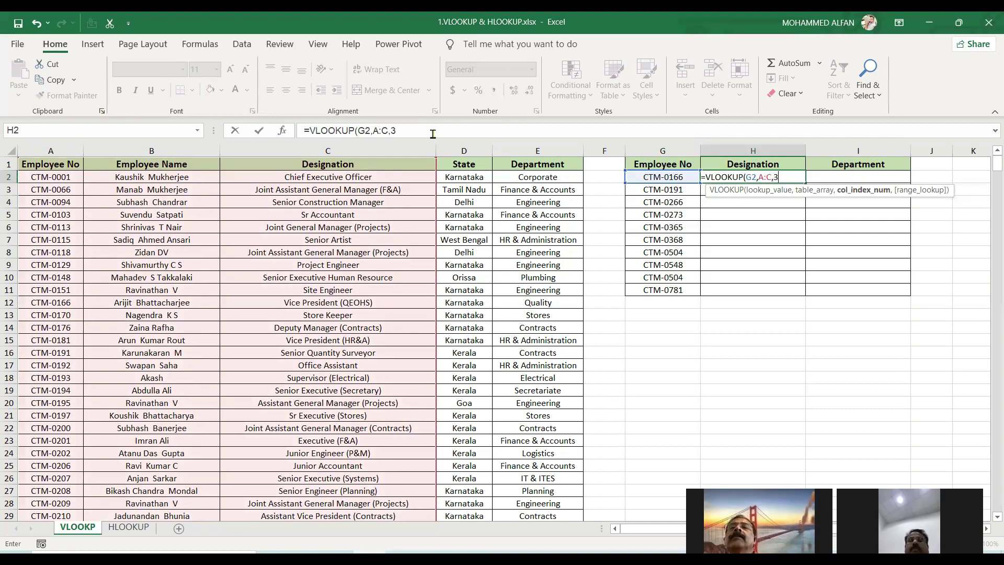
{"action": "key", "text": "BackSpace"}
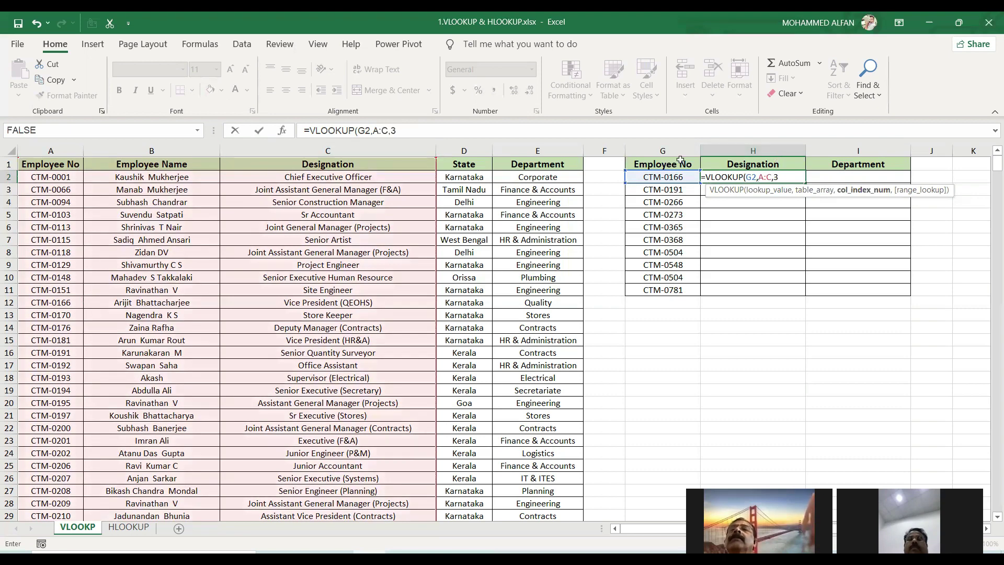
{"action": "left_click", "coordinate": [434, 129]}
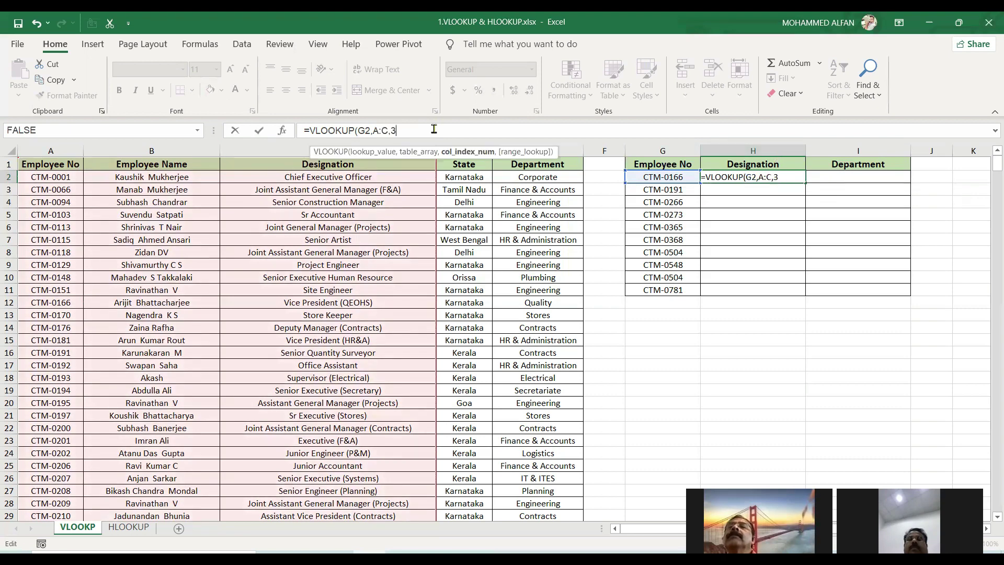
{"action": "type", "text": ","}
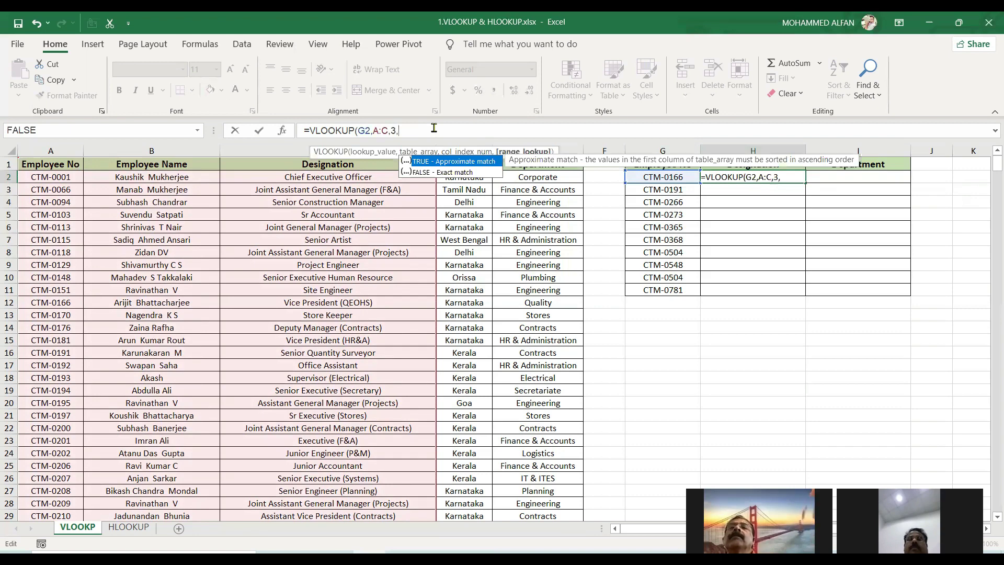
{"action": "double_click", "coordinate": [436, 172]}
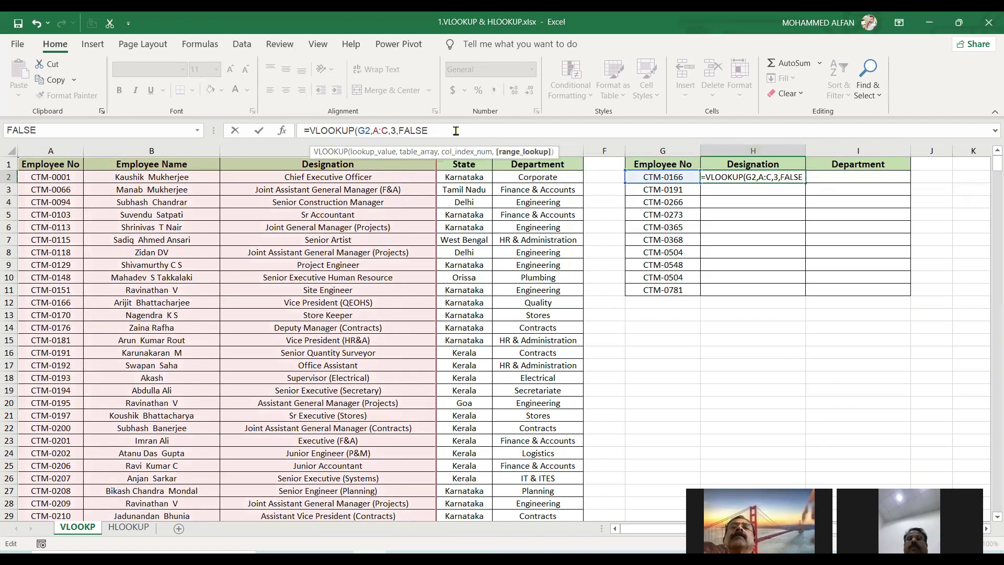
{"action": "type", "text": ")"}
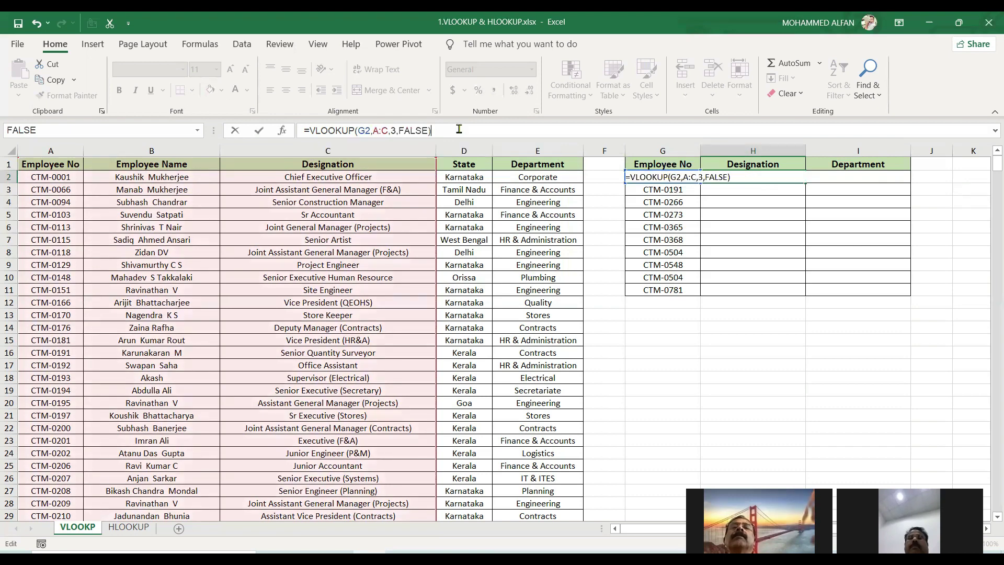
{"action": "key", "text": "Return"}
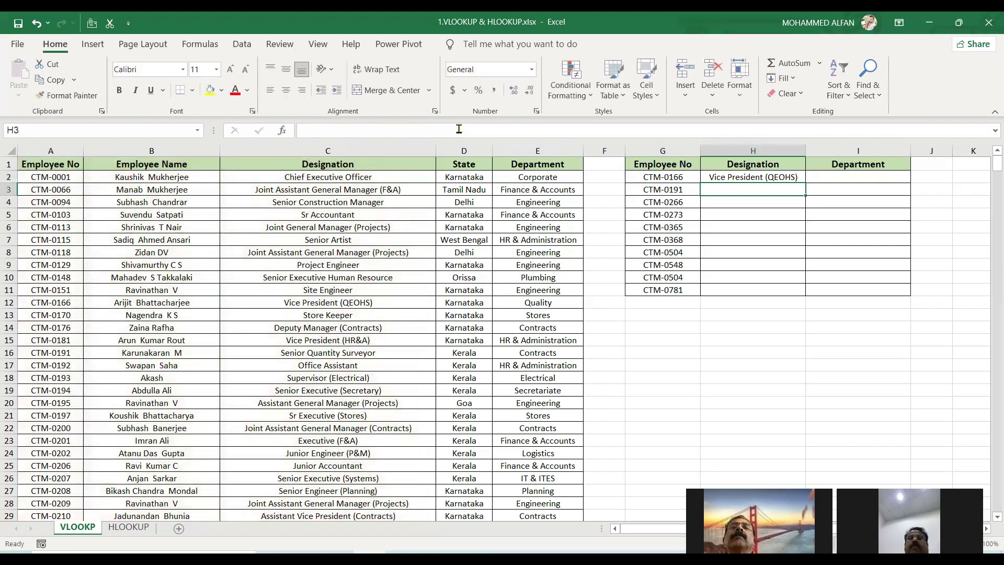
Find the employee number from G2 in column A and compare its designation in column C with the H2 result.
{"action": "left_click", "coordinate": [750, 177]}
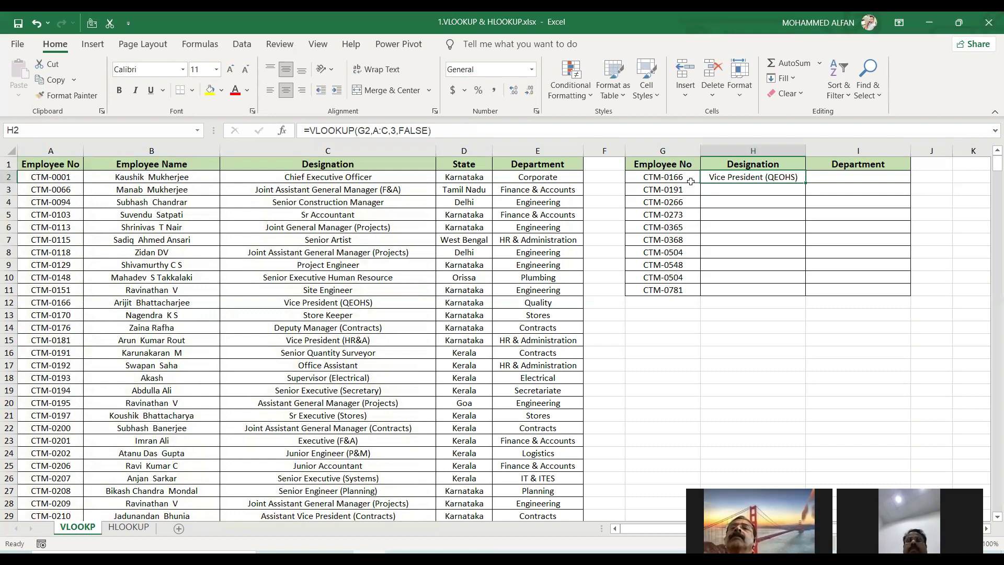
{"action": "left_click", "coordinate": [678, 177]}
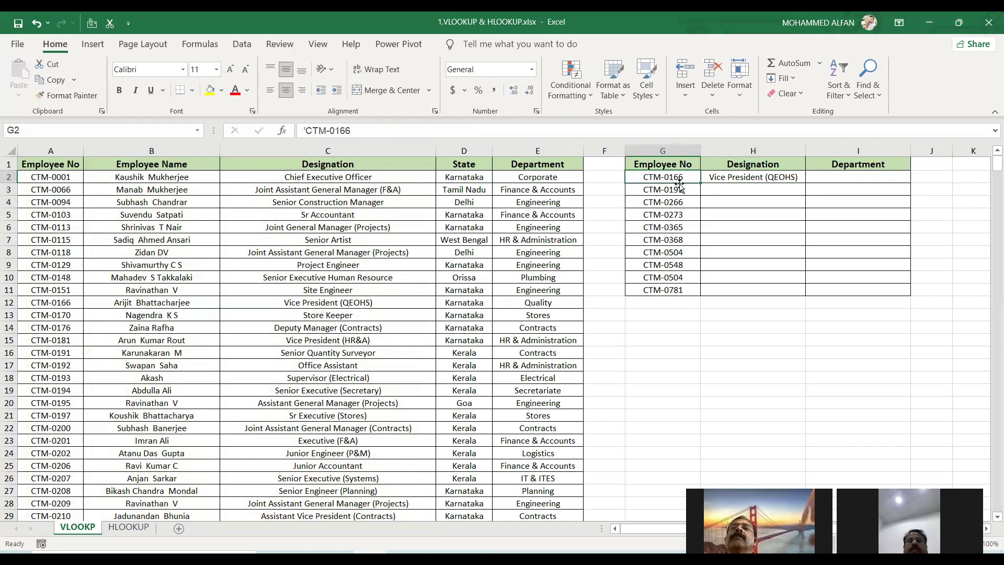
{"action": "key", "text": "ctrl+c"}
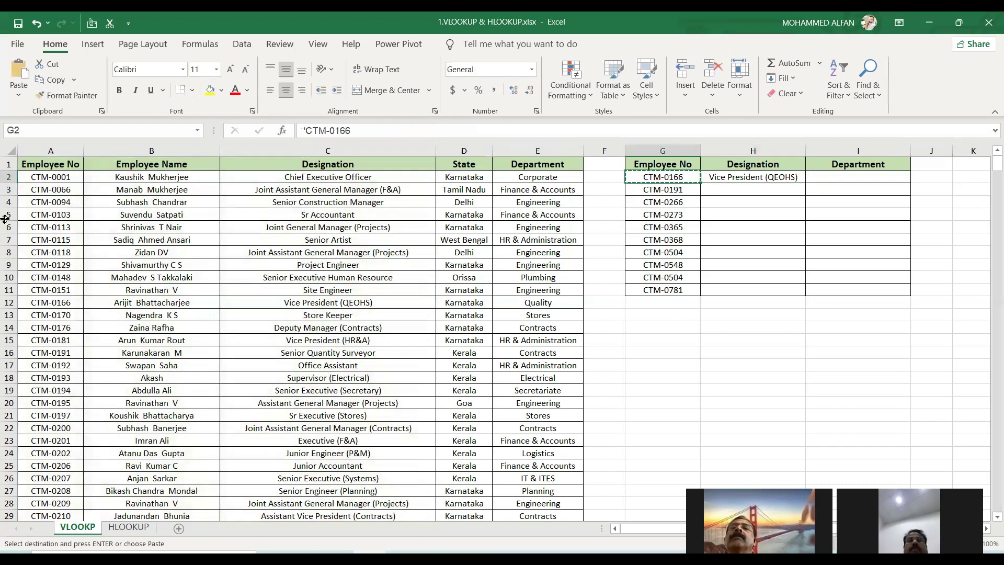
{"action": "left_click", "coordinate": [53, 150]}
{"action": "key", "text": "ctrl+f"}
{"action": "key", "text": "ctrl+v"}
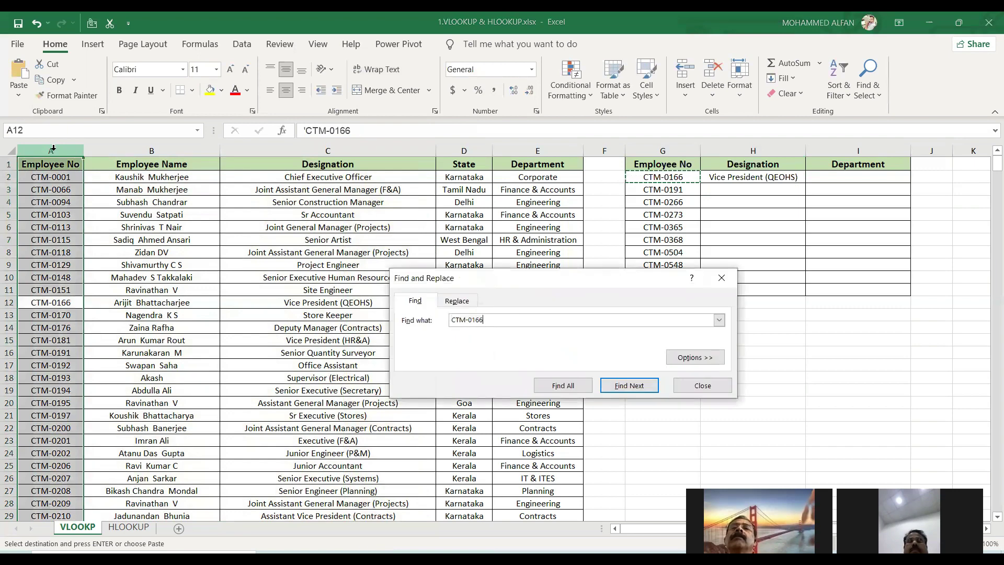
{"action": "key", "text": "Return"}
{"action": "left_click", "coordinate": [721, 278]}
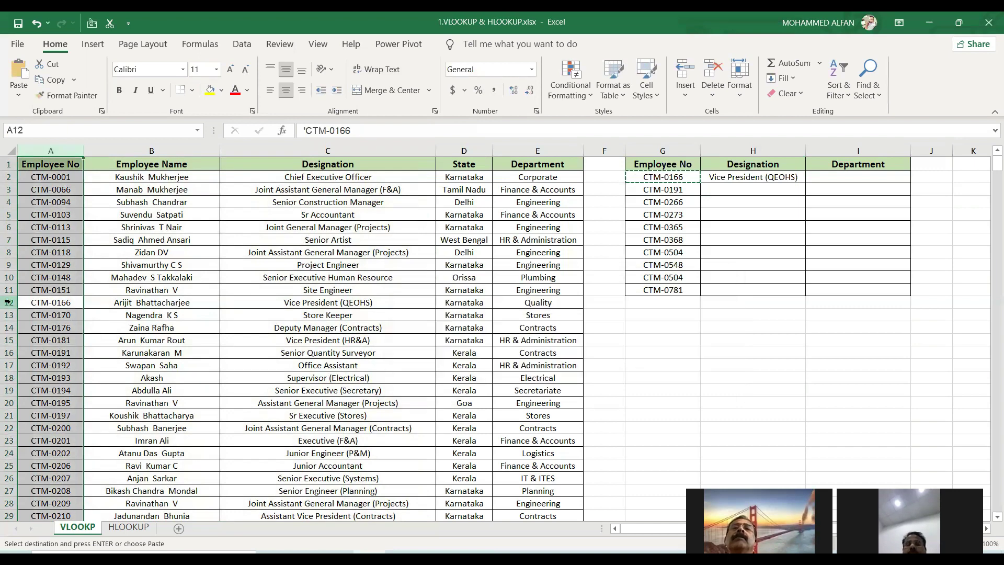
{"action": "left_click_drag", "start_coordinate": [295, 302], "coordinate": [294, 302]}
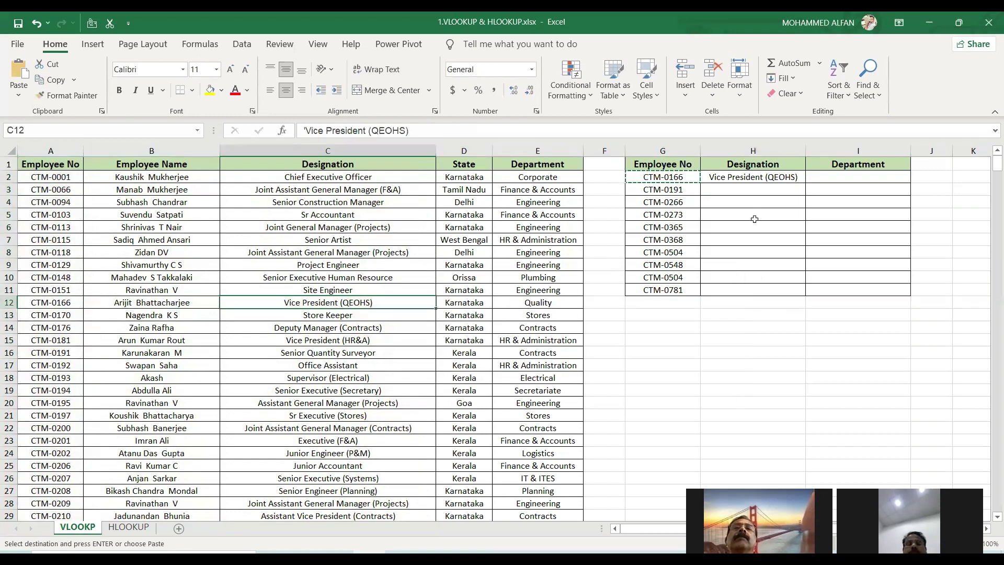
{"action": "key", "text": "Escape"}
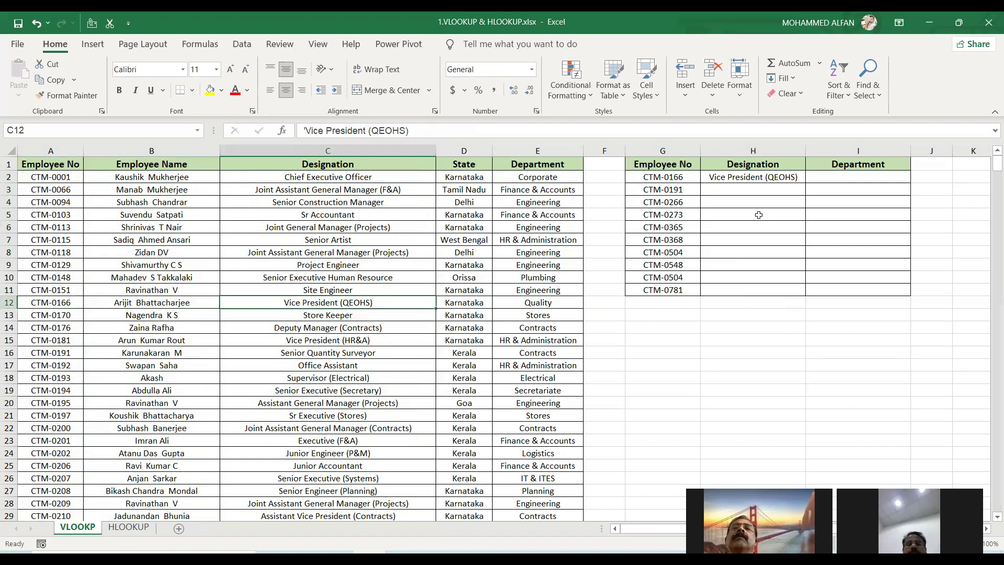
Fill the VLOOKUP formula from H2 down through H11 for the remaining employee numbers.
{"action": "left_click", "coordinate": [755, 188]}
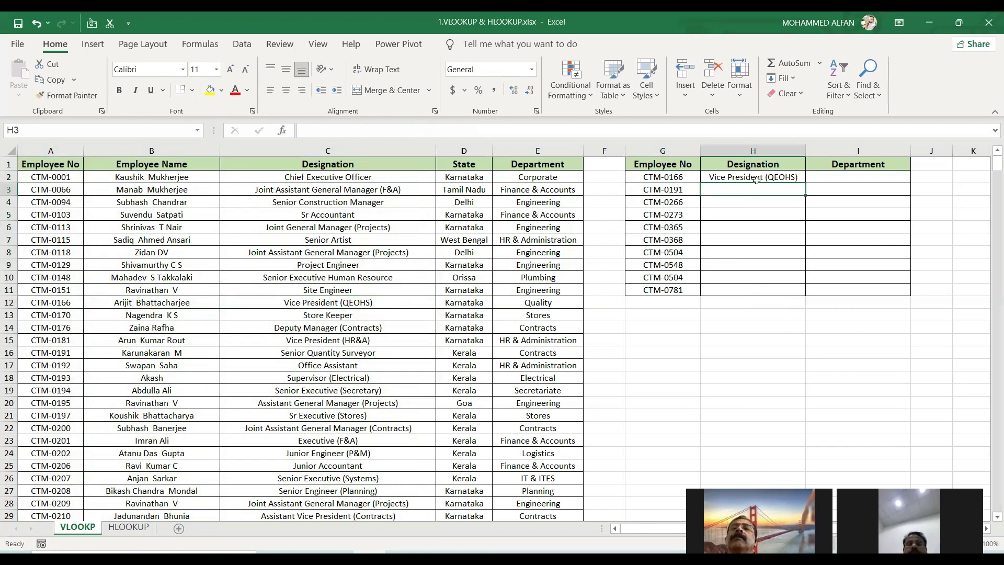
{"action": "left_click", "coordinate": [788, 177]}
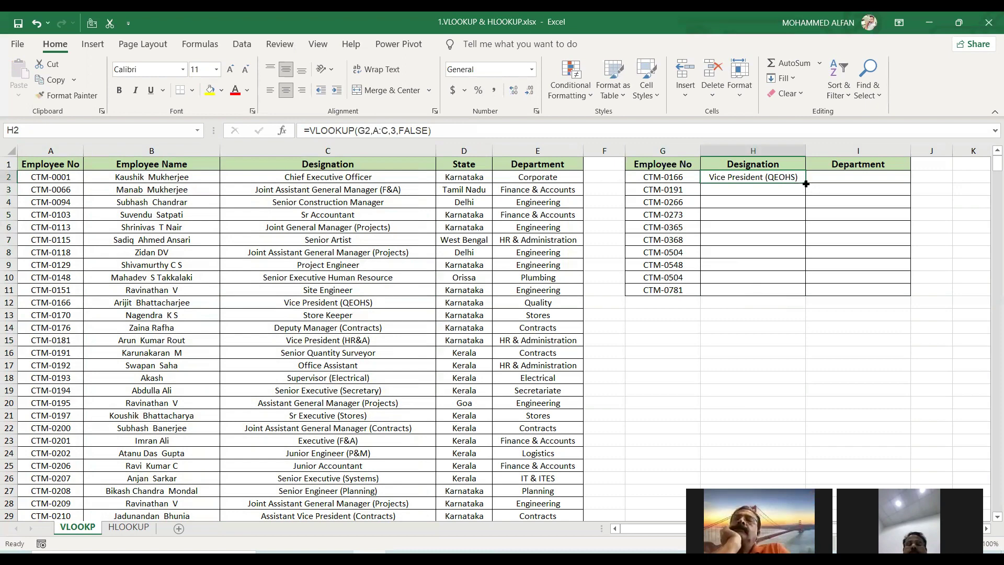
{"action": "double_click", "coordinate": [805, 184]}
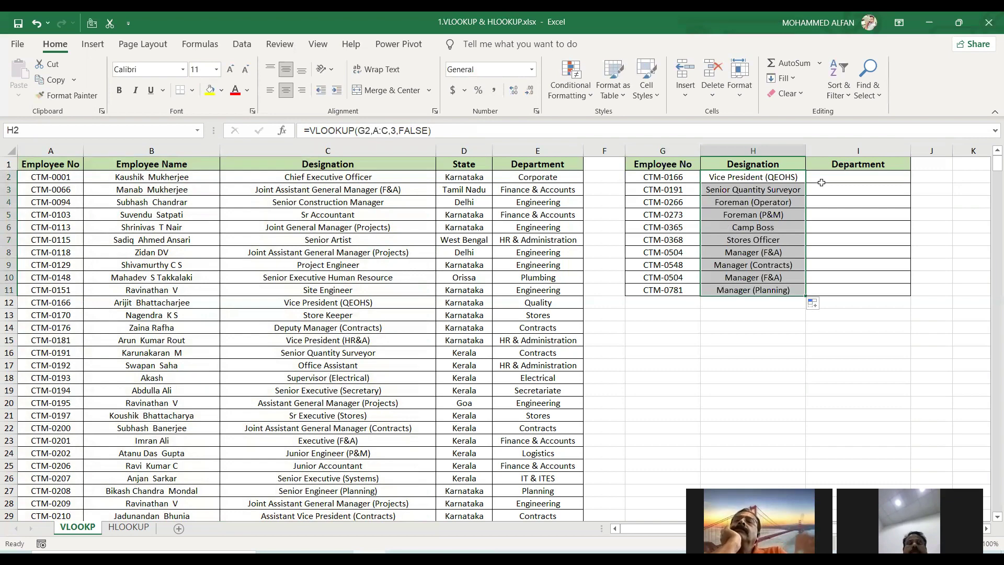
Find the employee number from G3 in column A to check the designation returned in H3.
{"action": "left_click", "coordinate": [655, 189]}
{"action": "key", "text": "ctrl+c"}
{"action": "left_click", "coordinate": [50, 151]}
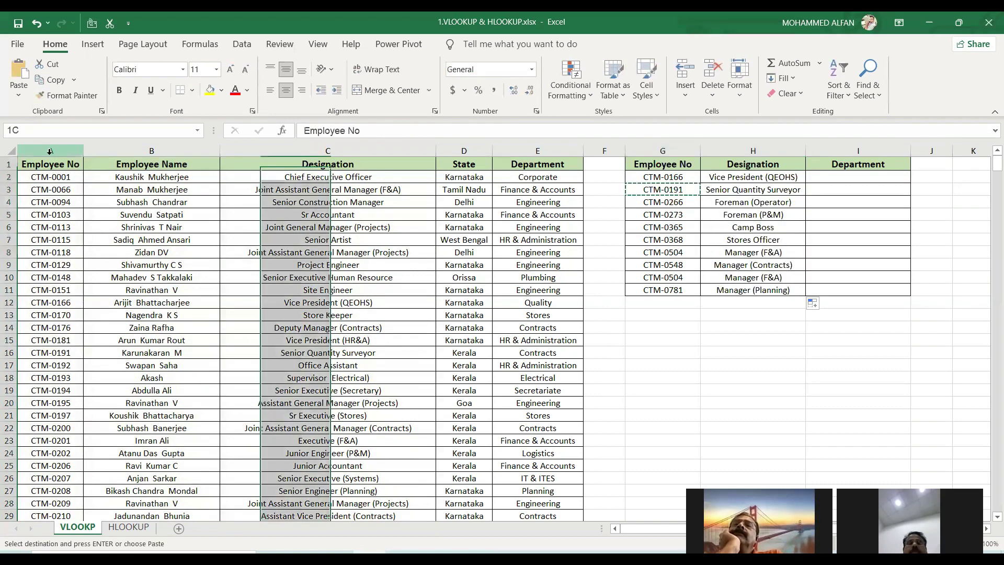
{"action": "key", "text": "ctrl+f"}
{"action": "key", "text": "ctrl+v"}
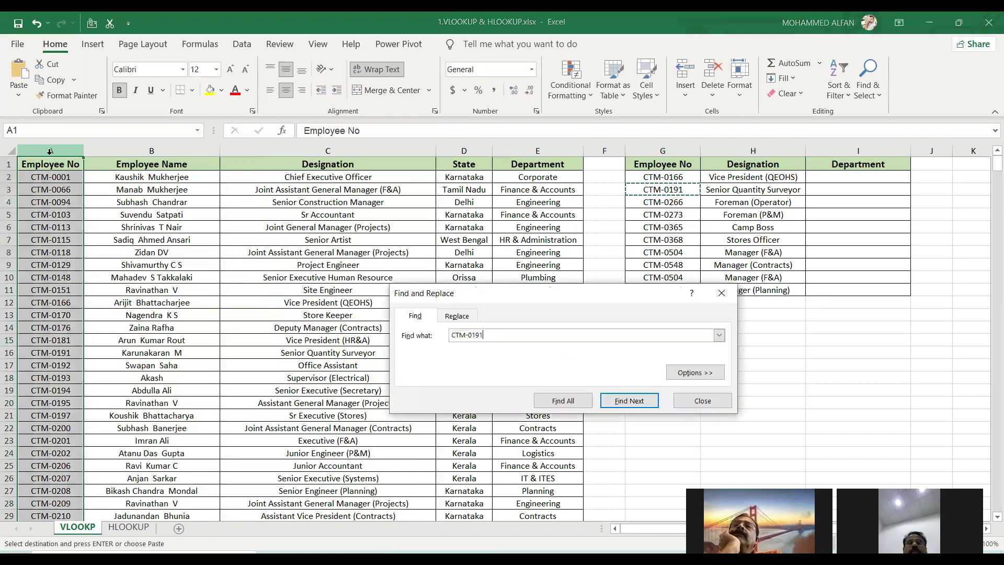
{"action": "key", "text": "Return"}
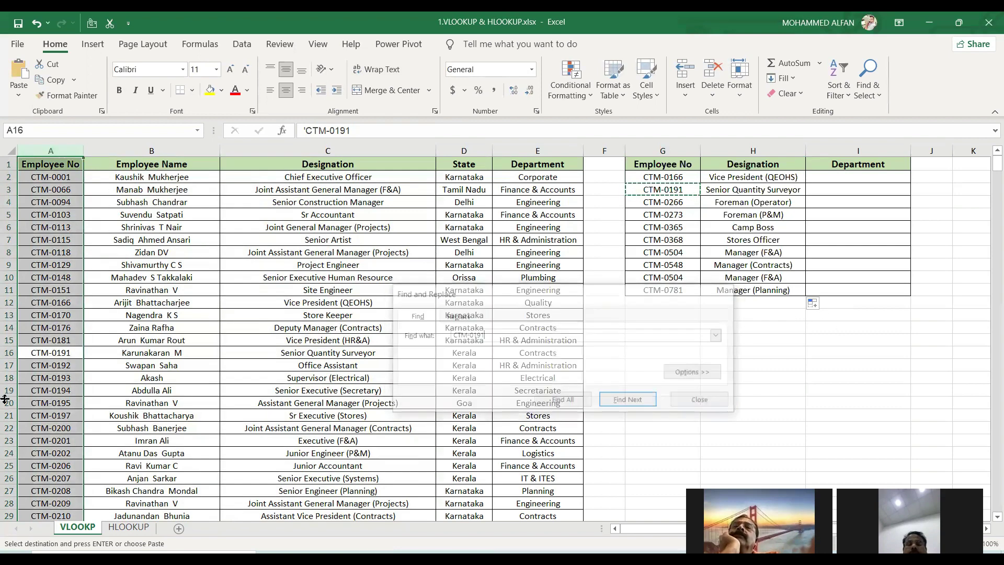
Close the search and highlight row 16 to compare its designation with the result in H3.
{"action": "left_click", "coordinate": [722, 293]}
{"action": "left_click", "coordinate": [9, 352]}
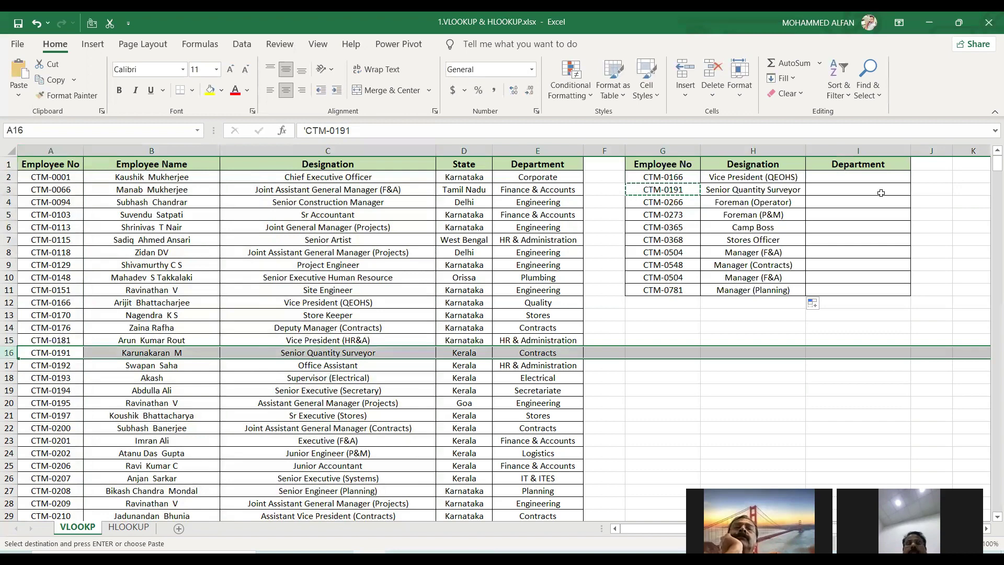
Change the designation in C16 to CEO to test the lookup in H3, and undo the change.
{"action": "left_click", "coordinate": [363, 352]}
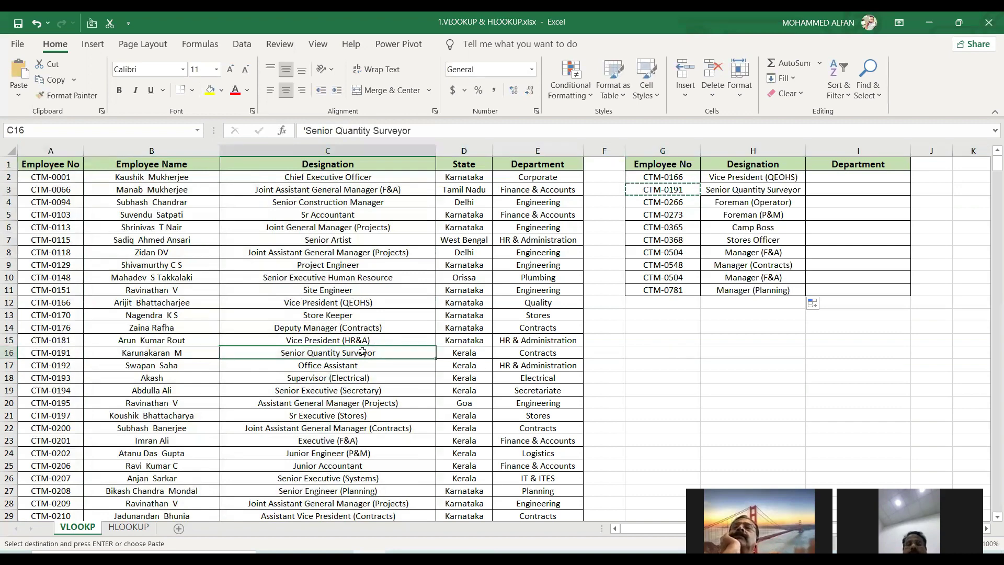
{"action": "type", "text": "CE"}
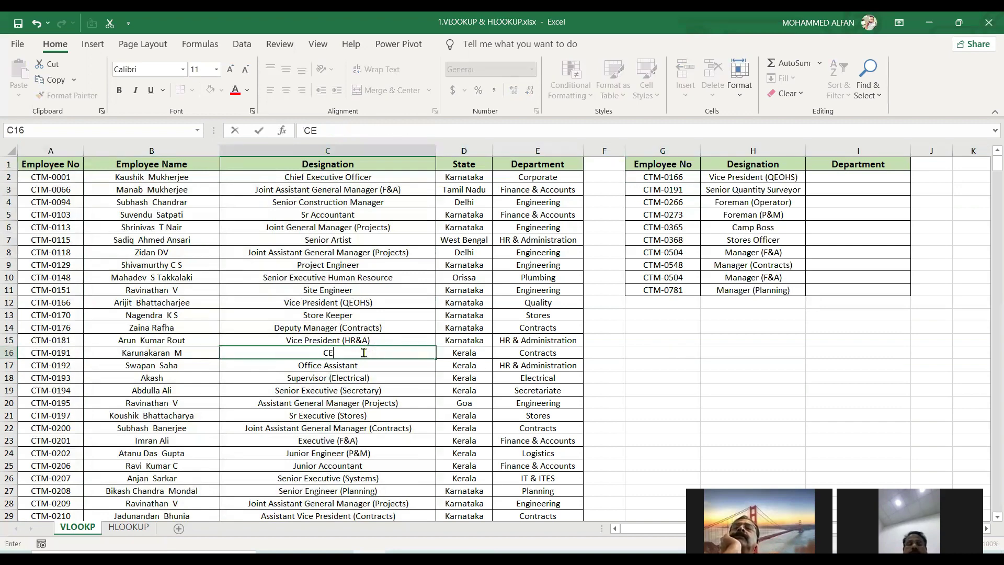
{"action": "type", "text": "O"}
{"action": "key", "text": "Return"}
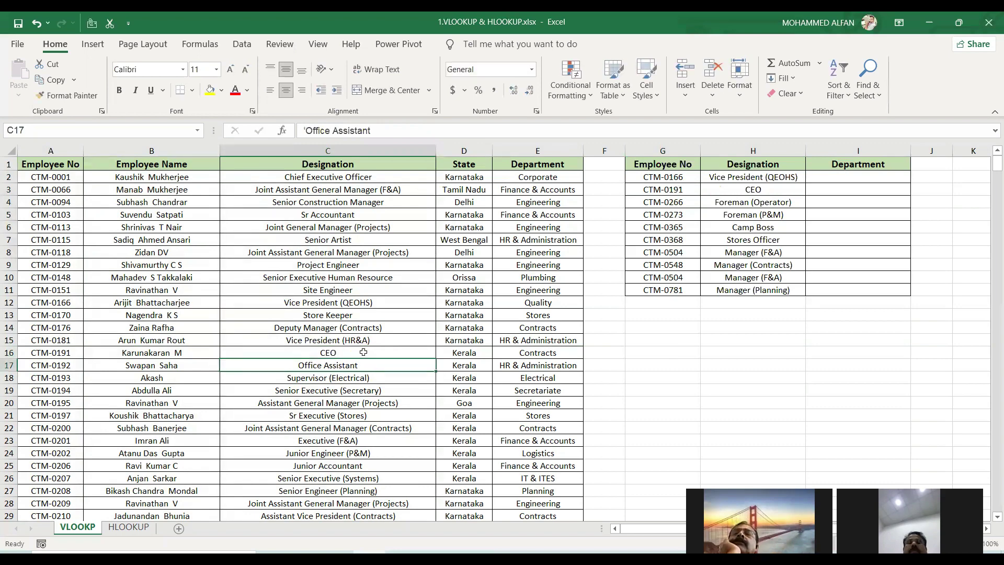
{"action": "key", "text": "ctrl+z"}
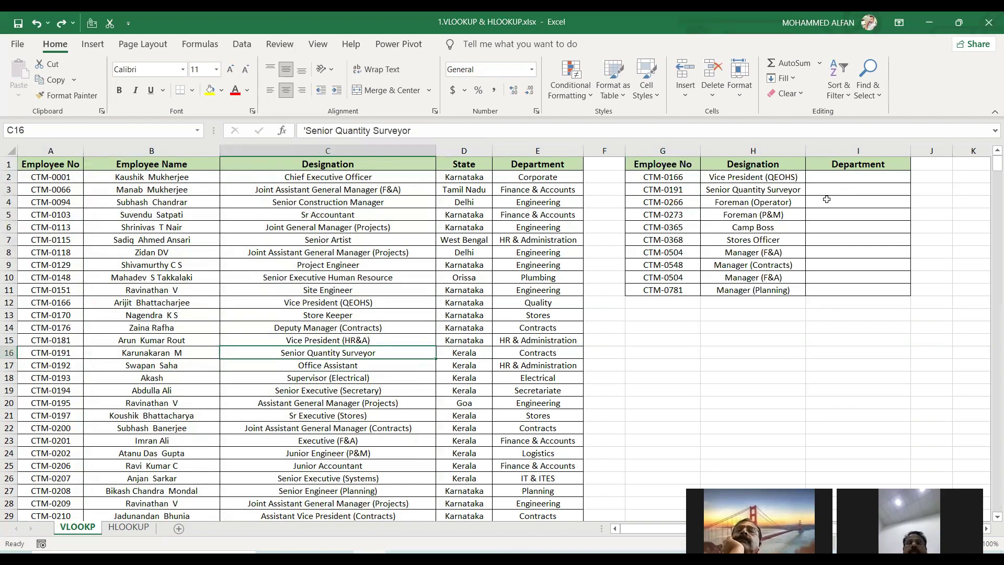
Start a VLOOKUP formula in I2 under Department with G2 as the lookup value.
{"action": "left_click", "coordinate": [837, 178]}
{"action": "type", "text": "="}
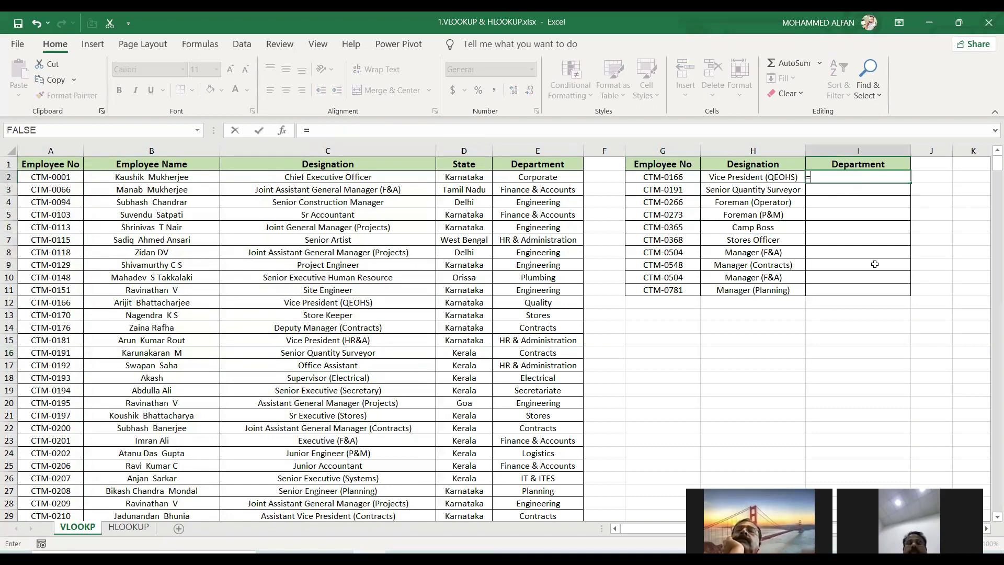
{"action": "type", "text": "vl"}
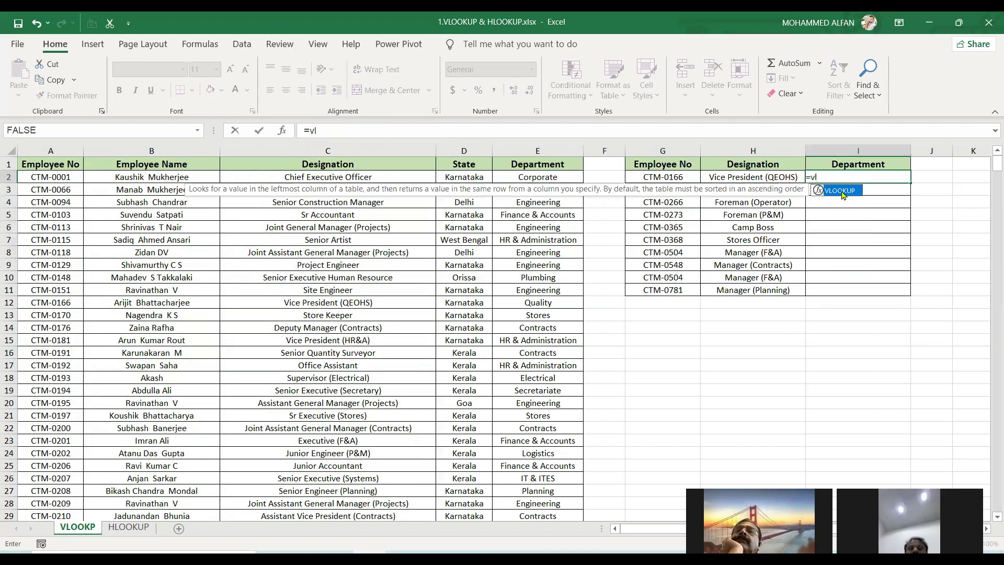
{"action": "double_click", "coordinate": [841, 190]}
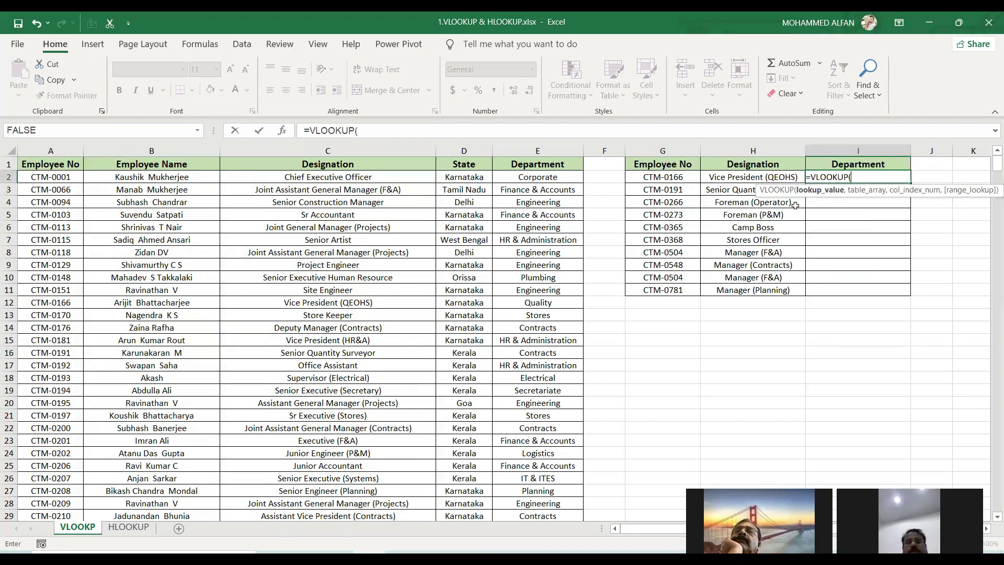
{"action": "left_click", "coordinate": [659, 177]}
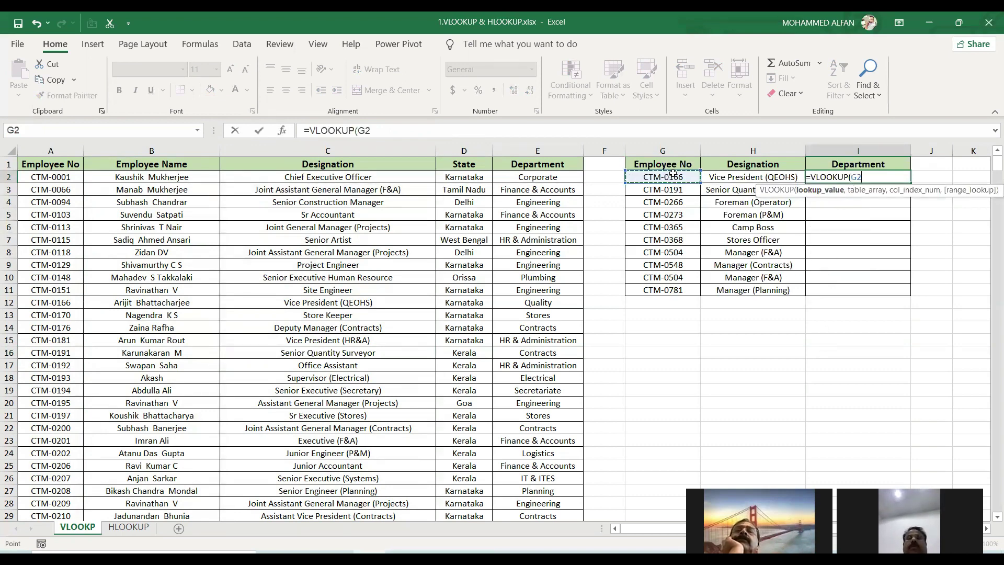
{"action": "type", "text": ","}
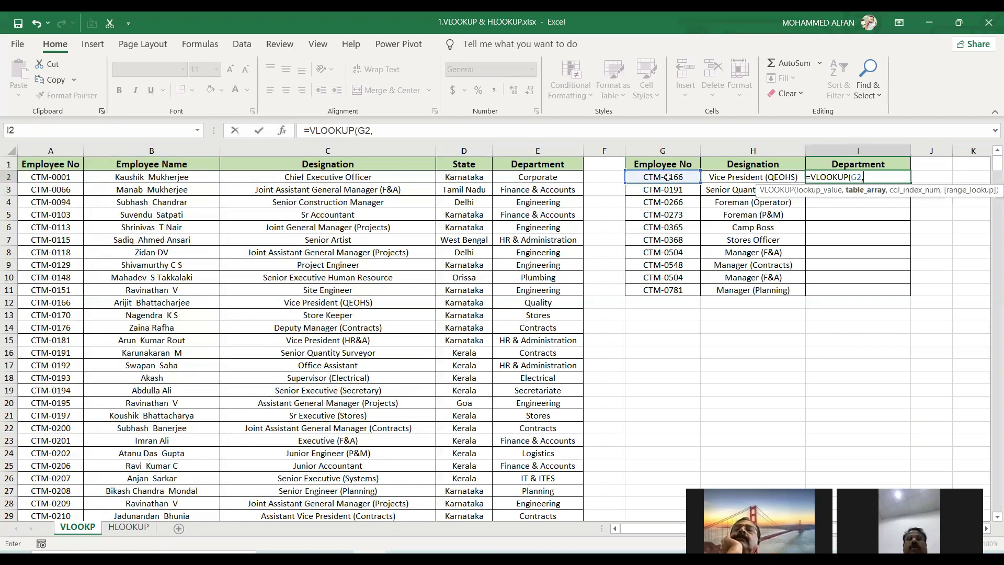
Complete the I2 formula with columns A:E, column index 5 and exact match as =VLOOKUP(G2,A:E,5,FALSE), and fill it down through I11.
{"action": "left_click", "coordinate": [48, 151]}
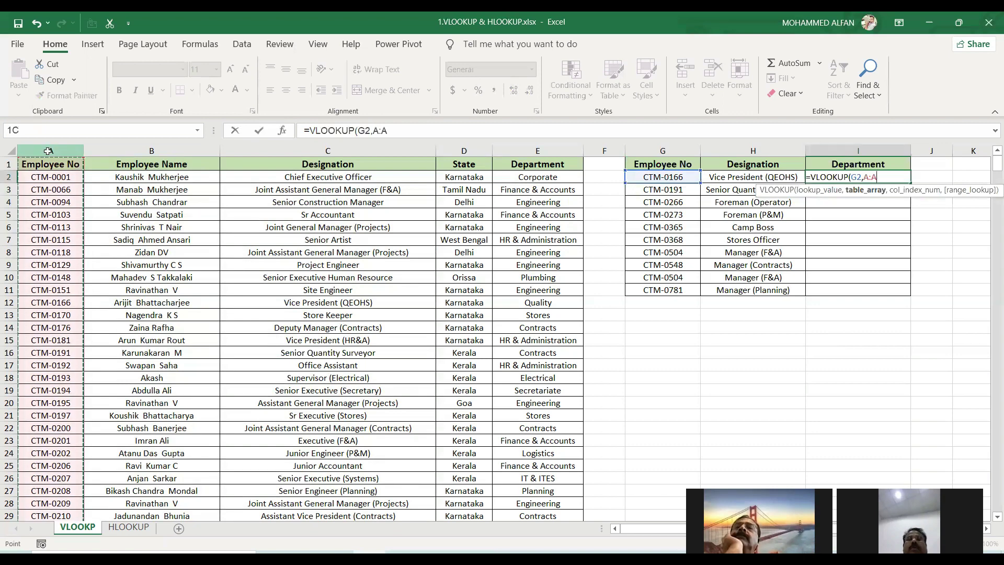
{"action": "left_click_drag", "start_coordinate": [116, 153], "coordinate": [528, 151]}
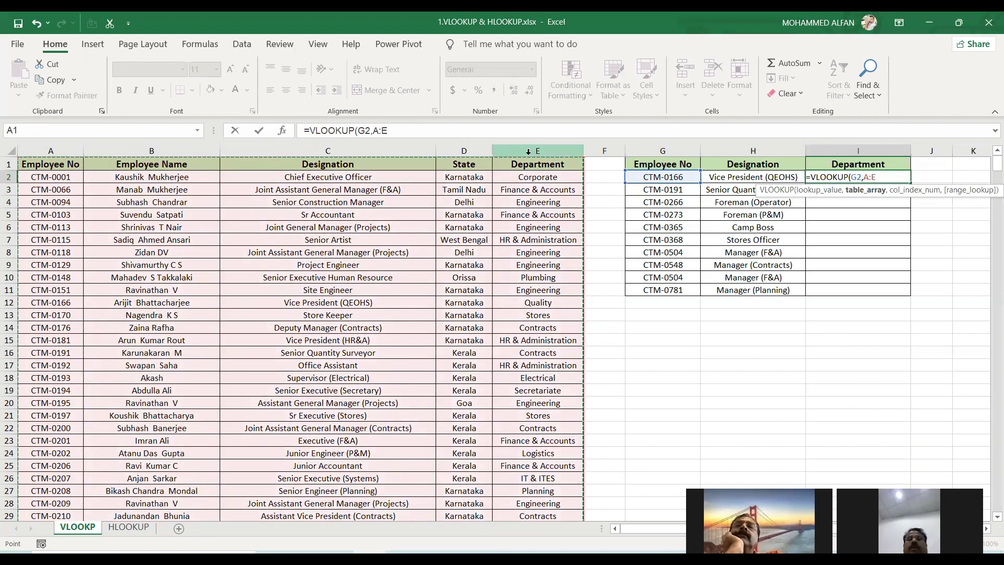
{"action": "type", "text": ","}
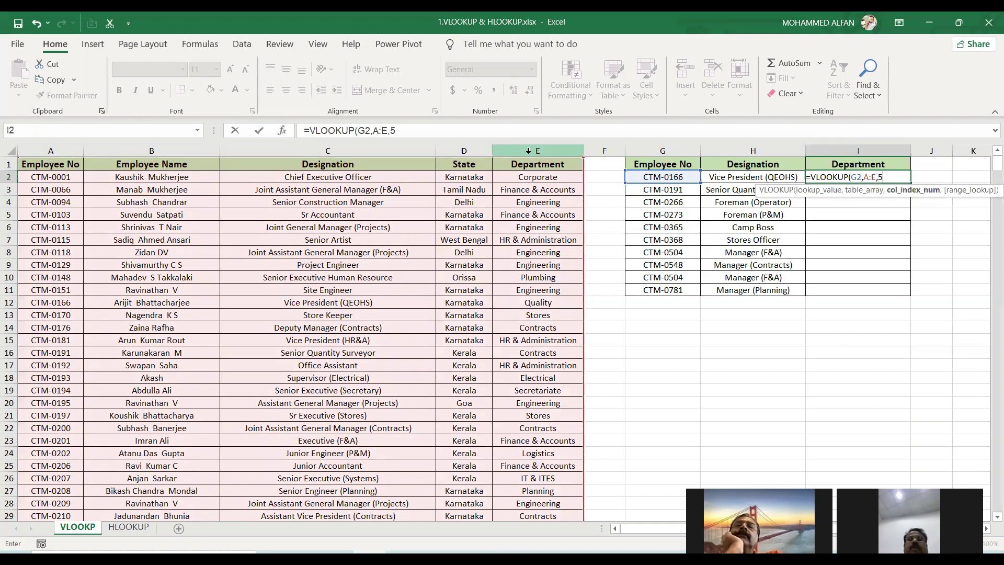
{"action": "type", "text": "5"}
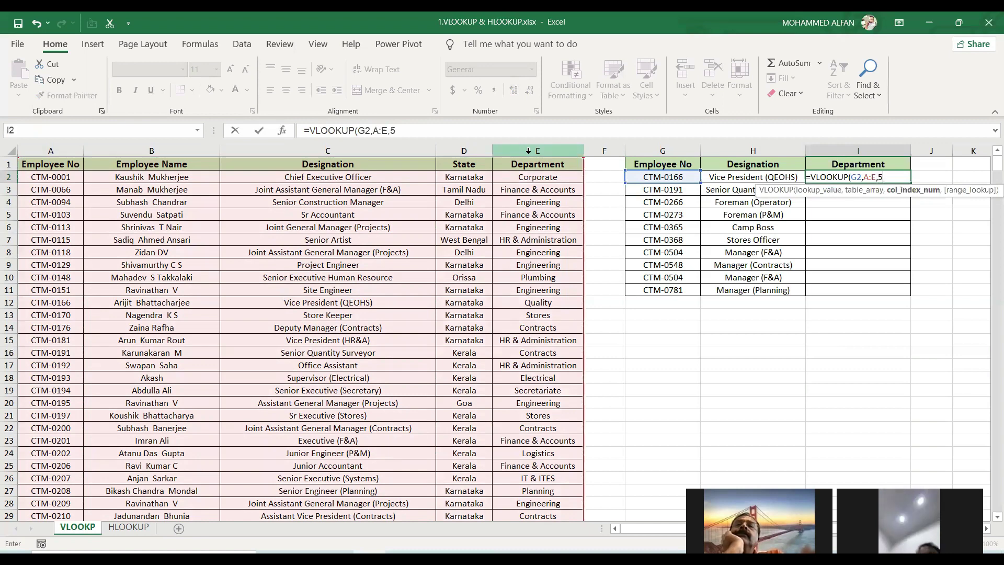
{"action": "type", "text": ","}
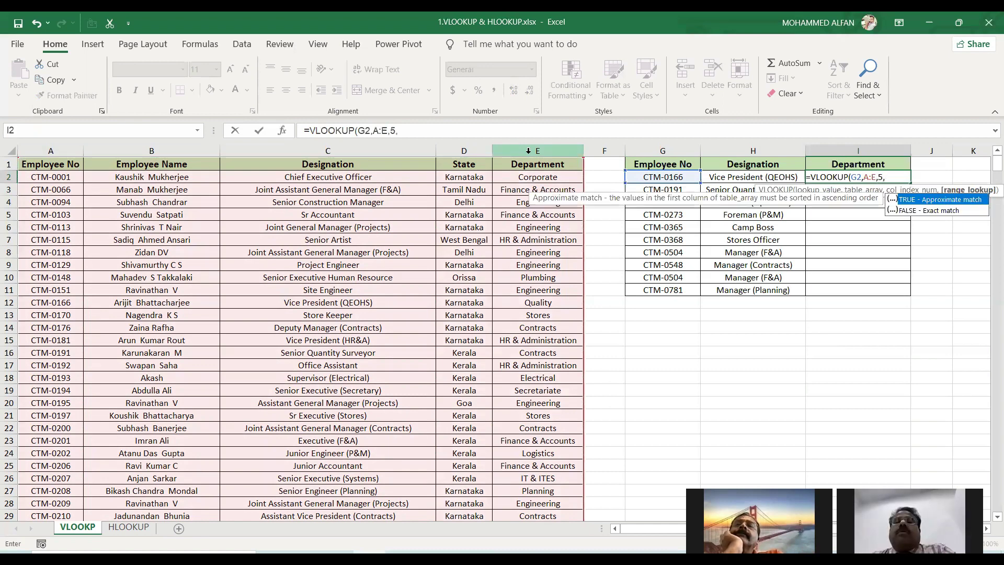
{"action": "double_click", "coordinate": [946, 211]}
{"action": "key", "text": "Return"}
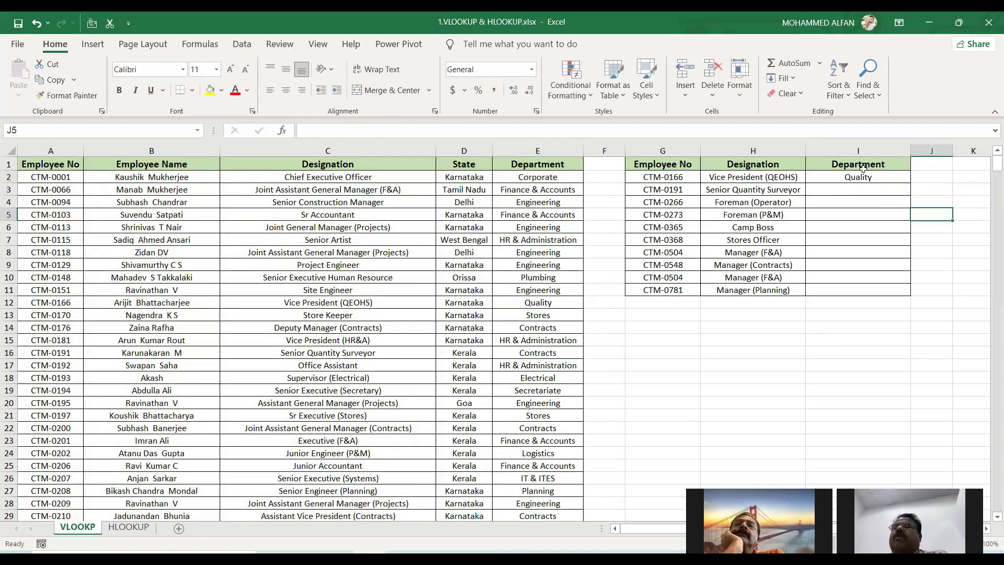
{"action": "left_click", "coordinate": [899, 178]}
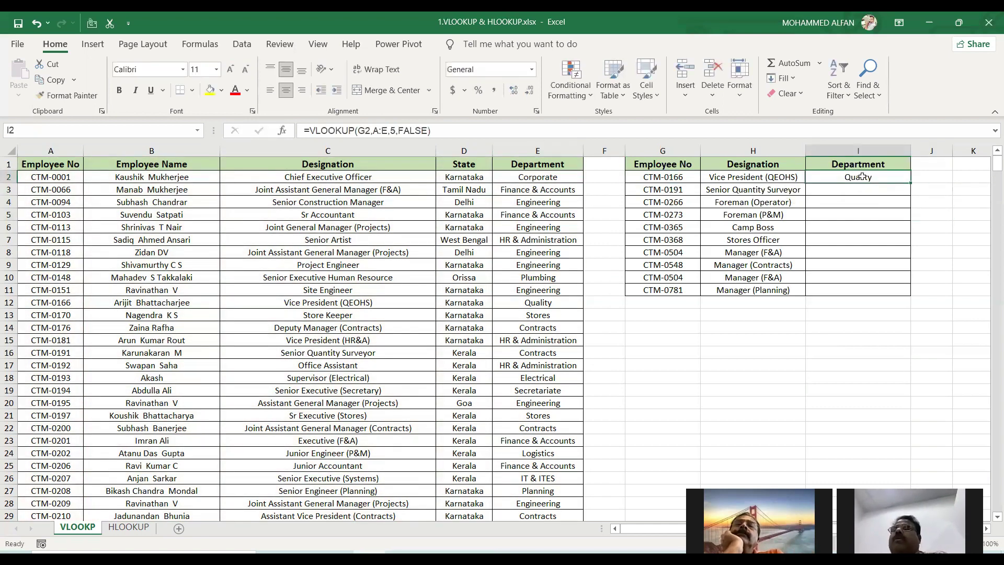
{"action": "double_click", "coordinate": [910, 183]}
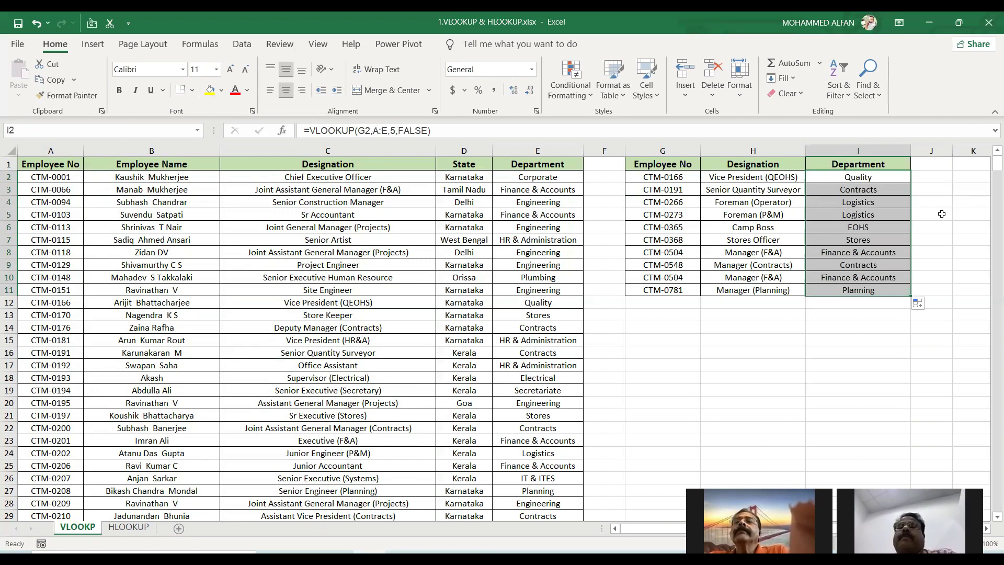
Clear the formulas in H2:I11 and start a new VLOOKUP in H2 with G2 as the lookup value.
{"action": "left_click_drag", "start_coordinate": [751, 181], "coordinate": [853, 296]}
{"action": "key", "text": "Delete"}
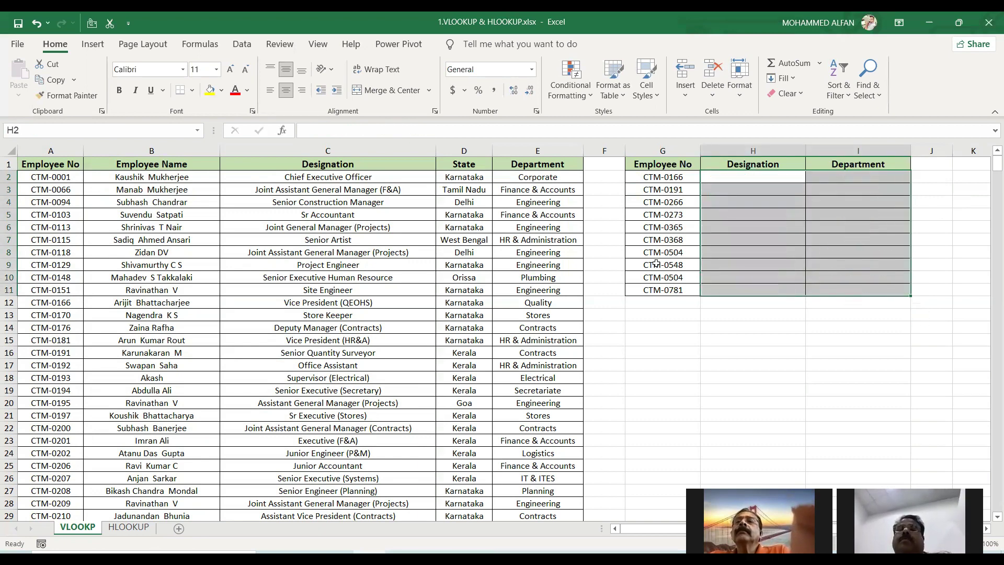
{"action": "left_click", "coordinate": [742, 178]}
{"action": "type", "text": "=vl"}
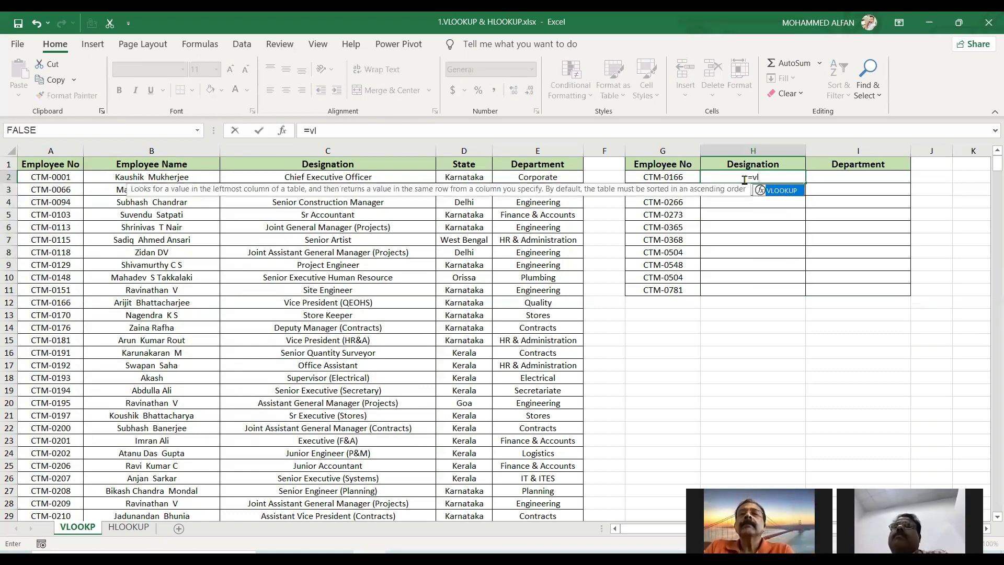
{"action": "double_click", "coordinate": [781, 190]}
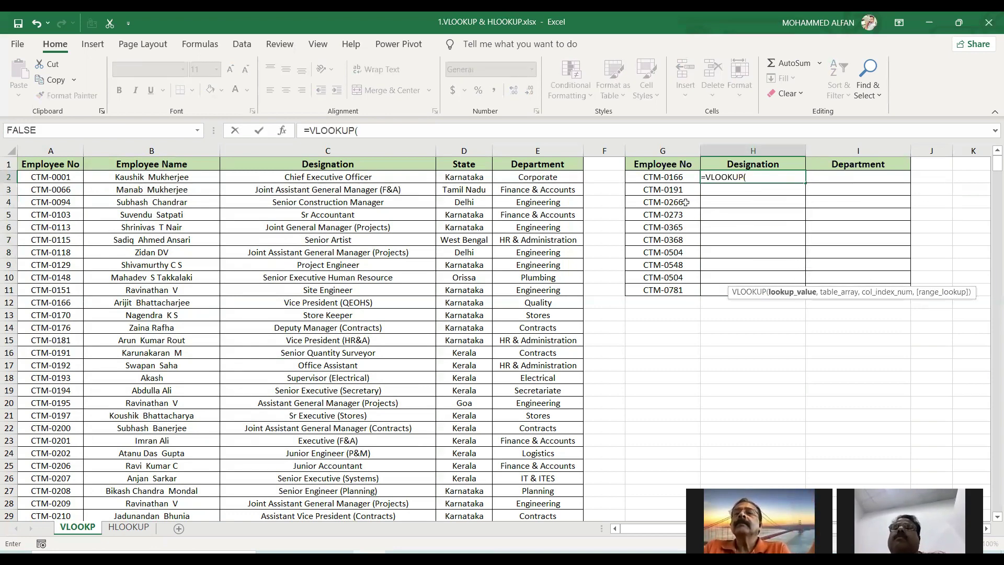
{"action": "left_click", "coordinate": [670, 176]}
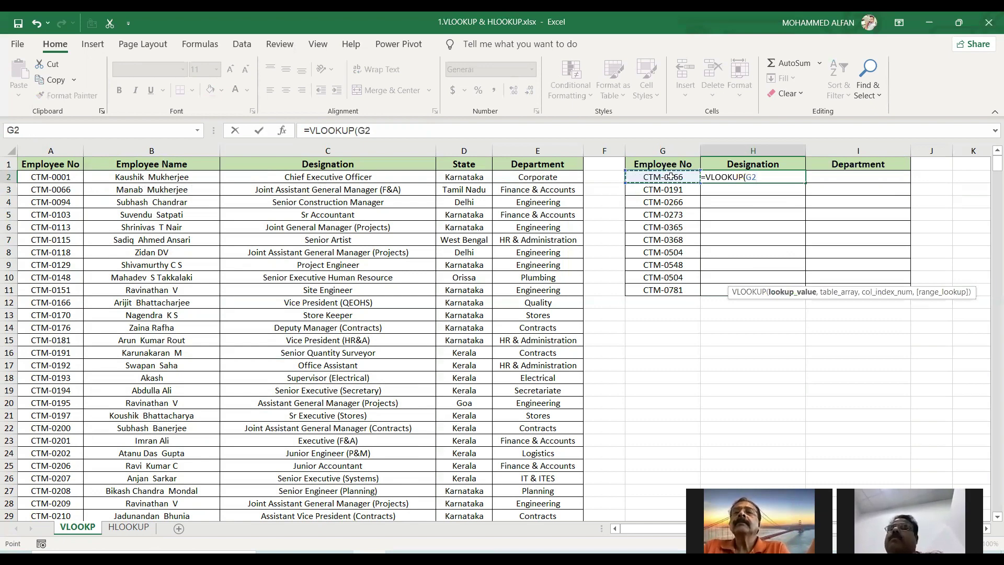
{"action": "type", "text": ","}
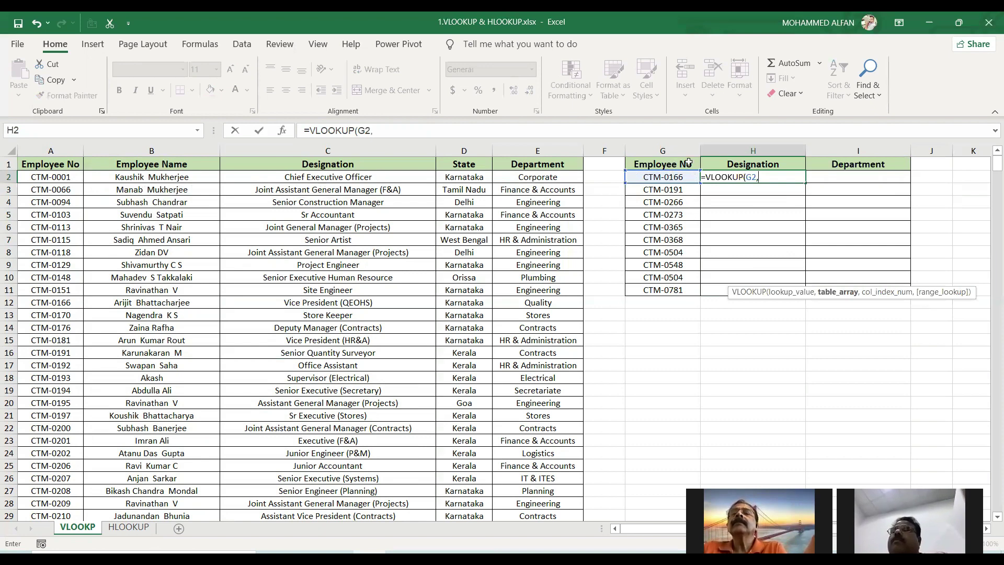
Complete the H2 formula with columns A:C as table array, column index 3 and exact match as =VLOOKUP(G2,A:C,3,FALSE).
{"action": "left_click", "coordinate": [58, 146]}
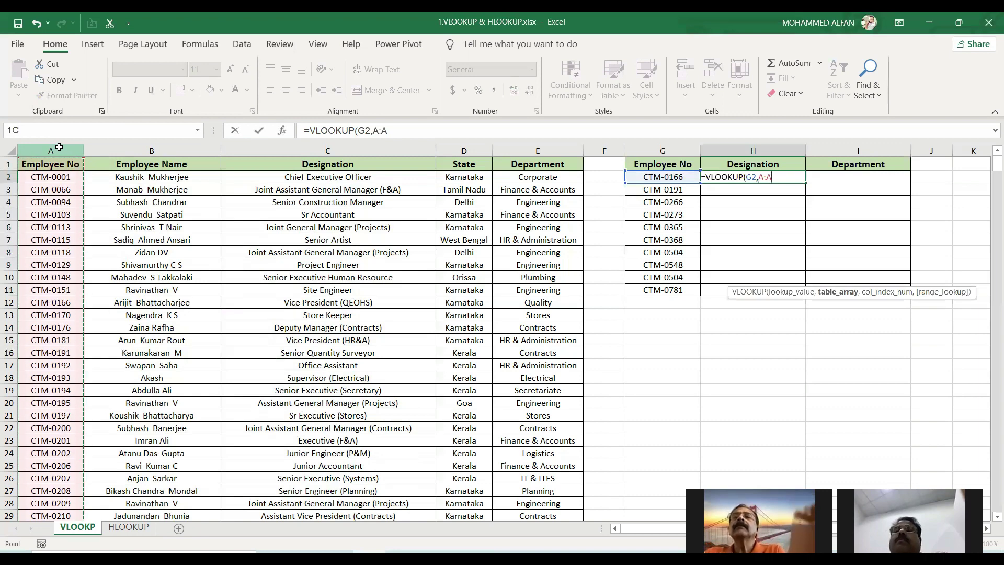
{"action": "left_click_drag", "start_coordinate": [58, 147], "coordinate": [332, 150]}
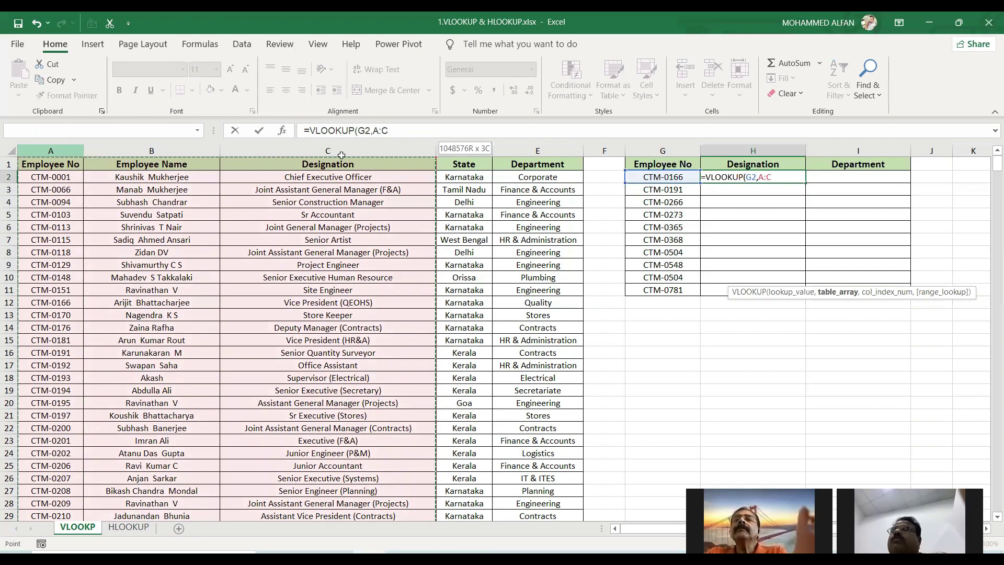
{"action": "type", "text": ",3"}
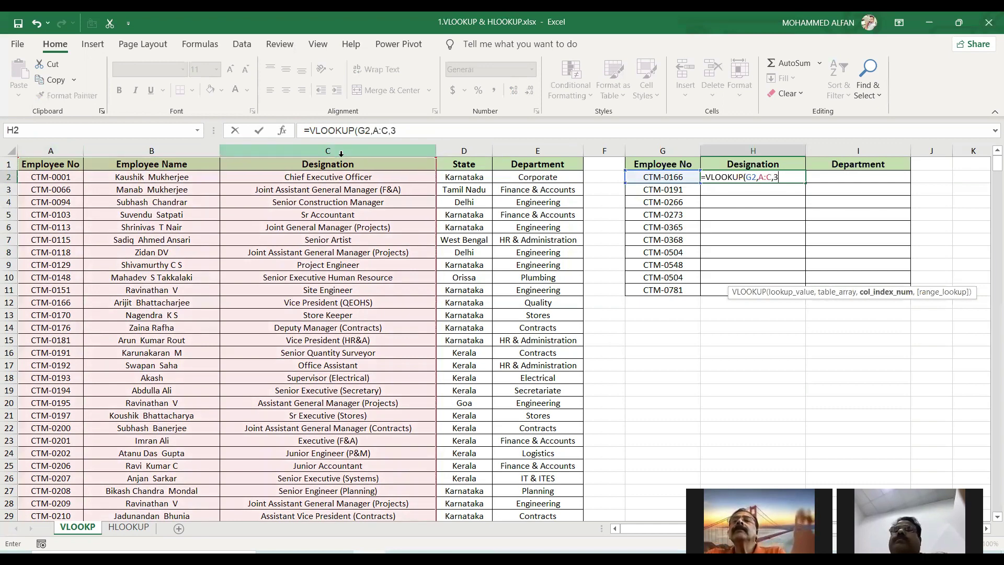
{"action": "type", "text": ","}
{"action": "key", "text": "Down"}
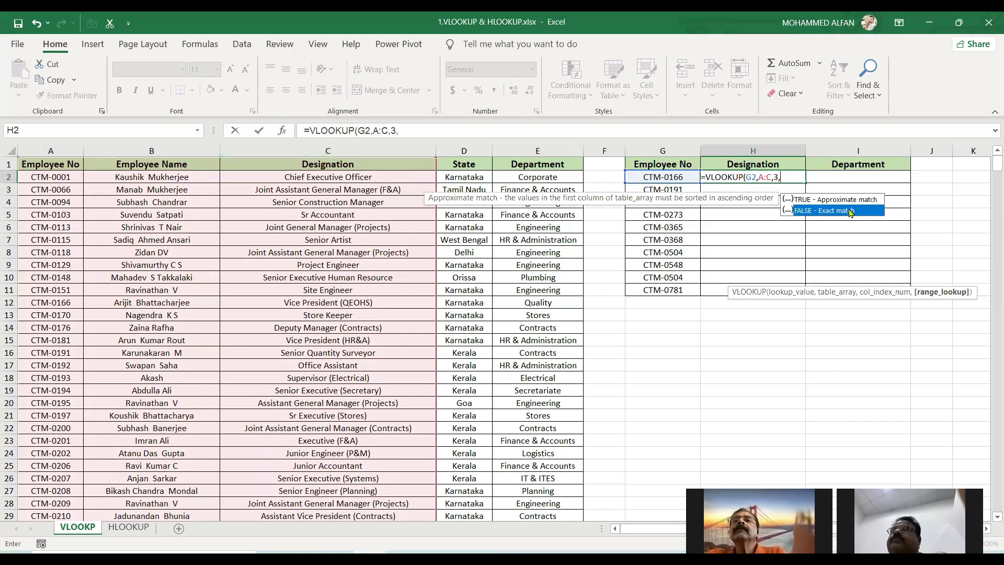
{"action": "key", "text": "Tab"}
{"action": "type", "text": ")"}
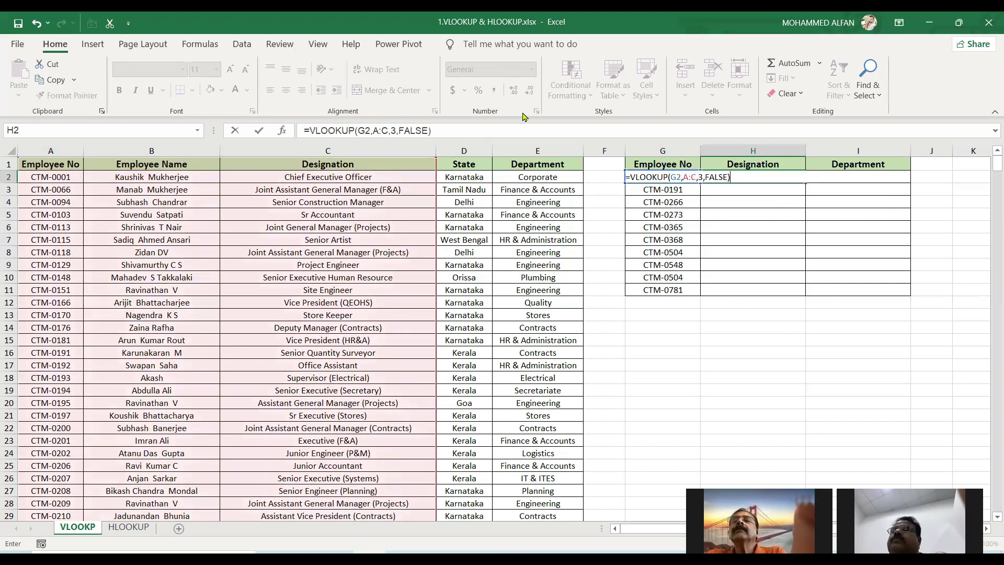
{"action": "key", "text": "Return"}
Fill the H2 formula down through H11 and autofit the width of column H.
{"action": "left_click", "coordinate": [790, 177]}
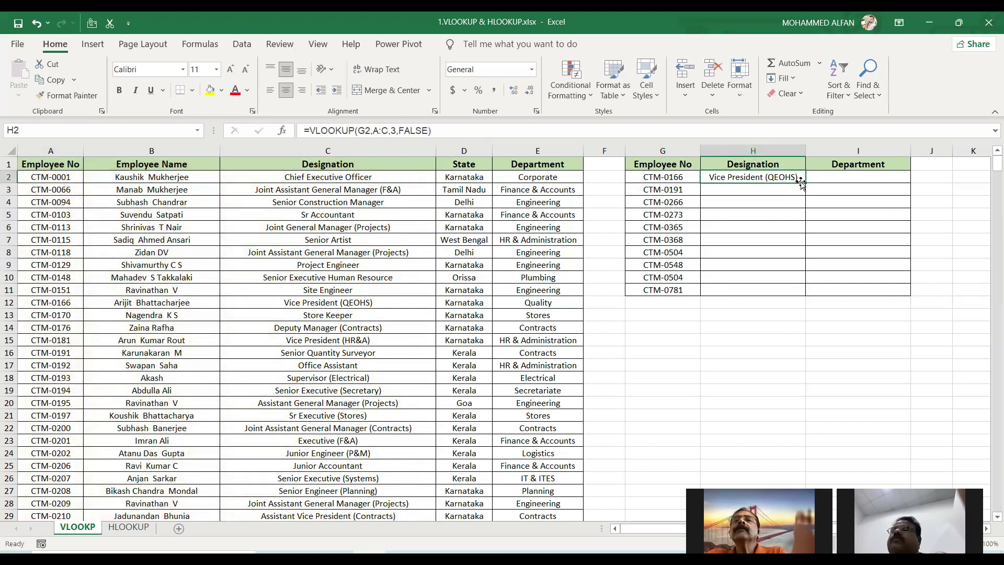
{"action": "double_click", "coordinate": [806, 183]}
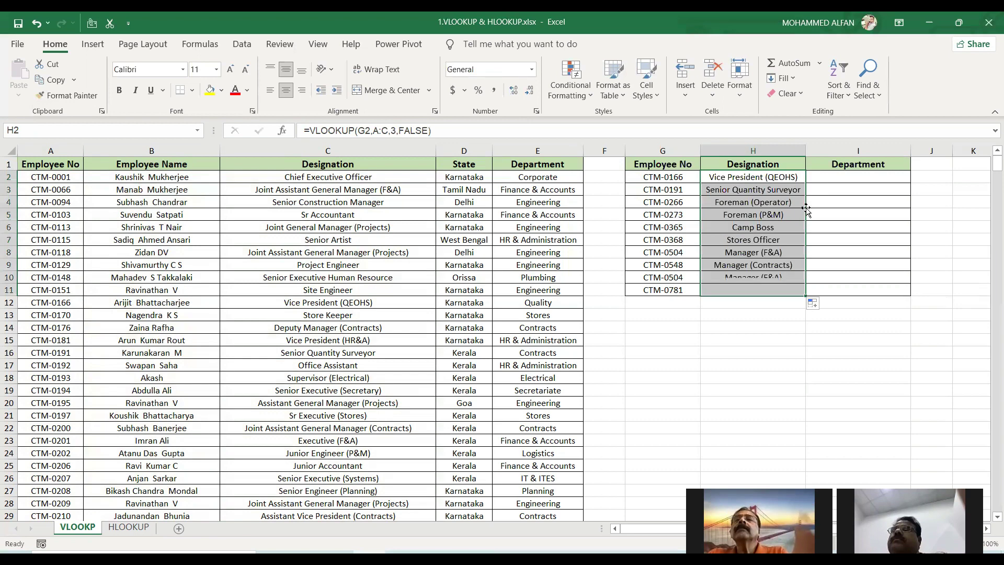
{"action": "double_click", "coordinate": [805, 150]}
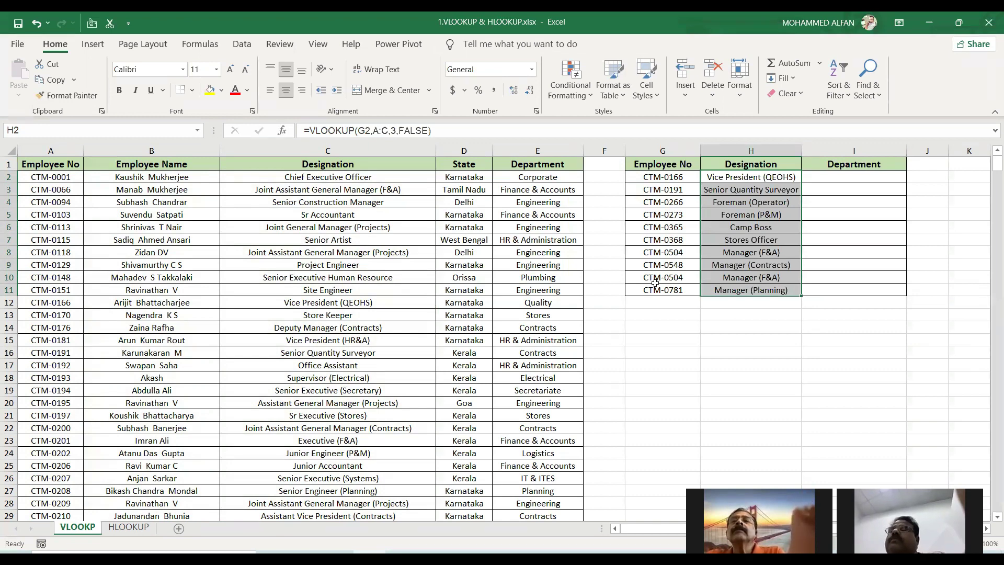
Replace FALSE with 0 in the H2 formula, giving =VLOOKUP(G2,A:C,3,0), and fill it down through H11.
{"action": "left_click", "coordinate": [427, 131]}
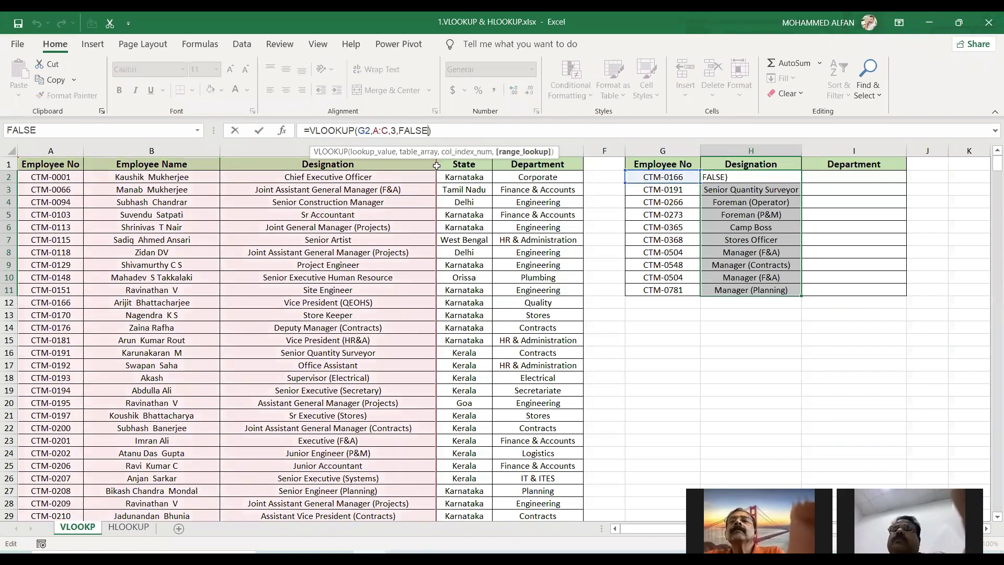
{"action": "key", "text": "BackSpace"}
{"action": "key", "text": "BackSpace"}
{"action": "key", "text": "BackSpace"}
{"action": "key", "text": "BackSpace"}
{"action": "key", "text": "BackSpace"}
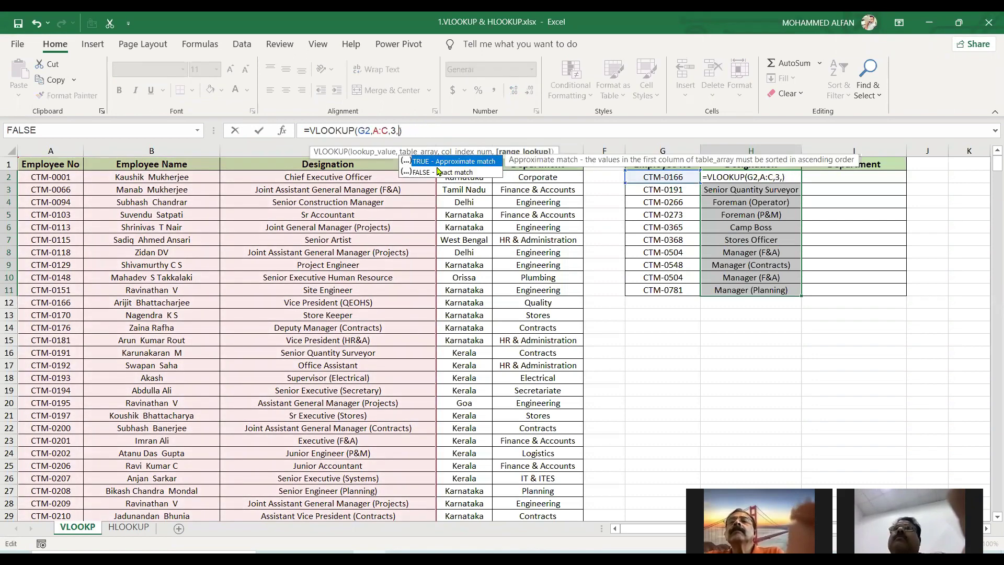
{"action": "key", "text": "Return"}
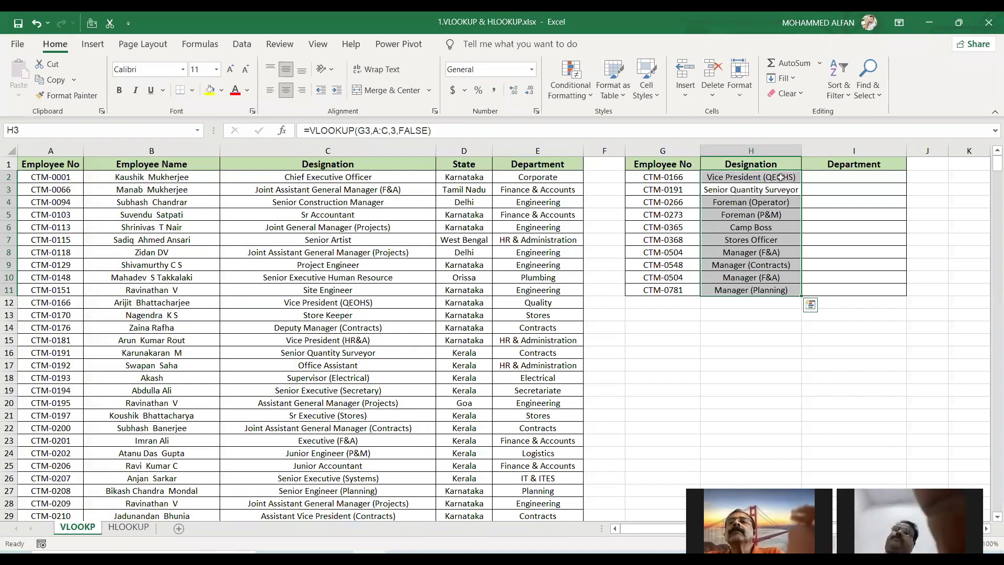
{"action": "left_click", "coordinate": [794, 179]}
{"action": "double_click", "coordinate": [800, 182]}
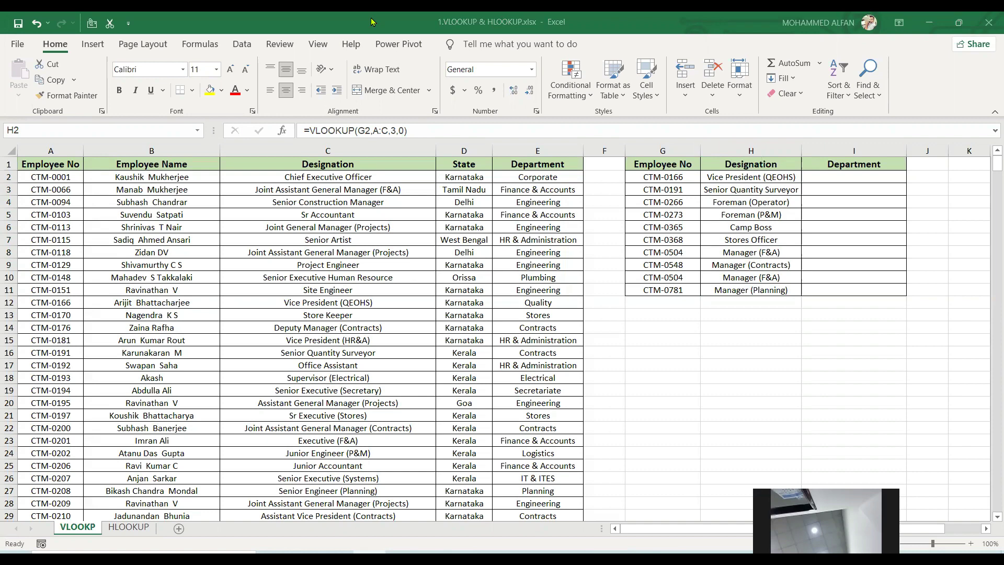
Clear the designation results in H2:H11 and start a new VLOOKUP in H2 with G2 as the lookup value.
{"action": "left_click_drag", "start_coordinate": [751, 177], "coordinate": [751, 289]}
{"action": "key", "text": "Delete"}
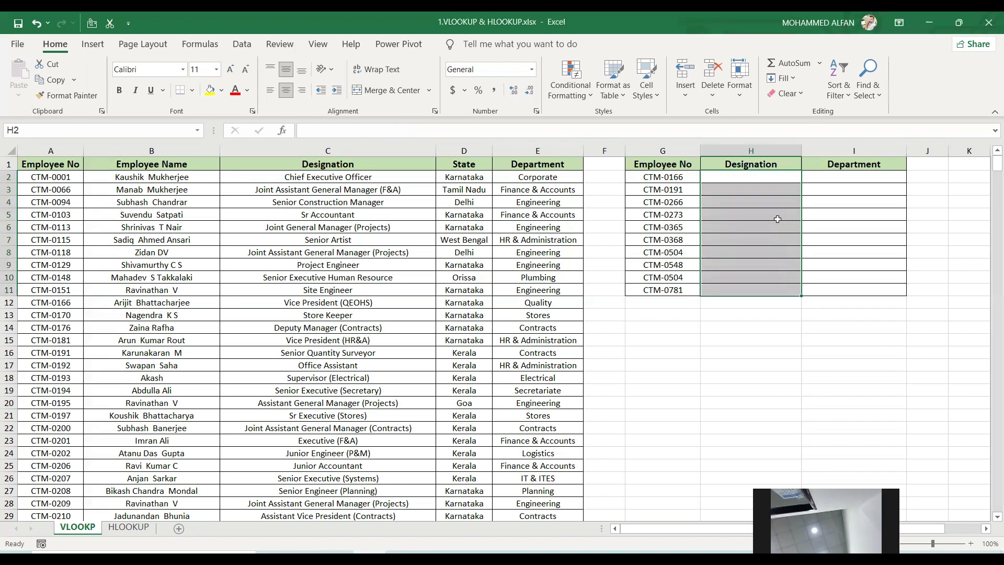
{"action": "left_click", "coordinate": [758, 177]}
{"action": "type", "text": "=v"}
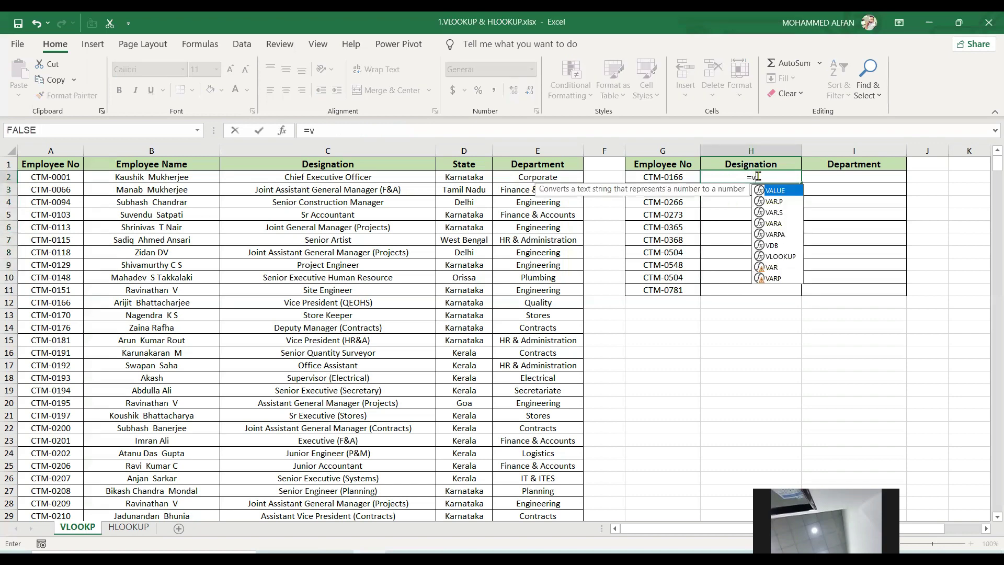
{"action": "type", "text": "l"}
{"action": "key", "text": "Tab"}
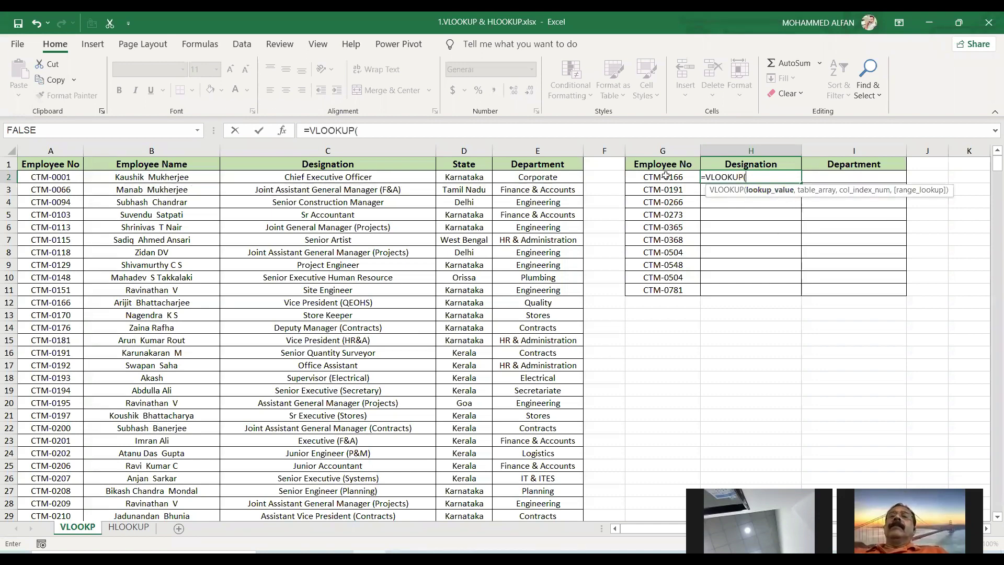
{"action": "left_click", "coordinate": [664, 177]}
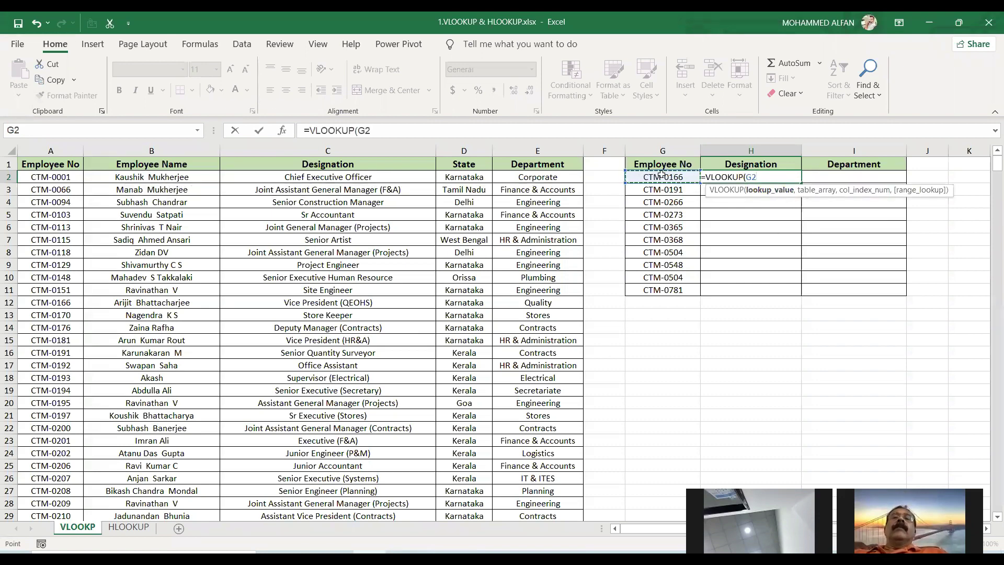
{"action": "type", "text": ","}
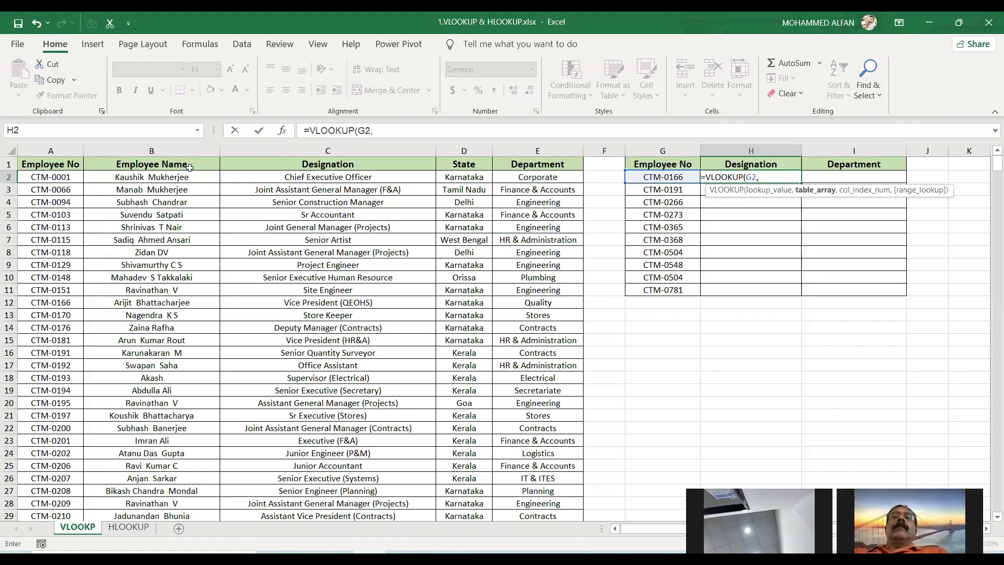
Finish the H2 formula with columns A:C, column index 3 and exact match as =VLOOKUP(G2,A:C,3,FALSE).
{"action": "left_click", "coordinate": [40, 151]}
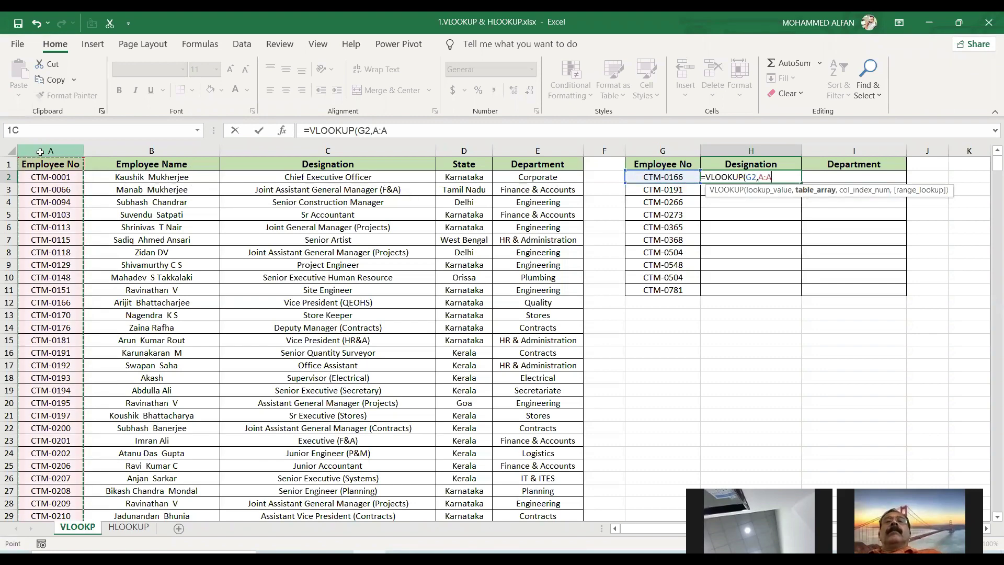
{"action": "left_click_drag", "start_coordinate": [40, 151], "coordinate": [324, 148]}
{"action": "type", "text": ","}
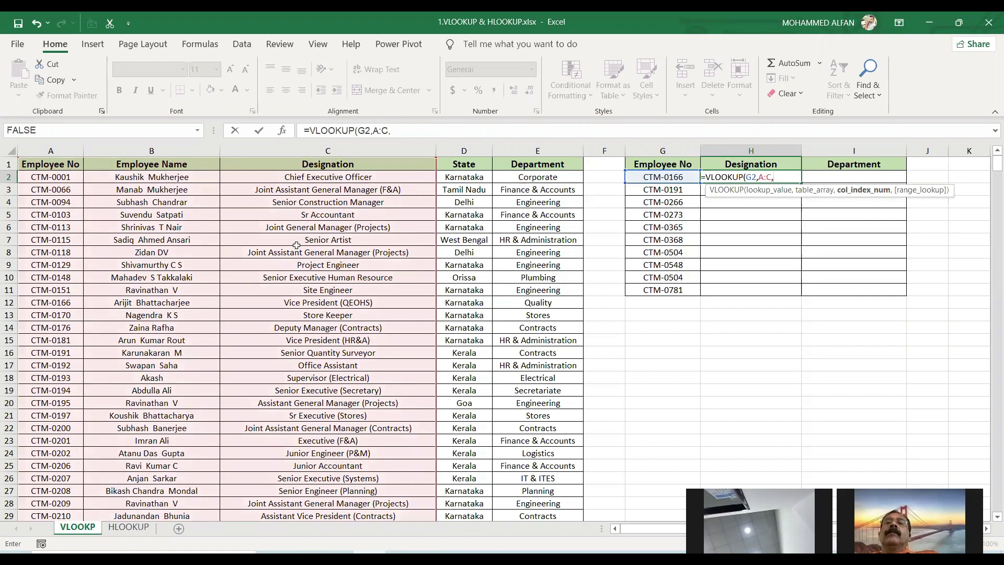
{"action": "type", "text": ","}
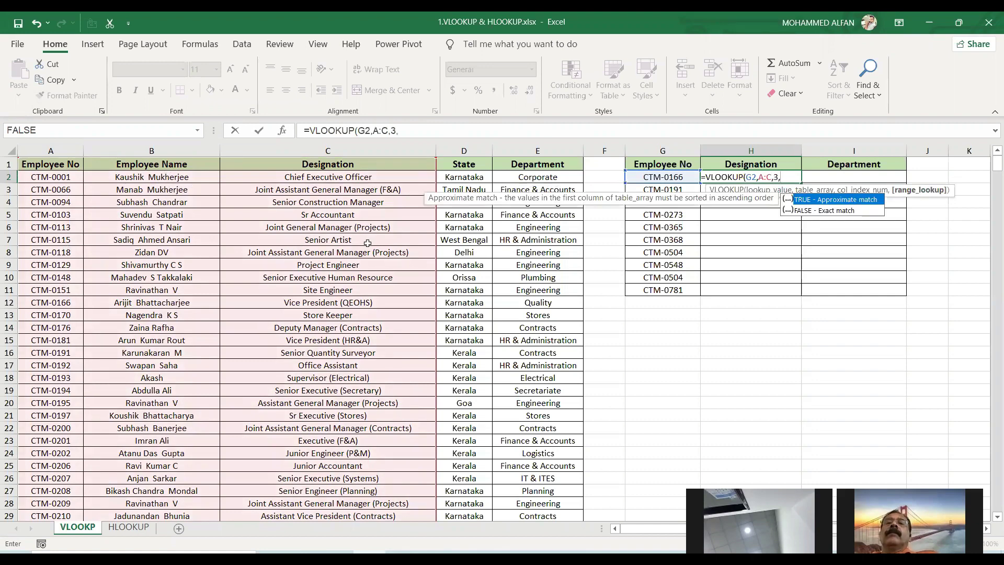
{"action": "double_click", "coordinate": [831, 211]}
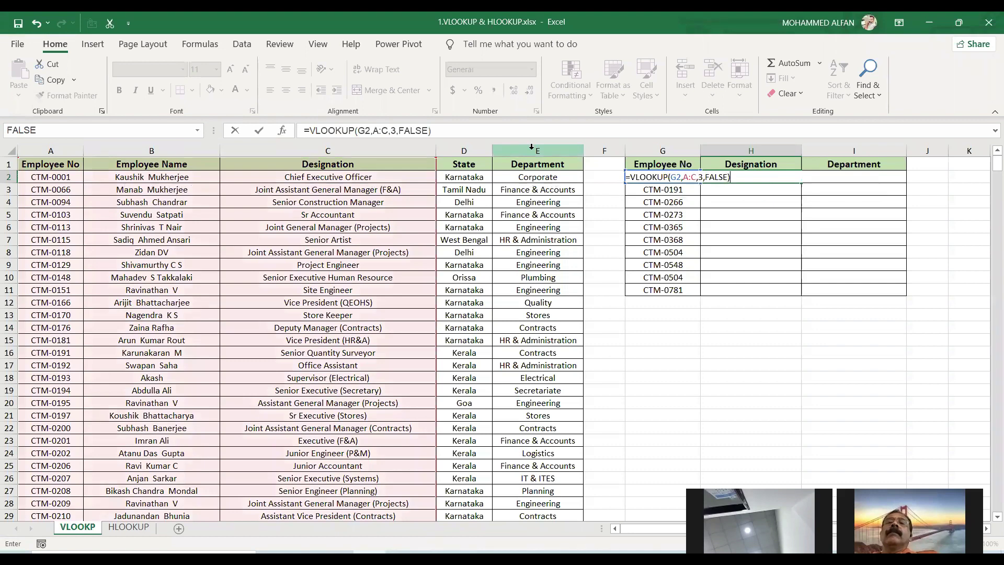
{"action": "key", "text": "Return"}
{"action": "left_click", "coordinate": [770, 178]}
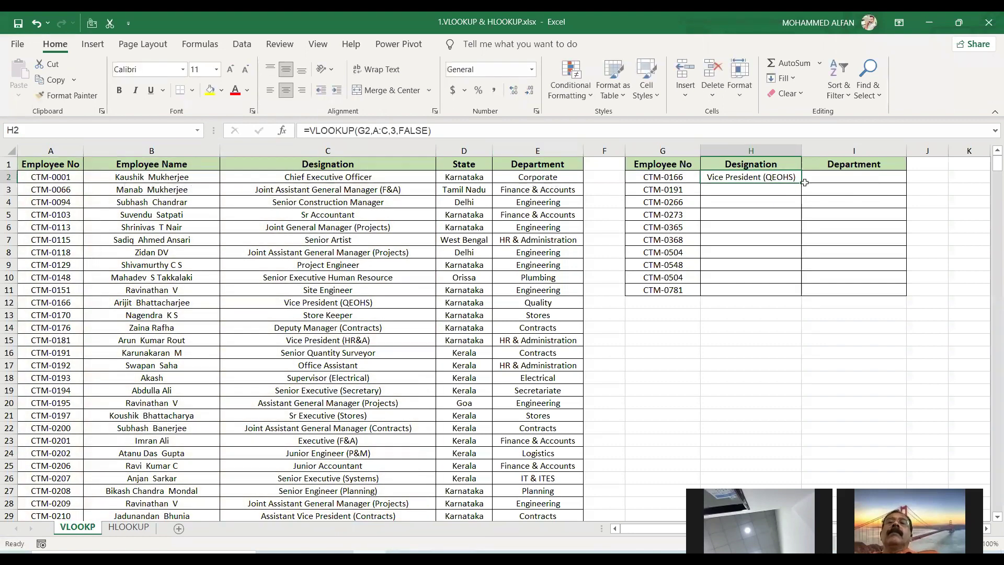
Highlight the Employee No to Designation columns, then the whole employee table through Department, to review the lookup range.
{"action": "left_click", "coordinate": [51, 164]}
{"action": "key", "text": "ctrl+shift+Down"}
{"action": "key", "text": "shift+Right"}
{"action": "key", "text": "shift+Right"}
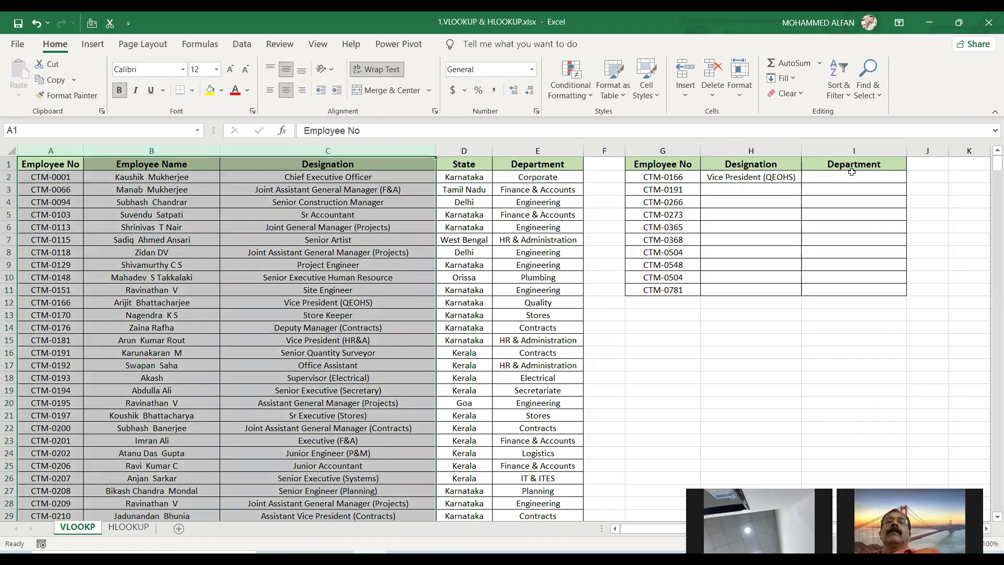
{"action": "left_click_drag", "start_coordinate": [46, 163], "coordinate": [528, 428]}
{"action": "left_click_drag", "start_coordinate": [535, 496], "coordinate": [536, 518]}
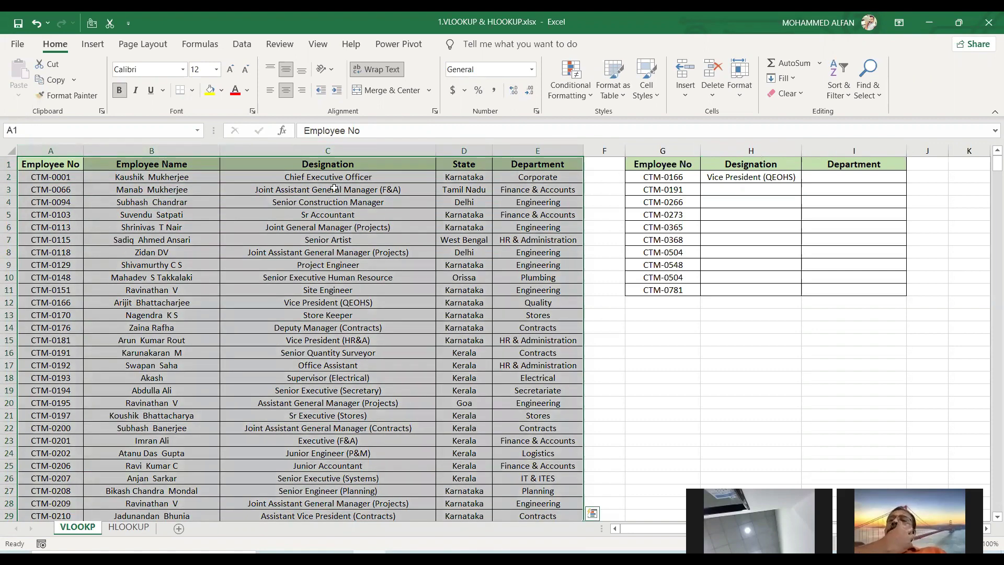
{"action": "left_click", "coordinate": [260, 189]}
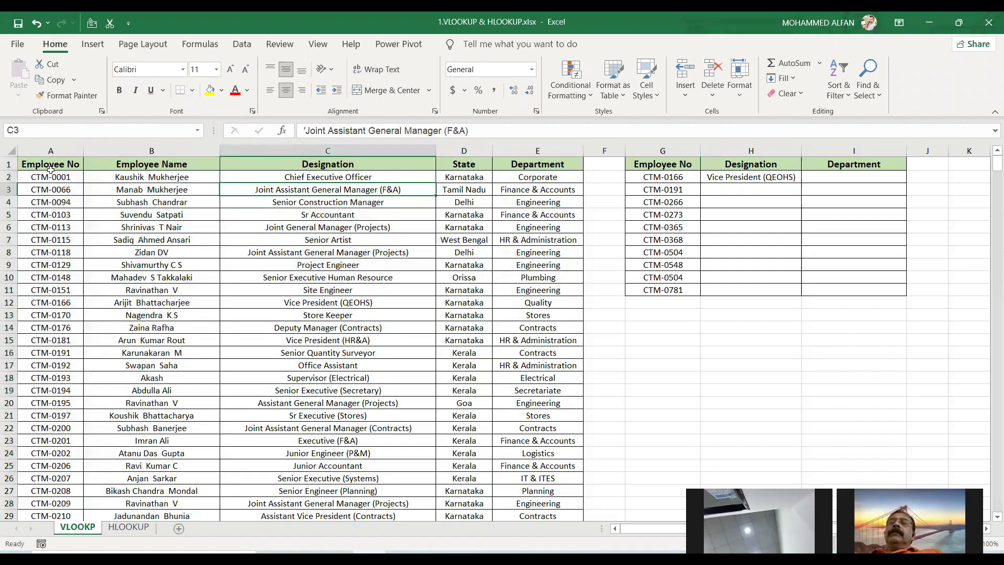
Delete the formula in H2 and autofit the width of column G.
{"action": "left_click", "coordinate": [742, 181]}
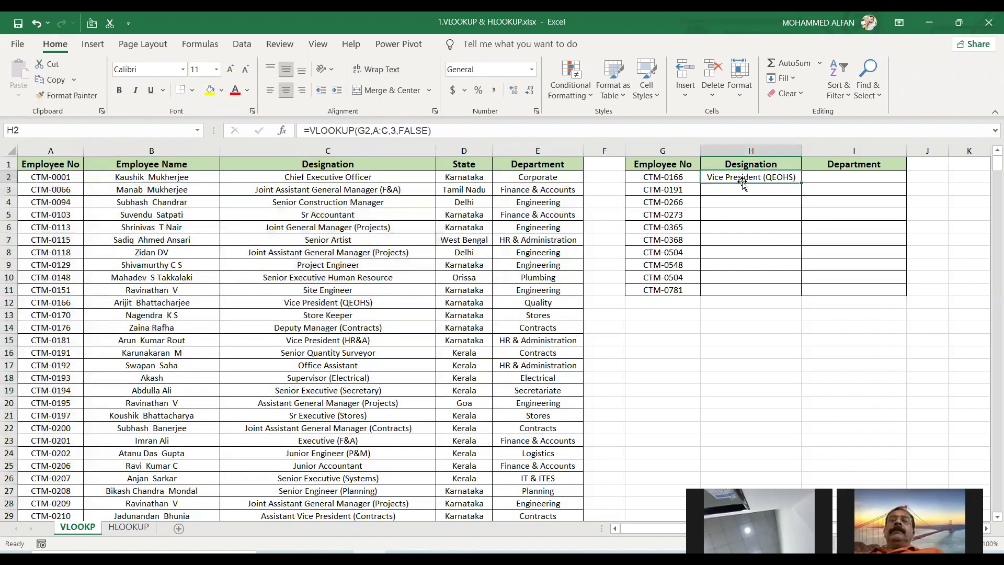
{"action": "key", "text": "Delete"}
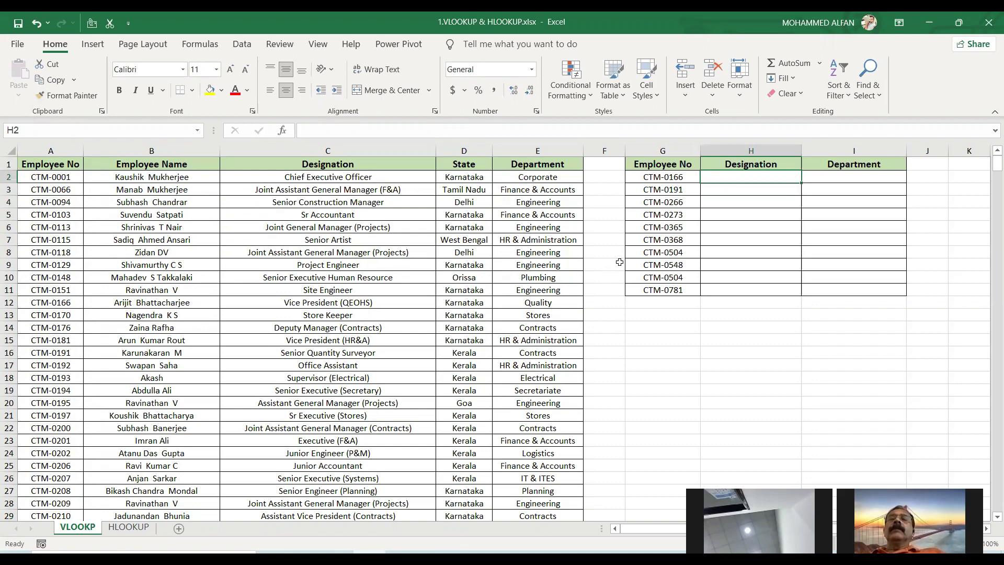
{"action": "left_click", "coordinate": [664, 189]}
{"action": "left_click", "coordinate": [664, 175]}
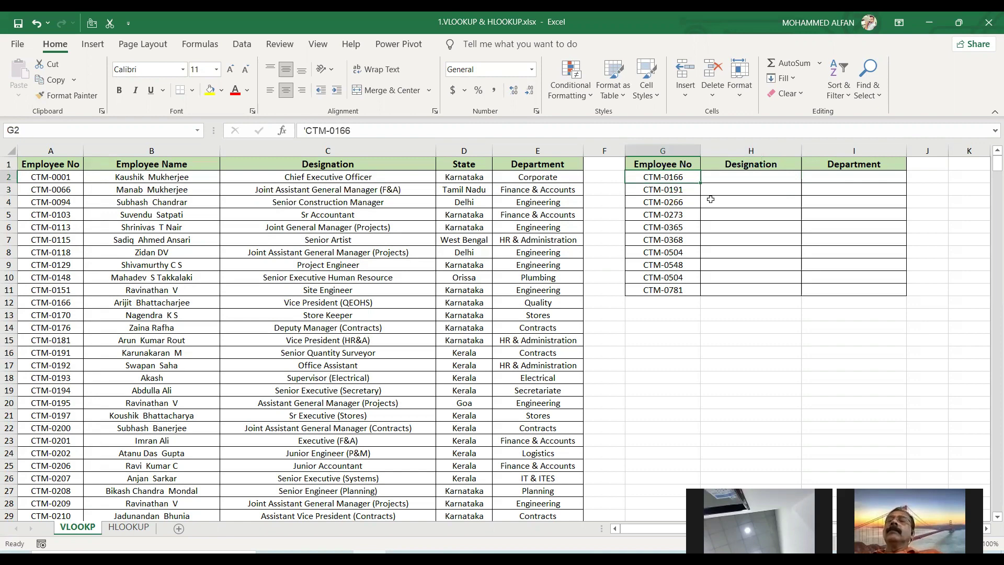
{"action": "double_click", "coordinate": [700, 150]}
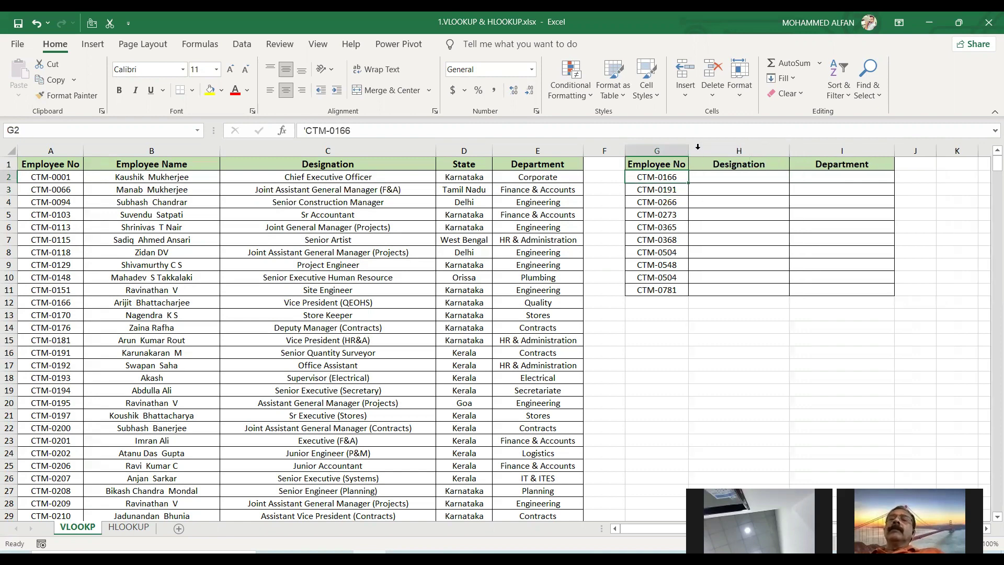
{"action": "left_click", "coordinate": [707, 178]}
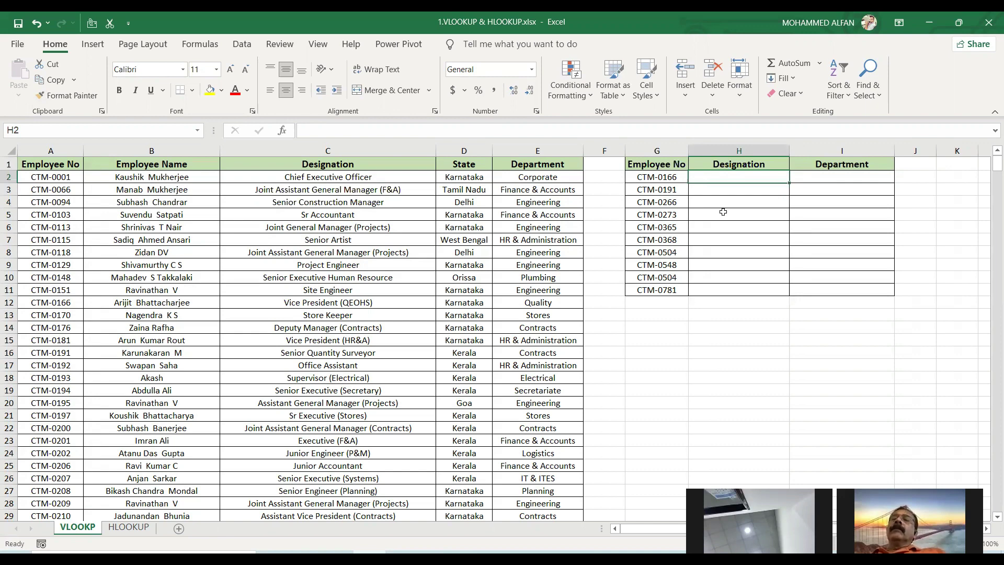
Begin a VLOOKUP formula in H2 using the employee number in G2 as the lookup value.
{"action": "left_click", "coordinate": [50, 150]}
{"action": "left_click_drag", "start_coordinate": [50, 149], "coordinate": [324, 149]}
{"action": "left_click", "coordinate": [728, 181]}
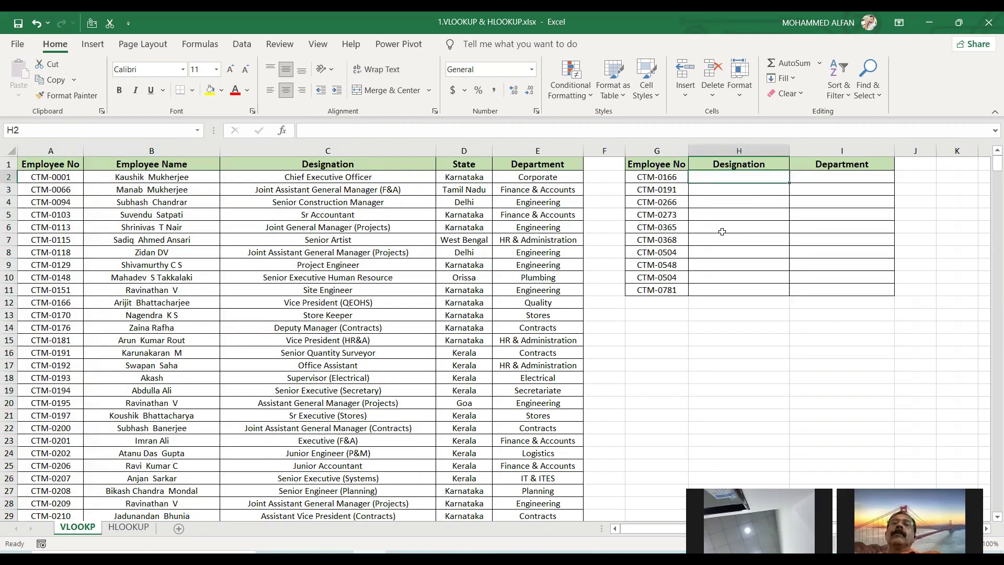
{"action": "type", "text": "=vl"}
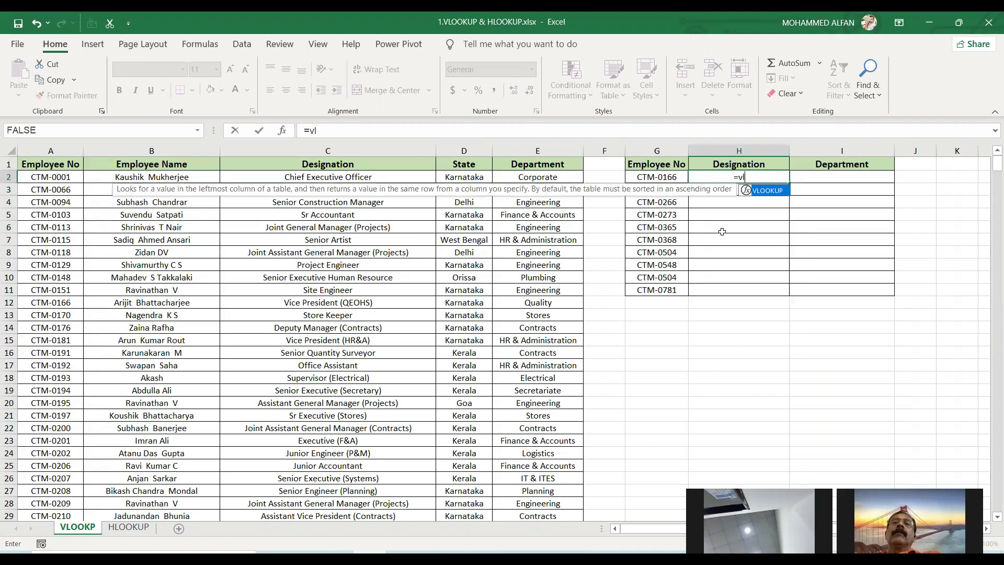
{"action": "double_click", "coordinate": [769, 191]}
{"action": "left_click", "coordinate": [664, 178]}
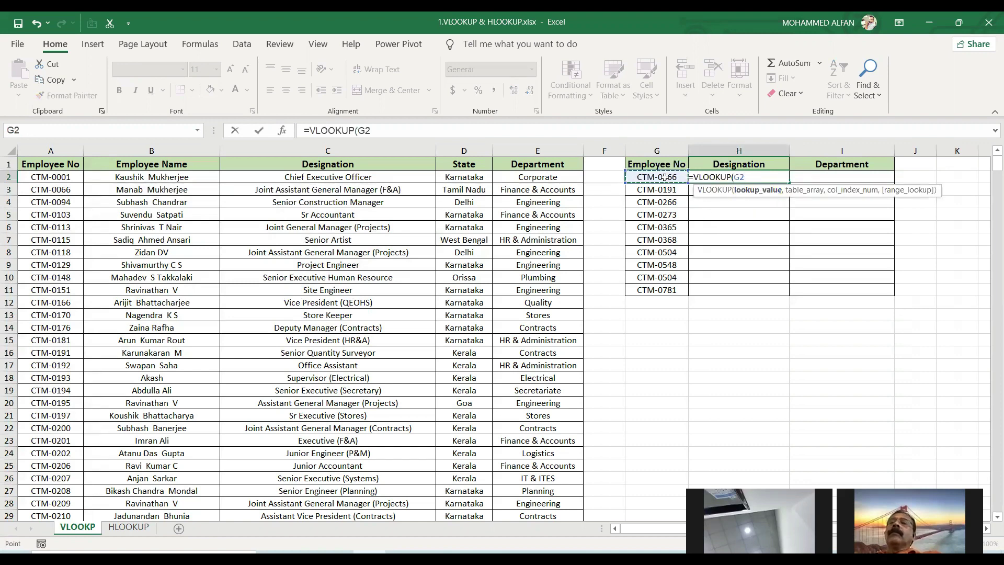
{"action": "type", "text": ","}
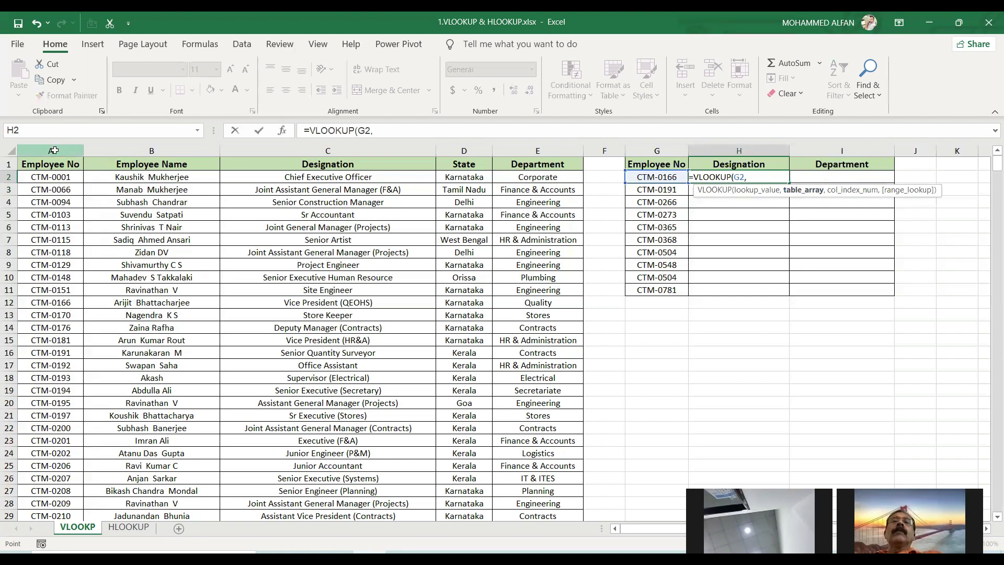
Complete the H2 formula as =VLOOKUP(G2,A:C,3,FALSE) and fill it down through H11.
{"action": "left_click_drag", "start_coordinate": [55, 150], "coordinate": [250, 150]}
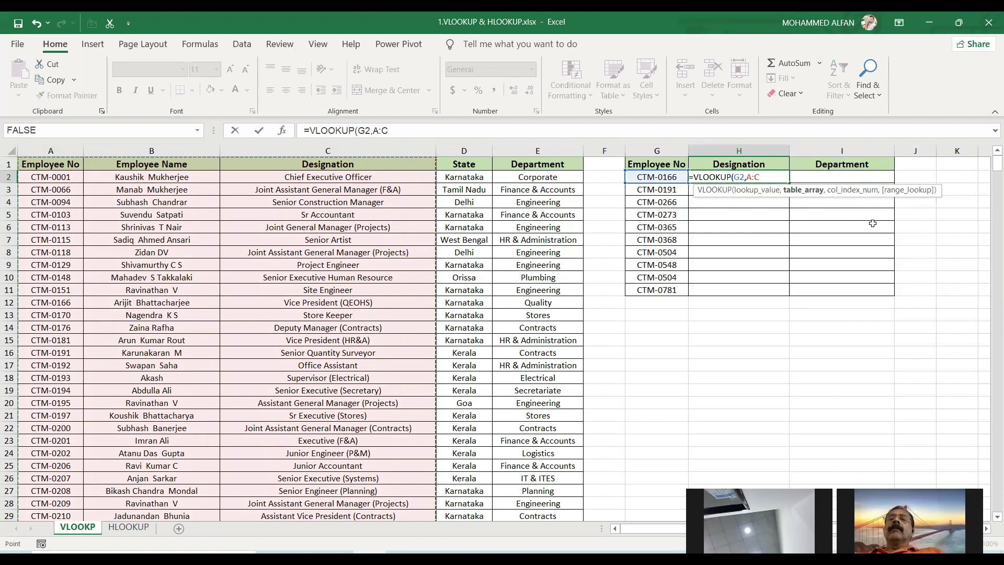
{"action": "type", "text": ",3"}
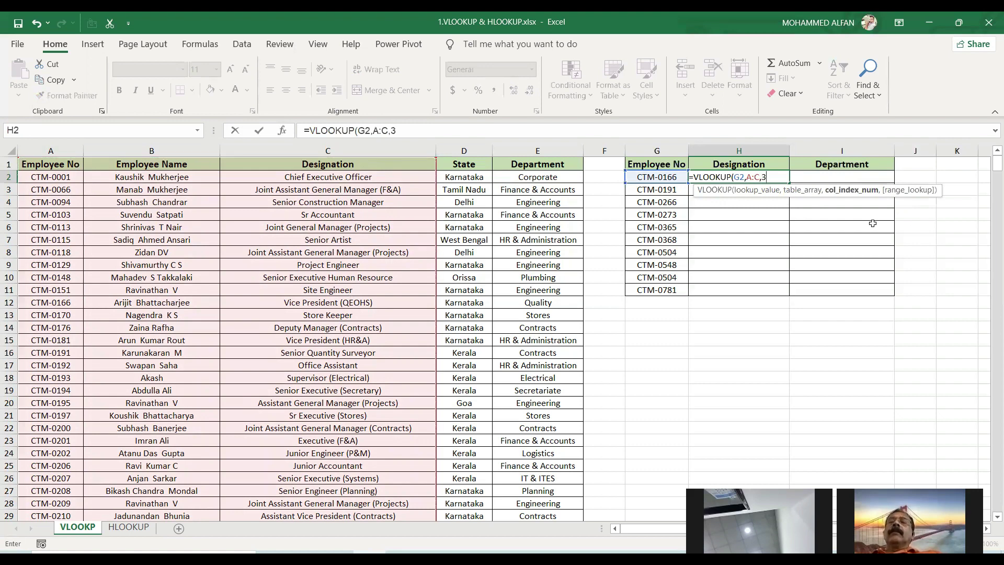
{"action": "type", "text": ","}
{"action": "double_click", "coordinate": [826, 212]}
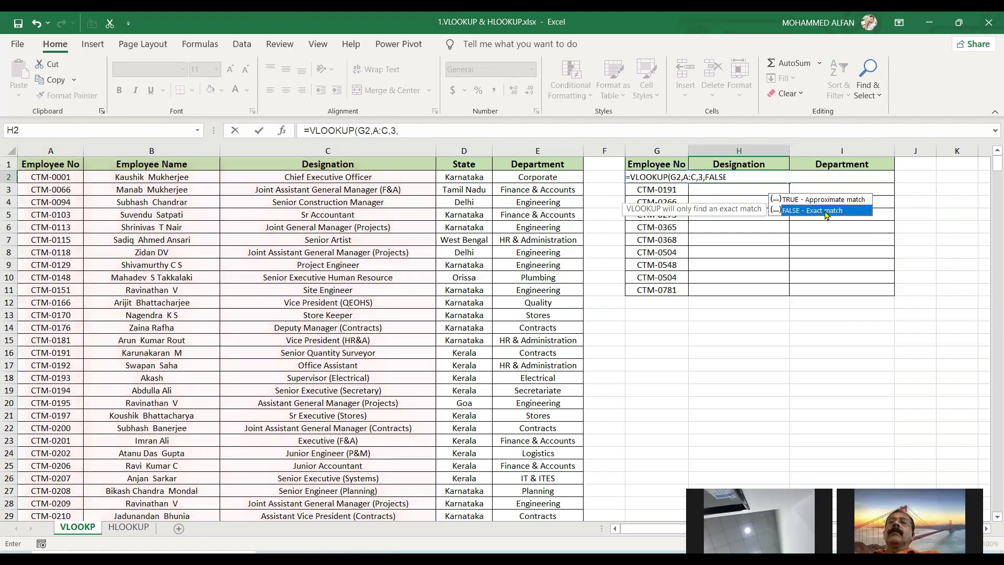
{"action": "type", "text": ")"}
{"action": "key", "text": "Return"}
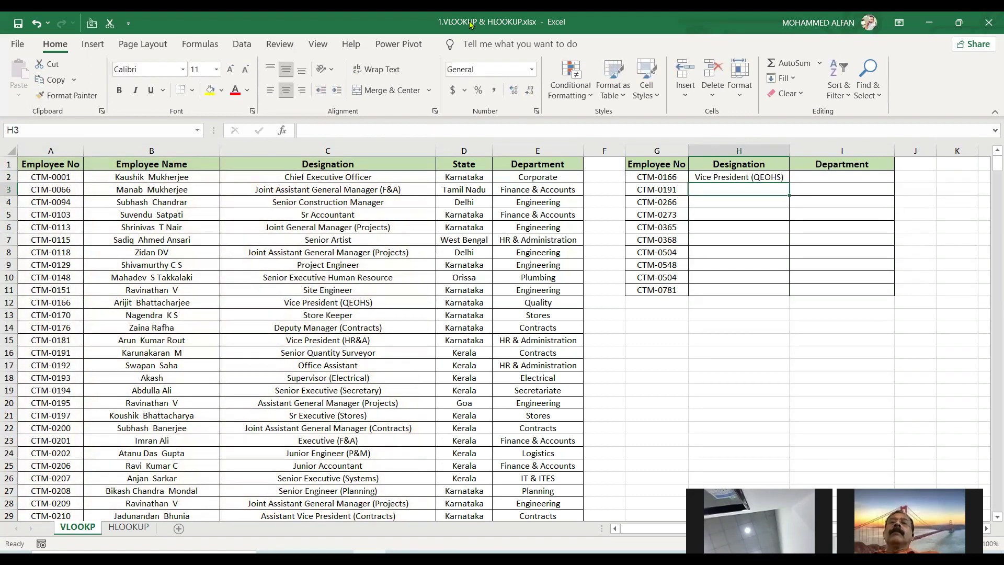
{"action": "left_click", "coordinate": [732, 178]}
{"action": "left_click_drag", "start_coordinate": [790, 184], "coordinate": [791, 294]}
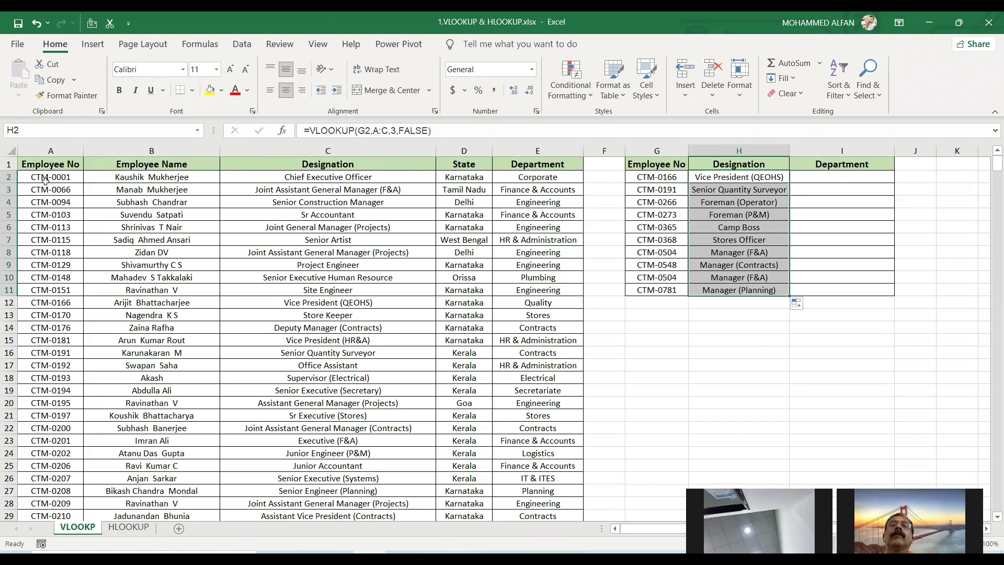
Set up Remove Duplicates for columns A:E with only the Employee No column checked, and dismiss it without applying.
{"action": "left_click_drag", "start_coordinate": [47, 178], "coordinate": [313, 415]}
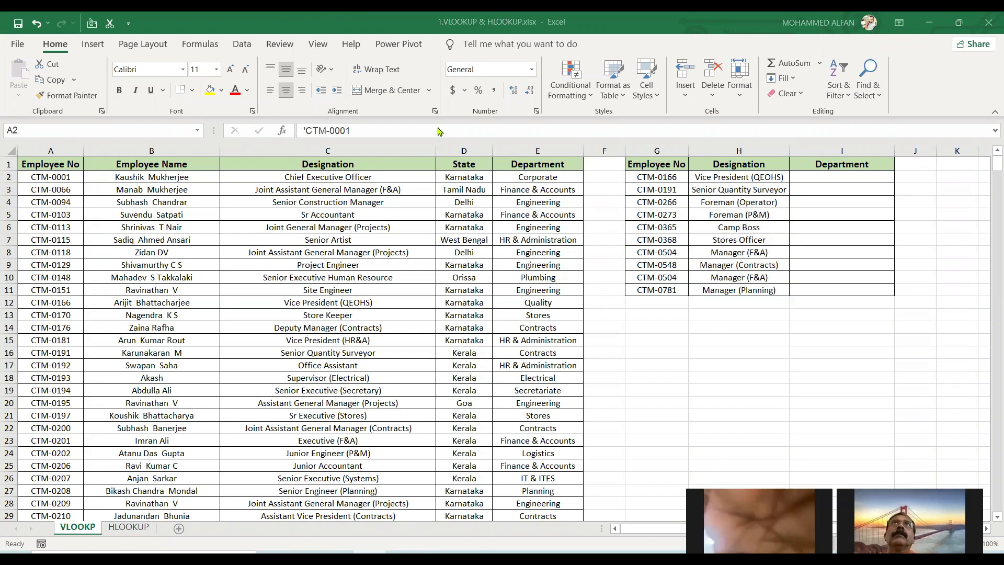
{"action": "left_click", "coordinate": [281, 286]}
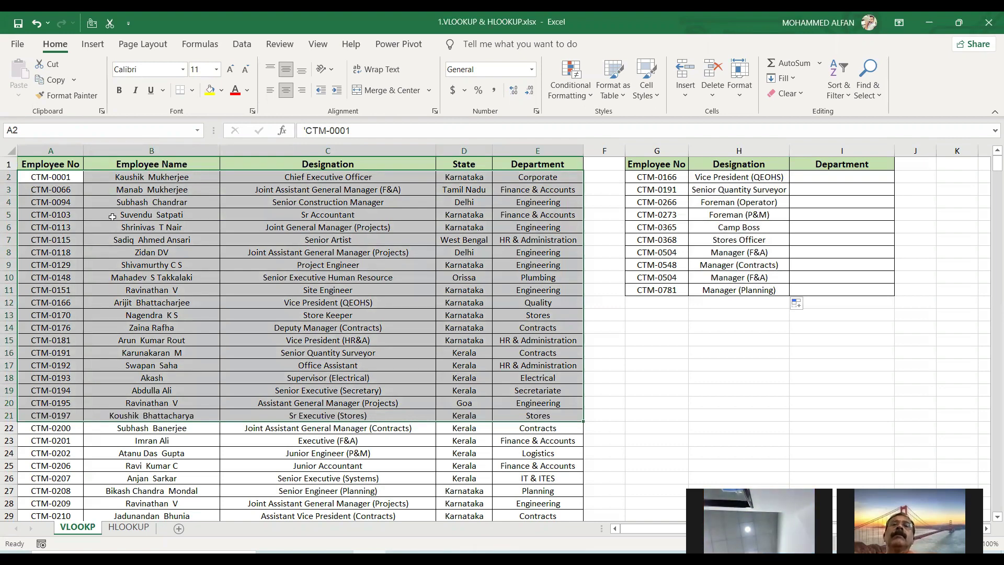
{"action": "left_click_drag", "start_coordinate": [541, 151], "coordinate": [5, 193]}
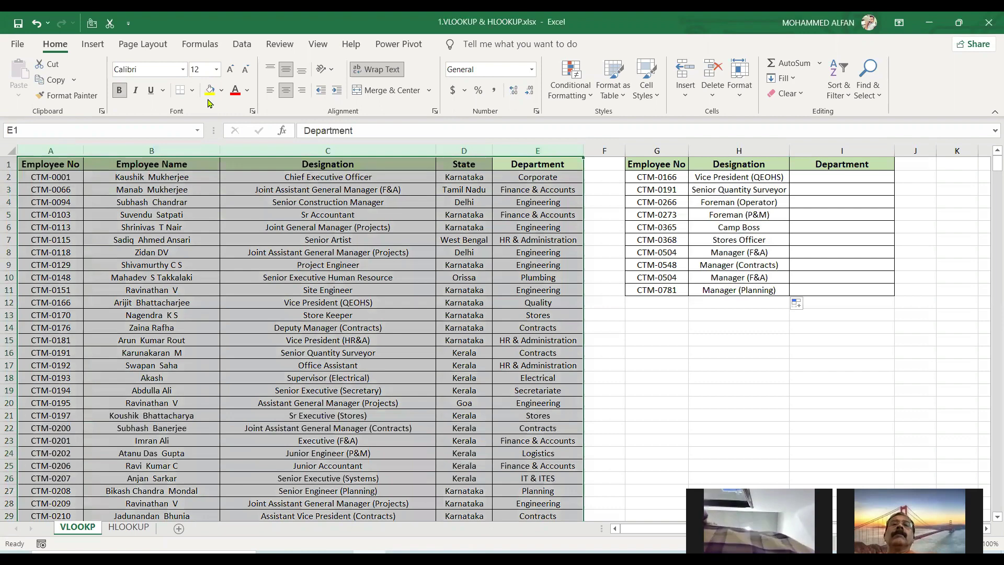
{"action": "scroll", "coordinate": [208, 103], "scroll_direction": "down", "scroll_amount": 4}
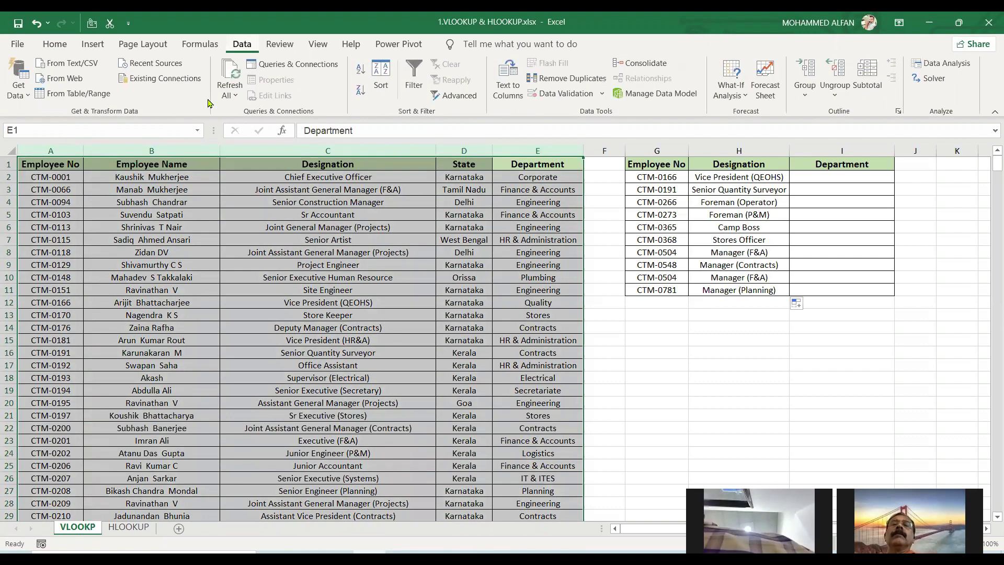
{"action": "left_click", "coordinate": [567, 79]}
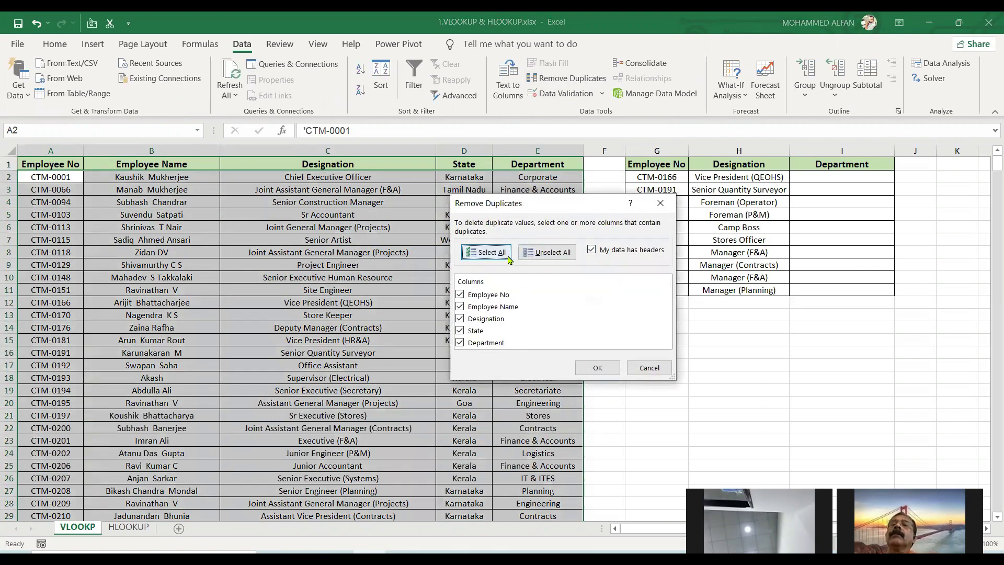
{"action": "left_click", "coordinate": [547, 253]}
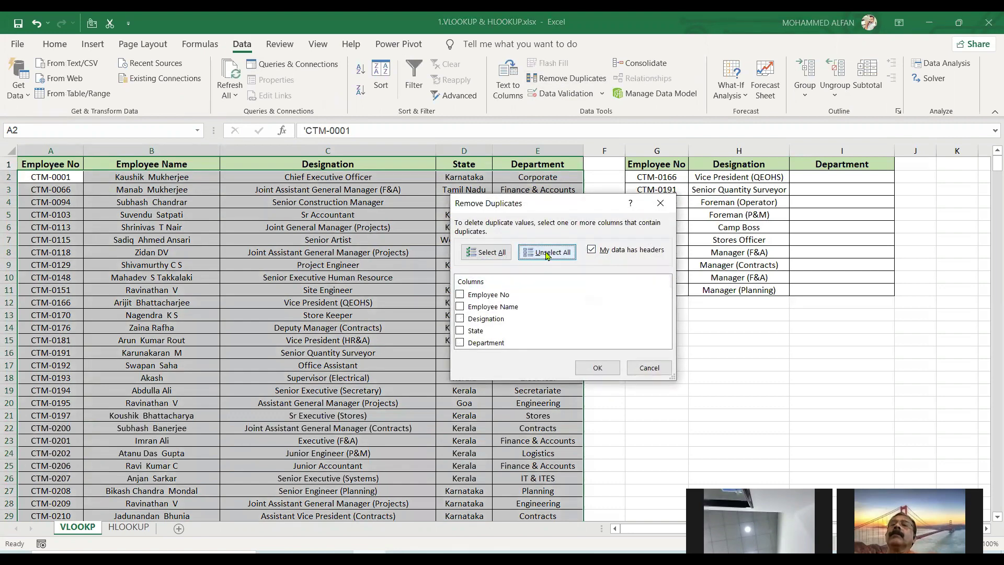
{"action": "left_click", "coordinate": [459, 294]}
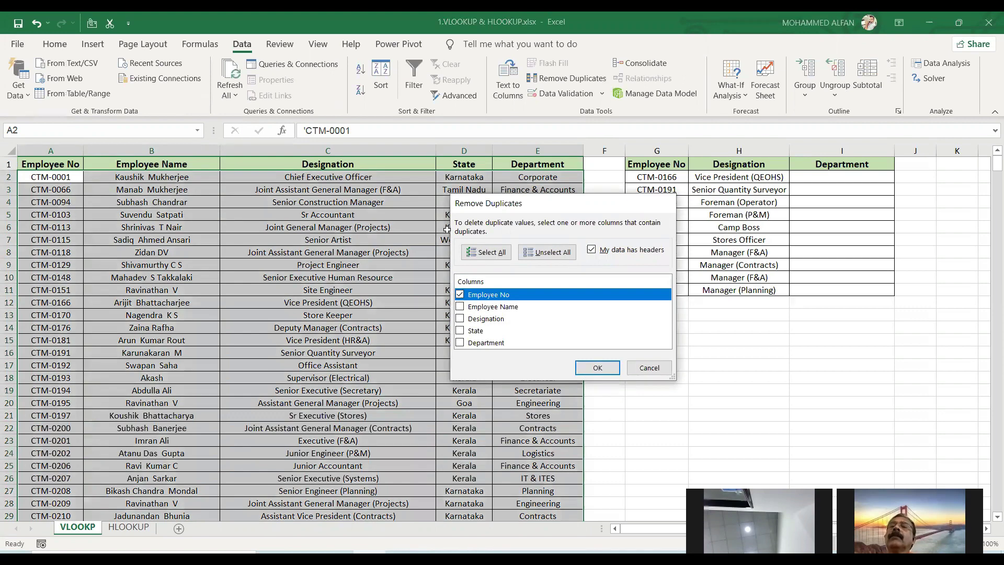
{"action": "key", "text": "Escape"}
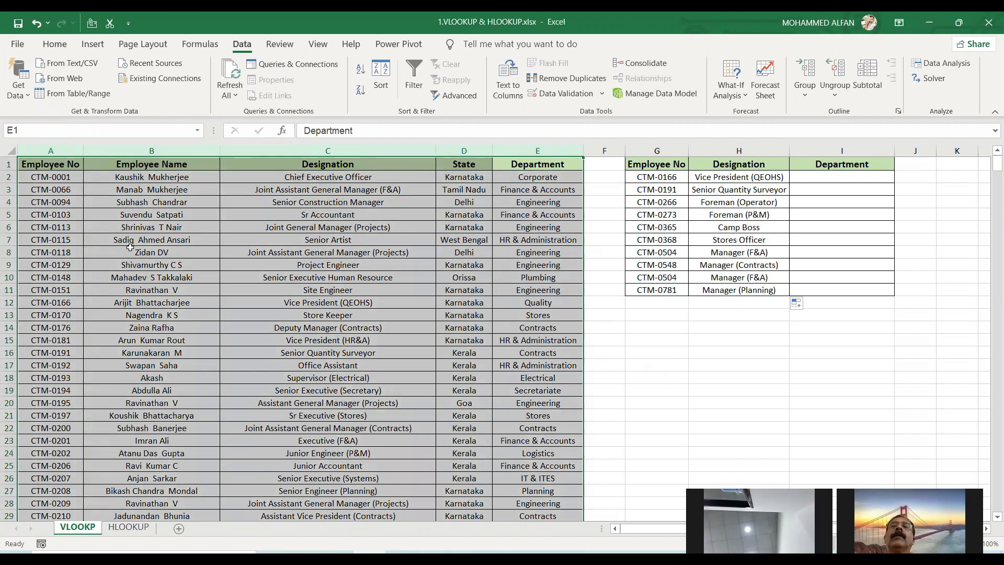
{"action": "left_click", "coordinate": [331, 162]}
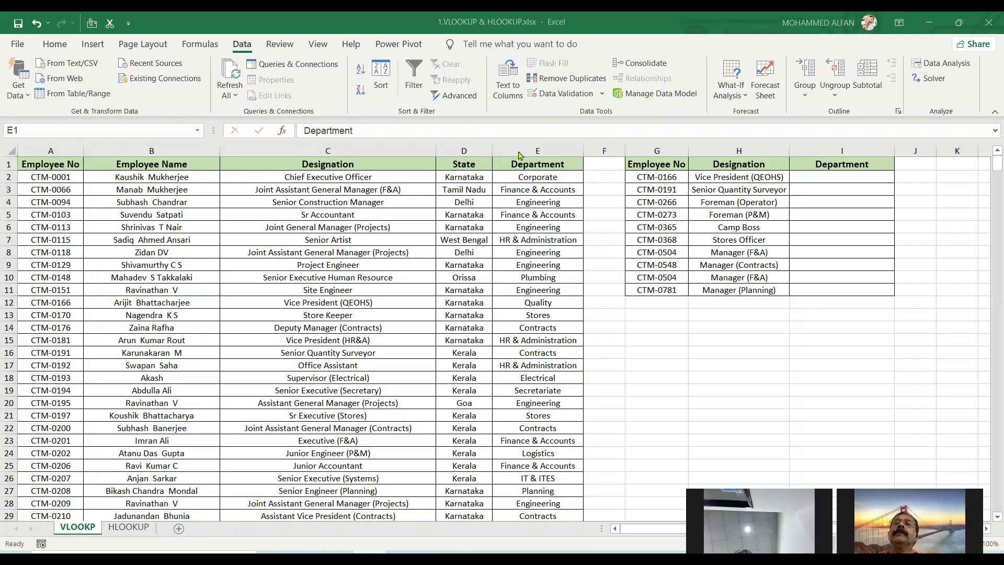
{"action": "key", "text": "ctrl+a"}
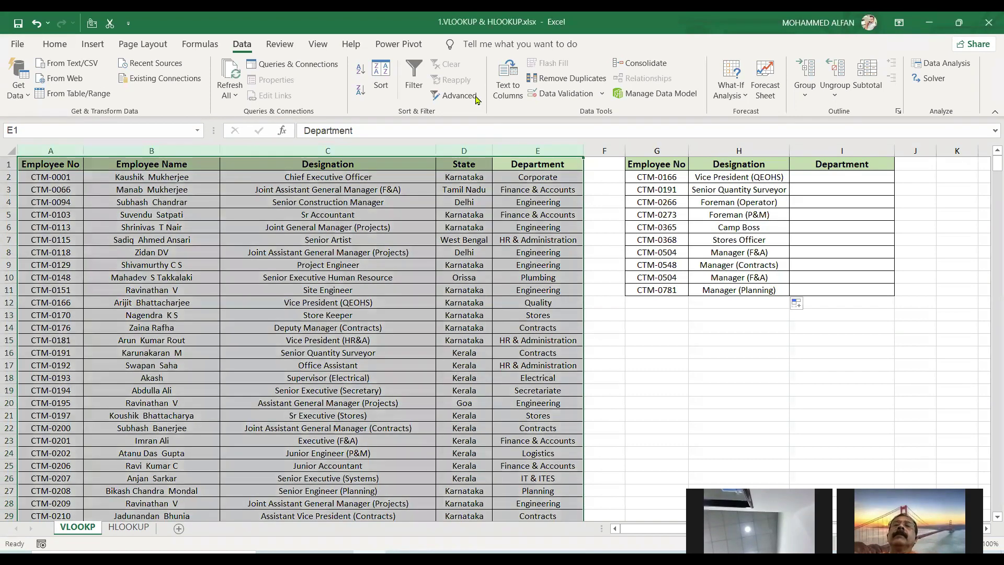
{"action": "left_click", "coordinate": [477, 99]}
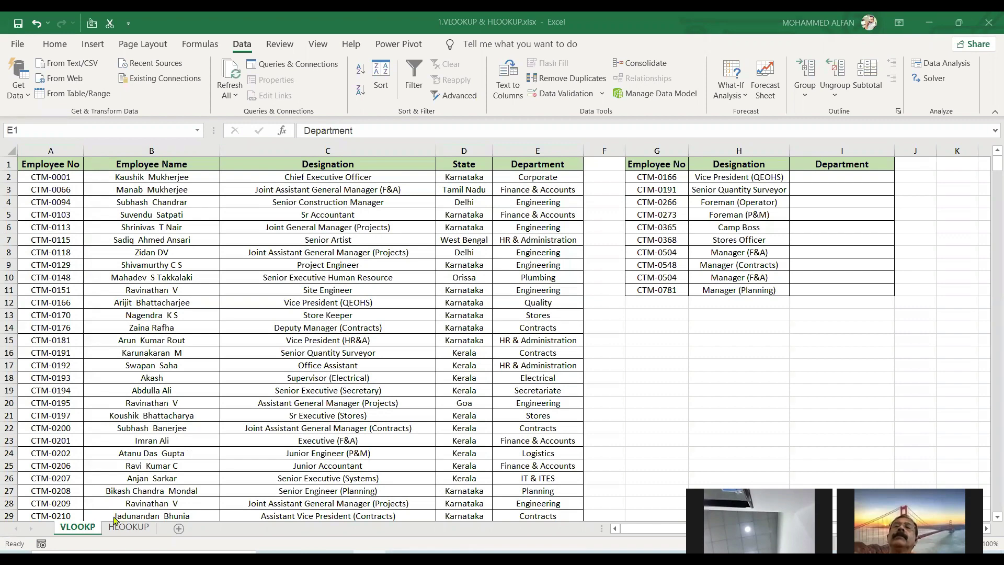
{"action": "key", "text": "ctrl+a"}
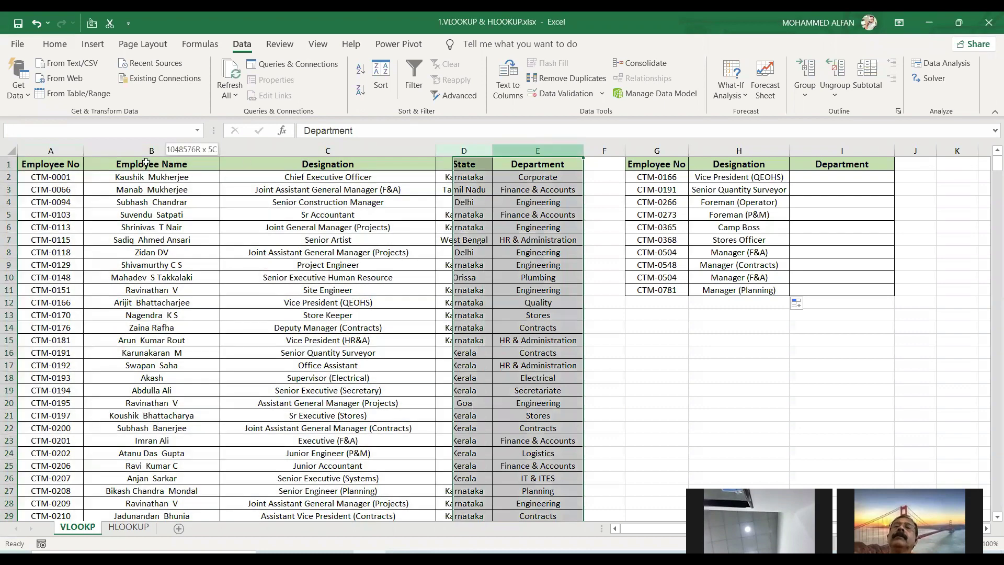
{"action": "left_click", "coordinate": [153, 261]}
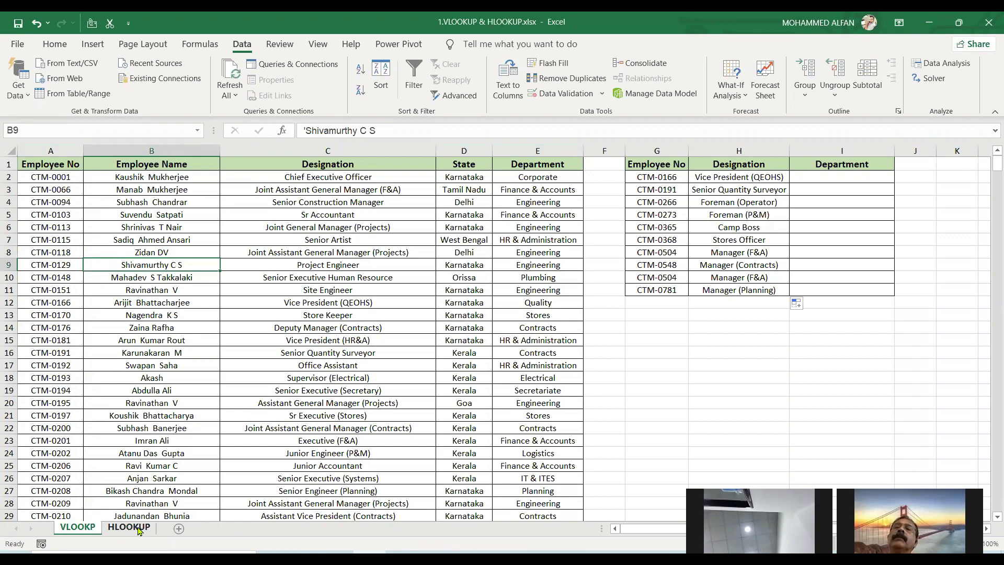
Compare the horizontal table layout on the HLOOKUP sheet with the vertical table layout on the VLOOKP sheet.
{"action": "left_click", "coordinate": [139, 528]}
{"action": "left_click_drag", "start_coordinate": [49, 161], "coordinate": [531, 200]}
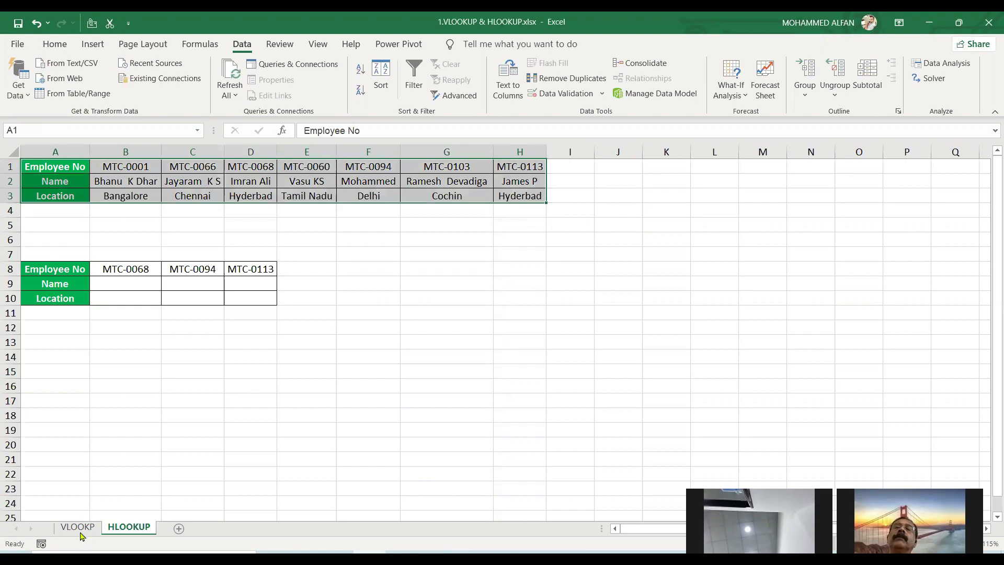
{"action": "left_click", "coordinate": [77, 526]}
{"action": "left_click_drag", "start_coordinate": [47, 165], "coordinate": [581, 267]}
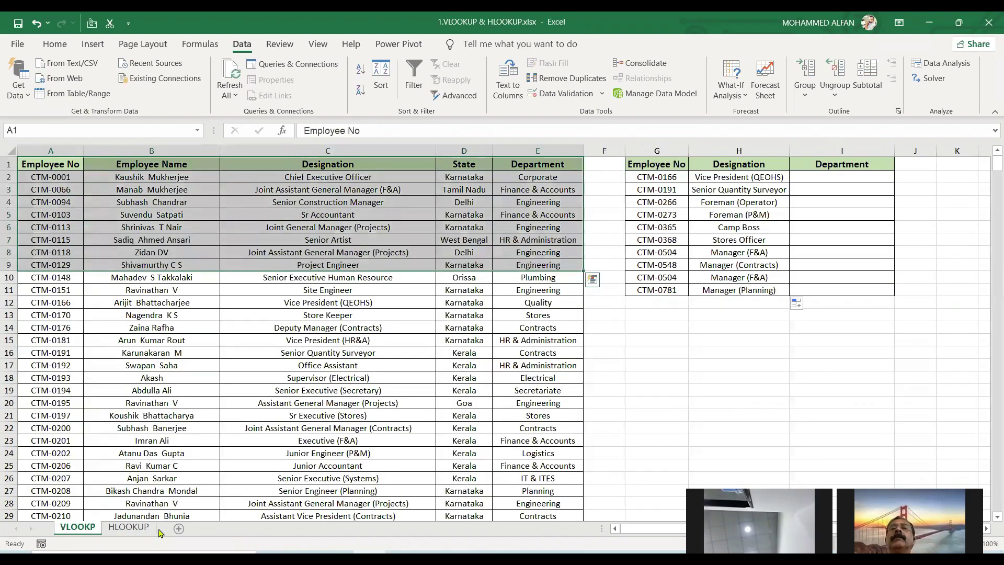
{"action": "left_click", "coordinate": [129, 526]}
{"action": "left_click_drag", "start_coordinate": [50, 179], "coordinate": [520, 196]}
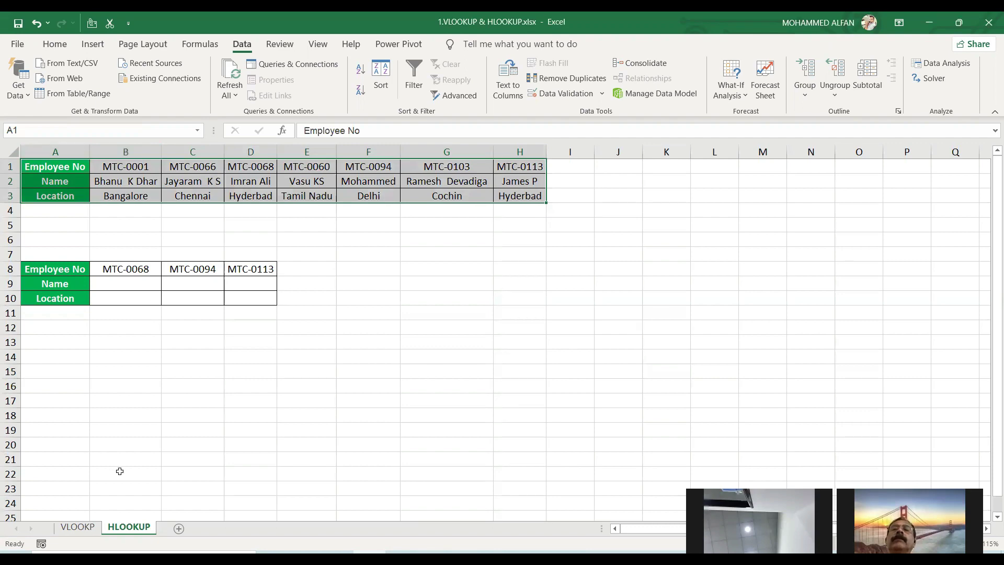
Copy the first part of the employee table, A1:E8, from the VLOOKP sheet into a new sheet.
{"action": "left_click", "coordinate": [90, 529]}
{"action": "left_click", "coordinate": [107, 428]}
{"action": "left_click_drag", "start_coordinate": [42, 163], "coordinate": [525, 251]}
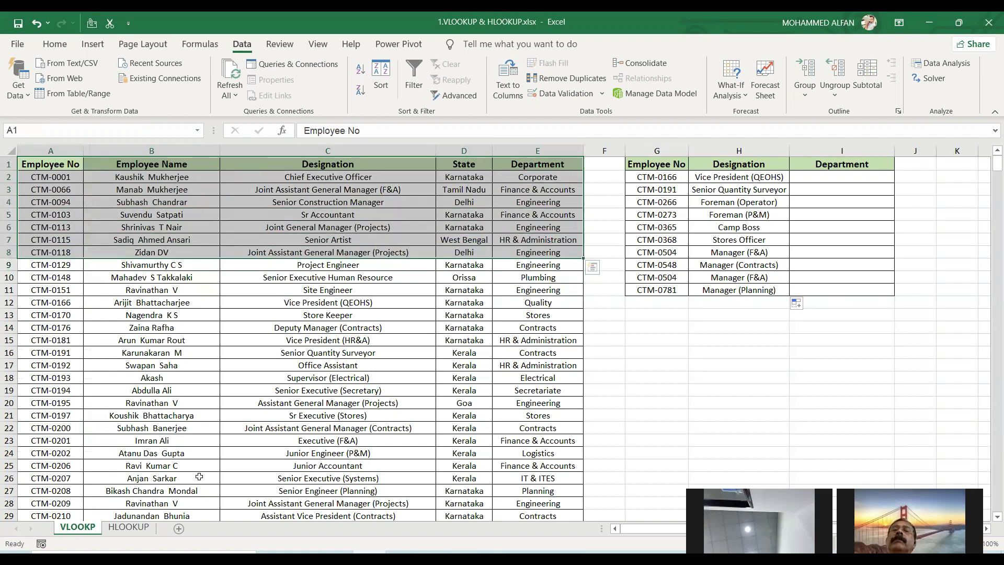
{"action": "key", "text": "ctrl+c"}
{"action": "left_click", "coordinate": [178, 528]}
{"action": "key", "text": "ctrl+v"}
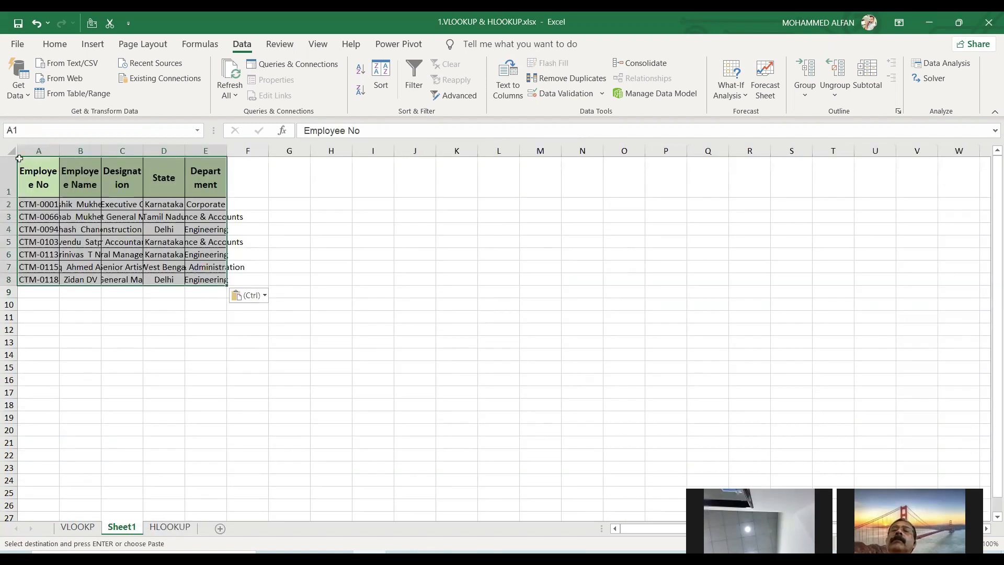
Widen all columns of the new sheet and autofit its rows and columns to the pasted data.
{"action": "left_click", "coordinate": [11, 150]}
{"action": "left_click_drag", "start_coordinate": [59, 151], "coordinate": [98, 150]}
{"action": "left_click_drag", "start_coordinate": [259, 150], "coordinate": [297, 150]}
{"action": "double_click", "coordinate": [13, 196]}
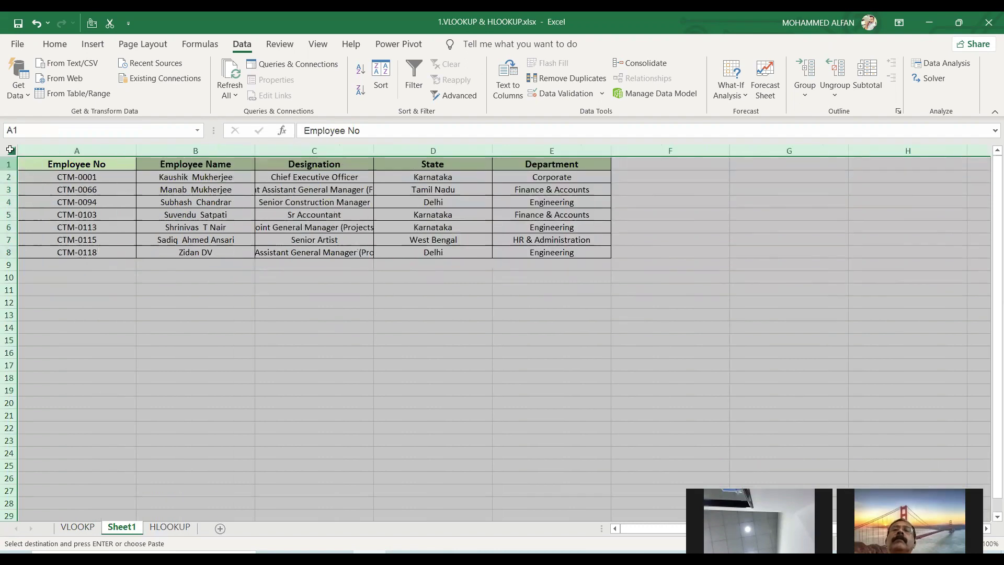
{"action": "double_click", "coordinate": [136, 151]}
{"action": "left_click", "coordinate": [283, 312]}
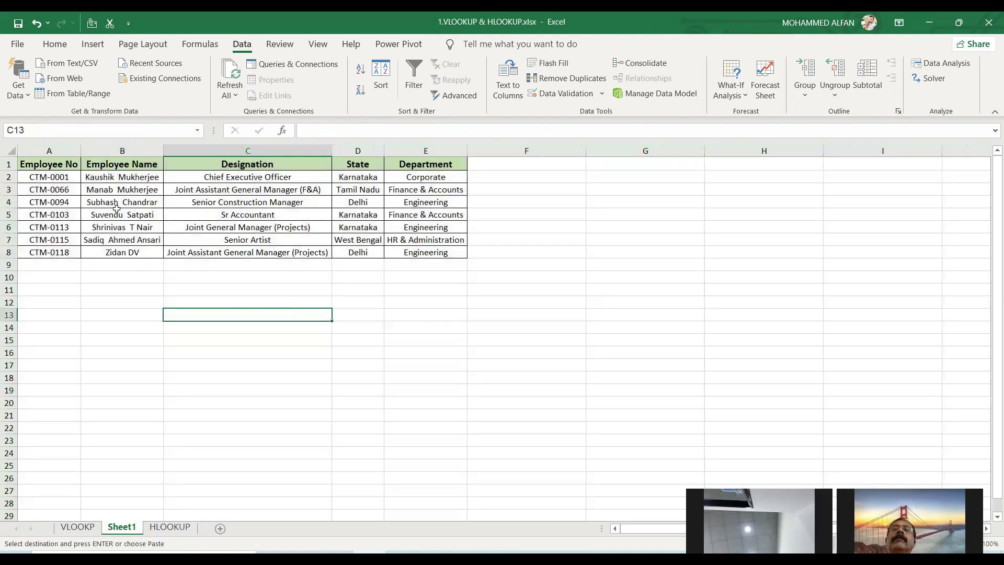
Copy A1:E8 on the new sheet and paste it at A17 with Paste Special and the Transpose option.
{"action": "left_click_drag", "start_coordinate": [52, 161], "coordinate": [427, 251]}
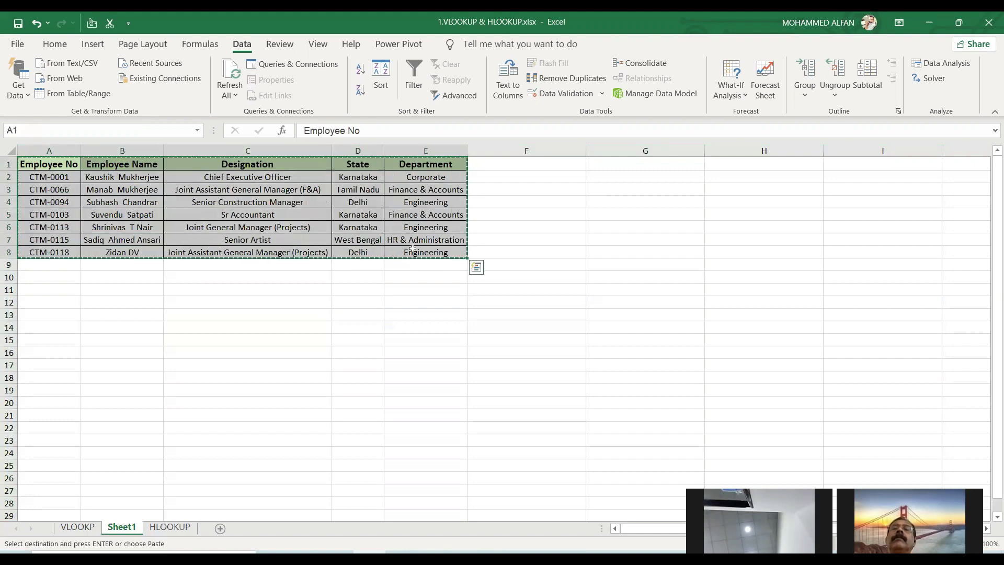
{"action": "left_click", "coordinate": [47, 366]}
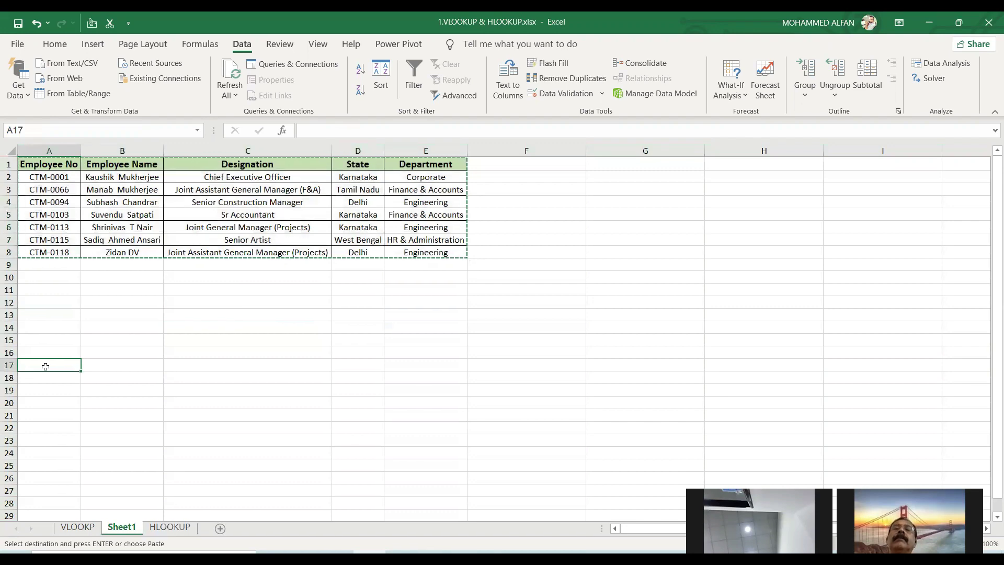
{"action": "right_click", "coordinate": [46, 366]}
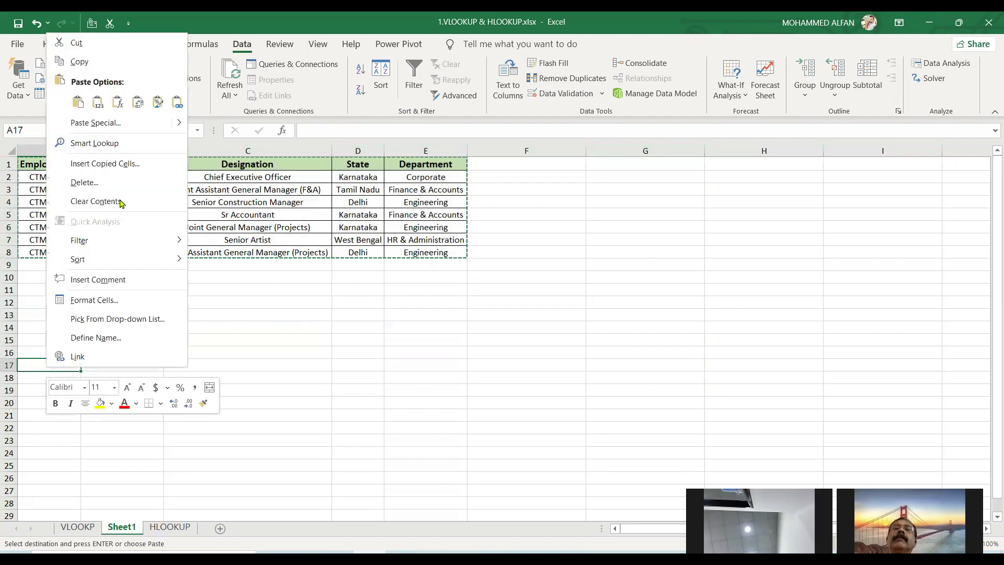
{"action": "left_click", "coordinate": [128, 124]}
{"action": "left_click_drag", "start_coordinate": [162, 51], "coordinate": [710, 140]}
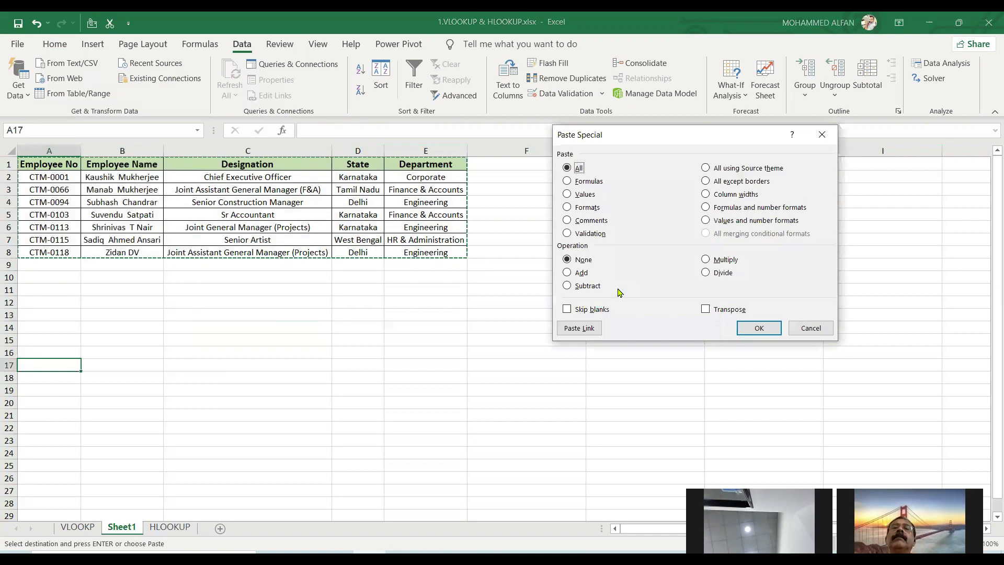
{"action": "left_click", "coordinate": [705, 310]}
{"action": "left_click", "coordinate": [758, 328]}
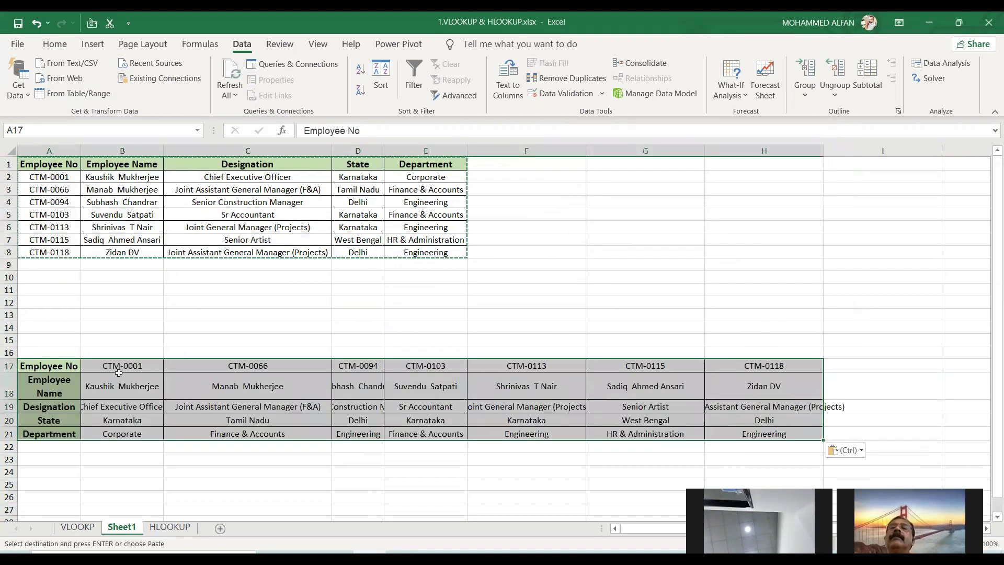
{"action": "key", "text": "Escape"}
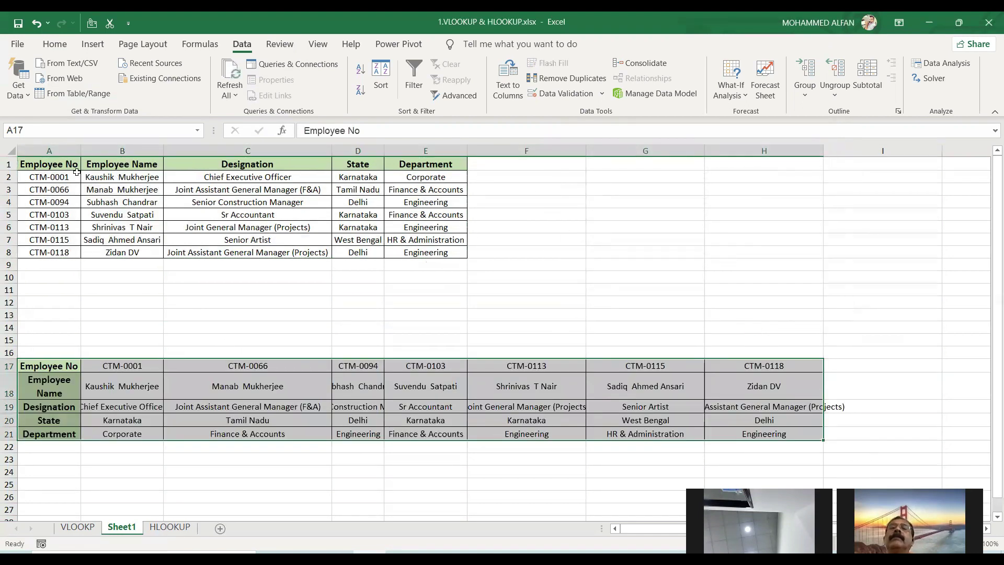
Undo the transposed paste at A17, copy A1:E8 again and paste it transposed at A18.
{"action": "key", "text": "ctrl+z"}
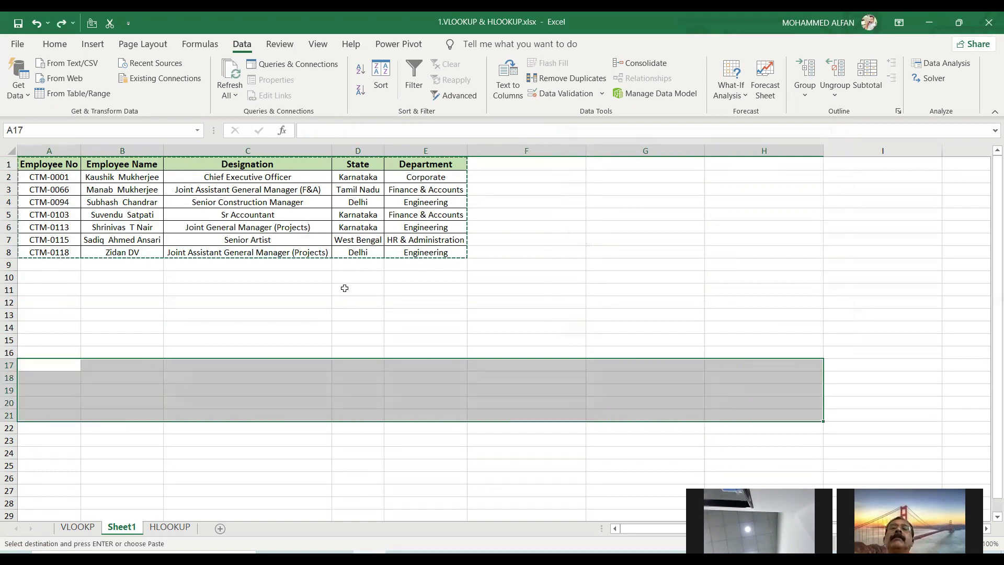
{"action": "key", "text": "Escape"}
{"action": "left_click_drag", "start_coordinate": [49, 164], "coordinate": [153, 226]}
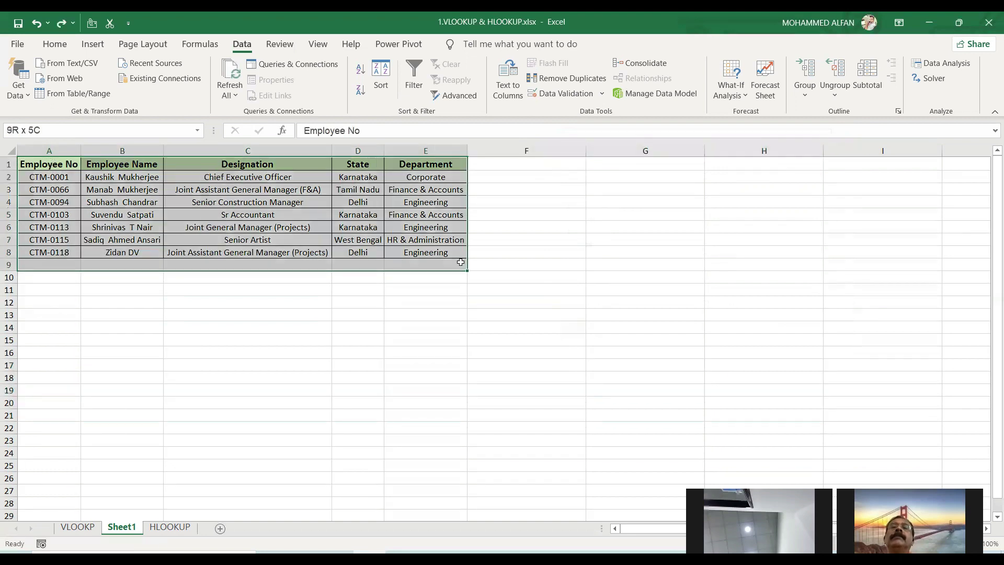
{"action": "key", "text": "ctrl+c"}
{"action": "left_click", "coordinate": [46, 377]}
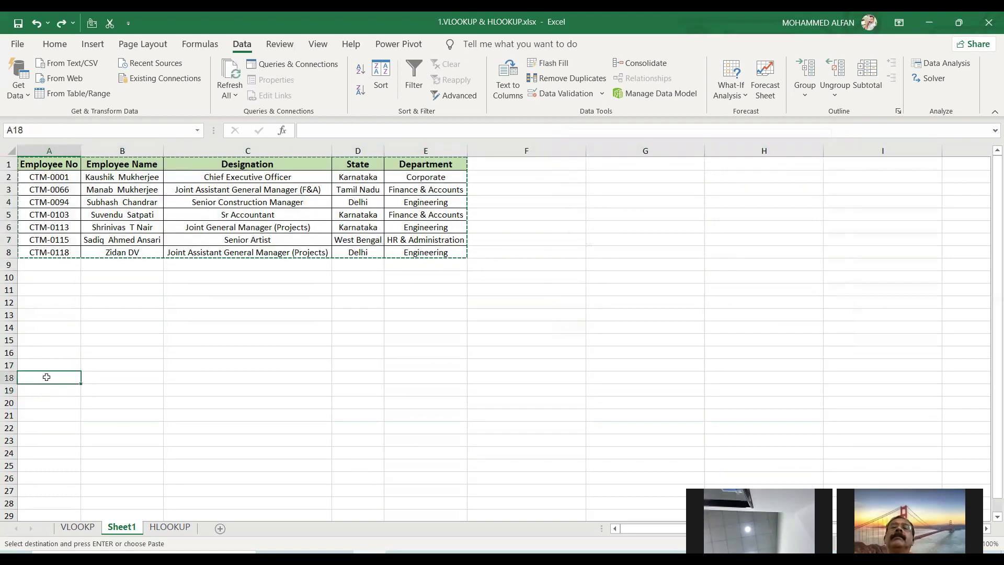
{"action": "right_click", "coordinate": [47, 377]}
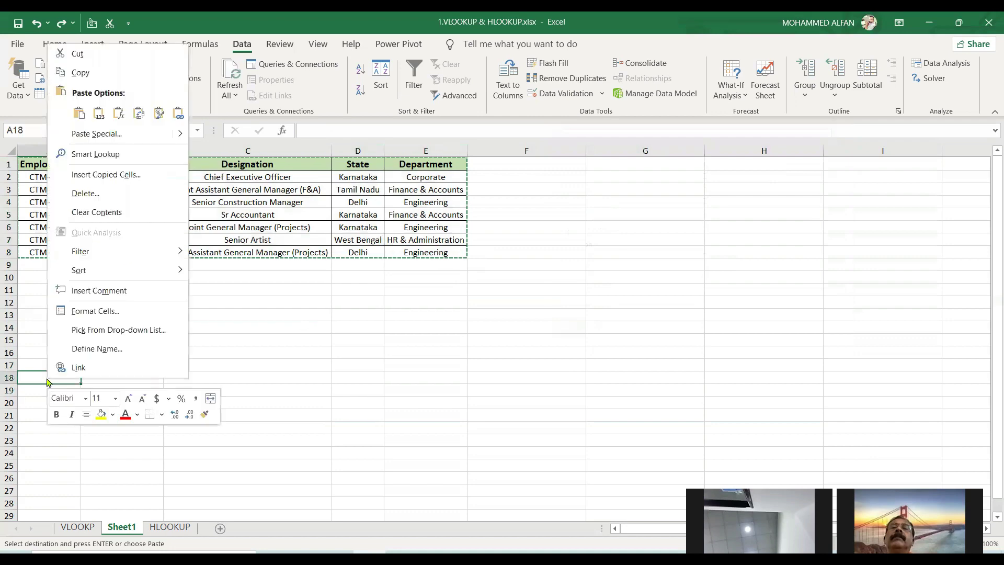
{"action": "left_click", "coordinate": [130, 135]}
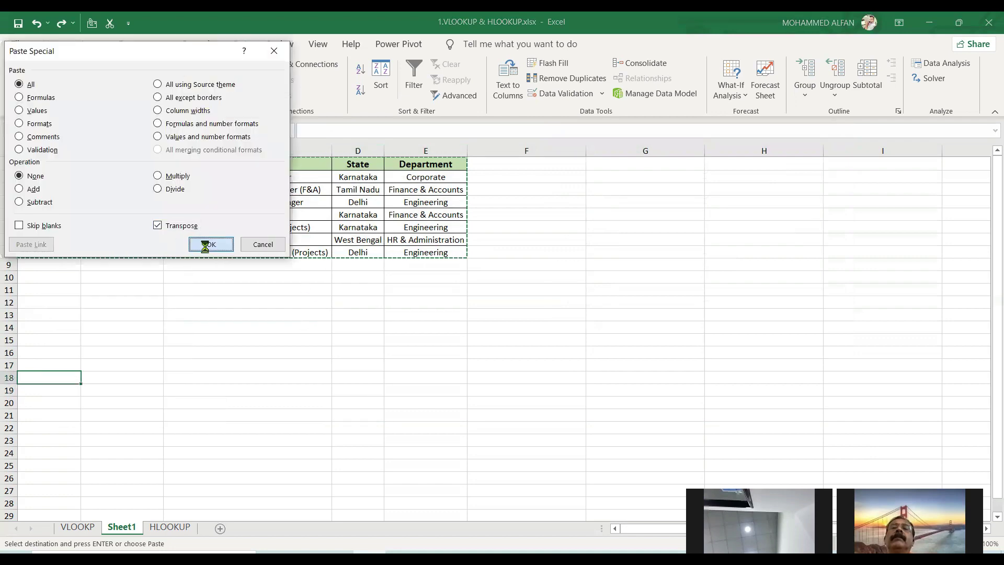
Undo the transposed paste and the column autofit, and delete Sheet1 from the workbook.
{"action": "key", "text": "ctrl+z"}
{"action": "key", "text": "ctrl+z"}
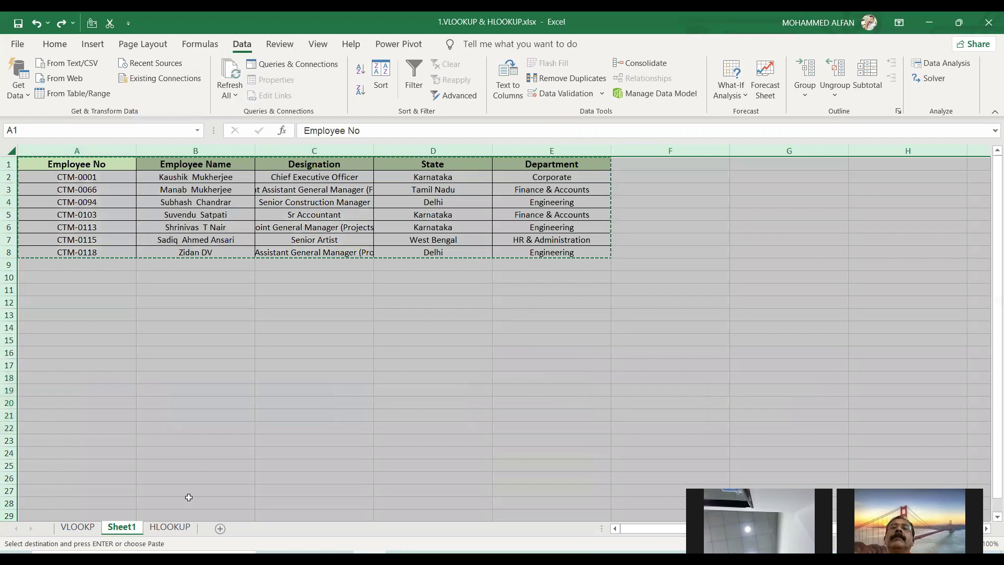
{"action": "left_click", "coordinate": [169, 526]}
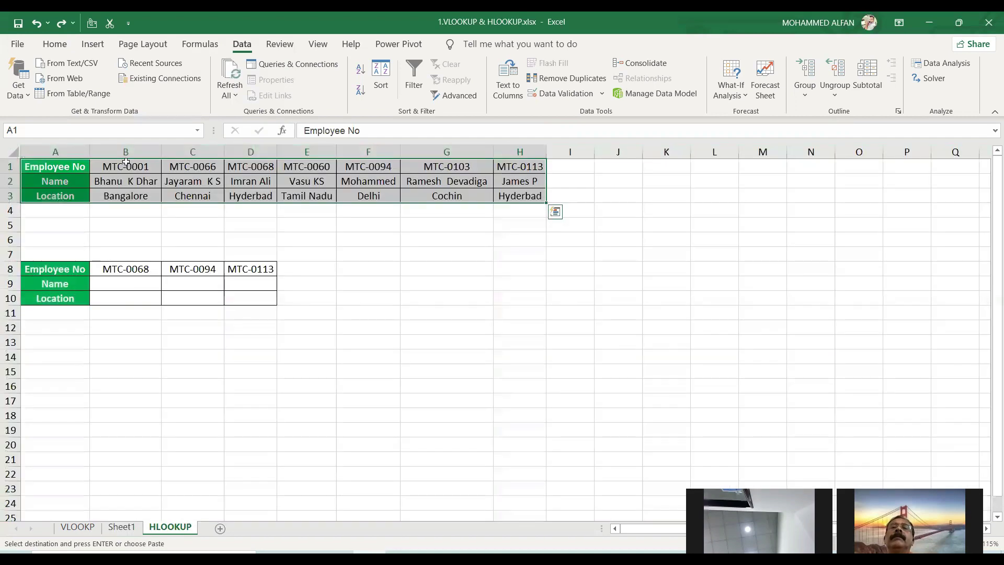
{"action": "left_click", "coordinate": [128, 526]}
{"action": "right_click", "coordinate": [128, 526]}
{"action": "left_click", "coordinate": [435, 352]}
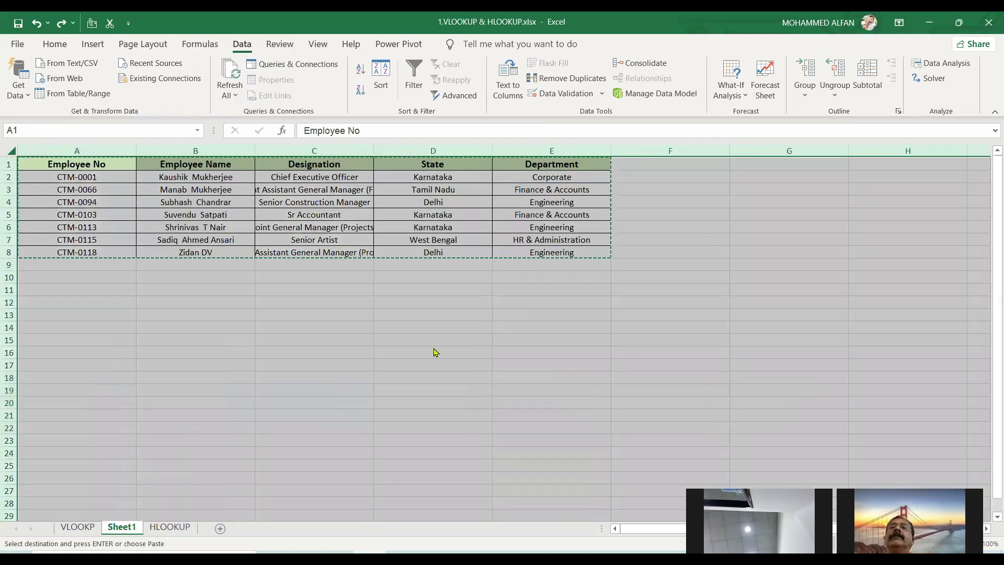
{"action": "left_click", "coordinate": [479, 323]}
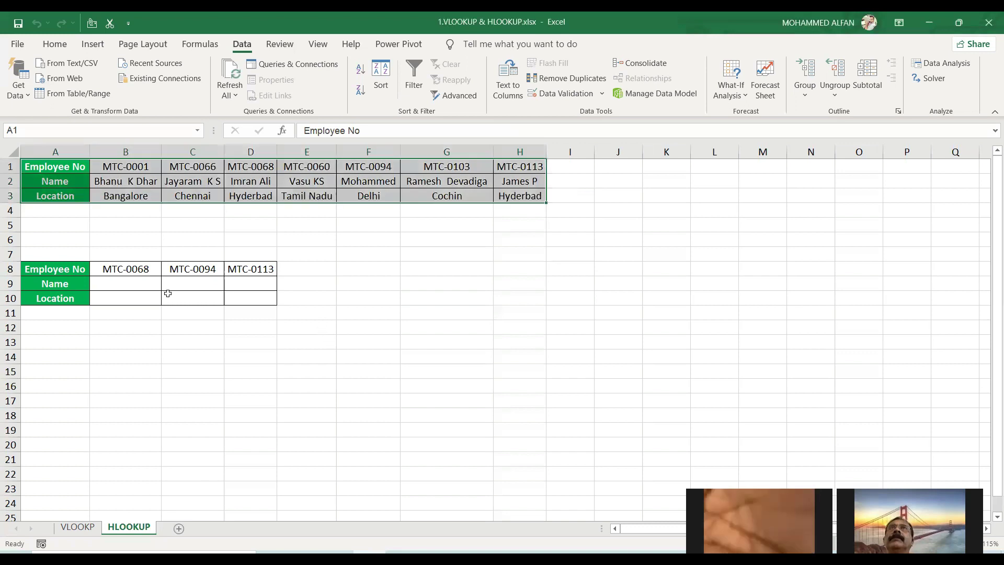
Examine the horizontal table A1:H3 on the HLOOKUP sheet, its contrast with the VLOOKP table, and the employee numbers in row 8 that need details.
{"action": "left_click", "coordinate": [115, 282]}
{"action": "left_click", "coordinate": [126, 166]}
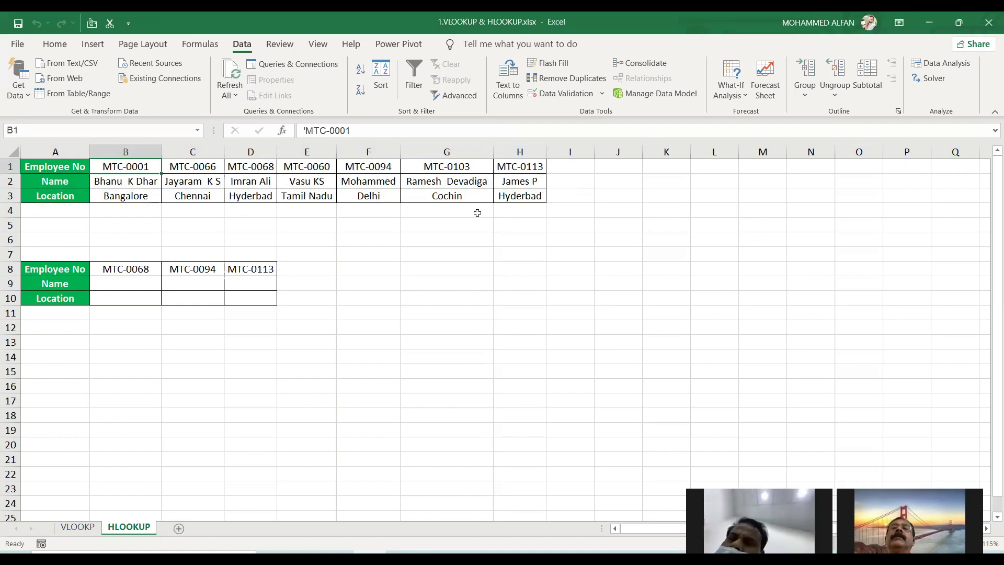
{"action": "left_click", "coordinate": [358, 338]}
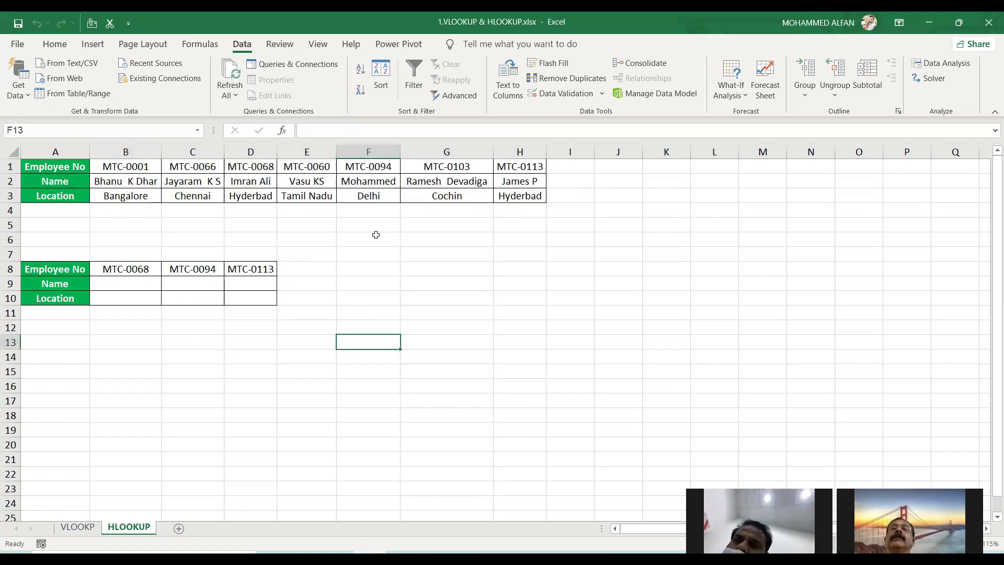
{"action": "left_click", "coordinate": [541, 244]}
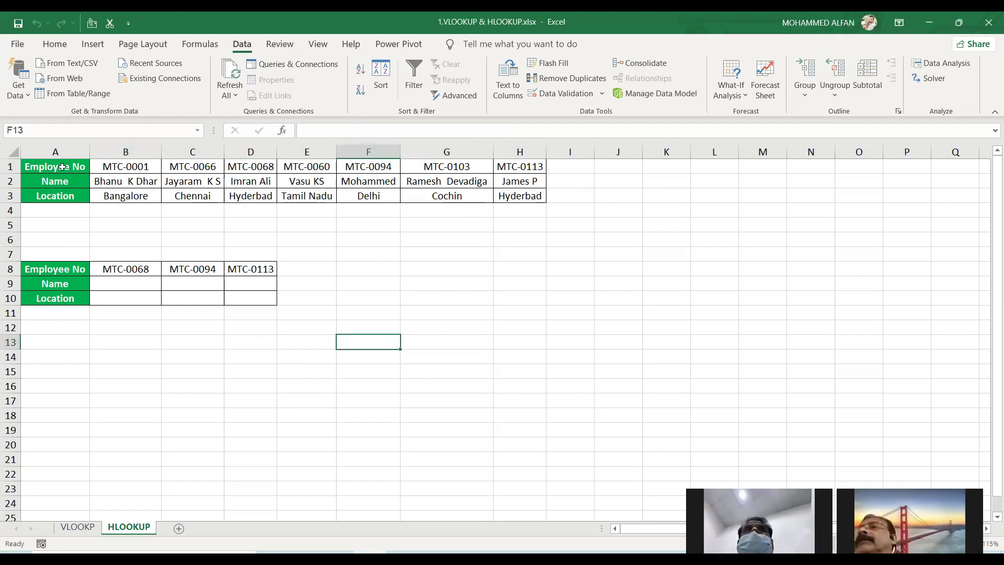
{"action": "left_click_drag", "start_coordinate": [55, 166], "coordinate": [533, 198]}
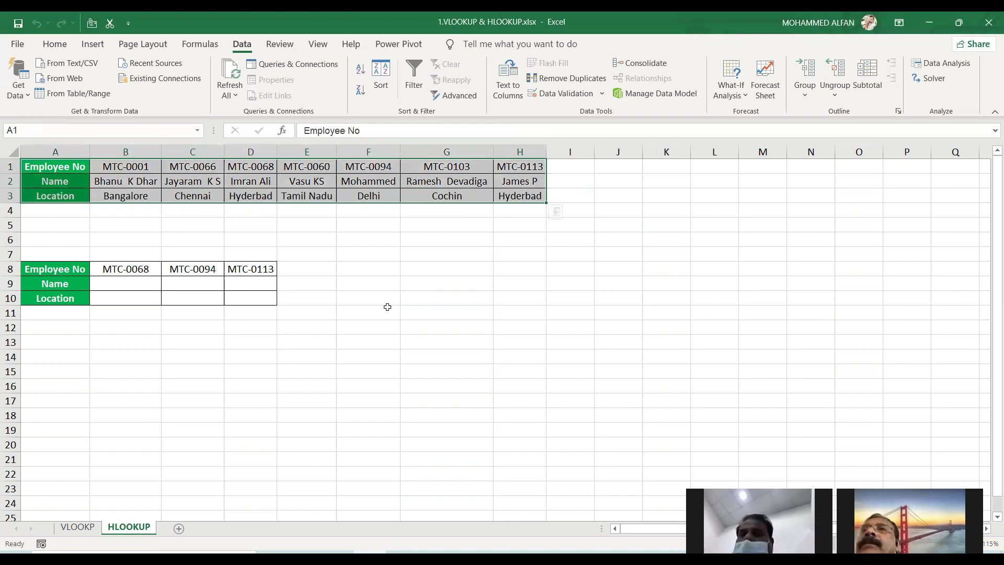
{"action": "left_click", "coordinate": [78, 527]}
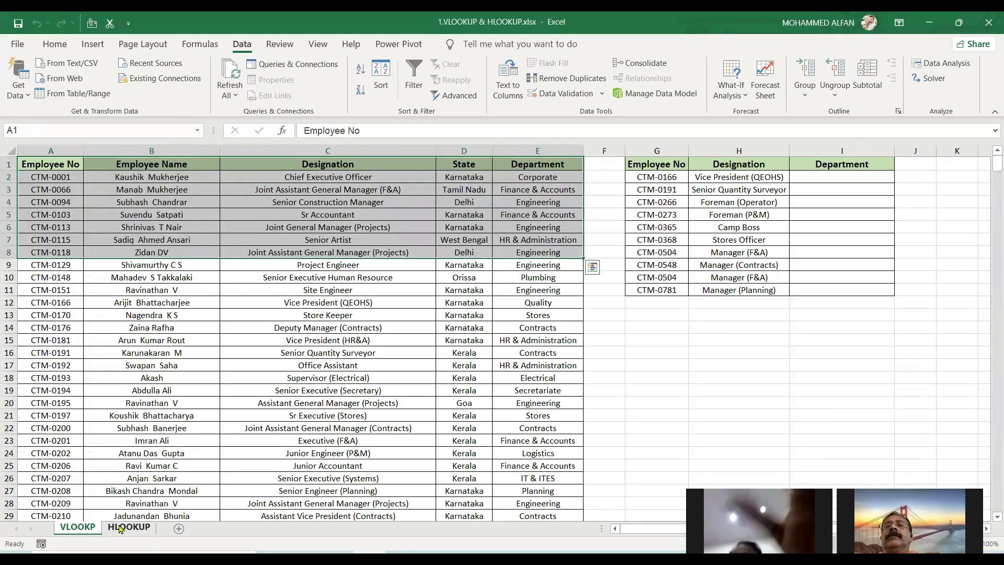
{"action": "left_click", "coordinate": [168, 443]}
{"action": "left_click", "coordinate": [119, 528]}
{"action": "left_click", "coordinate": [197, 416]}
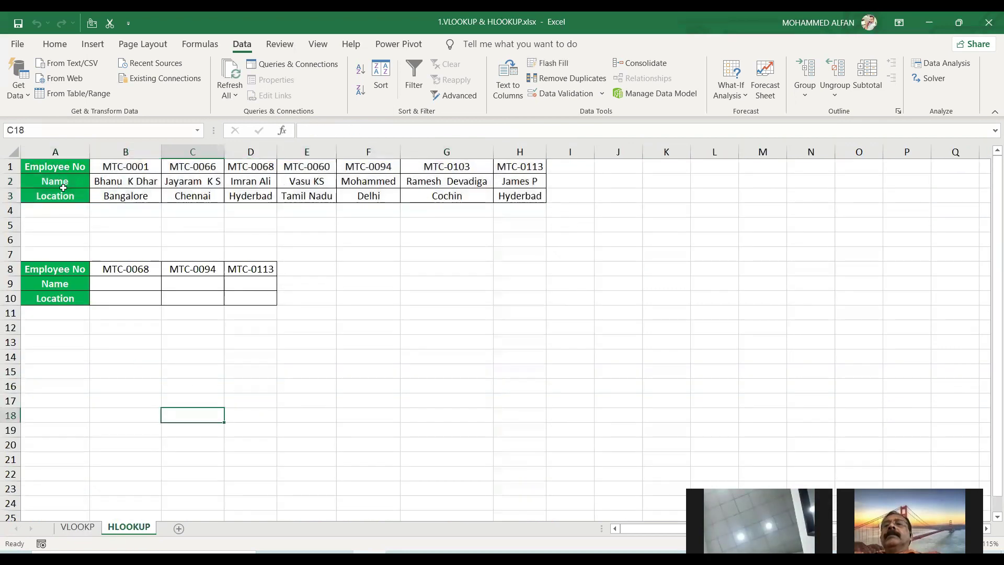
{"action": "left_click_drag", "start_coordinate": [55, 166], "coordinate": [519, 204]}
{"action": "left_click", "coordinate": [504, 272]}
{"action": "left_click", "coordinate": [119, 271]}
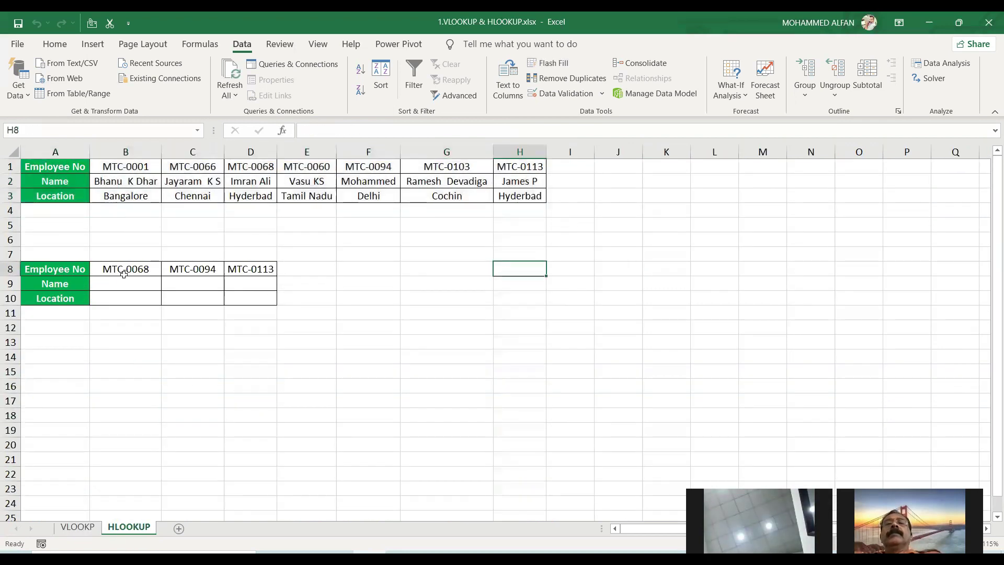
{"action": "left_click", "coordinate": [181, 271]}
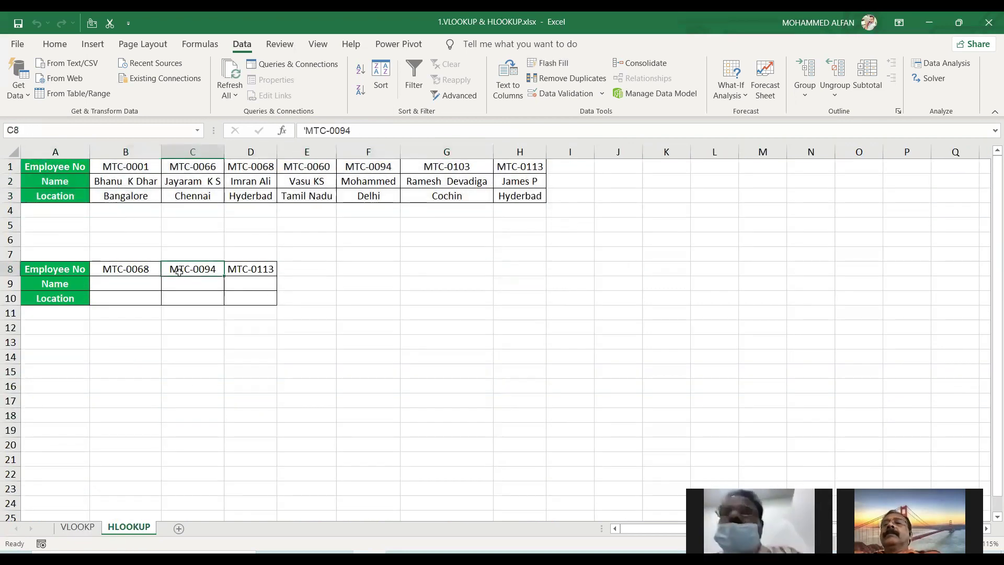
Start an HLOOKUP formula in B9 with the employee number in B8 as the lookup value.
{"action": "key", "text": "Right"}
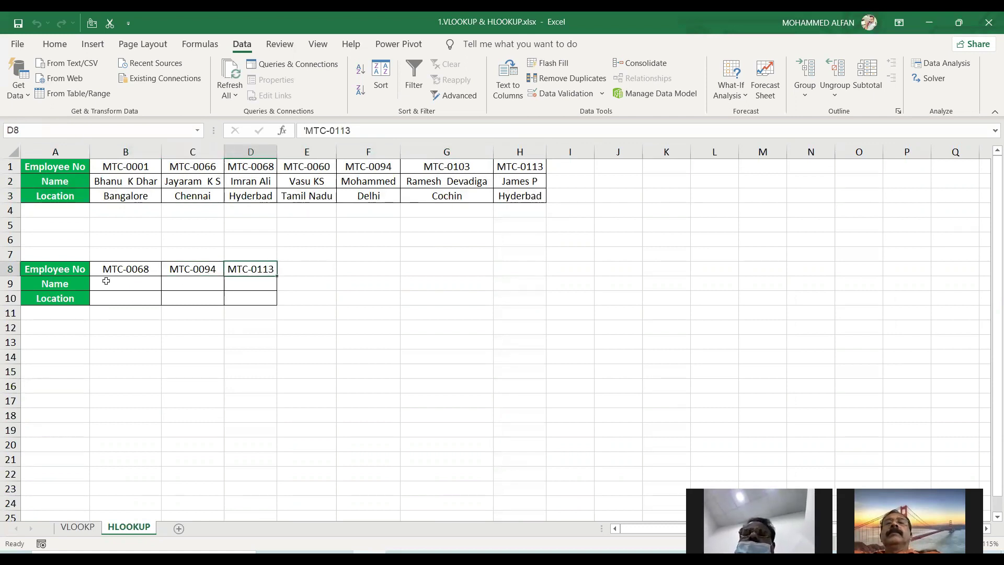
{"action": "left_click", "coordinate": [110, 286]}
{"action": "left_click", "coordinate": [121, 299]}
{"action": "left_click", "coordinate": [125, 269]}
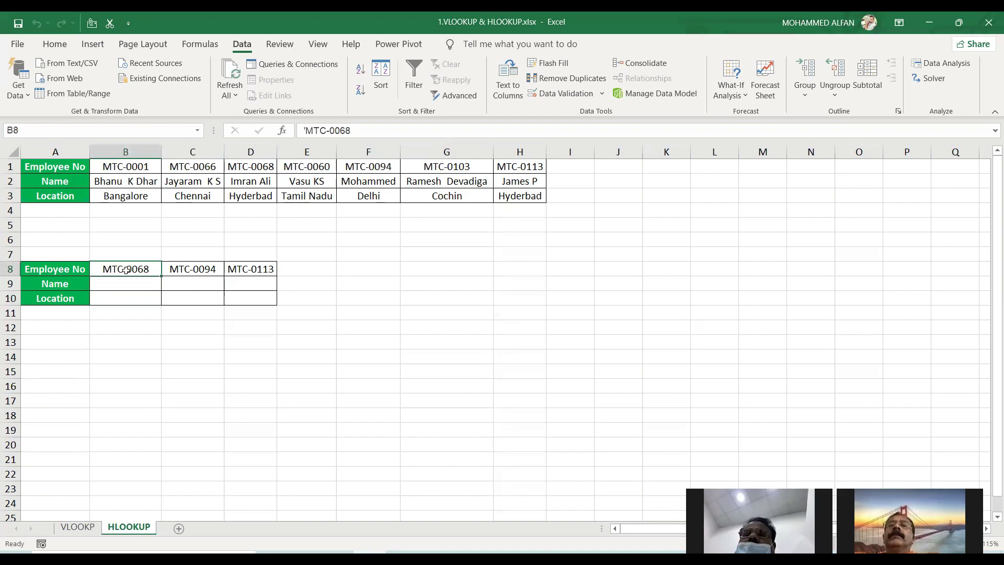
{"action": "left_click", "coordinate": [126, 283]}
{"action": "type", "text": "="}
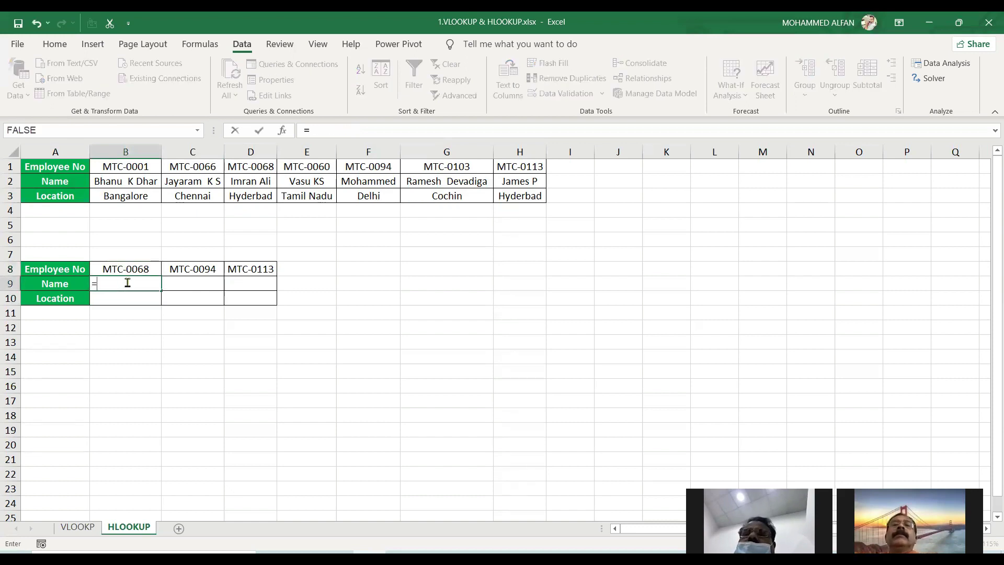
{"action": "type", "text": "h;"}
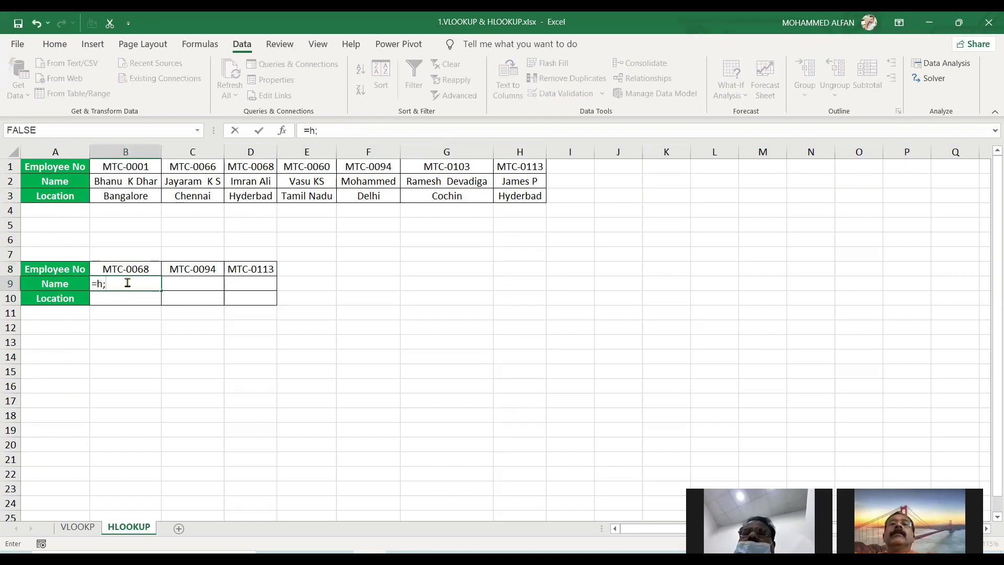
{"action": "key", "text": "BackSpace"}
{"action": "type", "text": "l"}
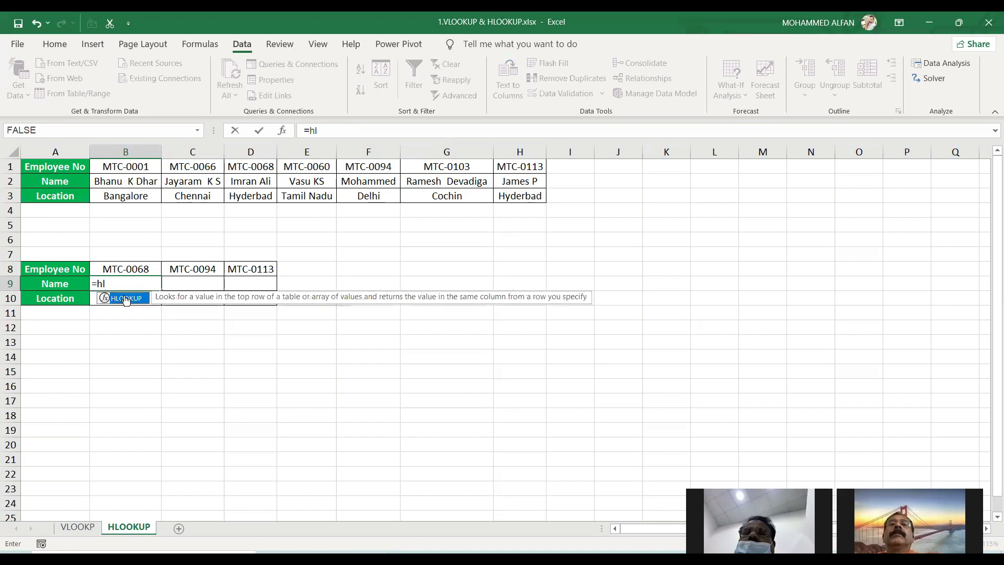
{"action": "double_click", "coordinate": [127, 297]}
{"action": "left_click", "coordinate": [134, 268]}
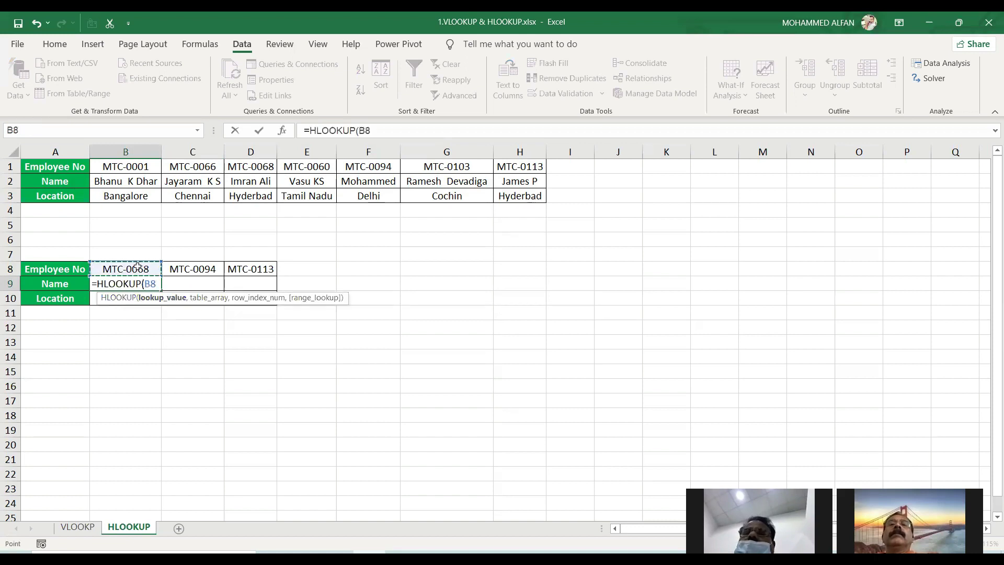
{"action": "type", "text": ","}
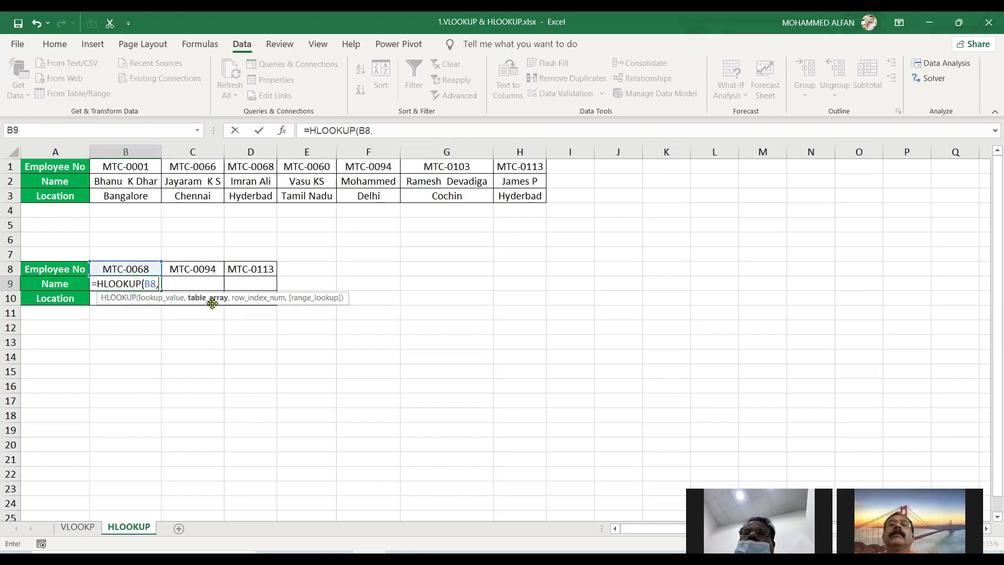
Complete the B9 HLOOKUP with table A1:H2, row index 2 and FALSE for exact match, and fill it across to D9.
{"action": "left_click_drag", "start_coordinate": [65, 161], "coordinate": [507, 181]}
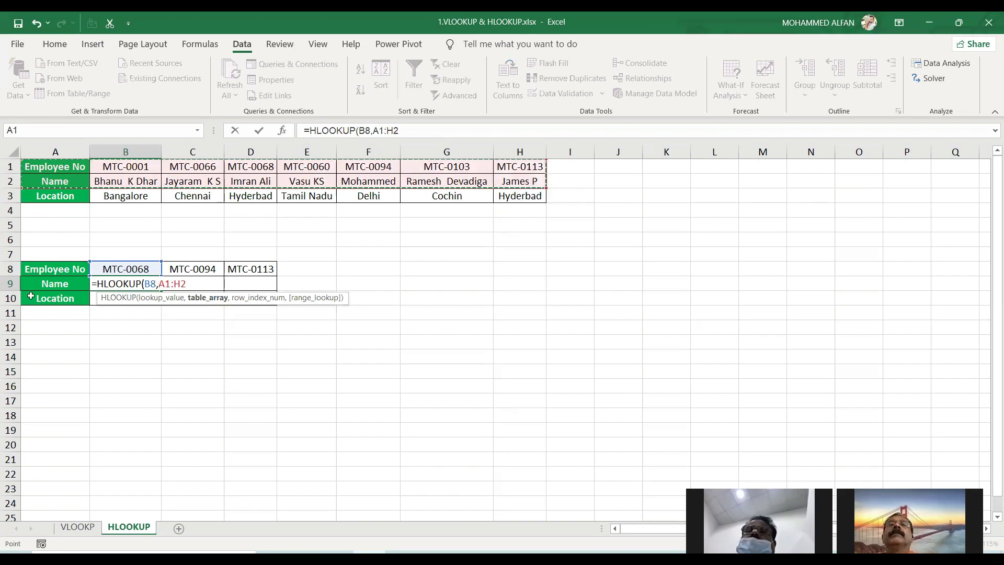
{"action": "left_click_drag", "start_coordinate": [54, 170], "coordinate": [501, 180]}
{"action": "type", "text": ",2"}
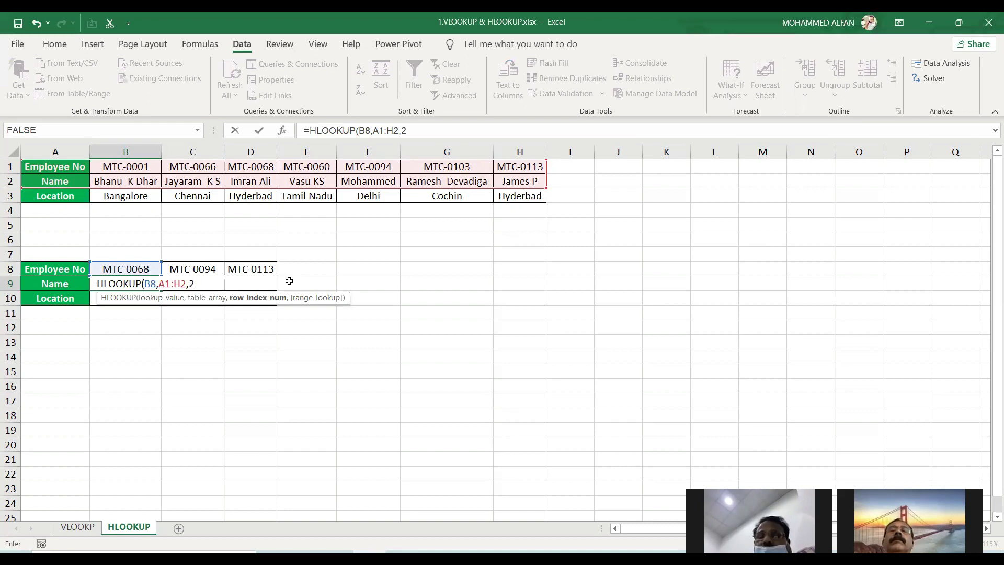
{"action": "type", "text": ","}
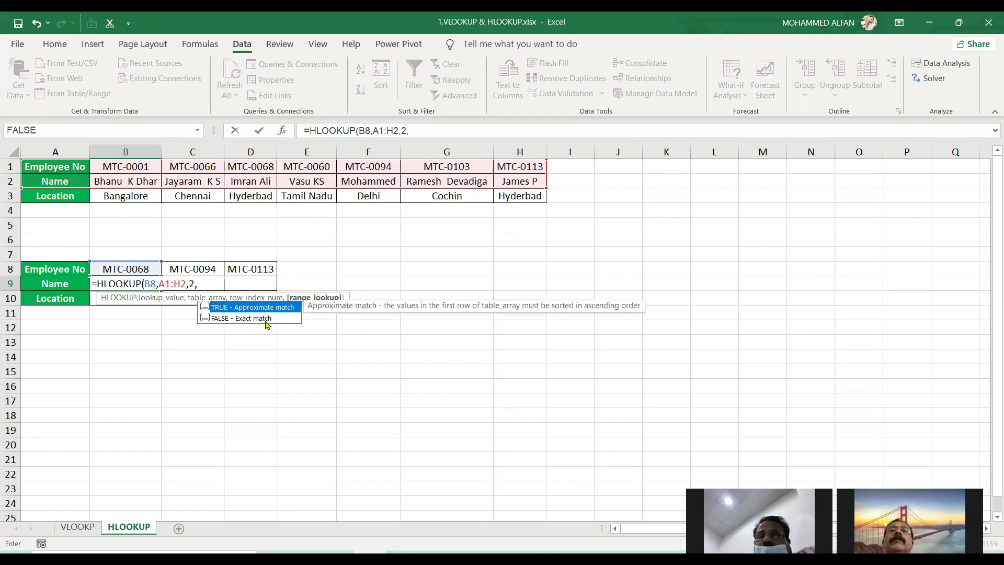
{"action": "double_click", "coordinate": [246, 318]}
{"action": "type", "text": ")"}
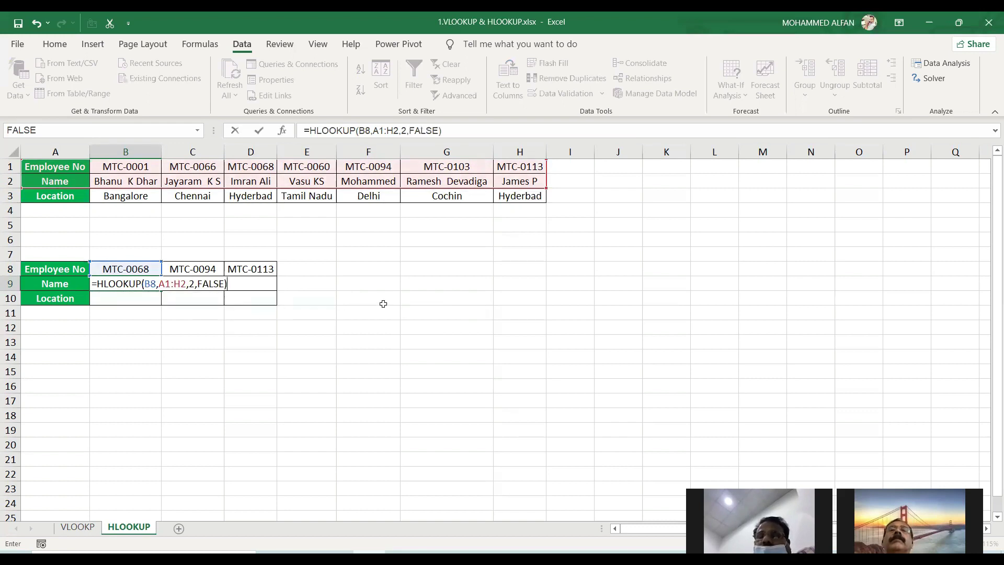
{"action": "key", "text": "Return"}
{"action": "left_click", "coordinate": [145, 285]}
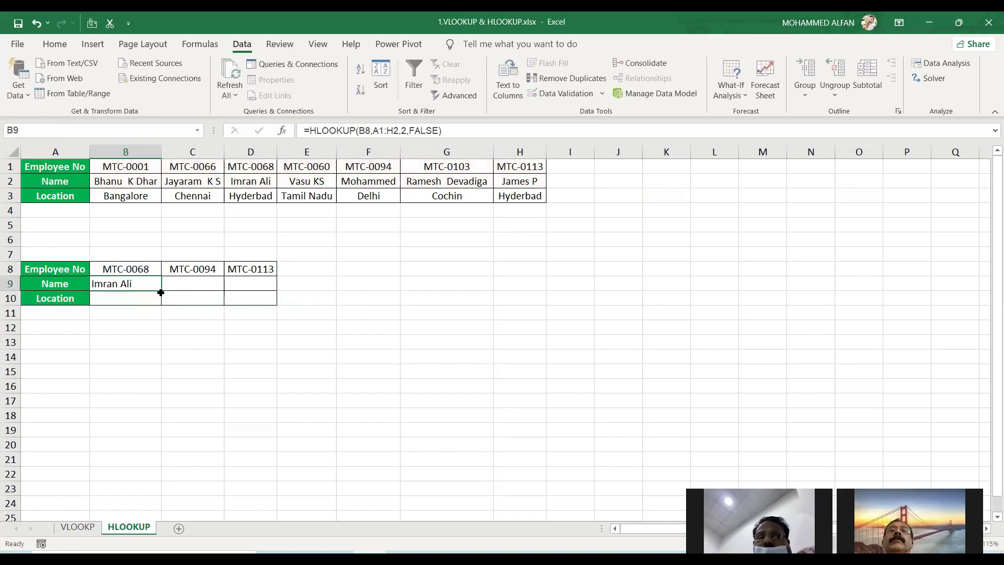
{"action": "left_click_drag", "start_coordinate": [159, 291], "coordinate": [269, 293]}
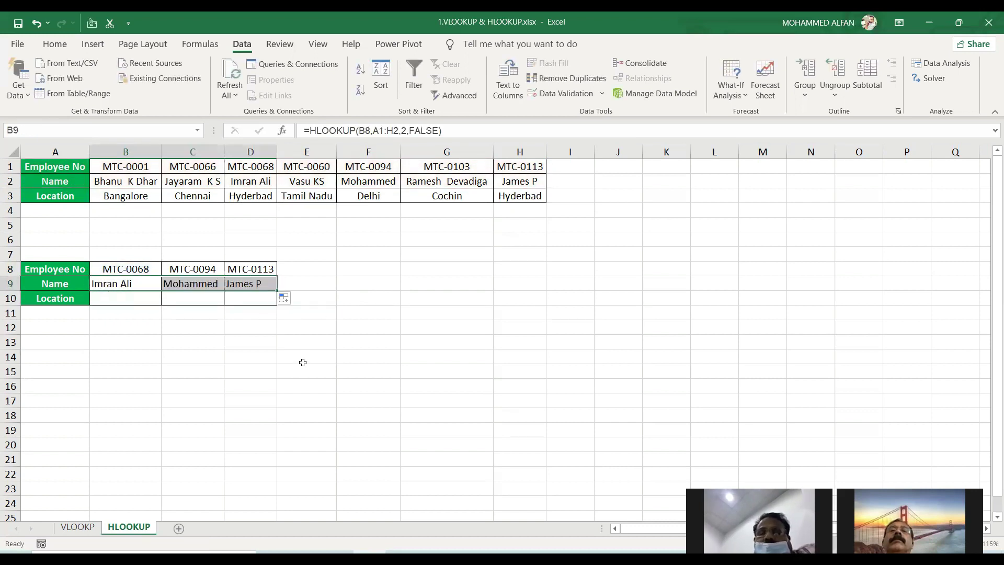
Clear the name lookup formulas from B9:D9.
{"action": "left_click", "coordinate": [128, 297]}
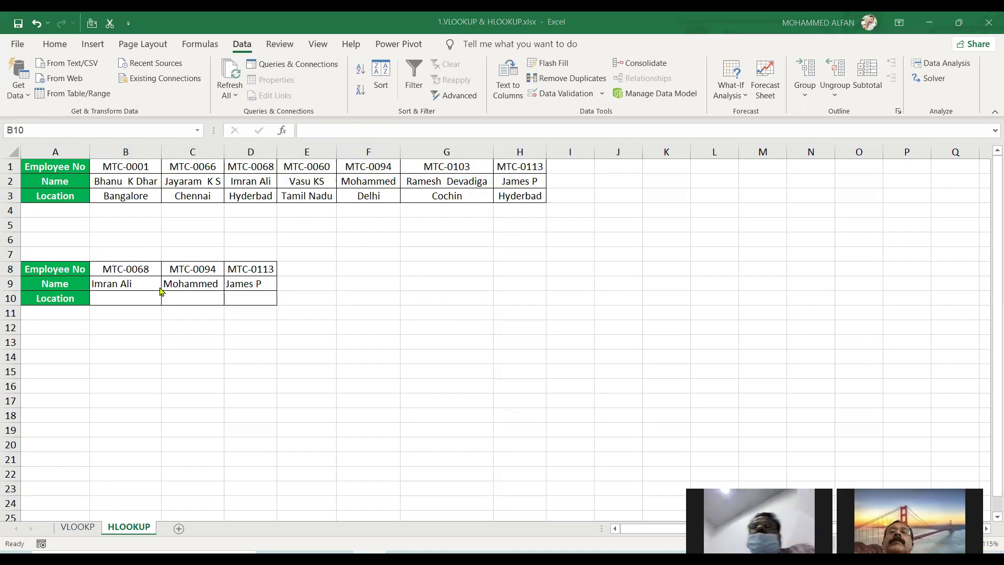
{"action": "left_click", "coordinate": [132, 294]}
{"action": "left_click_drag", "start_coordinate": [126, 283], "coordinate": [251, 285]}
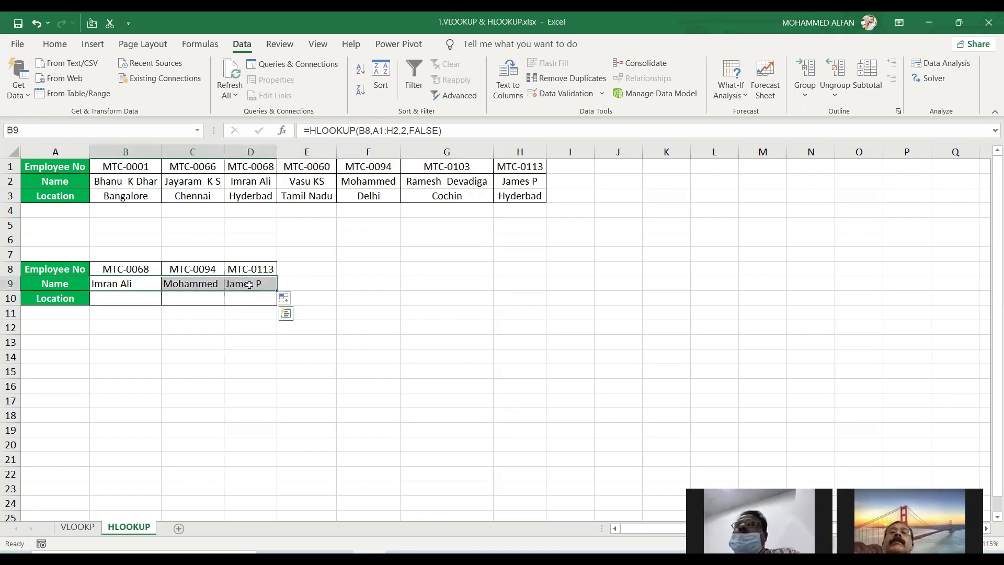
{"action": "key", "text": "Delete"}
Begin an HLOOKUP in B9 for the name, using B8 as the lookup value and A1:H2 as the table array.
{"action": "left_click", "coordinate": [136, 286]}
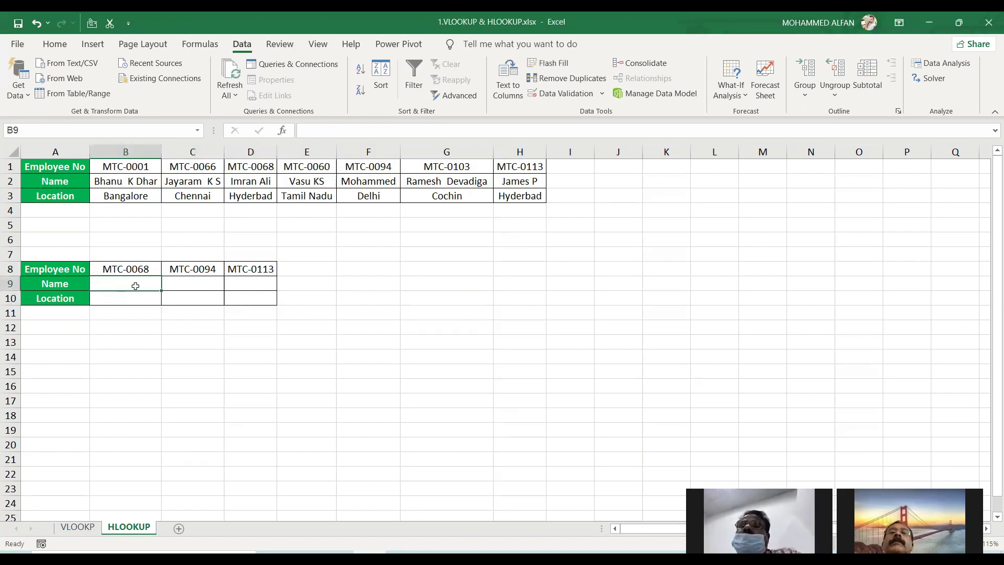
{"action": "type", "text": "=hl"}
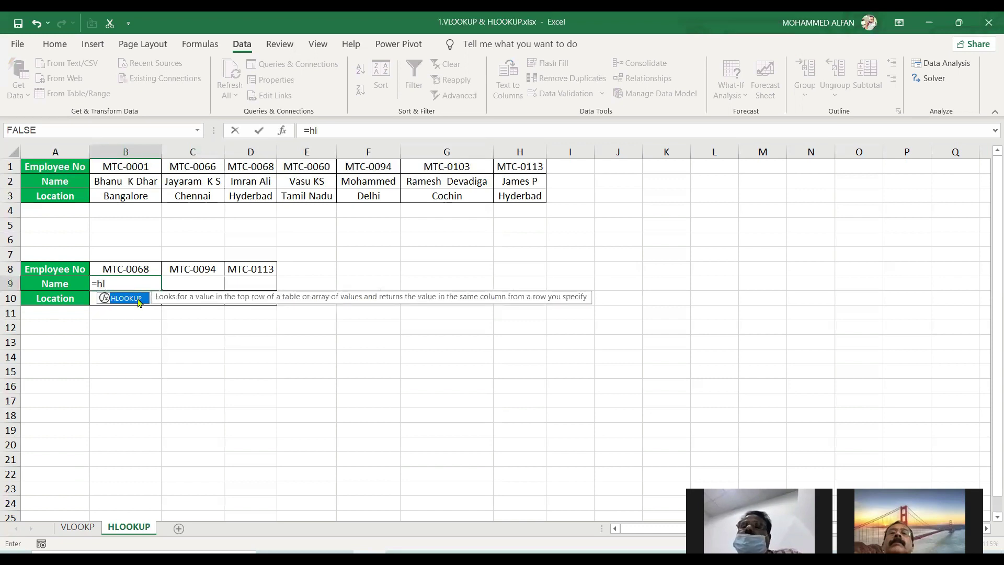
{"action": "double_click", "coordinate": [138, 298]}
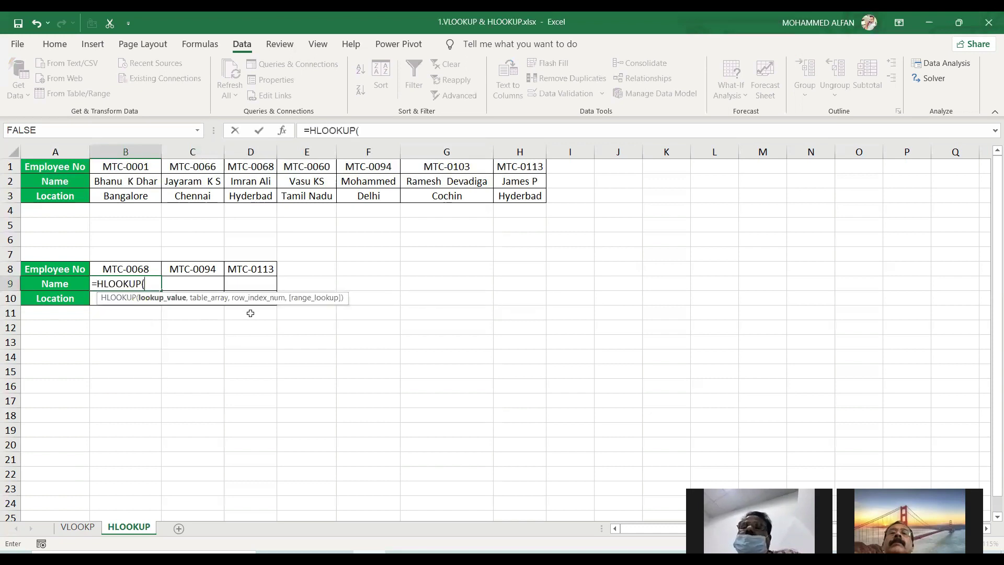
{"action": "left_click", "coordinate": [127, 268]}
{"action": "type", "text": ","}
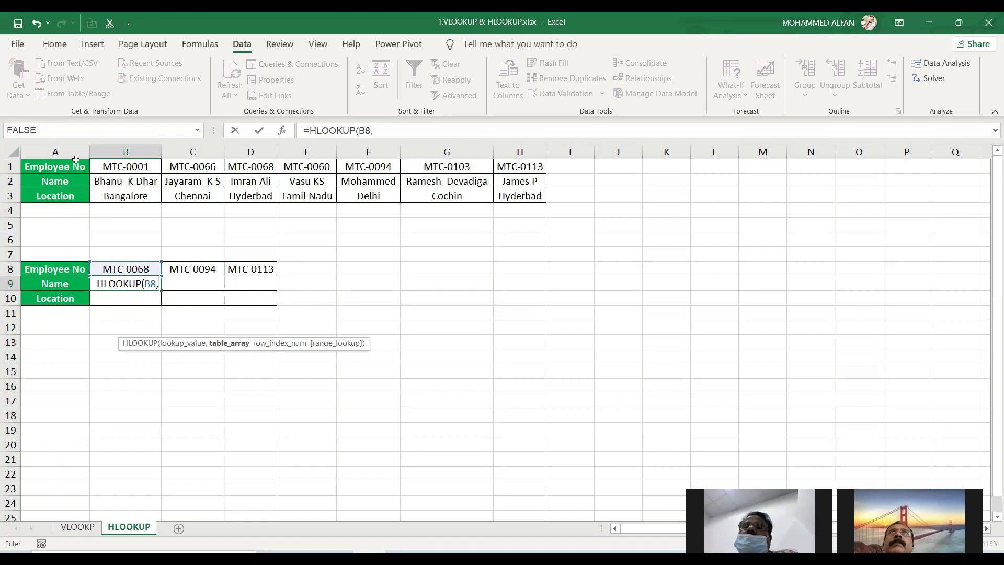
{"action": "mouse_move", "coordinate": [56, 167]}
{"action": "left_mouse_down"}
{"action": "mouse_move", "coordinate": [56, 183]}
{"action": "mouse_move", "coordinate": [57, 168]}
{"action": "left_mouse_up"}
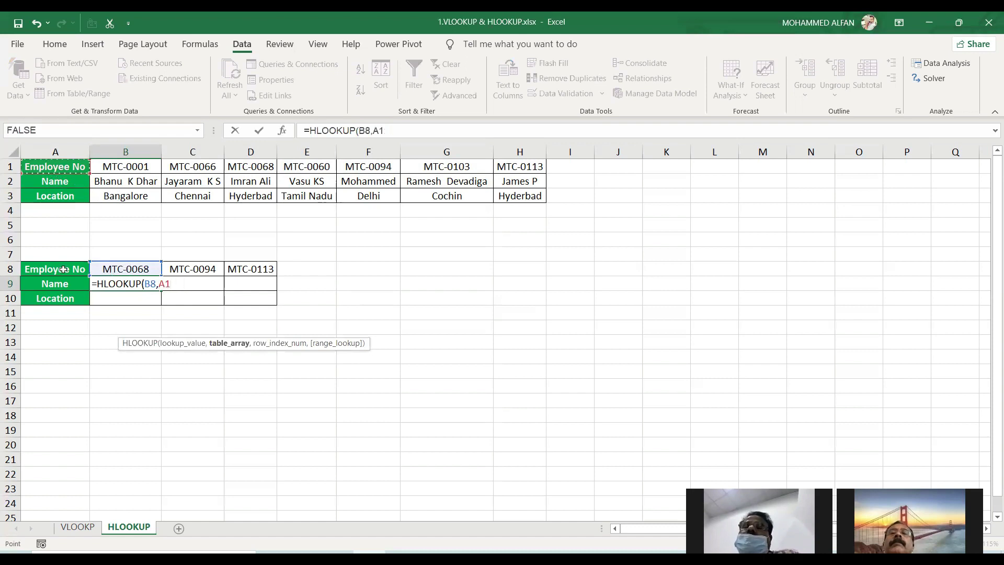
{"action": "left_click", "coordinate": [54, 166]}
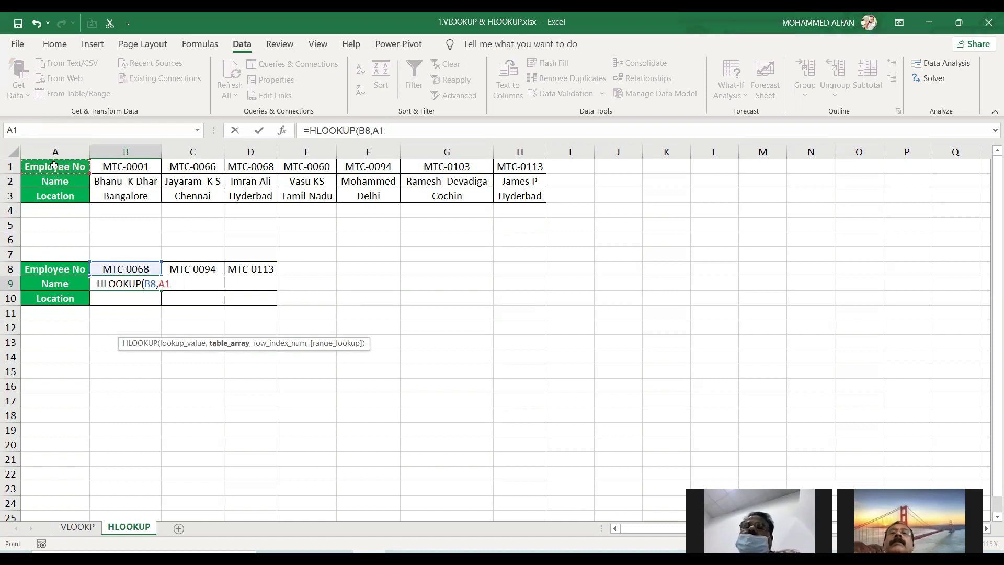
{"action": "left_click_drag", "start_coordinate": [53, 166], "coordinate": [501, 175]}
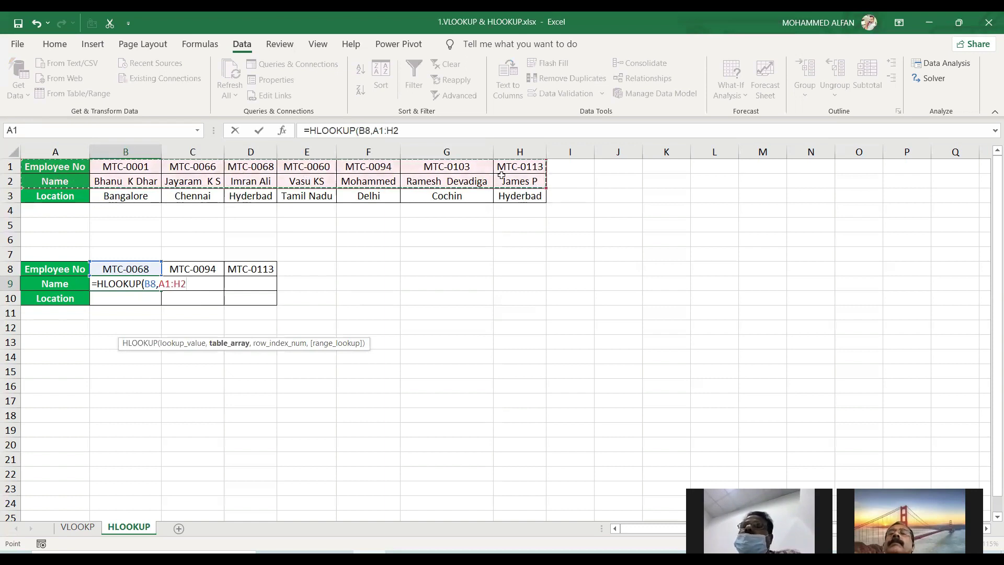
Finish the name lookup in B9 with row index 2 and exact match FALSE, and copy it across through D9.
{"action": "type", "text": ",2"}
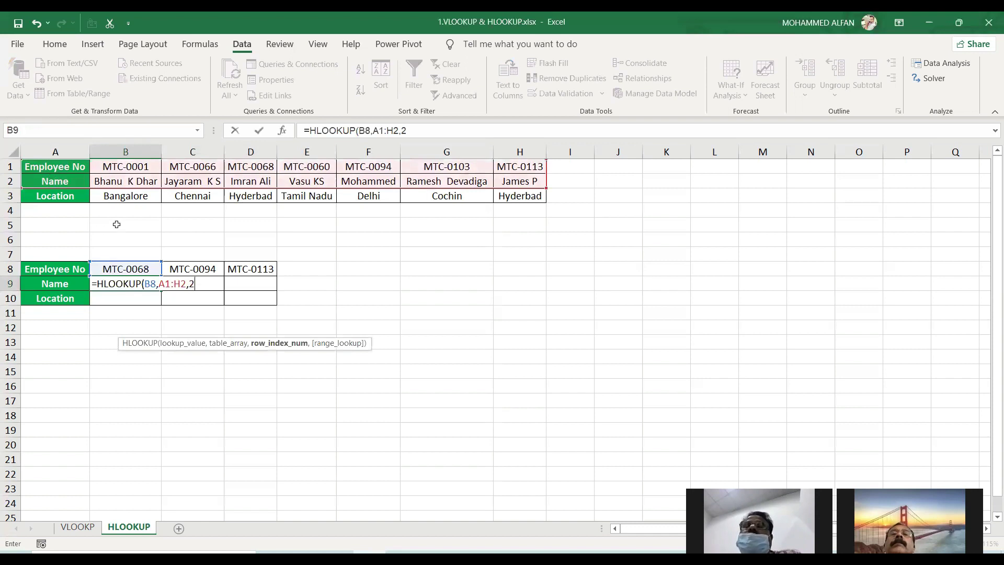
{"action": "type", "text": ","}
{"action": "double_click", "coordinate": [255, 315]}
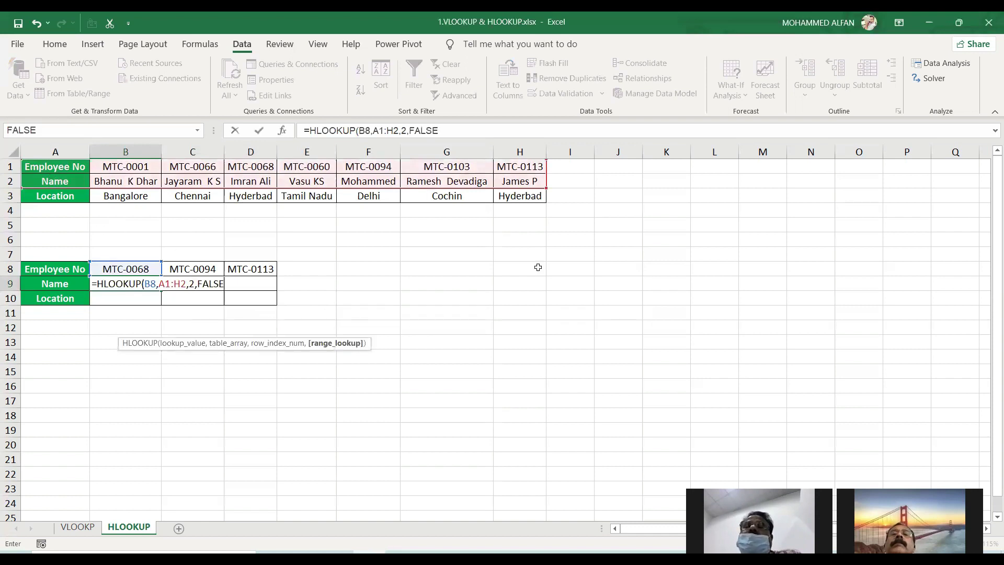
{"action": "key", "text": "Return"}
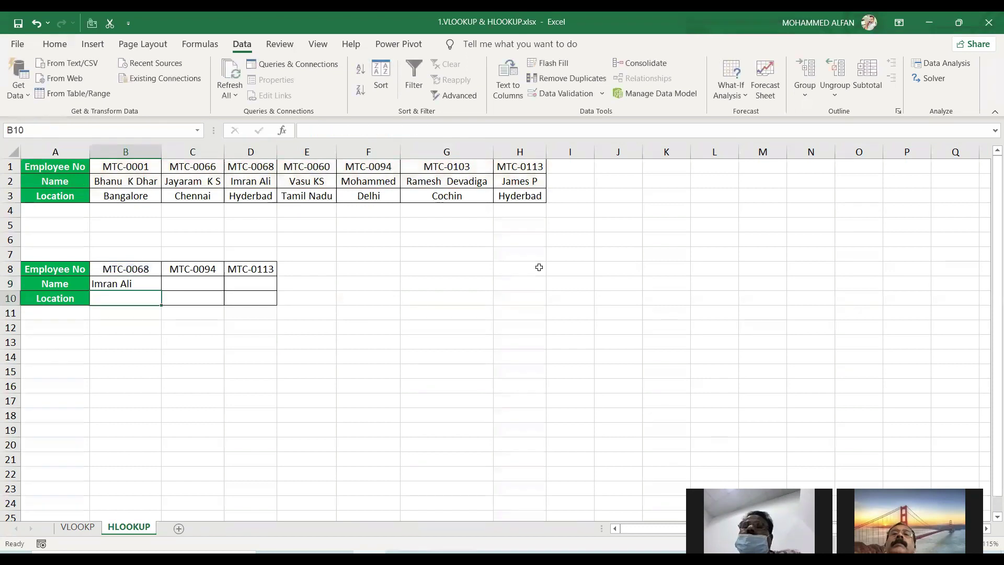
{"action": "left_click", "coordinate": [148, 284]}
{"action": "left_click_drag", "start_coordinate": [161, 293], "coordinate": [261, 291]}
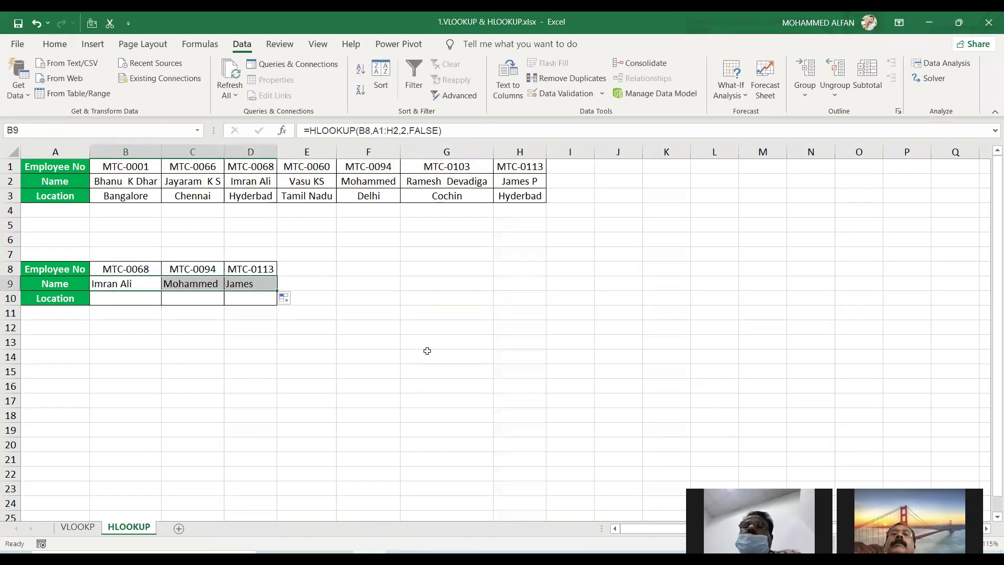
Begin an HLOOKUP in B10 for the location, using B8 as the lookup value and A1:H3 as the table array.
{"action": "left_click", "coordinate": [111, 302]}
{"action": "type", "text": "="}
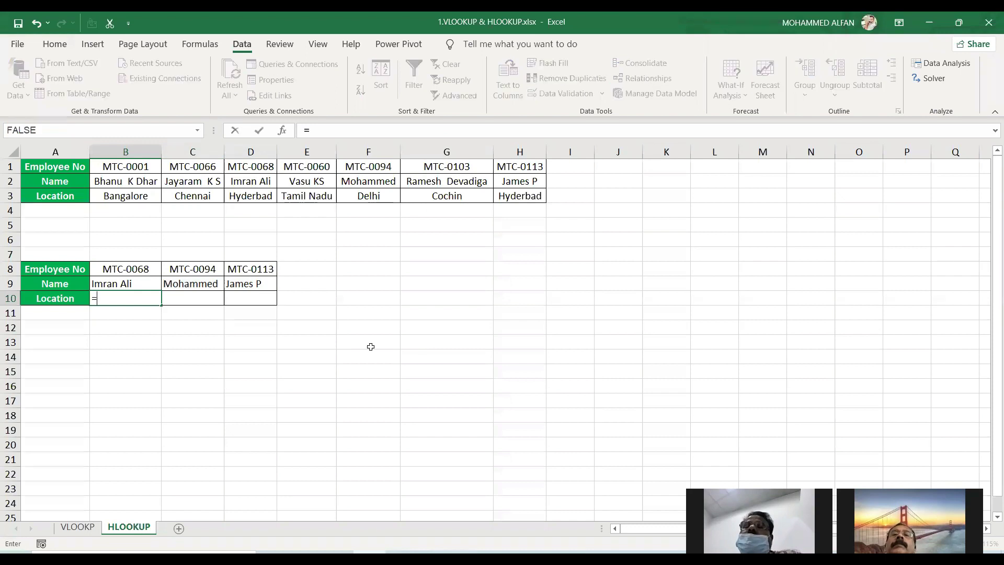
{"action": "type", "text": "hl"}
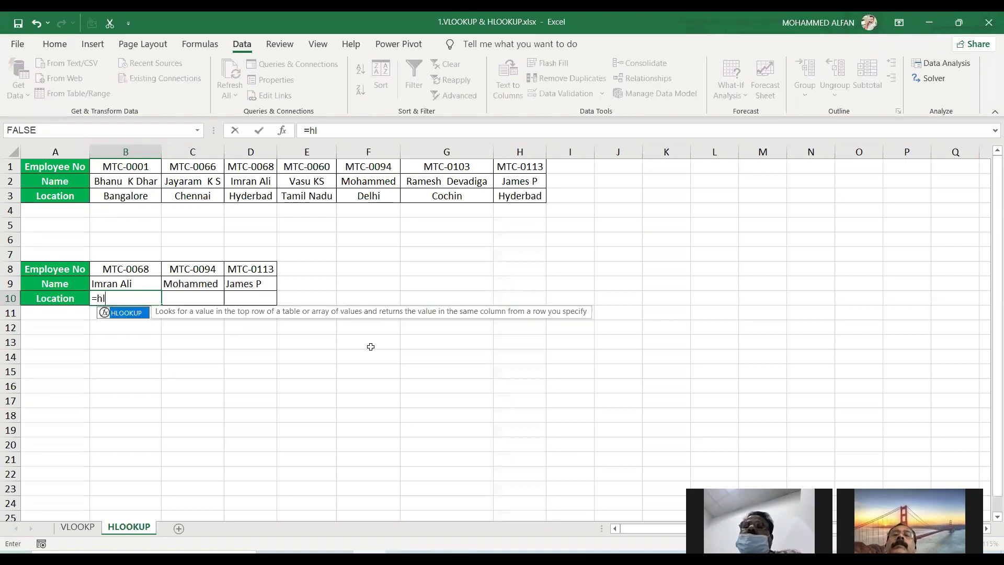
{"action": "double_click", "coordinate": [130, 314]}
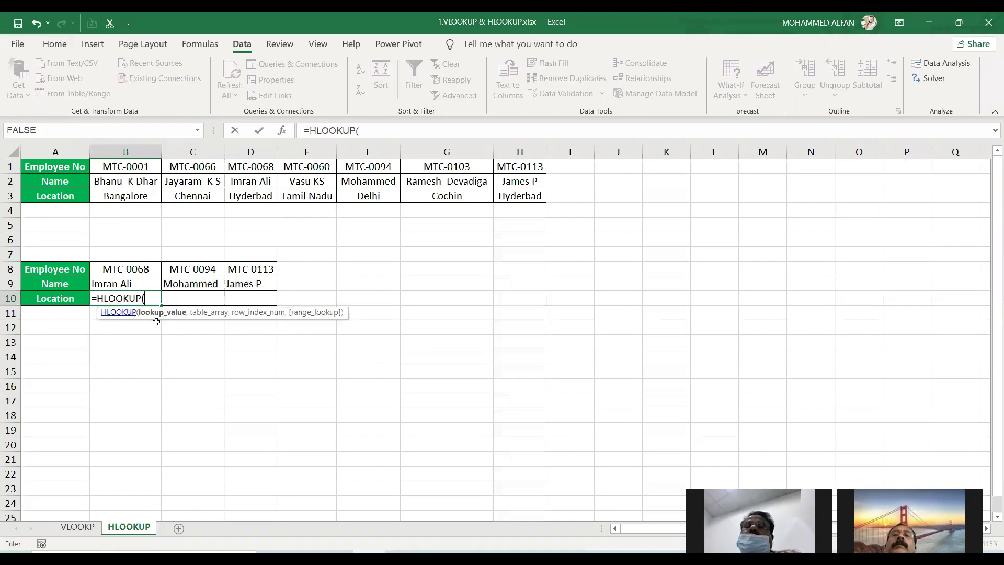
{"action": "left_click", "coordinate": [129, 267]}
{"action": "type", "text": ","}
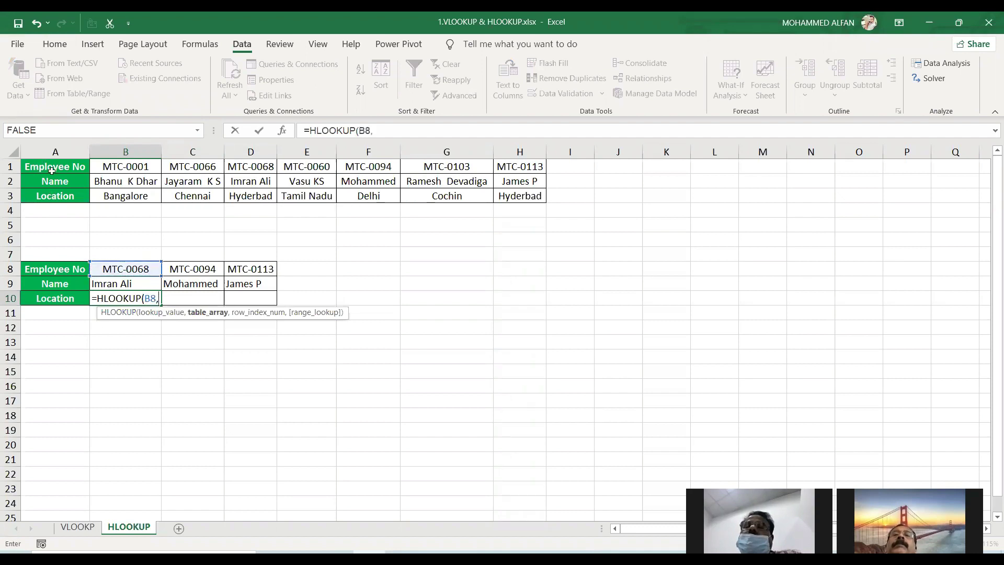
{"action": "left_click_drag", "start_coordinate": [50, 166], "coordinate": [516, 198]}
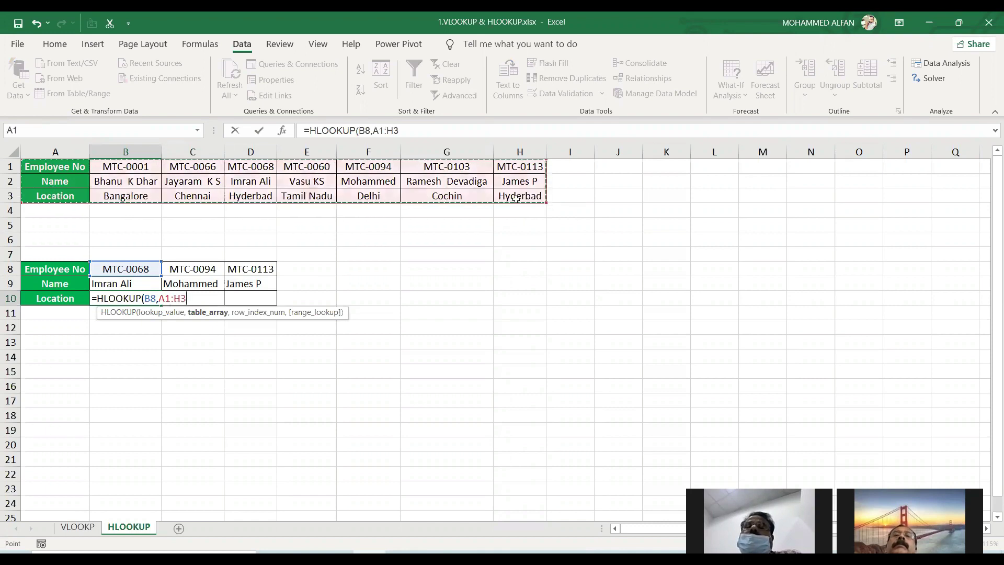
Finish the location lookup in B10 with row index 3 and exact match FALSE, and copy it across through D10.
{"action": "type", "text": ",3,"}
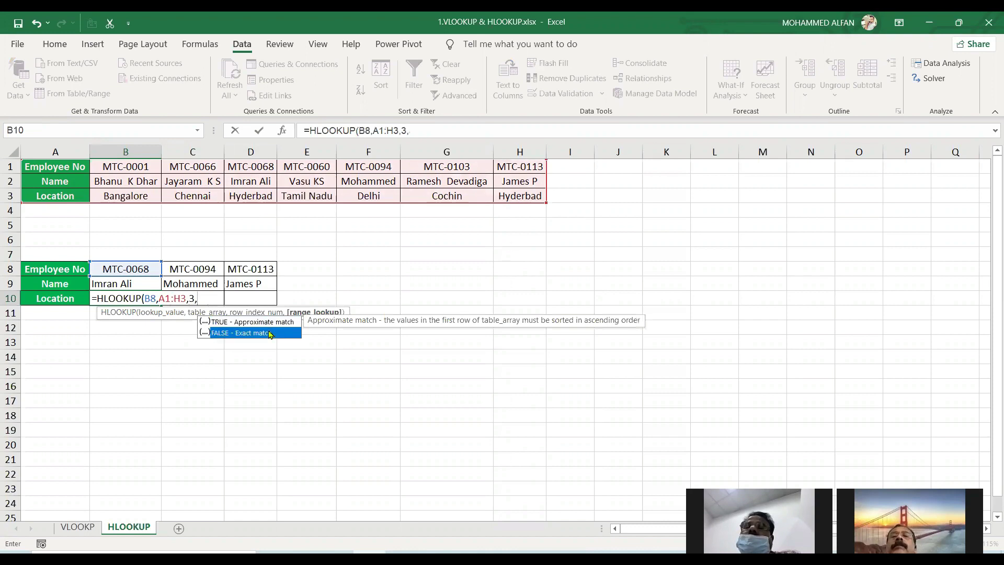
{"action": "double_click", "coordinate": [270, 333]}
{"action": "type", "text": ")"}
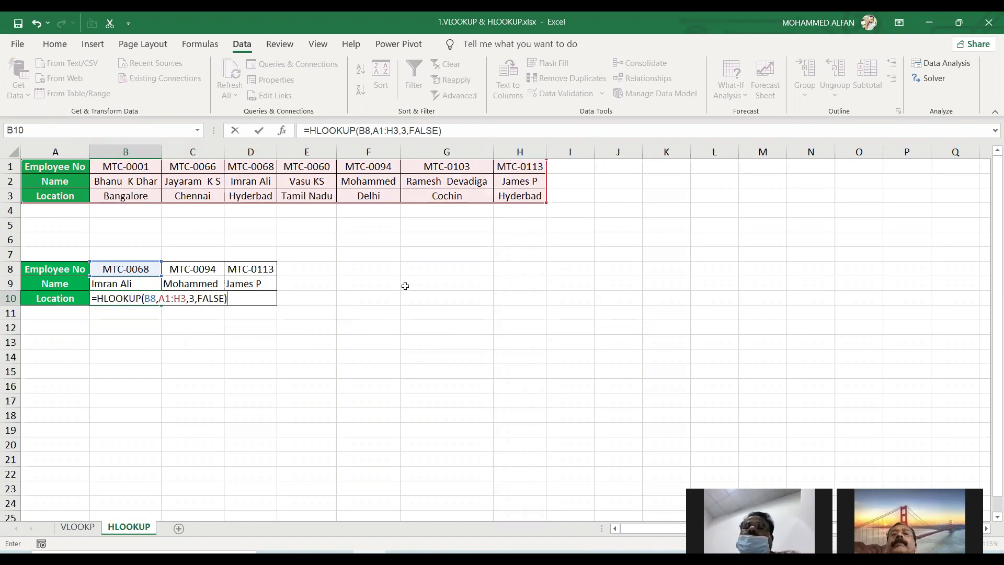
{"action": "key", "text": "Return"}
{"action": "left_click", "coordinate": [154, 300]}
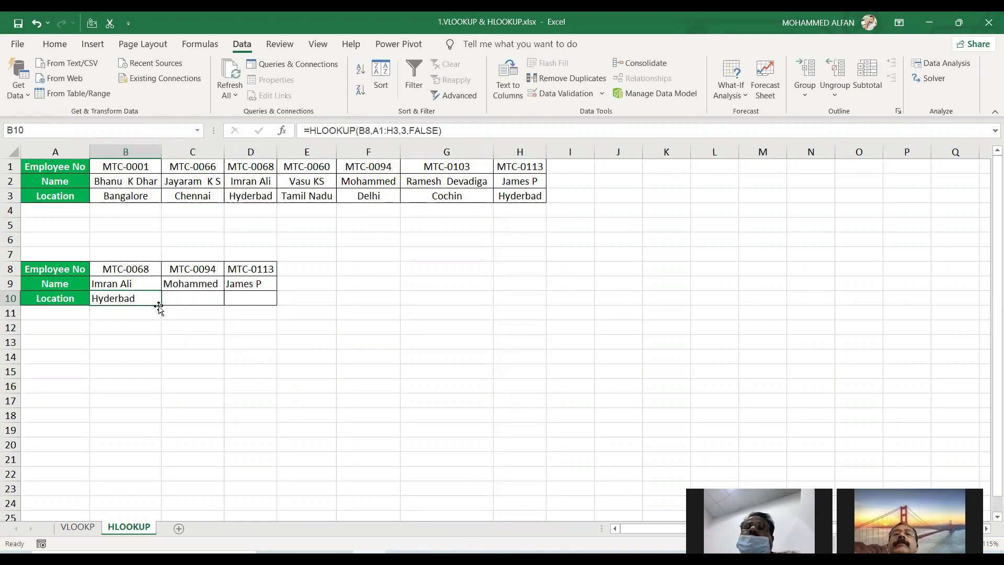
{"action": "left_click_drag", "start_coordinate": [159, 308], "coordinate": [264, 305]}
{"action": "left_click", "coordinate": [146, 299]}
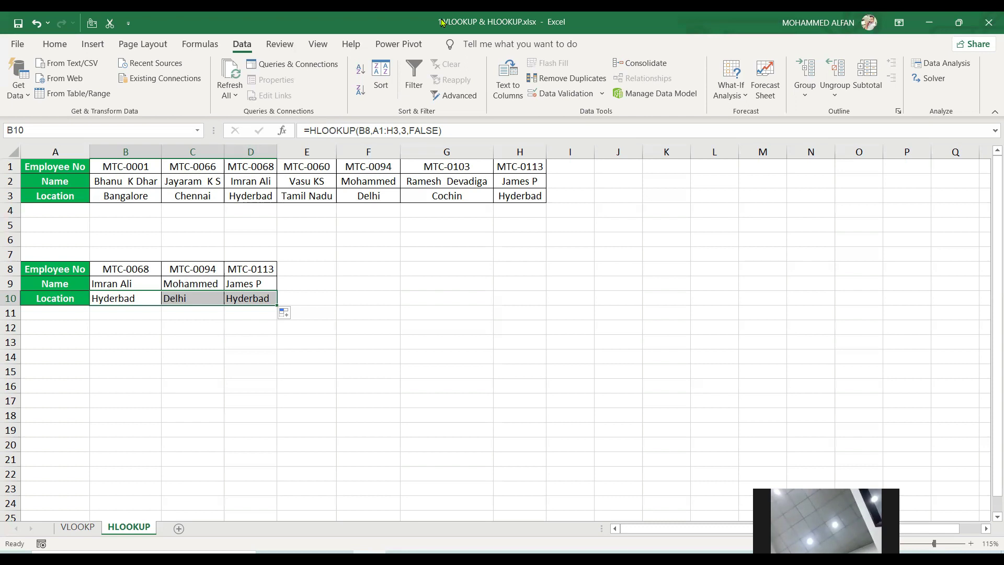
Check the name and location lookup results against the source table in A1:H3, and close the VLOOKUP & HLOOKUP workbook.
{"action": "left_click_drag", "start_coordinate": [117, 285], "coordinate": [251, 298]}
{"action": "left_click", "coordinate": [55, 283]}
{"action": "left_click_drag", "start_coordinate": [54, 171], "coordinate": [560, 191]}
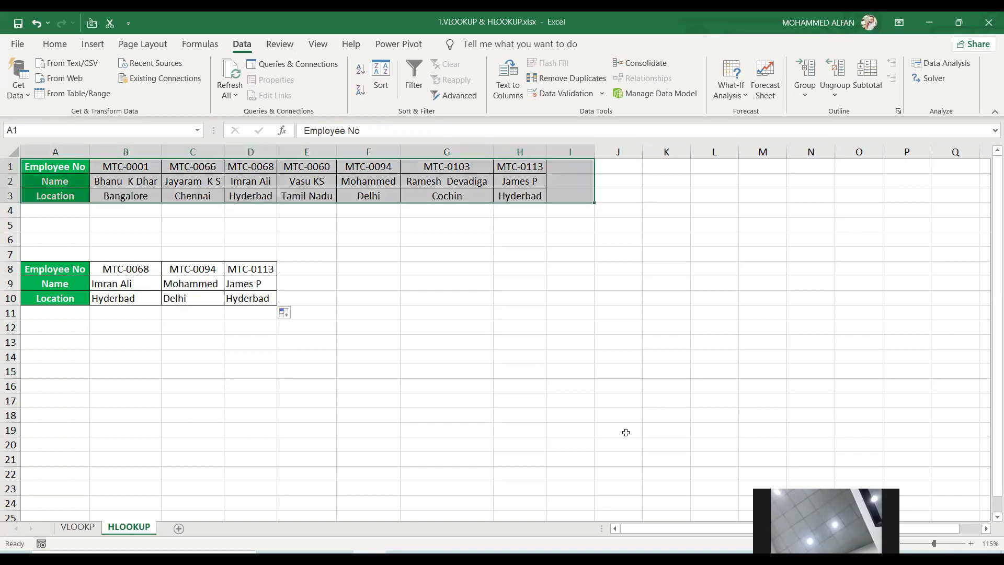
{"action": "left_click", "coordinate": [622, 372]}
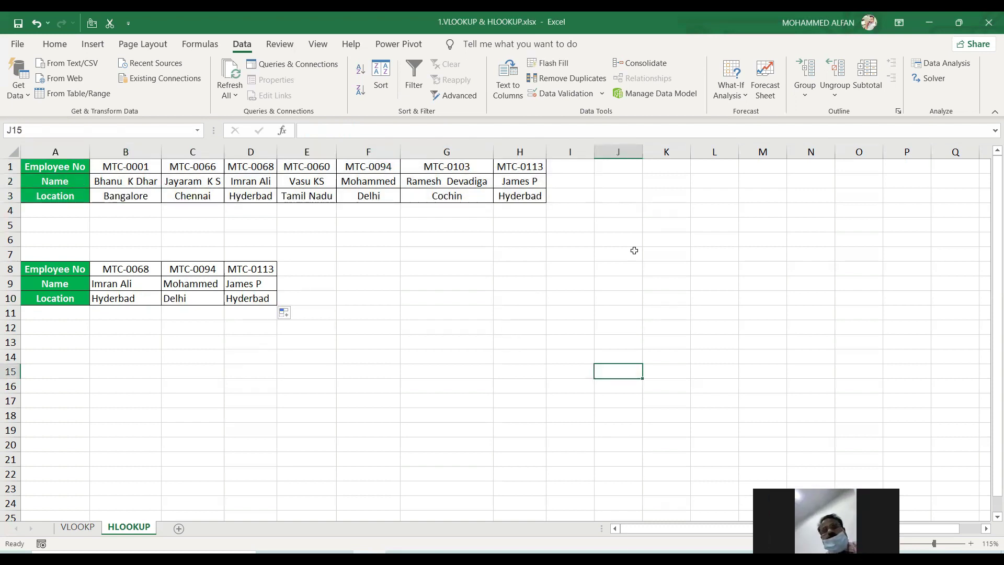
{"action": "left_click", "coordinate": [989, 19]}
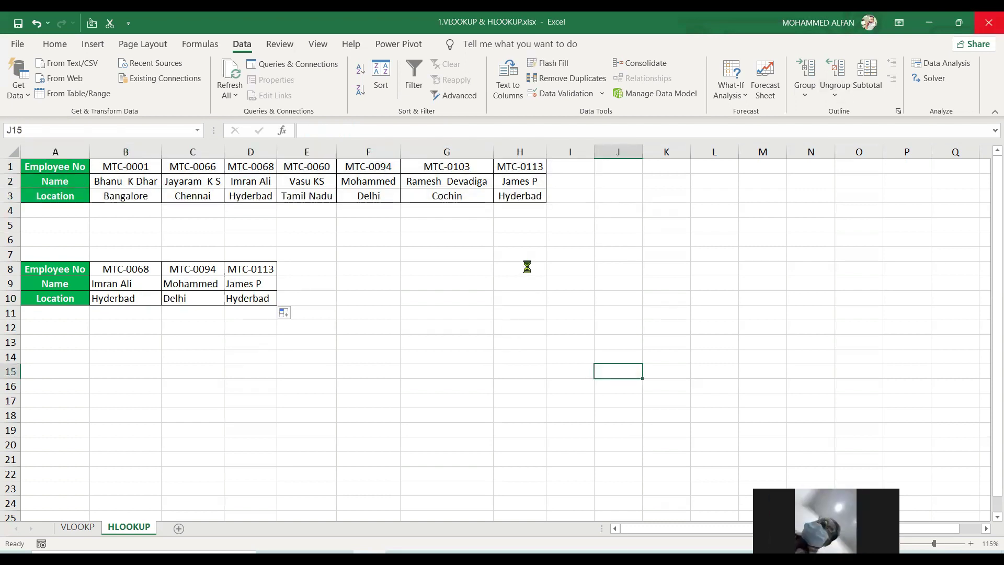
{"action": "left_click", "coordinate": [505, 315]}
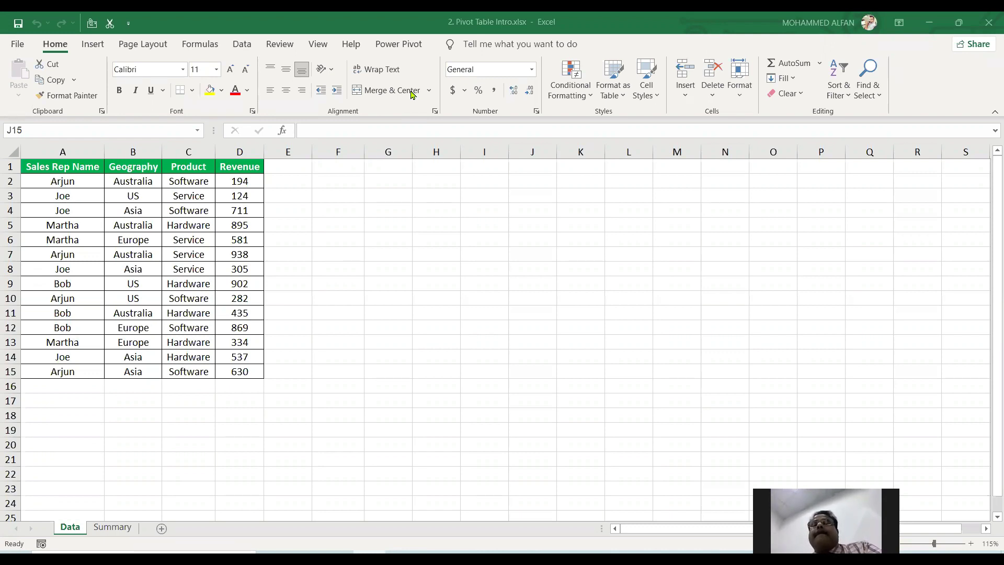
Review the sales records in A1:D15 on the Data sheet of the Pivot Table Intro workbook.
{"action": "left_click", "coordinate": [532, 142]}
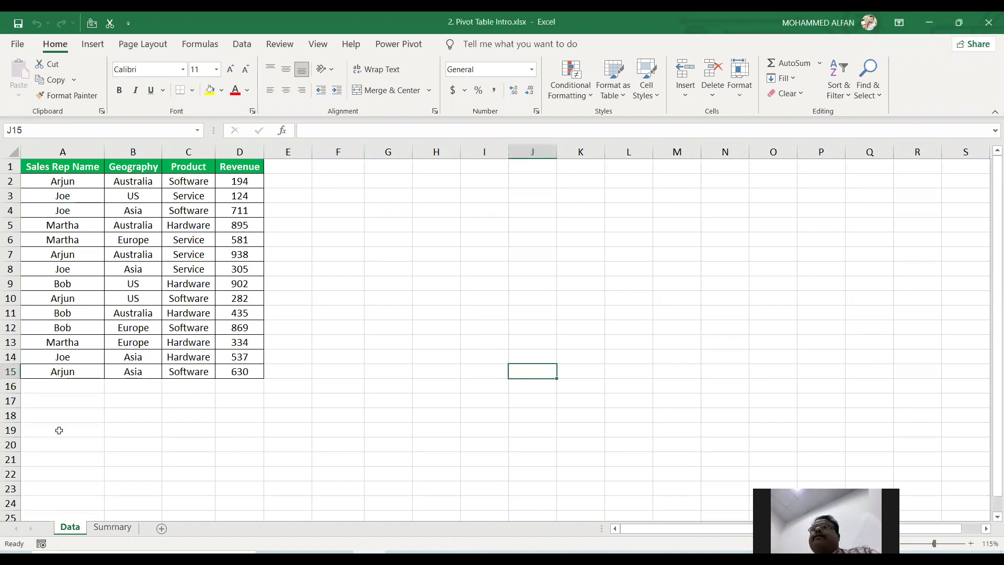
{"action": "left_click", "coordinate": [112, 527]}
{"action": "left_click", "coordinate": [69, 527]}
{"action": "left_click_drag", "start_coordinate": [52, 166], "coordinate": [240, 371]}
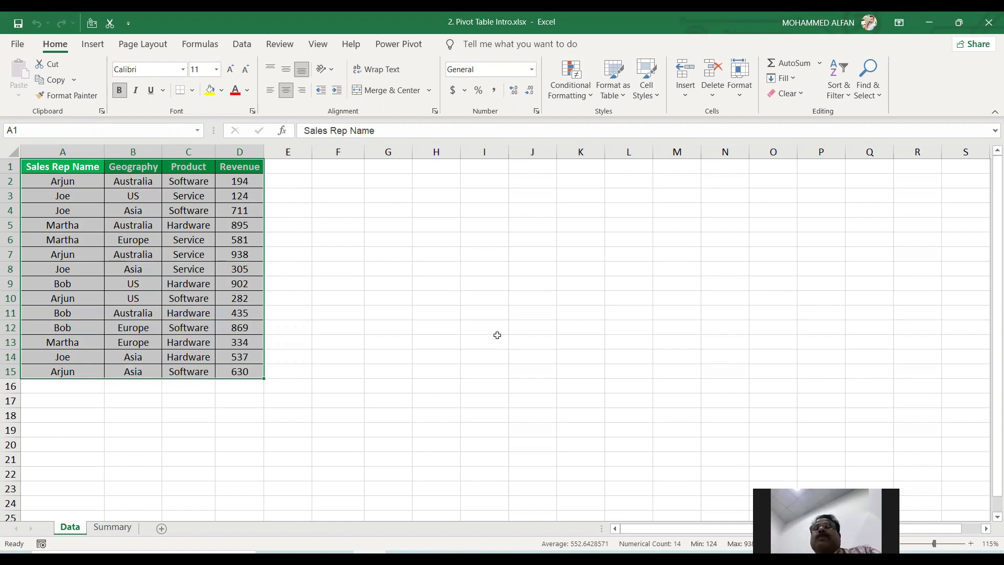
{"action": "left_click_drag", "start_coordinate": [63, 168], "coordinate": [225, 372]}
{"action": "left_click_drag", "start_coordinate": [436, 254], "coordinate": [593, 334]}
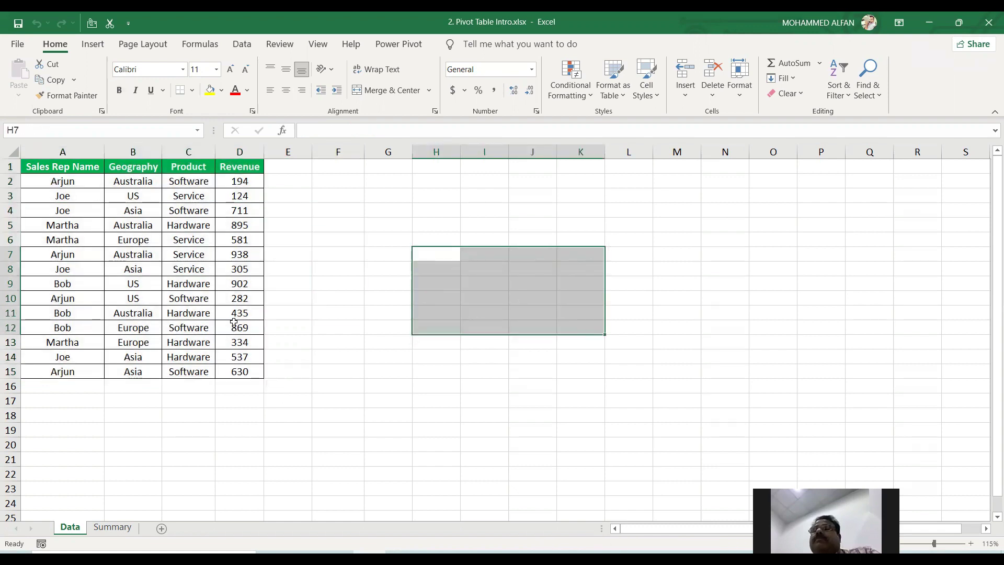
Examine how the Summary sheet arranges revenue, with geographies in F7:F10, products in G6:I6 and values in G7:I10.
{"action": "left_click", "coordinate": [108, 528]}
{"action": "left_click", "coordinate": [394, 338]}
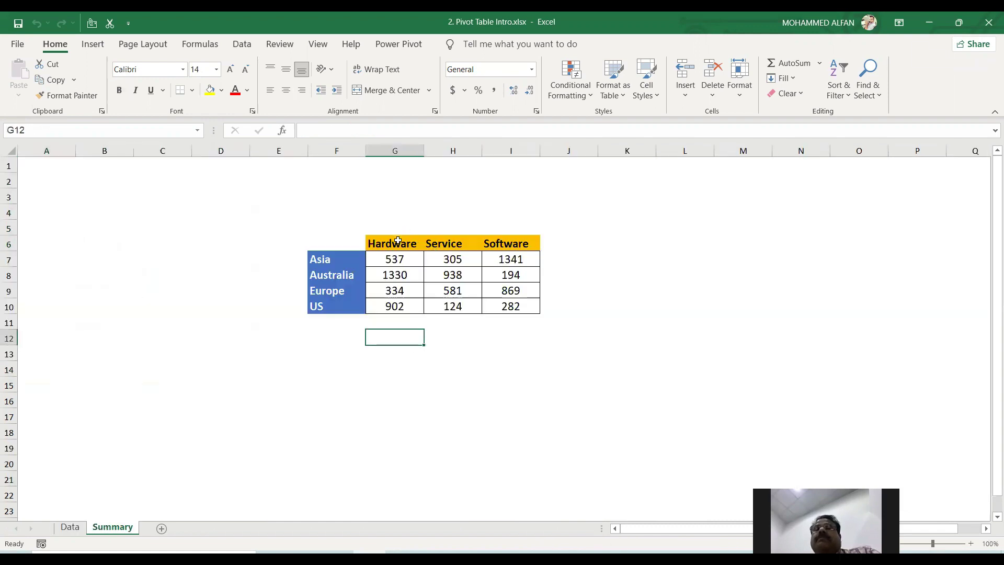
{"action": "left_click_drag", "start_coordinate": [396, 243], "coordinate": [509, 245]}
{"action": "left_click", "coordinate": [334, 259]}
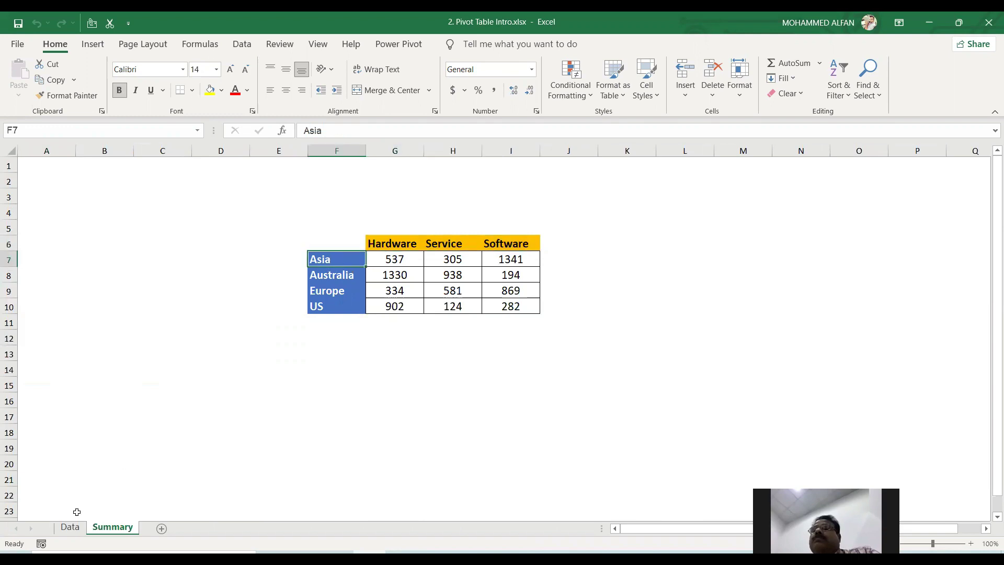
{"action": "left_click_drag", "start_coordinate": [340, 254], "coordinate": [339, 307]}
{"action": "left_click_drag", "start_coordinate": [392, 259], "coordinate": [510, 306]}
{"action": "left_click", "coordinate": [293, 419]}
{"action": "left_click", "coordinate": [328, 256]}
{"action": "left_click_drag", "start_coordinate": [330, 298], "coordinate": [329, 307]}
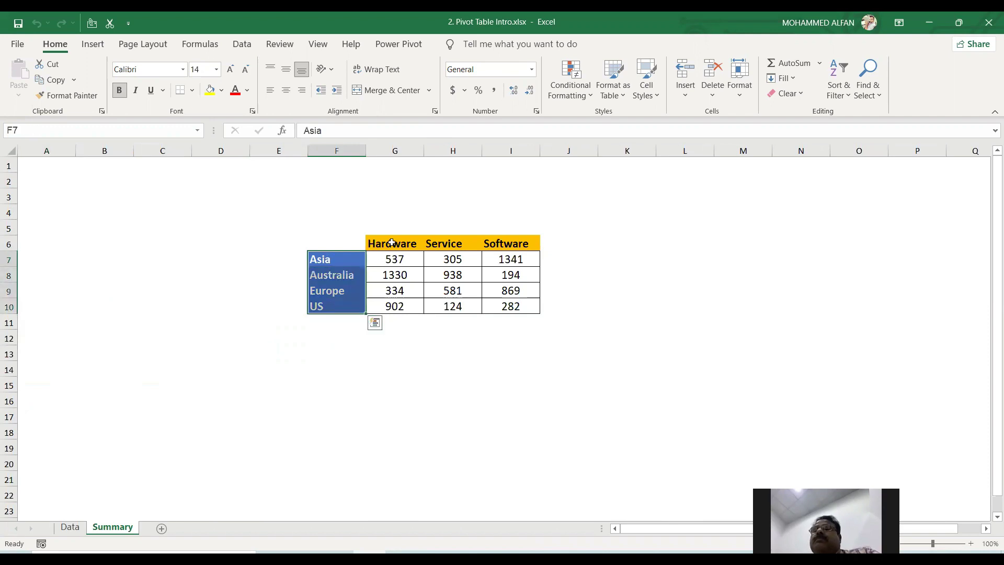
{"action": "left_click_drag", "start_coordinate": [393, 244], "coordinate": [518, 245]}
{"action": "left_click_drag", "start_coordinate": [376, 257], "coordinate": [536, 309]}
{"action": "left_click", "coordinate": [389, 257]}
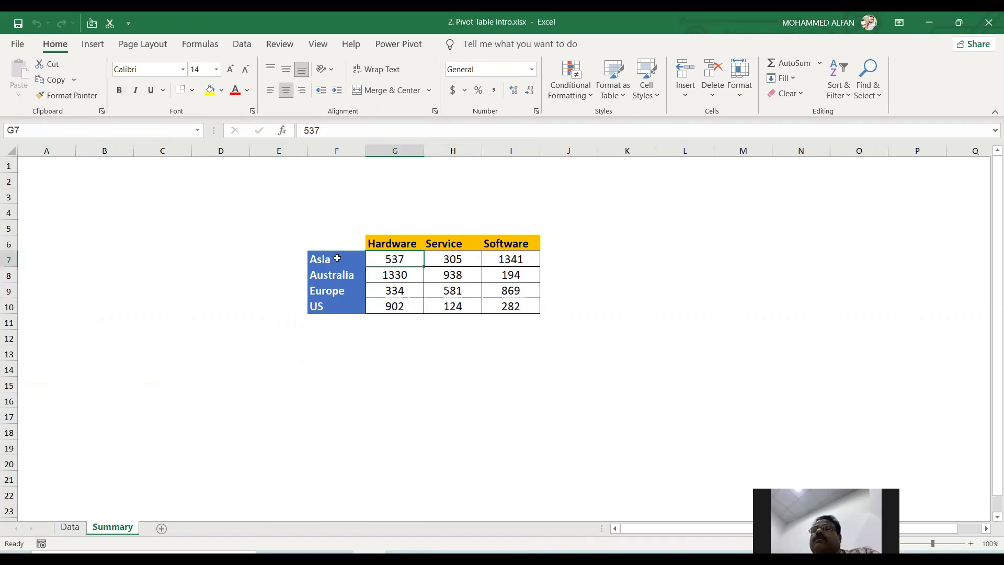
Find all Asia entries in the Data sheet's Geography column and trace the Asia Hardware revenue record in row 14.
{"action": "left_click", "coordinate": [70, 527]}
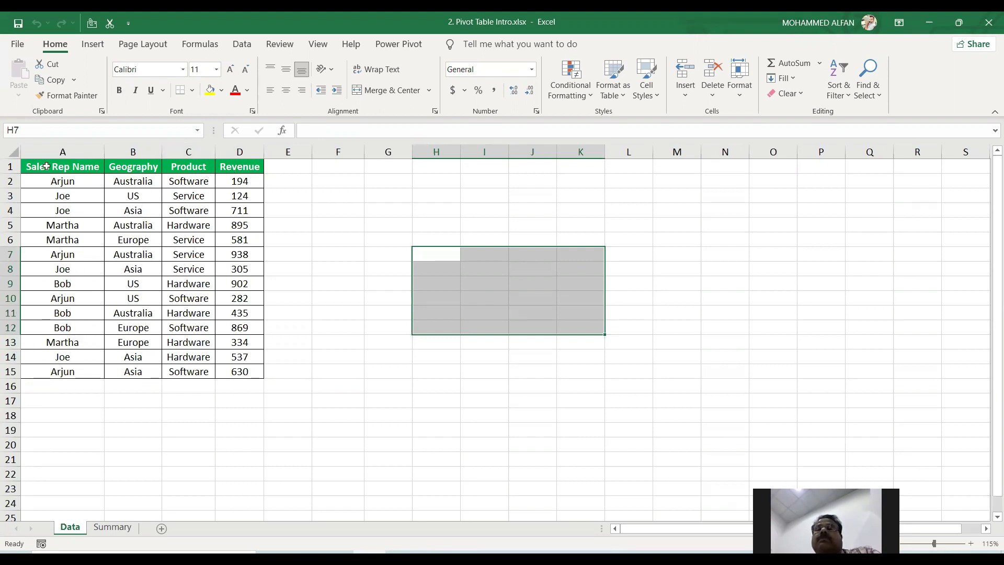
{"action": "left_click", "coordinate": [141, 210]}
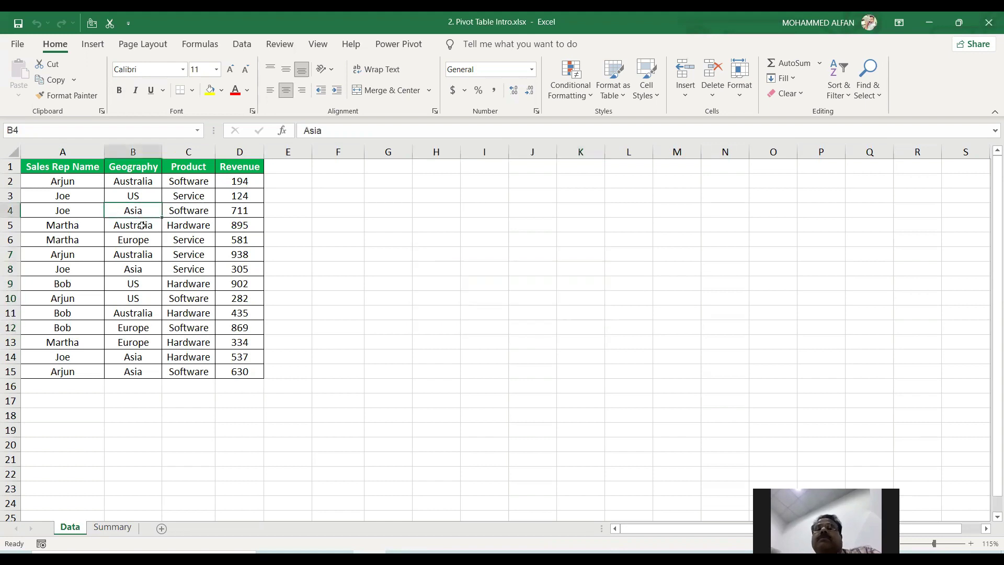
{"action": "left_click", "coordinate": [139, 269], "text": "ctrl"}
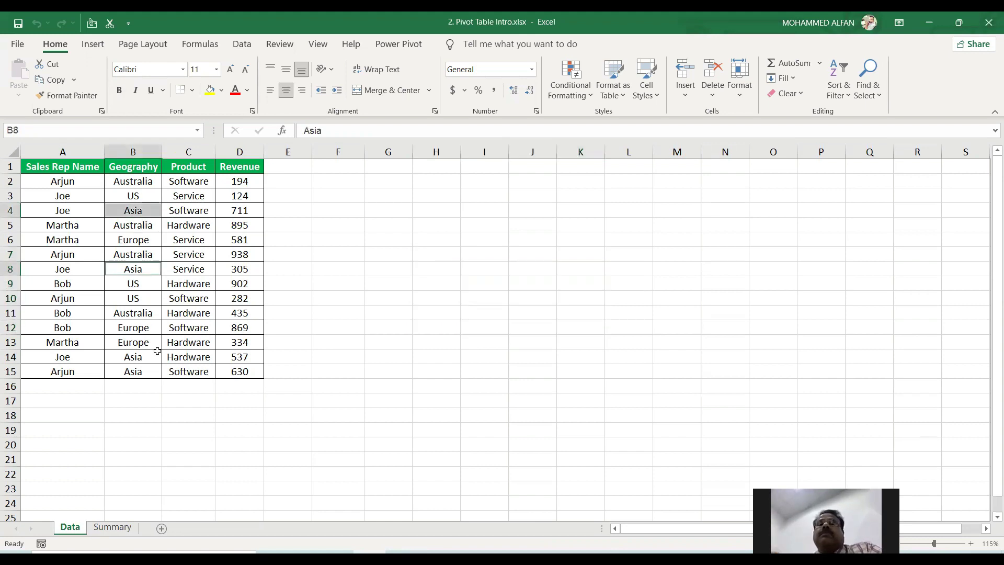
{"action": "left_click", "coordinate": [137, 371], "text": "ctrl"}
{"action": "left_click", "coordinate": [135, 357], "text": "ctrl"}
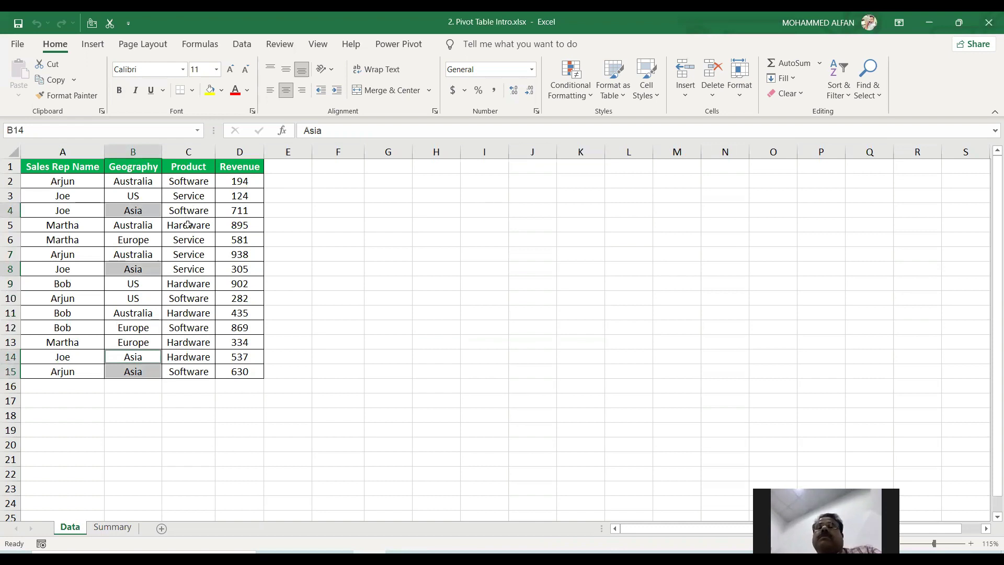
{"action": "left_click", "coordinate": [189, 358]}
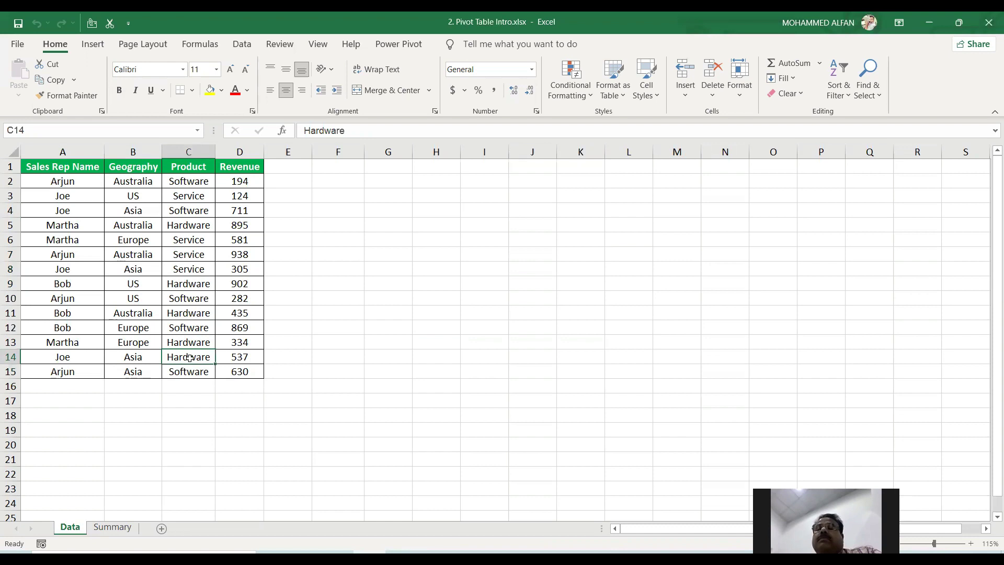
{"action": "left_click", "coordinate": [239, 359]}
Compare Asia's Service and Software revenue on the Summary sheet, and highlight the whole summary table F6:I10.
{"action": "left_click", "coordinate": [112, 527]}
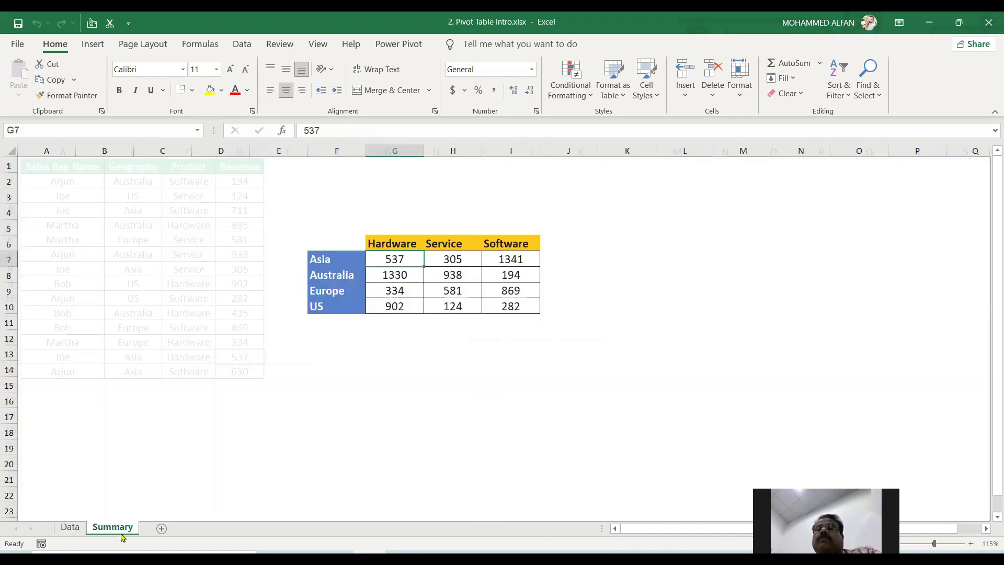
{"action": "left_click", "coordinate": [453, 259]}
{"action": "left_click", "coordinate": [497, 260]}
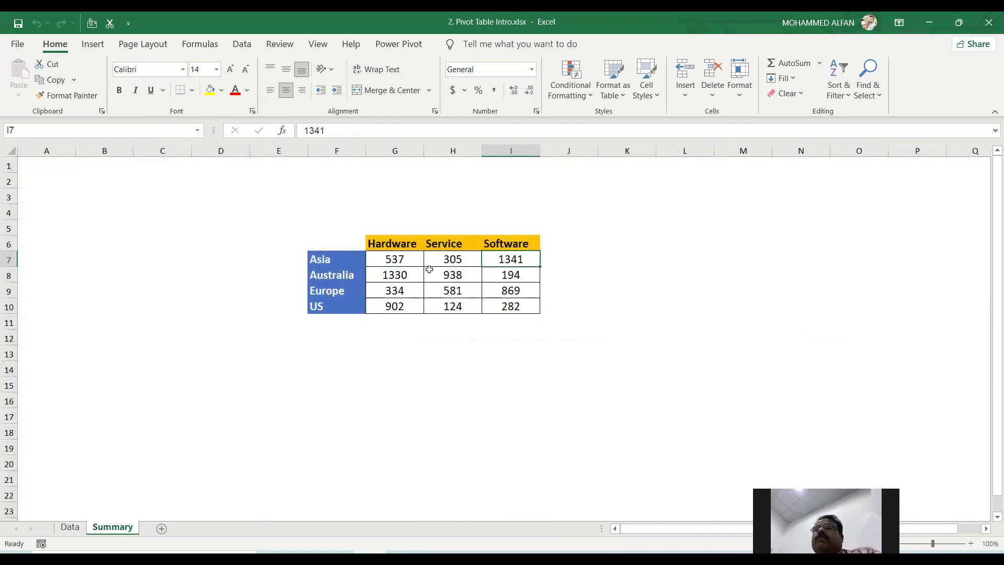
{"action": "left_click", "coordinate": [426, 271]}
{"action": "left_click_drag", "start_coordinate": [340, 246], "coordinate": [395, 290]}
{"action": "left_click_drag", "start_coordinate": [511, 305], "coordinate": [511, 307]}
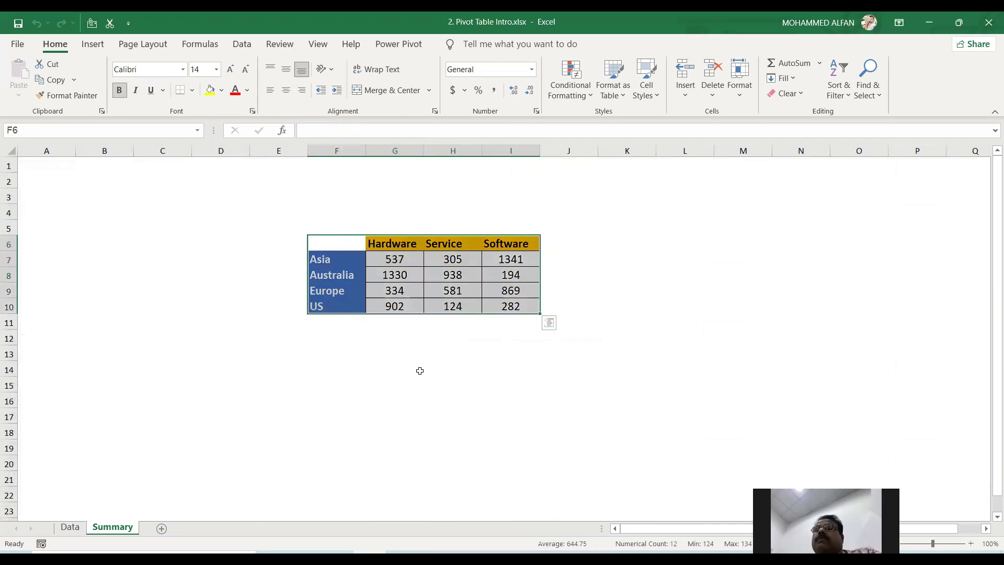
Examine the Hardware figures for Asia and Australia and the Software figures in the summary, and return to the Data sheet.
{"action": "left_click", "coordinate": [411, 260]}
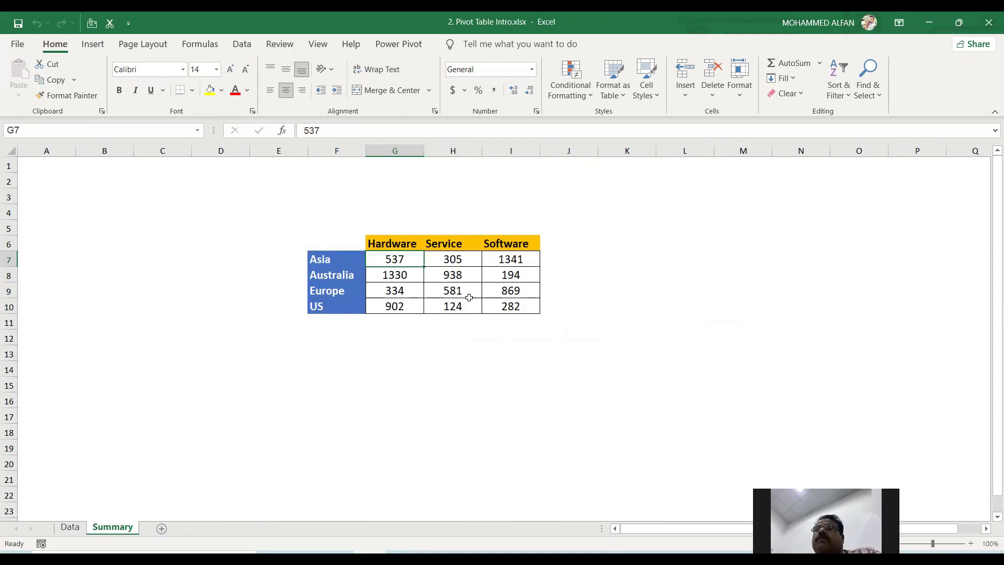
{"action": "left_click_drag", "start_coordinate": [459, 278], "coordinate": [399, 263]}
{"action": "left_click", "coordinate": [397, 262]}
{"action": "left_click", "coordinate": [395, 274]}
{"action": "left_click", "coordinate": [330, 271]}
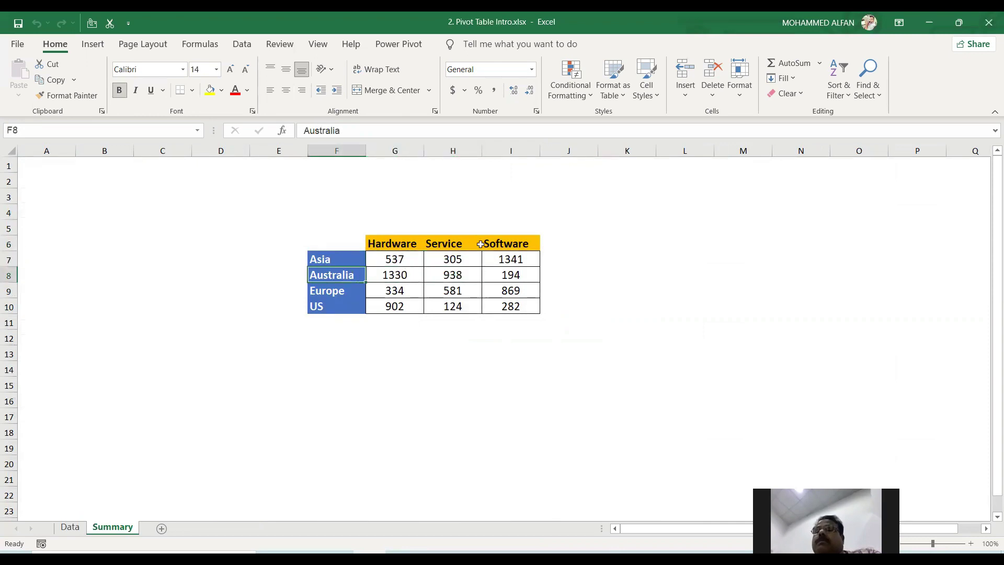
{"action": "left_click_drag", "start_coordinate": [513, 271], "coordinate": [510, 291]}
{"action": "left_click", "coordinate": [70, 527]}
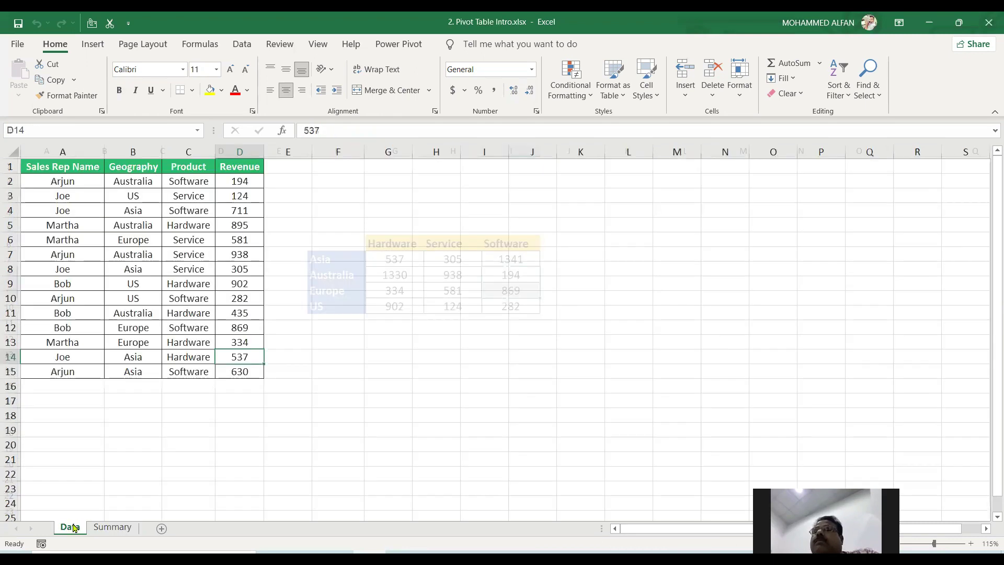
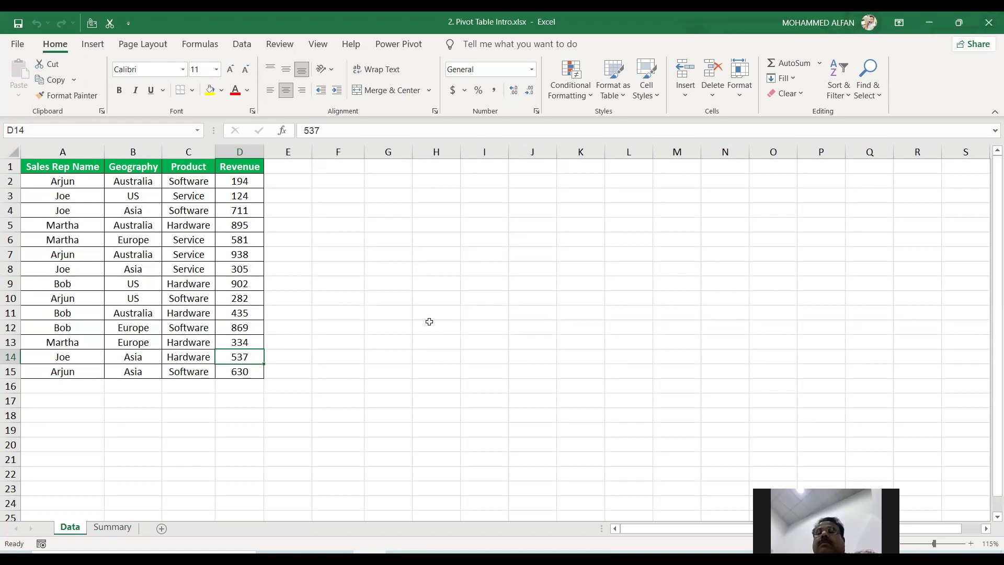
Review the Summary sheet's Hardware heading, Australia label and the intersecting revenue block G7:I10.
{"action": "left_click", "coordinate": [112, 527]}
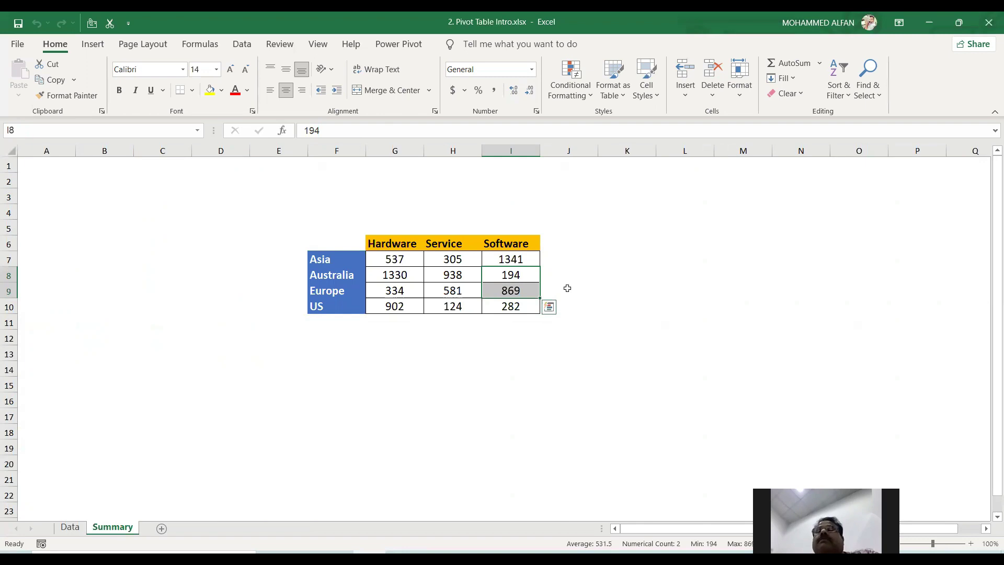
{"action": "left_click", "coordinate": [395, 244]}
{"action": "left_click", "coordinate": [332, 275]}
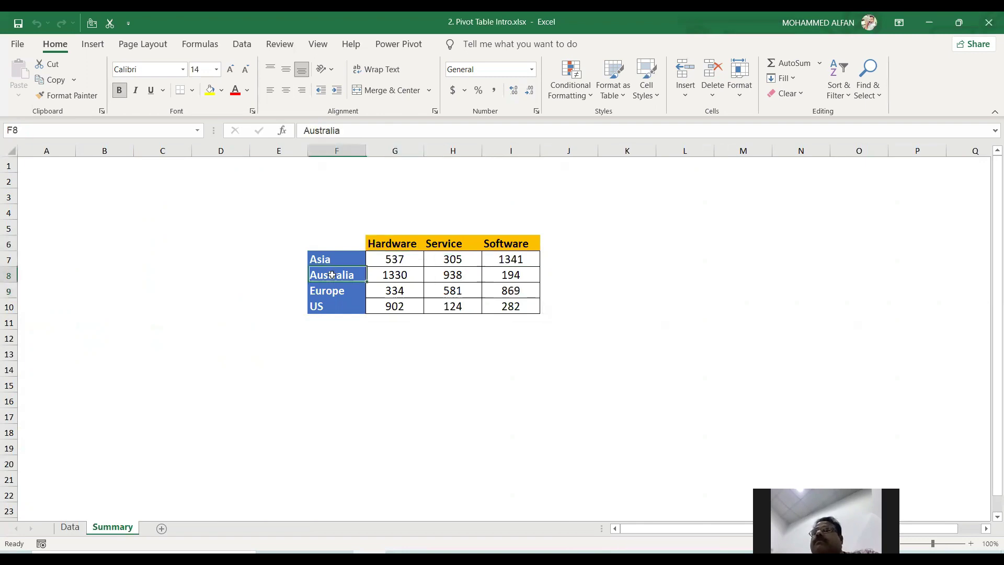
{"action": "left_click", "coordinate": [393, 246]}
{"action": "left_click_drag", "start_coordinate": [400, 260], "coordinate": [512, 307]}
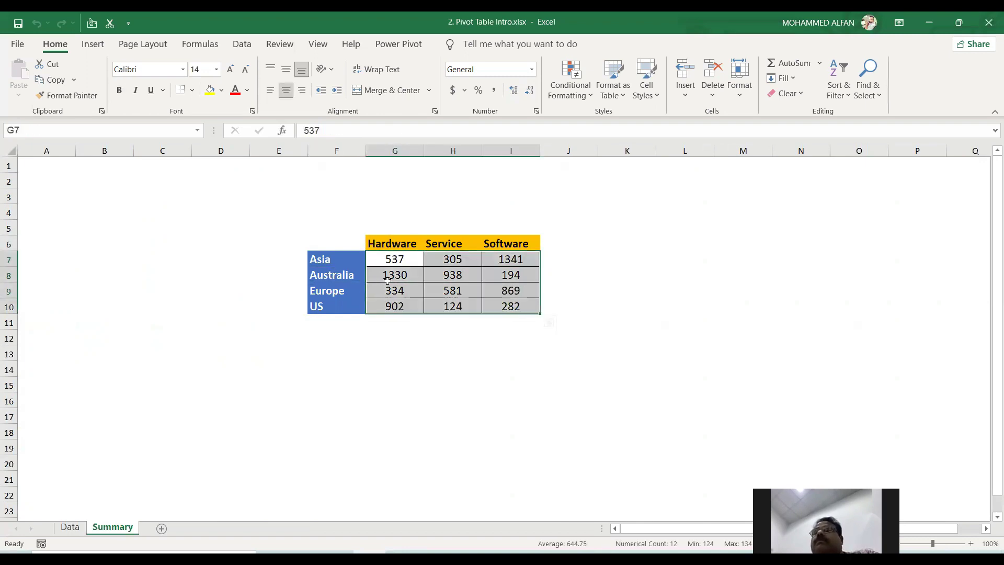
{"action": "left_click", "coordinate": [277, 412]}
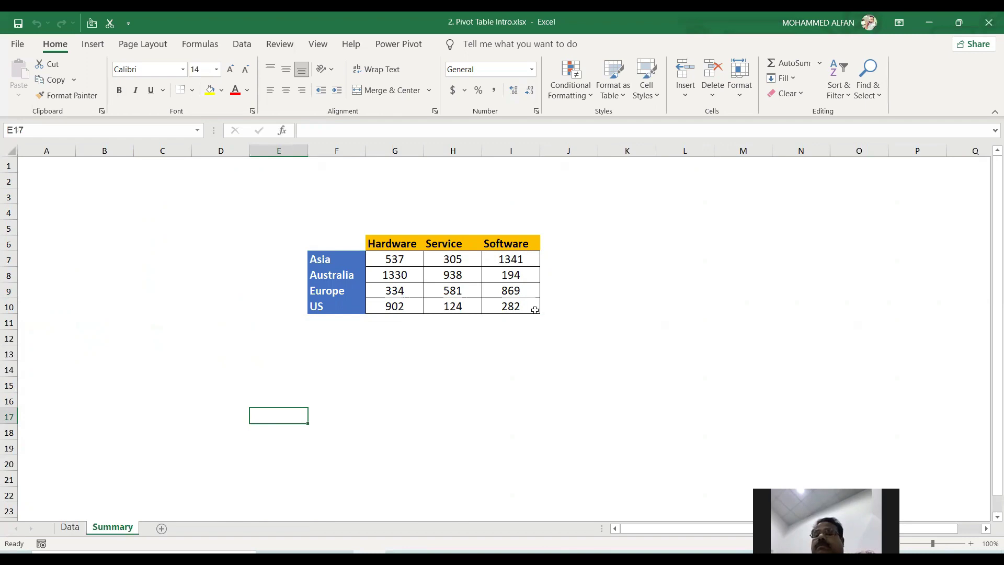
Examine the Product heading and the Australia Service pair in row 7 of the Data sheet.
{"action": "left_click", "coordinate": [71, 527]}
{"action": "left_click", "coordinate": [633, 340]}
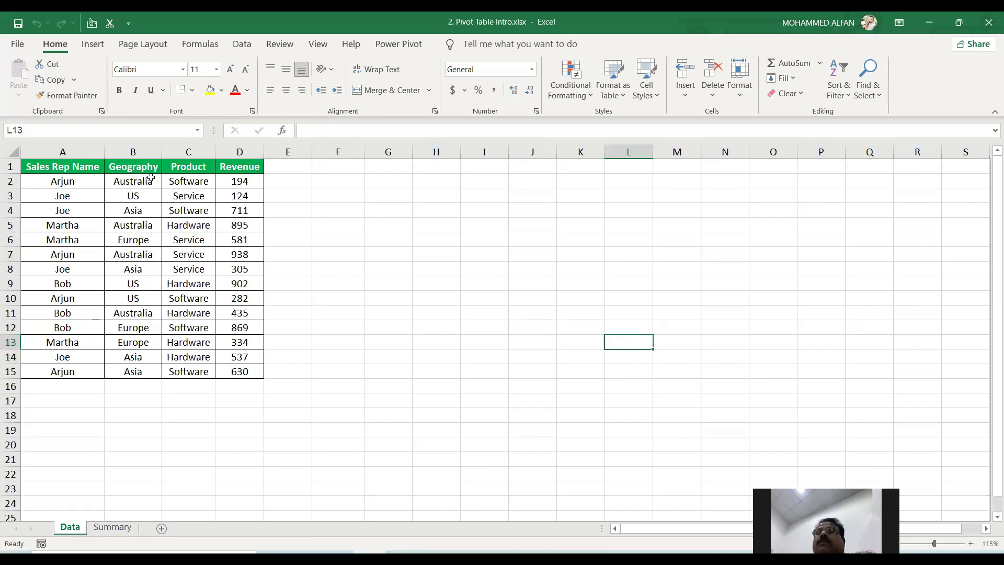
{"action": "left_click", "coordinate": [178, 166]}
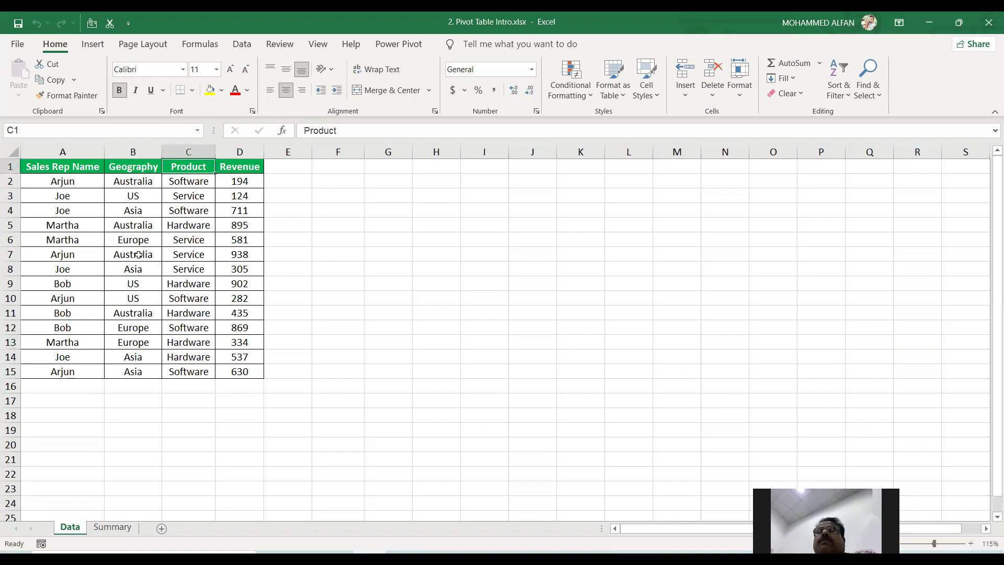
{"action": "left_click_drag", "start_coordinate": [138, 255], "coordinate": [181, 255]}
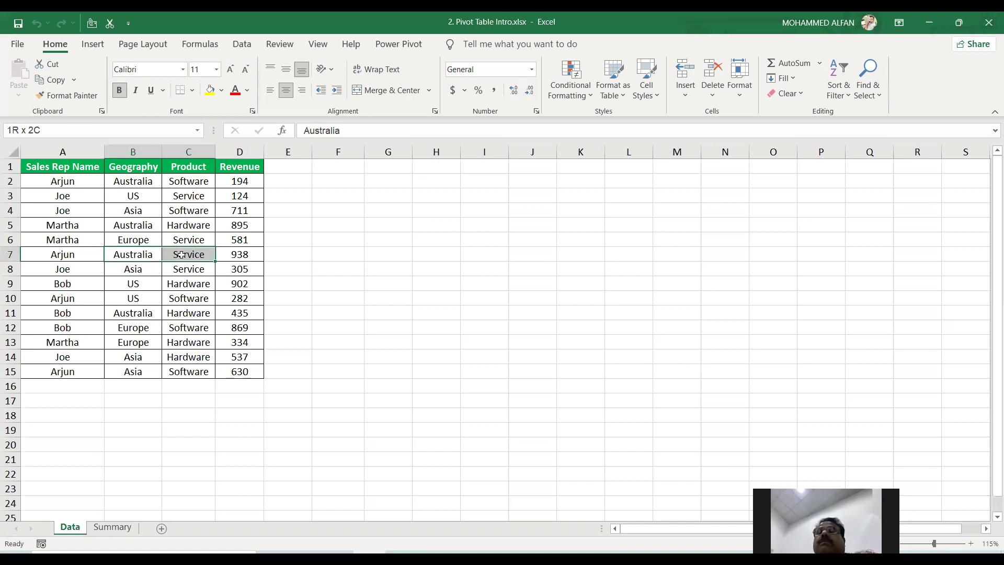
Merge and center cells H6:I6 on the Data sheet, and unmerge them again.
{"action": "left_click", "coordinate": [454, 238]}
{"action": "left_click", "coordinate": [461, 237]}
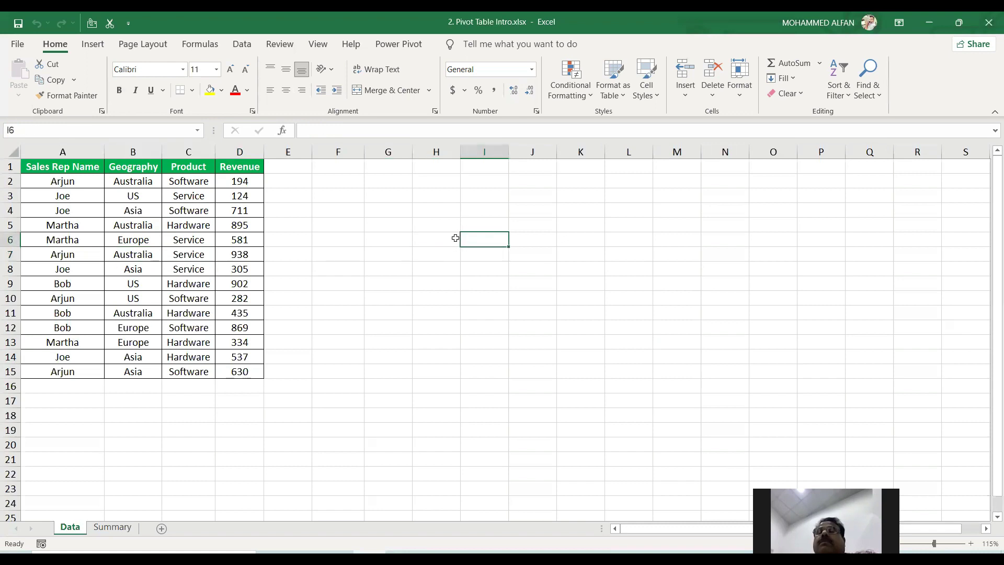
{"action": "left_click_drag", "start_coordinate": [446, 239], "coordinate": [480, 235]}
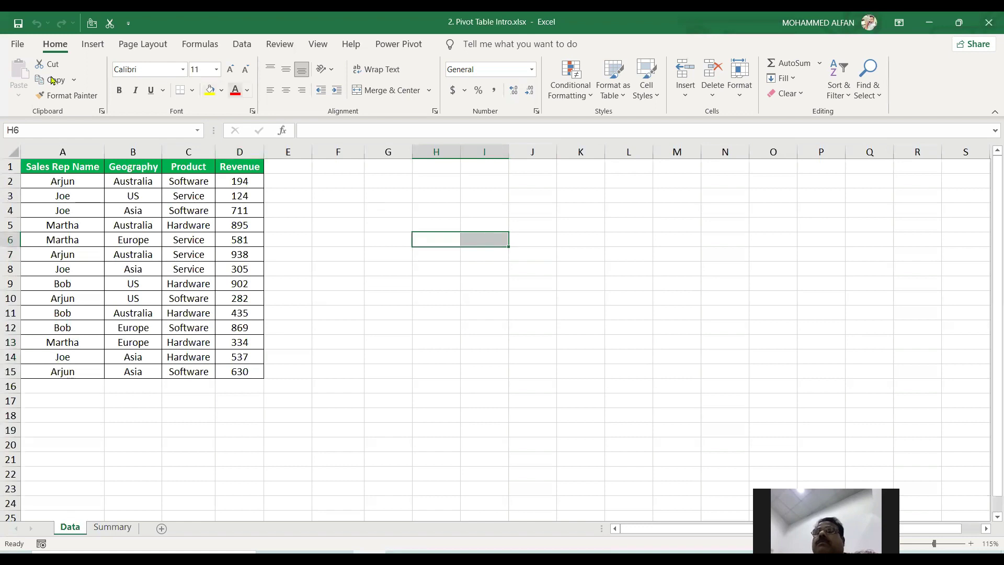
{"action": "left_click", "coordinate": [389, 90]}
{"action": "left_click", "coordinate": [527, 320]}
{"action": "left_click", "coordinate": [450, 236]}
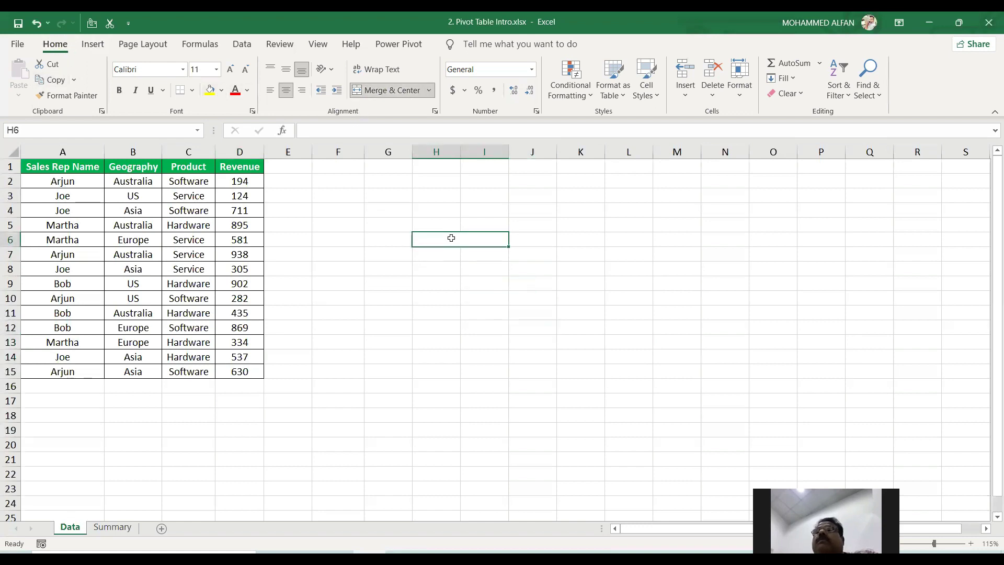
{"action": "left_click", "coordinate": [406, 91]}
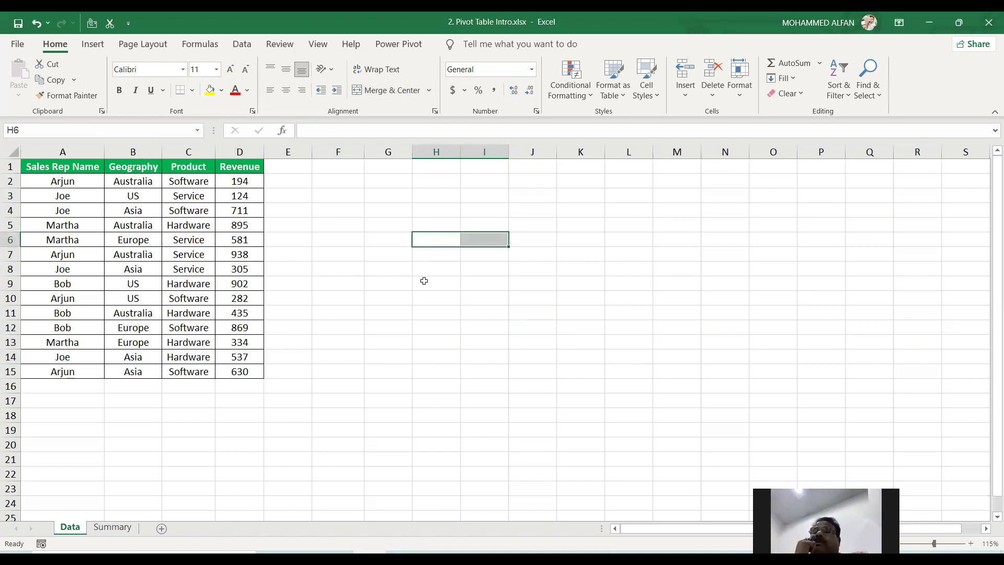
{"action": "left_click", "coordinate": [385, 324]}
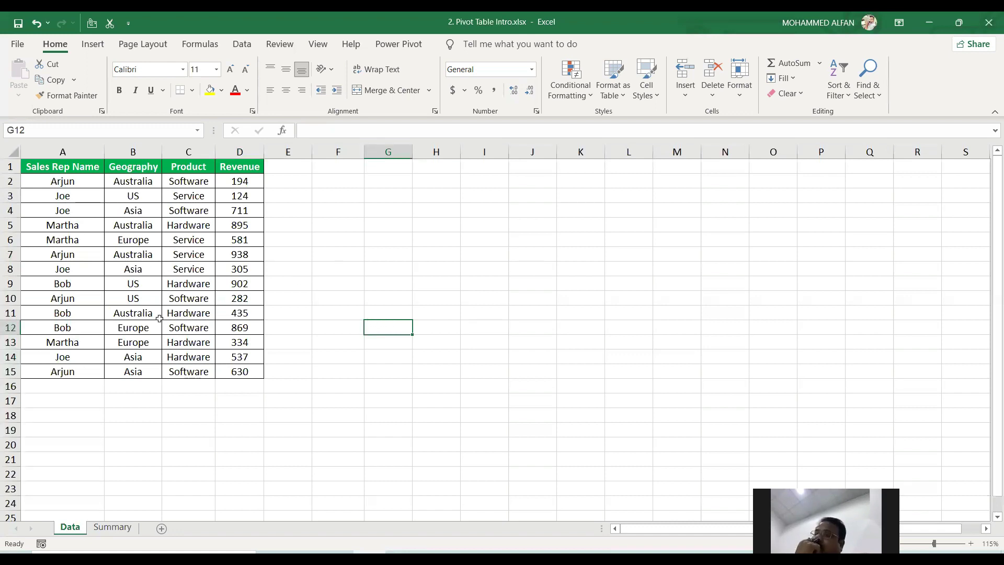
Convert the sales data range A1:D15 on the Data sheet into a table with headers.
{"action": "left_click", "coordinate": [120, 254]}
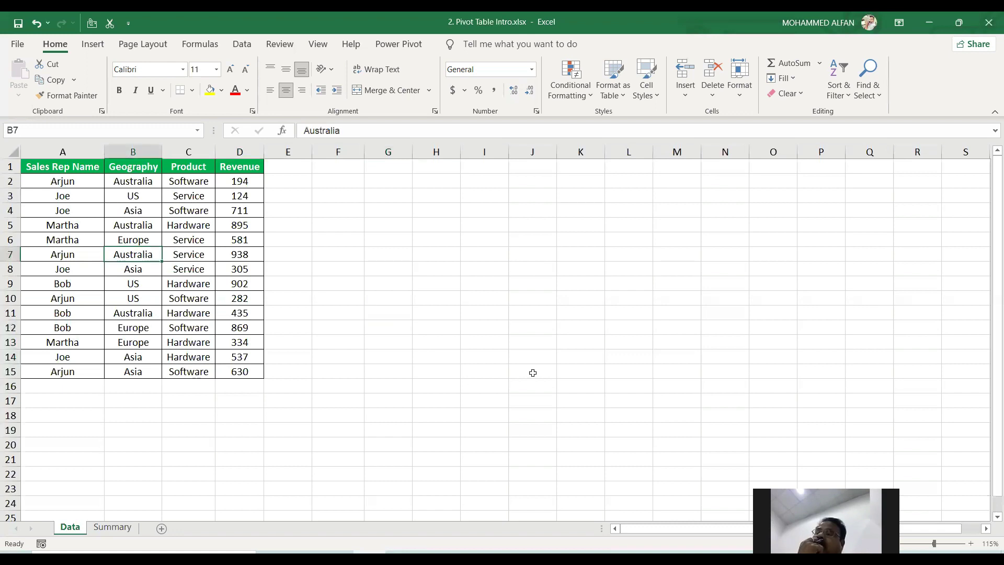
{"action": "left_click", "coordinate": [95, 47]}
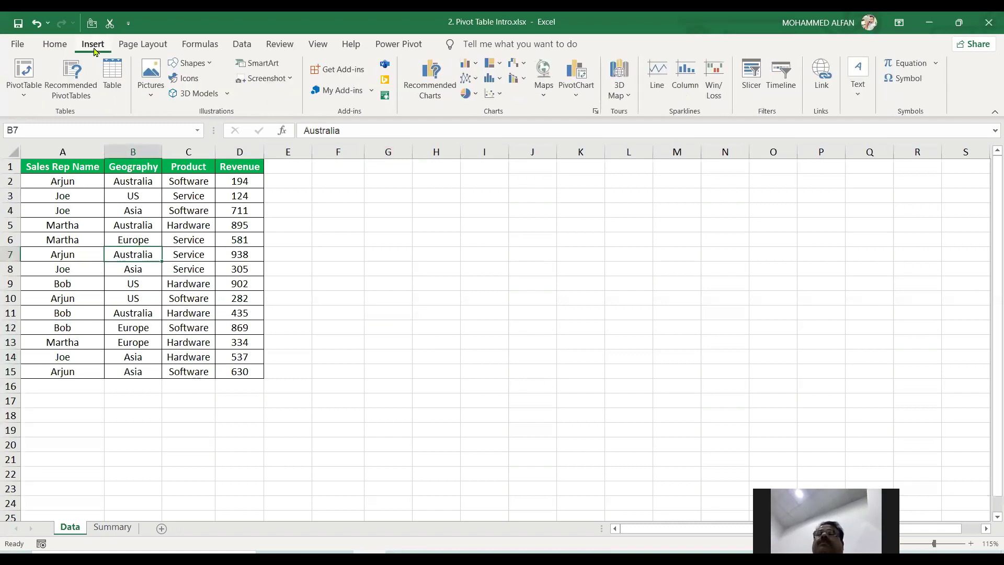
{"action": "left_click", "coordinate": [112, 86]}
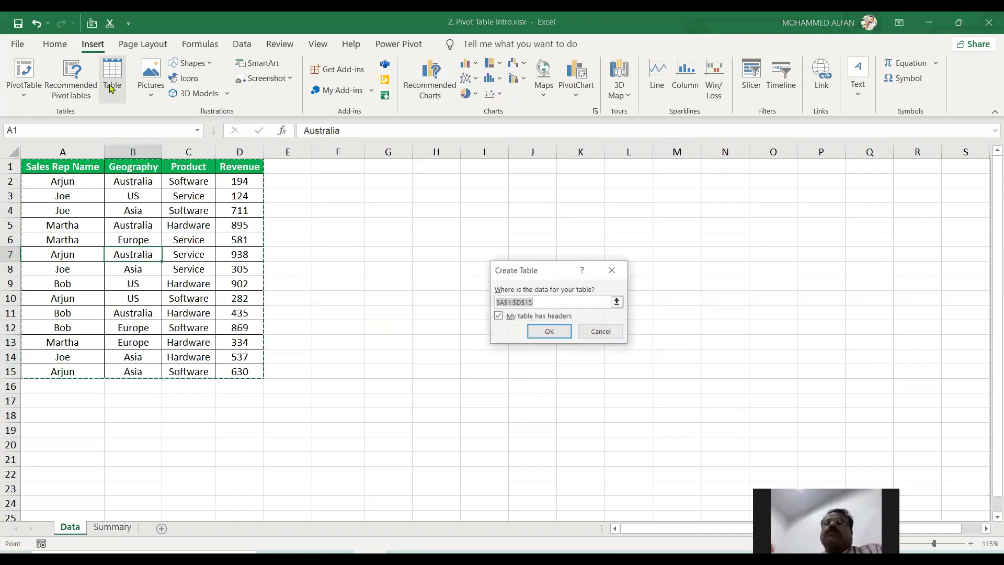
{"action": "left_click", "coordinate": [544, 328]}
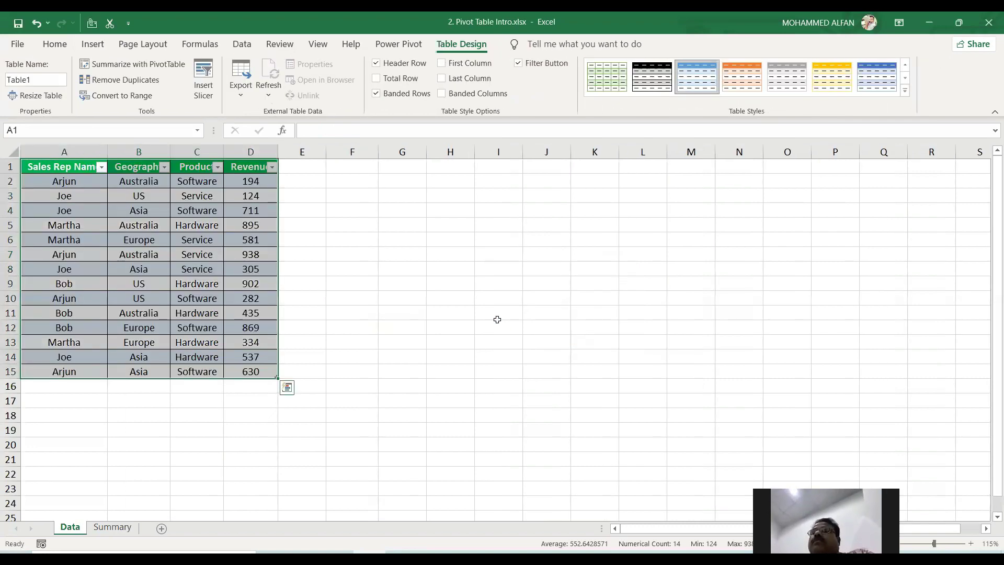
Rename the sales data table as Canada.
{"action": "left_click", "coordinate": [44, 78]}
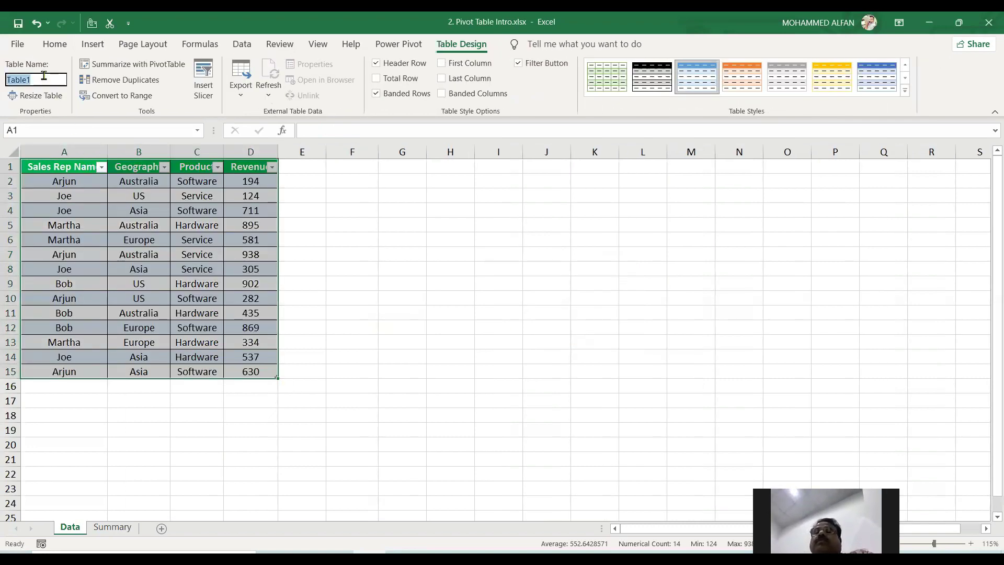
{"action": "type", "text": "Canada"}
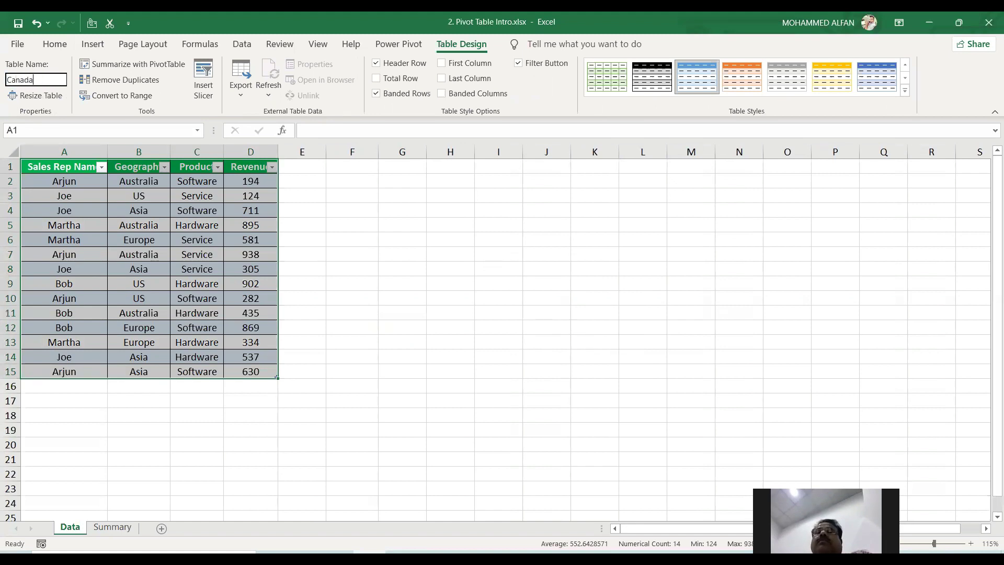
{"action": "key", "text": "Return"}
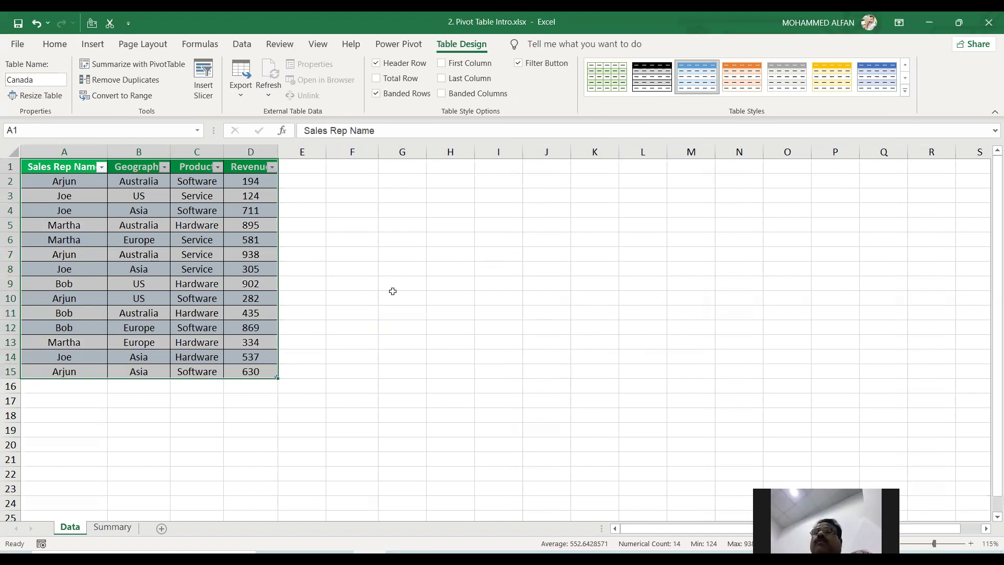
{"action": "left_click", "coordinate": [572, 322]}
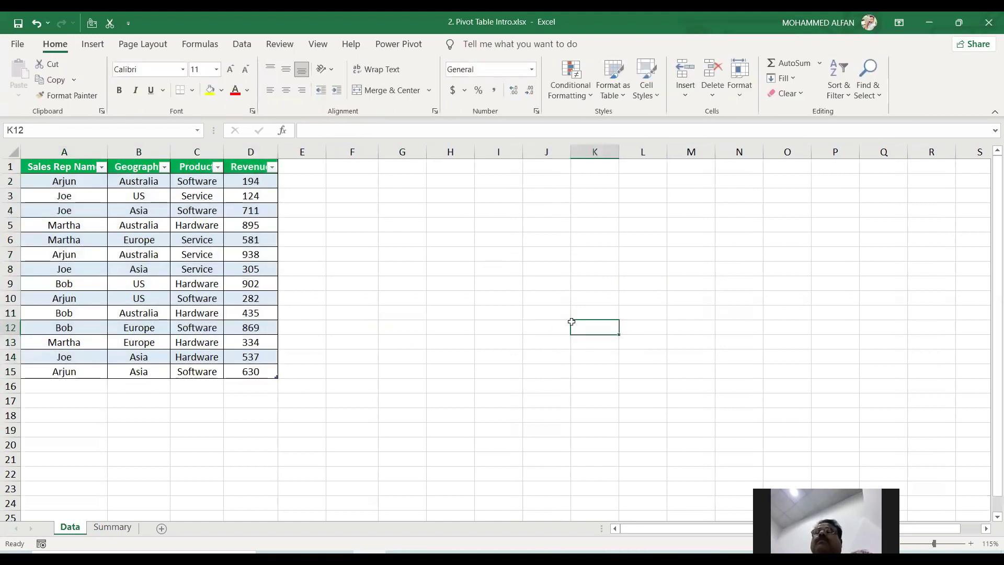
Turn on the total row of the Canada table, and turn it off again.
{"action": "left_click", "coordinate": [188, 239]}
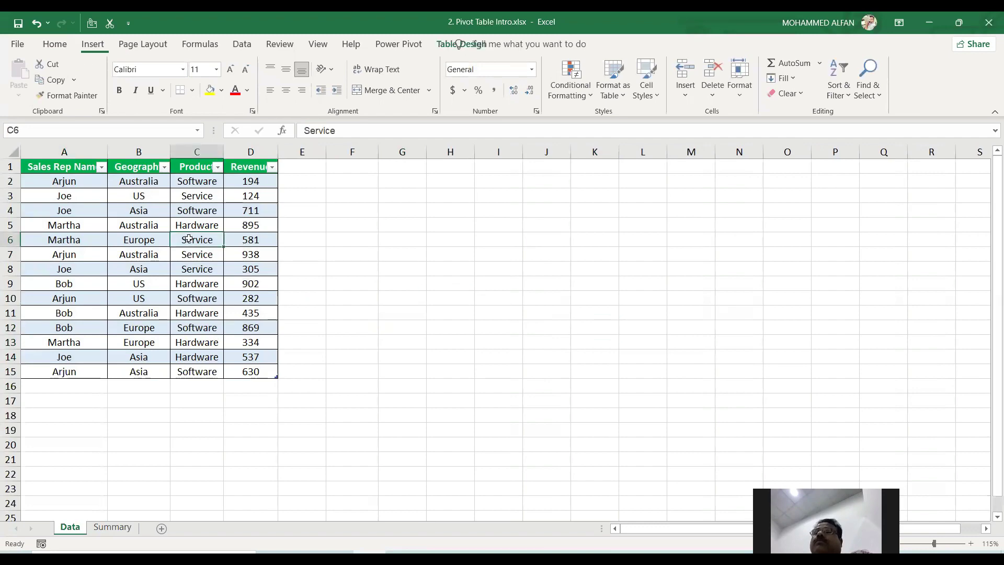
{"action": "left_click", "coordinate": [443, 332]}
{"action": "left_click", "coordinate": [175, 251]}
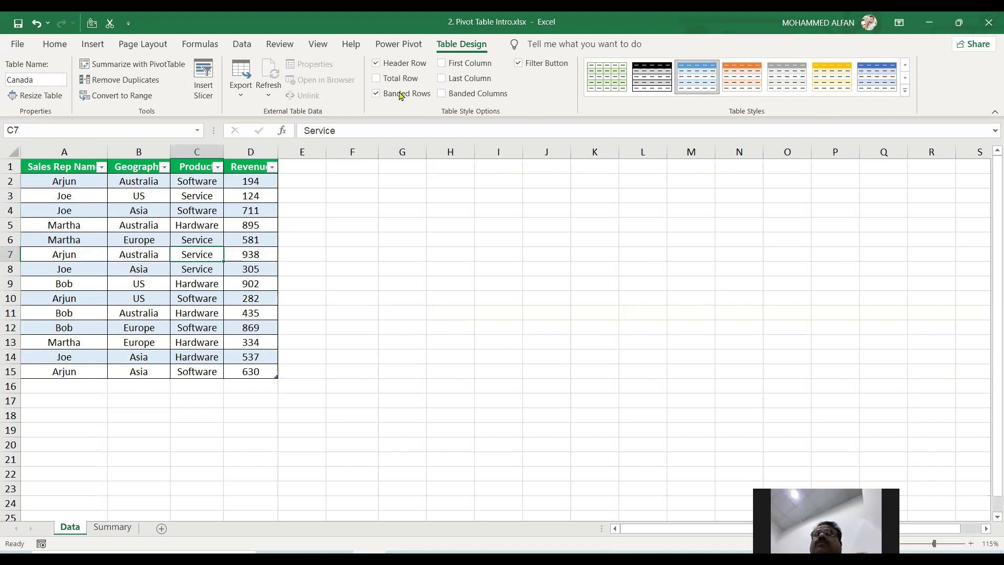
{"action": "left_click", "coordinate": [258, 383]}
{"action": "left_click", "coordinate": [207, 237]}
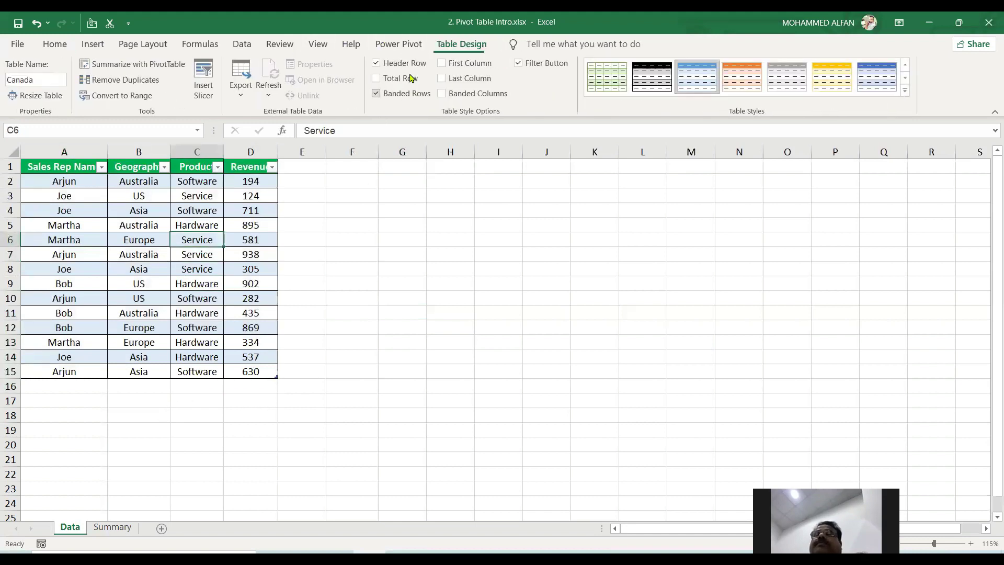
{"action": "left_click", "coordinate": [410, 78]}
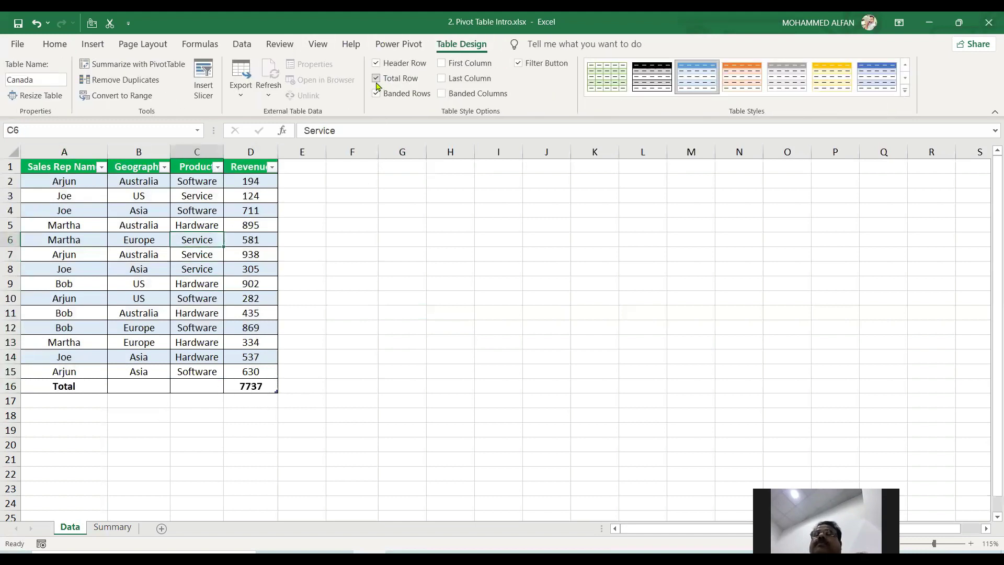
{"action": "left_click", "coordinate": [375, 78]}
{"action": "left_click", "coordinate": [352, 283]}
Start a PivotTable that uses the Canada table as its source.
{"action": "left_click", "coordinate": [236, 255]}
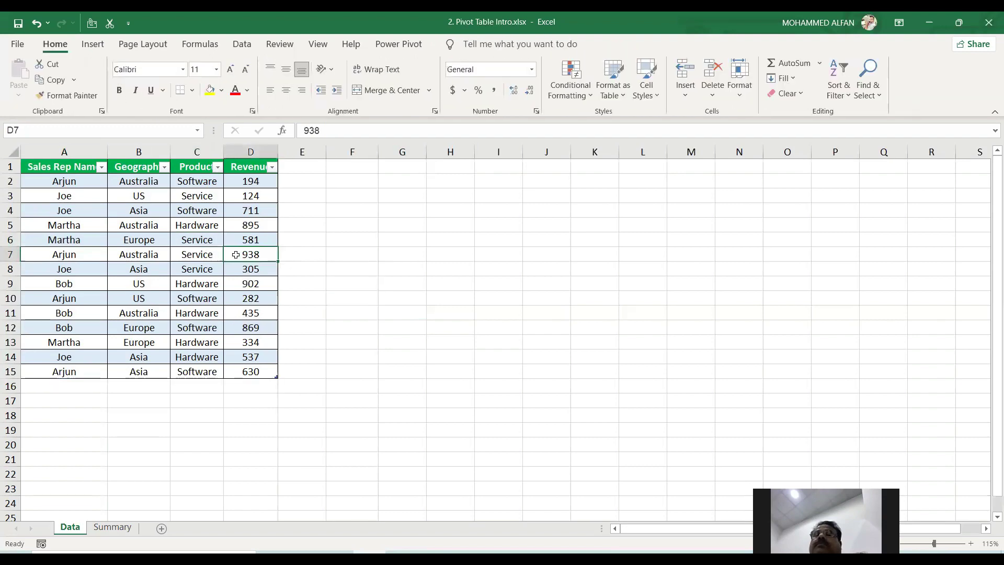
{"action": "left_click", "coordinate": [92, 45]}
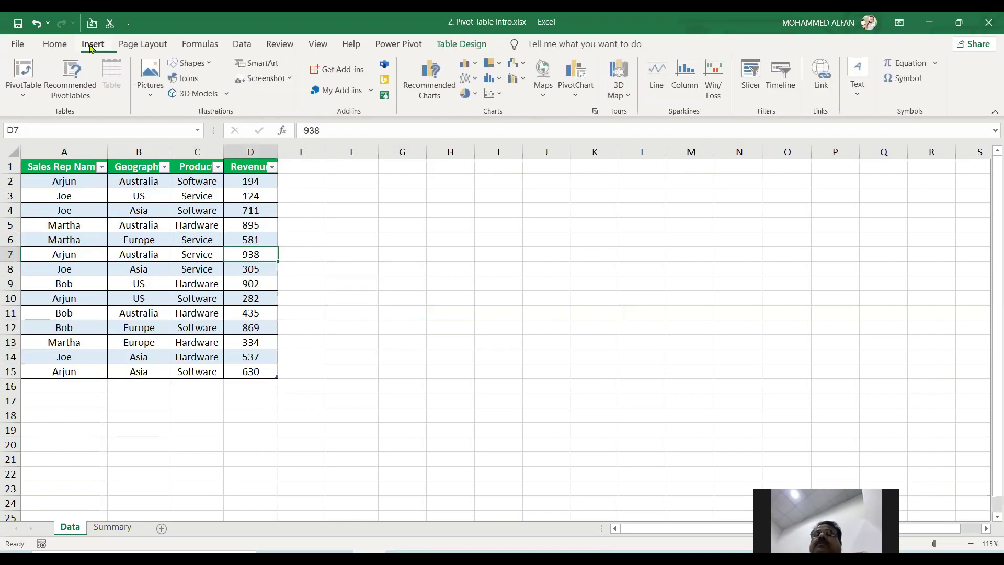
{"action": "left_click", "coordinate": [21, 79]}
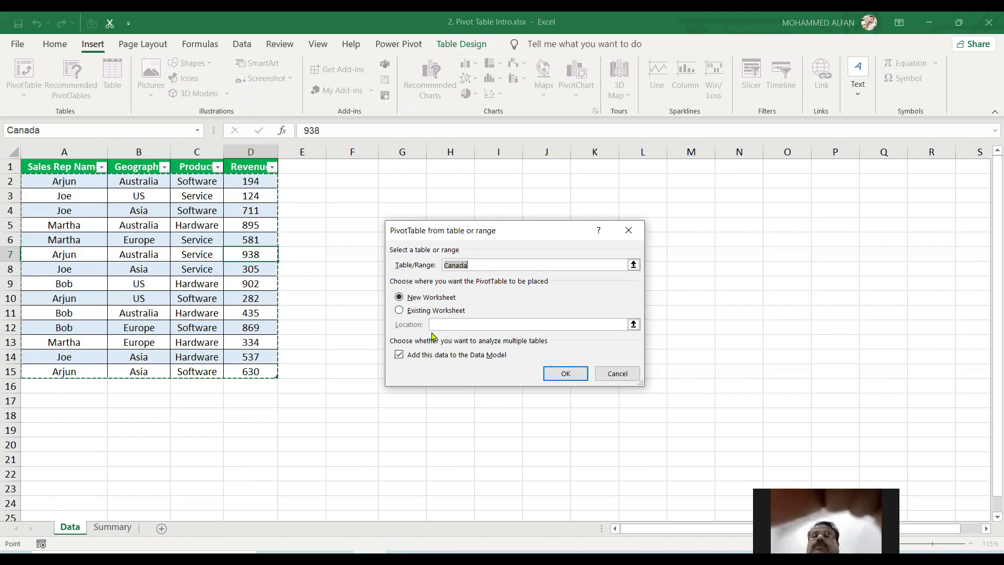
Try placing the PivotTable on the existing worksheet at Data!$E$4, and set the placement back to a new worksheet.
{"action": "left_click", "coordinate": [399, 312]}
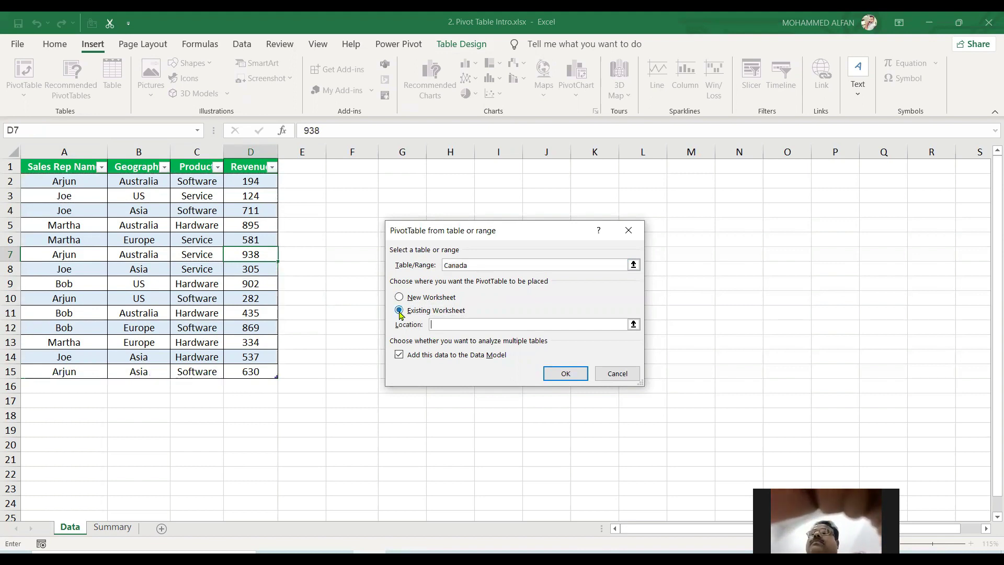
{"action": "left_click", "coordinate": [634, 325]}
{"action": "left_click", "coordinate": [318, 205]}
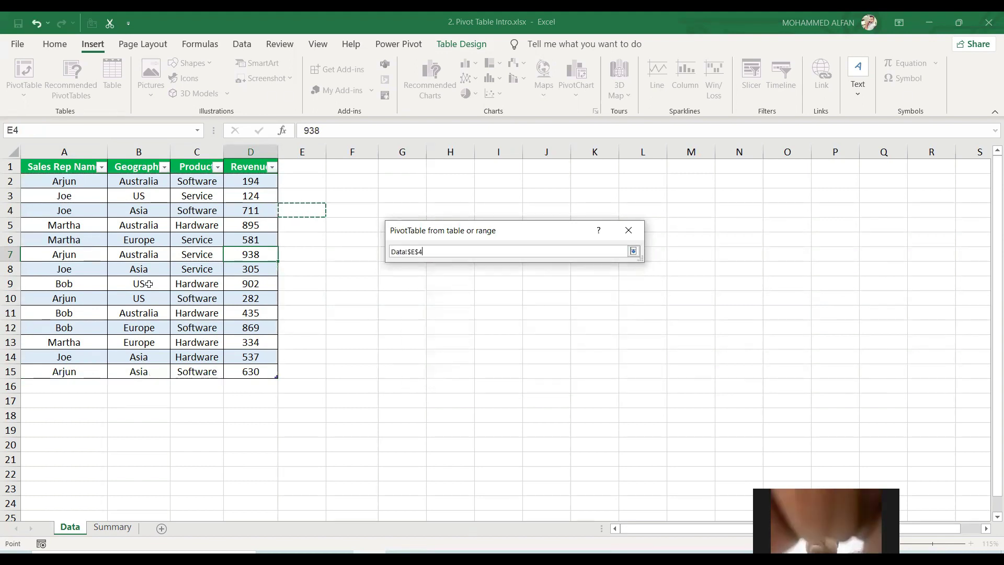
{"action": "left_click", "coordinate": [633, 252]}
{"action": "left_click", "coordinate": [424, 299]}
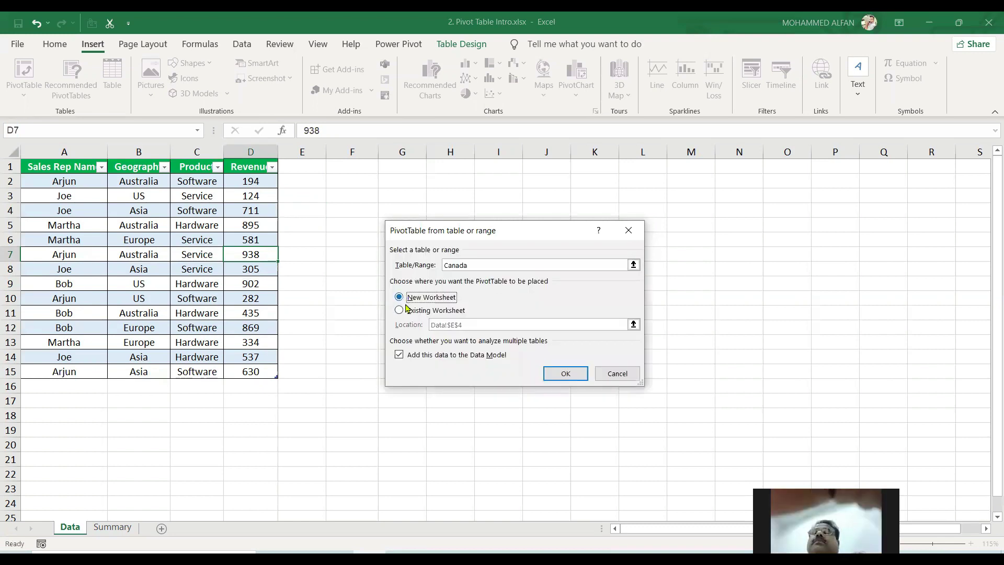
Create the PivotTable on a new worksheet without adding the data to the Data Model.
{"action": "left_click", "coordinate": [399, 354]}
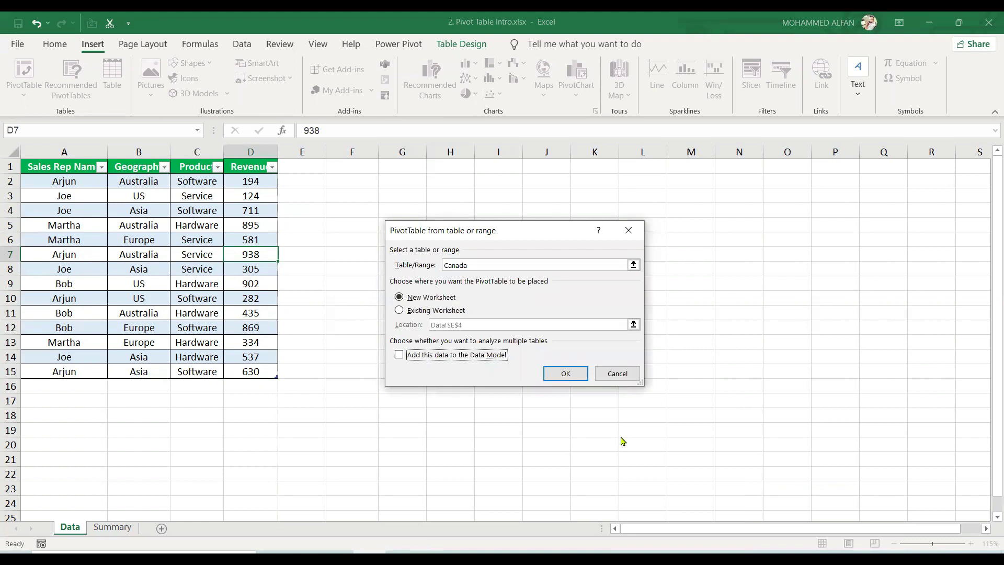
{"action": "left_click", "coordinate": [560, 376]}
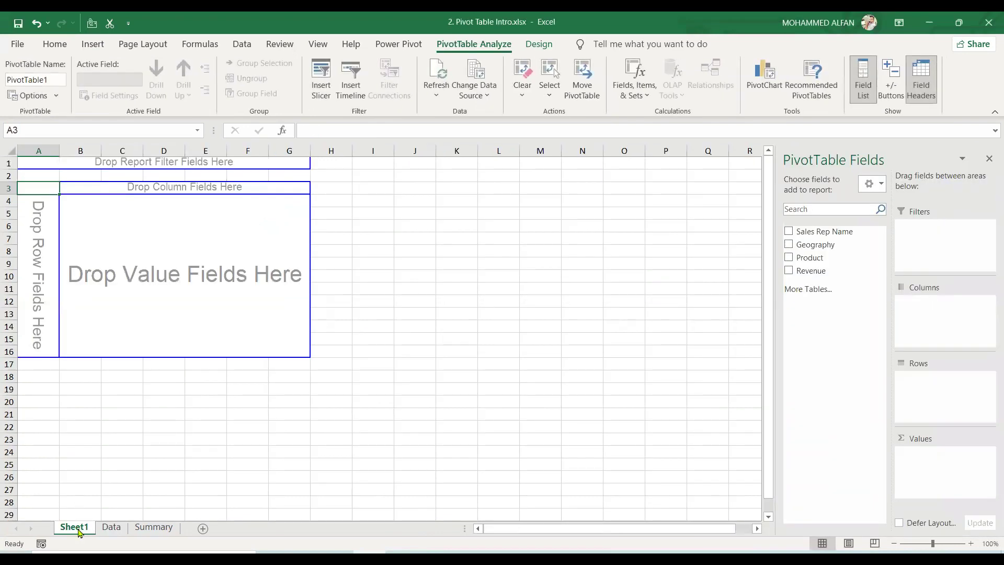
View the Data sheet and the Summary sheet, and return to the empty pivot table on Sheet1.
{"action": "left_click", "coordinate": [110, 528]}
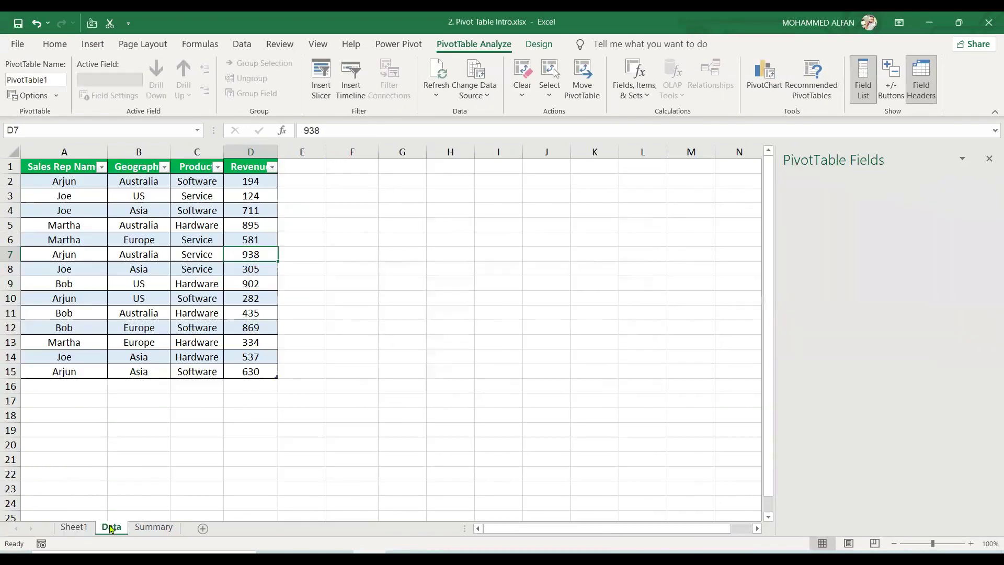
{"action": "left_click", "coordinate": [157, 529]}
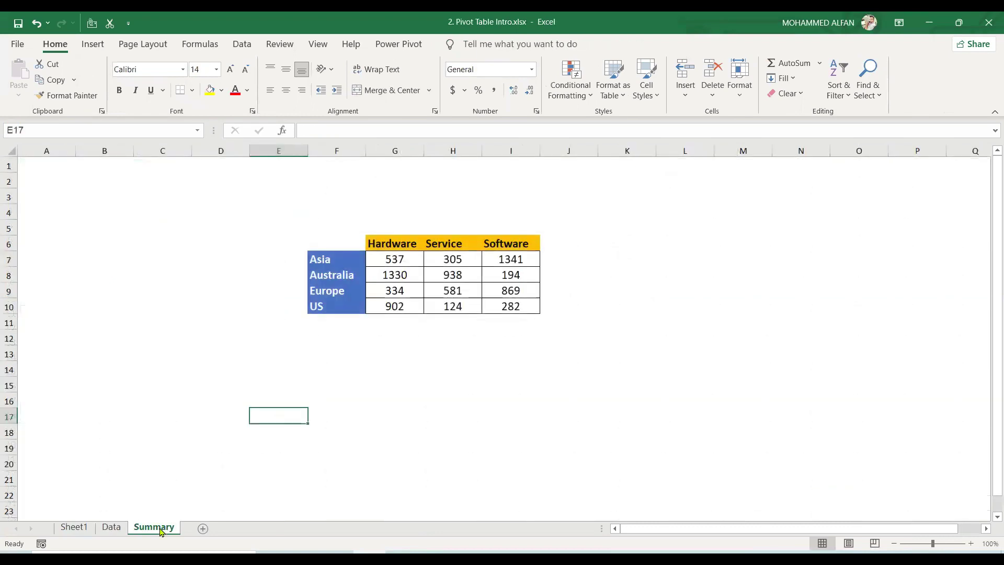
{"action": "left_click", "coordinate": [82, 528]}
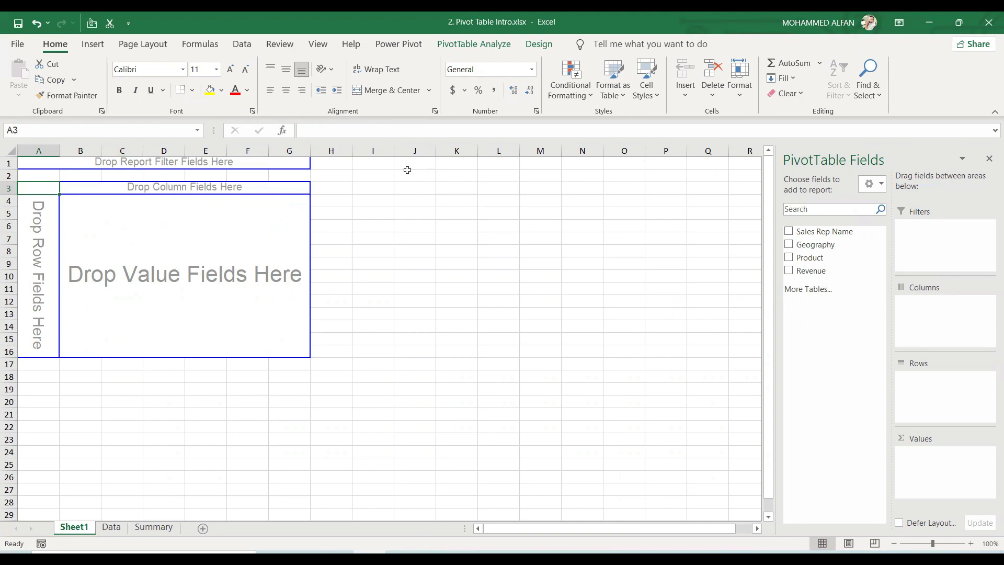
Turn off the Classic PivotTable layout in the pivot table's display options.
{"action": "right_click", "coordinate": [121, 226]}
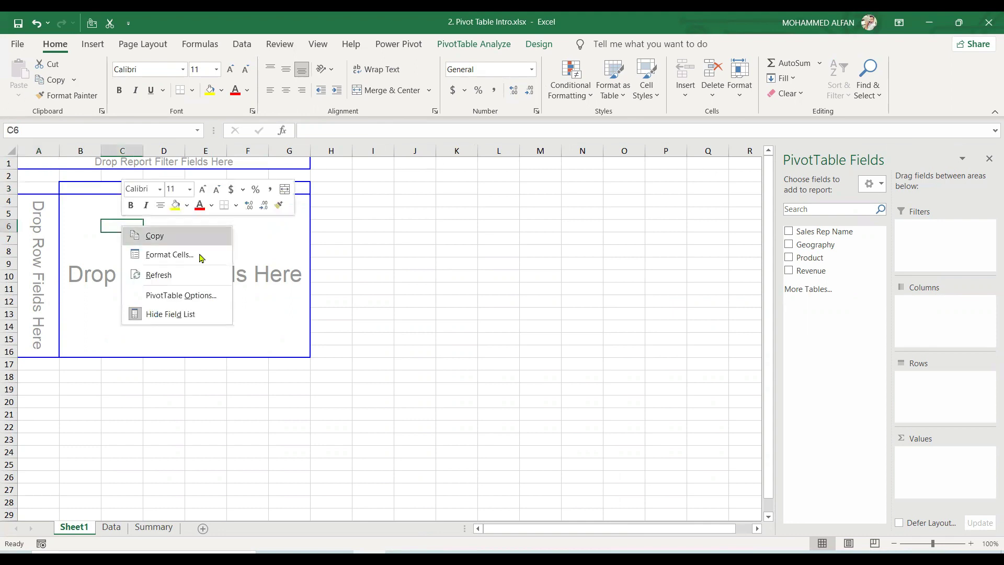
{"action": "left_click", "coordinate": [196, 294]}
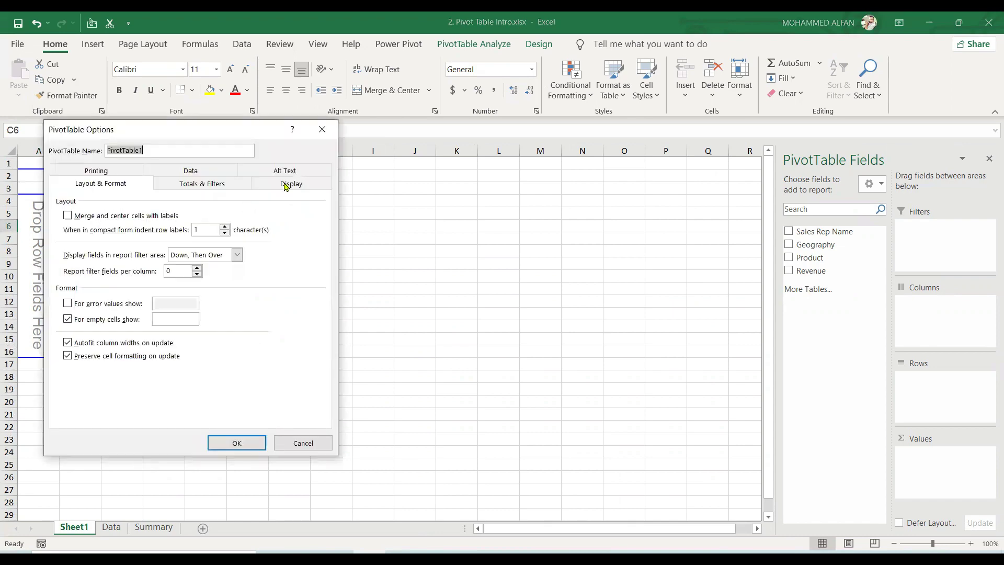
{"action": "left_click", "coordinate": [288, 184]}
{"action": "left_click", "coordinate": [69, 286]}
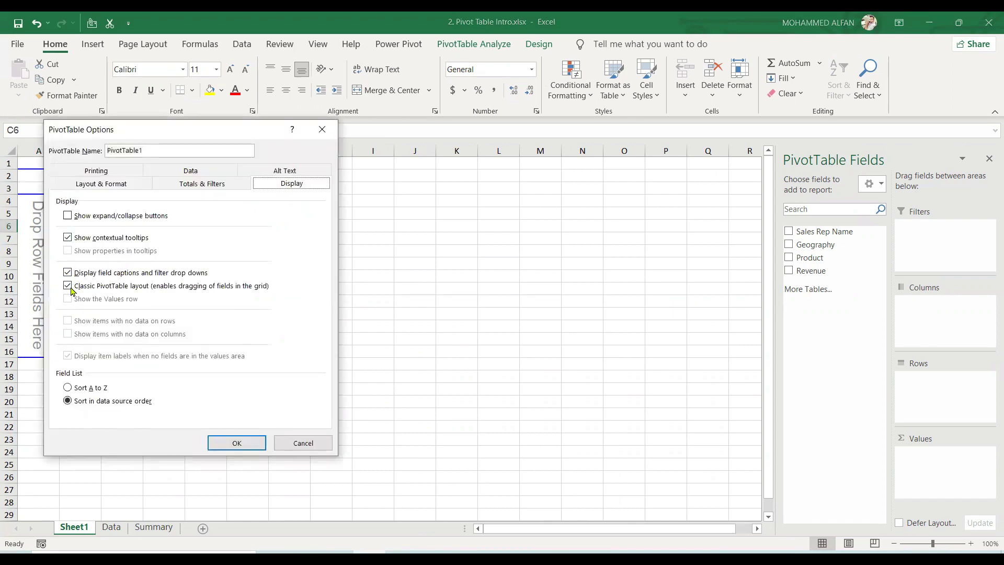
{"action": "left_click", "coordinate": [236, 442]}
{"action": "left_click", "coordinate": [399, 380]}
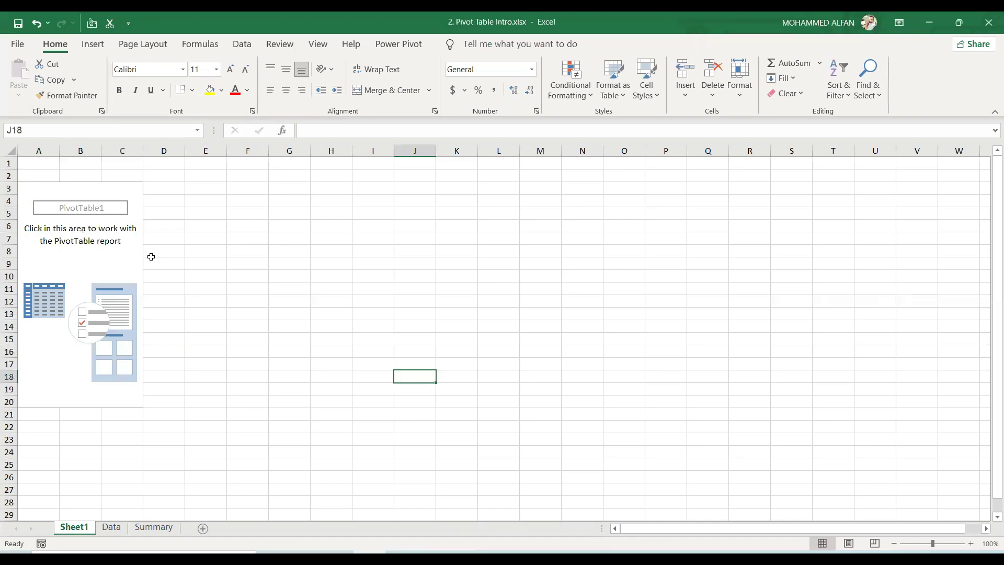
Turn the Classic PivotTable layout back on in the pivot table's display options and reselect the pivot area.
{"action": "right_click", "coordinate": [110, 250]}
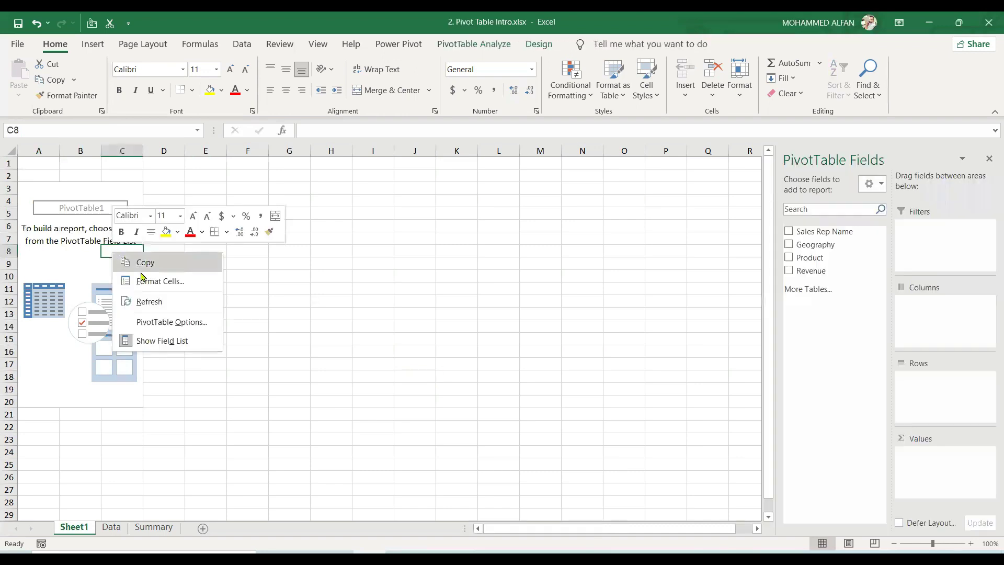
{"action": "left_click", "coordinate": [177, 326]}
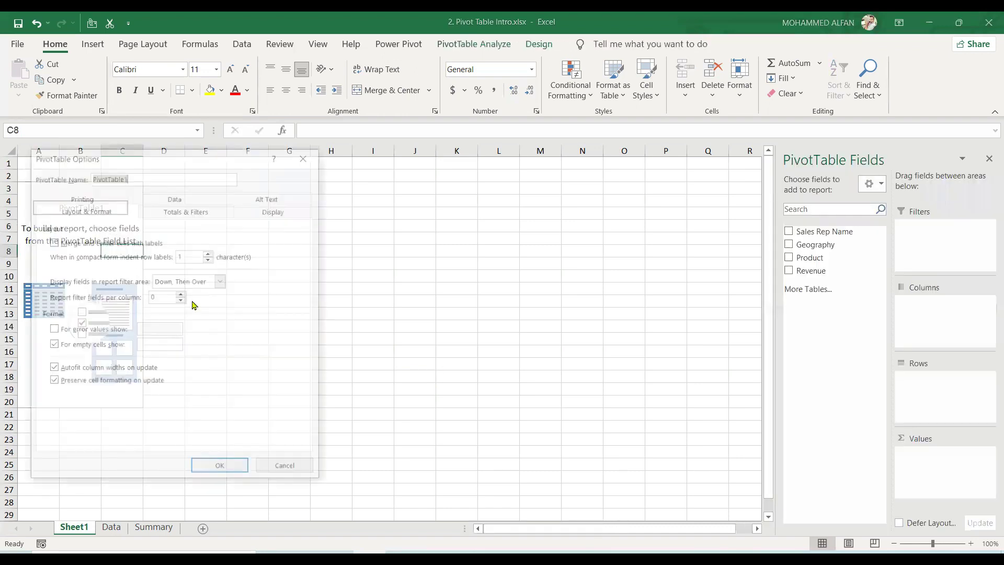
{"action": "left_click", "coordinate": [278, 210]}
{"action": "left_click", "coordinate": [52, 312]}
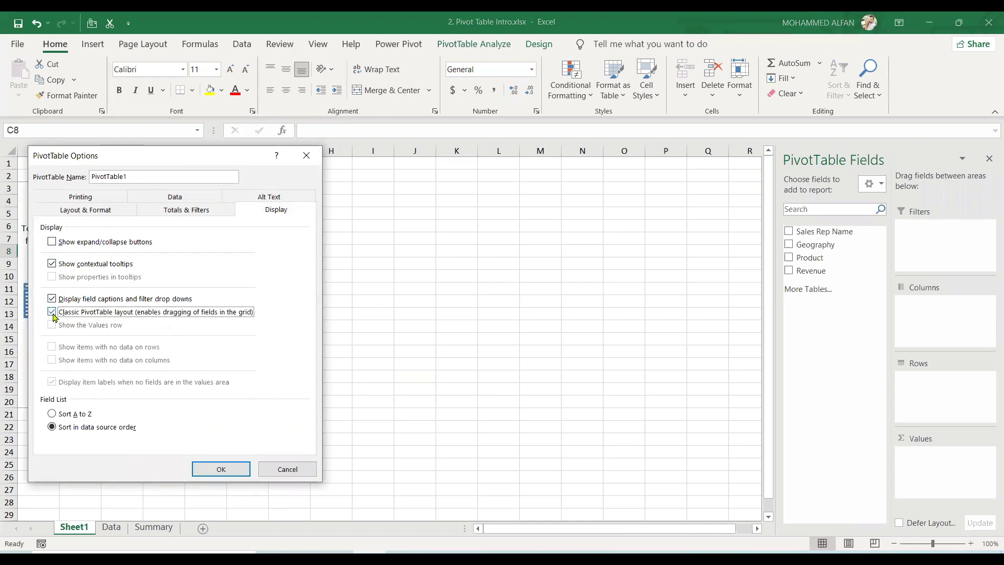
{"action": "left_click", "coordinate": [217, 469]}
{"action": "left_click", "coordinate": [447, 334]}
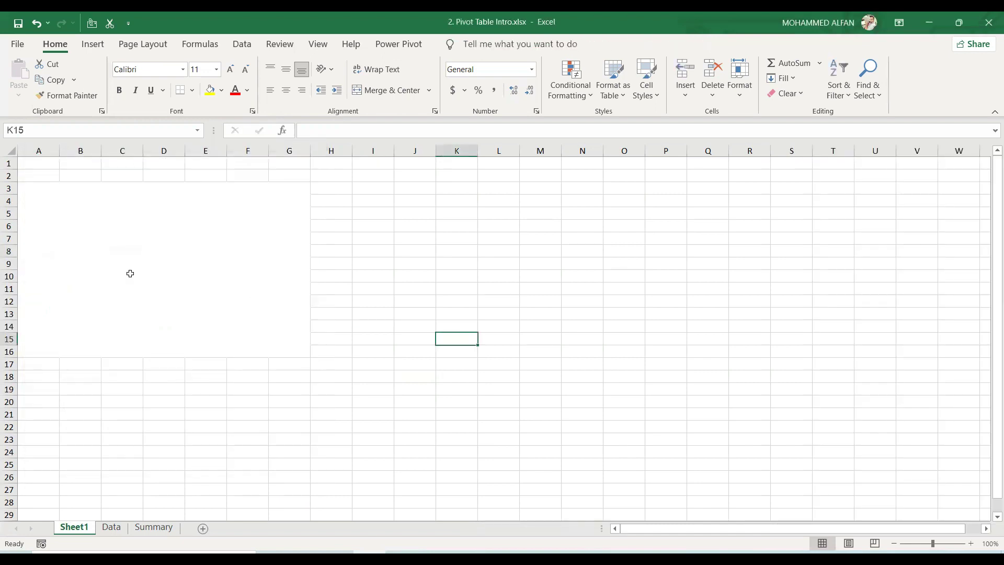
{"action": "left_click", "coordinate": [130, 274]}
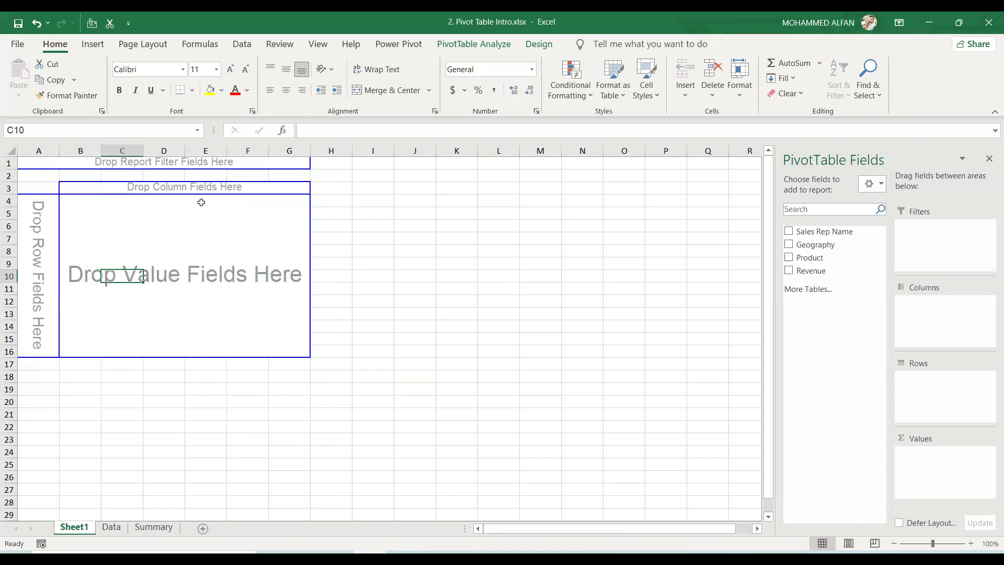
Examine the geography labels in F7:F10 and the product headings in G6:I6 on the Summary sheet.
{"action": "left_click", "coordinate": [153, 527]}
{"action": "left_click_drag", "start_coordinate": [330, 259], "coordinate": [341, 307]}
{"action": "left_click_drag", "start_coordinate": [390, 243], "coordinate": [519, 244]}
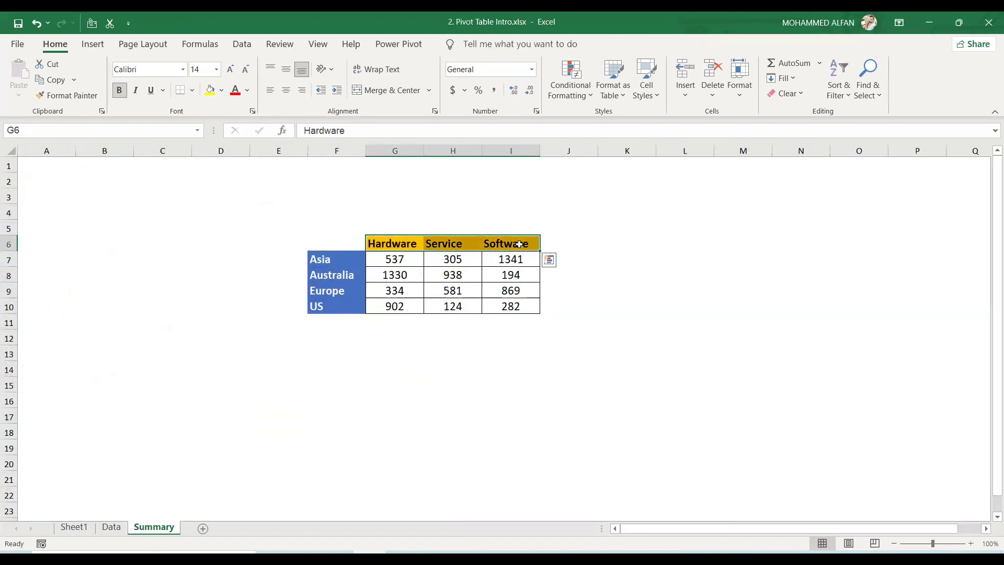
{"action": "left_click", "coordinate": [460, 321]}
{"action": "left_click_drag", "start_coordinate": [333, 258], "coordinate": [338, 307]}
{"action": "left_click", "coordinate": [338, 151]}
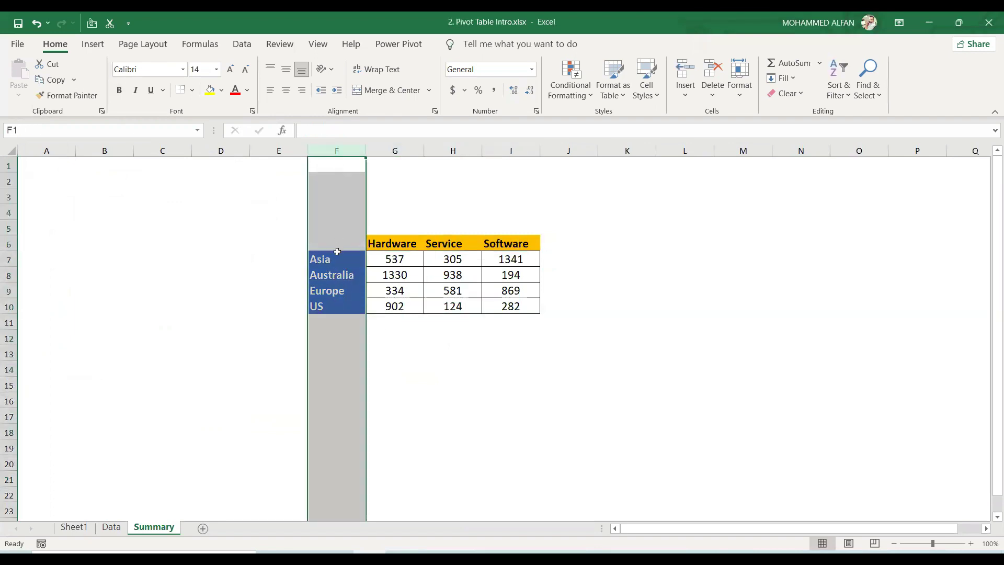
{"action": "left_click_drag", "start_coordinate": [336, 252], "coordinate": [334, 307]}
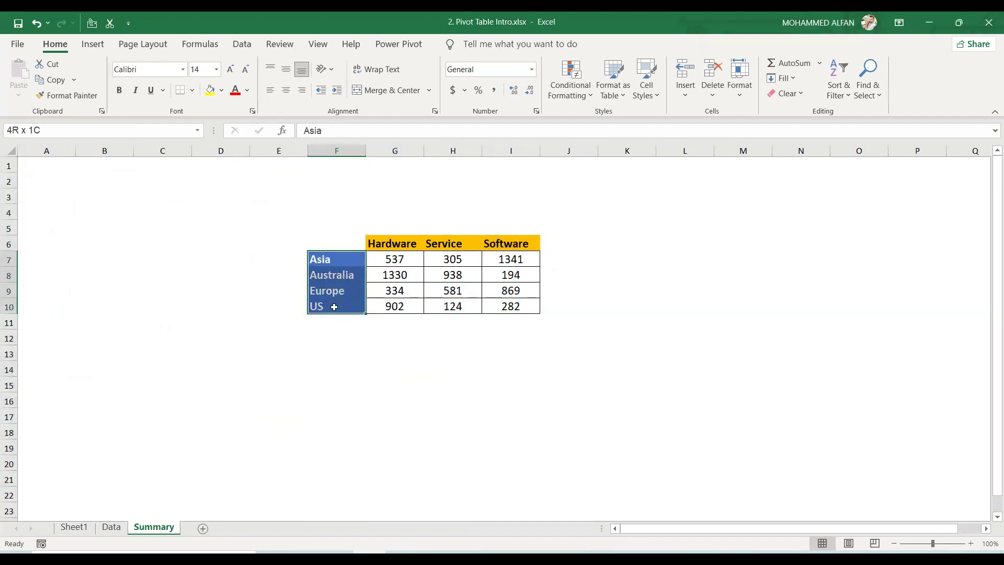
Examine columns F and G and the product headings in G6:I6 on the Summary sheet.
{"action": "left_click", "coordinate": [335, 151]}
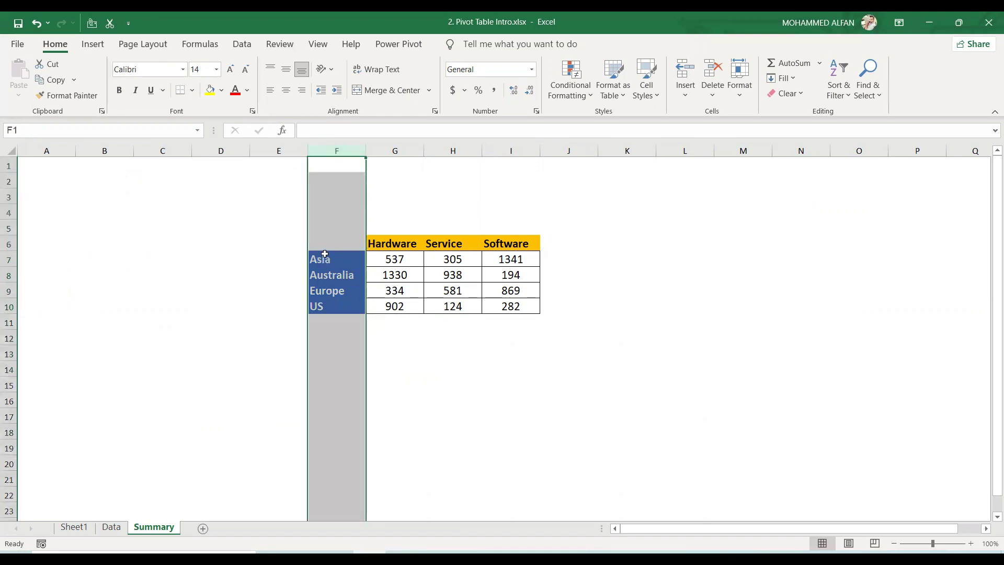
{"action": "left_click_drag", "start_coordinate": [324, 257], "coordinate": [330, 305]}
{"action": "left_click_drag", "start_coordinate": [336, 152], "coordinate": [815, 152]}
{"action": "left_click", "coordinate": [732, 180]}
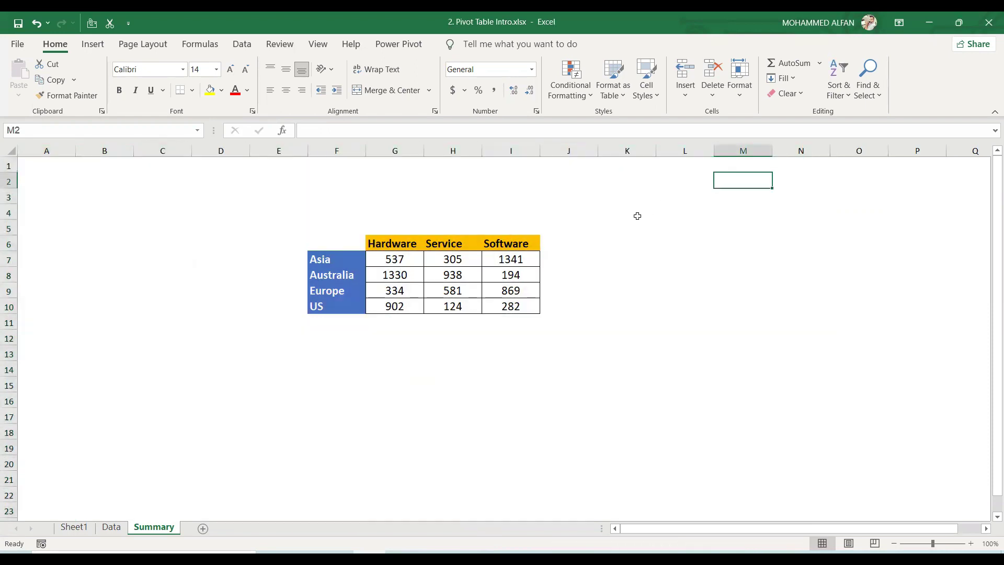
{"action": "left_click", "coordinate": [396, 150]}
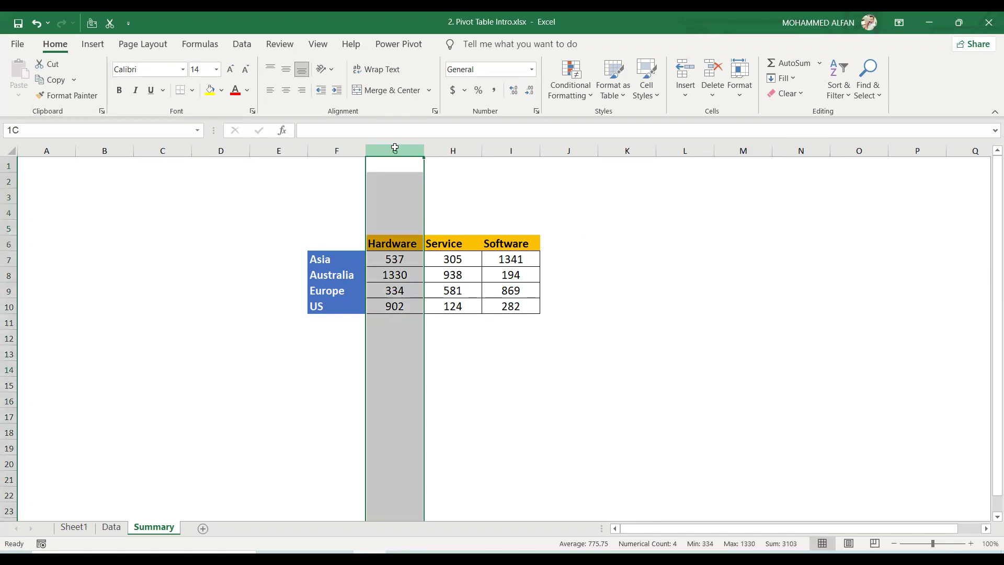
{"action": "left_click", "coordinate": [397, 241]}
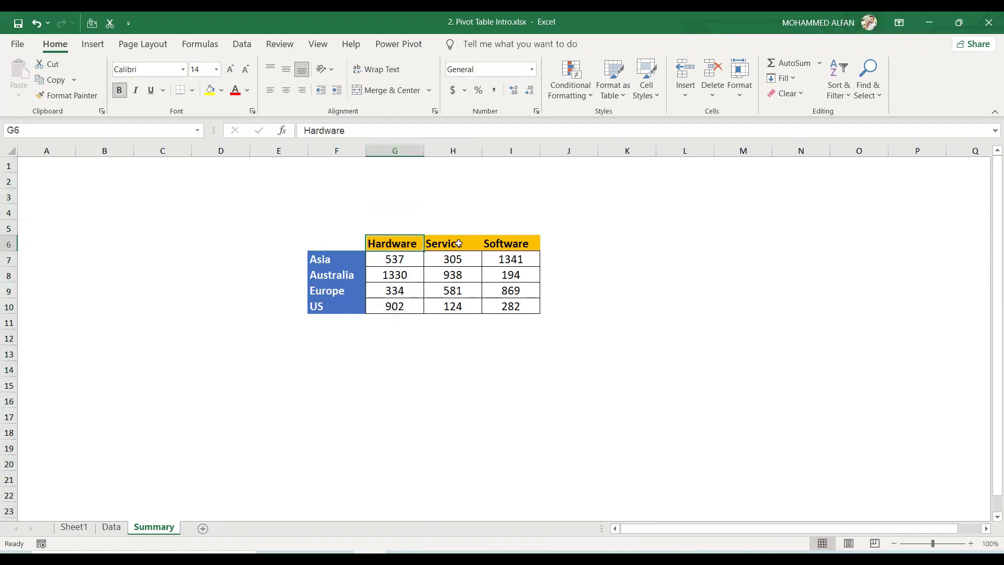
{"action": "left_click", "coordinate": [459, 243]}
{"action": "left_click", "coordinate": [518, 244]}
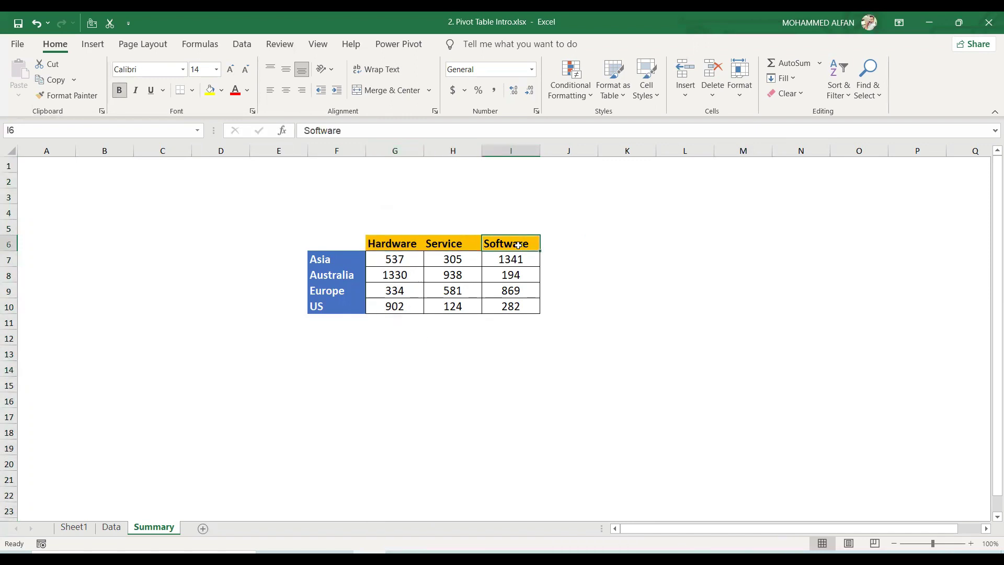
{"action": "left_click", "coordinate": [390, 242]}
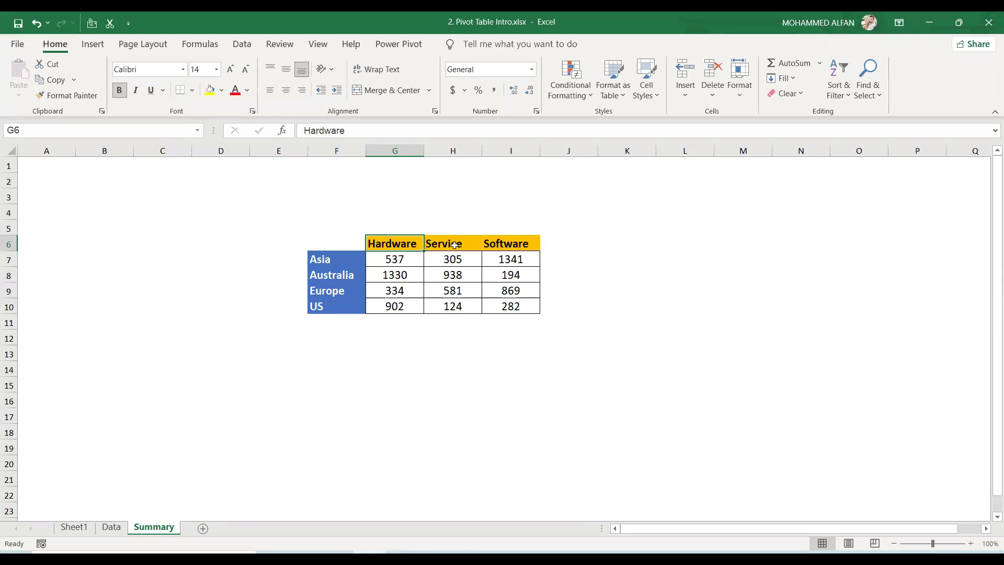
{"action": "left_click", "coordinate": [456, 241]}
{"action": "left_click", "coordinate": [511, 245]}
{"action": "left_click", "coordinate": [405, 245]}
{"action": "left_click", "coordinate": [449, 245]}
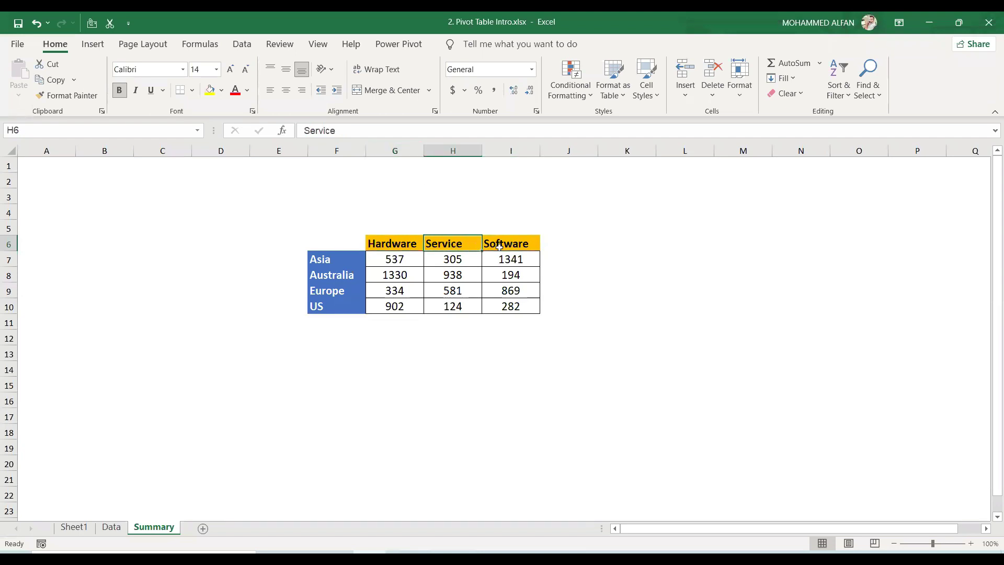
{"action": "left_click", "coordinate": [499, 246]}
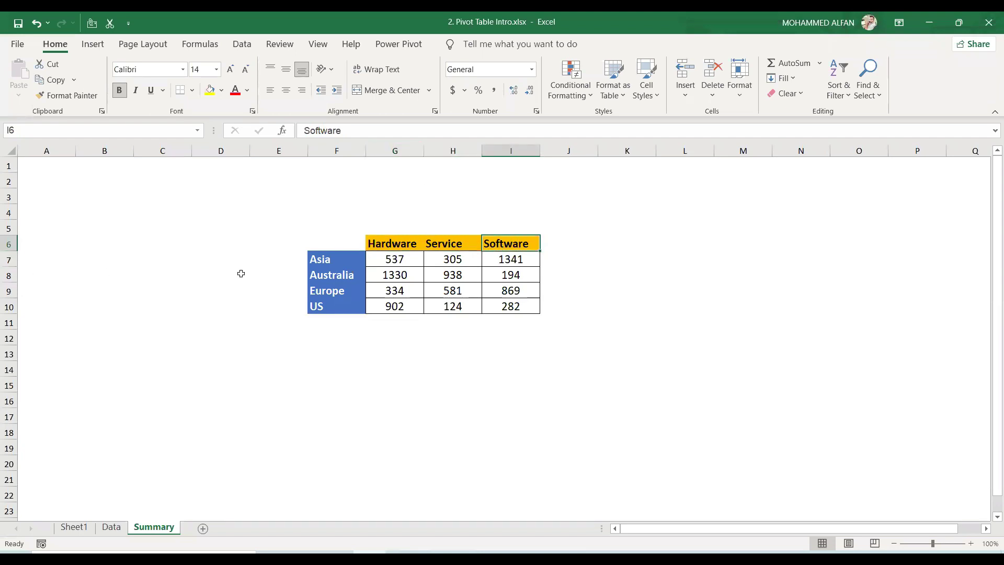
Examine the geography labels in F7:F10, rows 7 to 10, and the revenue values in G7:I10 against the product headings.
{"action": "left_click", "coordinate": [334, 261]}
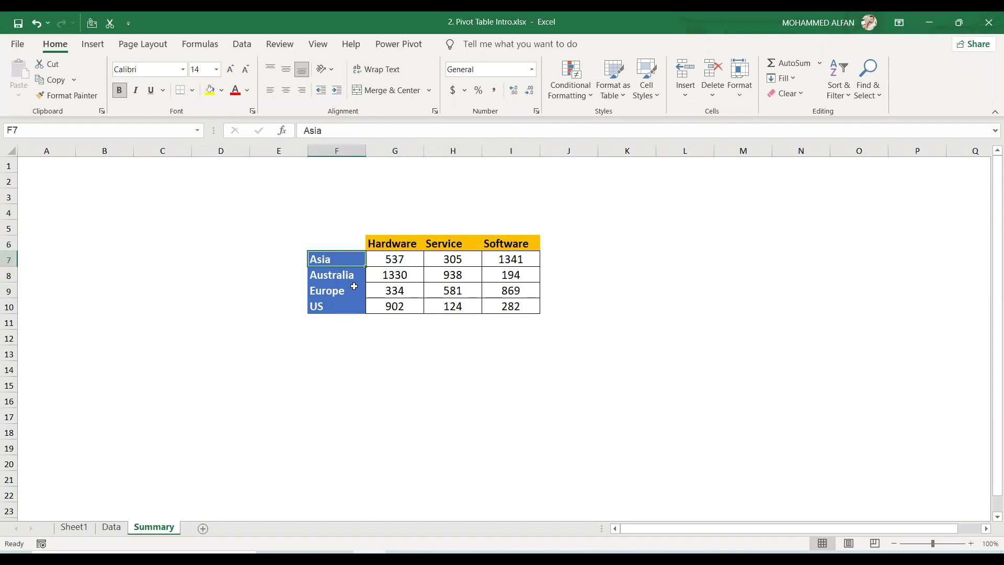
{"action": "left_click", "coordinate": [345, 276]}
{"action": "left_click", "coordinate": [344, 293]}
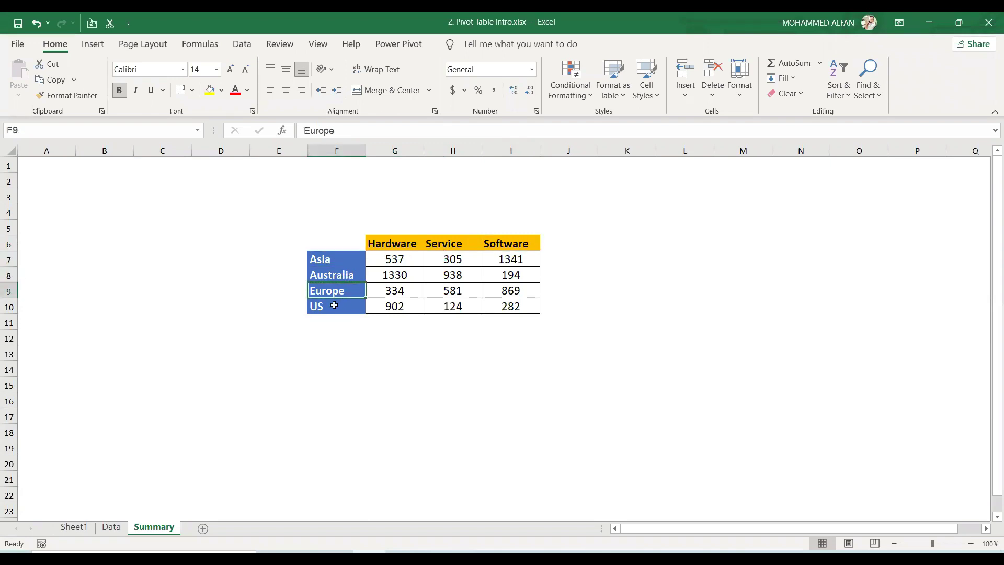
{"action": "left_click", "coordinate": [338, 309]}
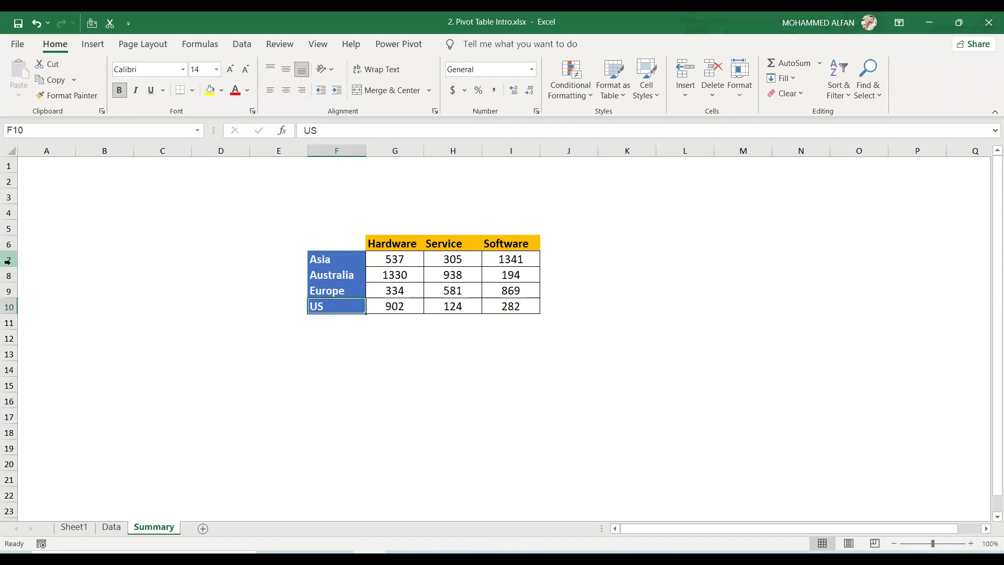
{"action": "left_click_drag", "start_coordinate": [4, 264], "coordinate": [6, 309]}
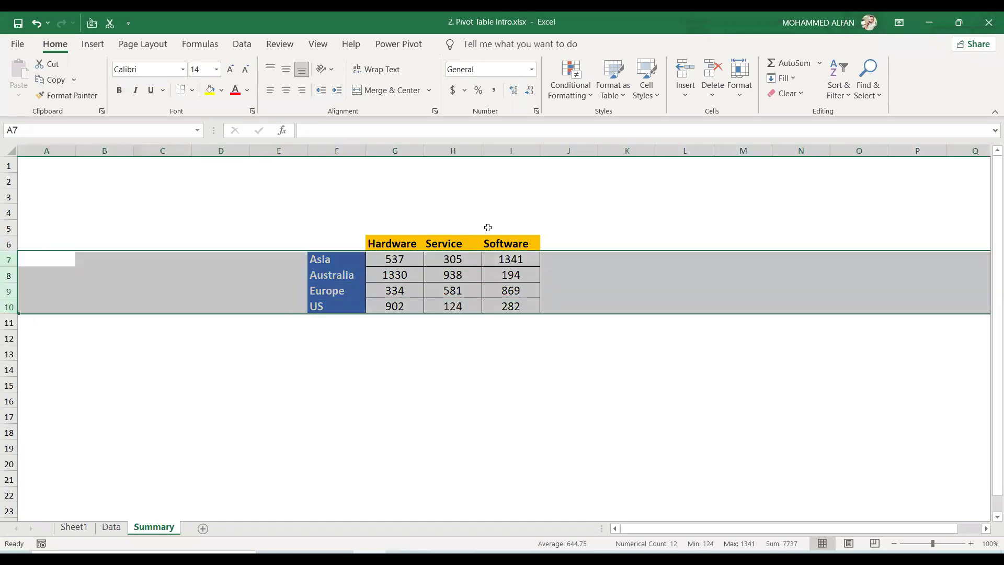
{"action": "left_click", "coordinate": [413, 243]}
{"action": "left_click_drag", "start_coordinate": [414, 244], "coordinate": [529, 242]}
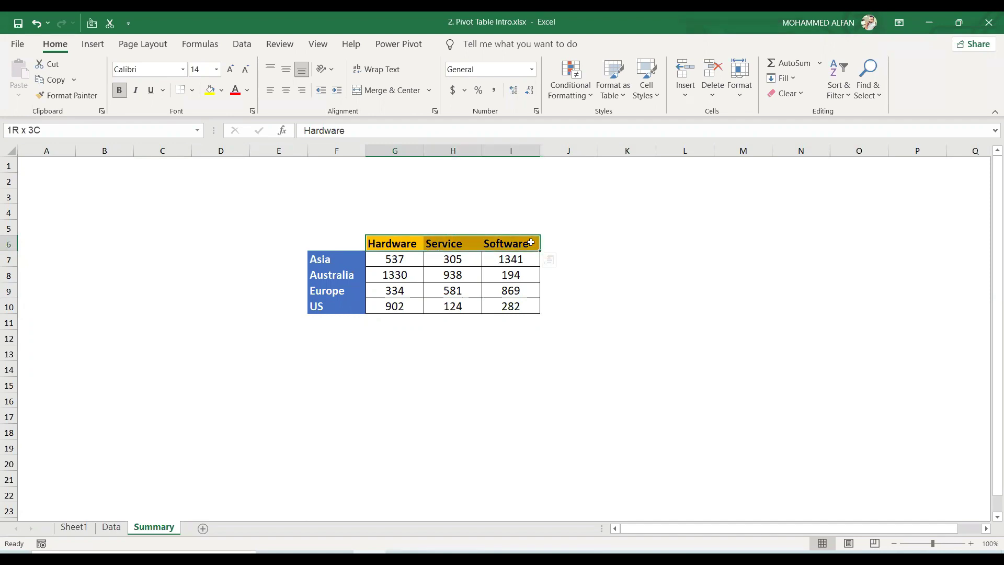
{"action": "left_click_drag", "start_coordinate": [332, 261], "coordinate": [335, 307]}
{"action": "left_click_drag", "start_coordinate": [394, 259], "coordinate": [399, 299]}
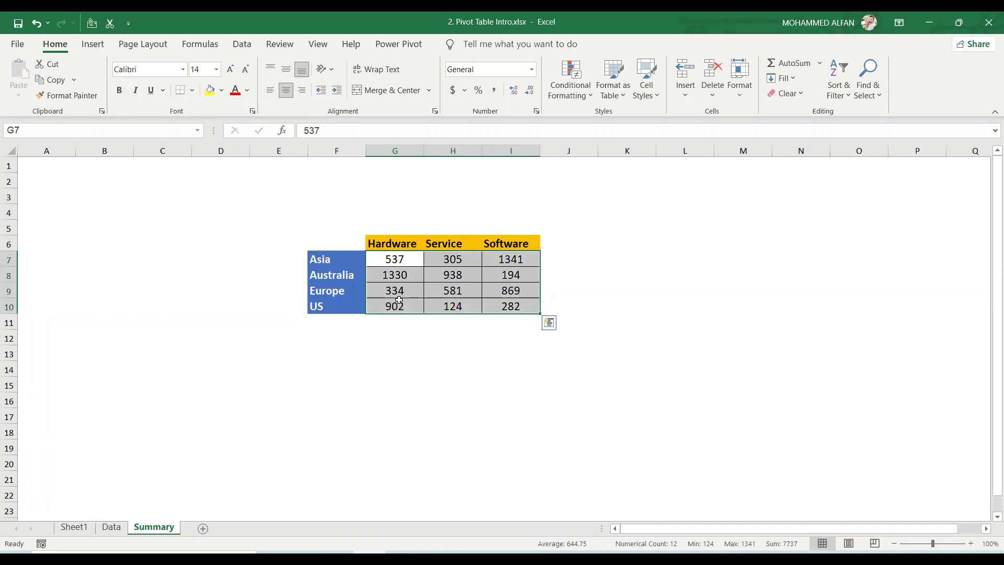
Compare the empty pivot table layout on Sheet1 with the Summary sheet and the source table on the Data sheet.
{"action": "left_click", "coordinate": [75, 527]}
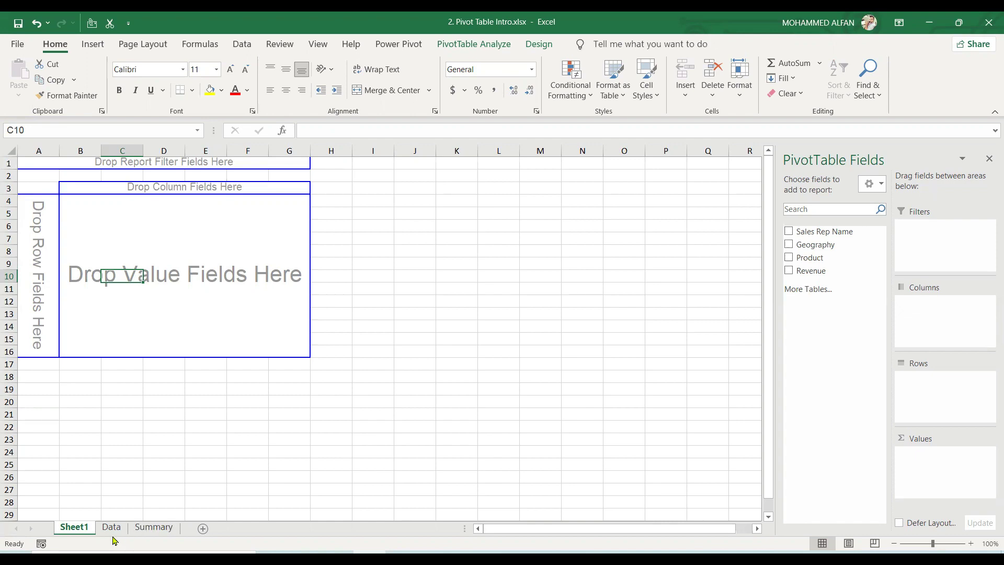
{"action": "left_click", "coordinate": [152, 527]}
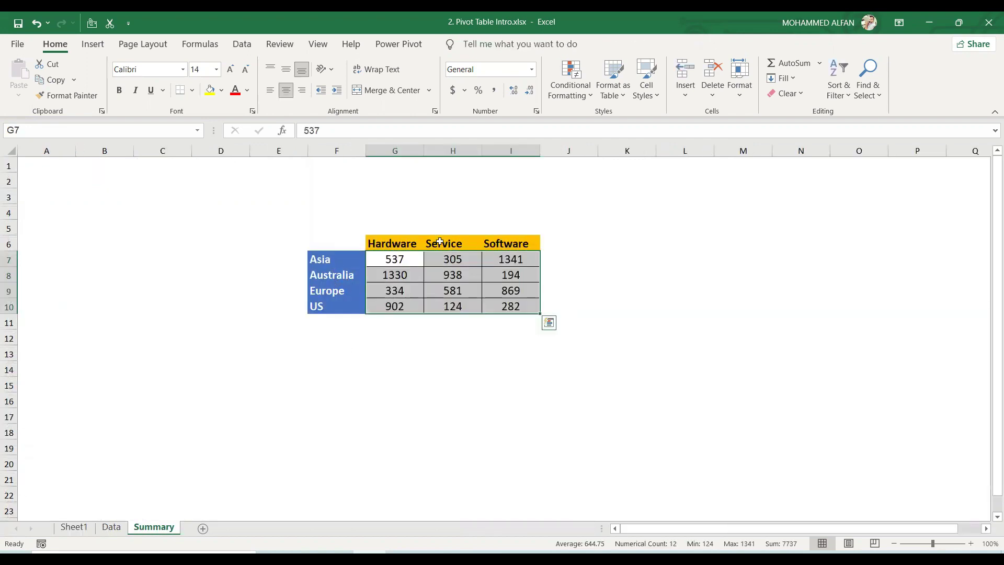
{"action": "left_click", "coordinate": [88, 531]}
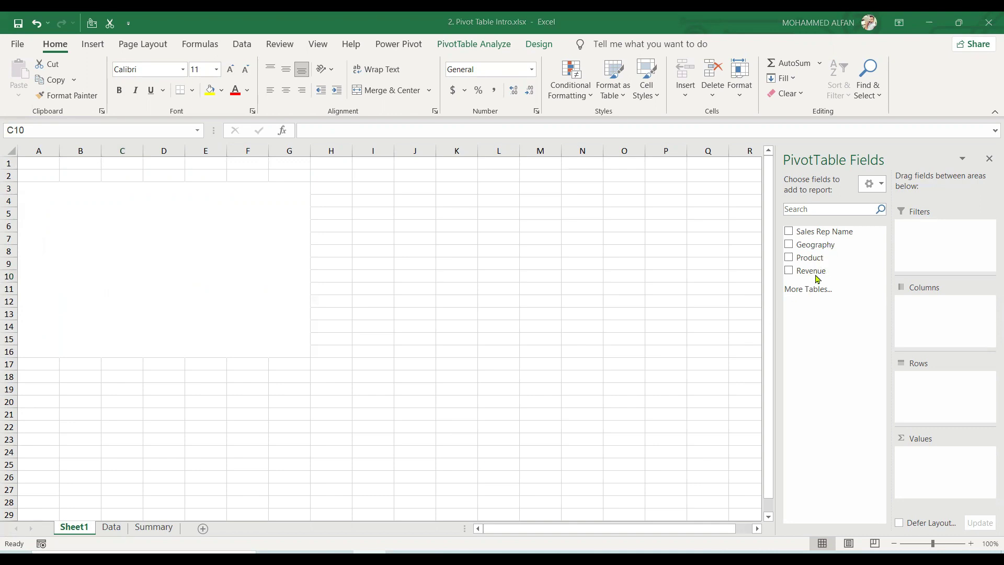
{"action": "left_click", "coordinate": [104, 530]}
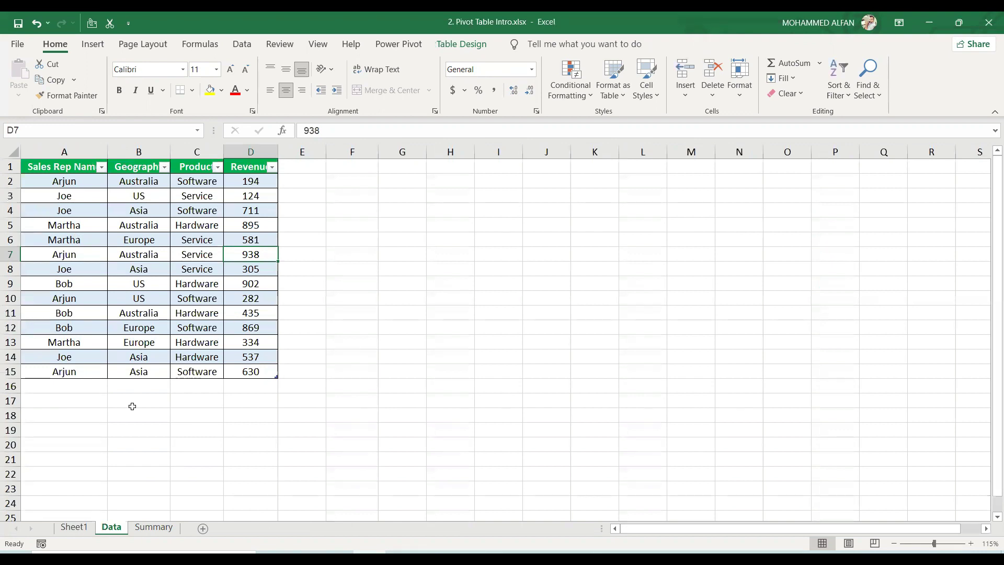
{"action": "left_click", "coordinate": [88, 529]}
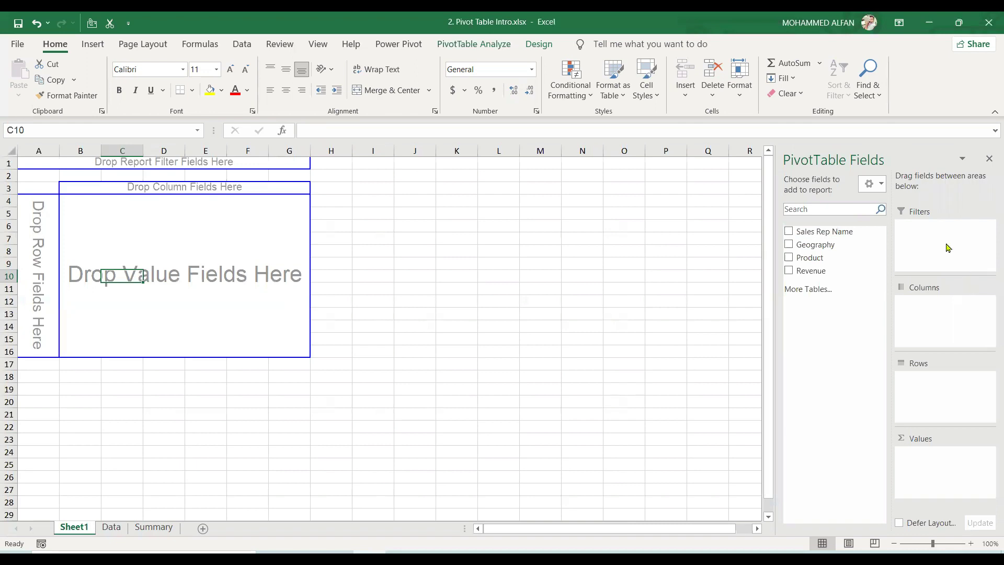
{"action": "left_click", "coordinate": [70, 161]}
{"action": "left_click", "coordinate": [153, 527]}
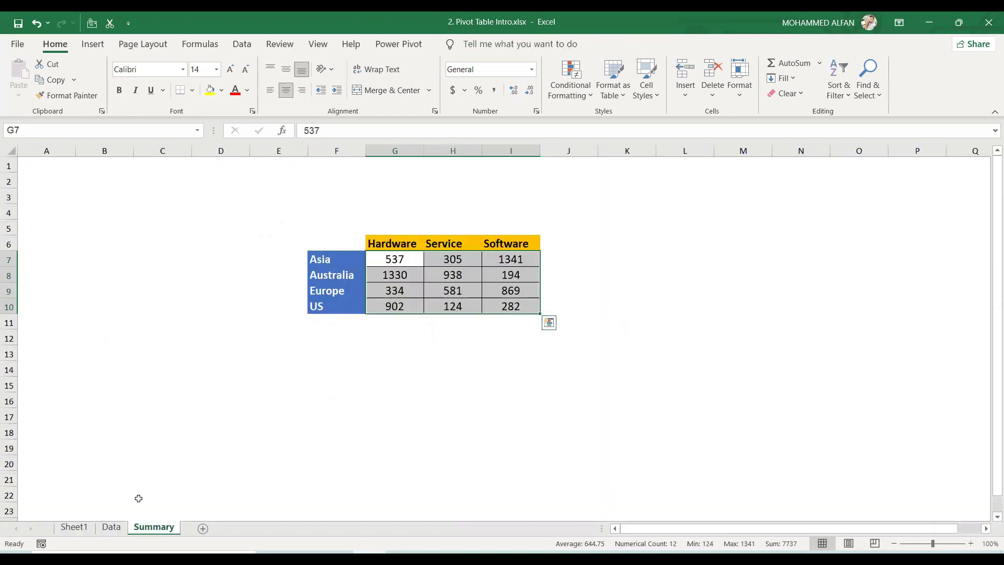
{"action": "left_click", "coordinate": [111, 527]}
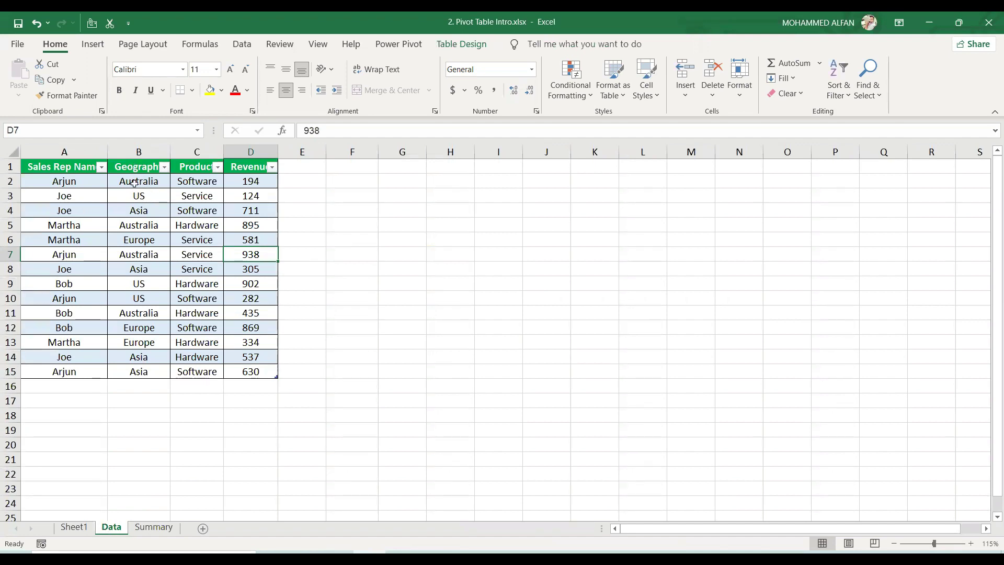
Check the geography rows 7 to 10 on the Summary sheet and add Geography as the row field of Sheet1's pivot table.
{"action": "left_click", "coordinate": [74, 527]}
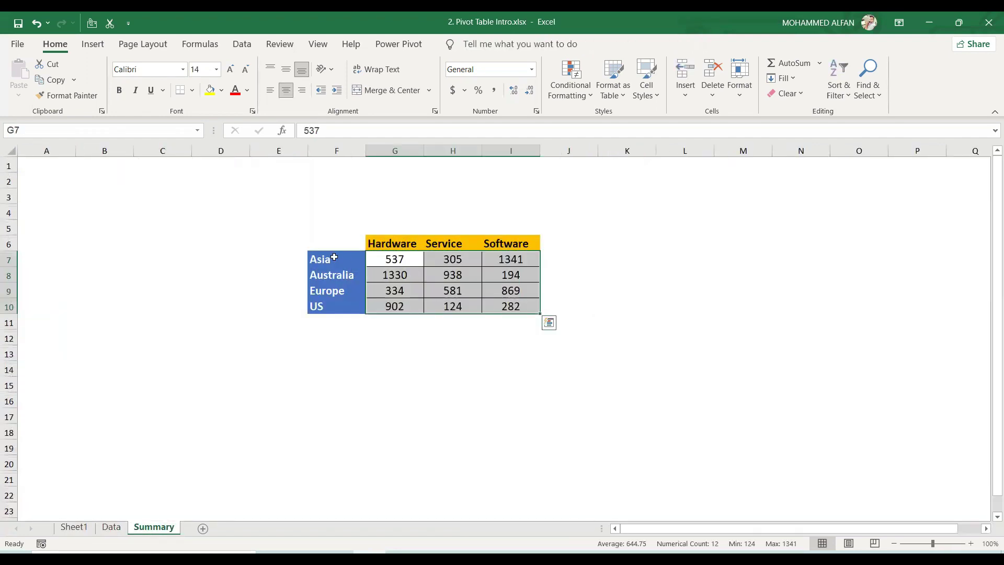
{"action": "left_click", "coordinate": [336, 259]}
{"action": "left_click_drag", "start_coordinate": [9, 291], "coordinate": [9, 307]}
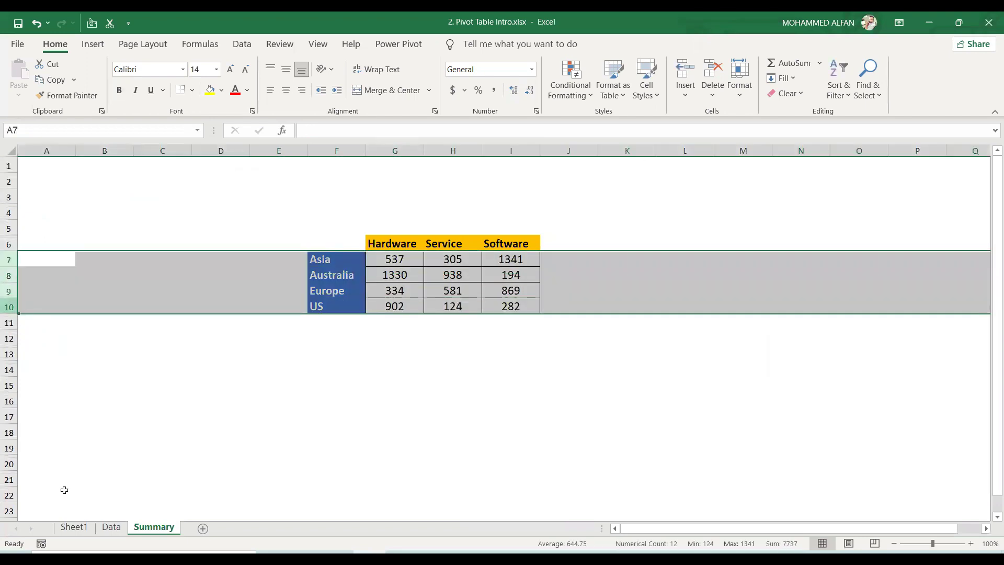
{"action": "left_click", "coordinate": [74, 526]}
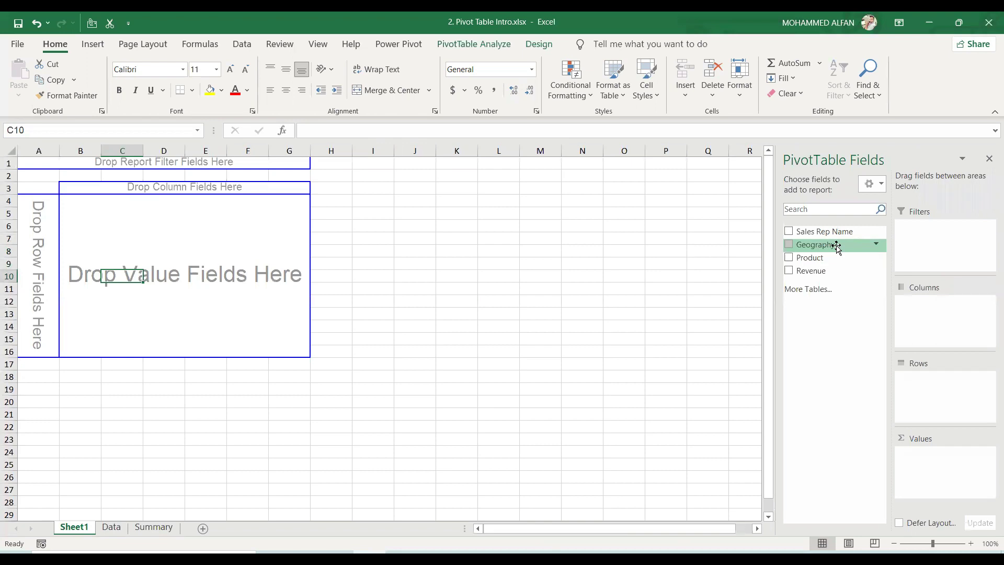
{"action": "left_click_drag", "start_coordinate": [836, 248], "coordinate": [28, 255]}
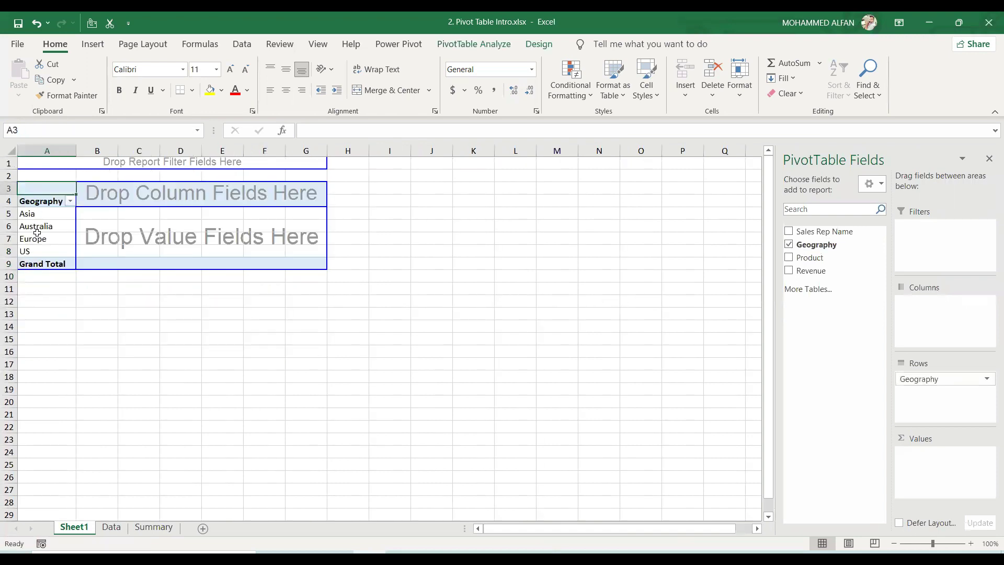
Following the Summary sheet's layout, add Product as the pivot table's column field and Revenue as its summed value field.
{"action": "left_click", "coordinate": [154, 527]}
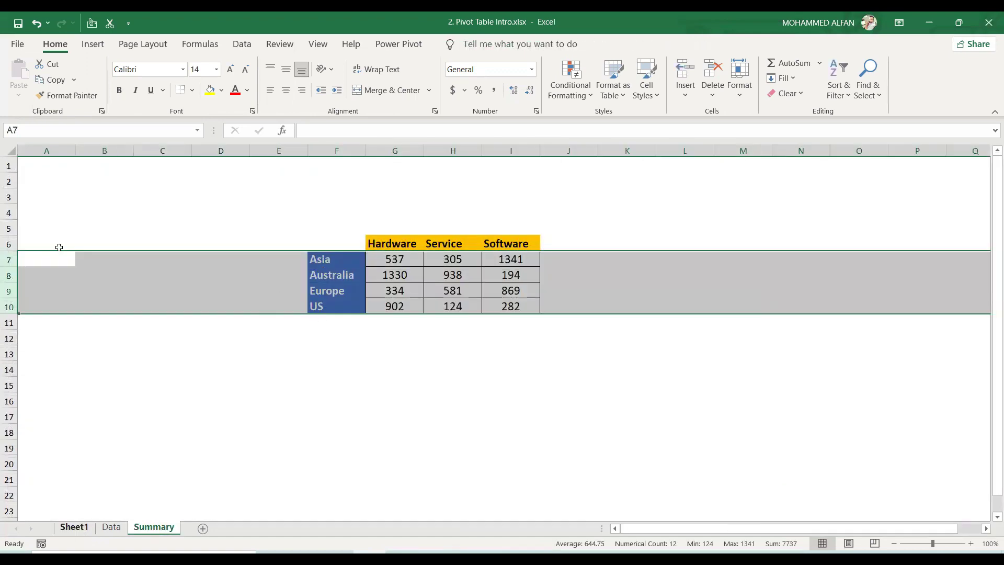
{"action": "key", "text": "ctrl+Page_Up"}
{"action": "key", "text": "ctrl+Page_Up"}
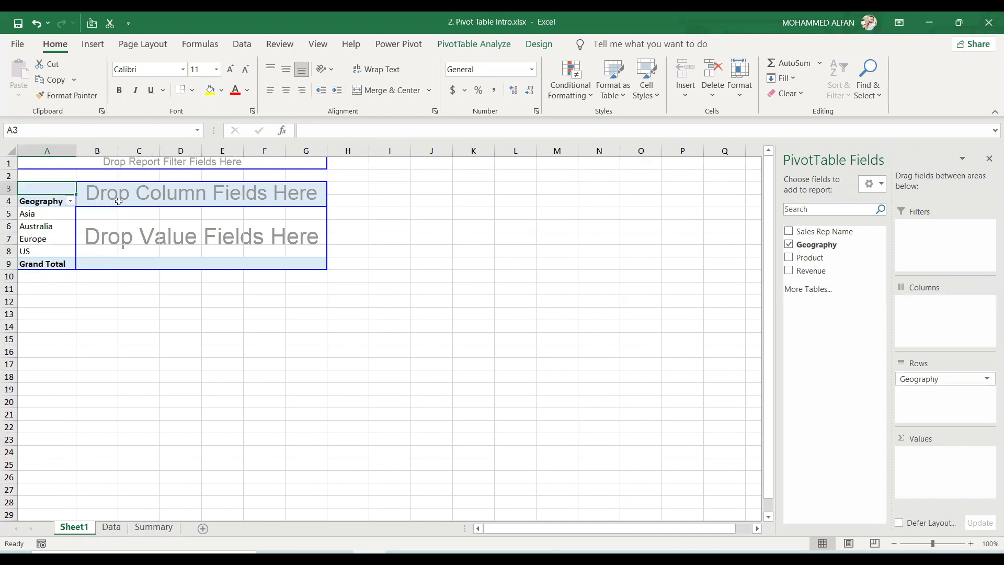
{"action": "left_click", "coordinate": [163, 526]}
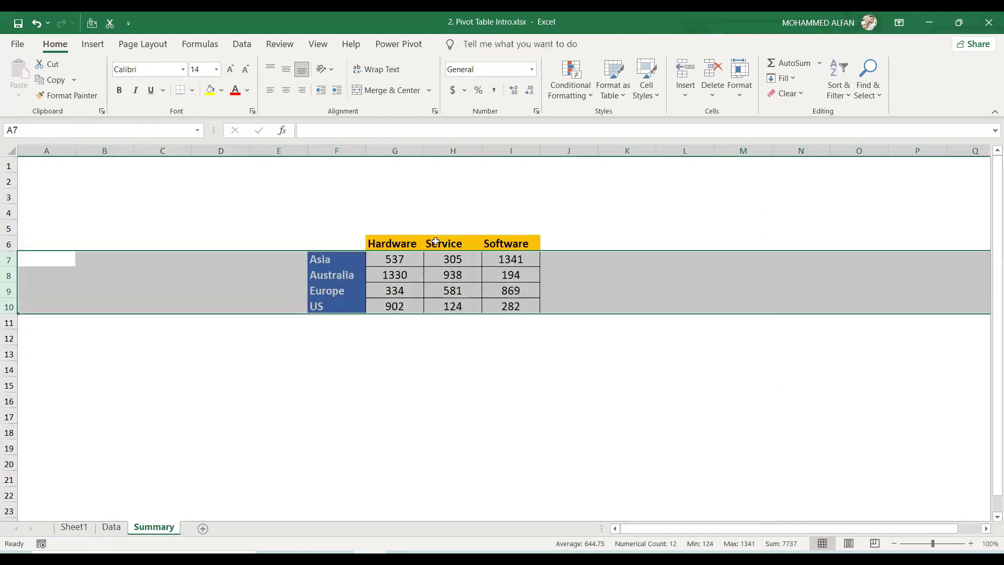
{"action": "left_click", "coordinate": [73, 532]}
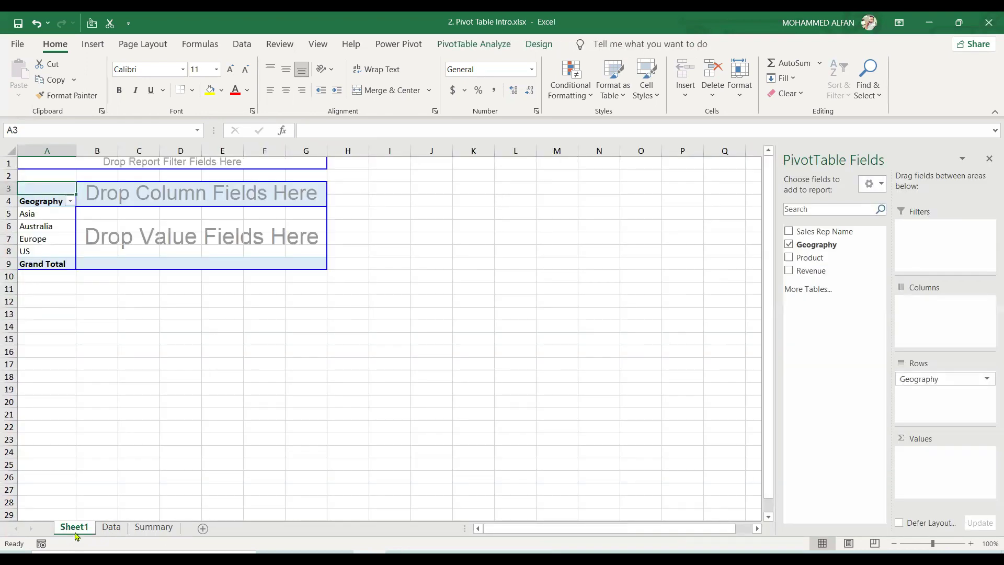
{"action": "left_click_drag", "start_coordinate": [818, 264], "coordinate": [920, 340]}
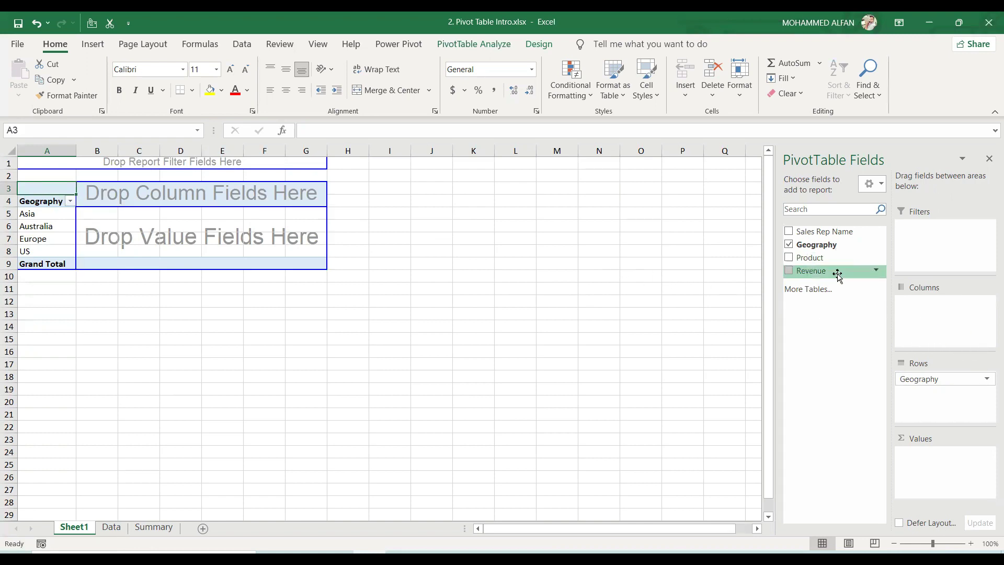
{"action": "left_click_drag", "start_coordinate": [833, 259], "coordinate": [956, 340]}
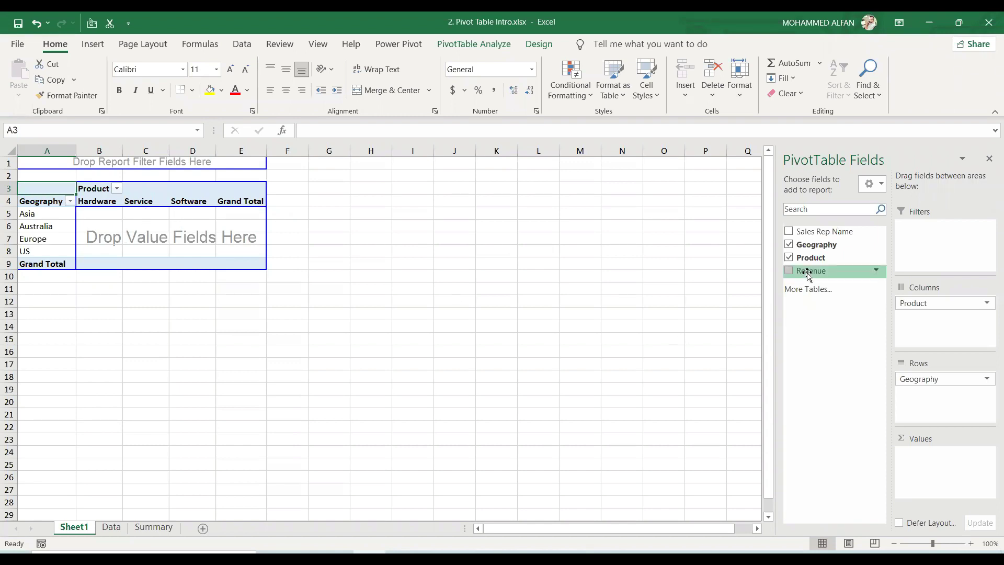
{"action": "left_click_drag", "start_coordinate": [808, 275], "coordinate": [177, 238]}
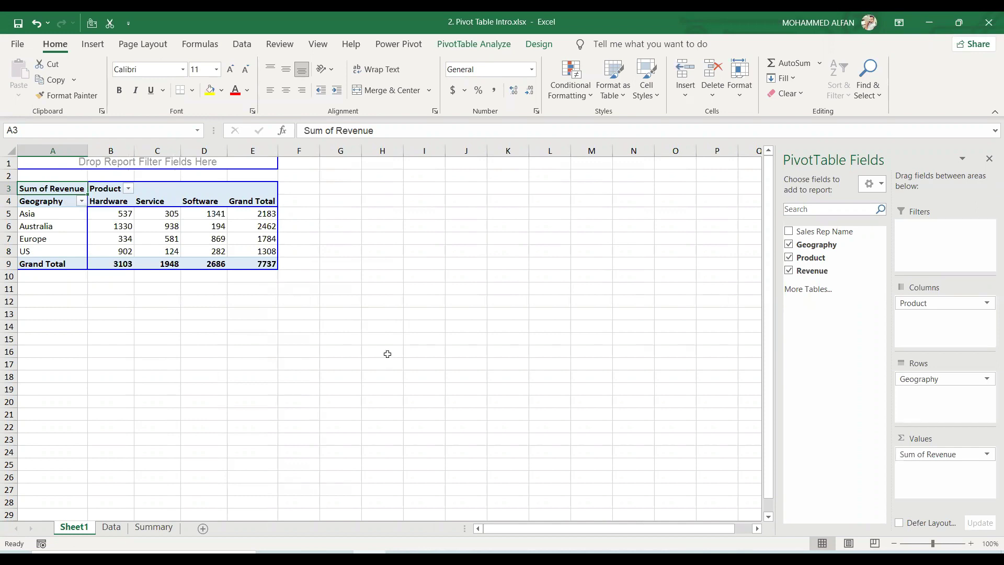
Review the geography labels and product headings on the Summary sheet and view the source table on the Data sheet.
{"action": "left_click", "coordinate": [157, 528]}
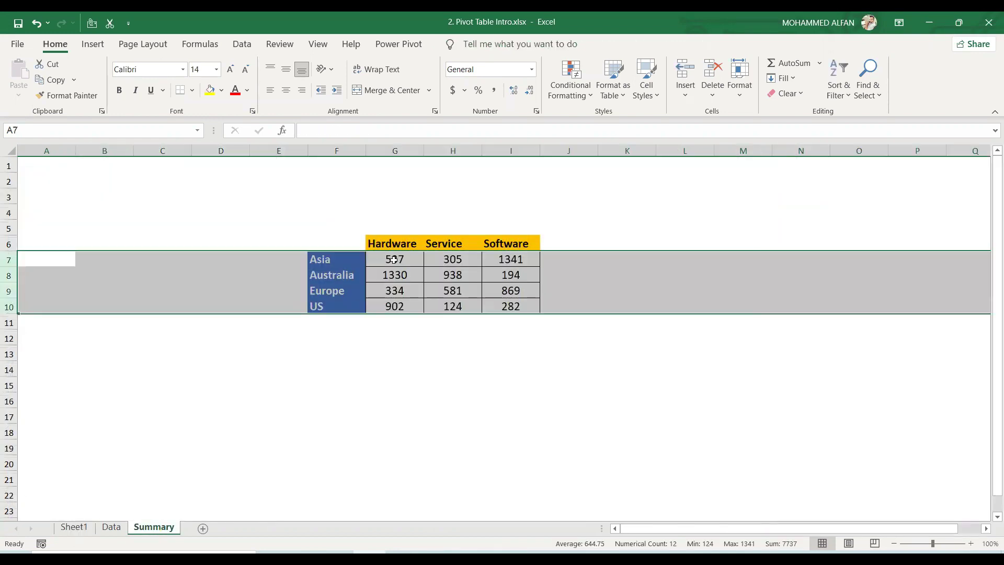
{"action": "left_click", "coordinate": [394, 260]}
{"action": "left_click", "coordinate": [332, 261]}
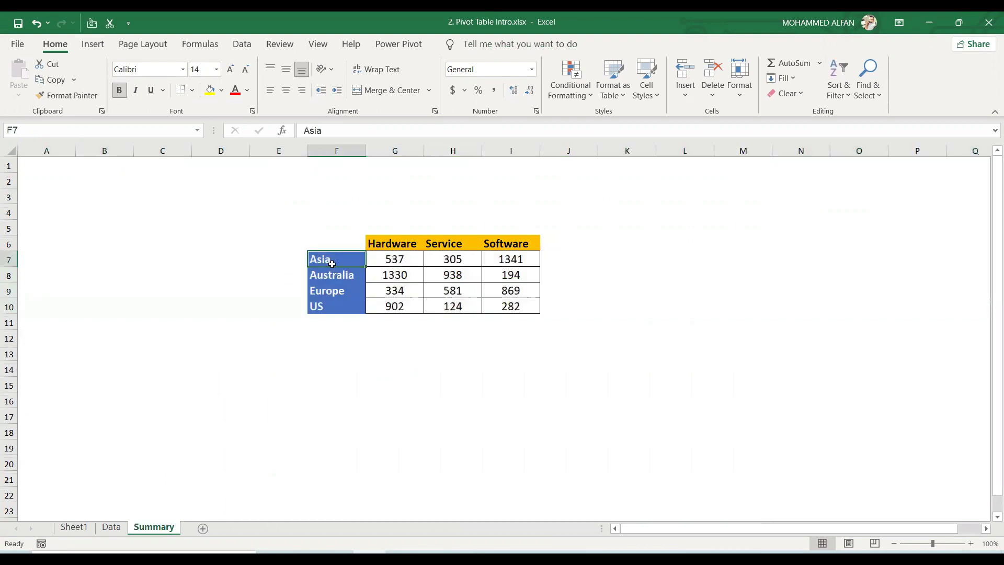
{"action": "left_click_drag", "start_coordinate": [399, 244], "coordinate": [516, 244]}
{"action": "left_click_drag", "start_coordinate": [334, 258], "coordinate": [337, 425]}
{"action": "left_click", "coordinate": [110, 528]}
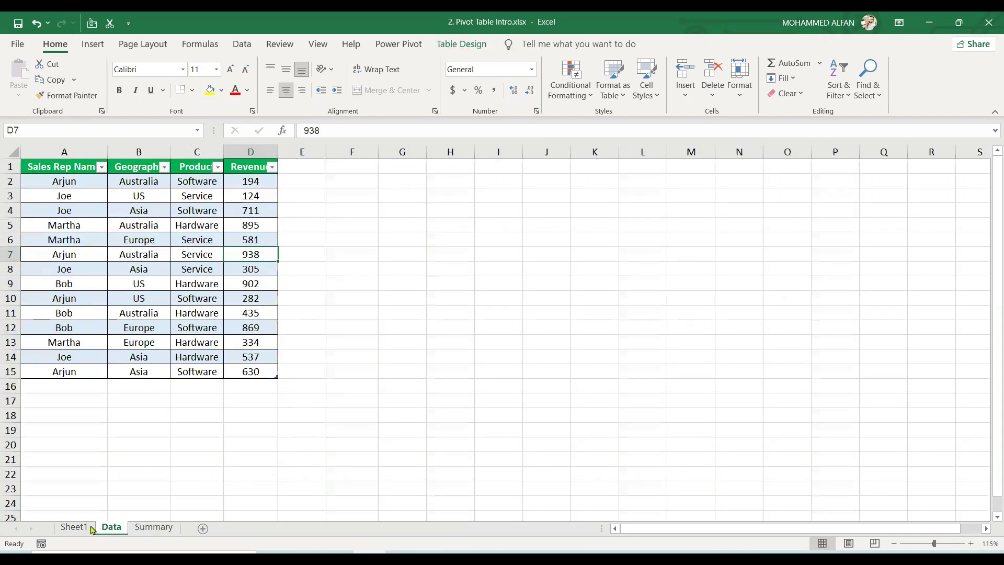
On Sheet1, move Product from the pivot table's columns to its rows and place it above Geography.
{"action": "left_click", "coordinate": [85, 528]}
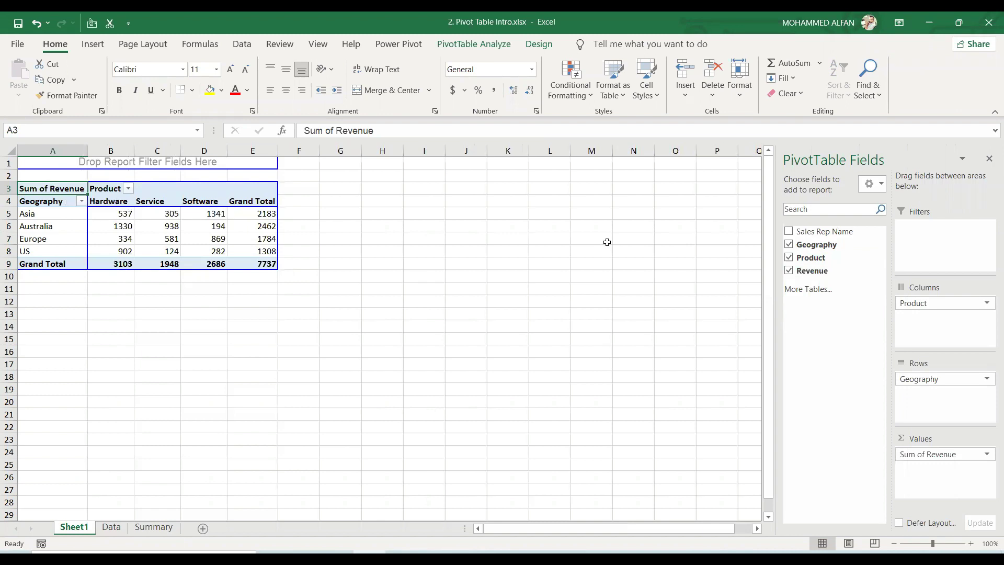
{"action": "left_click", "coordinate": [919, 381]}
{"action": "left_click", "coordinate": [925, 304]}
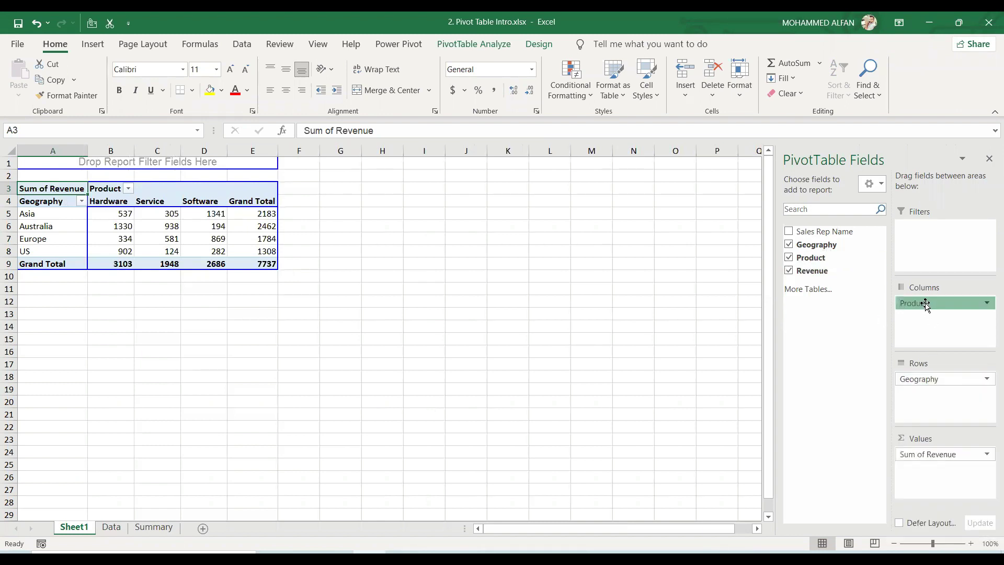
{"action": "left_click_drag", "start_coordinate": [925, 304], "coordinate": [938, 406]}
{"action": "left_click_drag", "start_coordinate": [65, 214], "coordinate": [104, 240]}
{"action": "left_click_drag", "start_coordinate": [51, 263], "coordinate": [101, 290]}
{"action": "left_click_drag", "start_coordinate": [950, 394], "coordinate": [944, 378]}
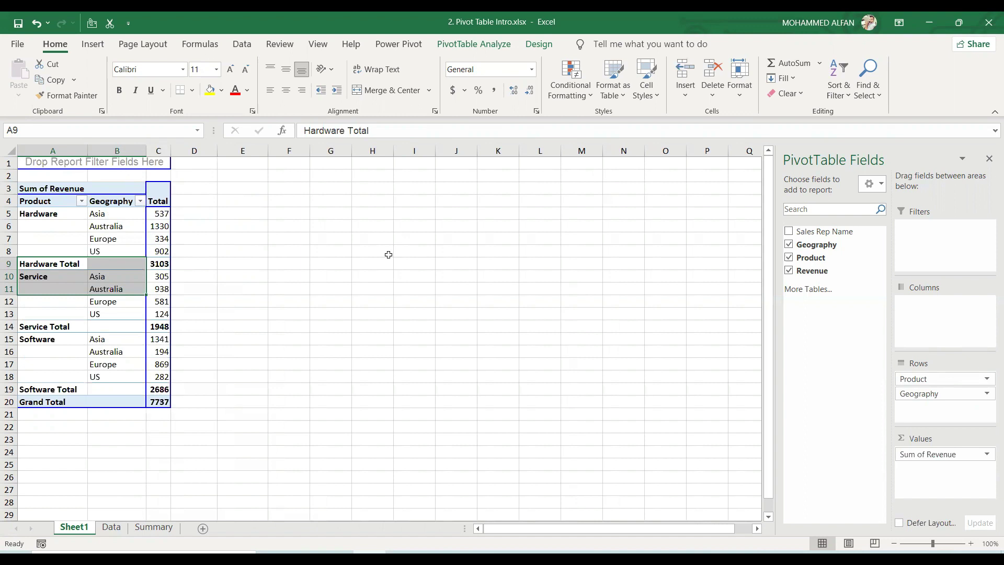
Clear the pivot table's fields and rebuild it with Product as rows, Geography as columns and Sales Rep Name as the counted value.
{"action": "left_click", "coordinate": [789, 245]}
{"action": "left_click", "coordinate": [789, 258]}
{"action": "left_click", "coordinate": [789, 270]}
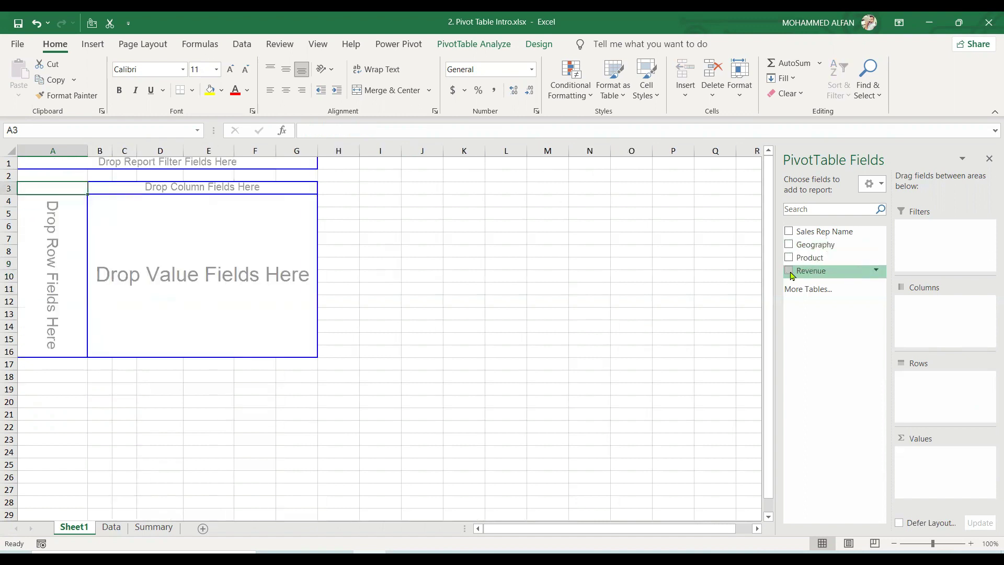
{"action": "left_click_drag", "start_coordinate": [806, 265], "coordinate": [934, 401]}
{"action": "left_click_drag", "start_coordinate": [827, 245], "coordinate": [930, 323]}
{"action": "left_click_drag", "start_coordinate": [845, 231], "coordinate": [946, 477]}
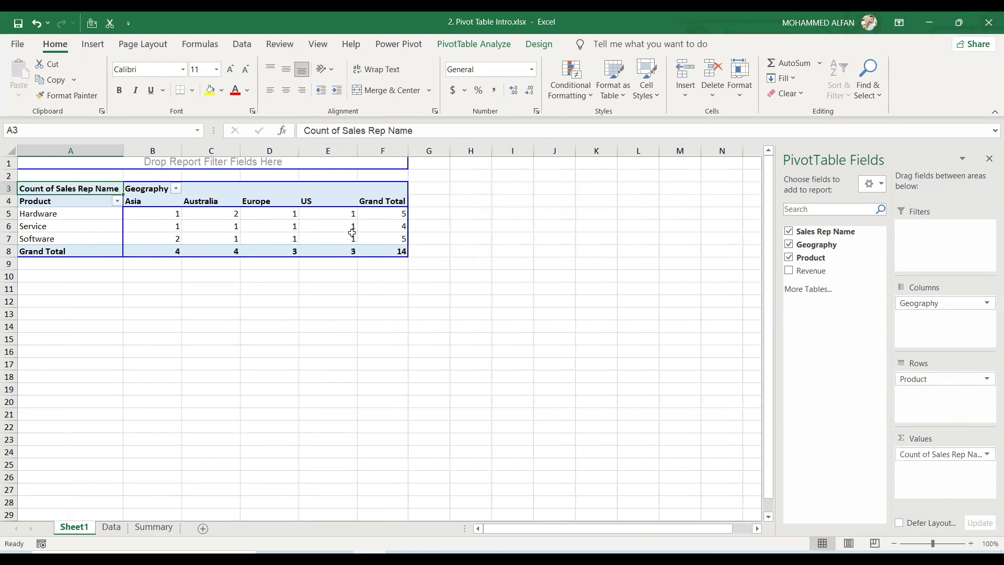
Check the pivot table's counts against the Sales Rep Name column on the Data sheet and the layout on the Summary sheet.
{"action": "left_click", "coordinate": [401, 252]}
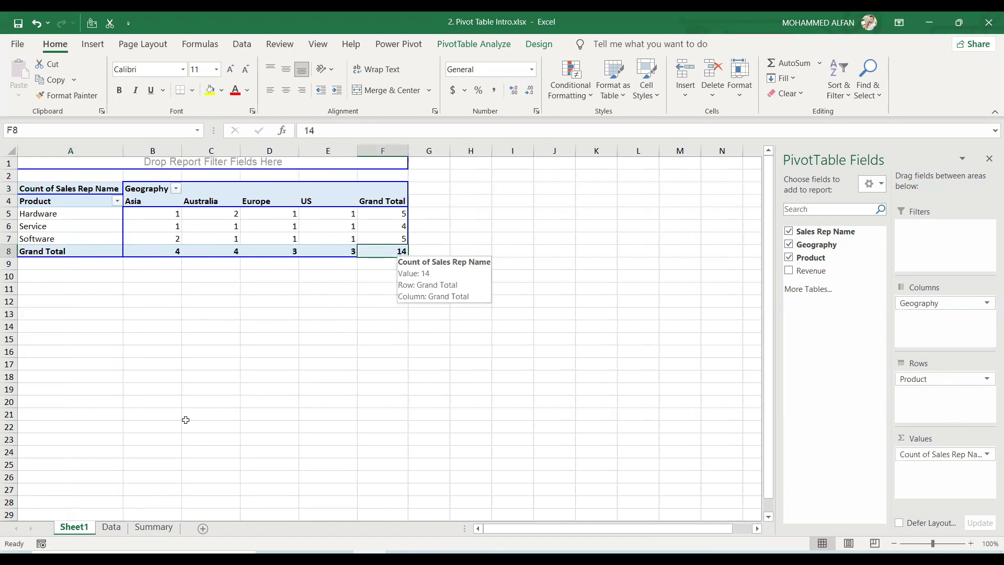
{"action": "left_click", "coordinate": [111, 527]}
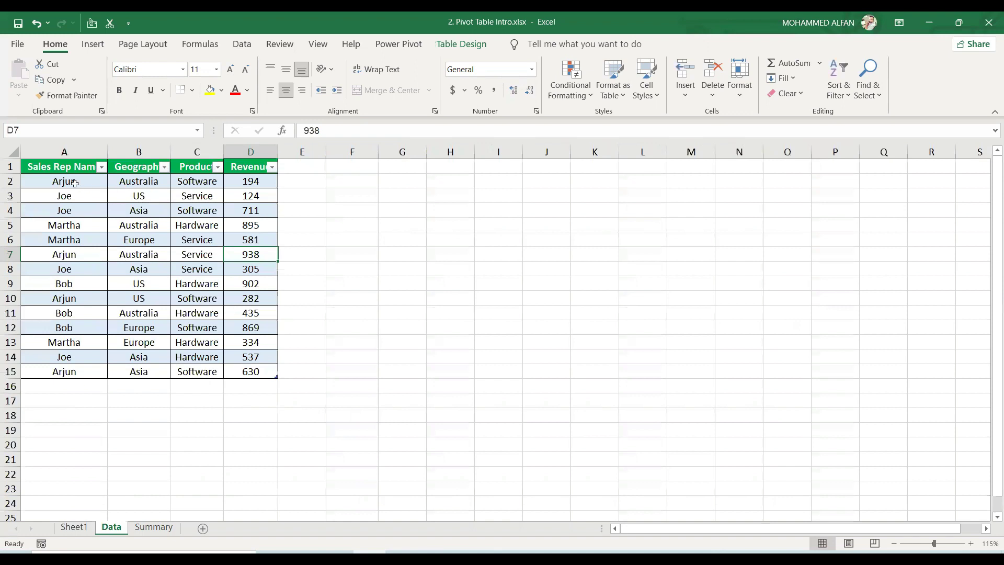
{"action": "left_click_drag", "start_coordinate": [75, 183], "coordinate": [75, 366]}
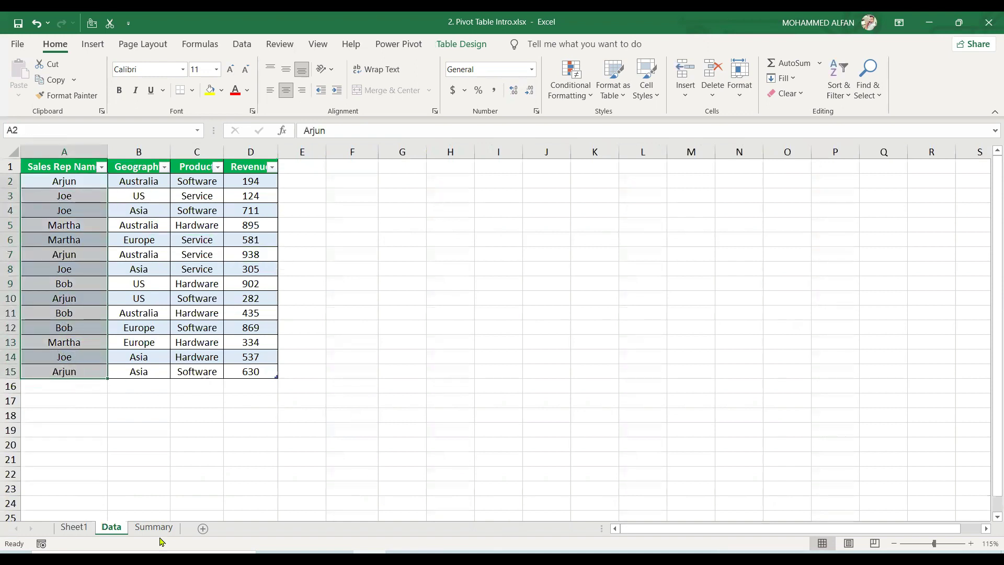
{"action": "left_click", "coordinate": [153, 527]}
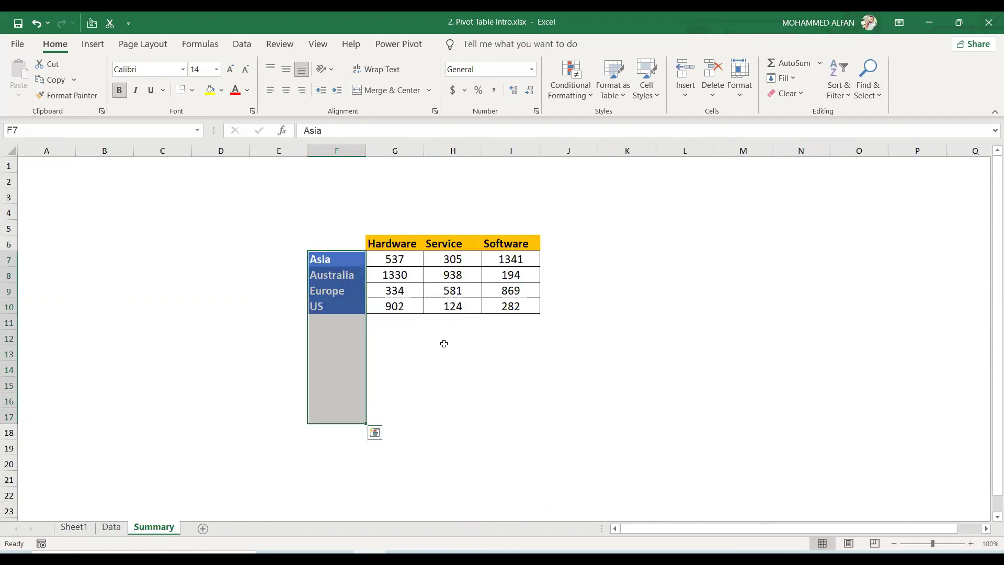
{"action": "left_click", "coordinate": [74, 527]}
{"action": "left_click", "coordinate": [170, 212]}
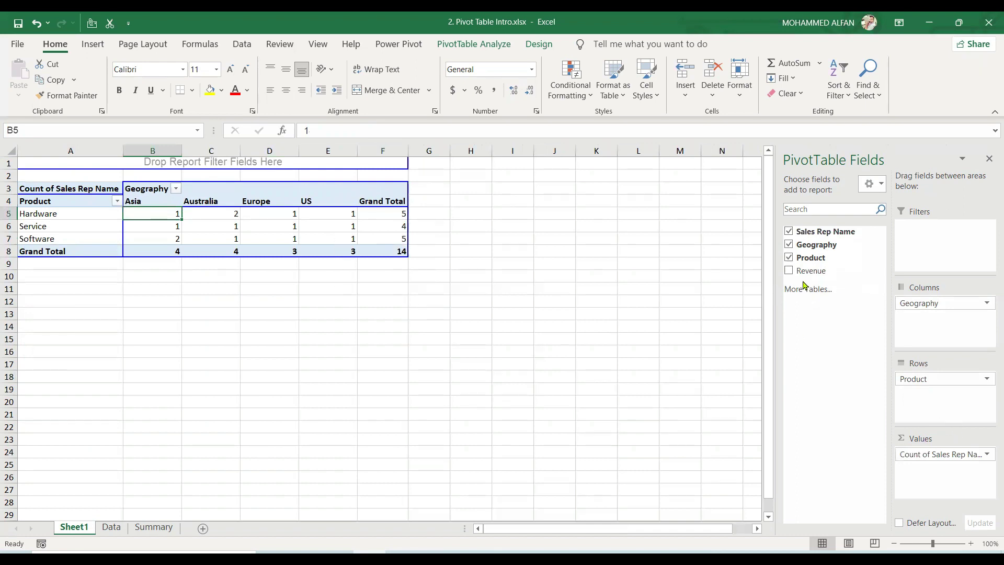
Clear the pivot table's fields and rebuild it with Geography as columns, Product as rows and Revenue as the summed value.
{"action": "left_click", "coordinate": [788, 258]}
{"action": "left_click", "coordinate": [788, 244]}
{"action": "left_click", "coordinate": [789, 232]}
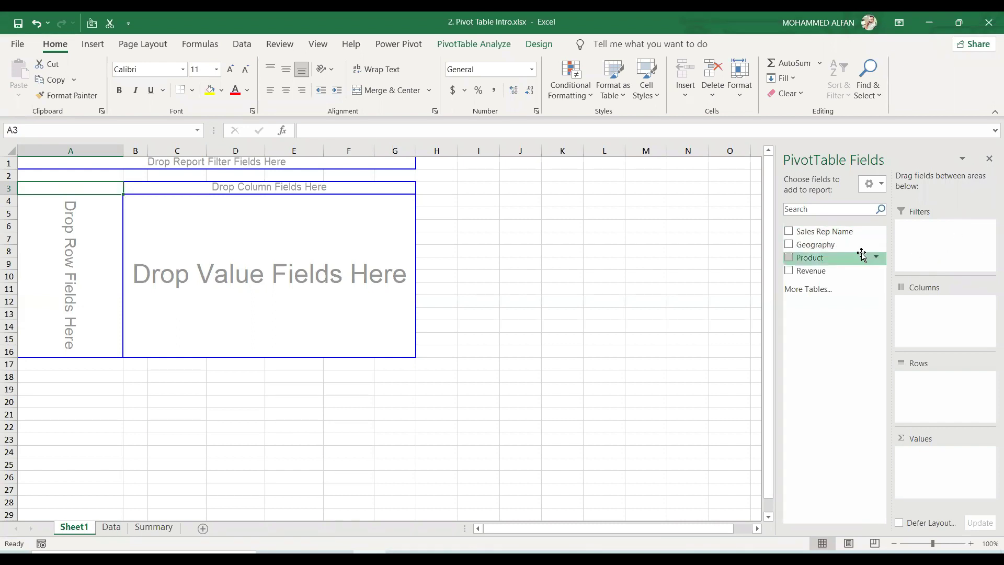
{"action": "left_click_drag", "start_coordinate": [847, 244], "coordinate": [948, 334]}
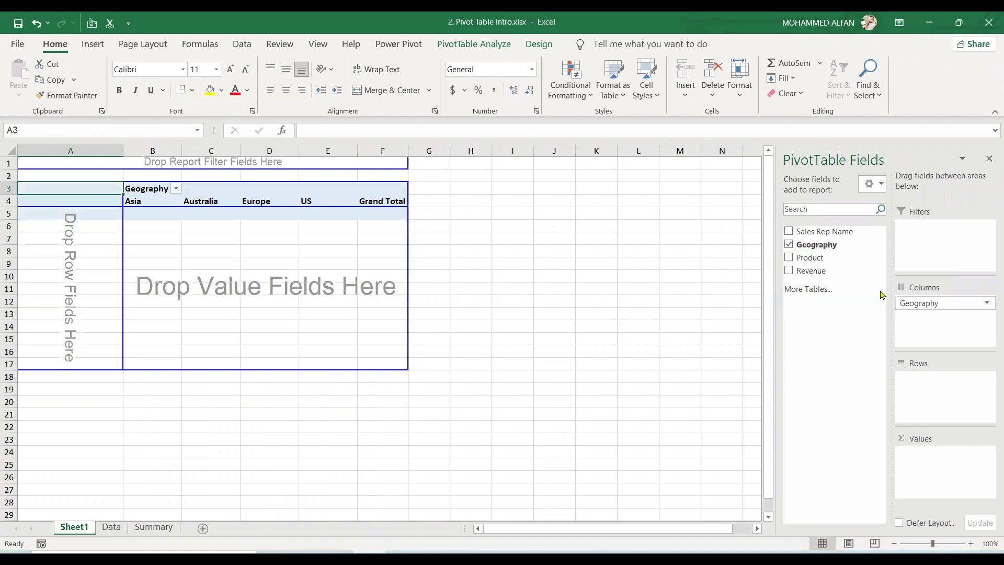
{"action": "left_click_drag", "start_coordinate": [838, 257], "coordinate": [950, 412]}
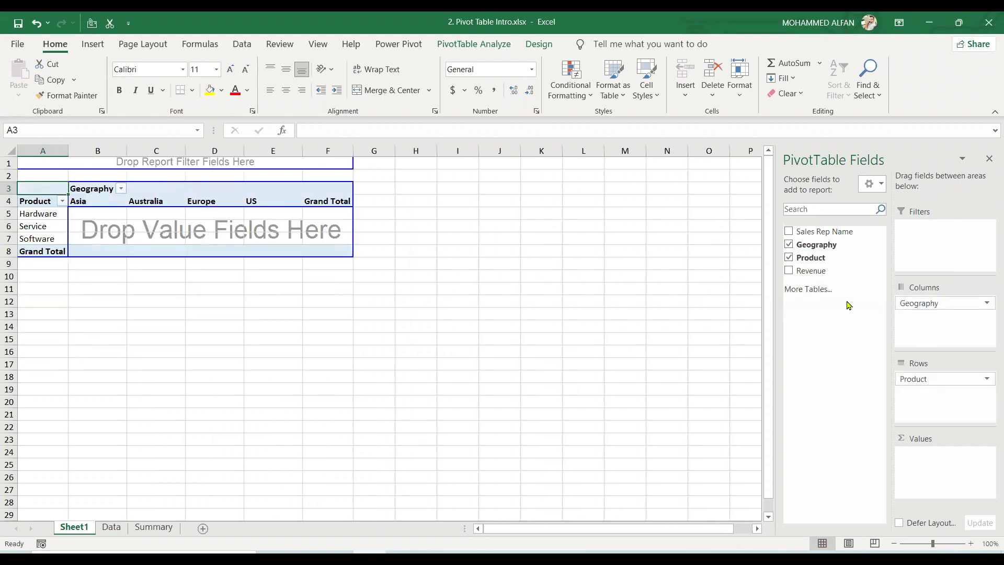
{"action": "left_click_drag", "start_coordinate": [871, 271], "coordinate": [934, 466]}
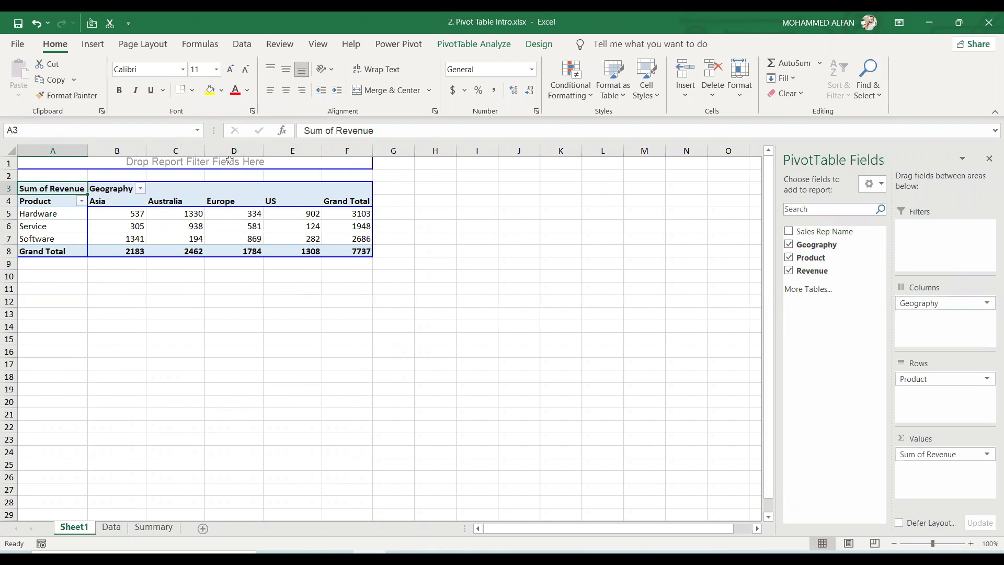
Add Sales Rep Name as the pivot table's report filter and restrict it to the first listed sales rep.
{"action": "left_click_drag", "start_coordinate": [806, 231], "coordinate": [284, 165]}
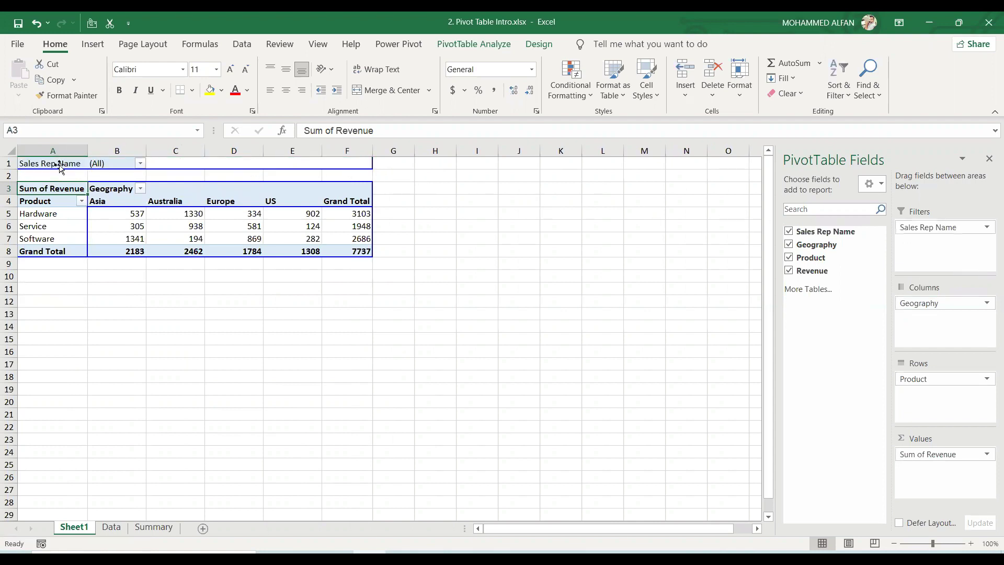
{"action": "left_click", "coordinate": [140, 164]}
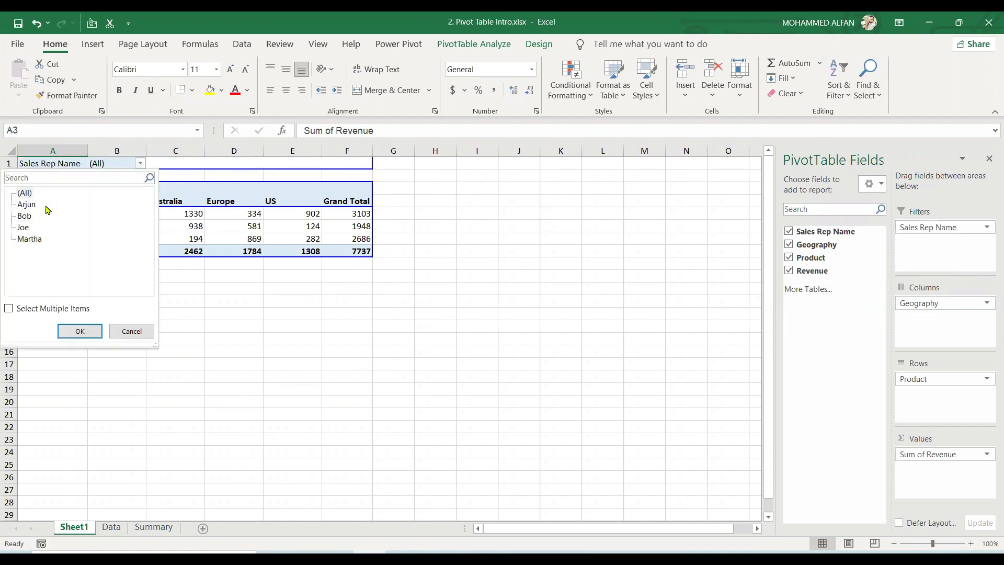
{"action": "left_click", "coordinate": [27, 205]}
{"action": "left_click", "coordinate": [80, 331]}
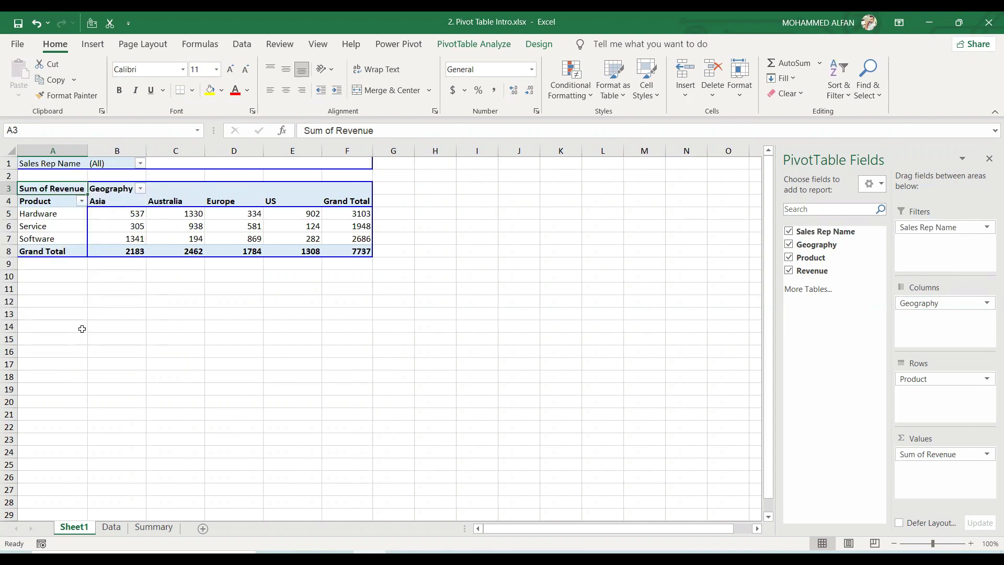
Switch the Sales Rep Name report filter to the second listed sales rep.
{"action": "left_click", "coordinate": [141, 164]}
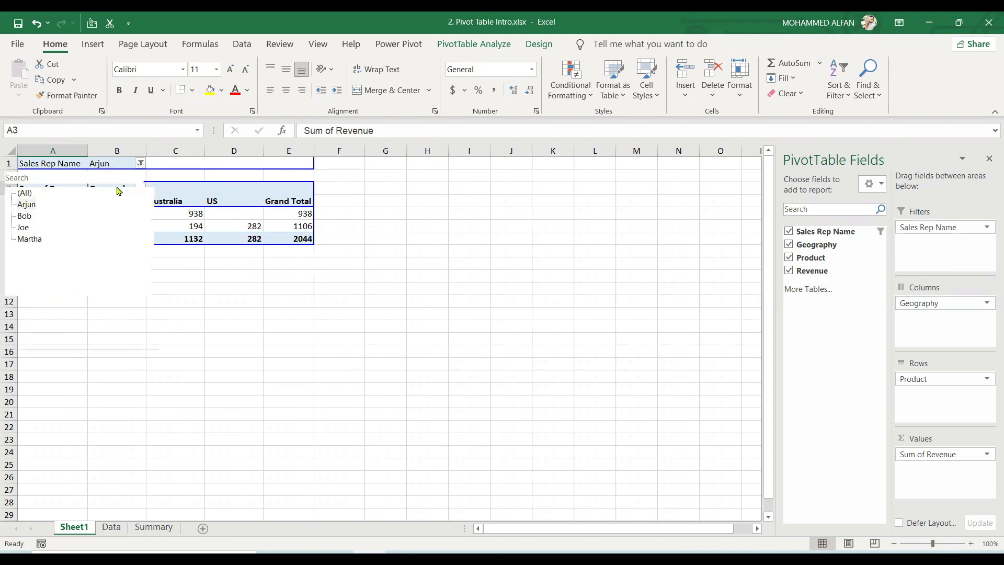
{"action": "left_click", "coordinate": [25, 215]}
{"action": "left_click", "coordinate": [81, 330]}
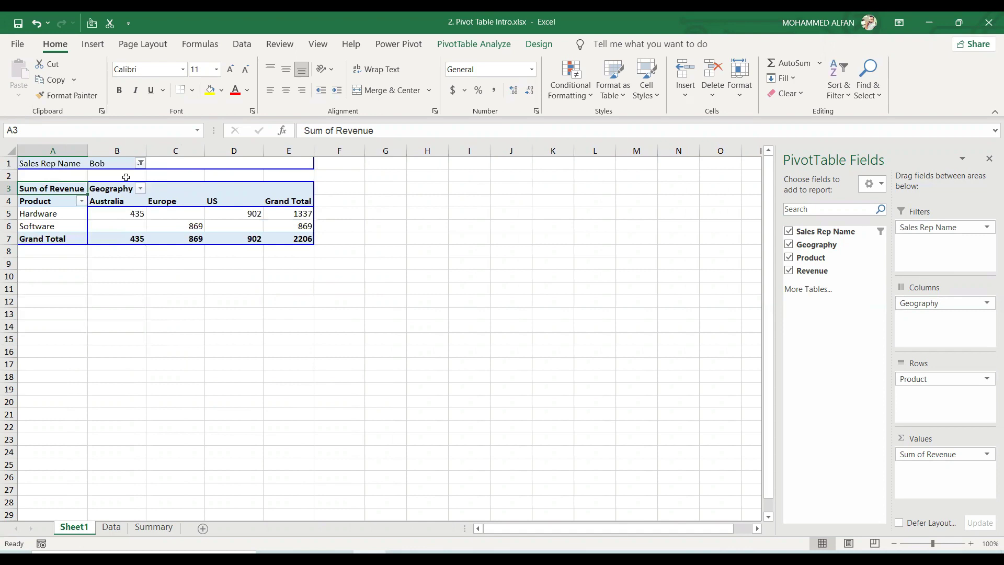
Allow multiple items in the Sales Rep Name filter and select only the first and last listed sales reps.
{"action": "left_click", "coordinate": [141, 164]}
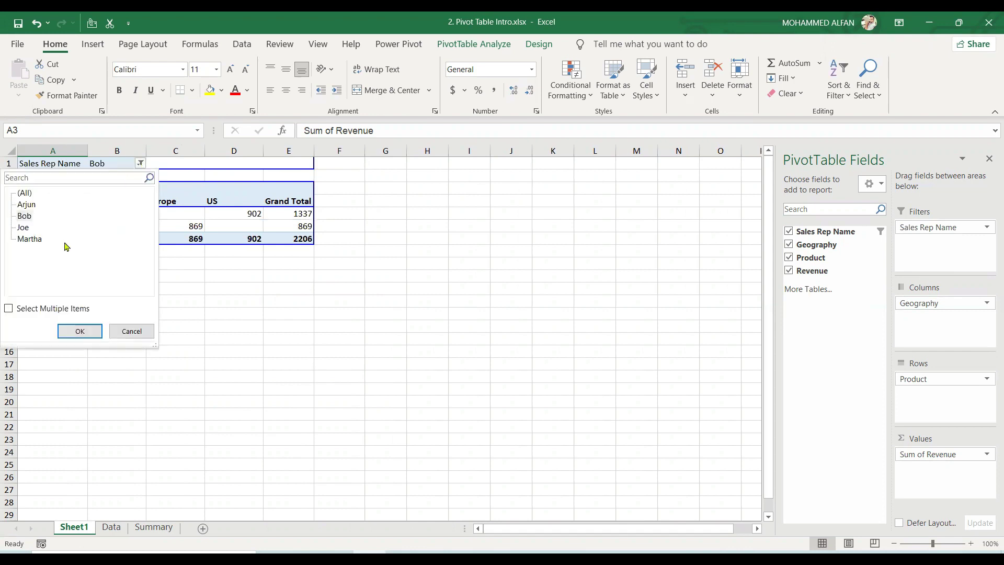
{"action": "left_click", "coordinate": [9, 308]}
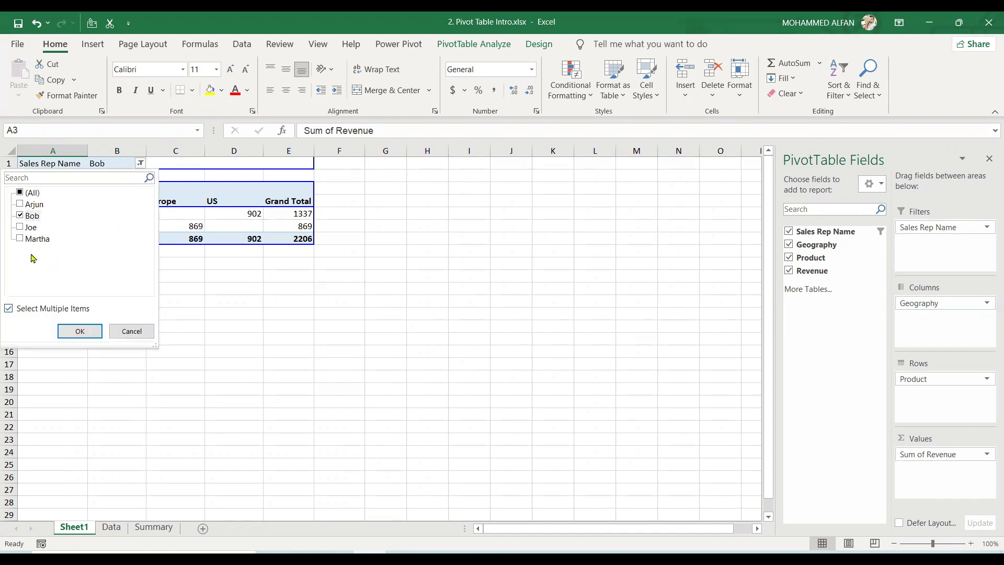
{"action": "left_click", "coordinate": [21, 215]}
{"action": "left_click", "coordinate": [20, 204]}
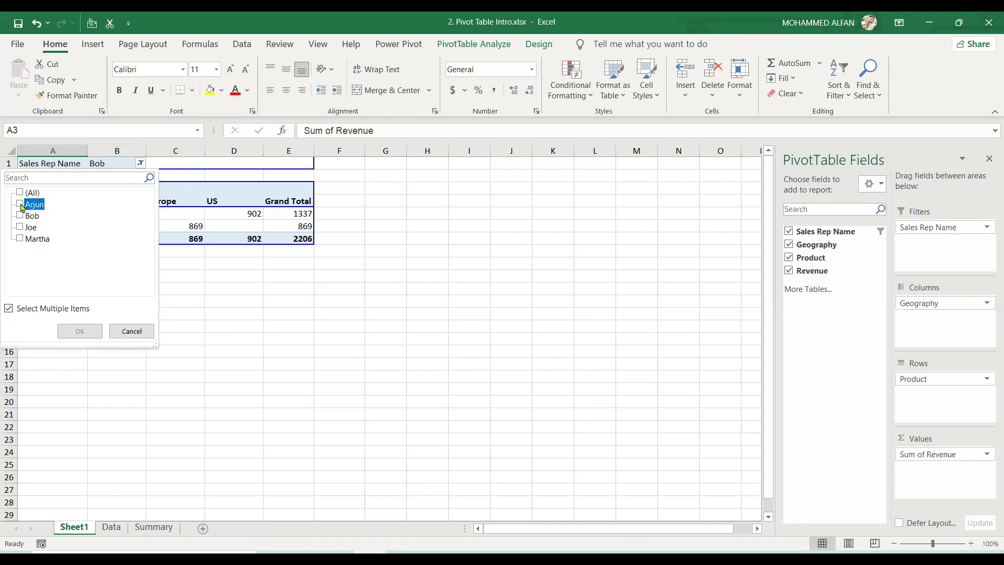
{"action": "left_click", "coordinate": [20, 238]}
{"action": "left_click", "coordinate": [84, 330]}
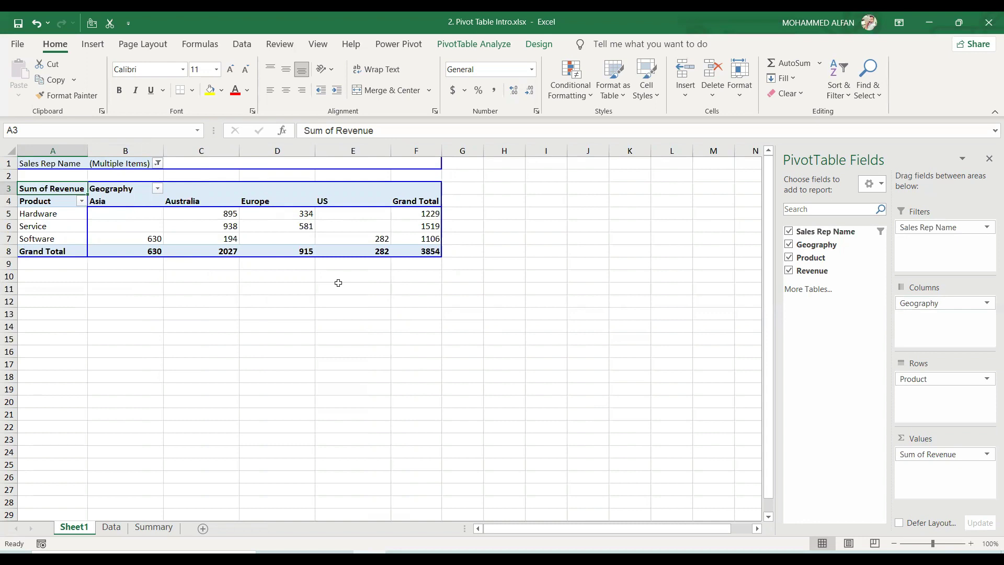
Remove Revenue, Product, Geography and Sales Rep Name from Sheet1's pivot table.
{"action": "left_click", "coordinate": [788, 270]}
{"action": "left_click", "coordinate": [789, 257]}
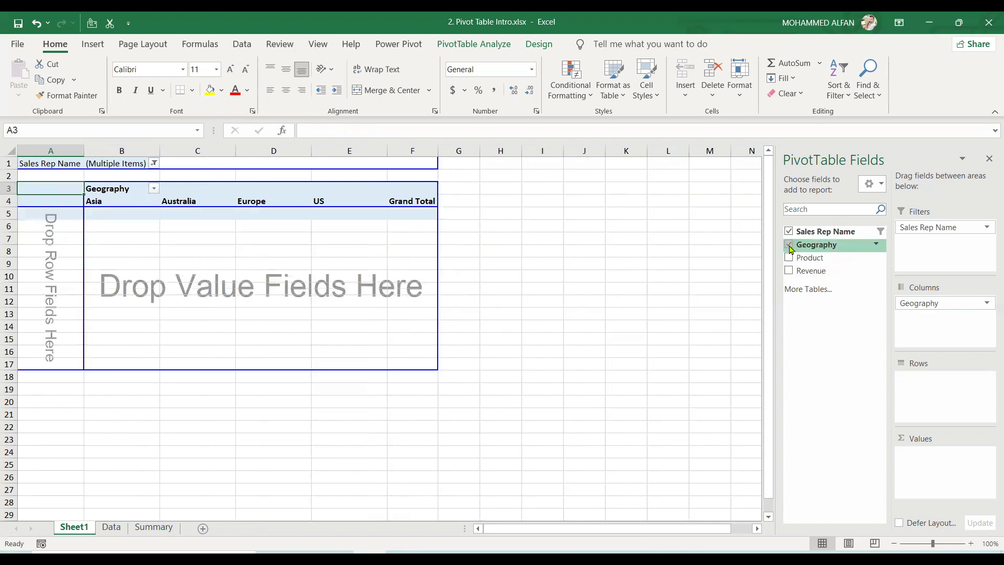
{"action": "left_click", "coordinate": [788, 244]}
{"action": "left_click", "coordinate": [788, 231]}
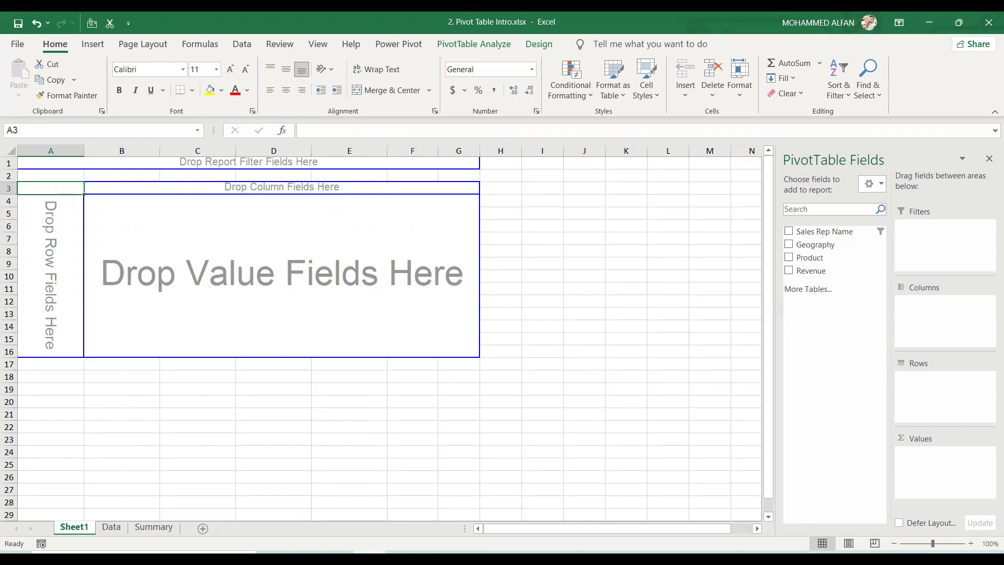
{"action": "key", "text": "alt+Tab"}
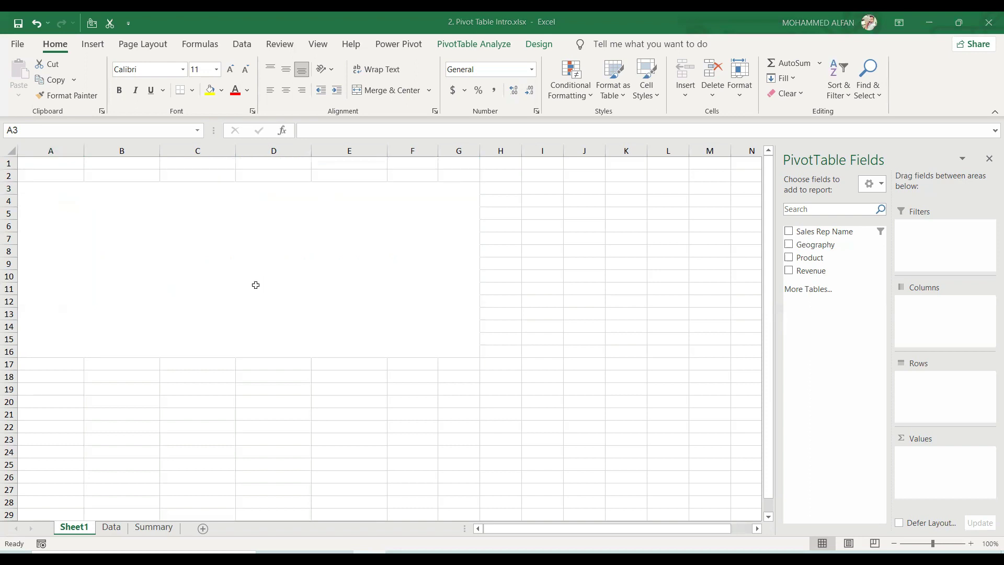
{"action": "key", "text": "alt+Tab"}
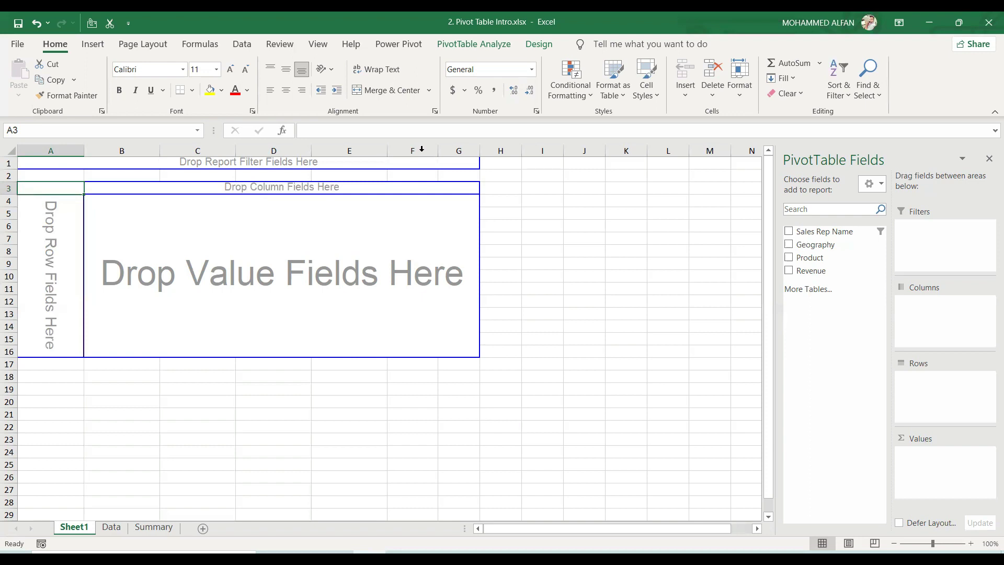
{"action": "left_click", "coordinate": [112, 527]}
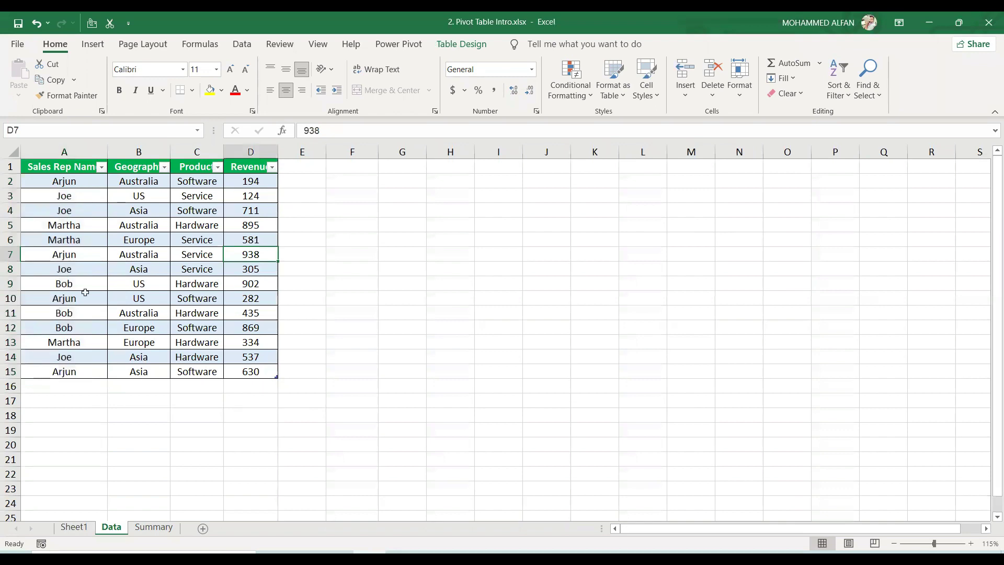
{"action": "left_click", "coordinate": [78, 528]}
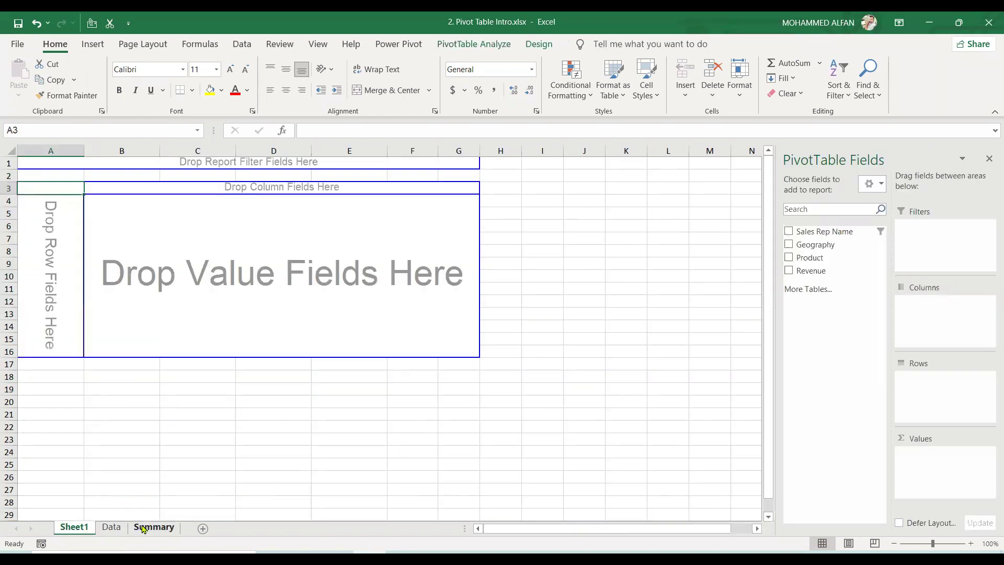
{"action": "left_click", "coordinate": [111, 527]}
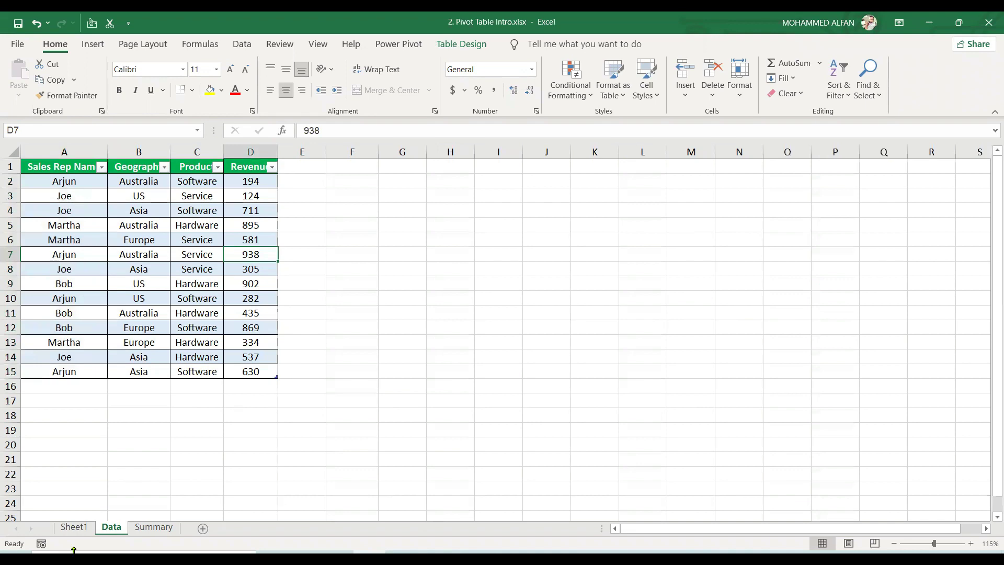
Delete Sheet1 with its empty pivot table from the workbook.
{"action": "right_click", "coordinate": [76, 528]}
{"action": "left_click", "coordinate": [142, 364]}
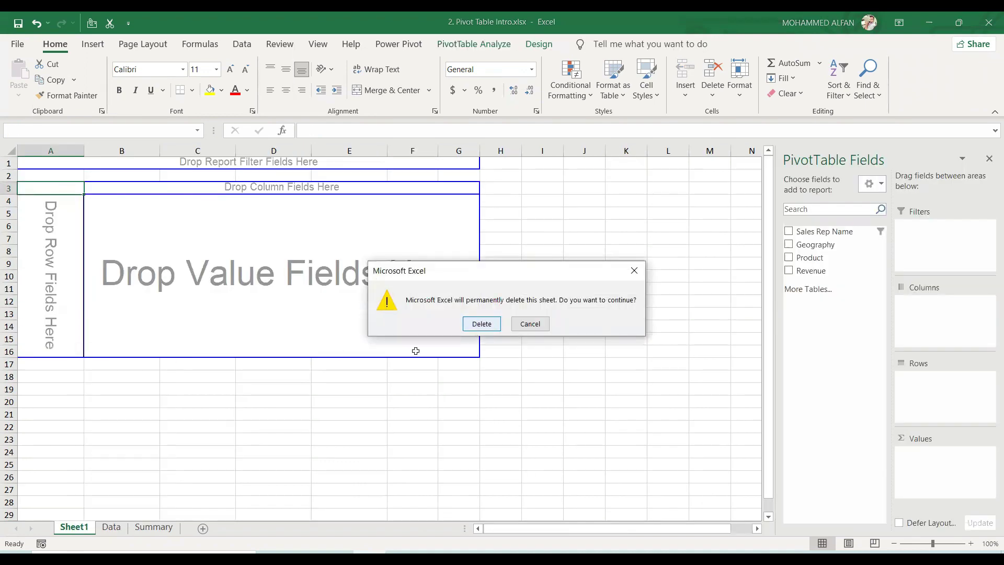
{"action": "key", "text": "Return"}
{"action": "left_click", "coordinate": [354, 386]}
Create a pivot table from the Canada sales table on a new worksheet, without adding the data to the Data Model.
{"action": "left_click", "coordinate": [197, 254]}
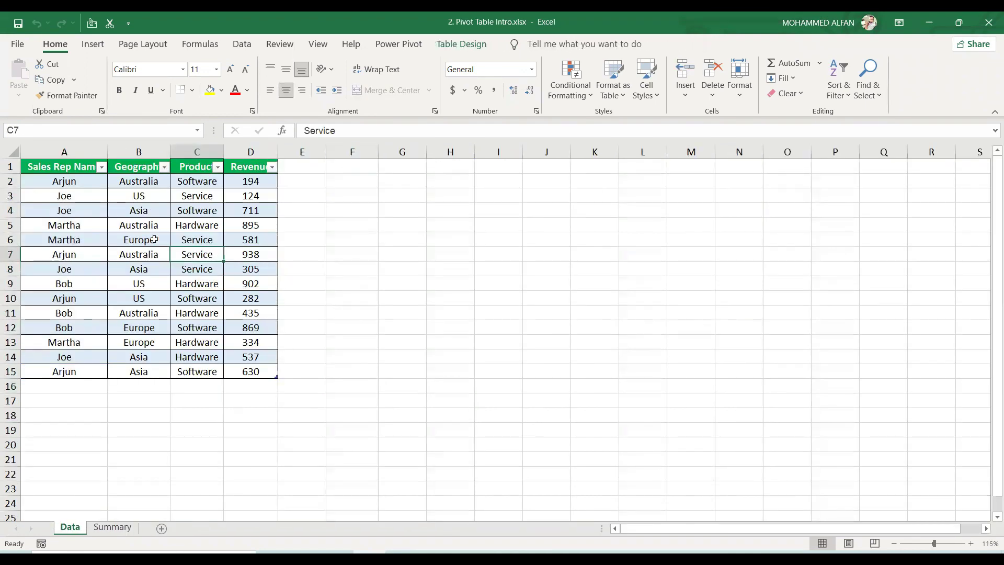
{"action": "left_click", "coordinate": [113, 224]}
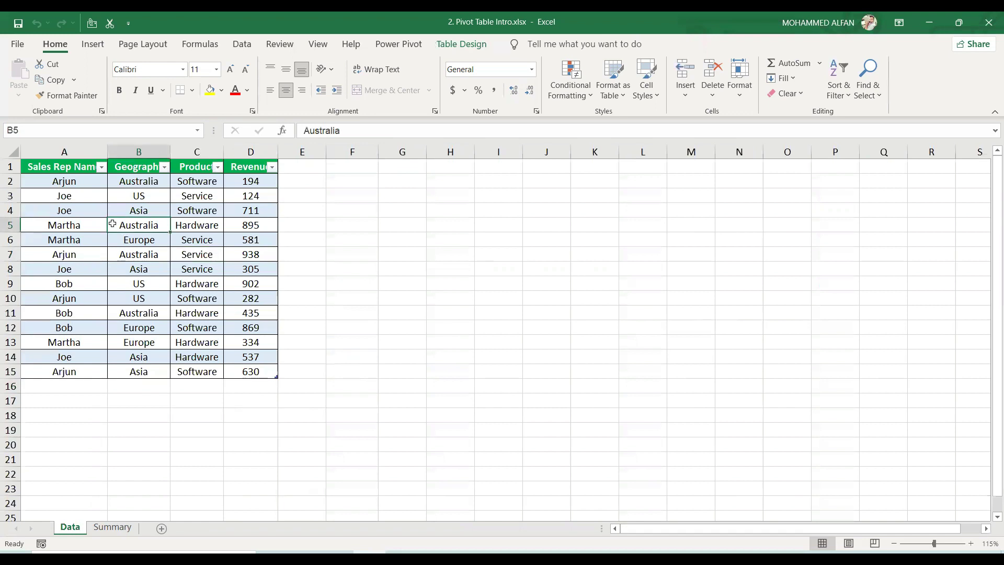
{"action": "left_click", "coordinate": [99, 46]}
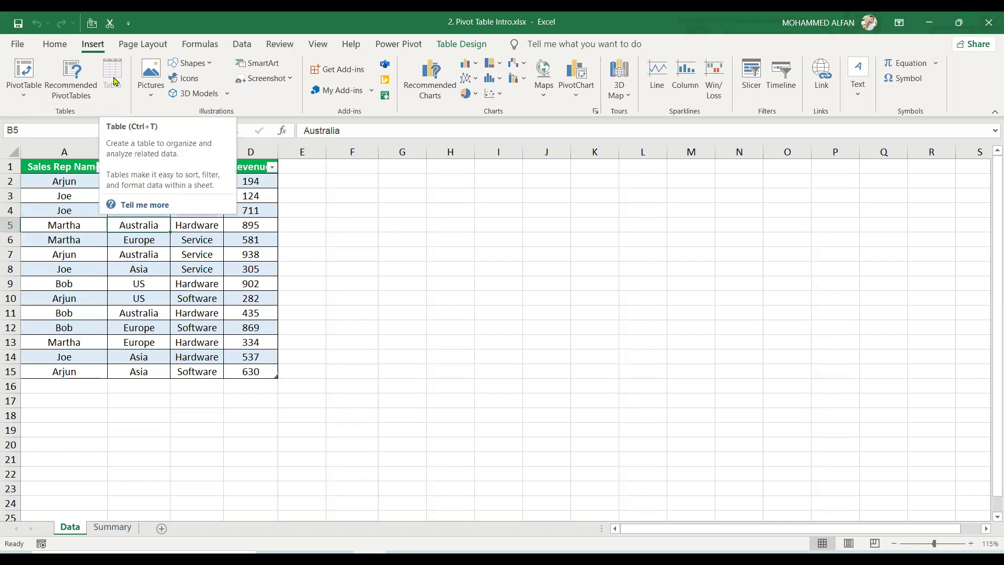
{"action": "left_click", "coordinate": [96, 277]}
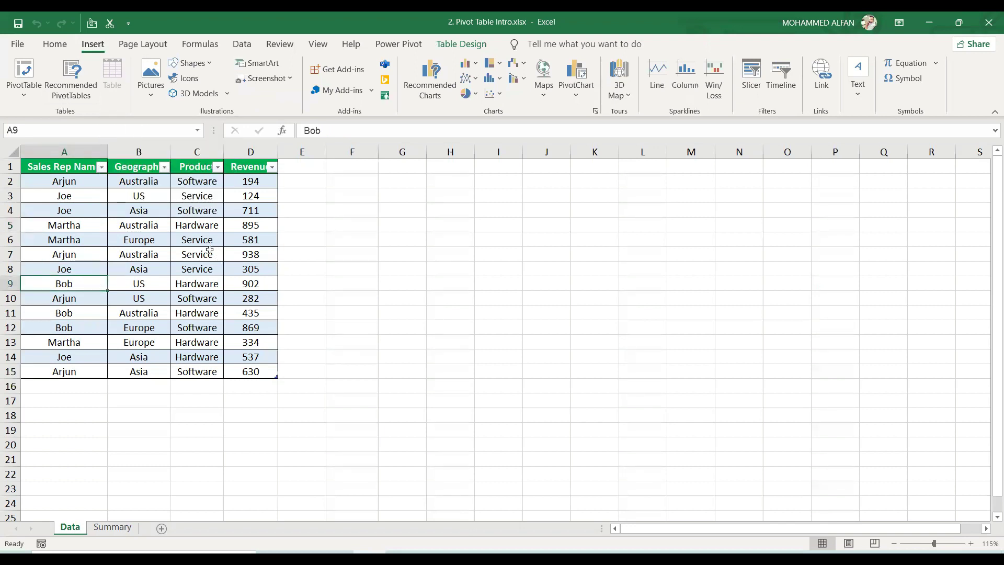
{"action": "left_click", "coordinate": [24, 78]}
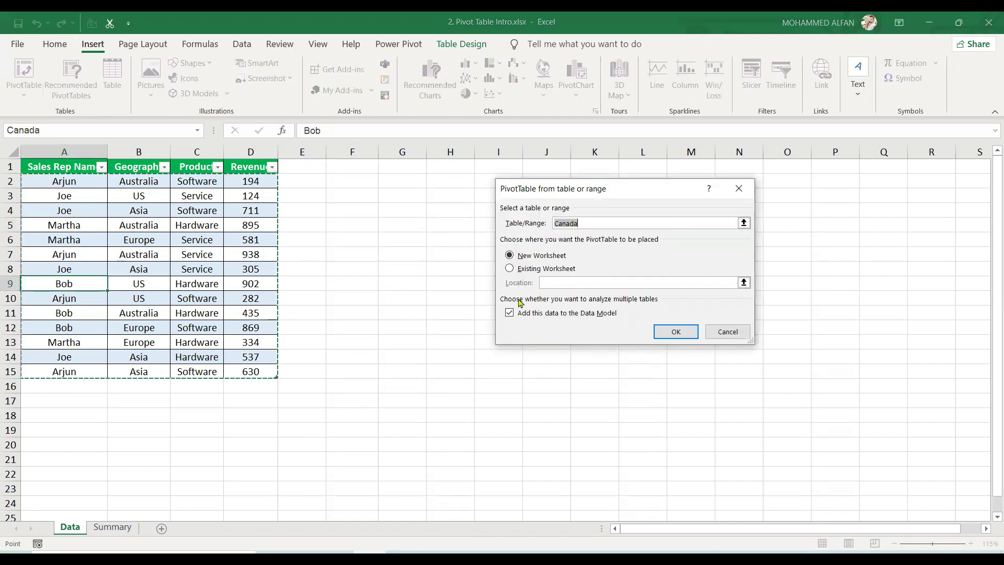
{"action": "left_click", "coordinate": [509, 313]}
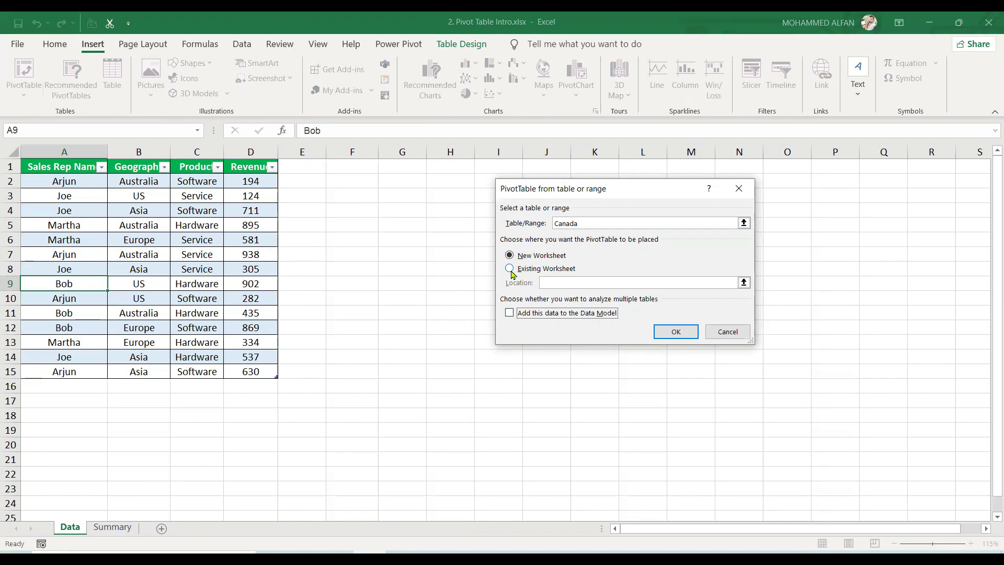
{"action": "left_click", "coordinate": [674, 332]}
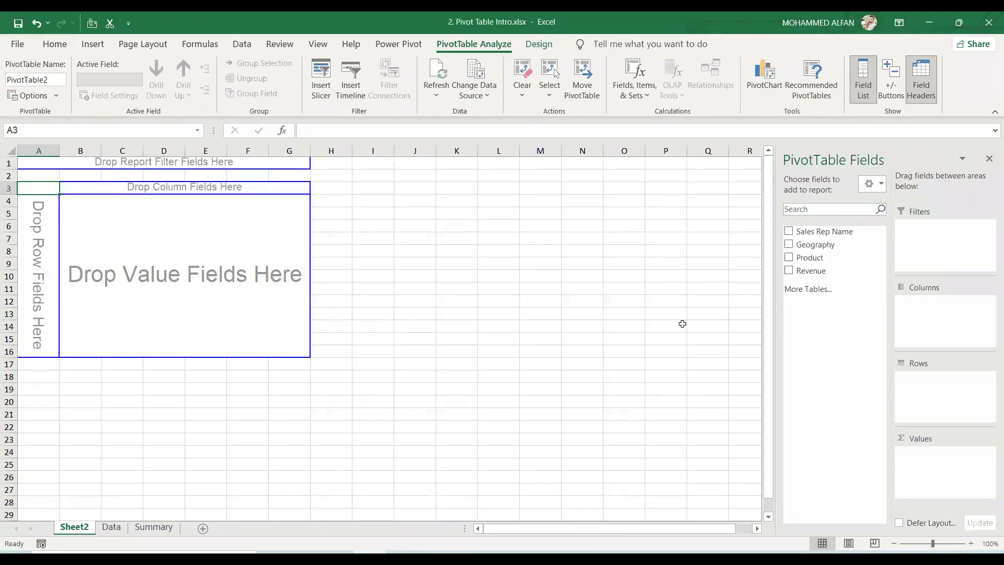
Turn off the Classic PivotTable layout in the display options of the empty PivotTable on Sheet2.
{"action": "right_click", "coordinate": [81, 223]}
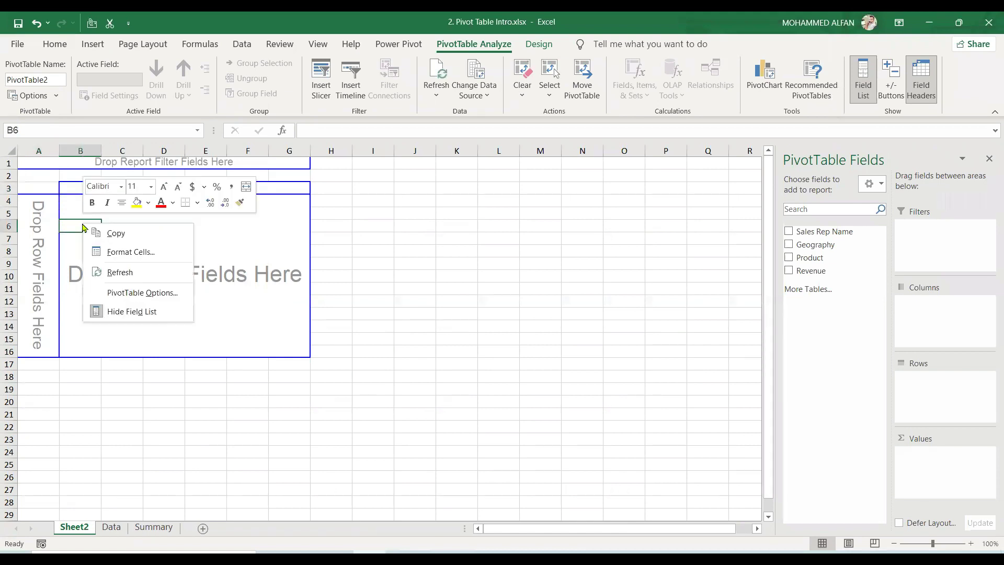
{"action": "left_click", "coordinate": [142, 292]}
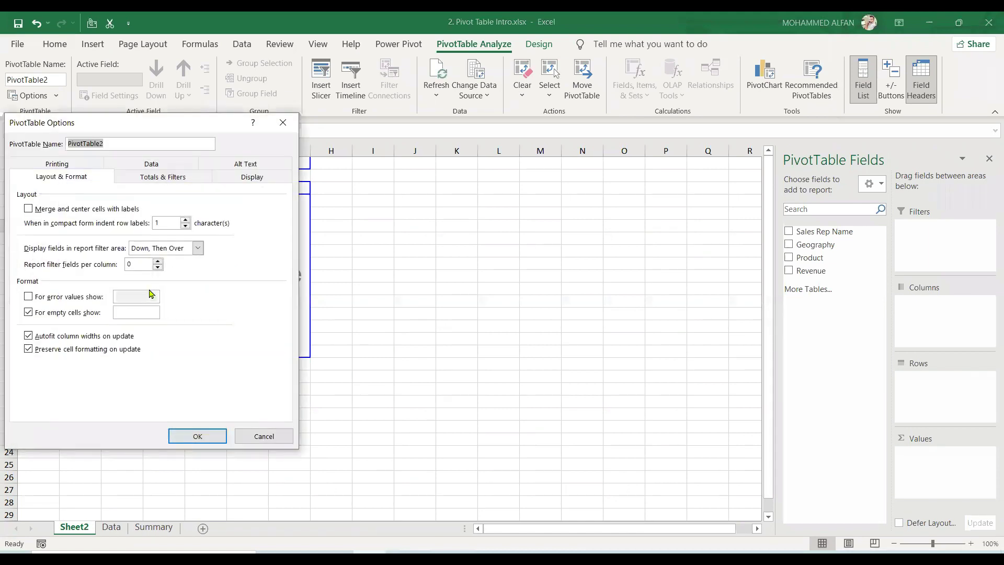
{"action": "left_click", "coordinate": [255, 180]}
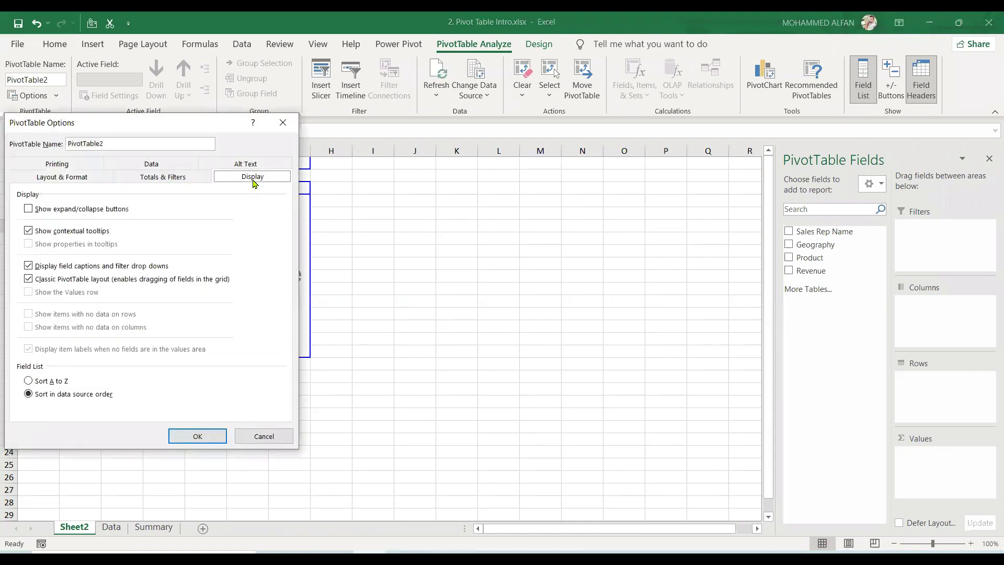
{"action": "left_click", "coordinate": [28, 279]}
{"action": "left_click", "coordinate": [28, 279]}
{"action": "left_click", "coordinate": [199, 437]}
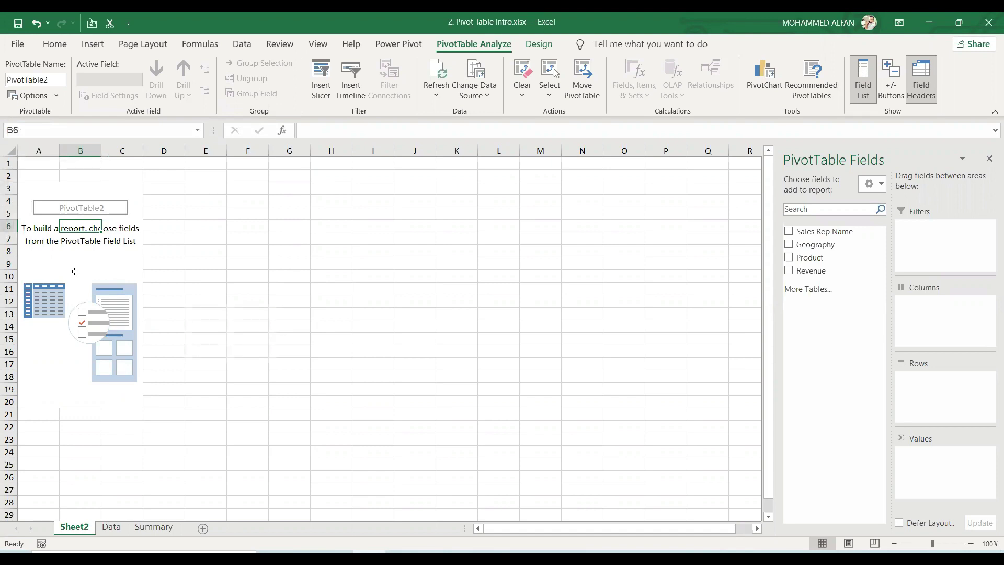
Re-enable the Classic PivotTable layout, which allows dragging fields in the grid, for the PivotTable on Sheet2.
{"action": "left_click_drag", "start_coordinate": [822, 245], "coordinate": [825, 268]}
{"action": "right_click", "coordinate": [104, 258]}
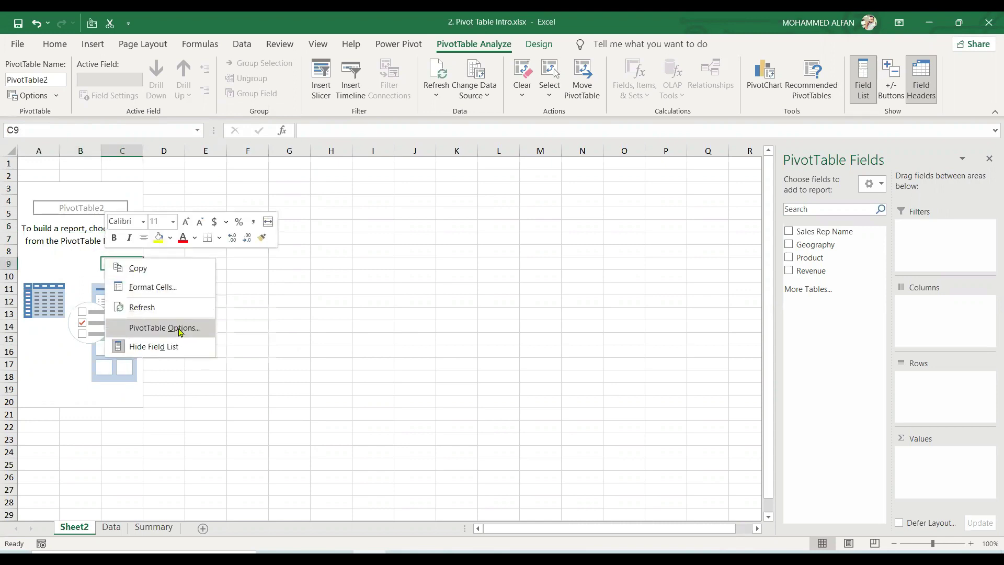
{"action": "left_click", "coordinate": [179, 331]}
{"action": "left_click", "coordinate": [279, 213]}
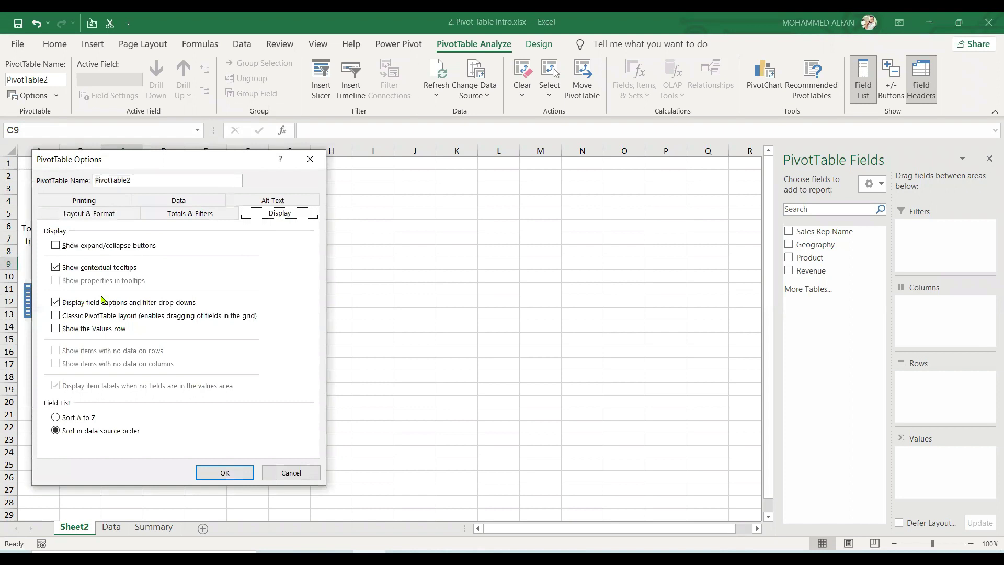
{"action": "left_click", "coordinate": [55, 316]}
{"action": "left_click", "coordinate": [224, 474]}
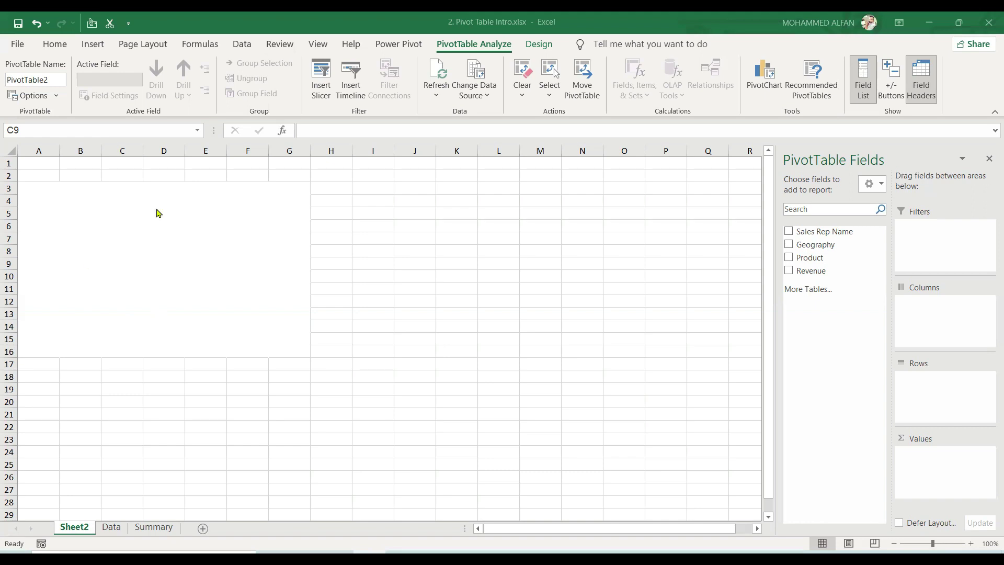
{"action": "left_click", "coordinate": [181, 246]}
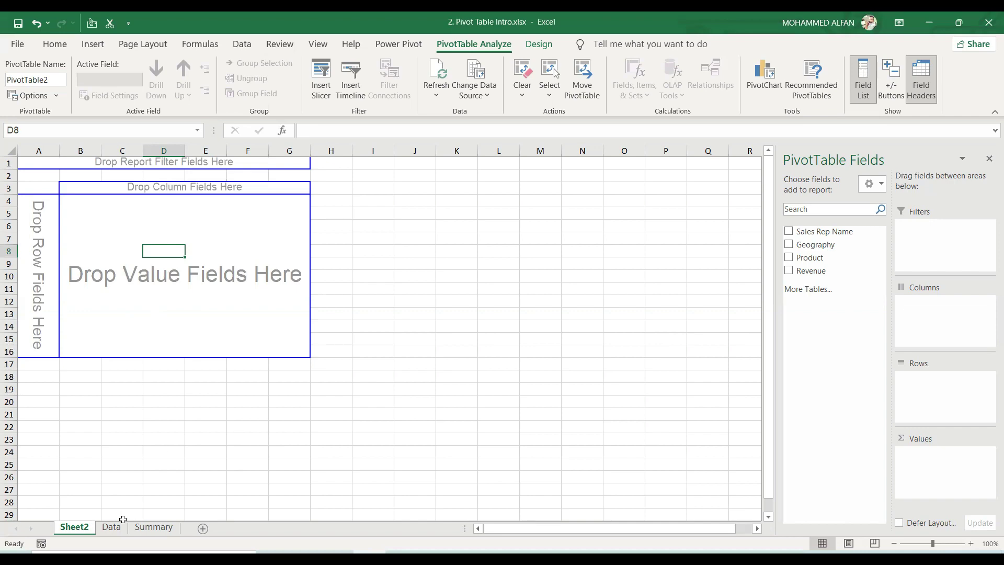
Try to insert a PivotTable from the Canada table on the Data sheet, without adding it to the Data Model.
{"action": "left_click", "coordinate": [108, 527]}
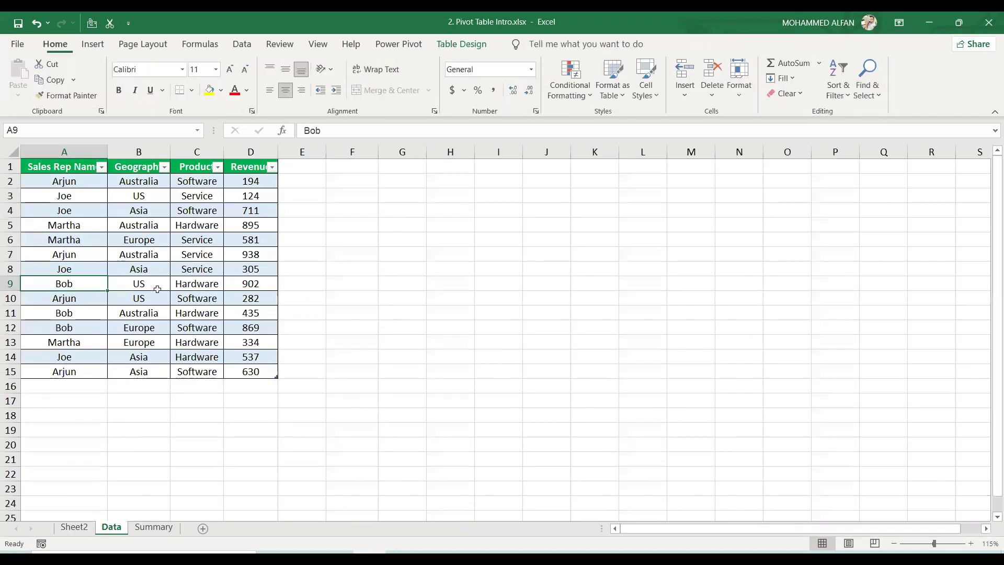
{"action": "left_click", "coordinate": [154, 256]}
{"action": "left_click", "coordinate": [93, 44]}
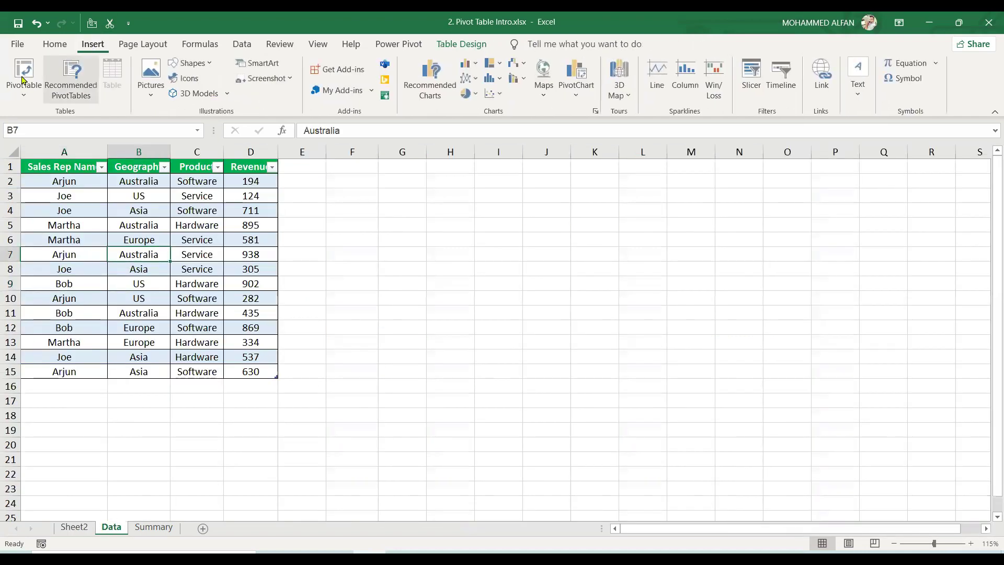
{"action": "left_click", "coordinate": [23, 73]}
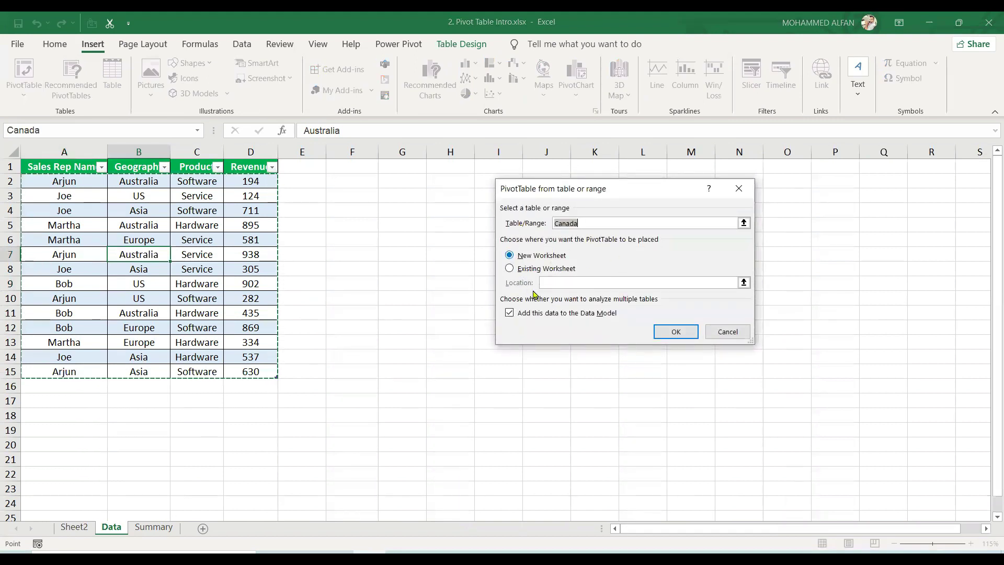
{"action": "left_click", "coordinate": [510, 313]}
{"action": "left_click", "coordinate": [669, 337]}
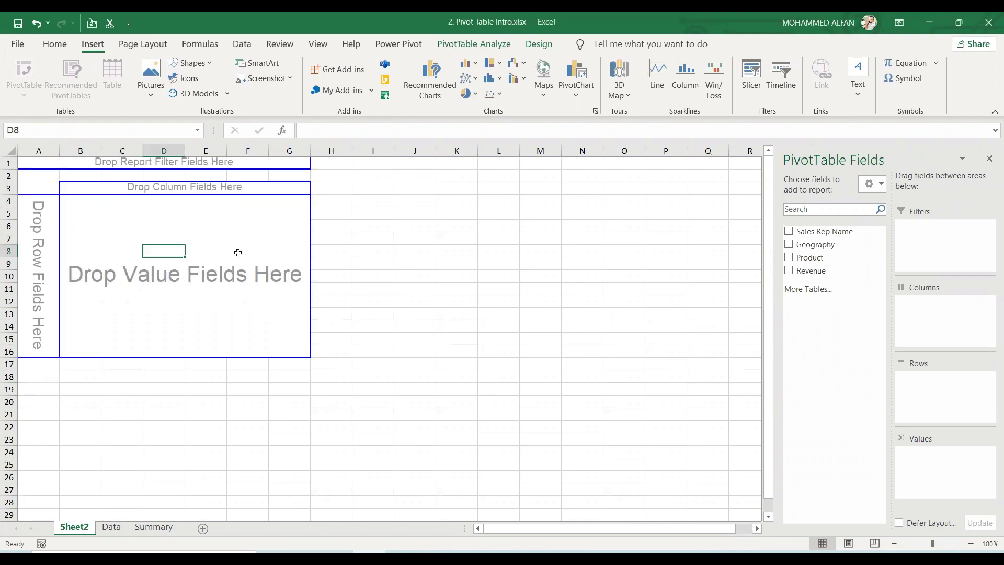
Set up another PivotTable from the Canada table on a new worksheet with the Data Model option off, and dismiss it without creating it.
{"action": "left_click", "coordinate": [107, 528]}
{"action": "left_click", "coordinate": [216, 314]}
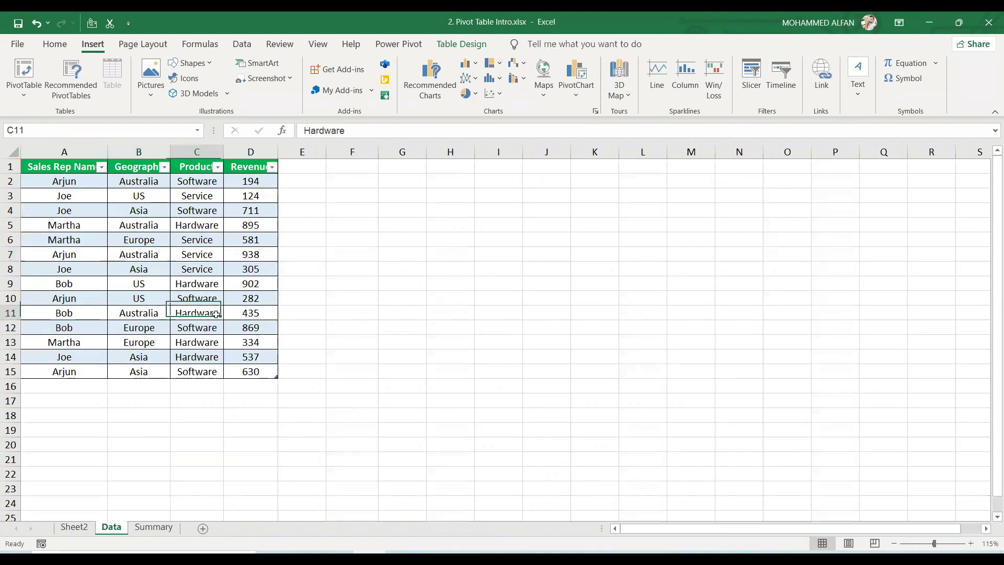
{"action": "left_click", "coordinate": [162, 266]}
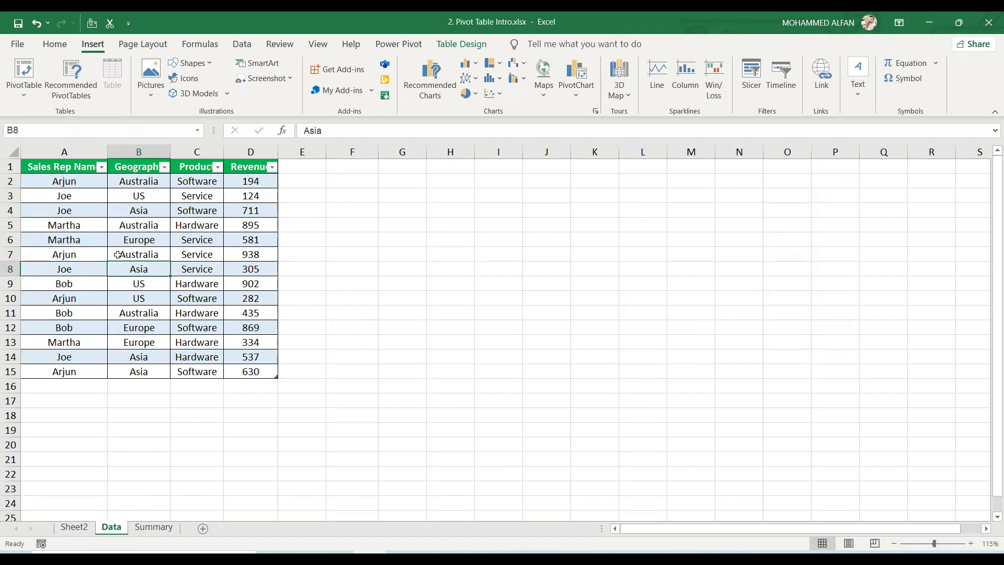
{"action": "left_click", "coordinate": [204, 254]}
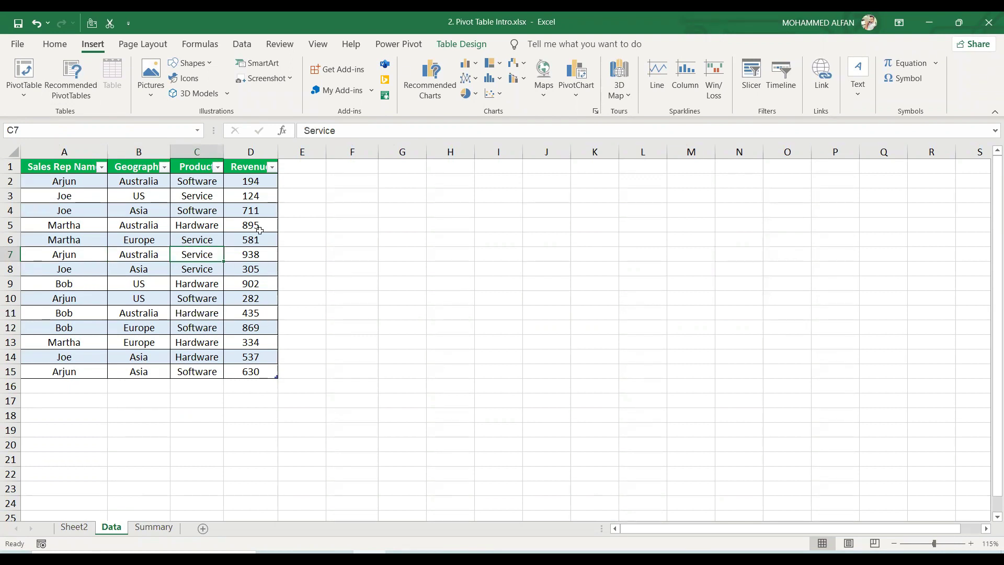
{"action": "left_click", "coordinate": [139, 237]}
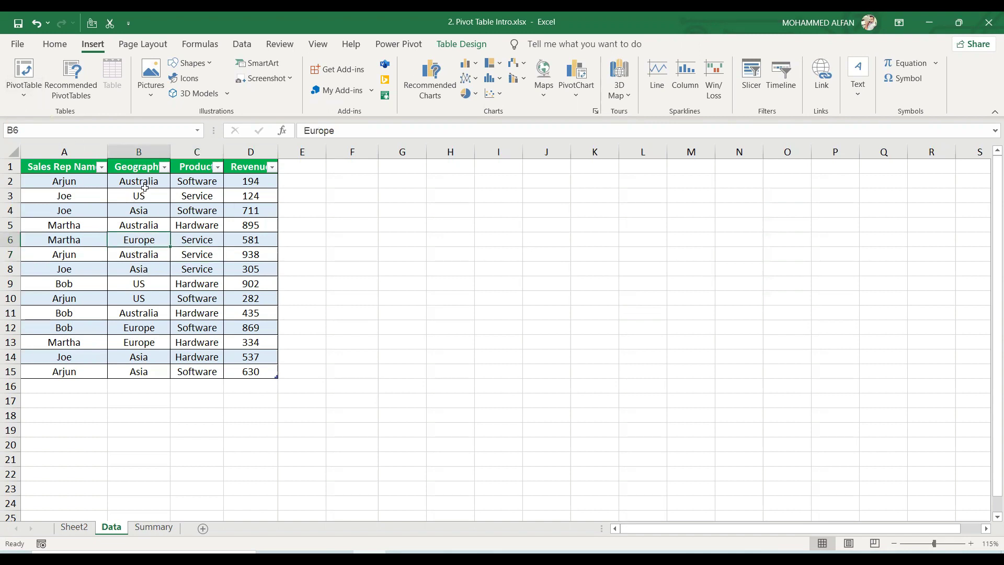
{"action": "left_click", "coordinate": [24, 78]}
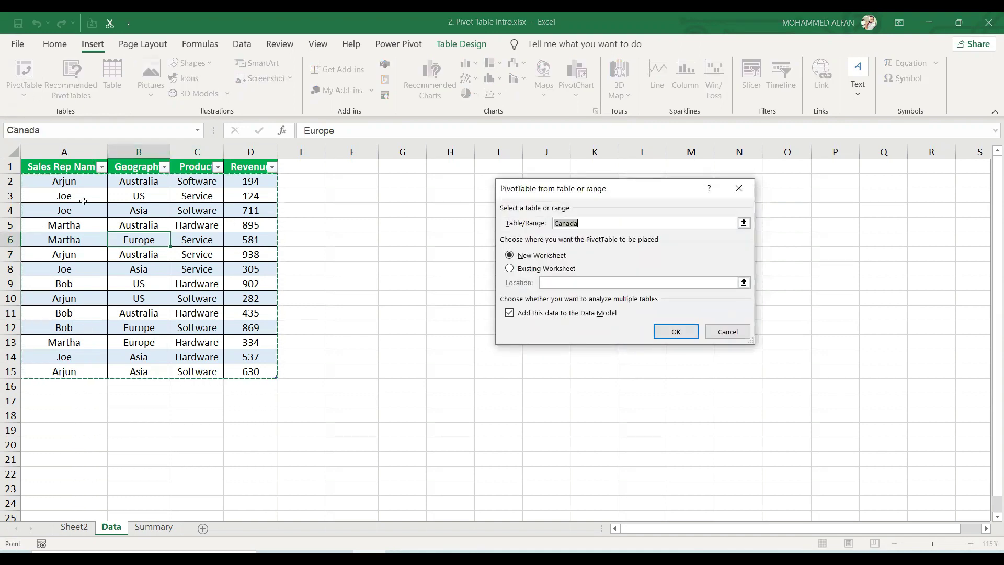
{"action": "left_click", "coordinate": [510, 313]}
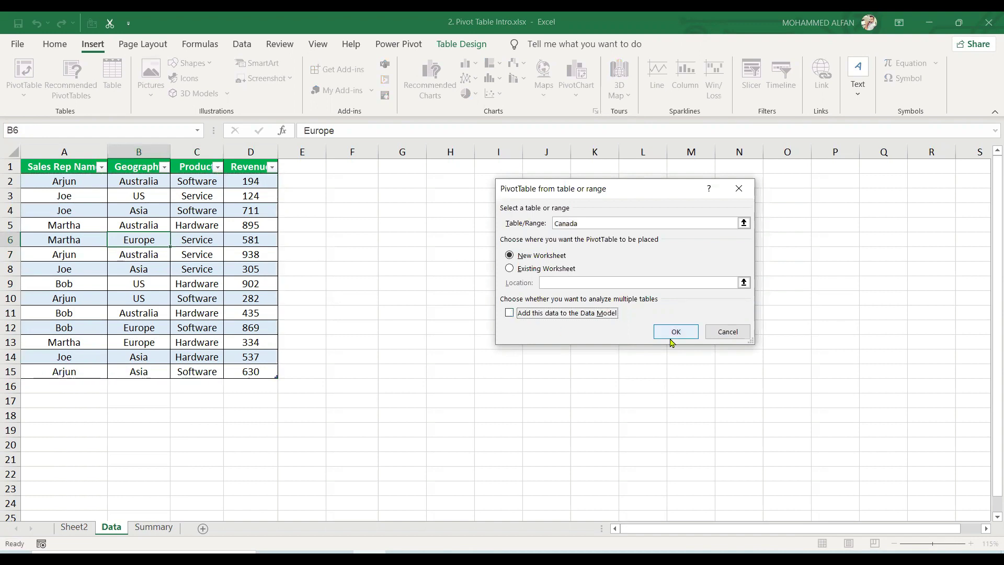
{"action": "left_click", "coordinate": [738, 196]}
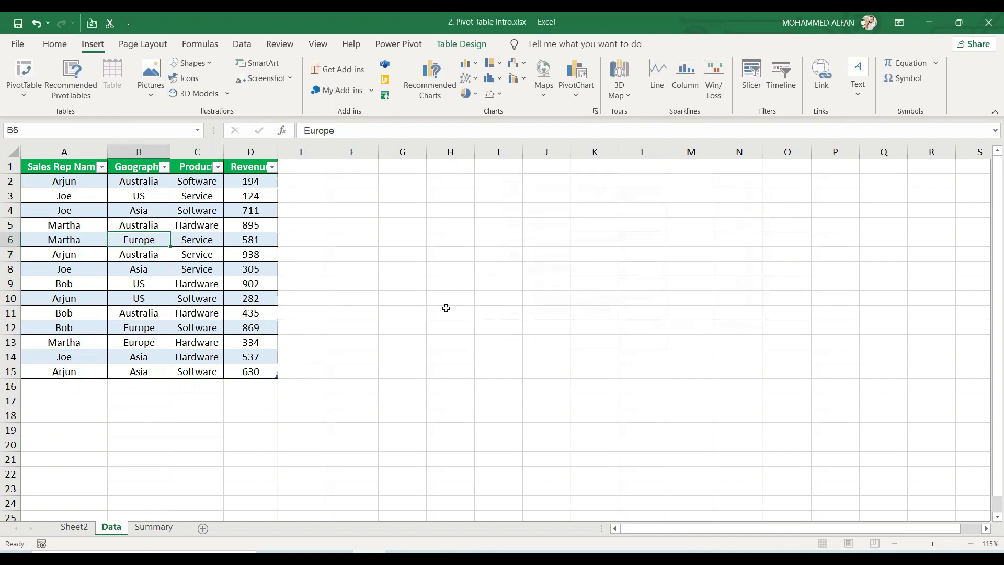
Return to Sheet2 and review the PivotTable's display options, including the Classic PivotTable layout setting.
{"action": "left_click", "coordinate": [83, 527]}
{"action": "right_click", "coordinate": [110, 230]}
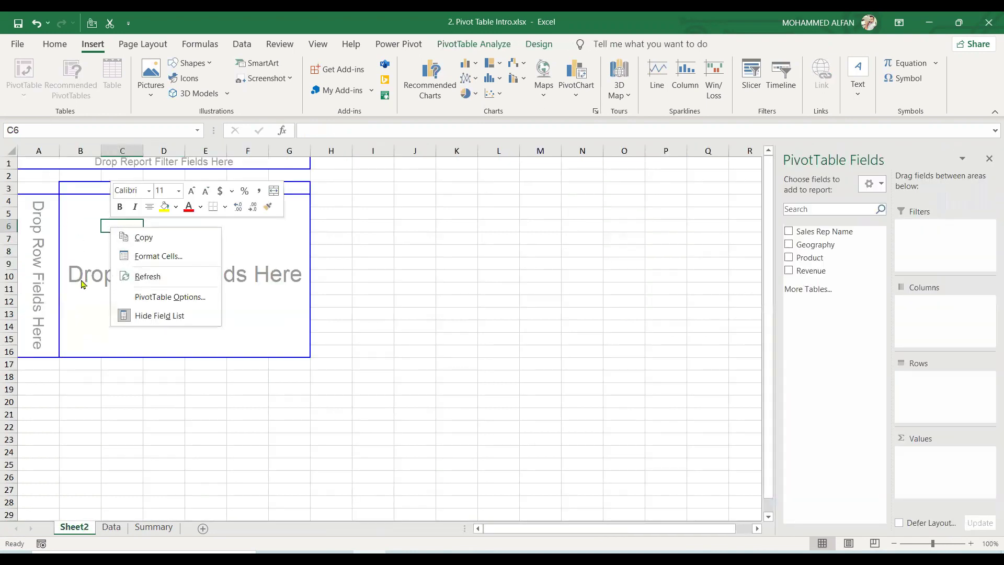
{"action": "key", "text": "Escape"}
{"action": "right_click", "coordinate": [71, 217]}
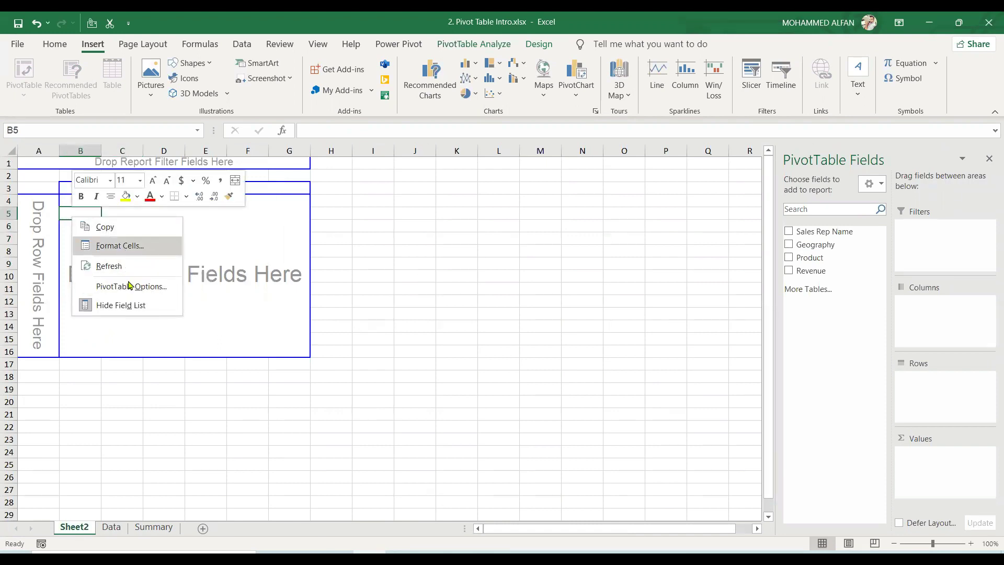
{"action": "left_click", "coordinate": [139, 284]}
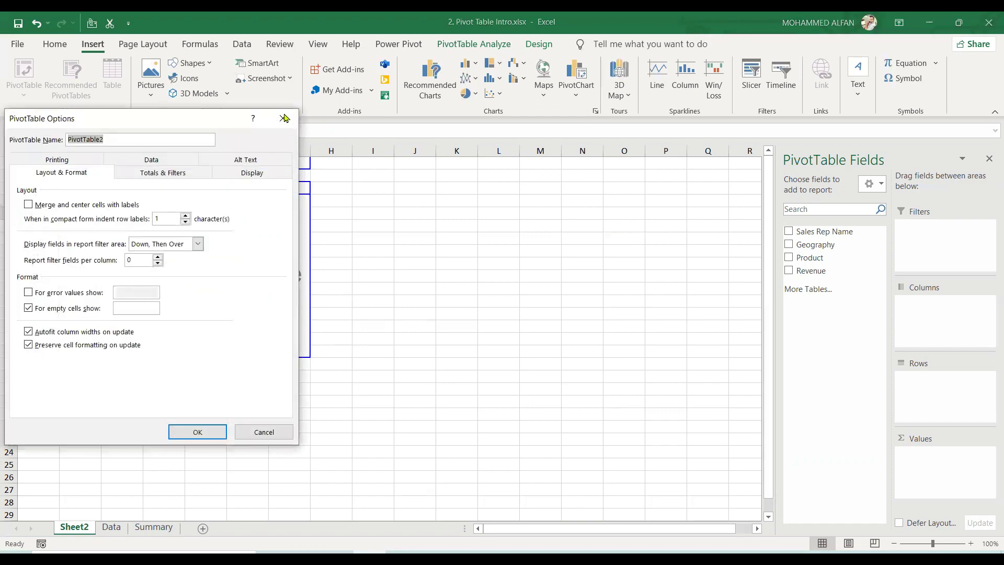
{"action": "key", "text": "Escape"}
{"action": "left_click", "coordinate": [110, 236]}
{"action": "right_click", "coordinate": [110, 236]}
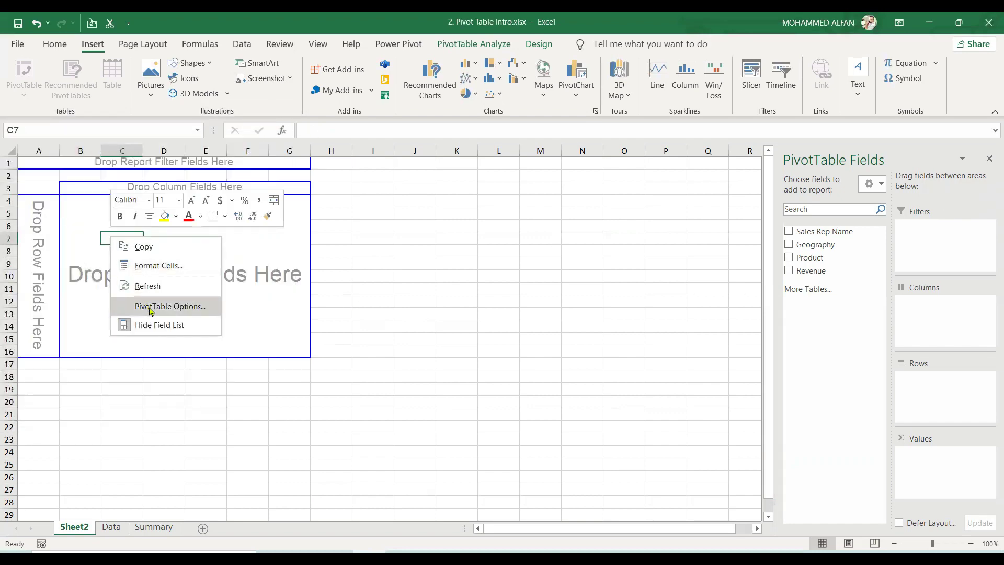
{"action": "left_click", "coordinate": [151, 307]}
{"action": "left_click", "coordinate": [255, 195]}
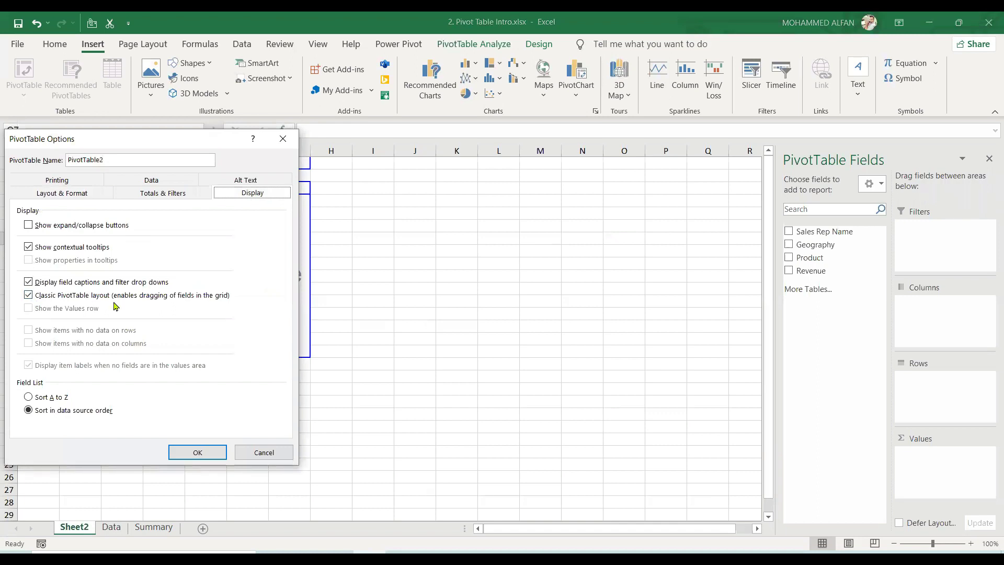
{"action": "left_click", "coordinate": [189, 455]}
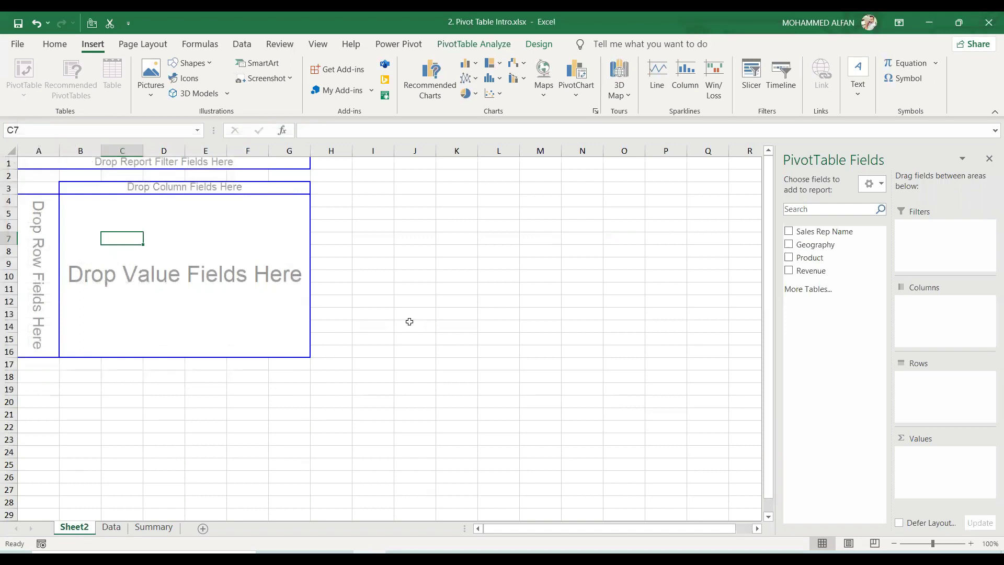
Clear the Classic PivotTable layout option in the PivotTable's display options and close them without applying the change.
{"action": "right_click", "coordinate": [87, 254]}
{"action": "left_click", "coordinate": [146, 325]}
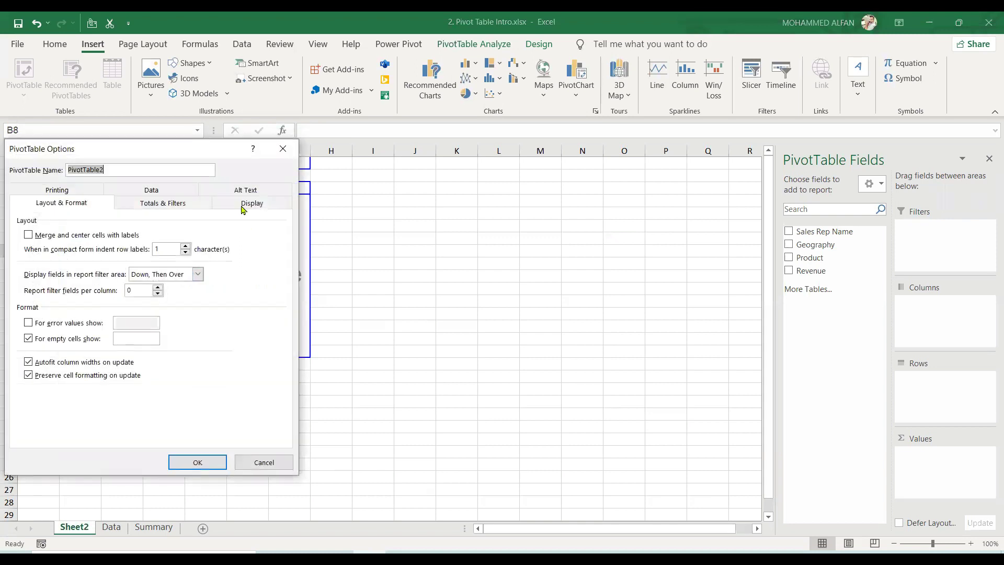
{"action": "left_click", "coordinate": [245, 205]}
{"action": "left_click", "coordinate": [29, 306]}
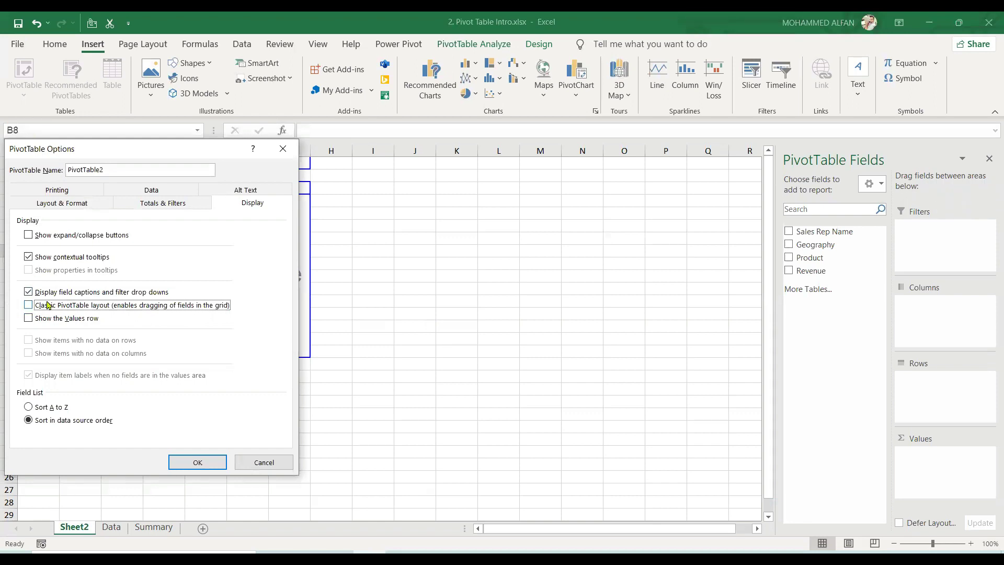
{"action": "left_click", "coordinate": [282, 148]}
Disable the Classic PivotTable layout for the PivotTable on Sheet2 and apply the change.
{"action": "left_click", "coordinate": [67, 229]}
{"action": "right_click", "coordinate": [67, 229]}
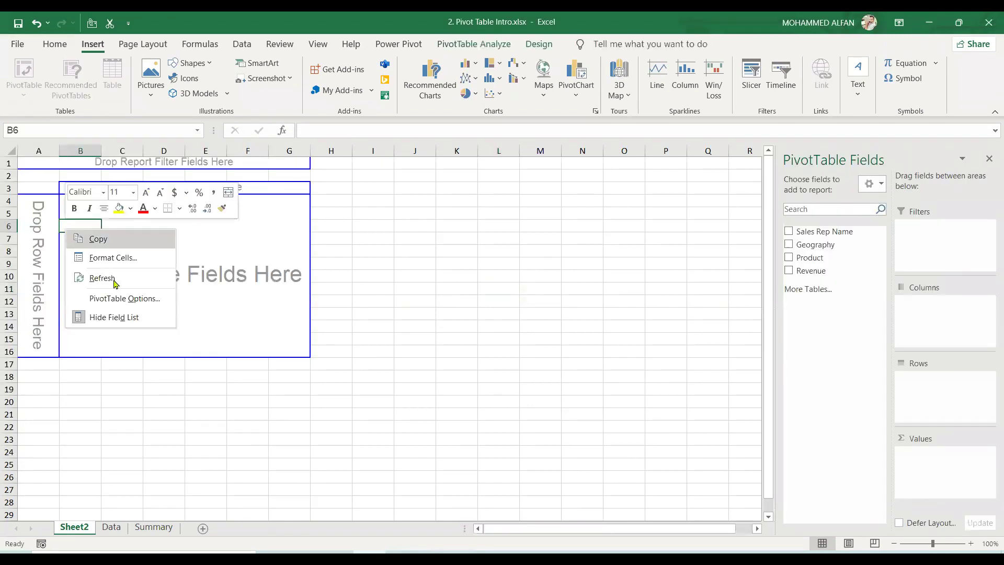
{"action": "left_click", "coordinate": [120, 294]}
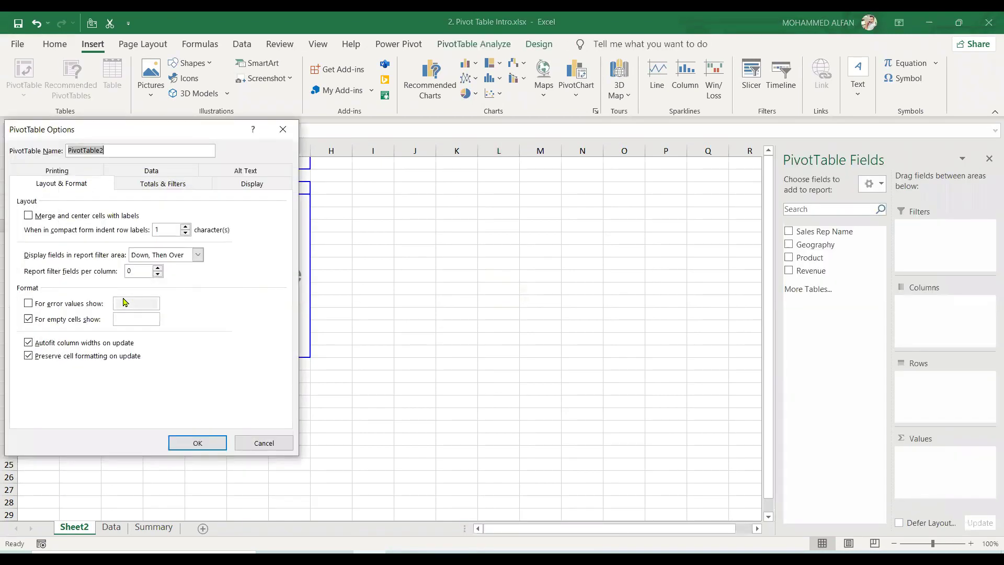
{"action": "left_click", "coordinate": [256, 185]}
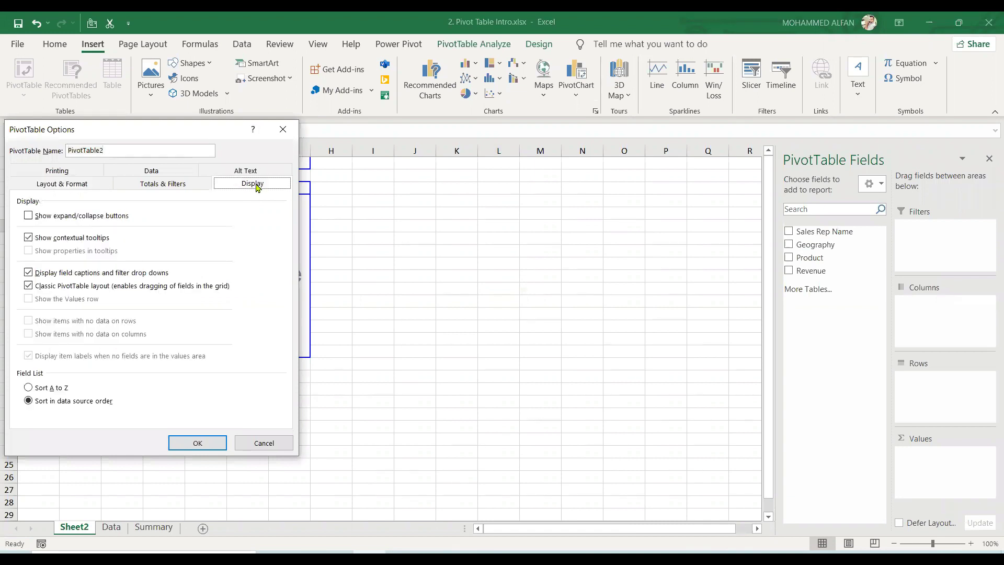
{"action": "left_click", "coordinate": [30, 288]}
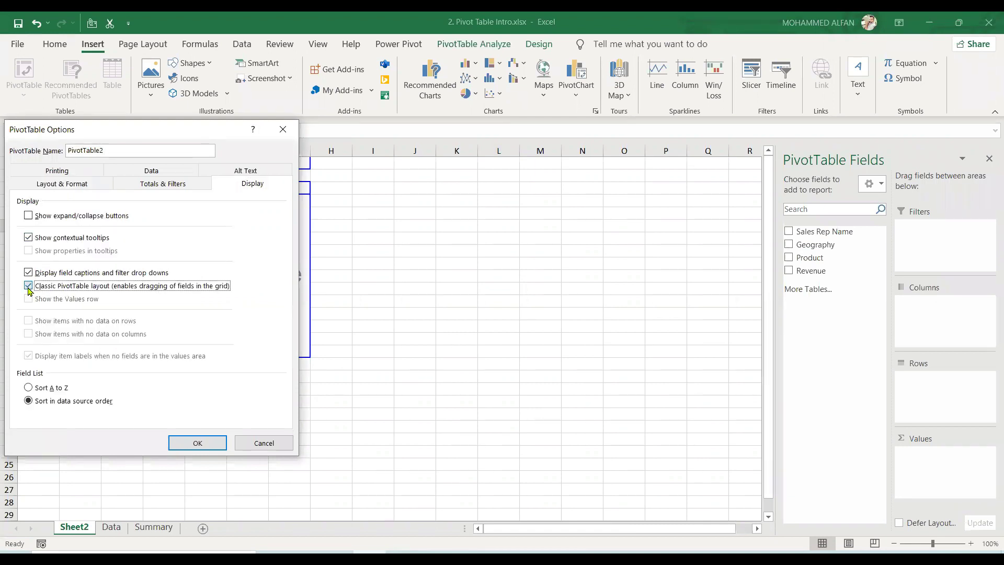
{"action": "left_click", "coordinate": [28, 286]}
{"action": "left_click", "coordinate": [204, 442]}
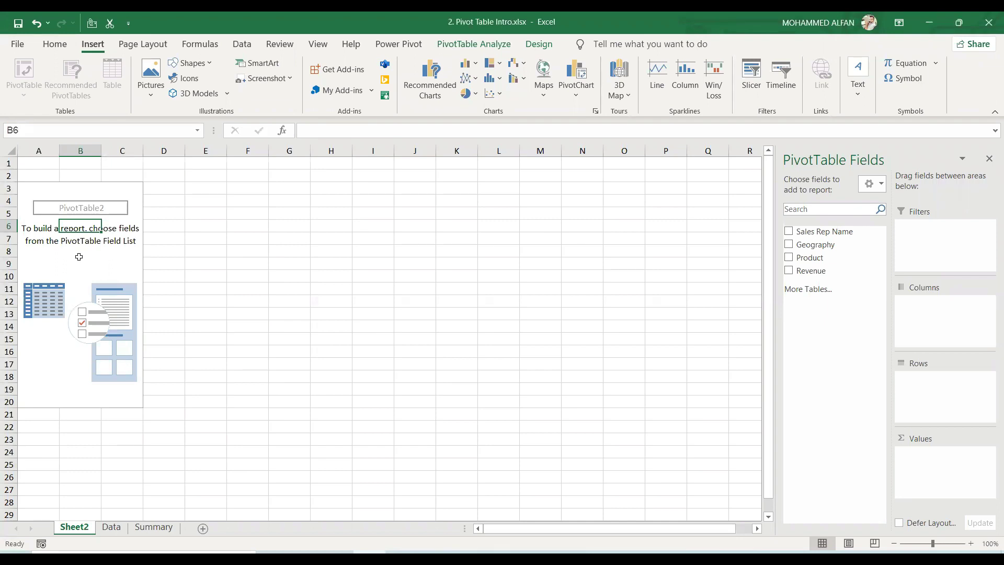
{"action": "left_click", "coordinate": [293, 308]}
{"action": "left_click", "coordinate": [124, 274]}
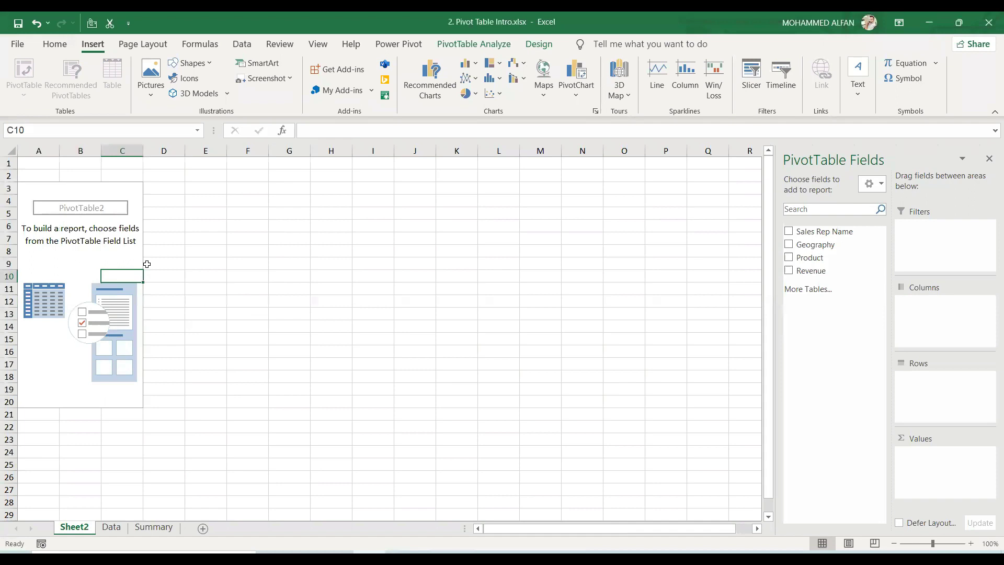
{"action": "left_click", "coordinate": [202, 277]}
{"action": "left_click", "coordinate": [108, 264]}
{"action": "right_click", "coordinate": [103, 253]}
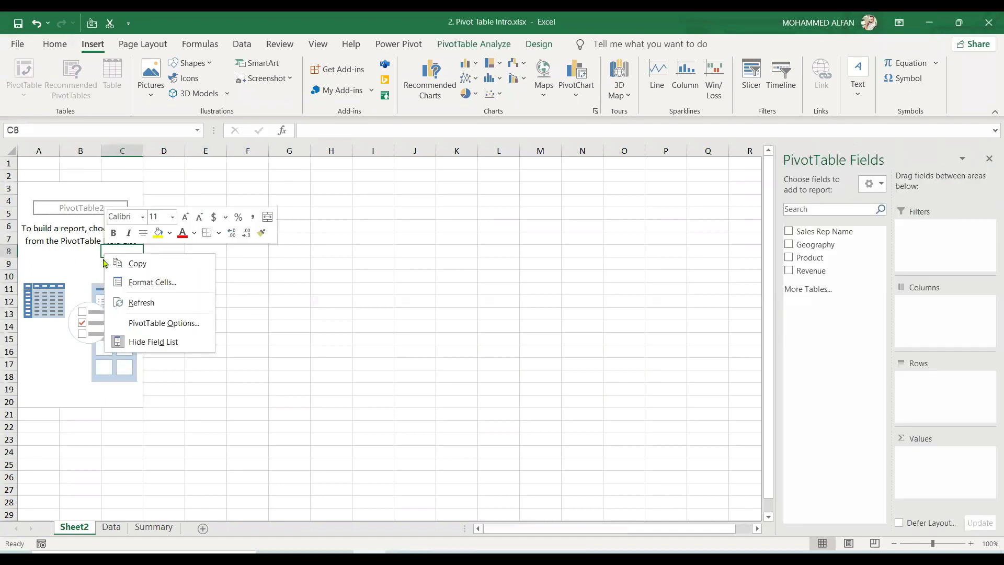
{"action": "key", "text": "Escape"}
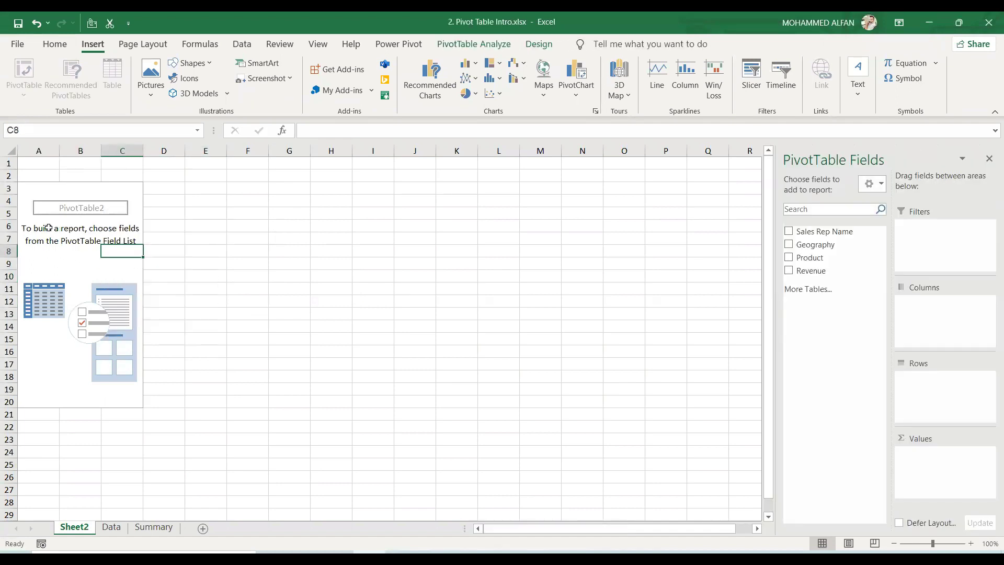
Enable the Classic PivotTable layout in the display options of the PivotTable on Sheet2 and apply the change.
{"action": "right_click", "coordinate": [77, 259]}
{"action": "left_click", "coordinate": [169, 328]}
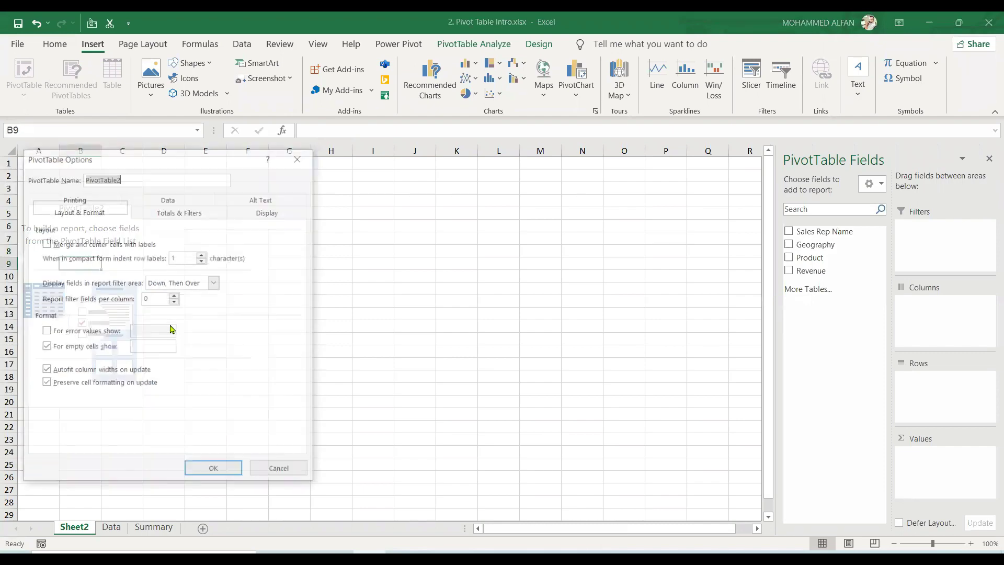
{"action": "left_click_drag", "start_coordinate": [161, 161], "coordinate": [403, 176]}
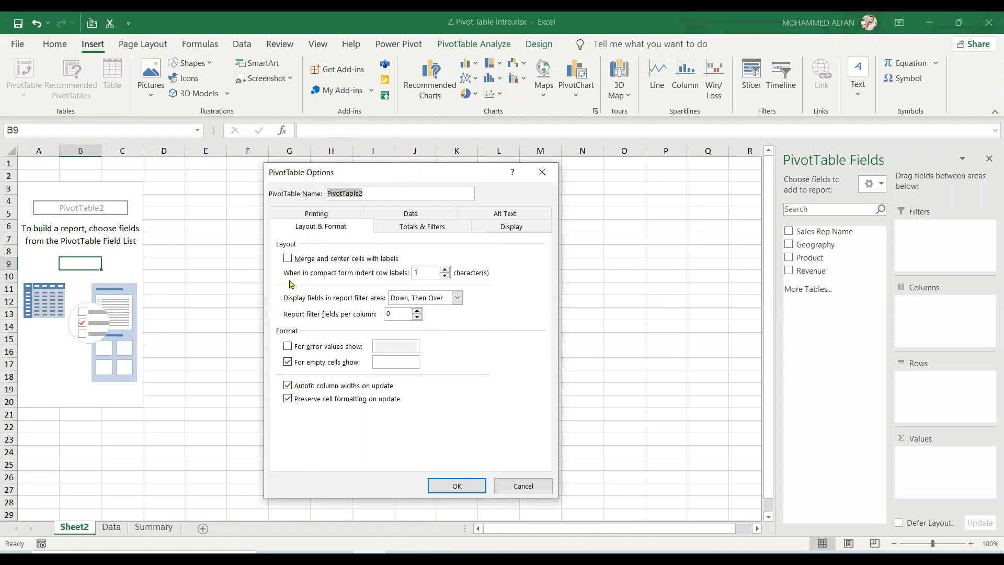
{"action": "left_click", "coordinate": [512, 226]}
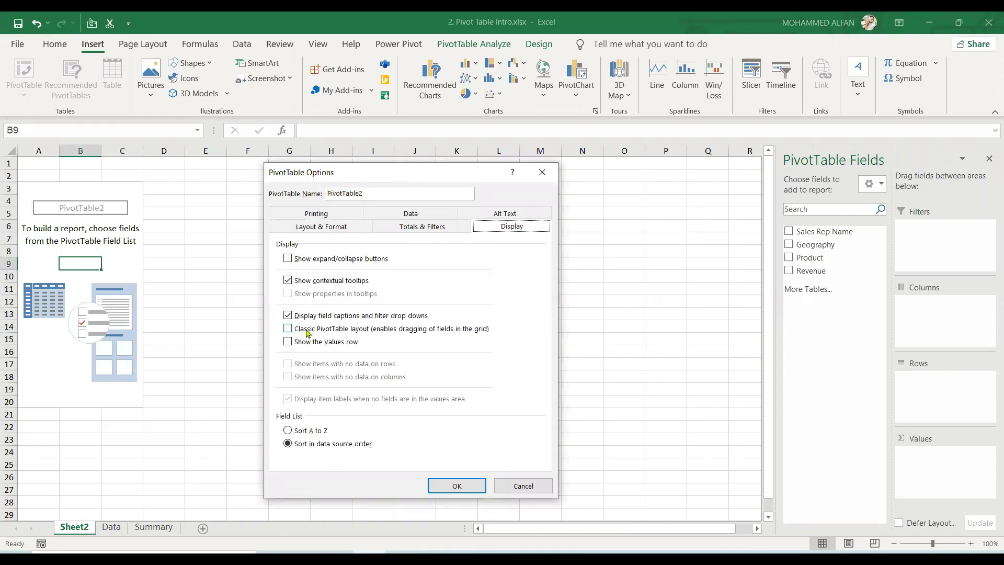
{"action": "left_click", "coordinate": [288, 329]}
{"action": "left_click", "coordinate": [456, 485]}
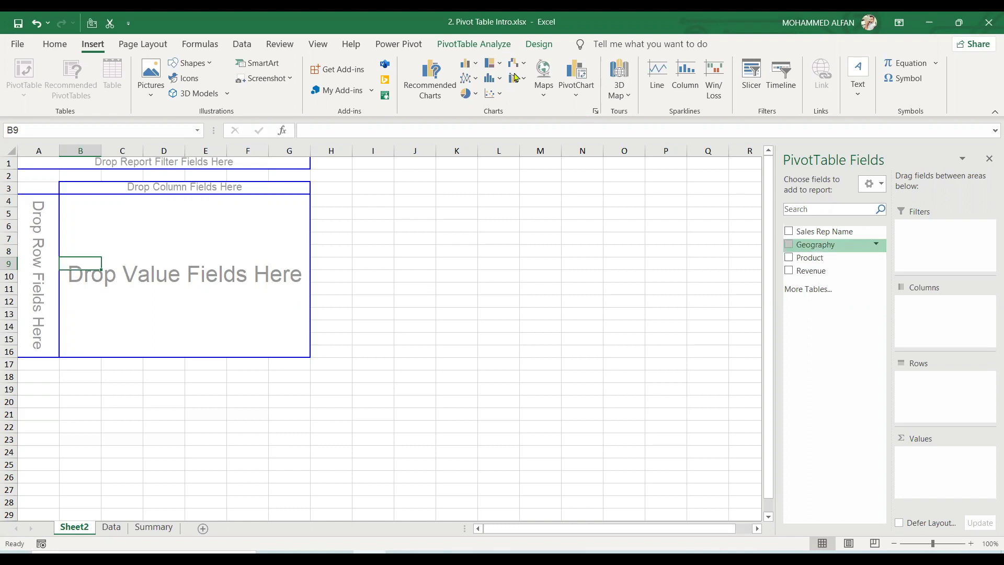
{"action": "left_click", "coordinate": [506, 171]}
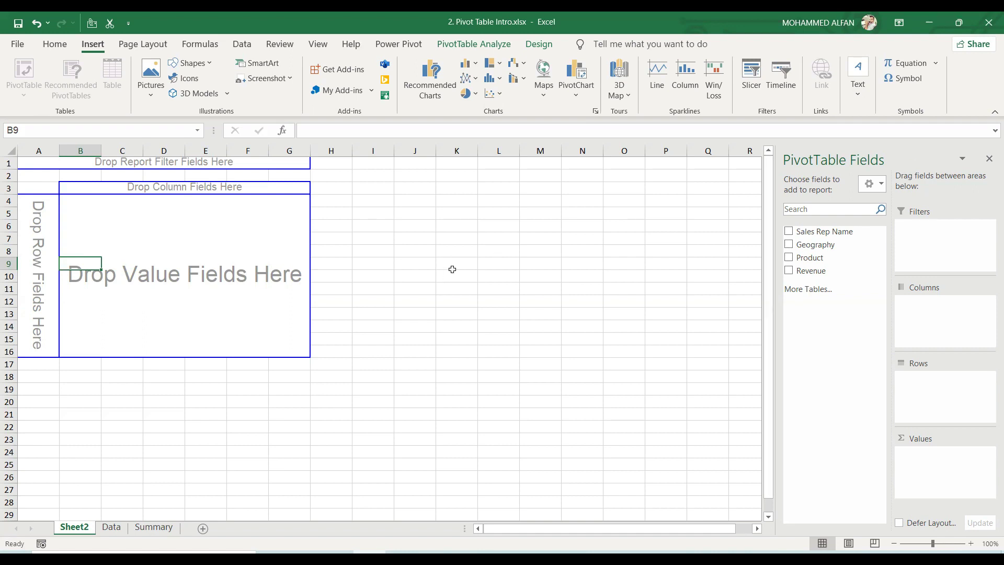
Close the Pivot Table Intro workbook without saving and open 3. Pivot Table Analysis.xlsx from the Part 2 folder.
{"action": "left_click", "coordinate": [988, 24]}
{"action": "left_click", "coordinate": [507, 314]}
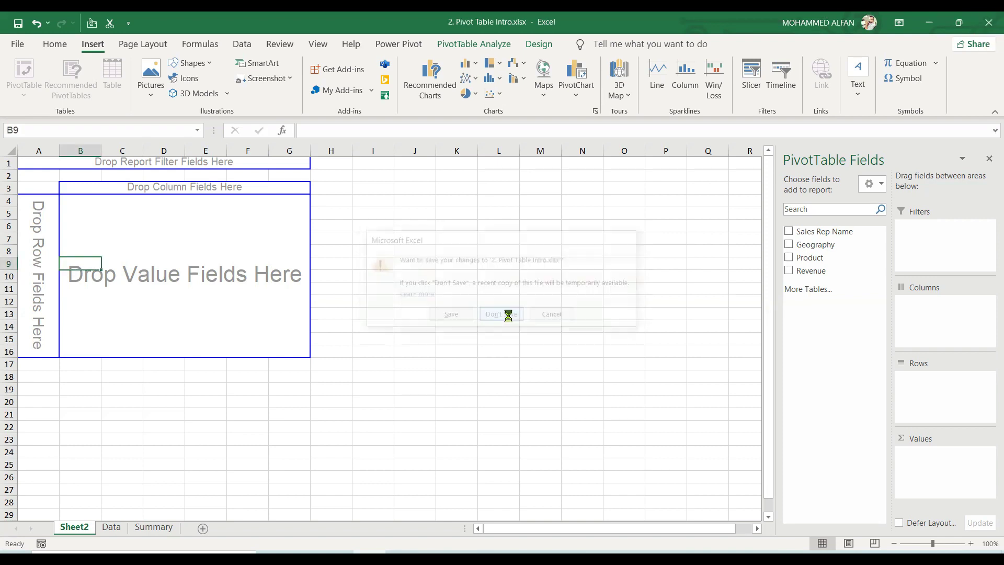
{"action": "left_click", "coordinate": [183, 192]}
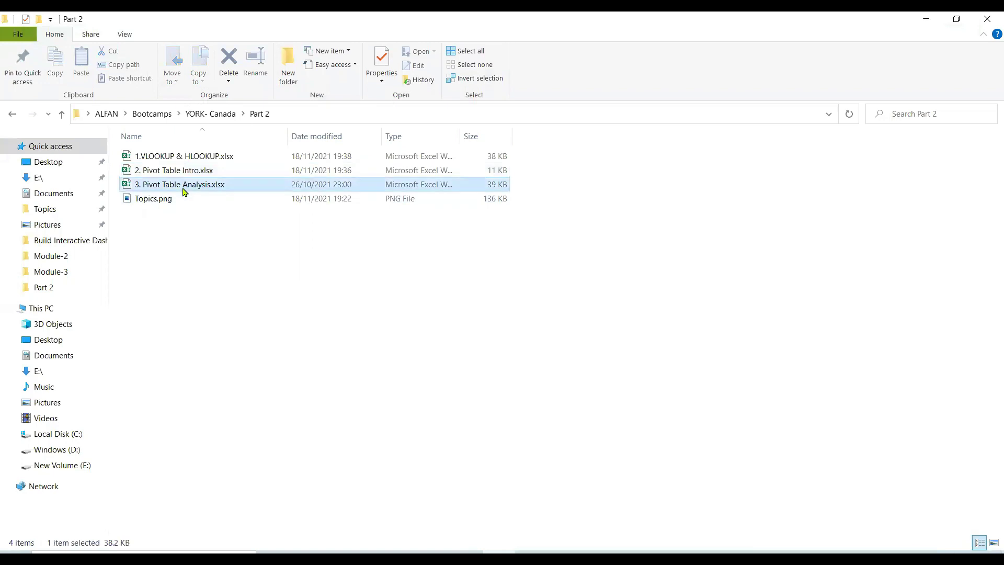
{"action": "double_click", "coordinate": [184, 191]}
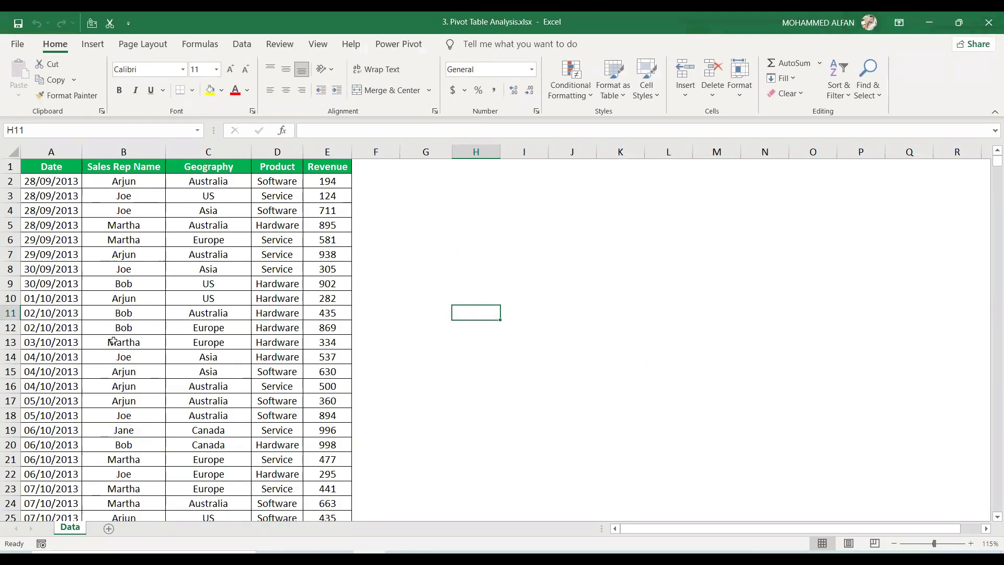
Examine the extent of the Date column in the sales data, from the header row to the last record.
{"action": "scroll", "coordinate": [121, 328], "scroll_direction": "down", "scroll_amount": 4}
{"action": "left_click", "coordinate": [43, 352]}
{"action": "key", "text": "ctrl+shift+Down"}
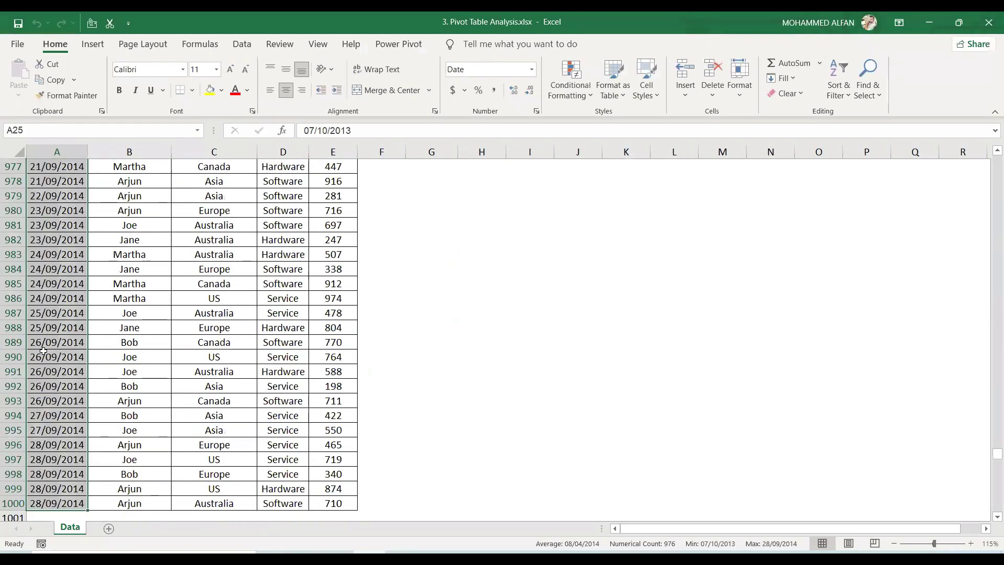
{"action": "left_click", "coordinate": [48, 503]}
{"action": "key", "text": "ctrl+shift+Up"}
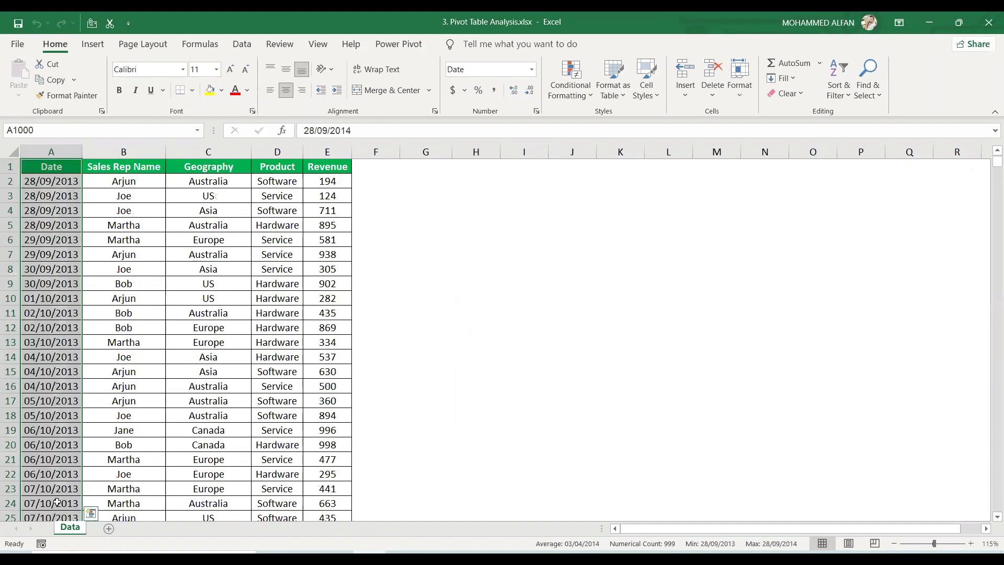
{"action": "left_click", "coordinate": [152, 343]}
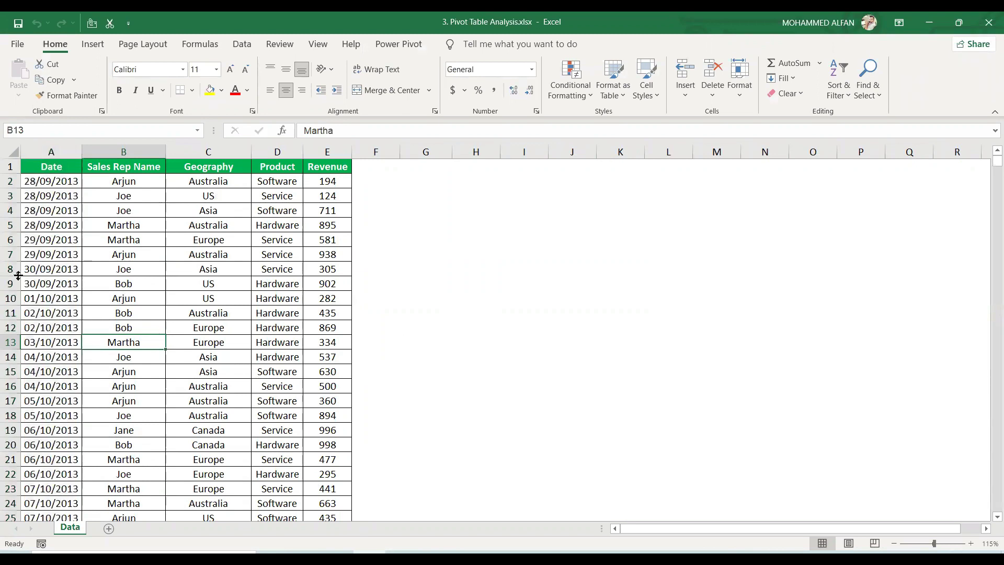
Convert the sales data range A1:E1000 into a table with headers.
{"action": "left_click", "coordinate": [280, 303]}
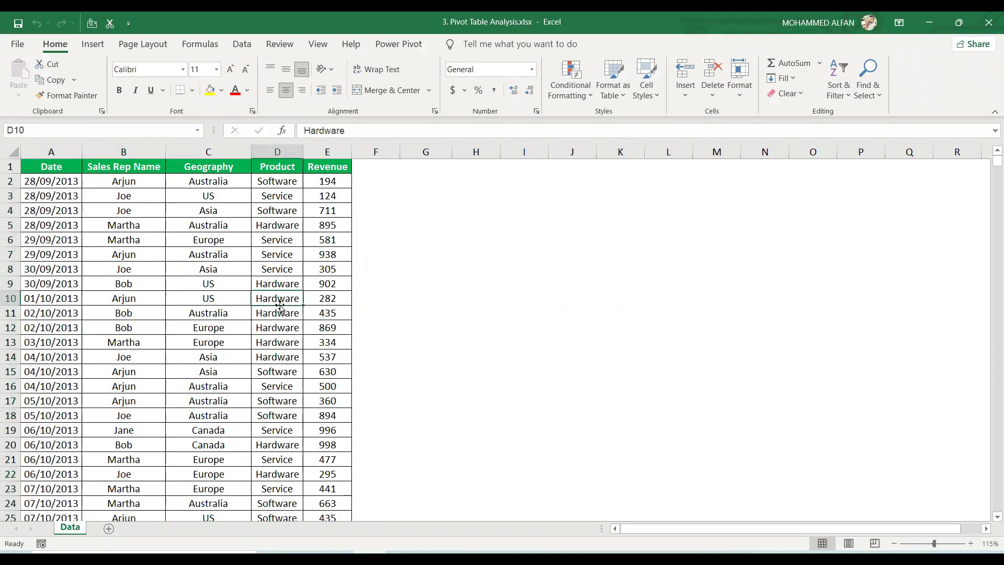
{"action": "left_click", "coordinate": [93, 46]}
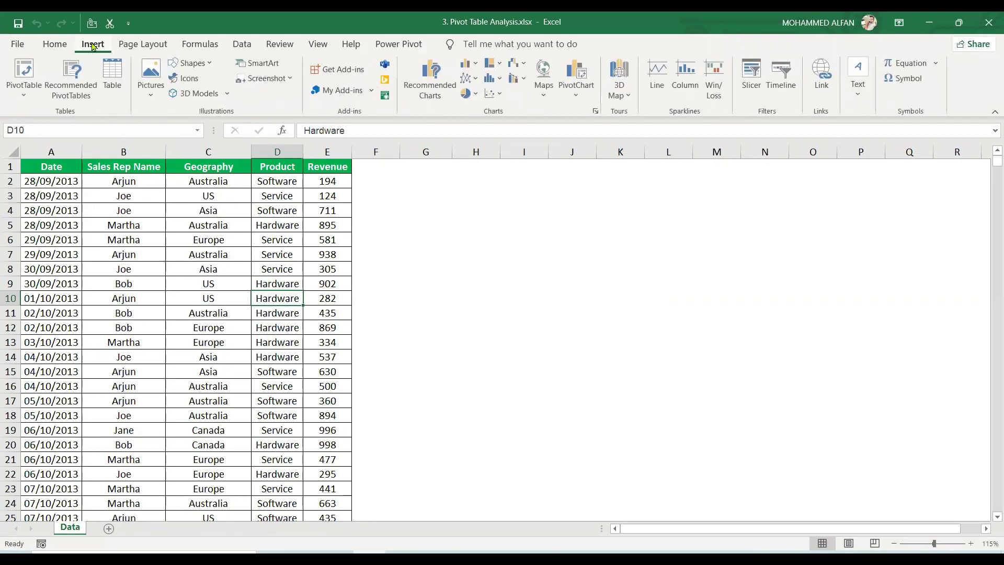
{"action": "left_click", "coordinate": [111, 73]}
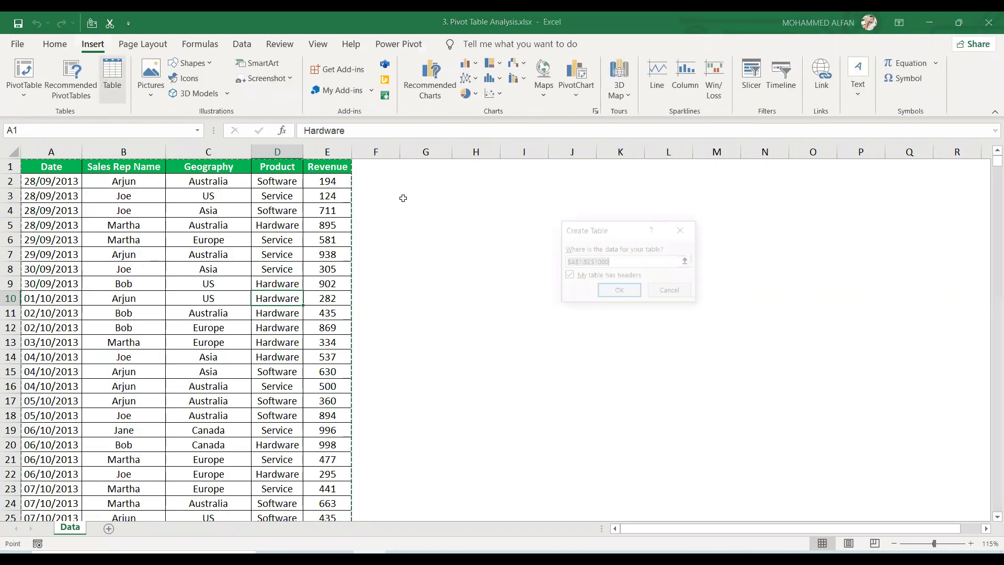
{"action": "left_click", "coordinate": [619, 292]}
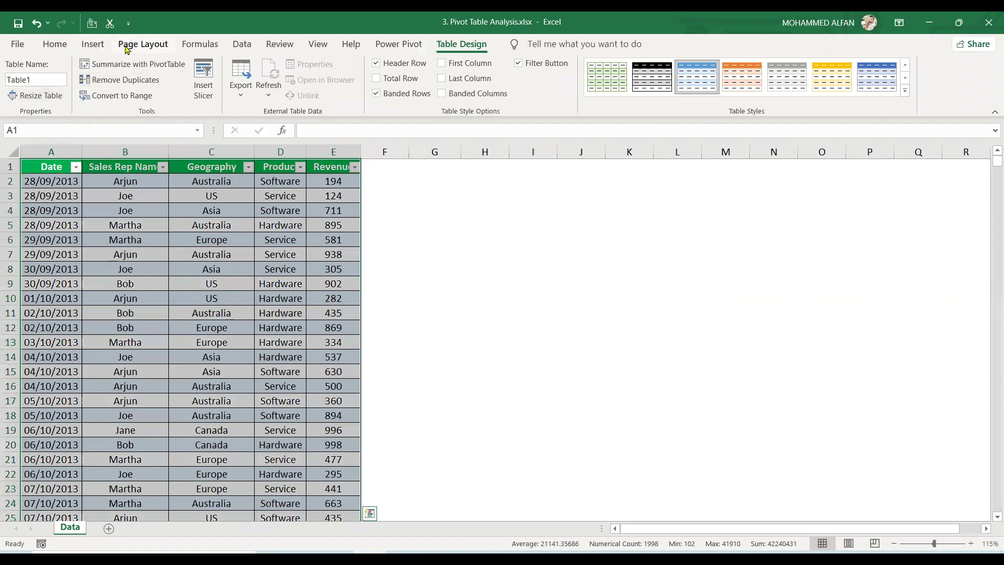
Create a PivotTable from Table1 on a new worksheet with the Data Model option off.
{"action": "left_click", "coordinate": [93, 44]}
{"action": "left_click", "coordinate": [24, 73]}
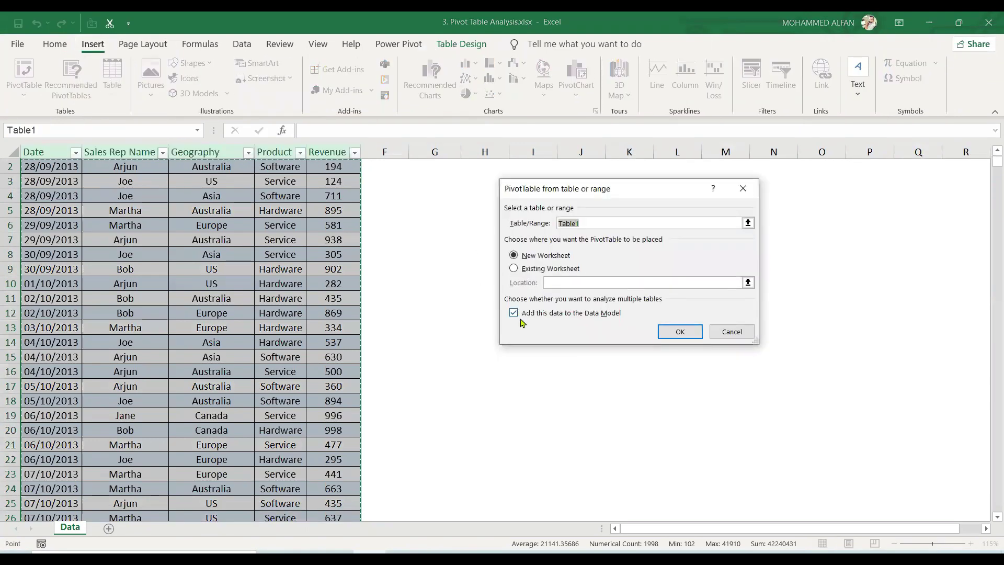
{"action": "left_click", "coordinate": [514, 313]}
{"action": "left_click", "coordinate": [680, 332]}
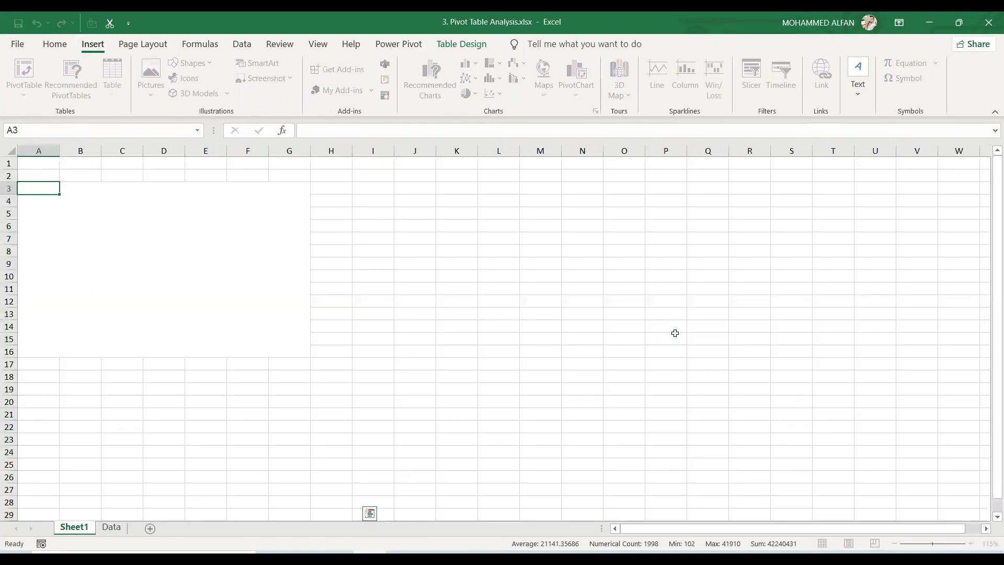
{"action": "left_click", "coordinate": [111, 527]}
{"action": "left_click", "coordinate": [73, 527]}
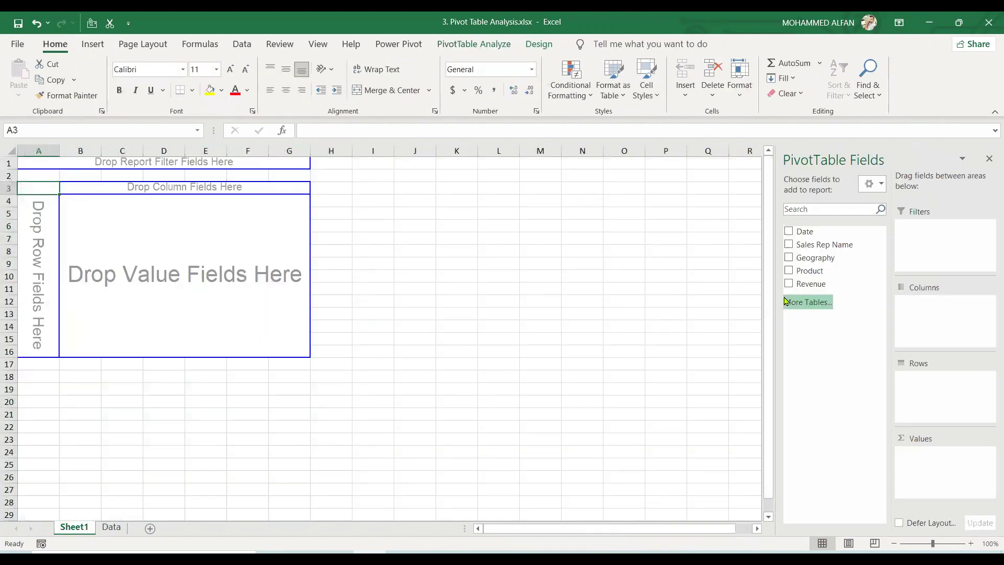
Try out Geography and Product as rows with Revenue as values, and remove all three fields from the PivotTable.
{"action": "left_click_drag", "start_coordinate": [833, 263], "coordinate": [961, 393]}
{"action": "left_click_drag", "start_coordinate": [833, 271], "coordinate": [931, 394]}
{"action": "left_click_drag", "start_coordinate": [814, 285], "coordinate": [945, 454]}
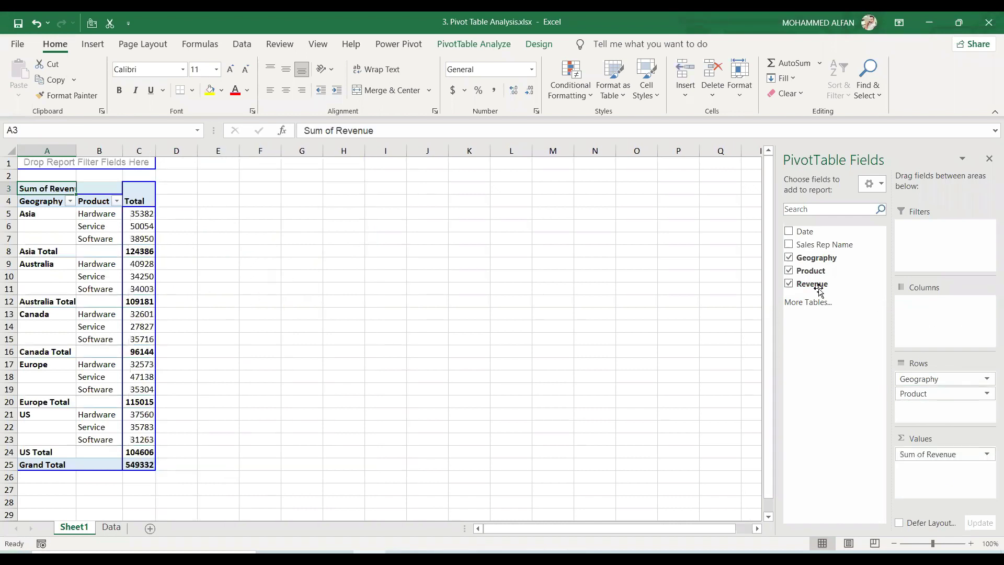
{"action": "left_click", "coordinate": [788, 282]}
{"action": "left_click", "coordinate": [790, 271]}
{"action": "left_click", "coordinate": [788, 257]}
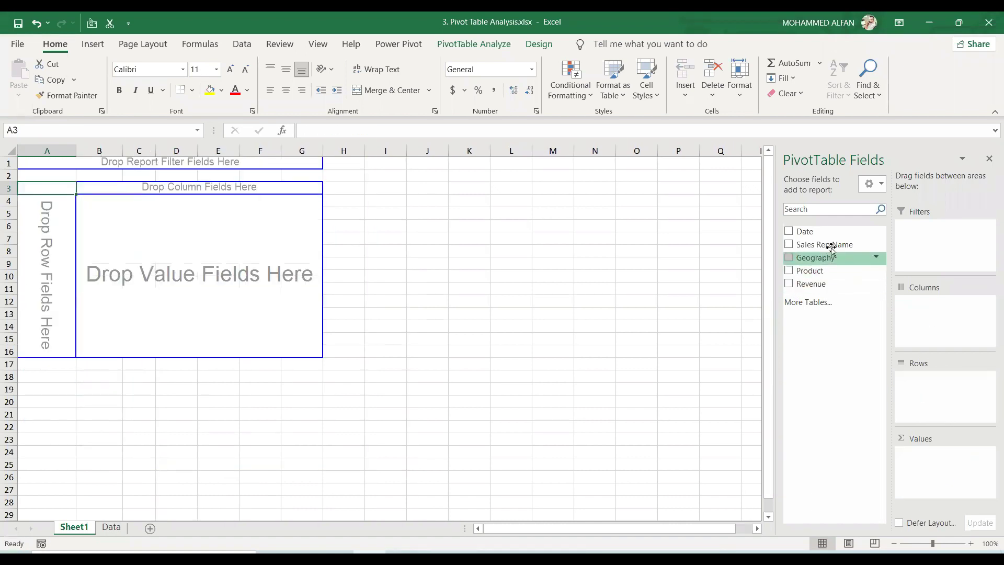
Add Date to the rows and Revenue to the values of the PivotTable on Sheet1.
{"action": "left_click", "coordinate": [111, 527]}
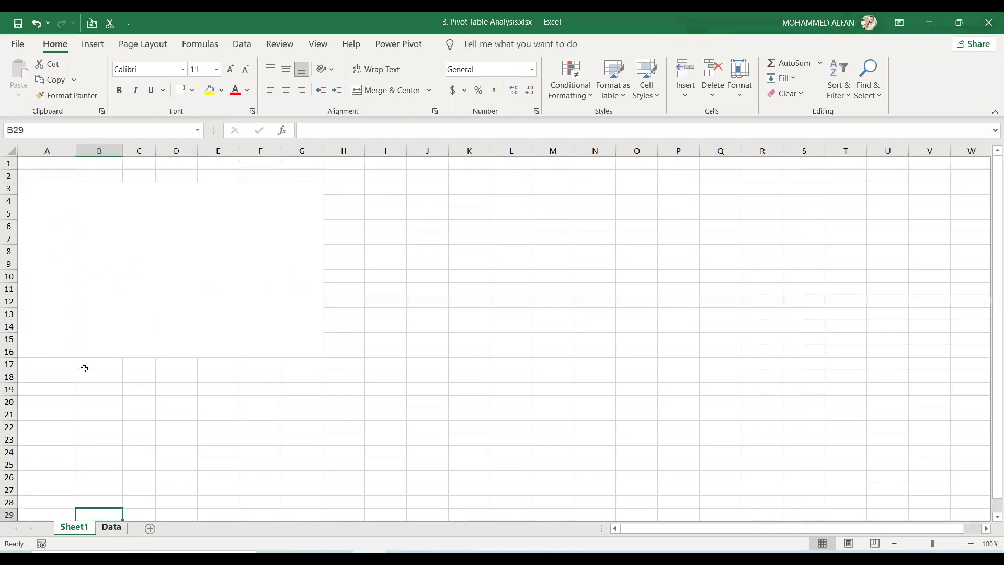
{"action": "left_click", "coordinate": [73, 527]}
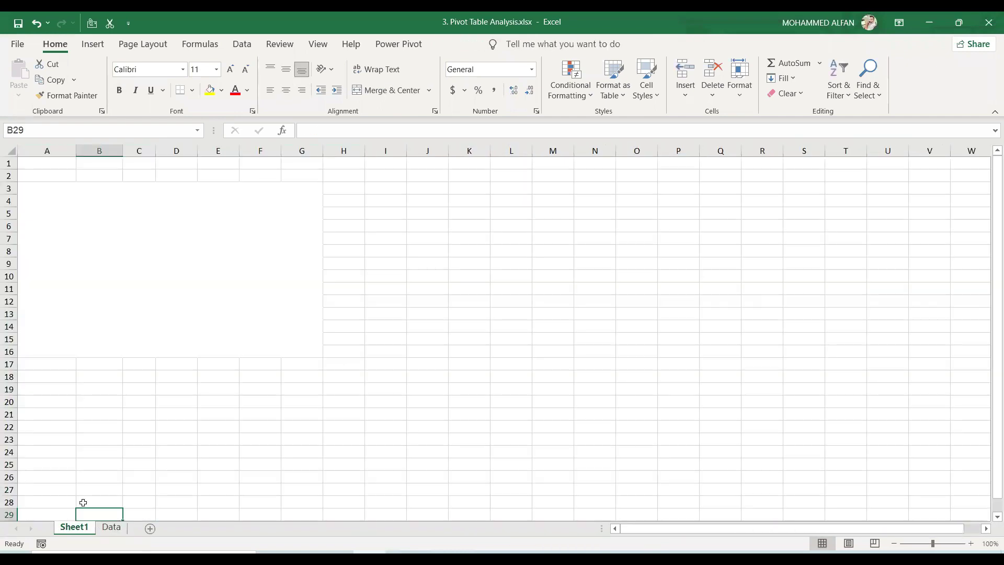
{"action": "left_click", "coordinate": [140, 258]}
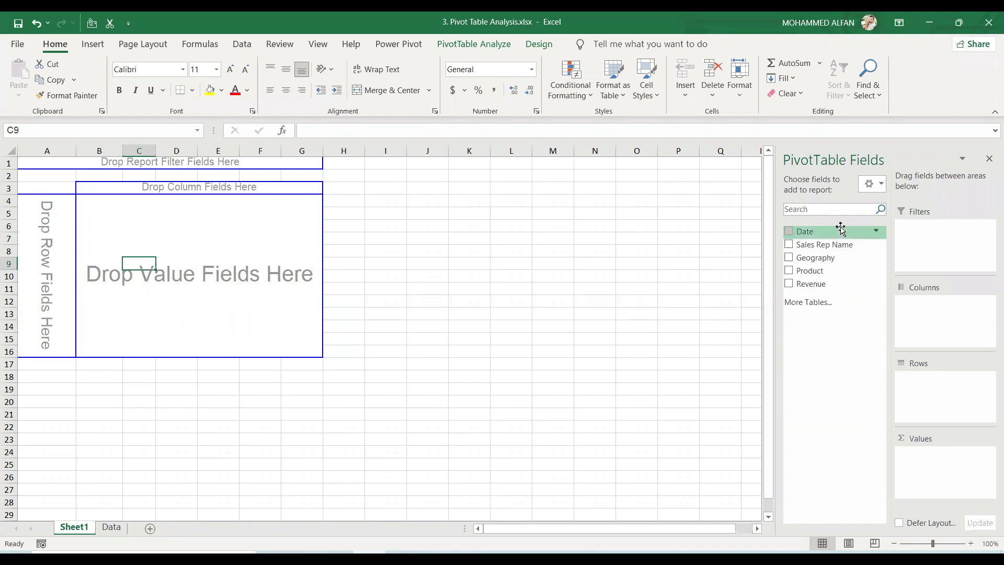
{"action": "left_click_drag", "start_coordinate": [831, 231], "coordinate": [47, 240]}
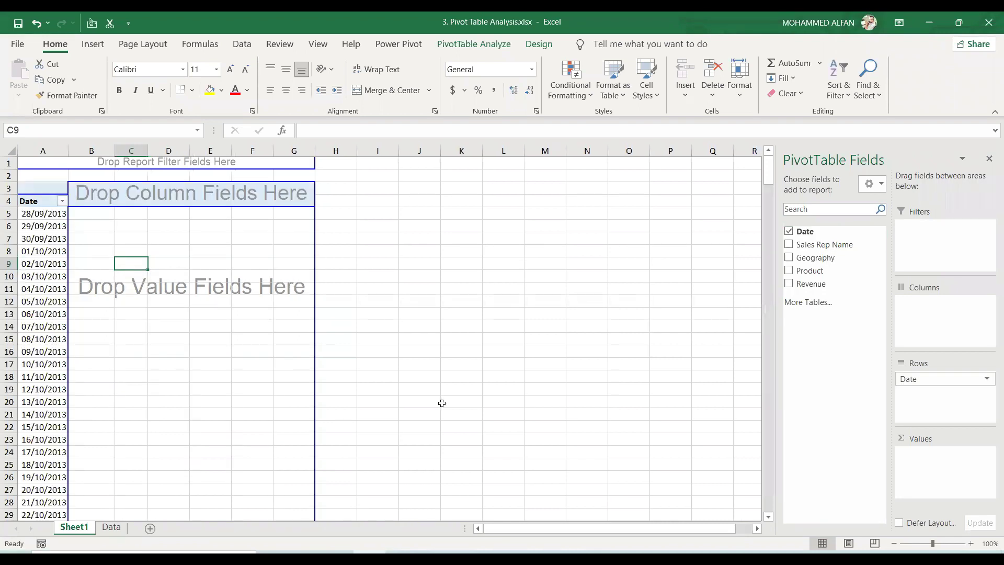
{"action": "scroll", "coordinate": [76, 331], "scroll_direction": "down", "scroll_amount": 6}
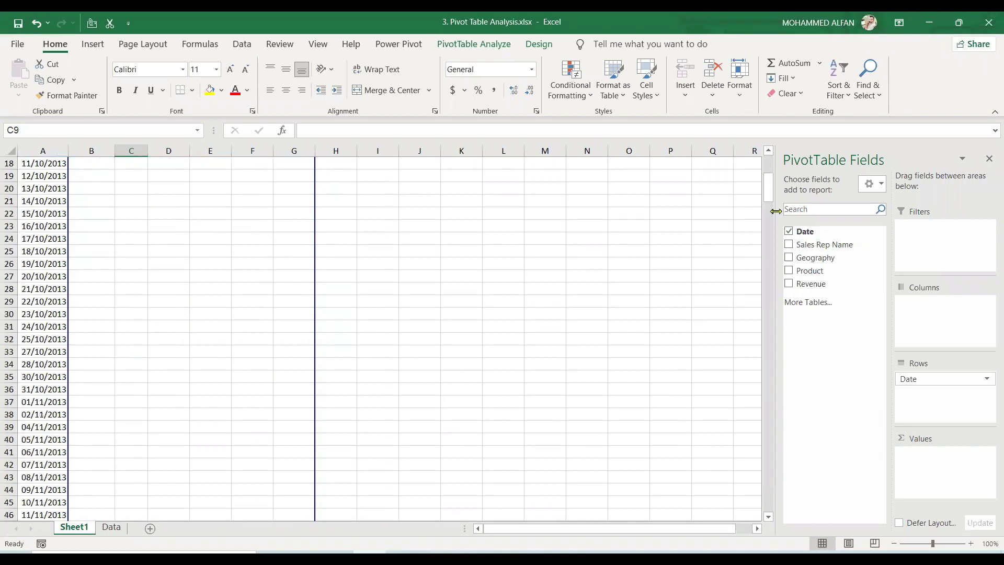
{"action": "left_click_drag", "start_coordinate": [769, 191], "coordinate": [763, 161]}
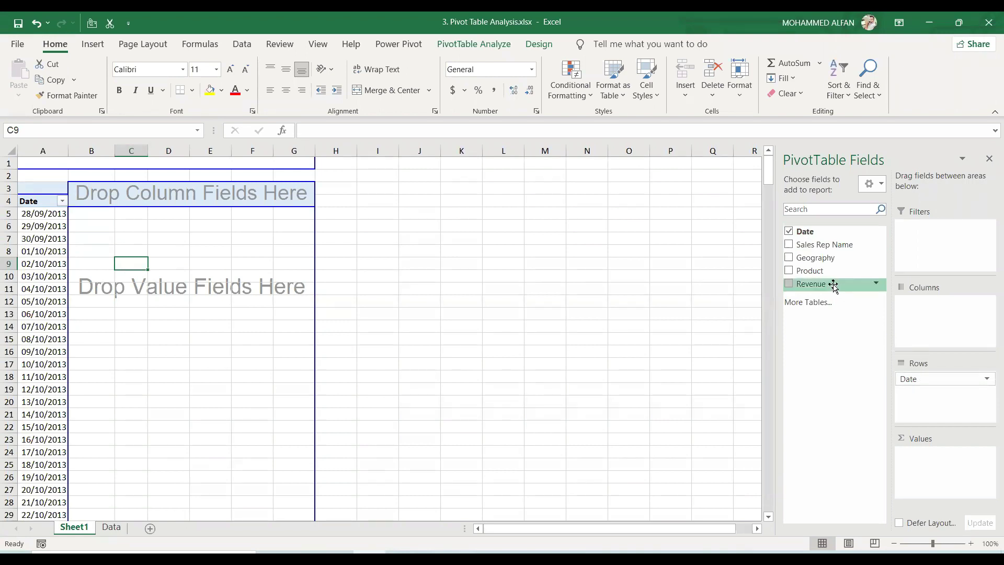
{"action": "left_click_drag", "start_coordinate": [830, 284], "coordinate": [953, 473]}
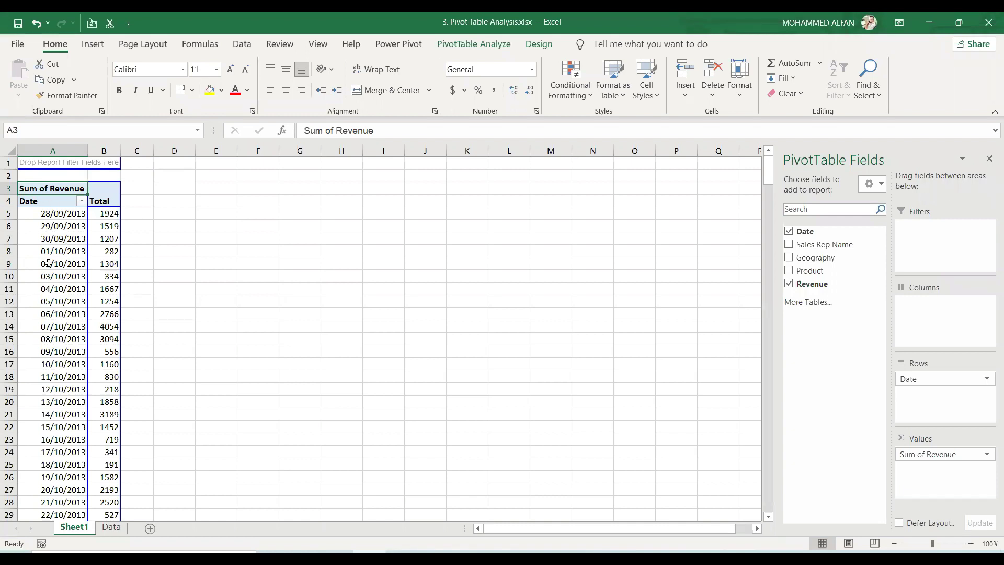
Group the PivotTable's dates by Quarters and Years instead of Months, and select the 2013 rows of the report.
{"action": "left_click", "coordinate": [47, 264]}
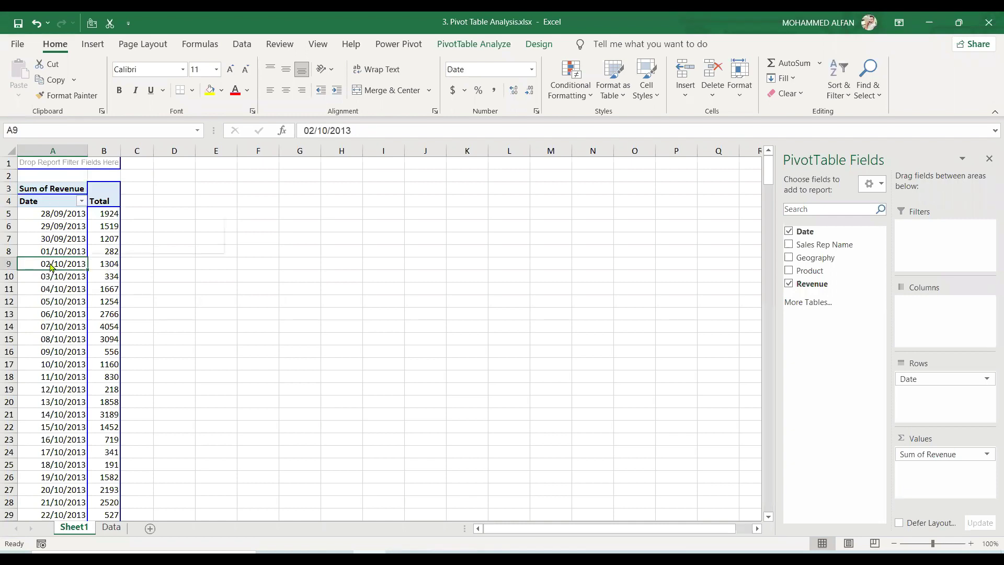
{"action": "right_click", "coordinate": [49, 263]}
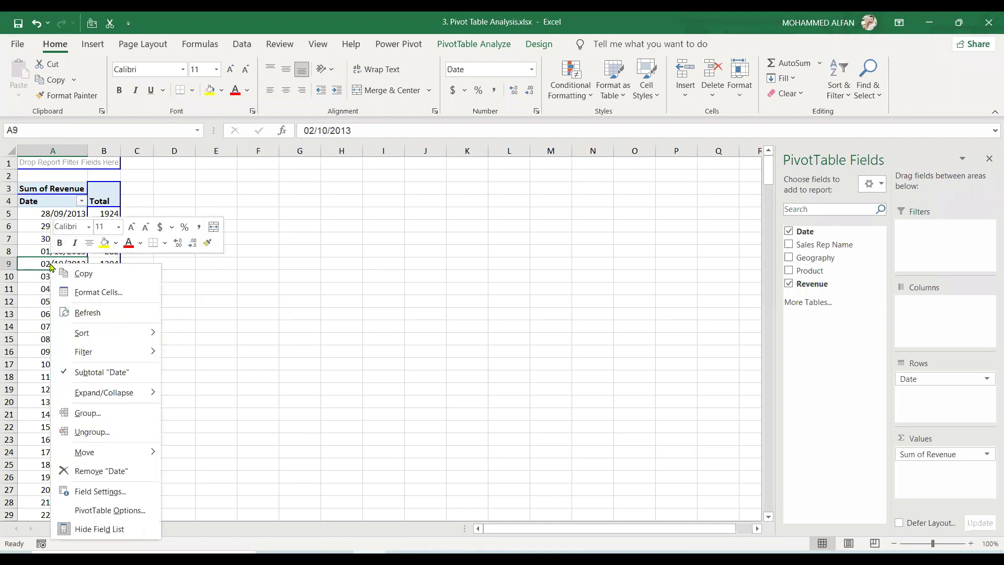
{"action": "left_click", "coordinate": [113, 420]}
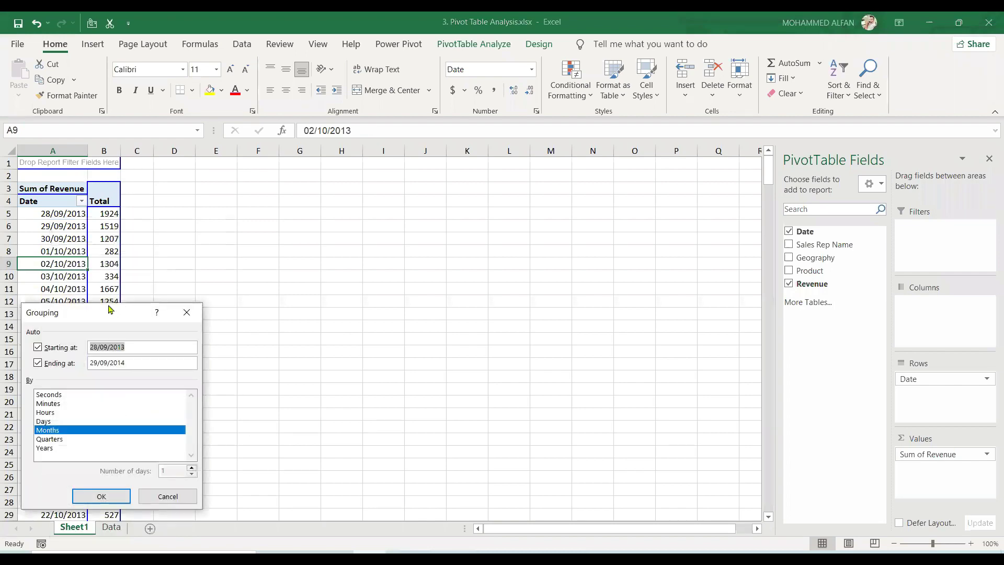
{"action": "left_click_drag", "start_coordinate": [109, 308], "coordinate": [387, 236]}
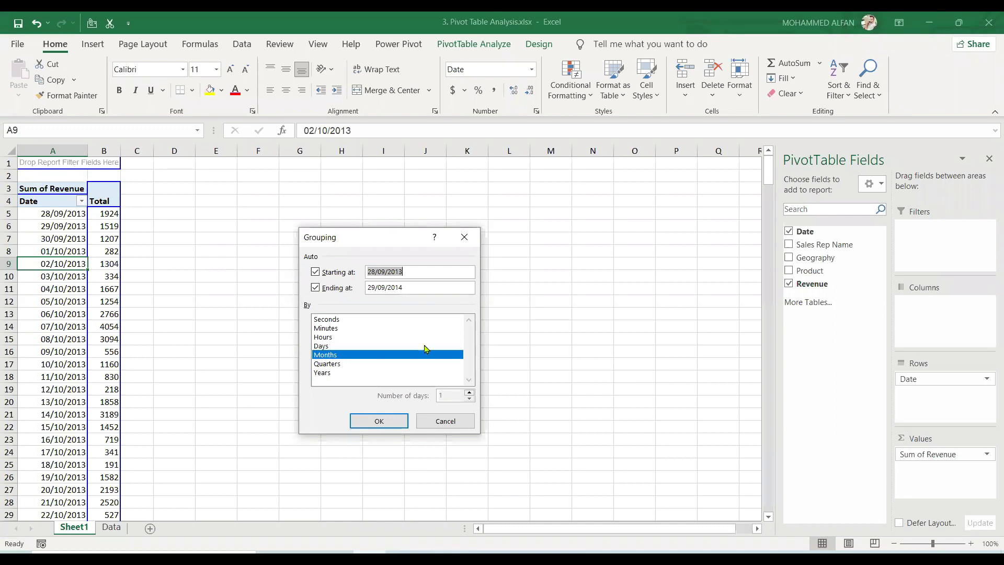
{"action": "left_click", "coordinate": [330, 374]}
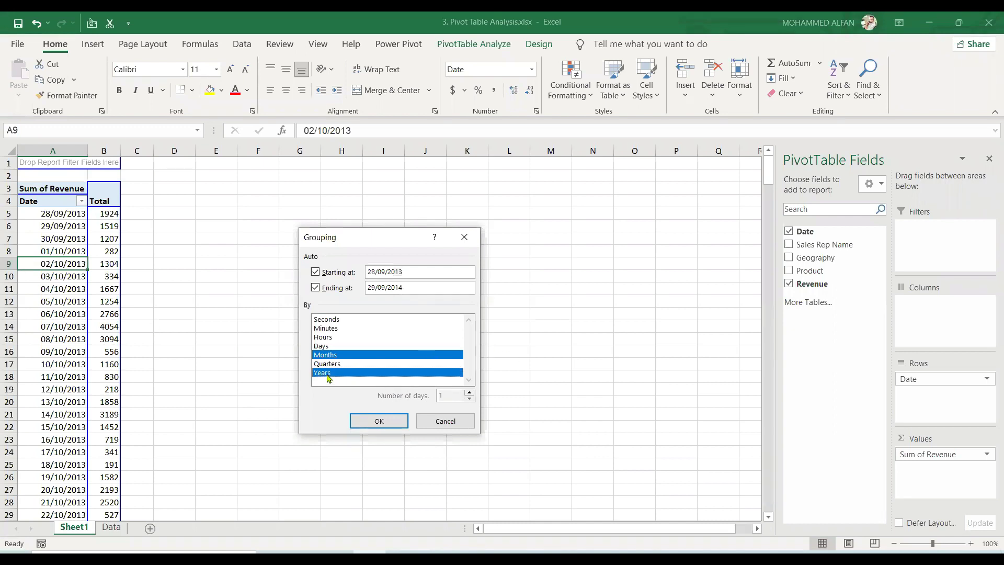
{"action": "left_click", "coordinate": [330, 357]}
{"action": "left_click", "coordinate": [339, 364]}
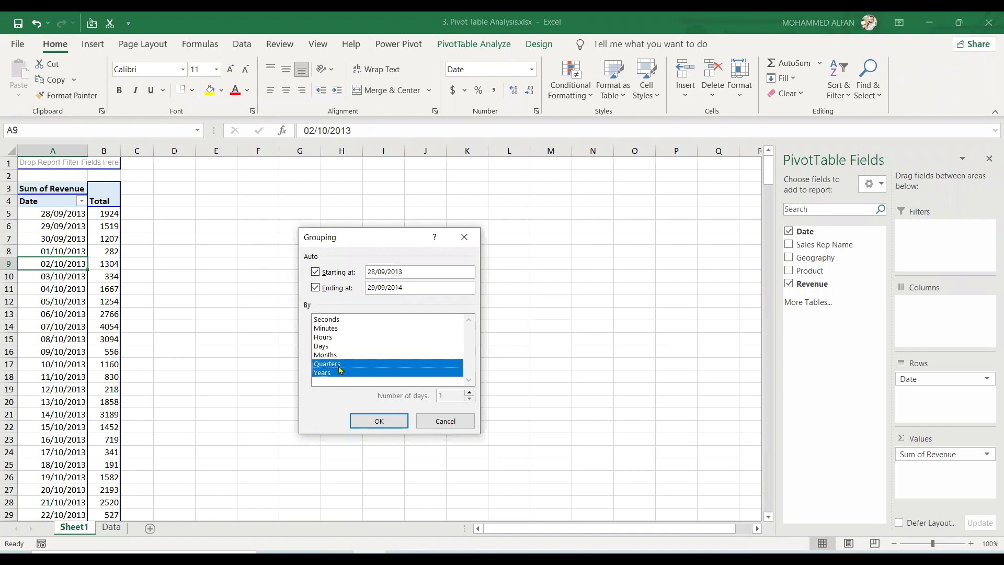
{"action": "left_click", "coordinate": [391, 422]}
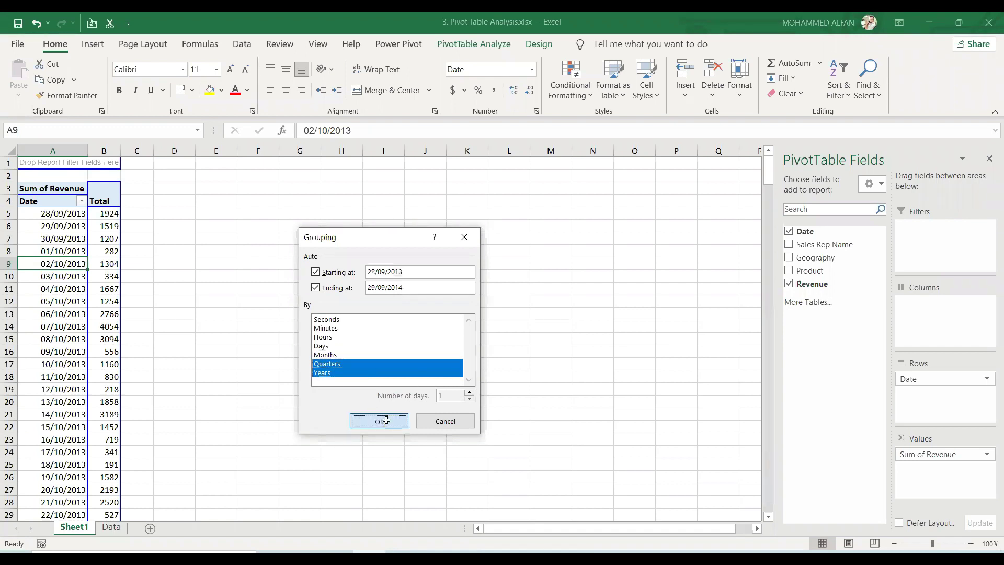
{"action": "left_click_drag", "start_coordinate": [38, 216], "coordinate": [132, 236]}
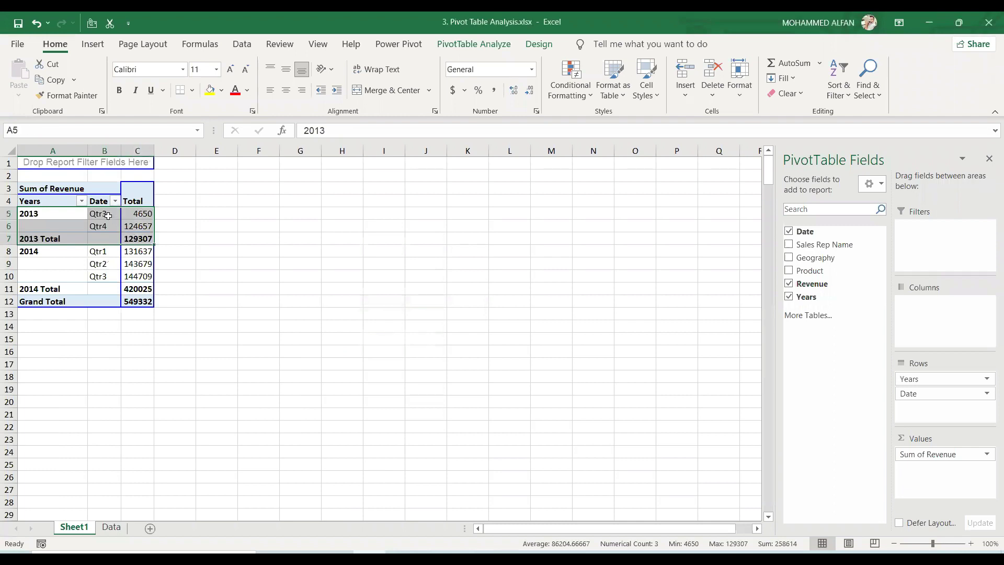
Regroup the PivotTable's dates by Years only instead of by Quarters and Years.
{"action": "left_click", "coordinate": [103, 225]}
{"action": "left_click", "coordinate": [104, 251]}
{"action": "left_click", "coordinate": [78, 250]}
{"action": "left_click", "coordinate": [104, 275]}
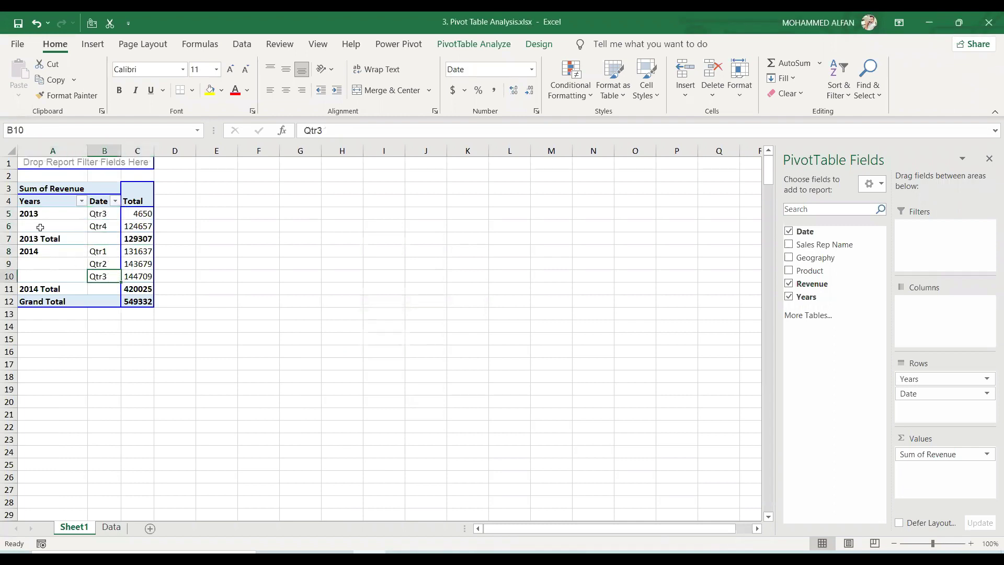
{"action": "left_click", "coordinate": [38, 226]}
{"action": "right_click", "coordinate": [39, 227]}
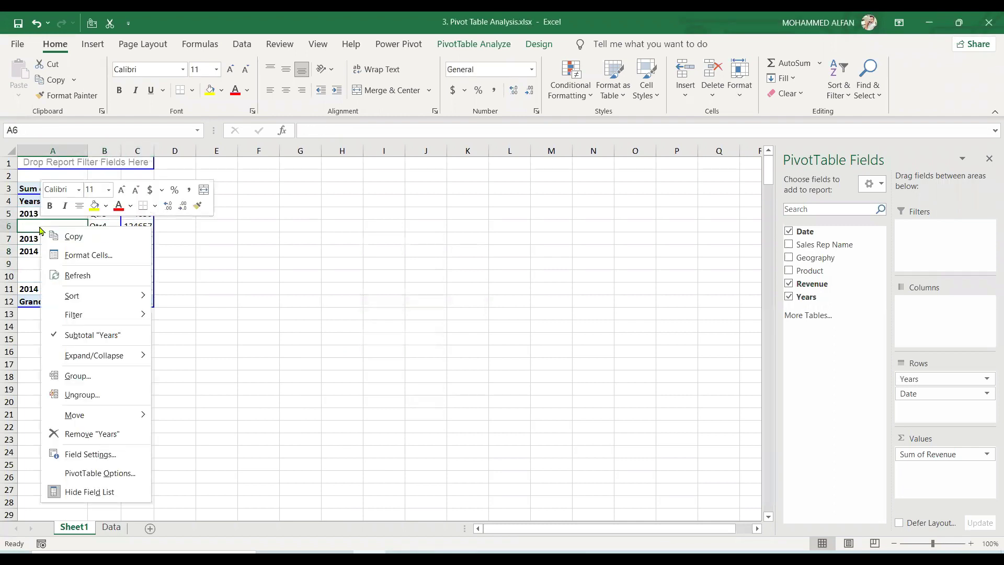
{"action": "left_click", "coordinate": [120, 376]}
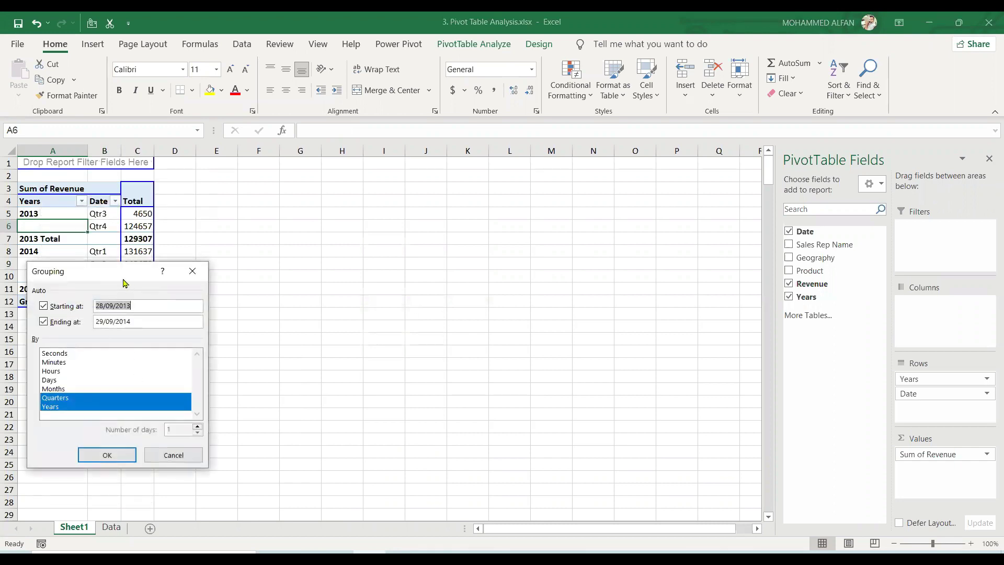
{"action": "left_click", "coordinate": [244, 369]}
{"action": "left_click", "coordinate": [294, 425]}
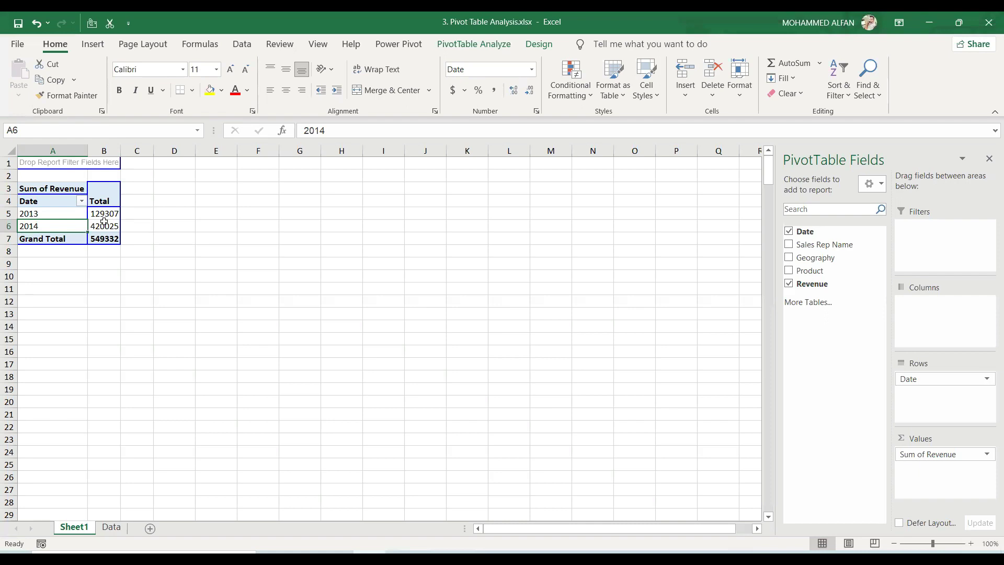
Ungroup the yearly dates and group them by Months and Years.
{"action": "right_click", "coordinate": [53, 213]}
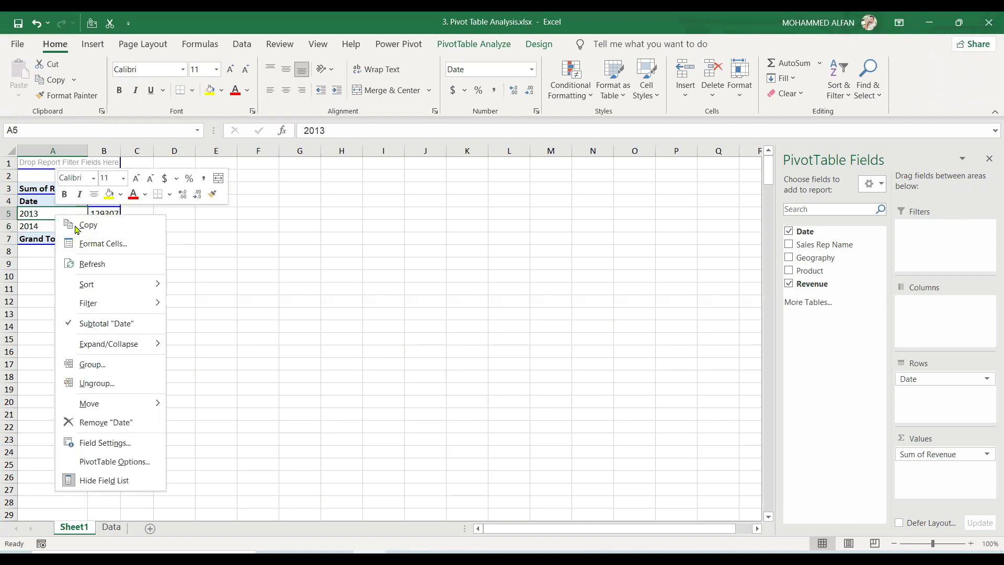
{"action": "left_click", "coordinate": [141, 380]}
{"action": "right_click", "coordinate": [69, 244]}
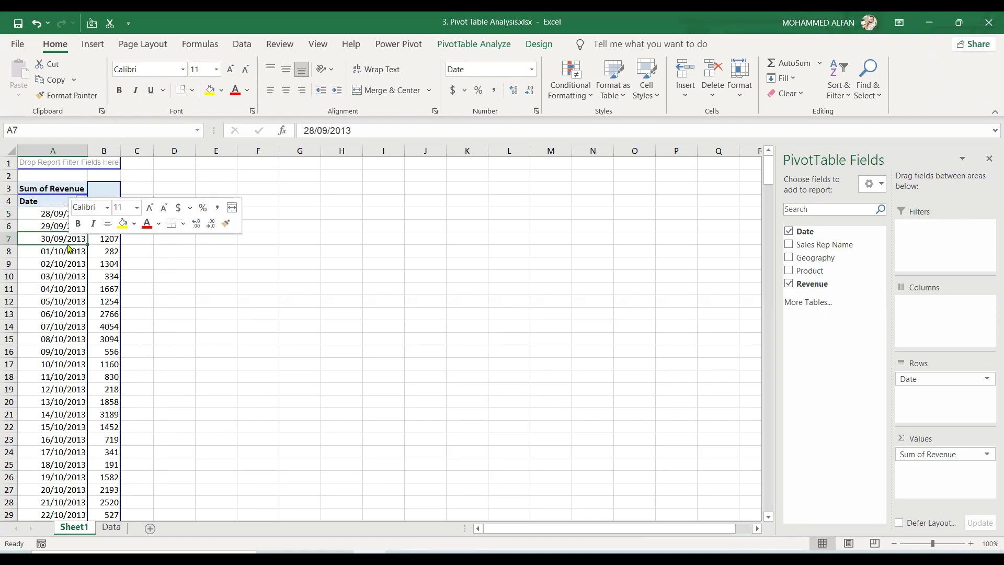
{"action": "left_click", "coordinate": [138, 392]}
{"action": "left_click_drag", "start_coordinate": [123, 287], "coordinate": [320, 271]}
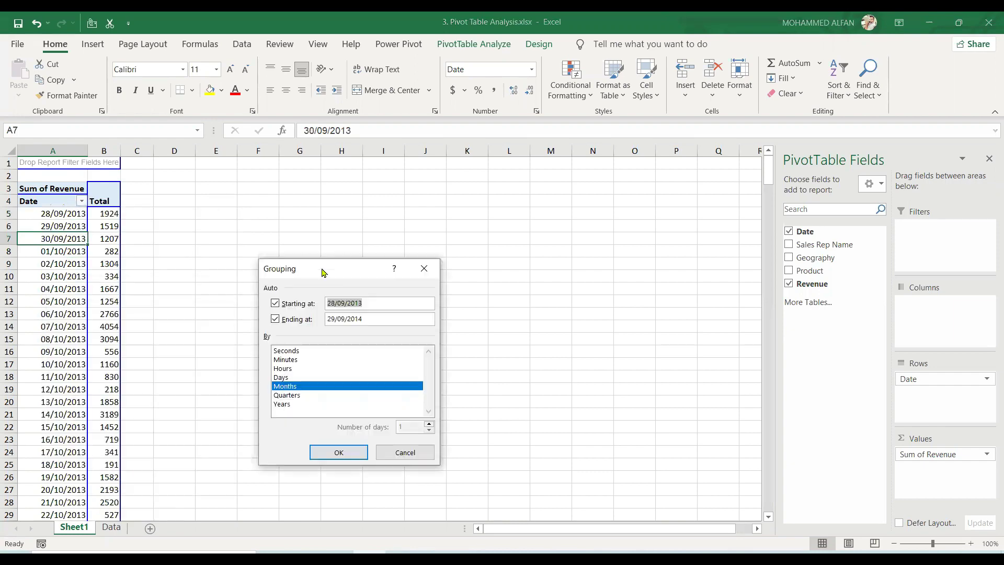
{"action": "left_click", "coordinate": [288, 388]}
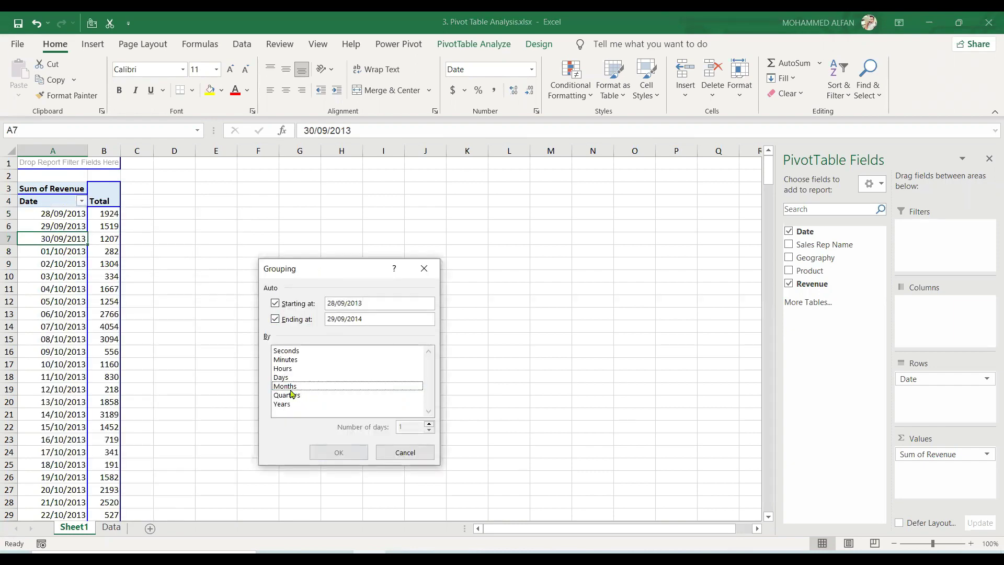
{"action": "left_click", "coordinate": [291, 387]}
{"action": "left_click", "coordinate": [285, 404]}
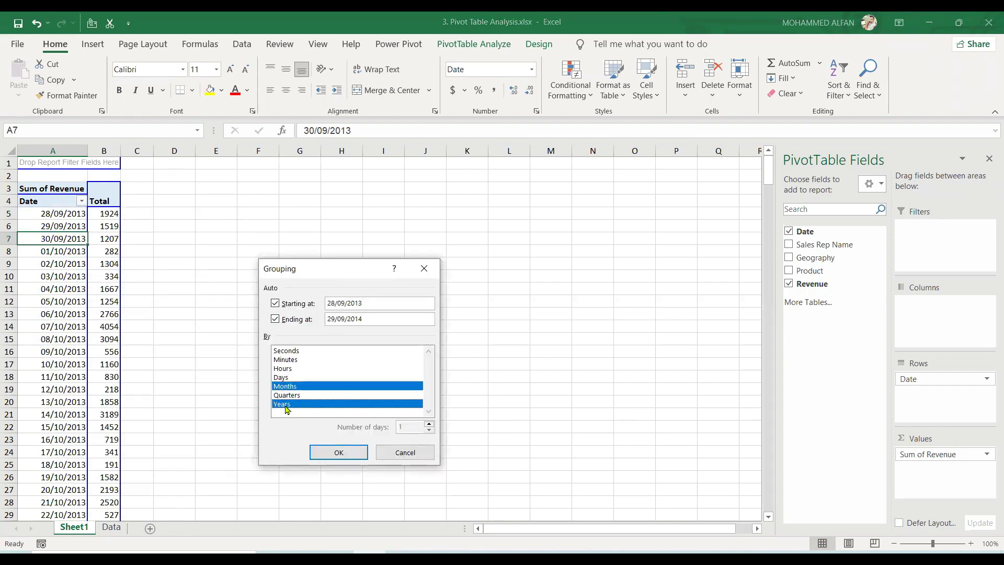
{"action": "left_click", "coordinate": [338, 452]}
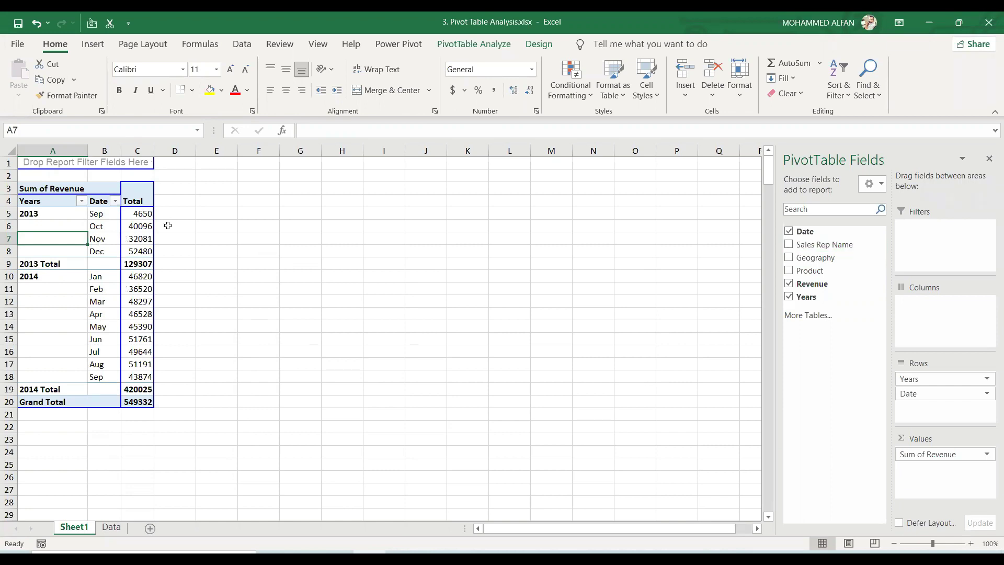
Ungroup the month and year rows so the PivotTable lists individual dates.
{"action": "left_click", "coordinate": [54, 224]}
{"action": "right_click", "coordinate": [55, 224]}
{"action": "left_click", "coordinate": [125, 392]}
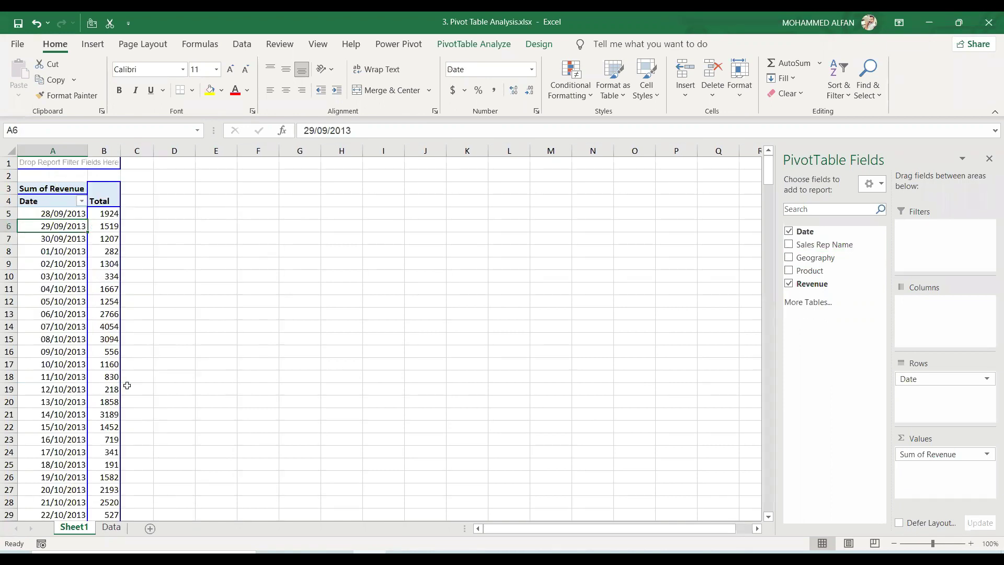
Group the individual dates by Days only, with the number of days set to 200.
{"action": "right_click", "coordinate": [58, 240]}
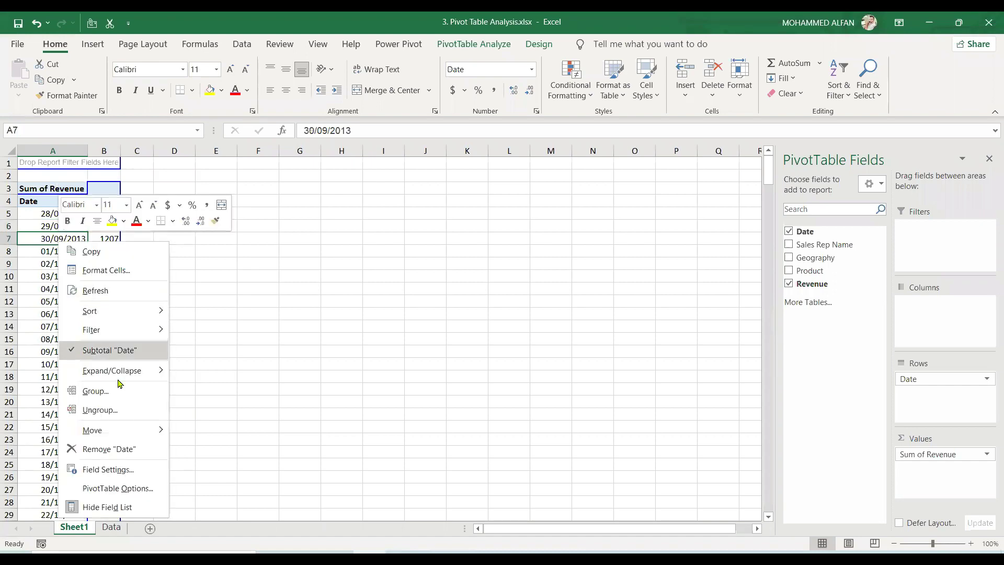
{"action": "left_click", "coordinate": [119, 393]}
{"action": "left_click_drag", "start_coordinate": [111, 297], "coordinate": [308, 256]}
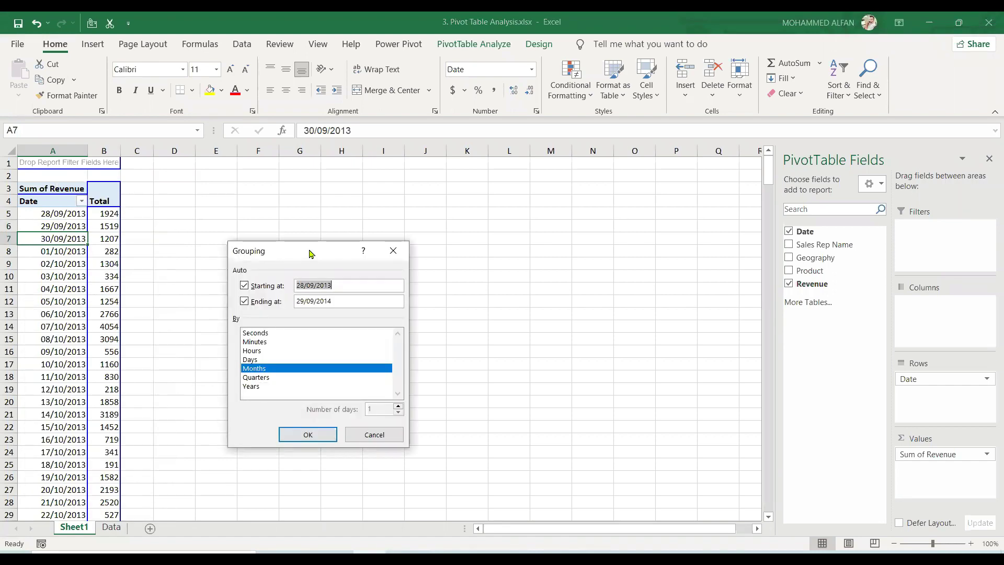
{"action": "left_click_drag", "start_coordinate": [311, 255], "coordinate": [374, 210]}
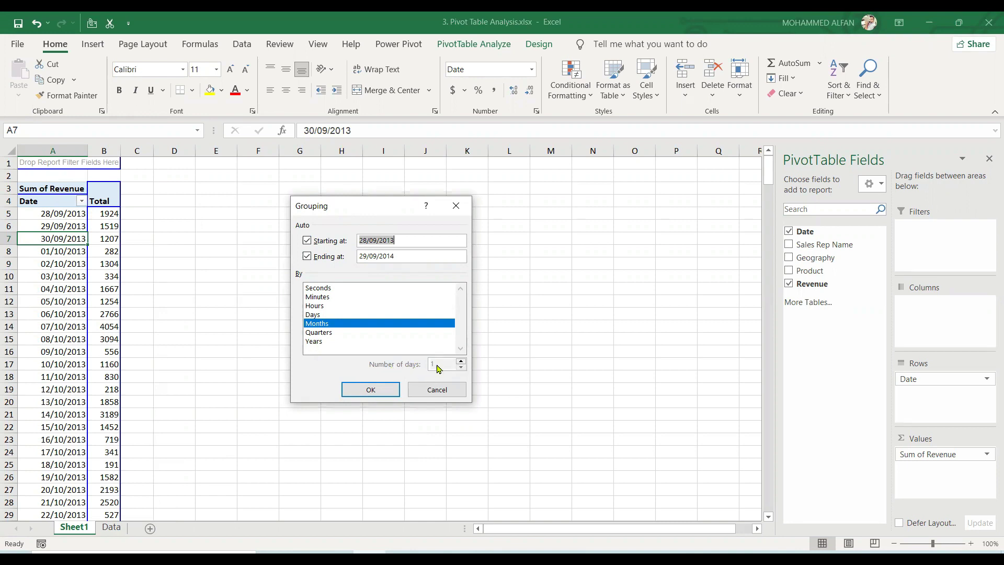
{"action": "left_click", "coordinate": [324, 343]}
{"action": "left_click", "coordinate": [324, 326]}
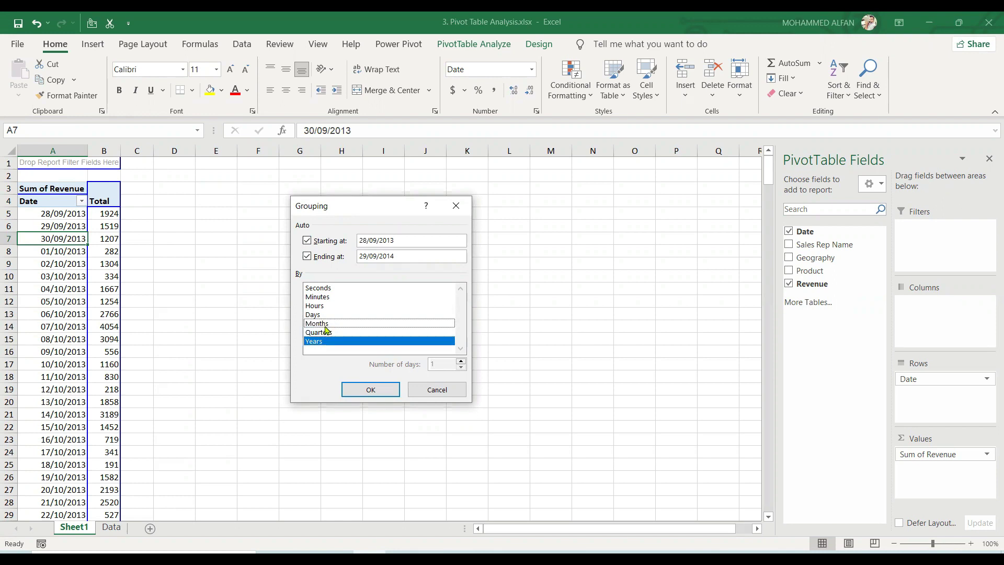
{"action": "left_click", "coordinate": [328, 334]}
{"action": "left_click", "coordinate": [326, 343]}
{"action": "left_click", "coordinate": [329, 324]}
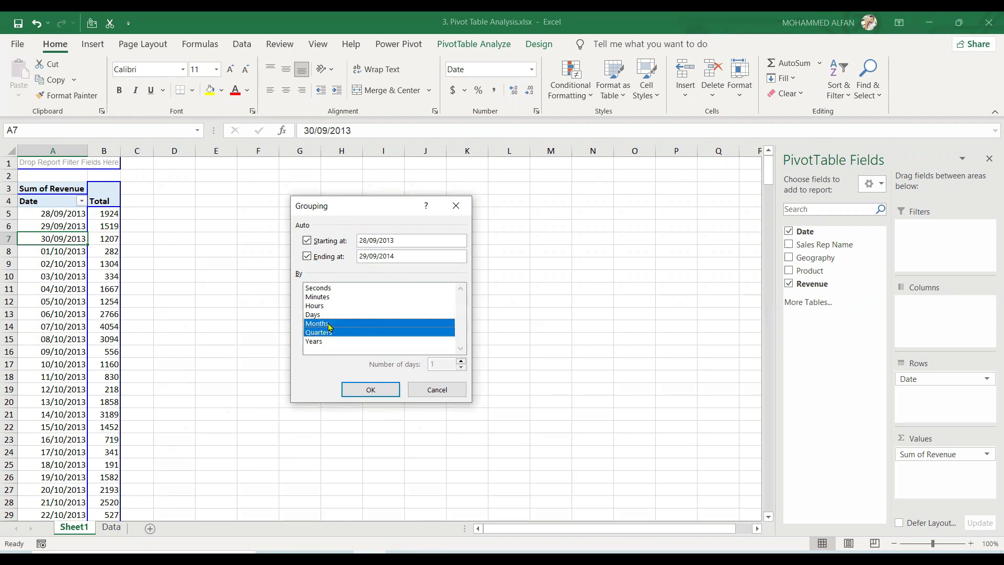
{"action": "left_click", "coordinate": [328, 333]}
{"action": "left_click", "coordinate": [324, 315]}
{"action": "left_click", "coordinate": [325, 324]}
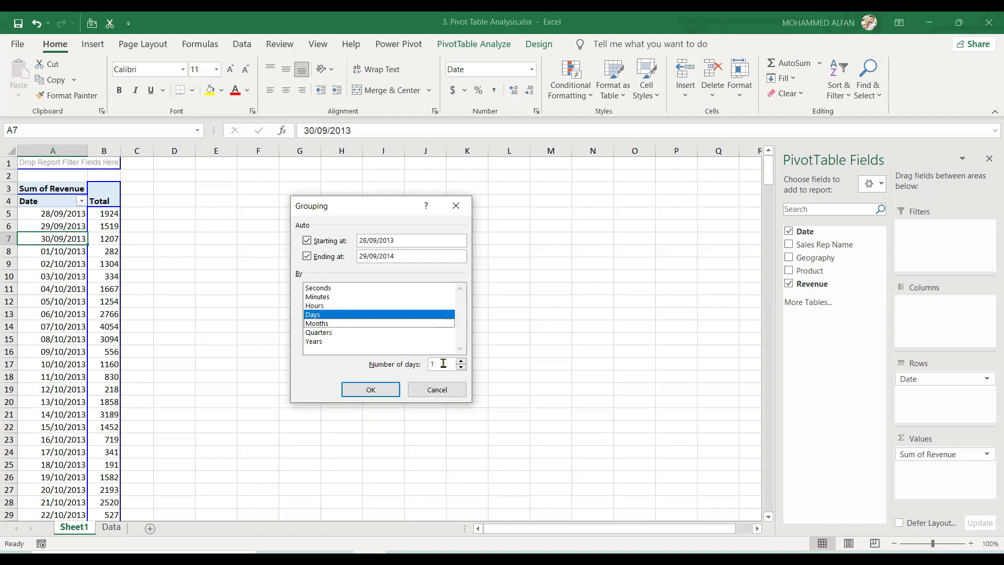
{"action": "key", "text": "Tab"}
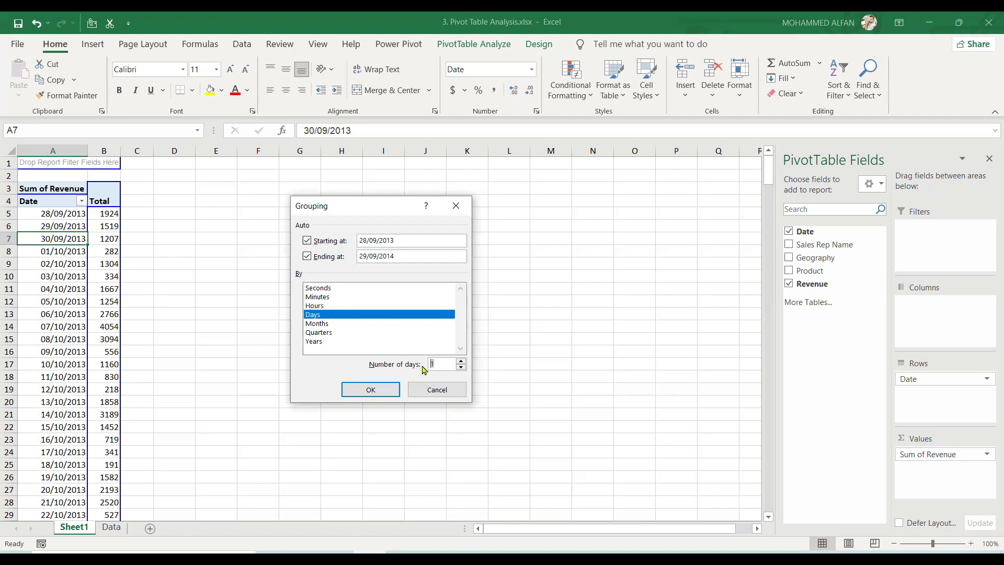
{"action": "left_click", "coordinate": [371, 389]}
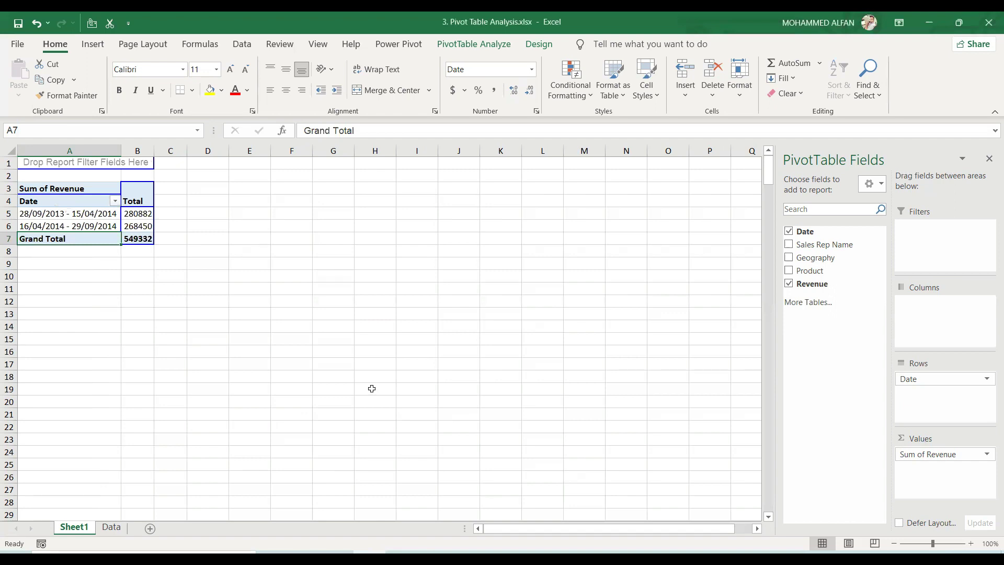
Change the date grouping interval to 50 days.
{"action": "right_click", "coordinate": [73, 217]}
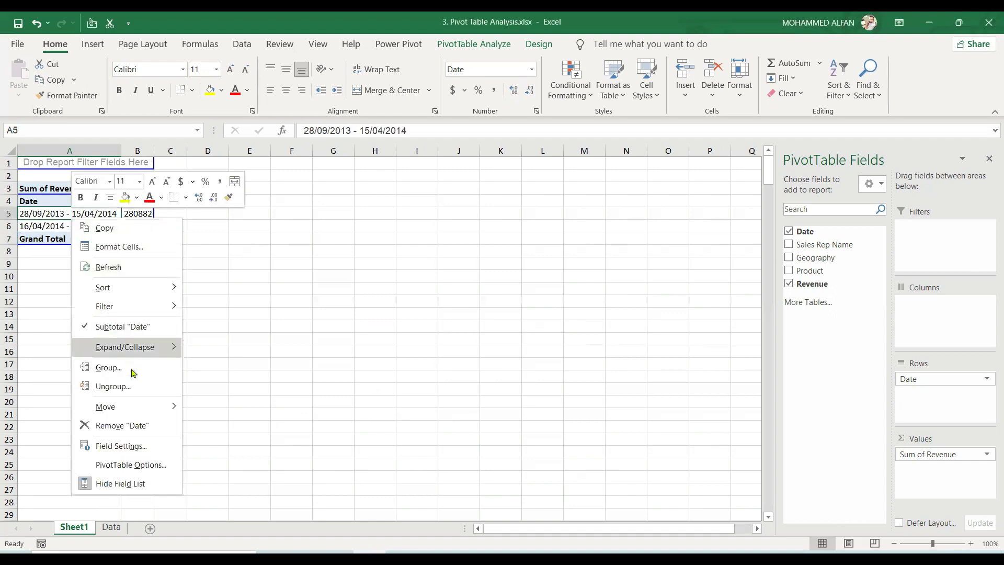
{"action": "left_click", "coordinate": [131, 369]}
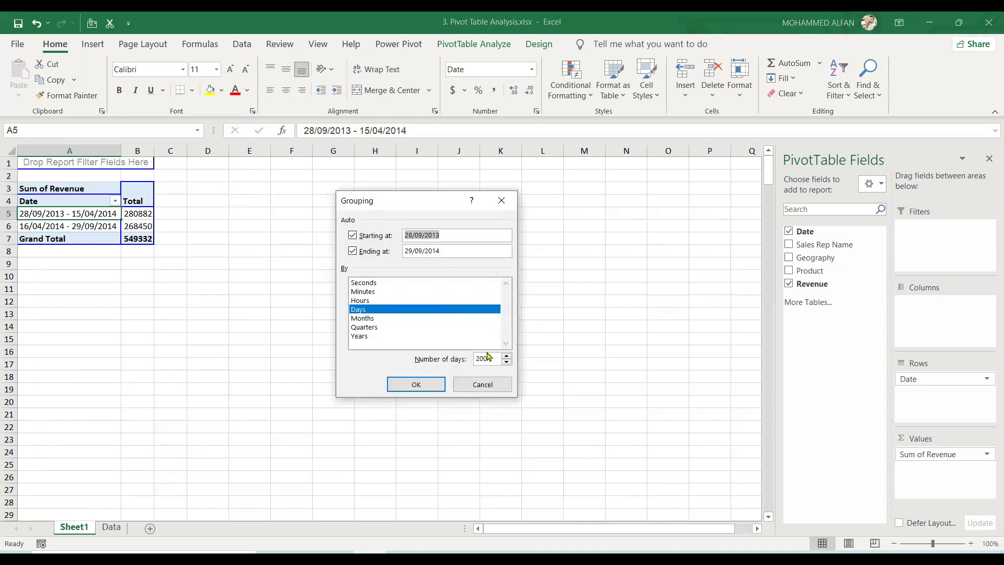
{"action": "left_click_drag", "start_coordinate": [489, 358], "coordinate": [446, 356]}
{"action": "type", "text": "50"}
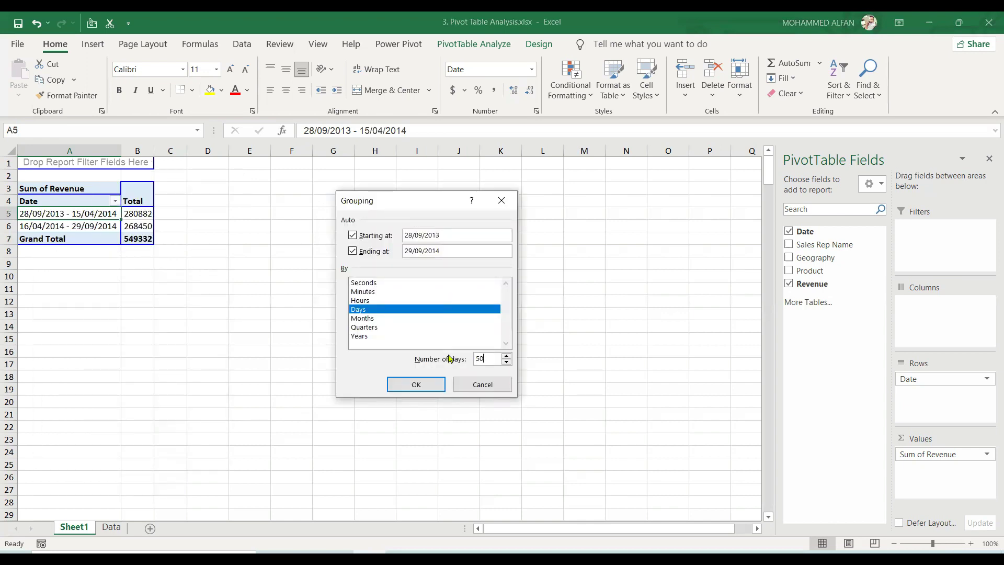
{"action": "left_click", "coordinate": [416, 384]}
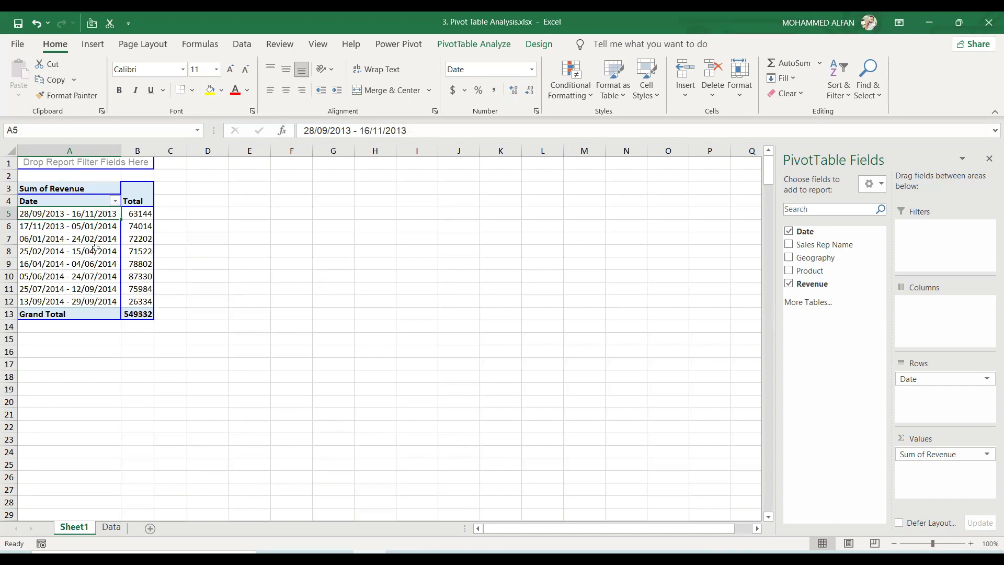
Remove Revenue from the values, and review the Grouping options for the dates without changing them.
{"action": "left_click", "coordinate": [788, 284]}
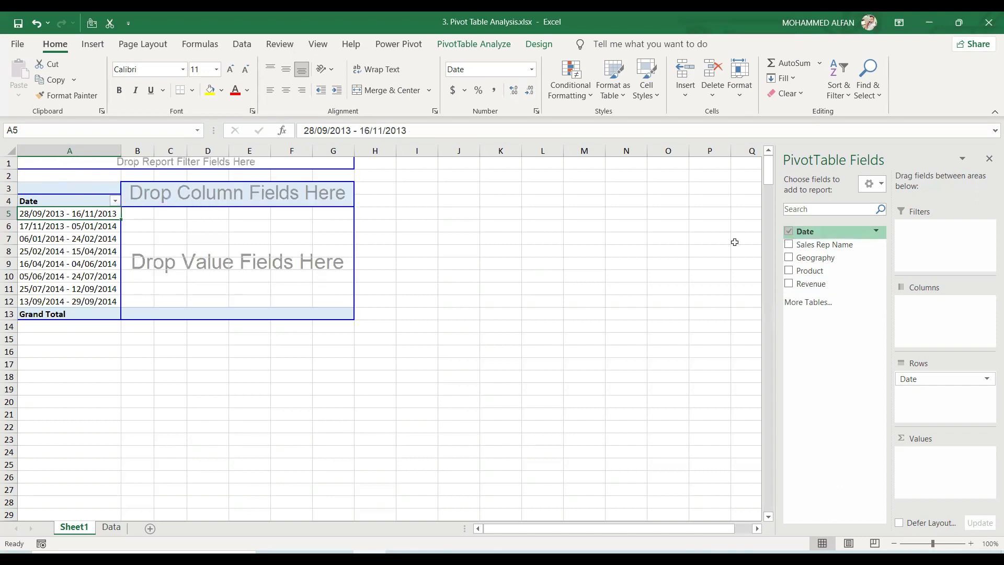
{"action": "left_click", "coordinate": [808, 232]}
{"action": "left_click_drag", "start_coordinate": [813, 231], "coordinate": [130, 272]}
{"action": "right_click", "coordinate": [66, 243]}
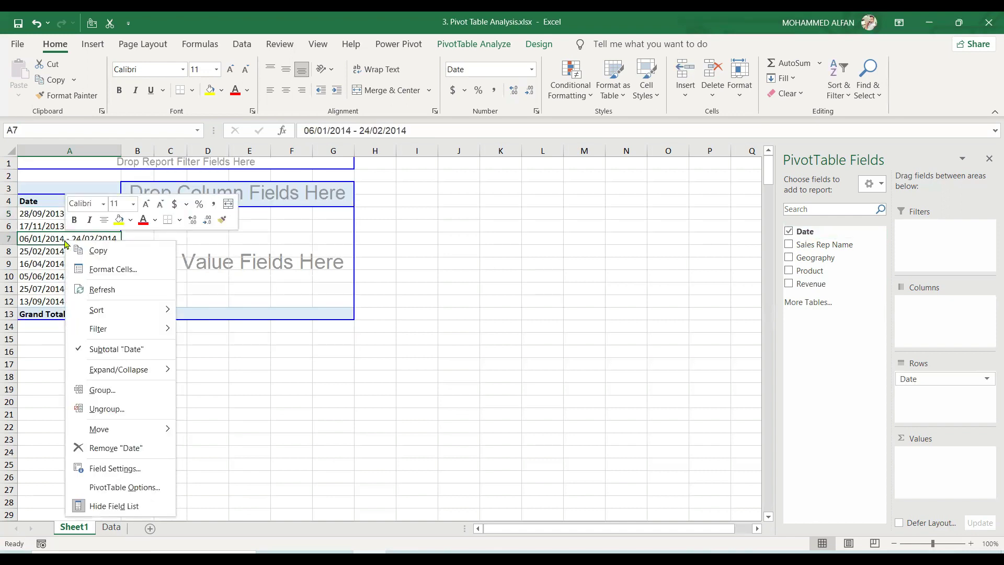
{"action": "left_click", "coordinate": [126, 393]}
{"action": "left_click_drag", "start_coordinate": [107, 285], "coordinate": [425, 265]}
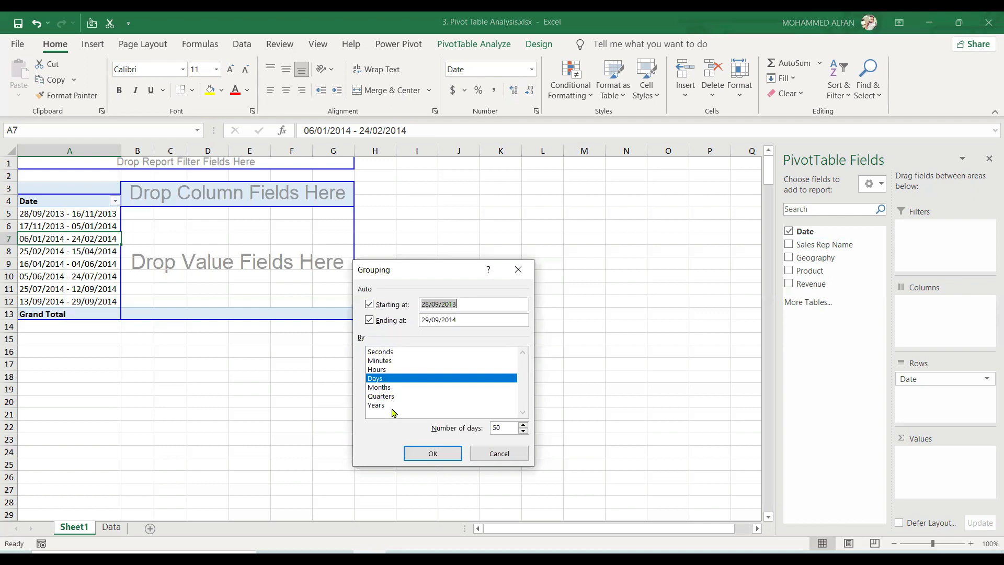
{"action": "left_click", "coordinate": [527, 273]}
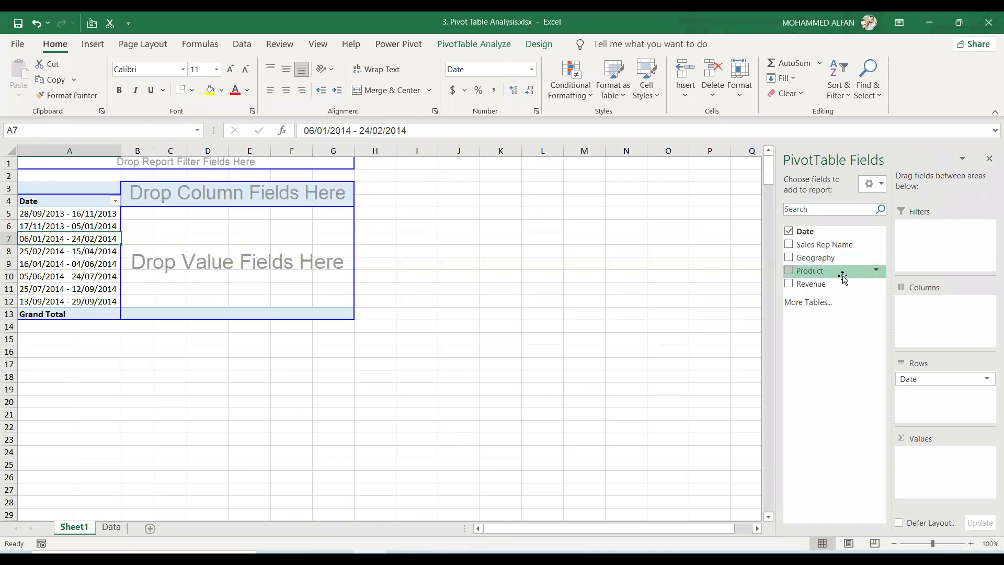
Put Revenue back into the values, and clear both Revenue and Date from the PivotTable.
{"action": "left_click_drag", "start_coordinate": [837, 284], "coordinate": [939, 470]}
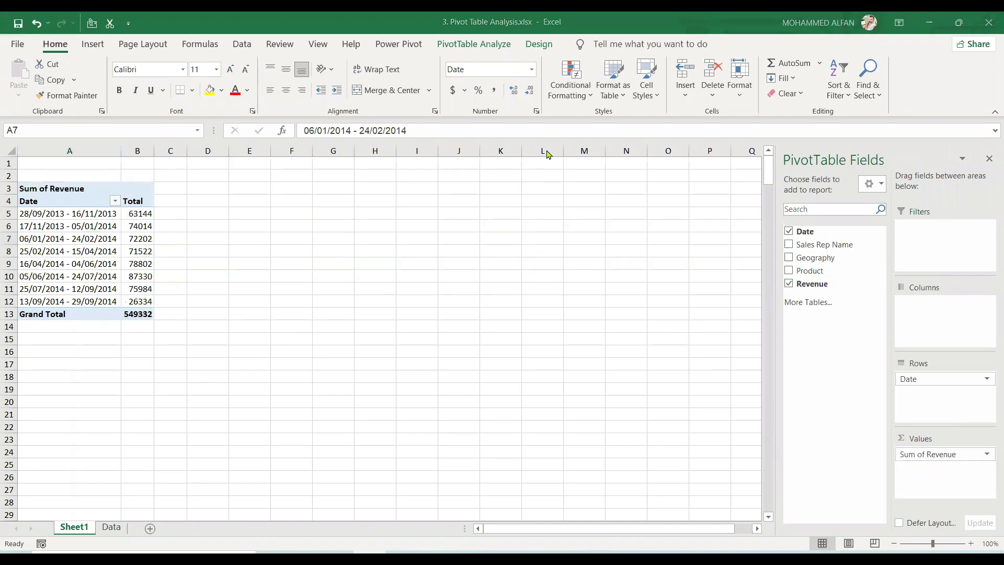
{"action": "left_click", "coordinate": [788, 283]}
{"action": "left_click", "coordinate": [788, 231]}
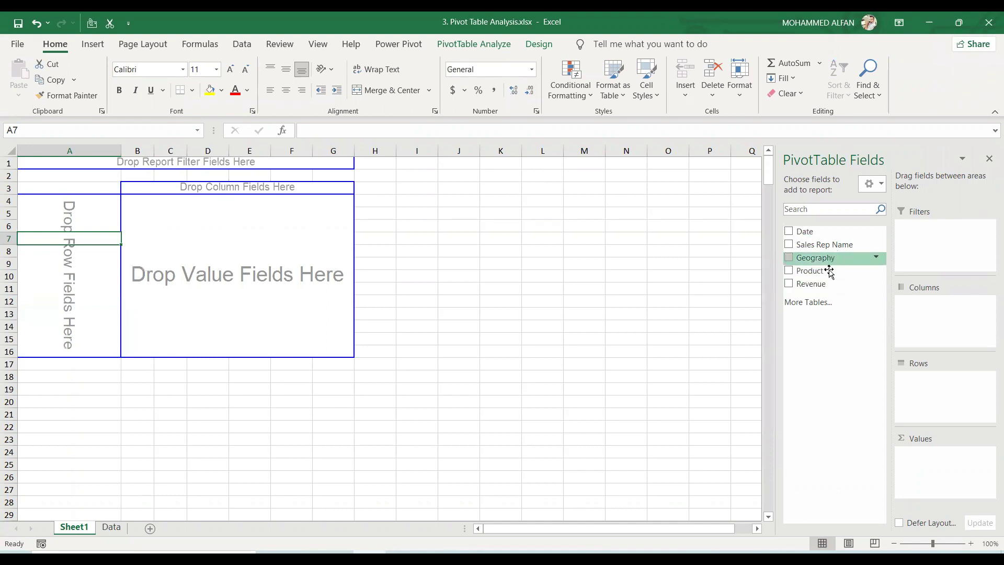
Try Geography as the row field, replace it with Sales Rep Name, and add Revenue to the values.
{"action": "left_click_drag", "start_coordinate": [829, 272], "coordinate": [933, 384]}
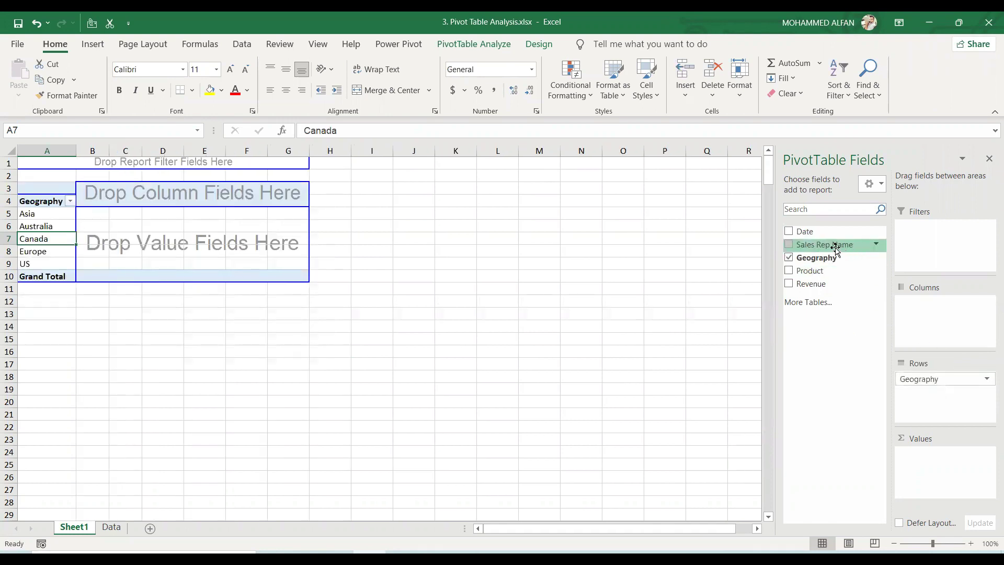
{"action": "left_click_drag", "start_coordinate": [834, 244], "coordinate": [814, 266]}
{"action": "left_click_drag", "start_coordinate": [811, 284], "coordinate": [939, 472]}
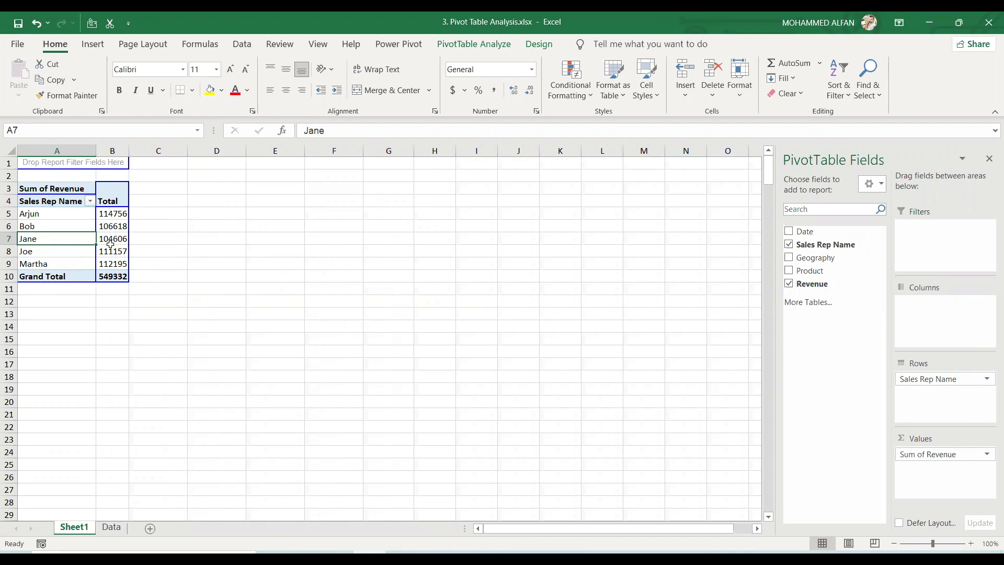
Add Revenue to the values a second time and select the header of the second revenue column.
{"action": "left_click", "coordinate": [113, 212]}
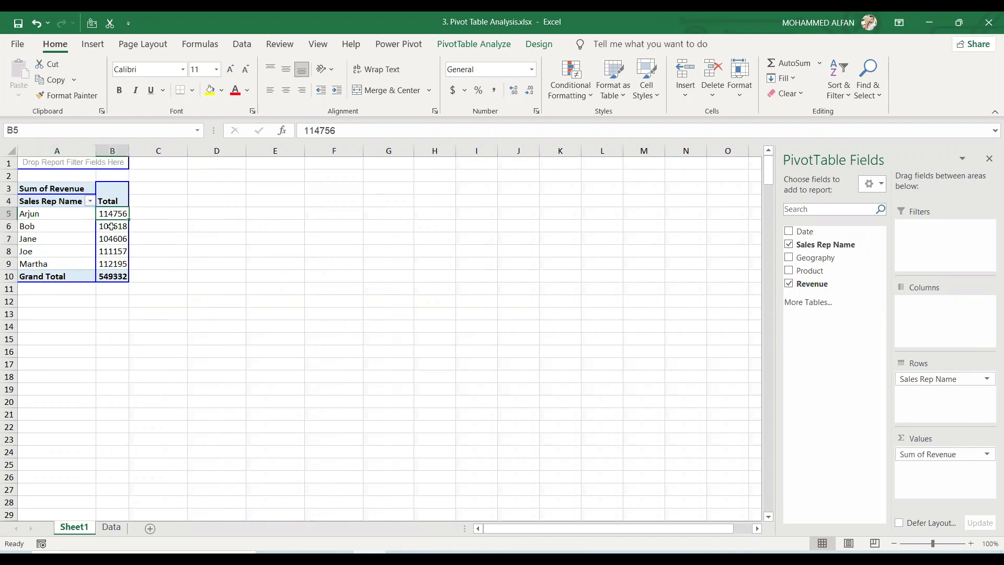
{"action": "left_click", "coordinate": [112, 226]}
{"action": "left_click", "coordinate": [111, 238]}
{"action": "left_click", "coordinate": [110, 251]}
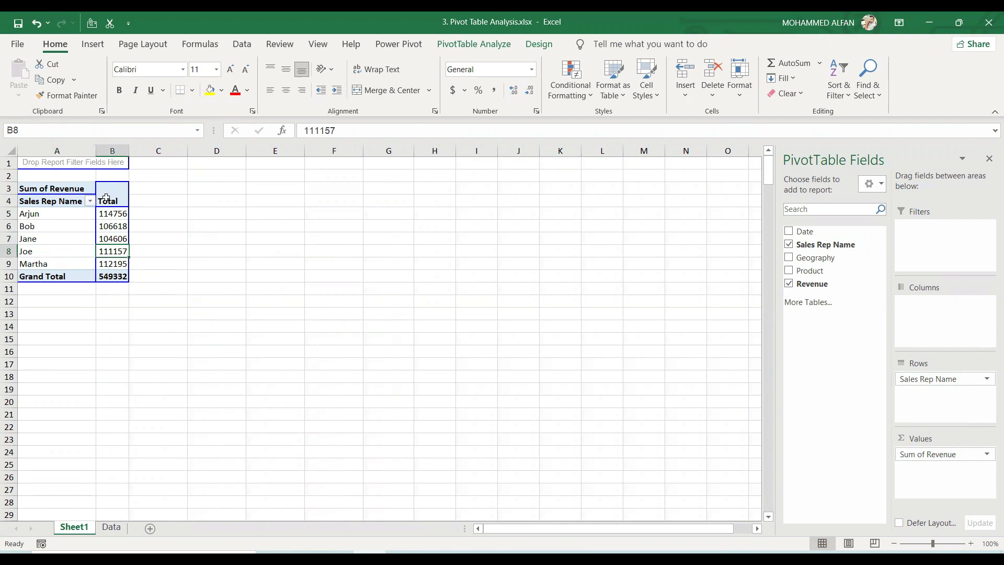
{"action": "mouse_move", "coordinate": [111, 263]}
{"action": "left_click_drag", "start_coordinate": [832, 289], "coordinate": [951, 494]}
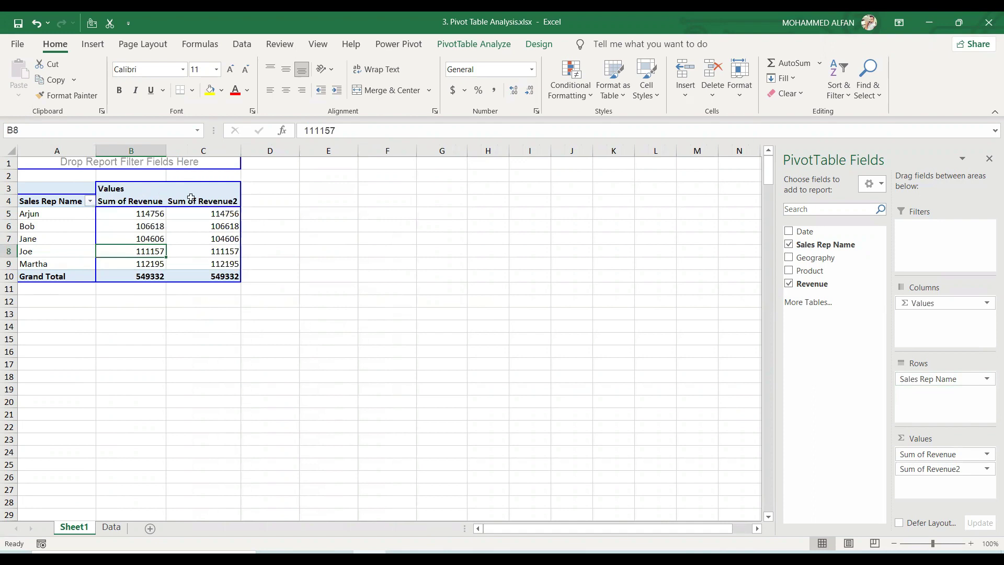
{"action": "left_click", "coordinate": [230, 200]}
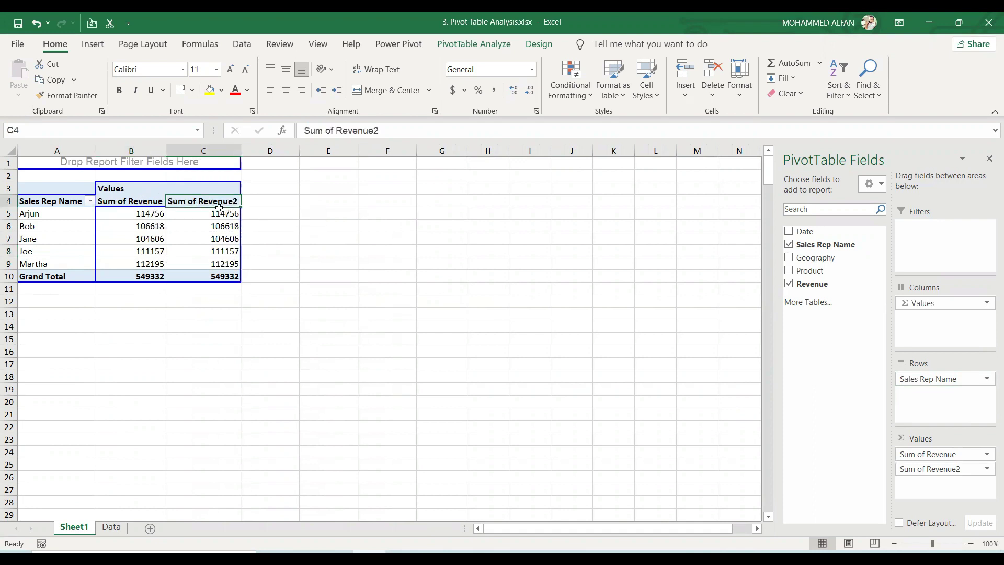
Show the second revenue column, Sum of Revenue2, as % of Grand Total in its value field settings.
{"action": "left_click_drag", "start_coordinate": [224, 213], "coordinate": [227, 278]}
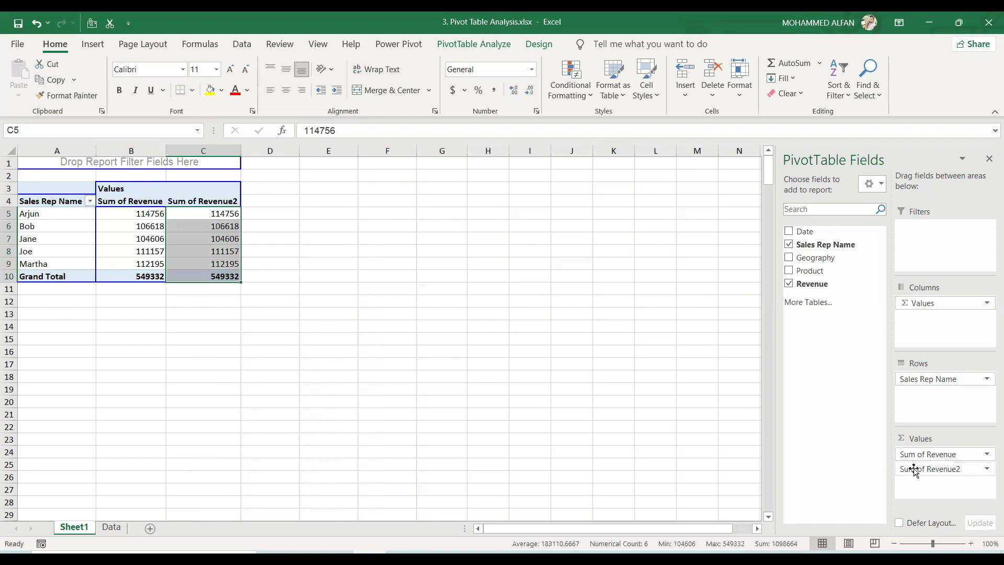
{"action": "left_click", "coordinate": [988, 469]}
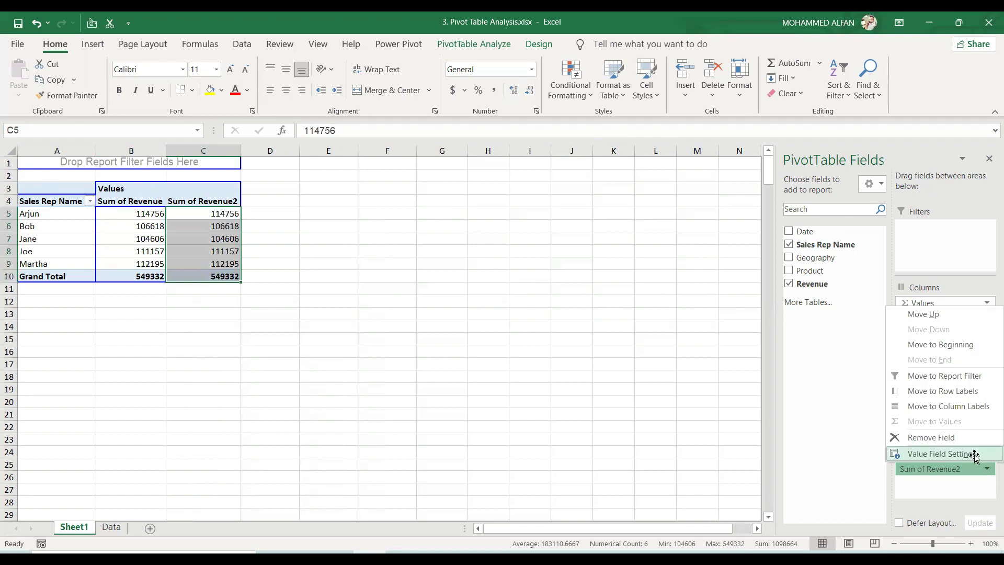
{"action": "left_click", "coordinate": [975, 455]}
{"action": "left_click_drag", "start_coordinate": [614, 149], "coordinate": [592, 224]}
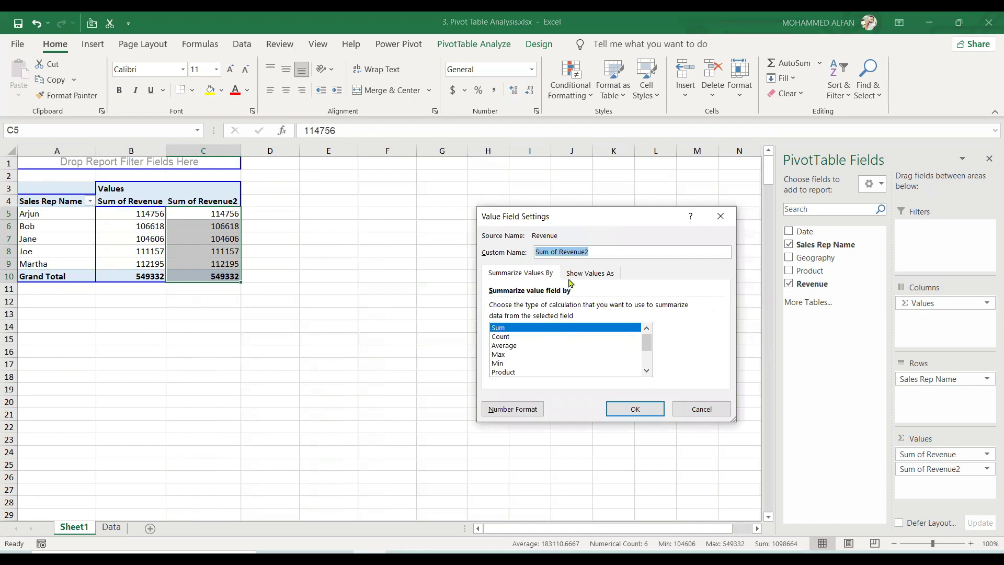
{"action": "left_click", "coordinate": [588, 275]}
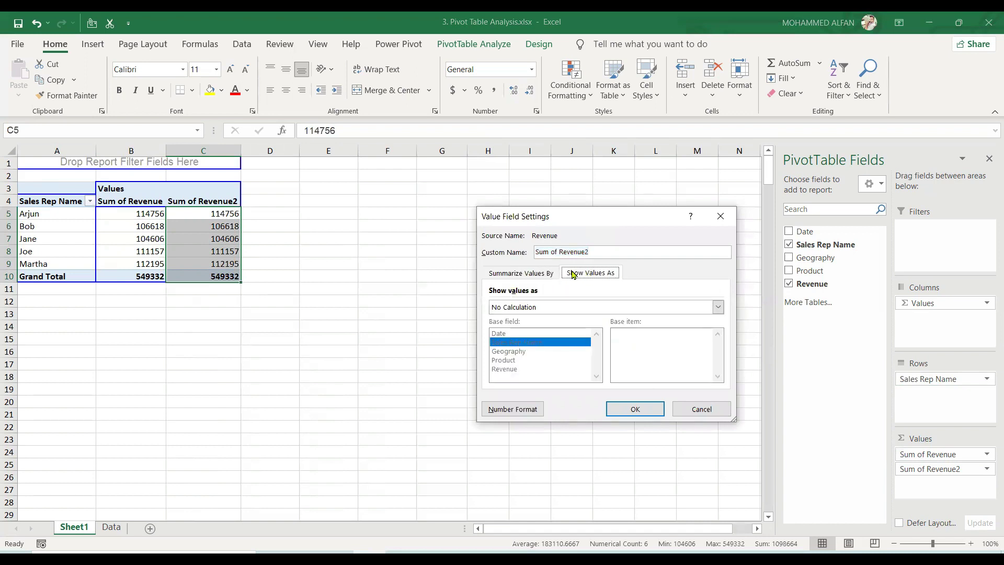
{"action": "left_click", "coordinate": [722, 310]}
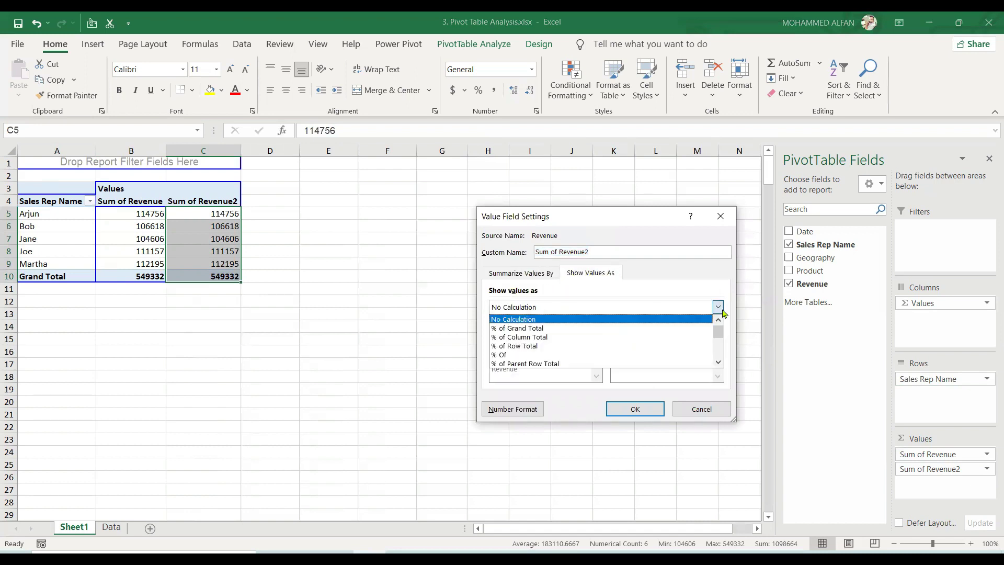
{"action": "left_click", "coordinate": [557, 329]}
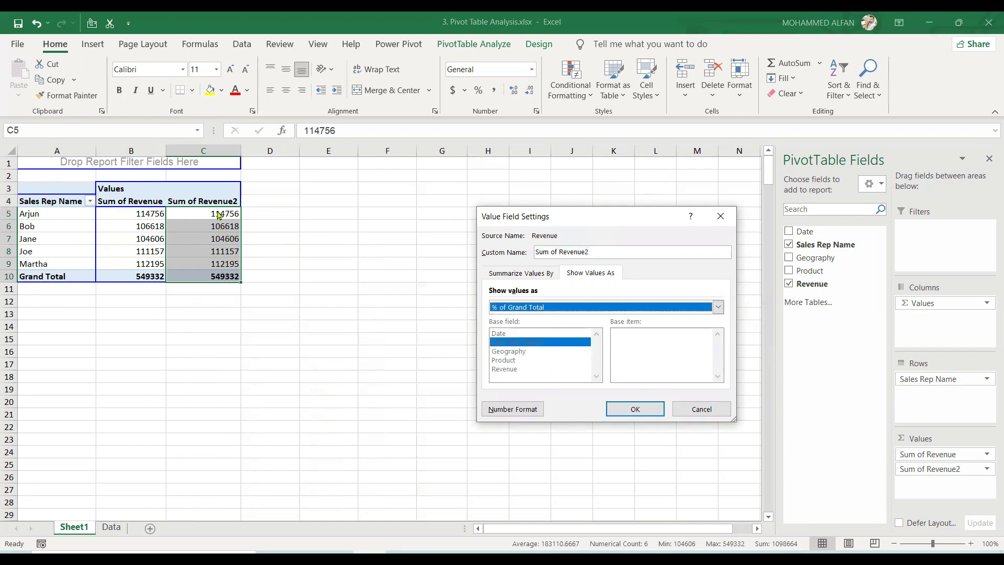
{"action": "left_click", "coordinate": [632, 408]}
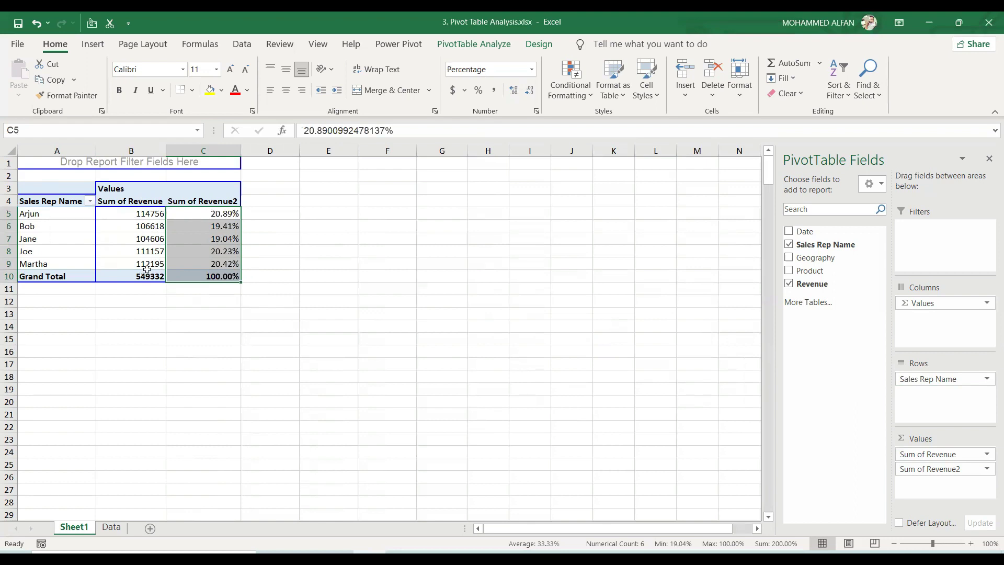
Examine each sales rep's percentage in the second revenue column against the revenue amounts and the grand total.
{"action": "left_click", "coordinate": [208, 214]}
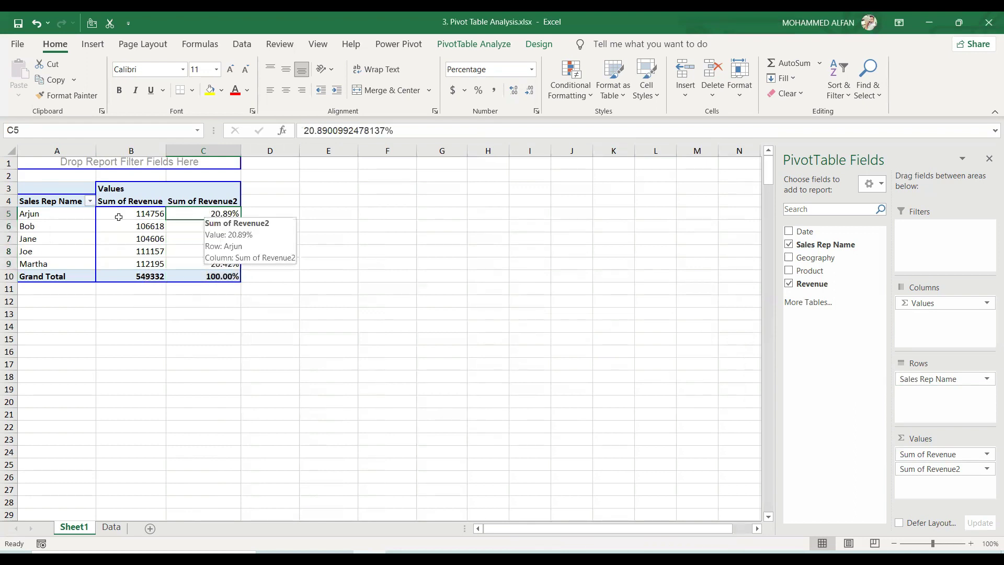
{"action": "left_click", "coordinate": [142, 214]}
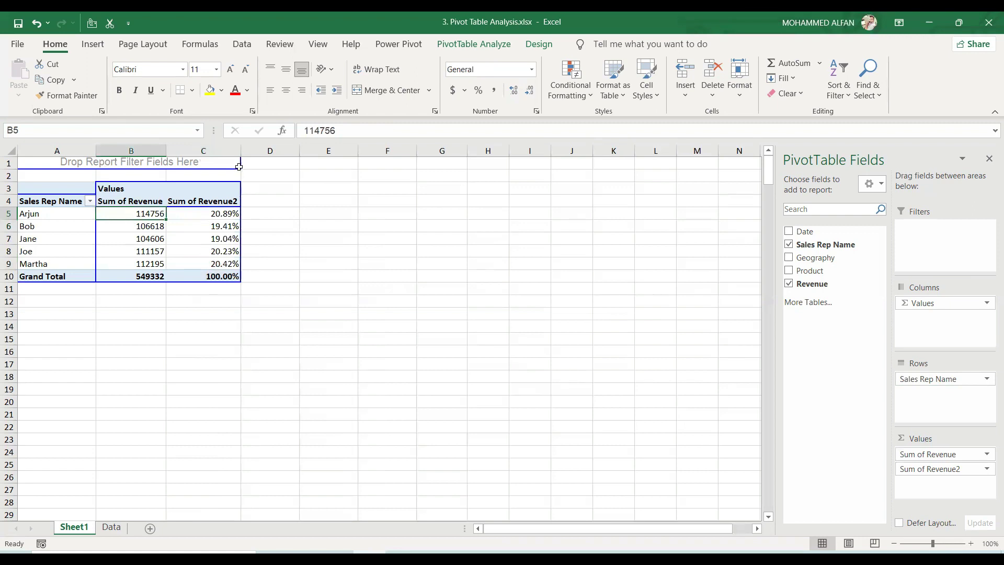
{"action": "left_click", "coordinate": [214, 216]}
{"action": "left_click", "coordinate": [215, 225]}
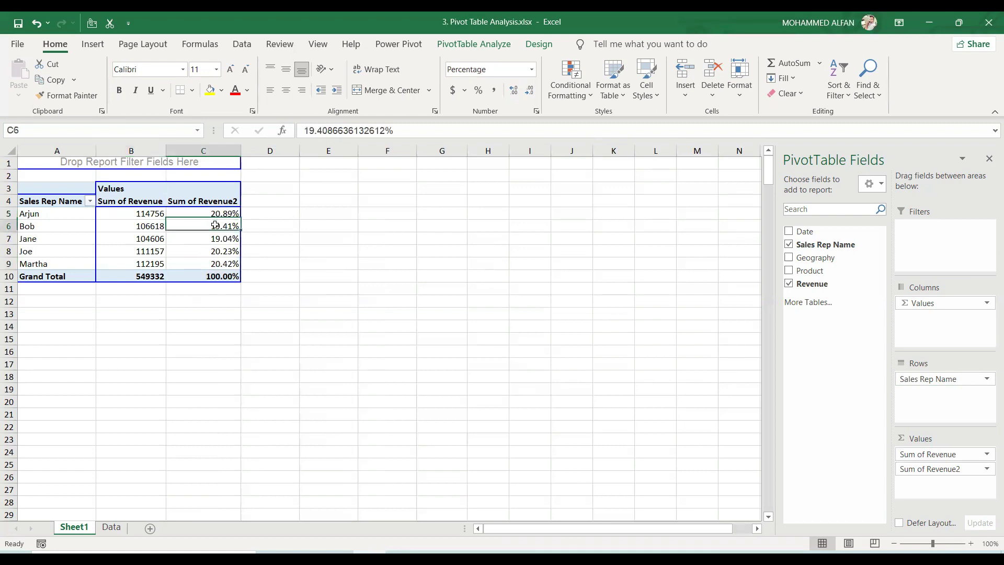
{"action": "left_click", "coordinate": [216, 238]}
{"action": "left_click", "coordinate": [217, 251]}
{"action": "left_click", "coordinate": [222, 276]}
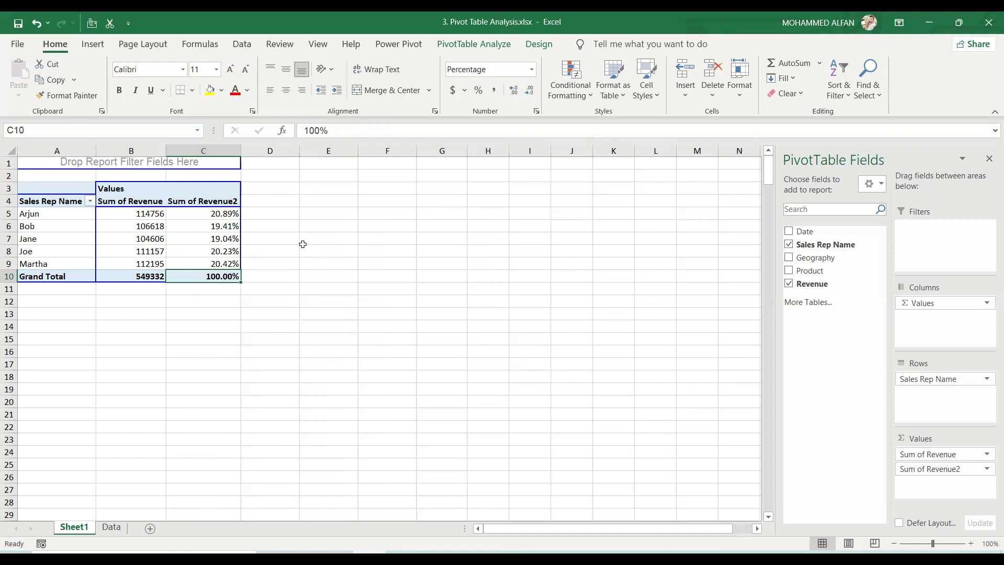
{"action": "left_click", "coordinate": [202, 199]}
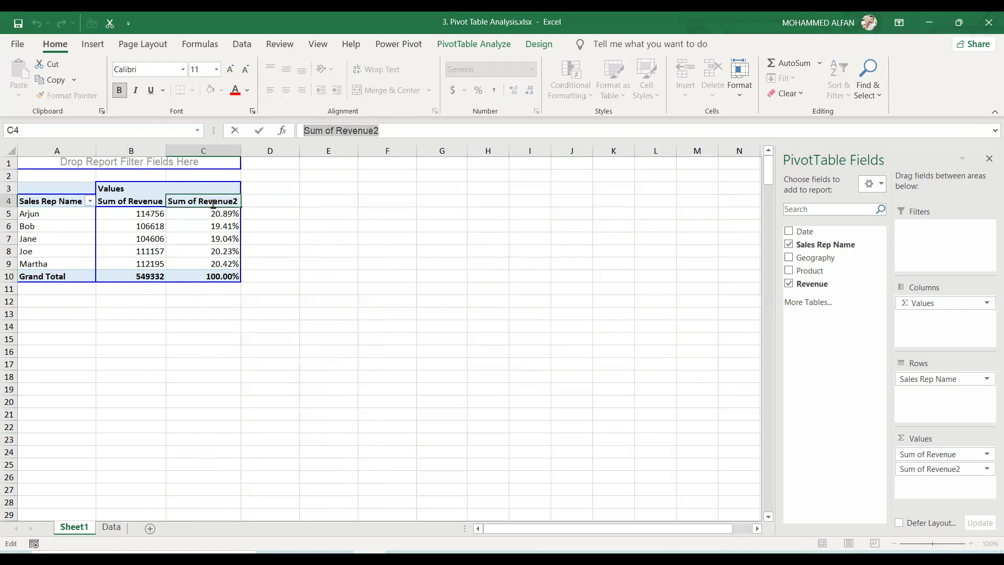
{"action": "left_click", "coordinate": [152, 217]}
{"action": "left_click", "coordinate": [222, 240]}
Select the percentage values and review the Show Values As setting of Sum of Revenue2 without changing it.
{"action": "left_click_drag", "start_coordinate": [215, 215], "coordinate": [214, 277]}
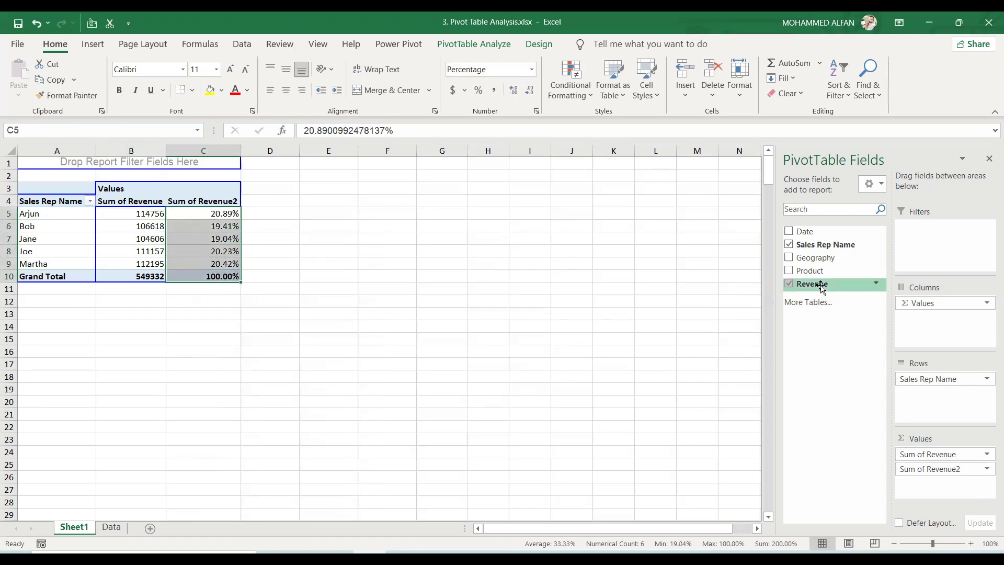
{"action": "left_click", "coordinate": [987, 469]}
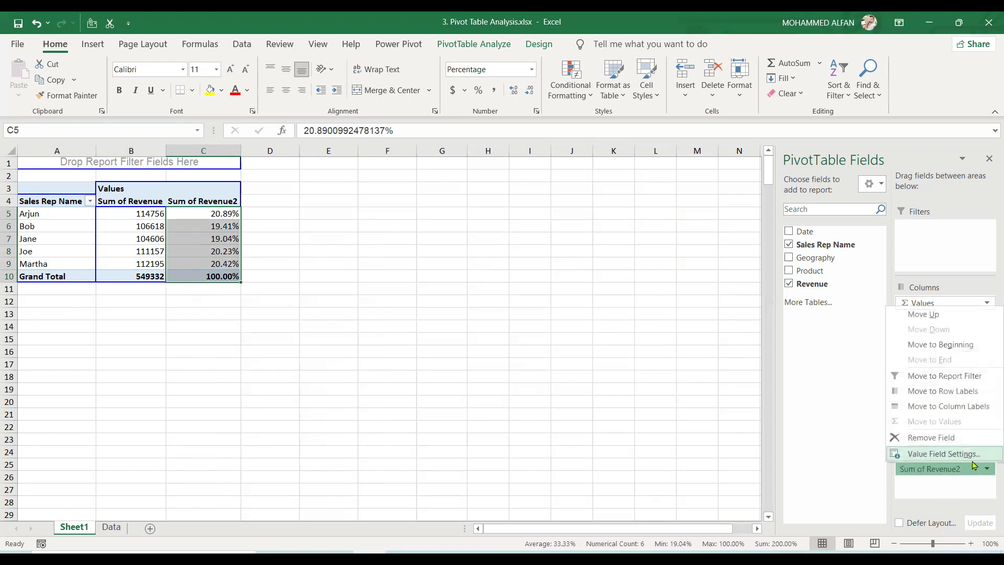
{"action": "left_click", "coordinate": [968, 458]}
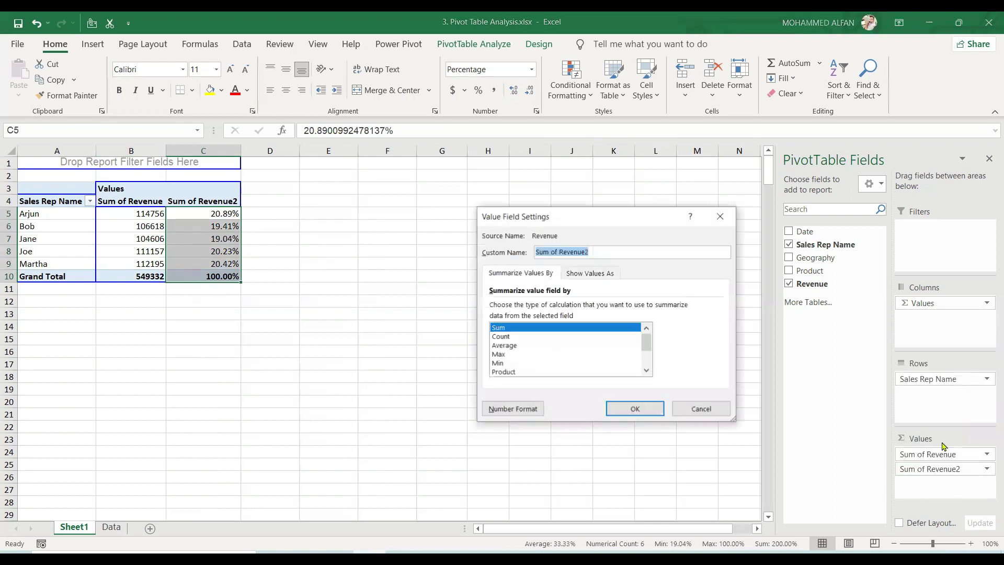
{"action": "left_click", "coordinate": [584, 274]}
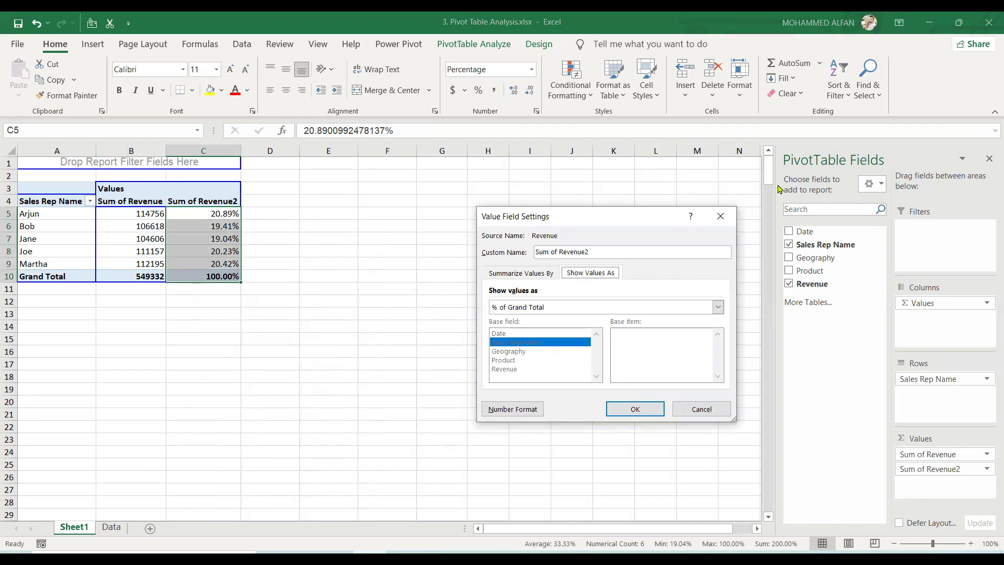
{"action": "left_click", "coordinate": [719, 218]}
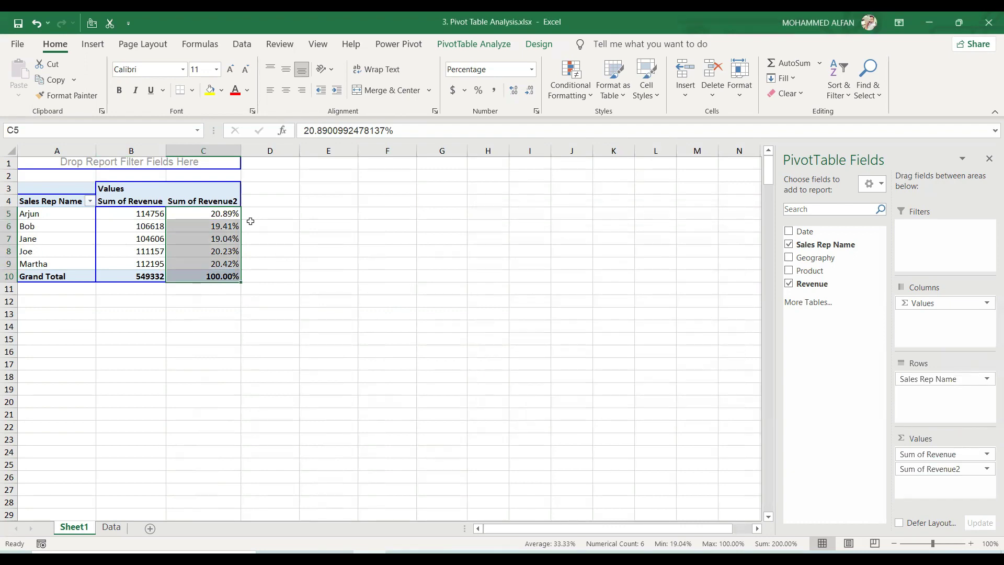
Switch to the MIS-Interactive dashboard workbook, auto-hide the ribbon and bring the whole dashboard into view.
{"action": "left_click", "coordinate": [250, 222]}
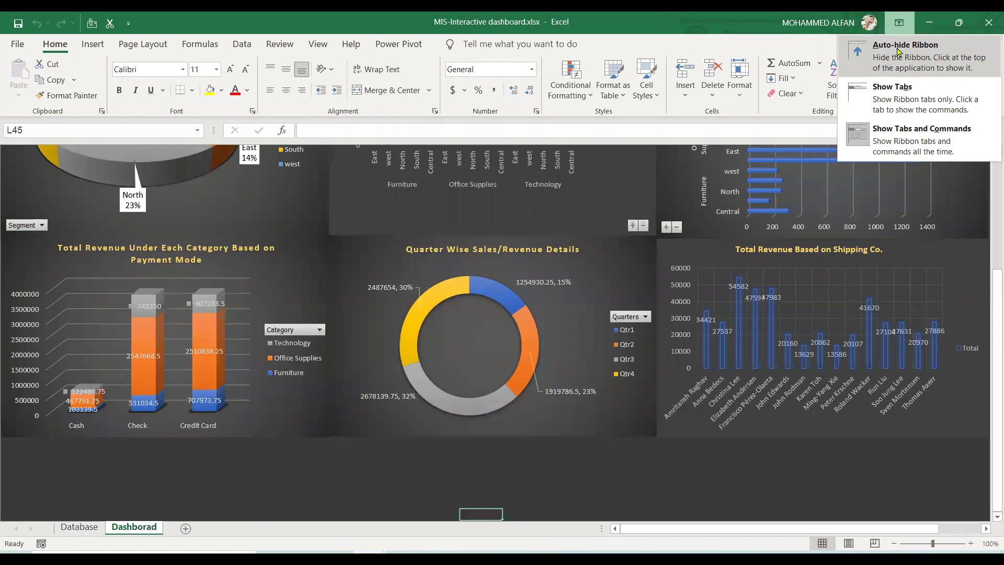
{"action": "left_click", "coordinate": [897, 51]}
{"action": "scroll", "coordinate": [989, 122], "scroll_direction": "up", "scroll_amount": 4}
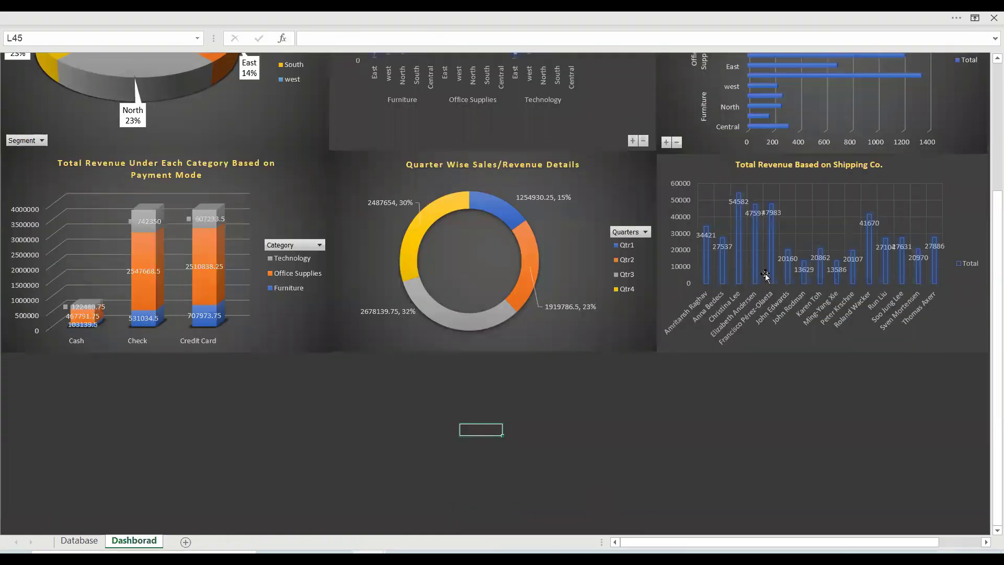
{"action": "scroll", "coordinate": [989, 123], "scroll_direction": "up", "scroll_amount": 2}
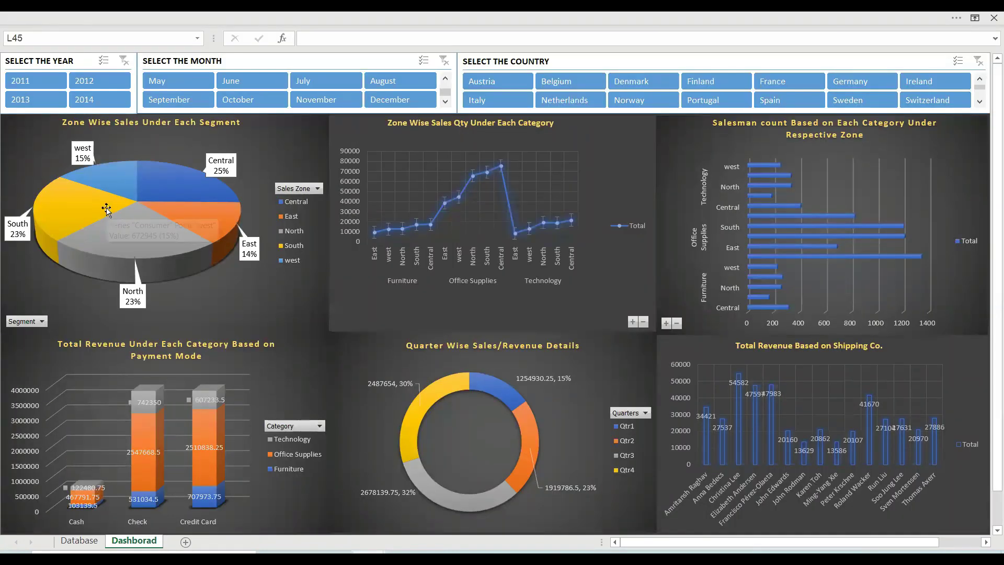
{"action": "mouse_move", "coordinate": [106, 210]}
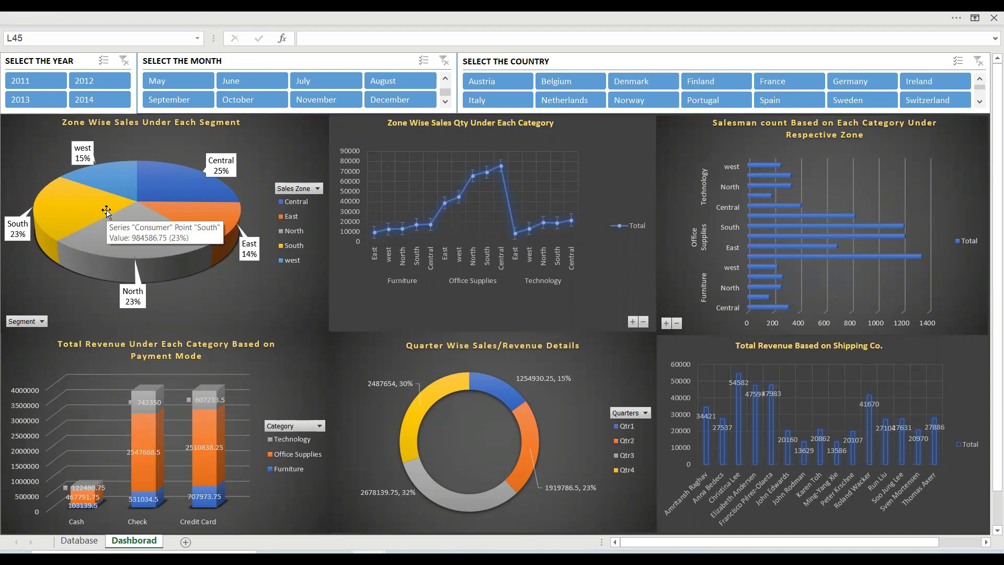
Open the Database sheet and examine the Inv Date column from its first to its last record.
{"action": "left_click", "coordinate": [79, 540]}
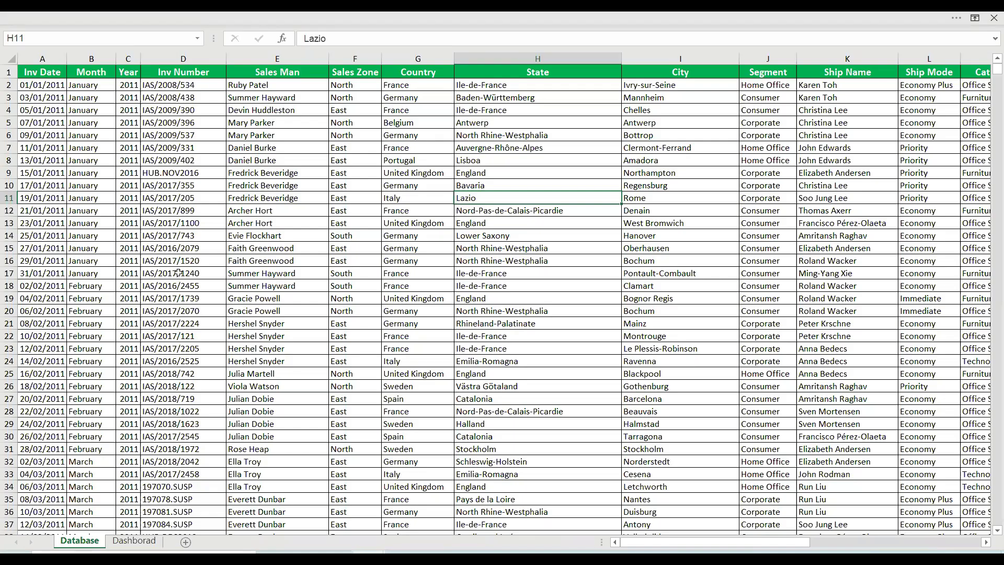
{"action": "left_click", "coordinate": [42, 95]}
{"action": "left_click", "coordinate": [46, 86]}
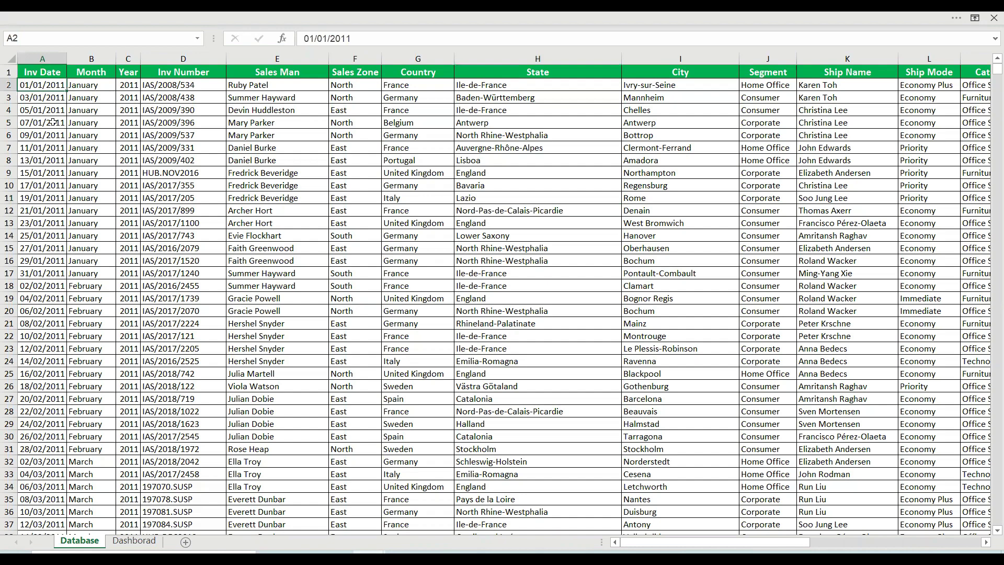
{"action": "key", "text": "ctrl+shift+Down"}
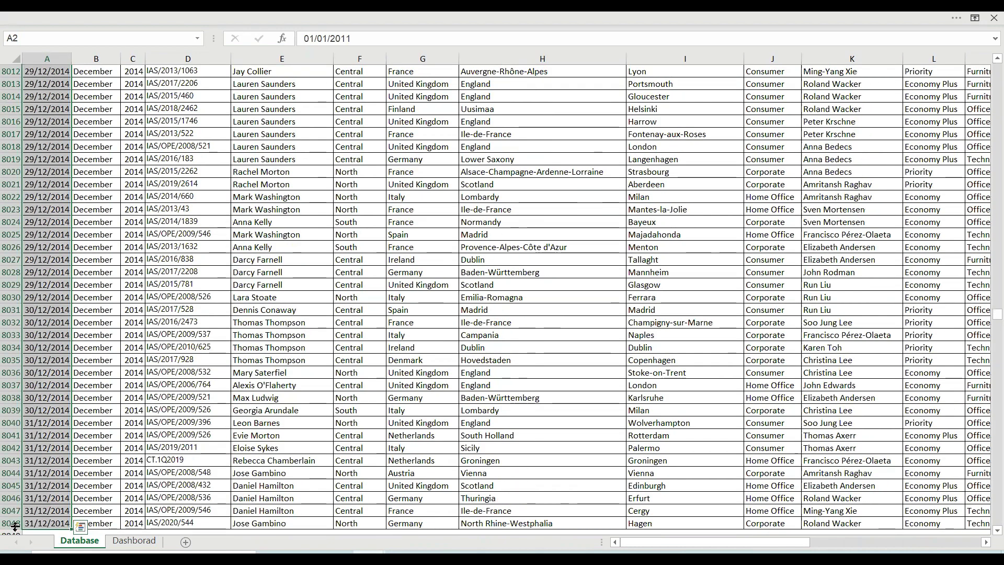
{"action": "left_click", "coordinate": [57, 447]}
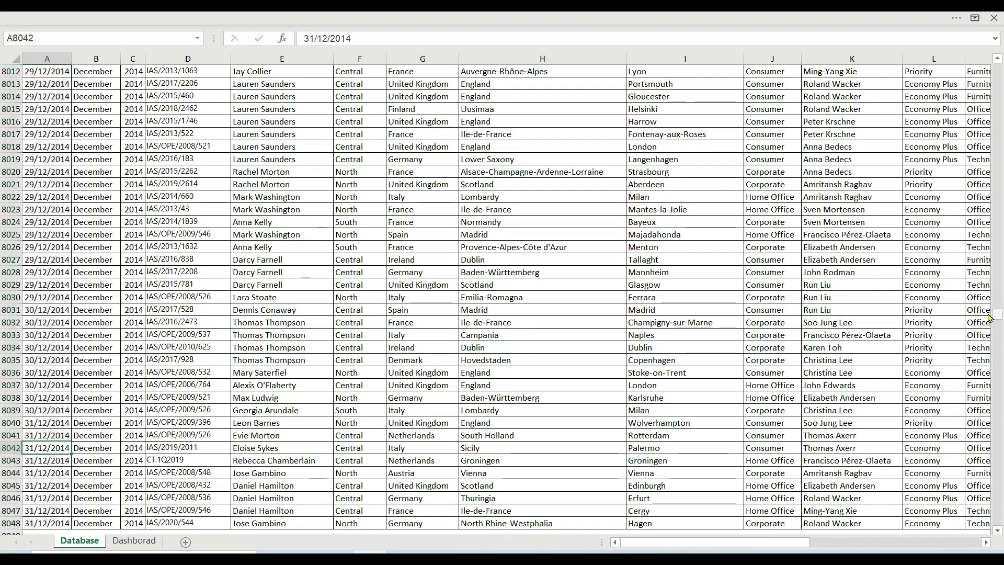
{"action": "left_click_drag", "start_coordinate": [996, 314], "coordinate": [996, 66]}
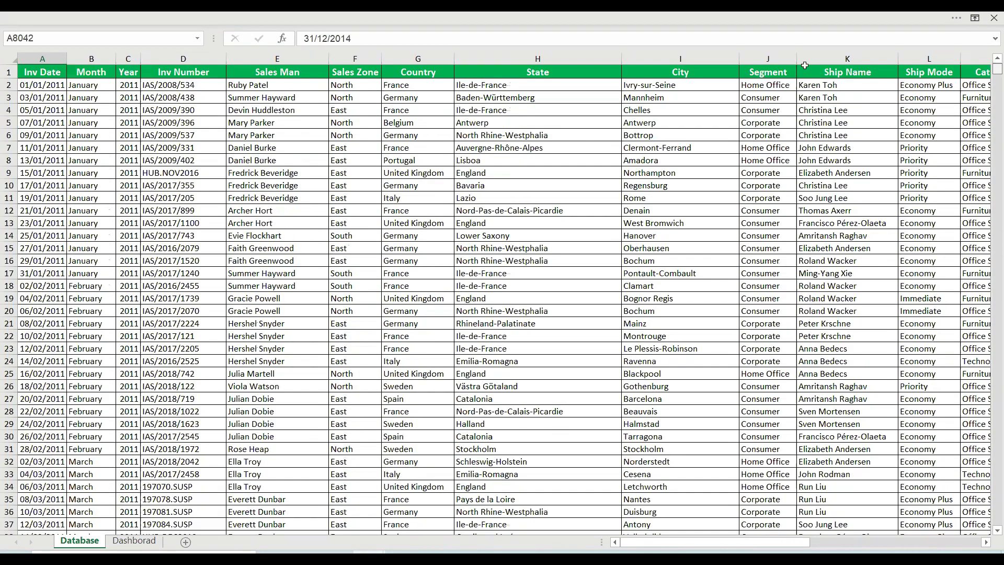
Select the whole Database table from Inv Date to Revenue to review its extent, and clear the selection.
{"action": "left_click", "coordinate": [40, 78]}
{"action": "key", "text": "ctrl+shift+Down"}
{"action": "key", "text": "ctrl+shift+Right"}
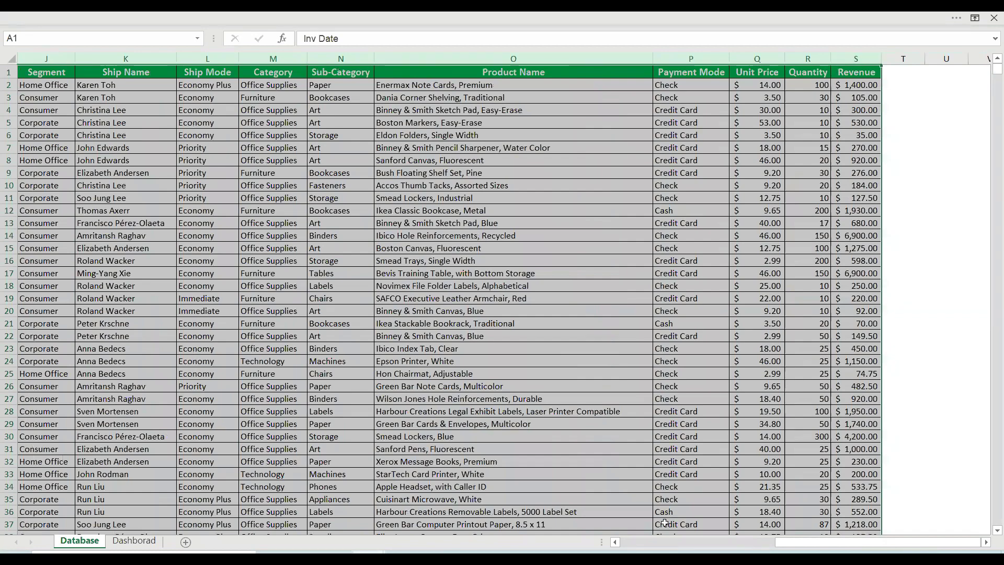
{"action": "left_click", "coordinate": [650, 544]}
{"action": "left_click", "coordinate": [342, 458]}
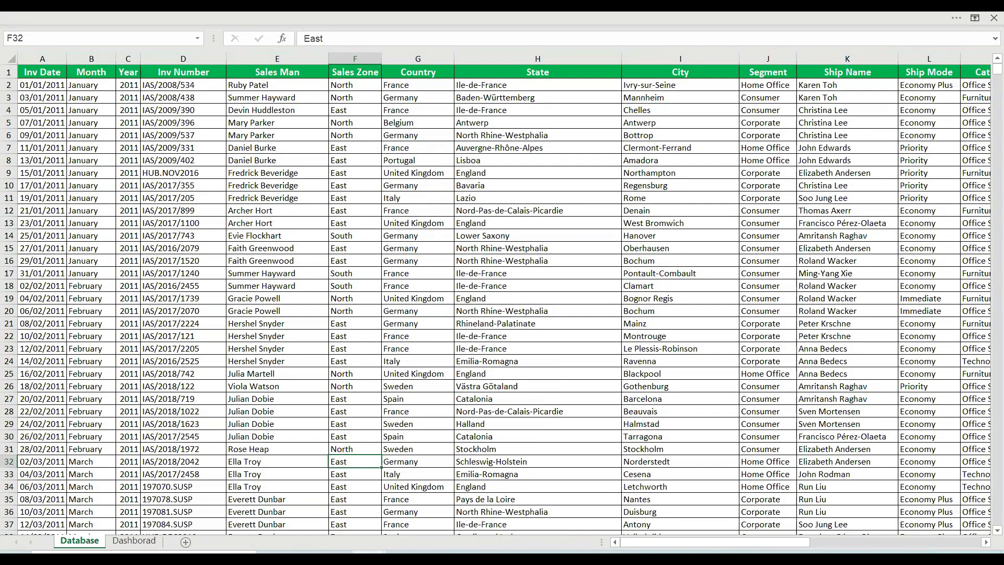
Compare the dashboard with the Inv Date range on the Database sheet and return to the Dashborad sheet.
{"action": "left_click", "coordinate": [134, 540]}
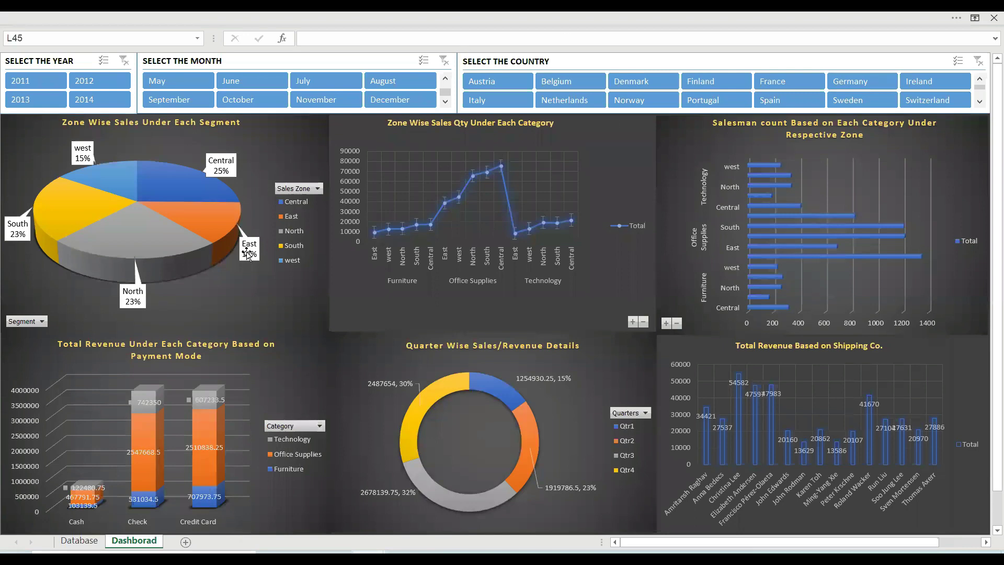
{"action": "left_click", "coordinate": [75, 546]}
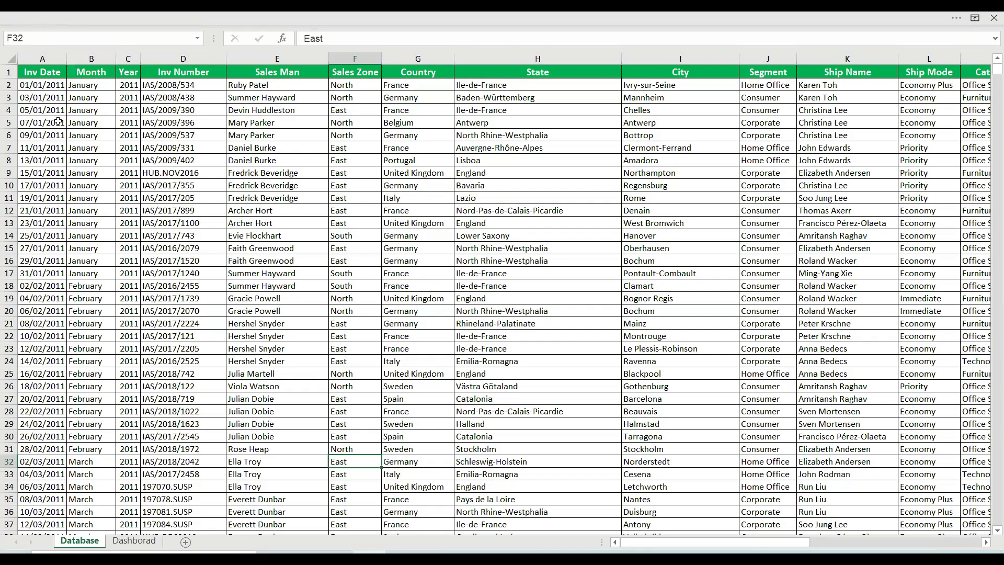
{"action": "left_click", "coordinate": [48, 85]}
{"action": "key", "text": "ctrl+shift+Down"}
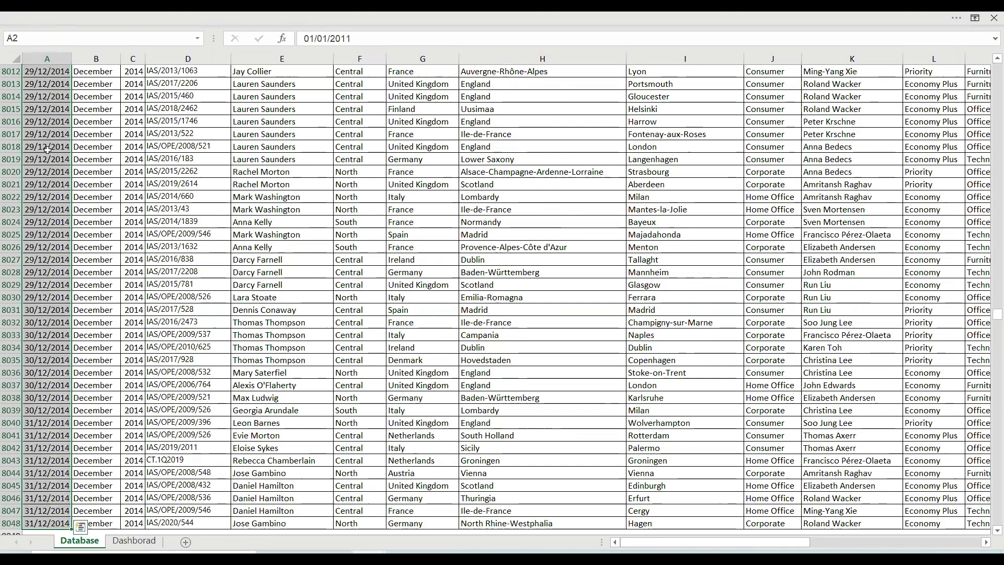
{"action": "left_click", "coordinate": [142, 545]}
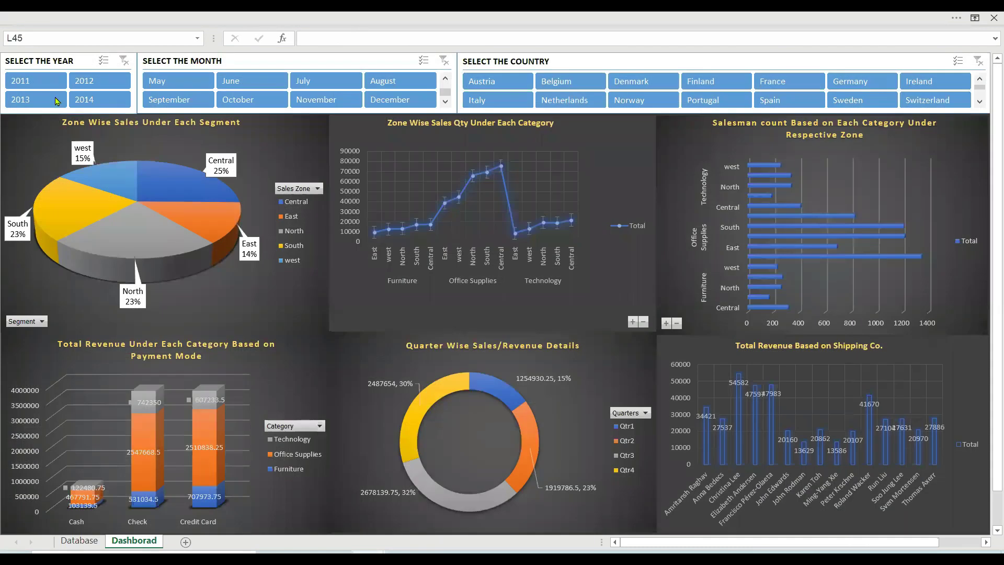
Filter the dashboard to the year 2011 and the months September, October and November using the slicers.
{"action": "left_click", "coordinate": [27, 83]}
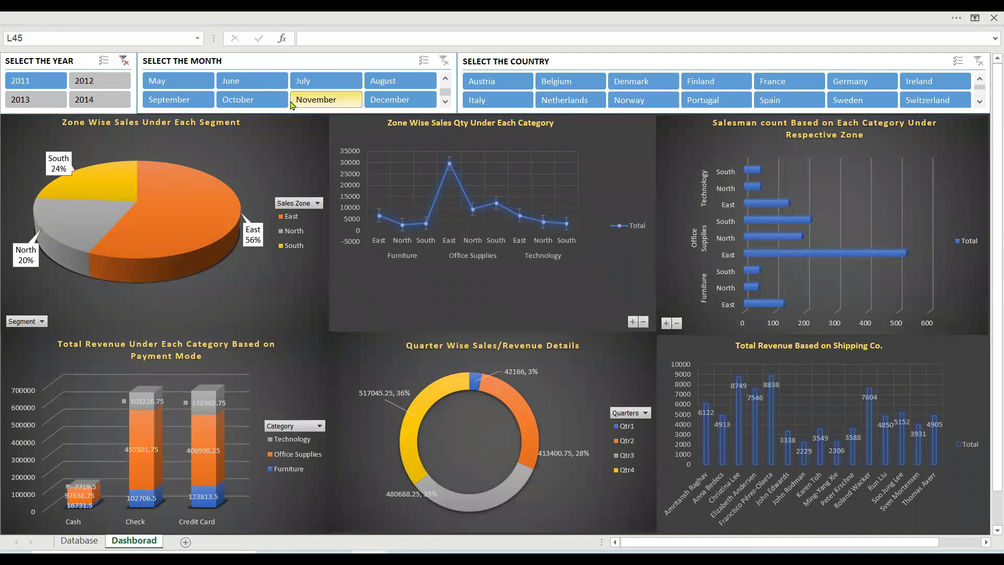
{"action": "left_click", "coordinate": [184, 100]}
{"action": "left_click", "coordinate": [423, 61]}
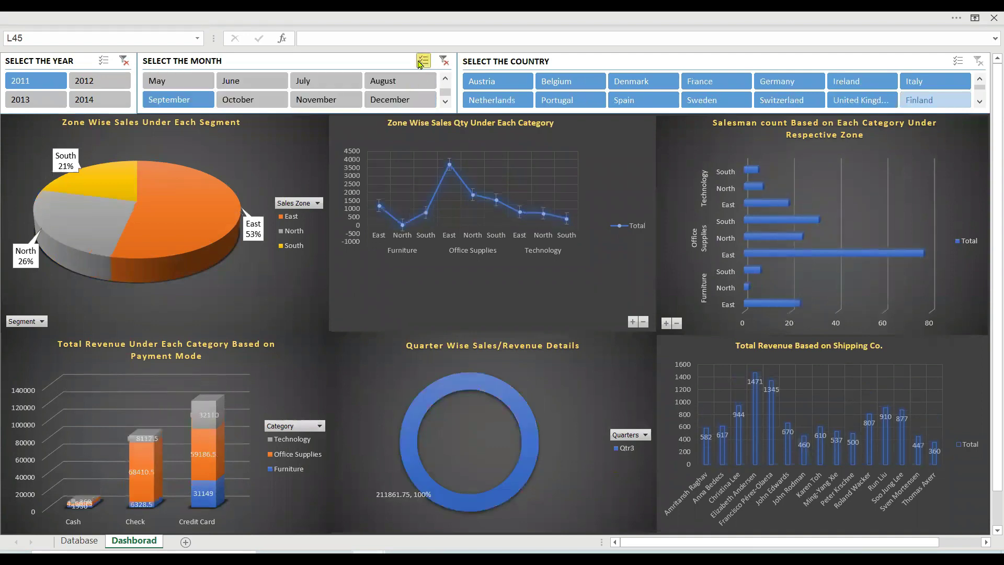
{"action": "left_click", "coordinate": [320, 101], "text": "shift"}
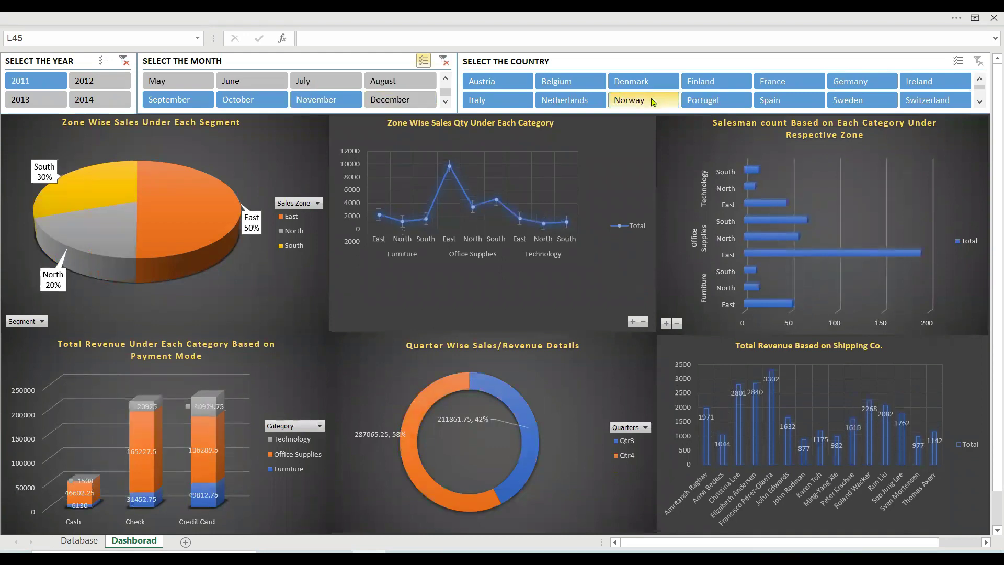
Filter the dashboard to the country Norway with the slicer and check it against the Database sheet.
{"action": "left_click", "coordinate": [652, 102]}
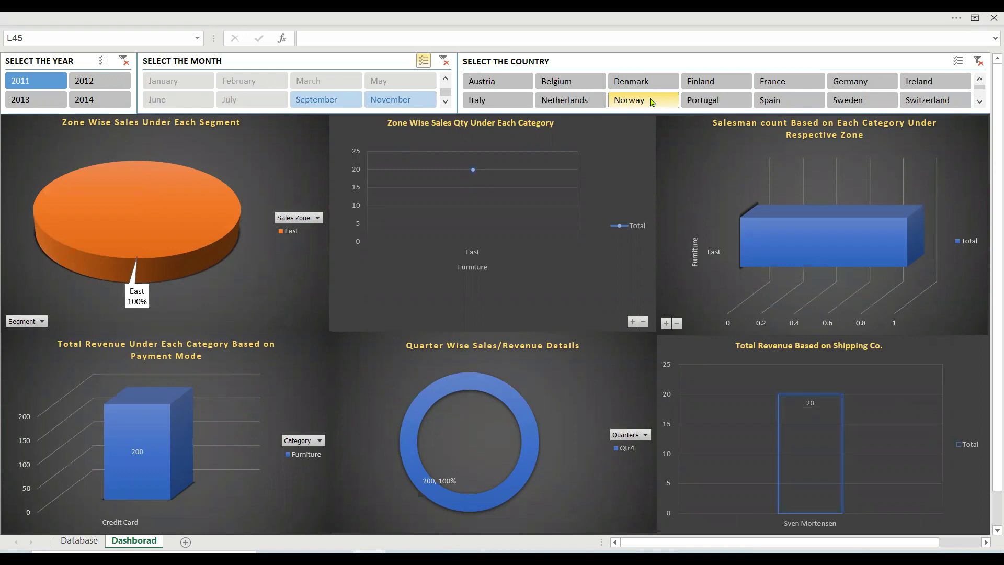
{"action": "left_click", "coordinate": [86, 541]}
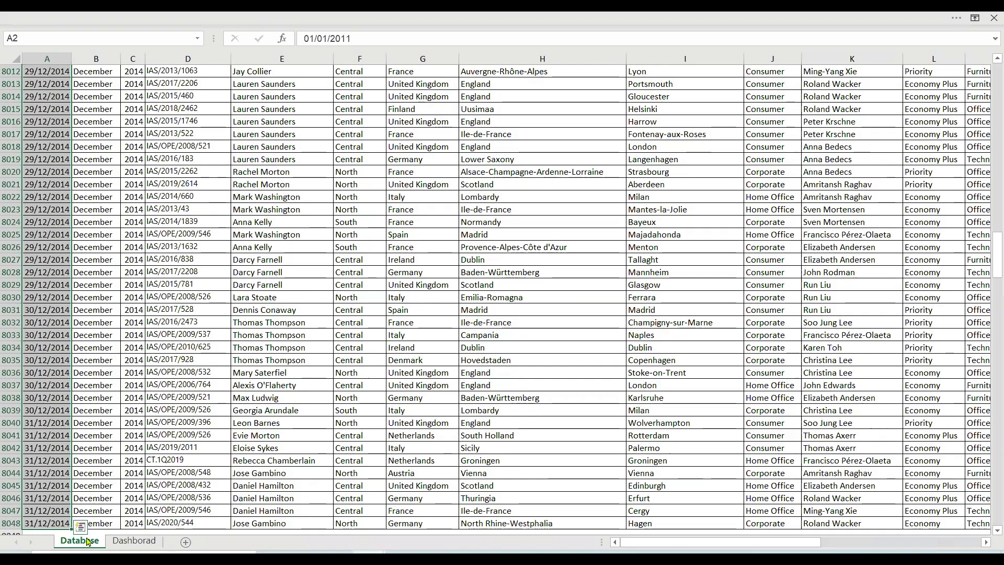
{"action": "left_click", "coordinate": [134, 540]}
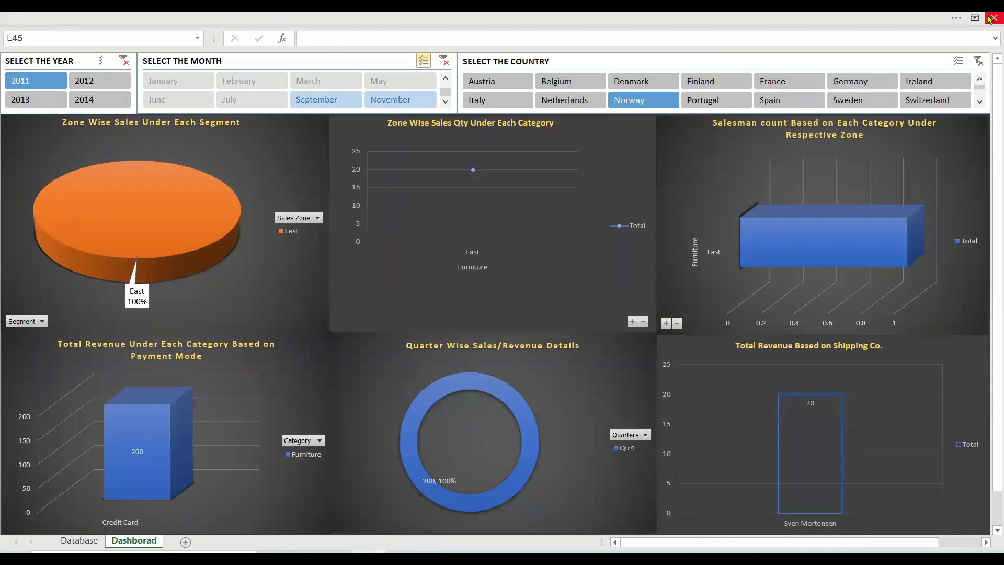
Close the dashboard workbook and insert a PivotTable from Table1 on a new worksheet, without adding the data to the Data Model.
{"action": "left_click", "coordinate": [993, 18]}
{"action": "left_click", "coordinate": [497, 309]}
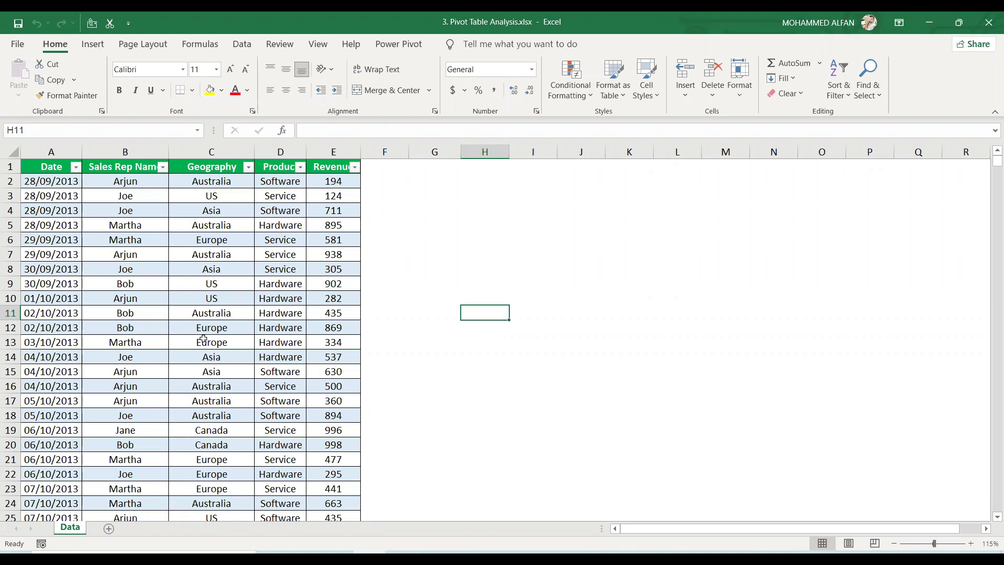
{"action": "left_click", "coordinate": [211, 283]}
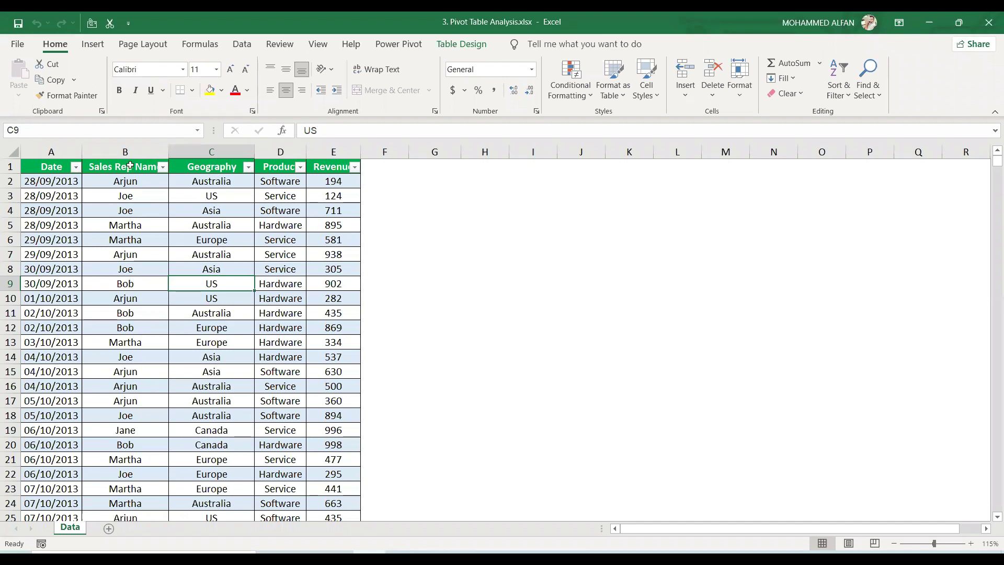
{"action": "left_click", "coordinate": [93, 44]}
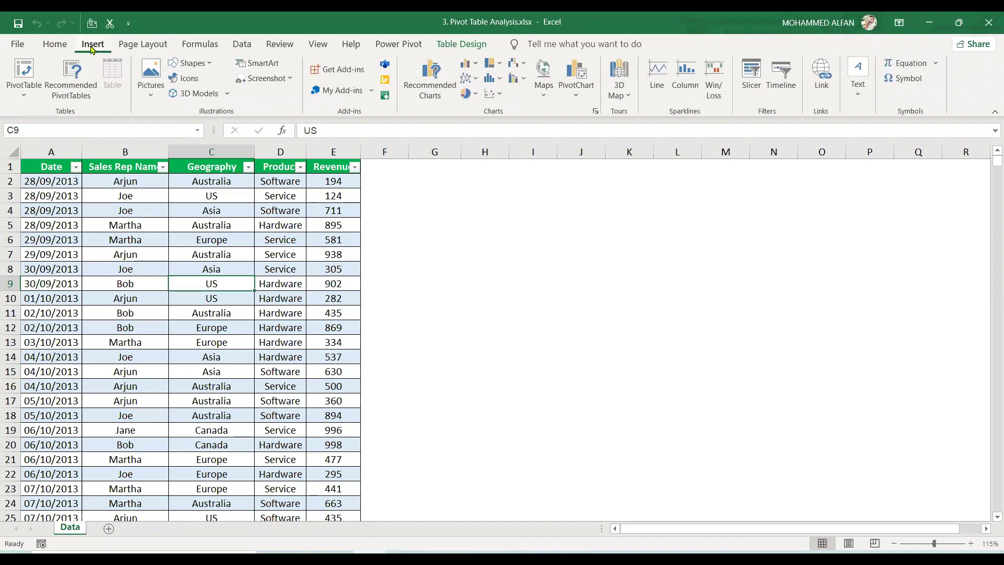
{"action": "left_click", "coordinate": [32, 82]}
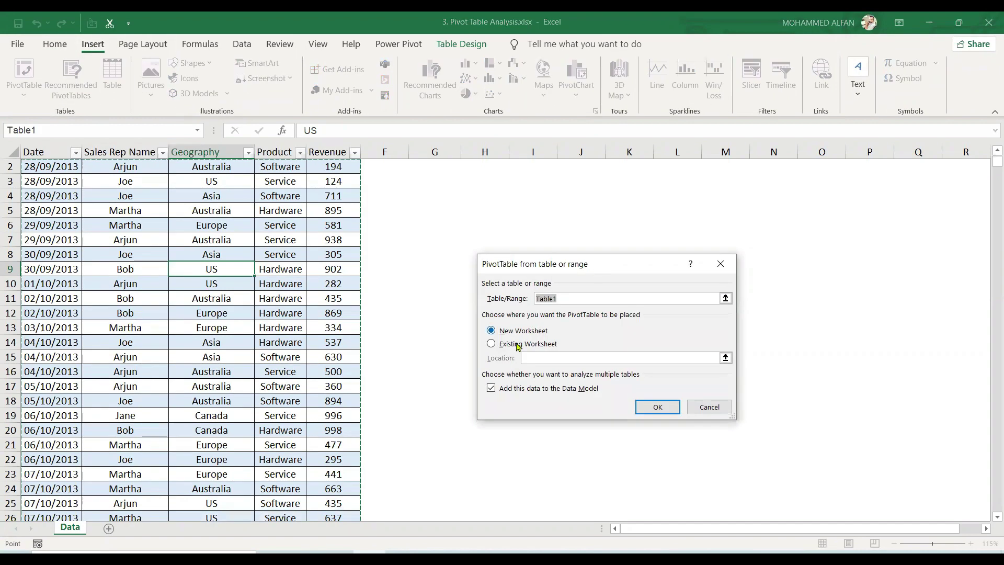
{"action": "left_click", "coordinate": [491, 388]}
{"action": "left_click", "coordinate": [491, 388]}
{"action": "left_click", "coordinate": [657, 407]}
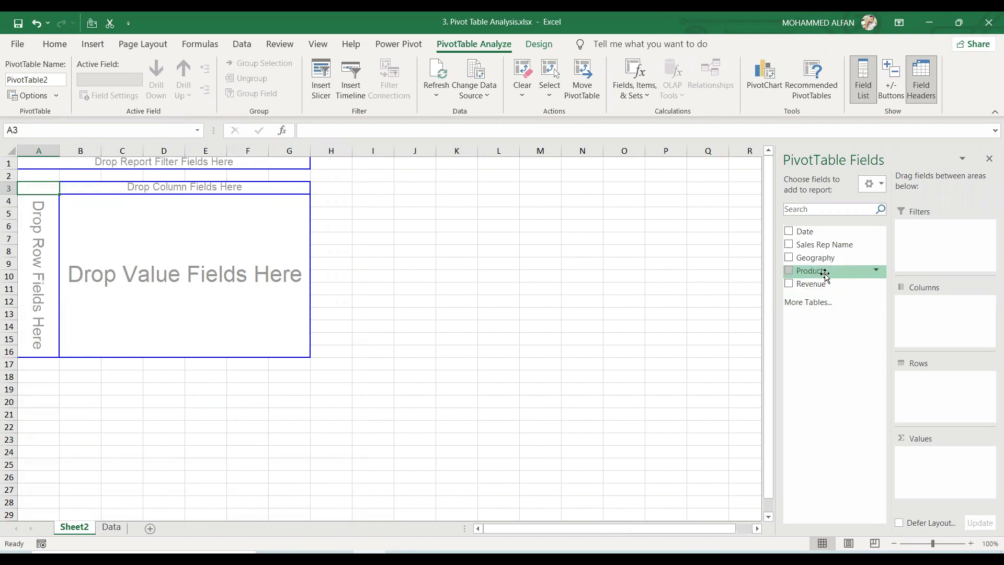
Summarize revenue by product by placing Product in Rows and Revenue in Values.
{"action": "left_click_drag", "start_coordinate": [825, 273], "coordinate": [908, 386]}
{"action": "left_click_drag", "start_coordinate": [826, 285], "coordinate": [943, 476]}
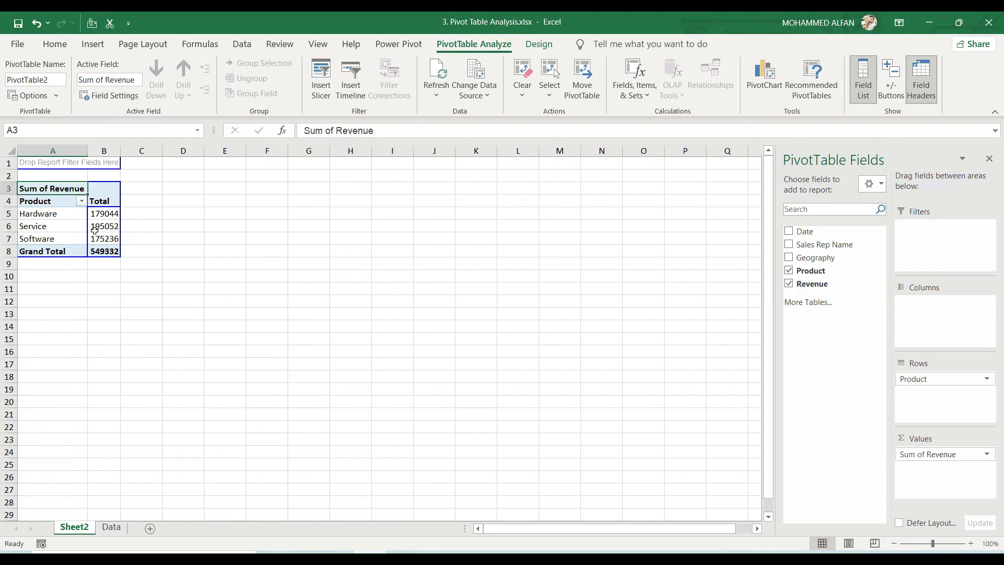
{"action": "left_click", "coordinate": [194, 286]}
{"action": "left_click", "coordinate": [82, 238]}
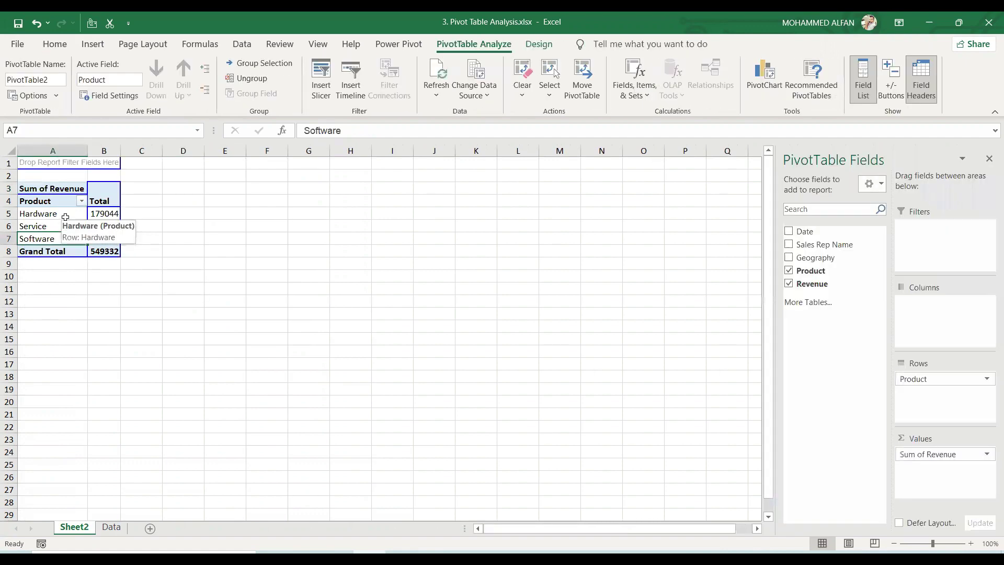
{"action": "left_click", "coordinate": [230, 275]}
Mark the empty range D3:E8 beside the PivotTable and review the source data on the Data sheet.
{"action": "left_click_drag", "start_coordinate": [175, 189], "coordinate": [243, 251]}
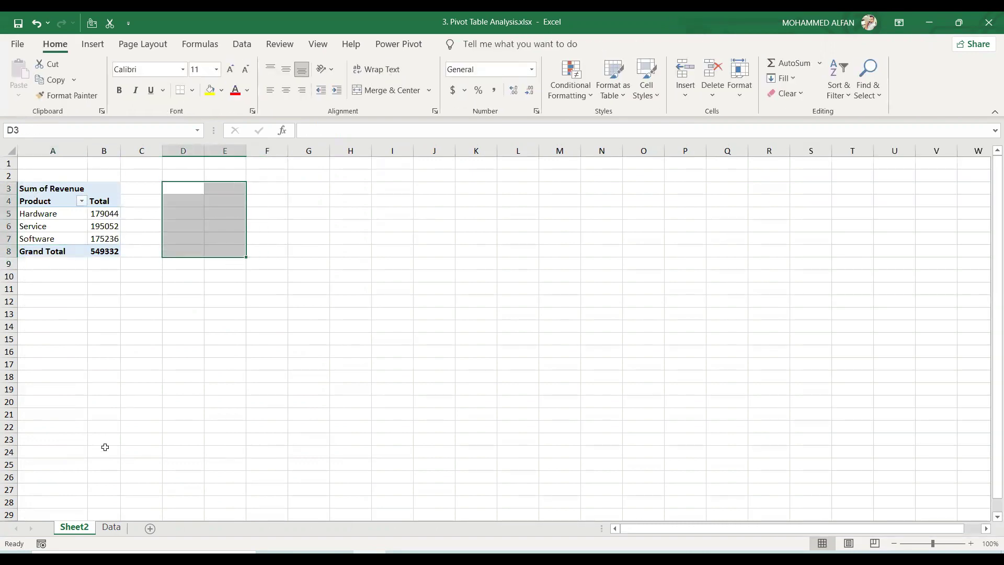
{"action": "left_click", "coordinate": [112, 527]}
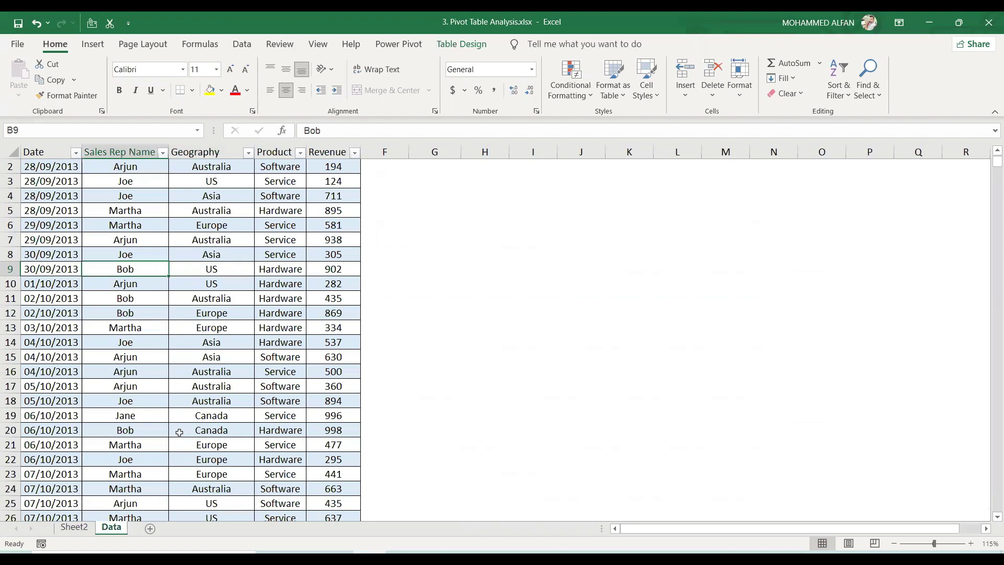
{"action": "left_click", "coordinate": [74, 527]}
{"action": "left_click", "coordinate": [296, 330]}
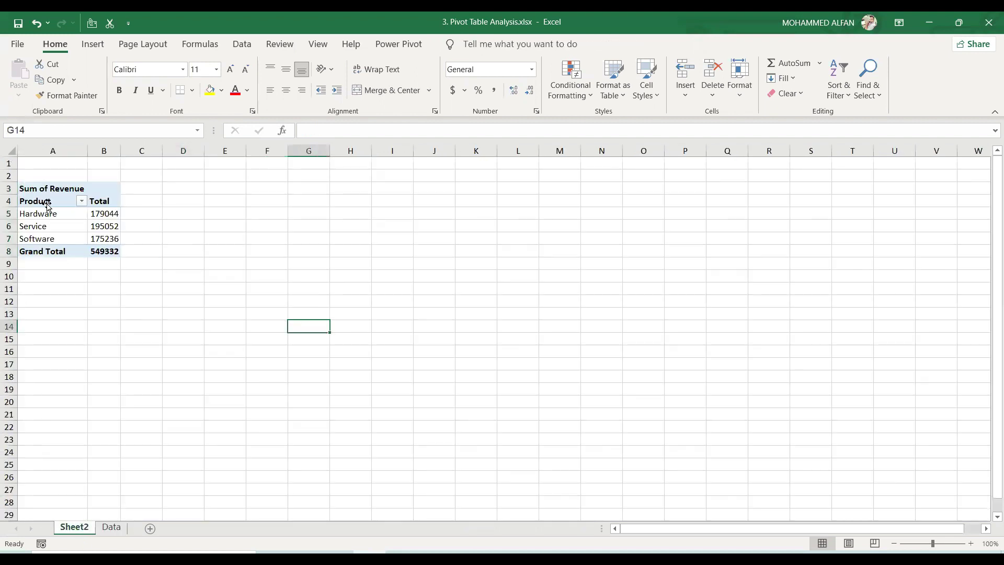
Copy the entire product PivotTable to cell E3 and autofit columns E and F.
{"action": "left_click", "coordinate": [43, 212]}
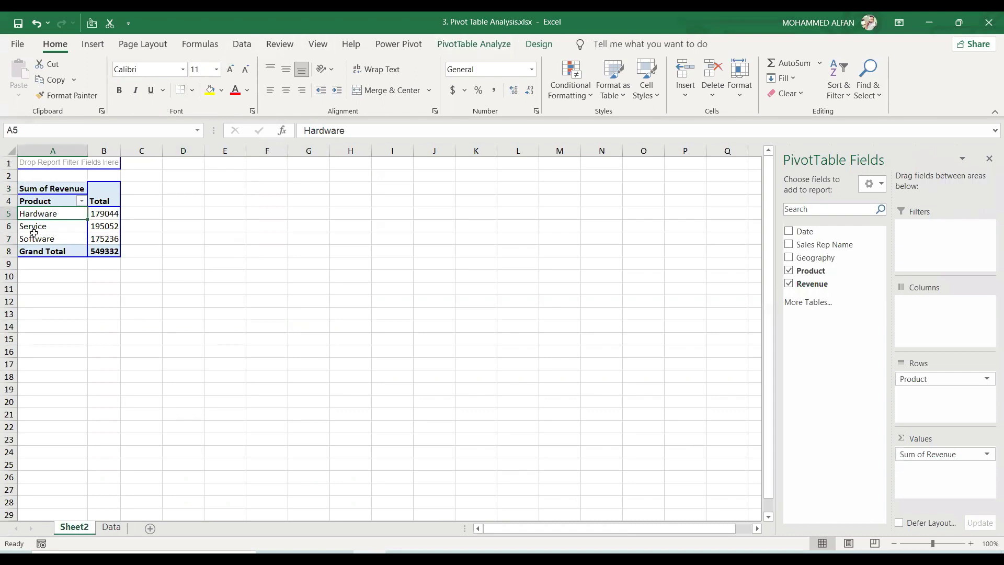
{"action": "left_click", "coordinate": [462, 52]}
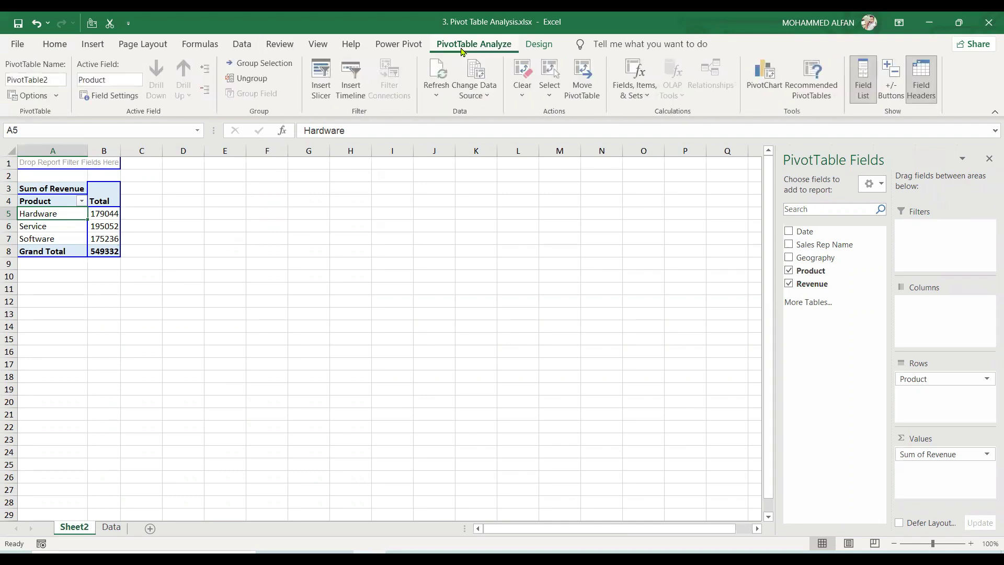
{"action": "left_click", "coordinate": [549, 97]}
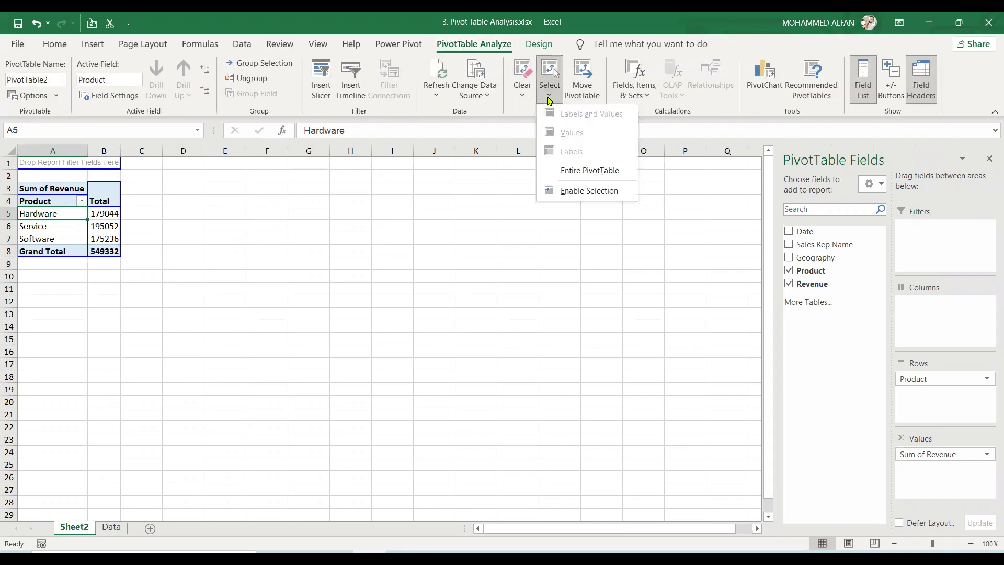
{"action": "left_click", "coordinate": [582, 170]}
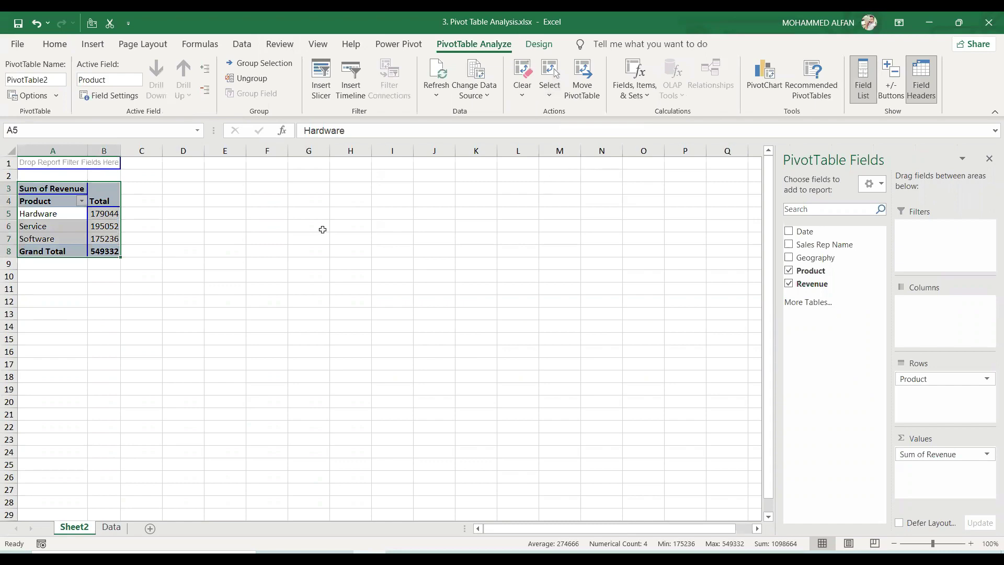
{"action": "key", "text": "ctrl+c"}
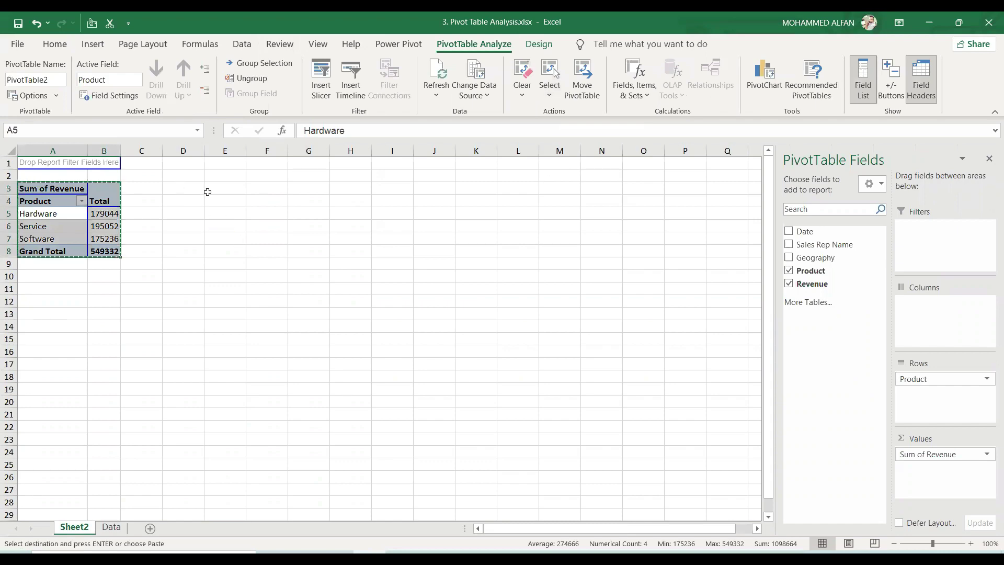
{"action": "left_click", "coordinate": [235, 189]}
{"action": "key", "text": "ctrl+v"}
{"action": "double_click", "coordinate": [246, 151]}
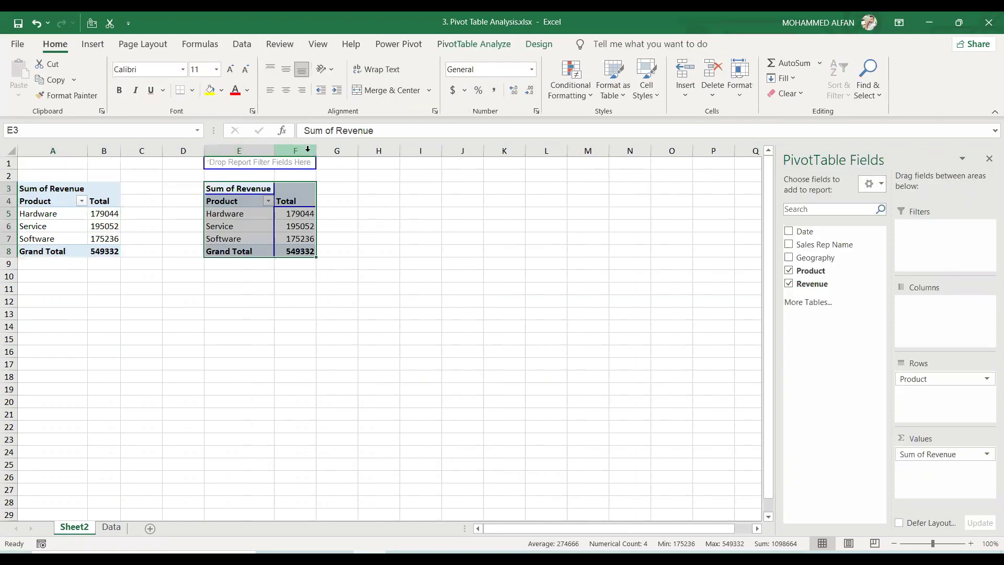
{"action": "double_click", "coordinate": [317, 151]}
Clear Product and Revenue from the PivotTable copy at E3 and rebuild it with Geography in Rows and Revenue in Values.
{"action": "left_click", "coordinate": [243, 216]}
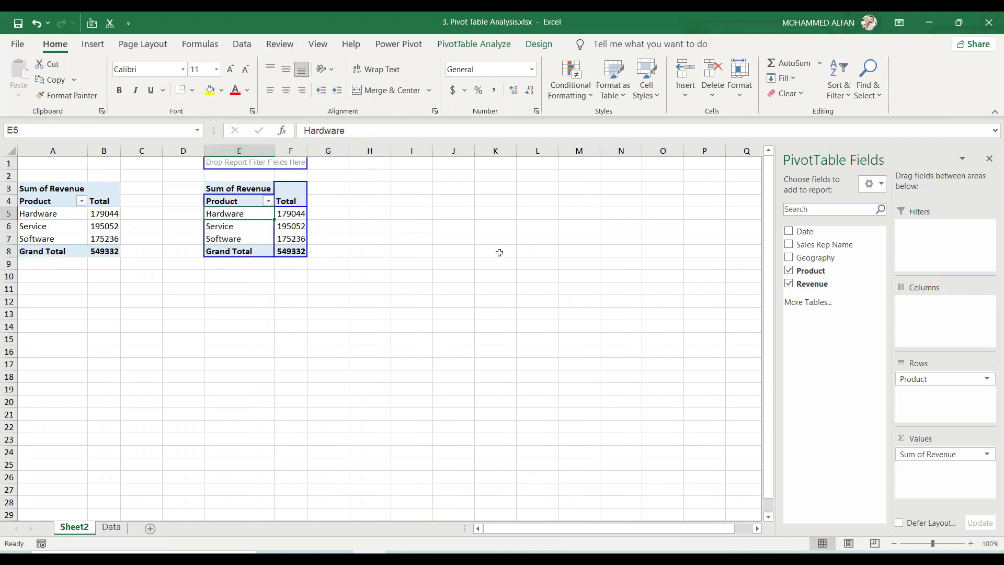
{"action": "left_click", "coordinate": [234, 226]}
{"action": "left_click", "coordinate": [235, 213]}
{"action": "left_click", "coordinate": [789, 270]}
{"action": "left_click", "coordinate": [792, 284]}
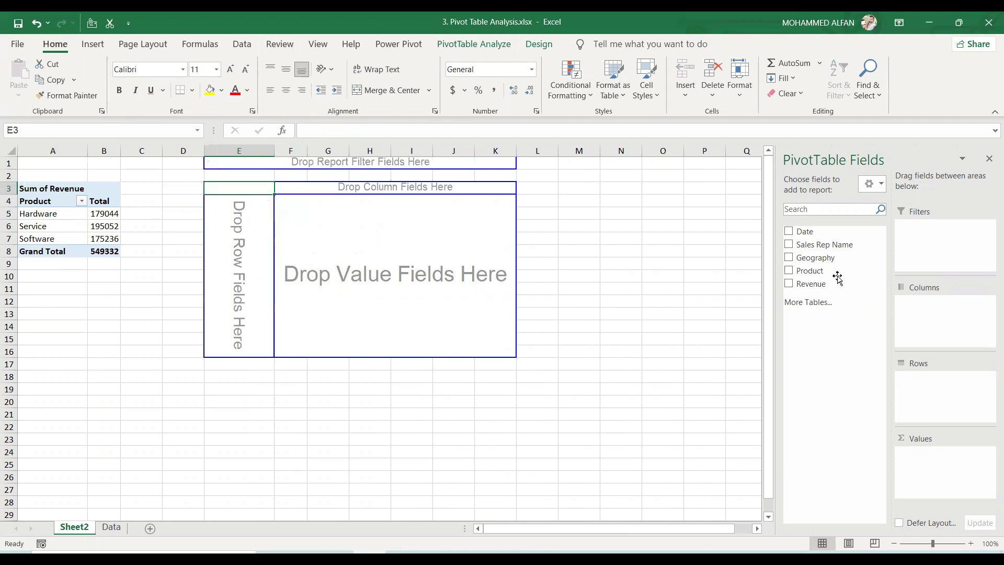
{"action": "left_click_drag", "start_coordinate": [823, 270], "coordinate": [833, 363]}
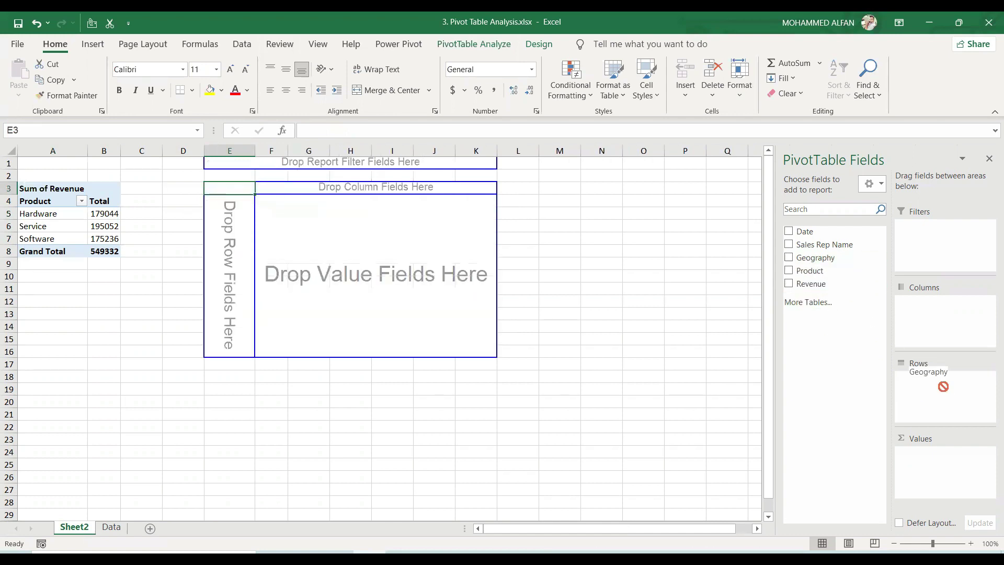
{"action": "left_click", "coordinate": [788, 257]}
{"action": "left_click_drag", "start_coordinate": [827, 283], "coordinate": [943, 473]}
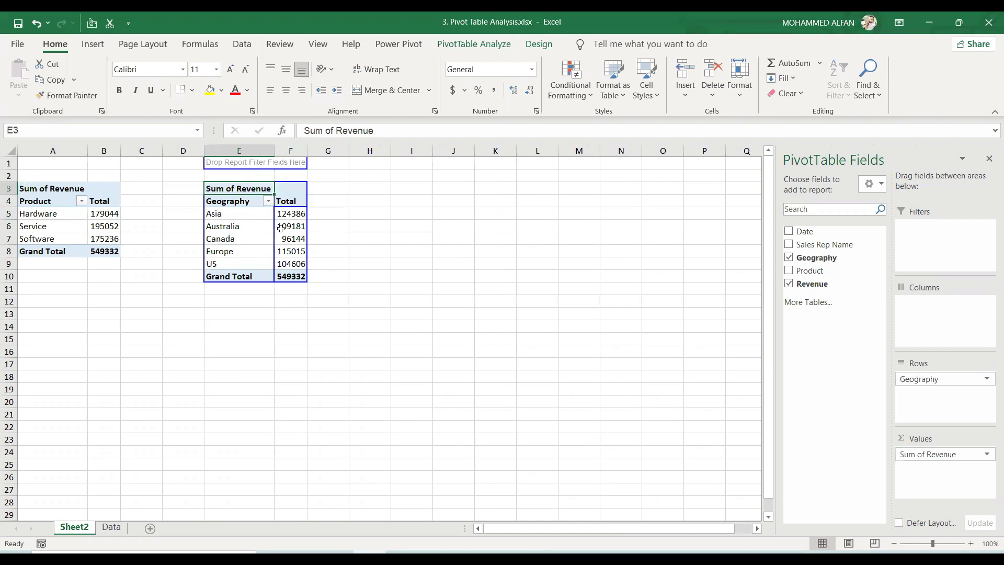
{"action": "left_click", "coordinate": [405, 289]}
Copy the entire product PivotTable again and paste it at cell I3.
{"action": "left_click", "coordinate": [230, 235]}
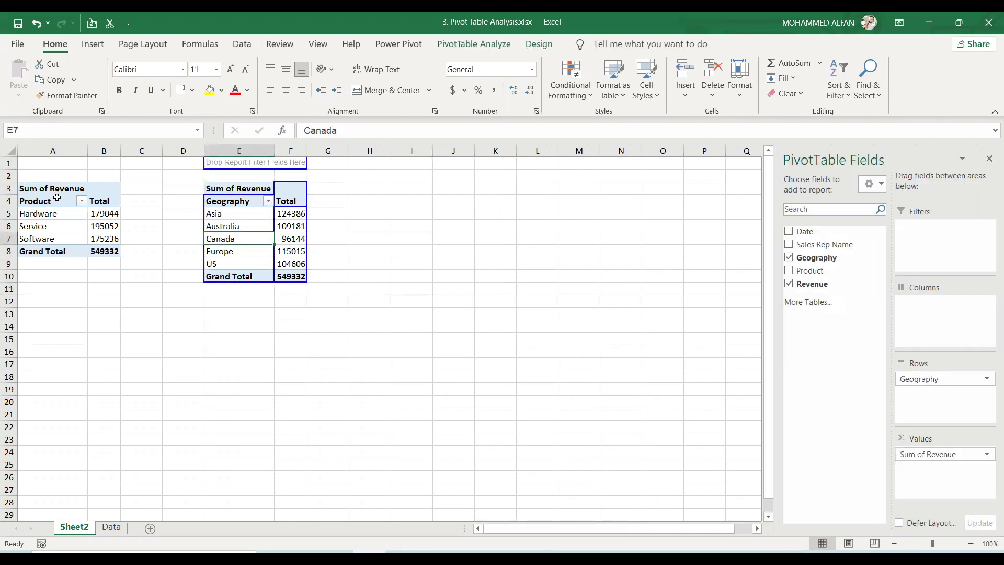
{"action": "left_click", "coordinate": [73, 224]}
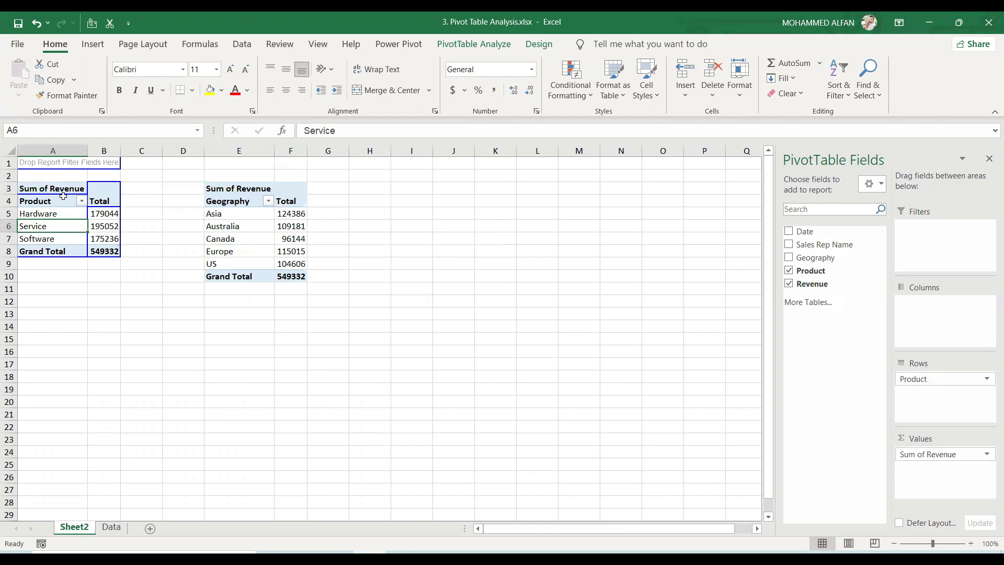
{"action": "left_click", "coordinate": [468, 46]}
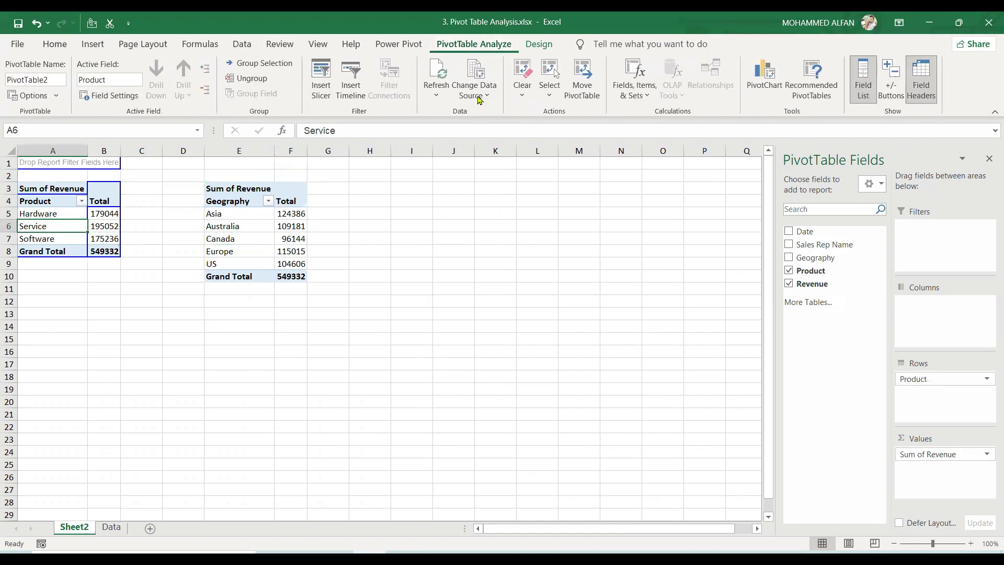
{"action": "left_click", "coordinate": [549, 83]}
{"action": "left_click", "coordinate": [581, 171]}
{"action": "key", "text": "ctrl+c"}
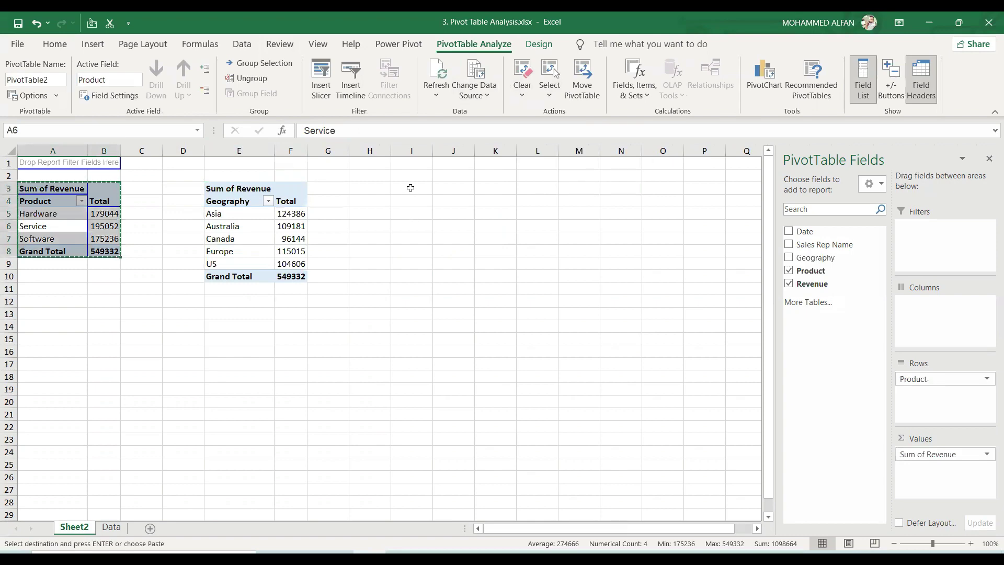
{"action": "left_click", "coordinate": [411, 188]}
{"action": "key", "text": "ctrl+v"}
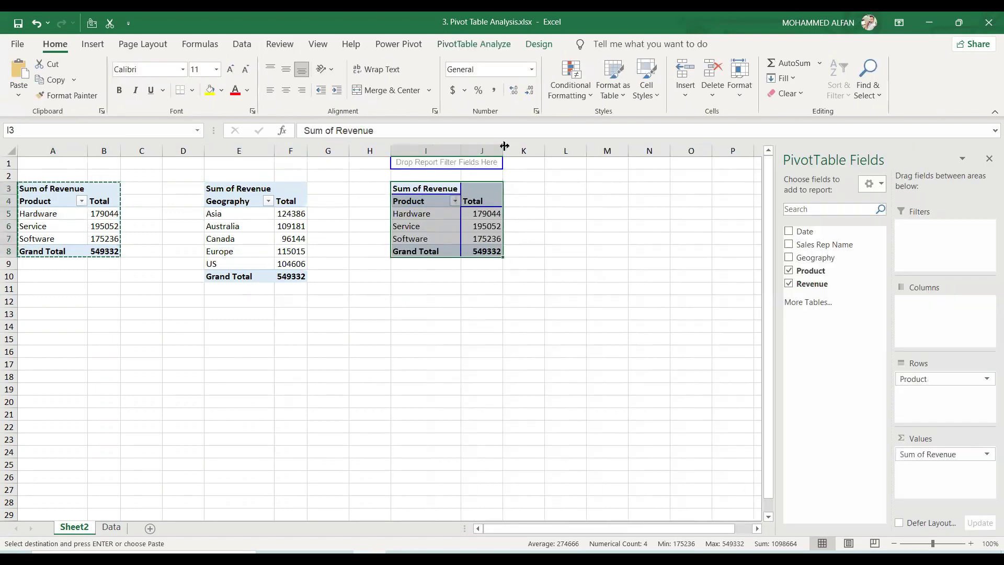
Replace the fields of the PivotTable at I3 with Geography in Rows and the count of Sales Rep Name in Values.
{"action": "left_click", "coordinate": [423, 216]}
{"action": "left_click", "coordinate": [789, 270]}
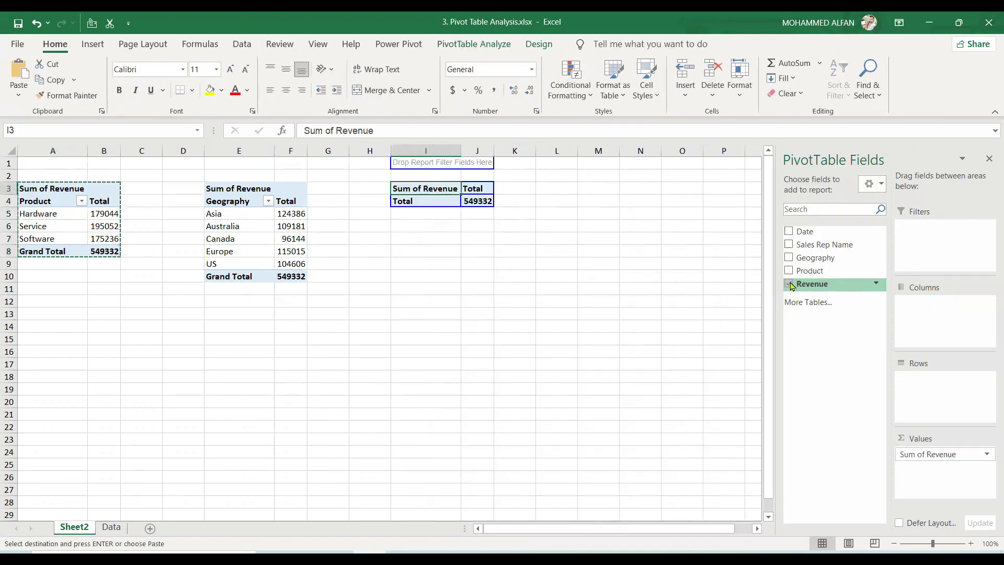
{"action": "left_click", "coordinate": [789, 284]}
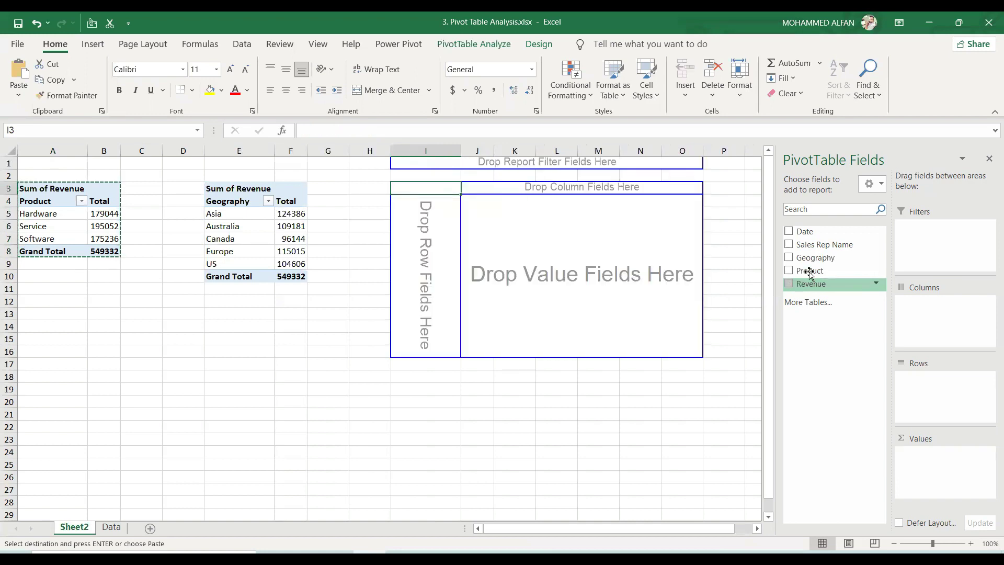
{"action": "left_click_drag", "start_coordinate": [815, 257], "coordinate": [951, 403]}
{"action": "left_click_drag", "start_coordinate": [828, 245], "coordinate": [954, 476]}
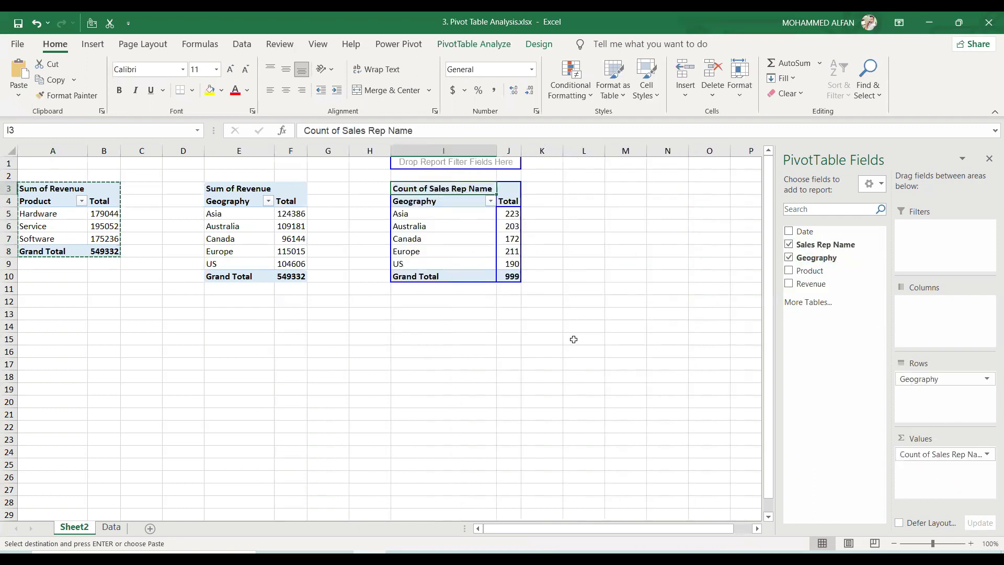
{"action": "left_click", "coordinate": [574, 340]}
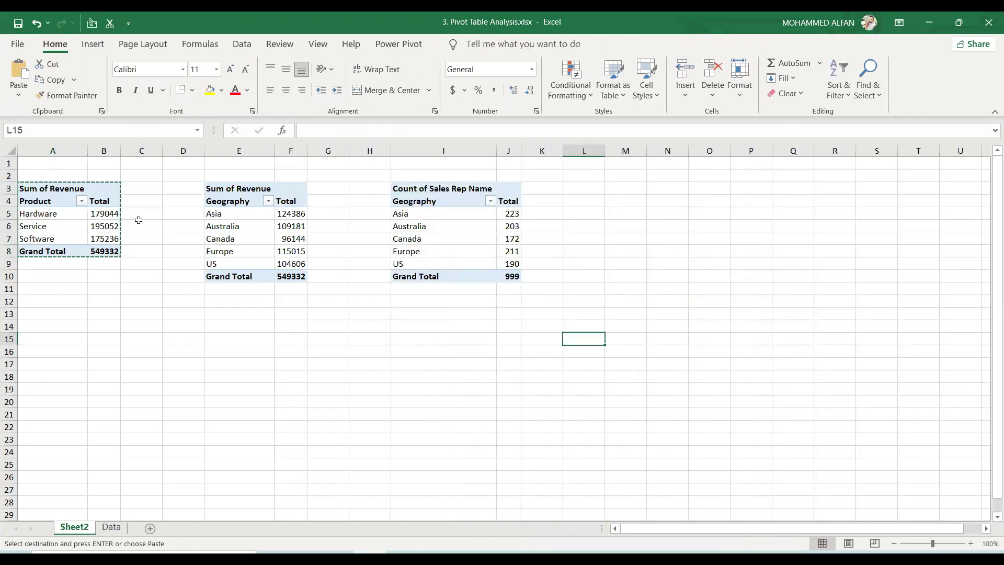
Compare the three PivotTables on Sheet2 by selecting cells in each one in turn.
{"action": "left_click", "coordinate": [71, 225]}
{"action": "left_click", "coordinate": [240, 226]}
{"action": "left_click", "coordinate": [417, 238]}
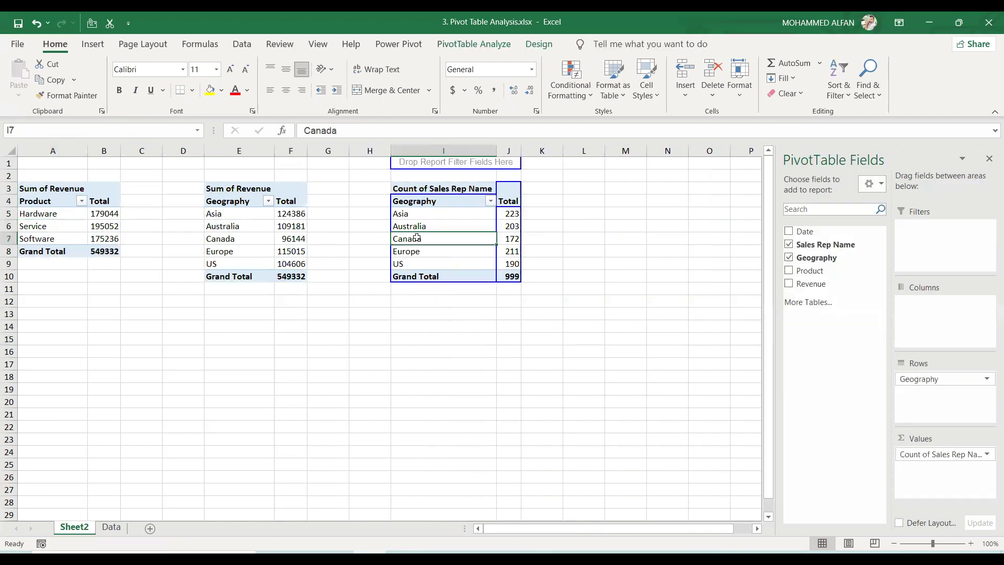
{"action": "left_click", "coordinate": [60, 250]}
{"action": "left_click", "coordinate": [243, 239]}
{"action": "left_click", "coordinate": [448, 236]}
{"action": "left_click", "coordinate": [444, 357]}
{"action": "left_click", "coordinate": [108, 239]}
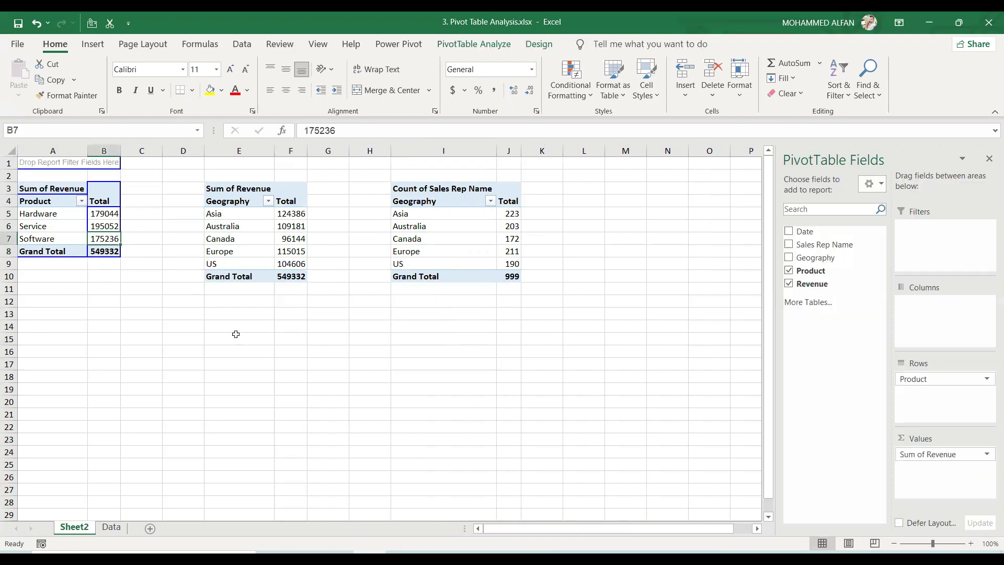
{"action": "left_click", "coordinate": [236, 336]}
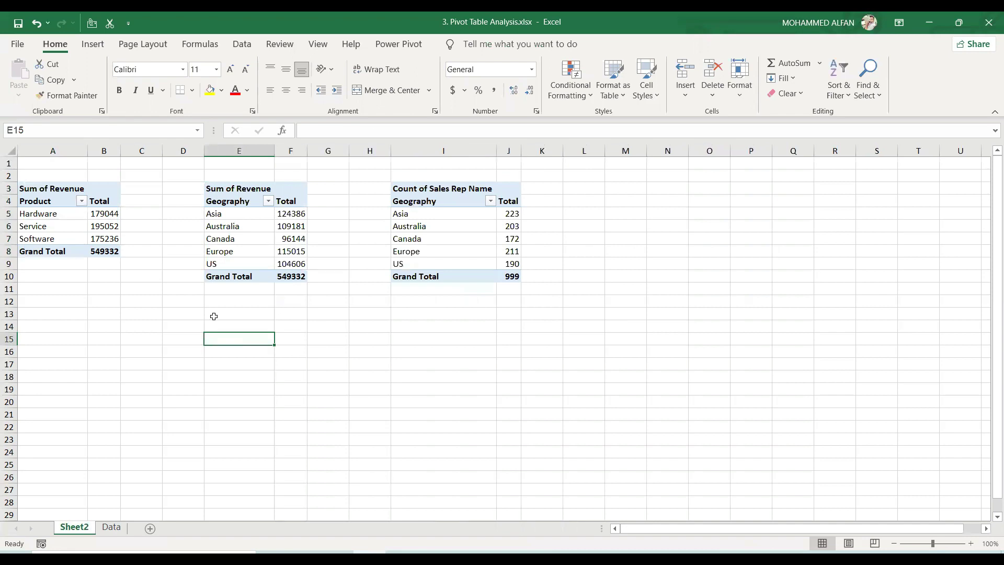
Rename the product revenue PivotTable in columns A and B as A.
{"action": "left_click", "coordinate": [85, 243]}
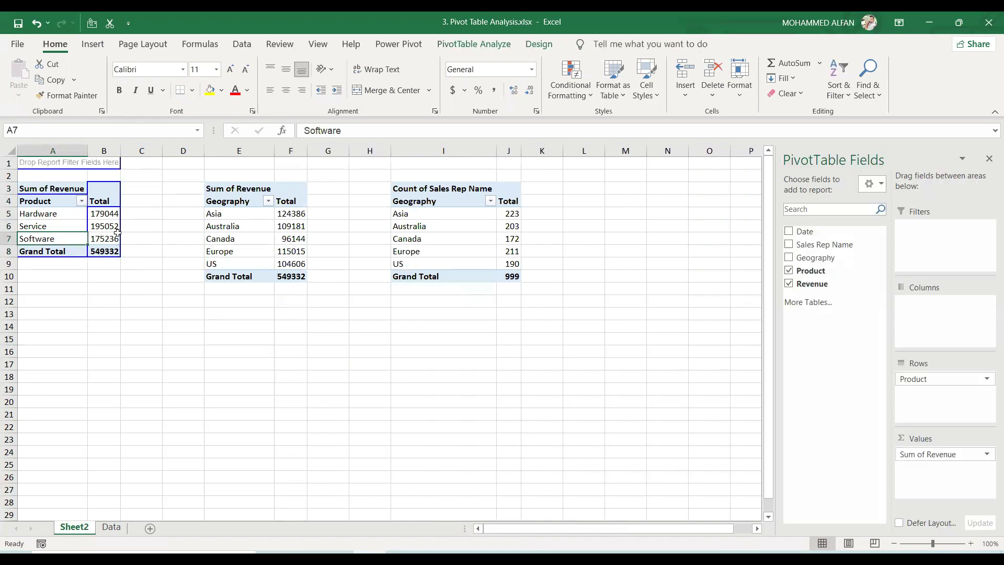
{"action": "mouse_move", "coordinate": [94, 228]}
{"action": "key", "text": "alt+Tab"}
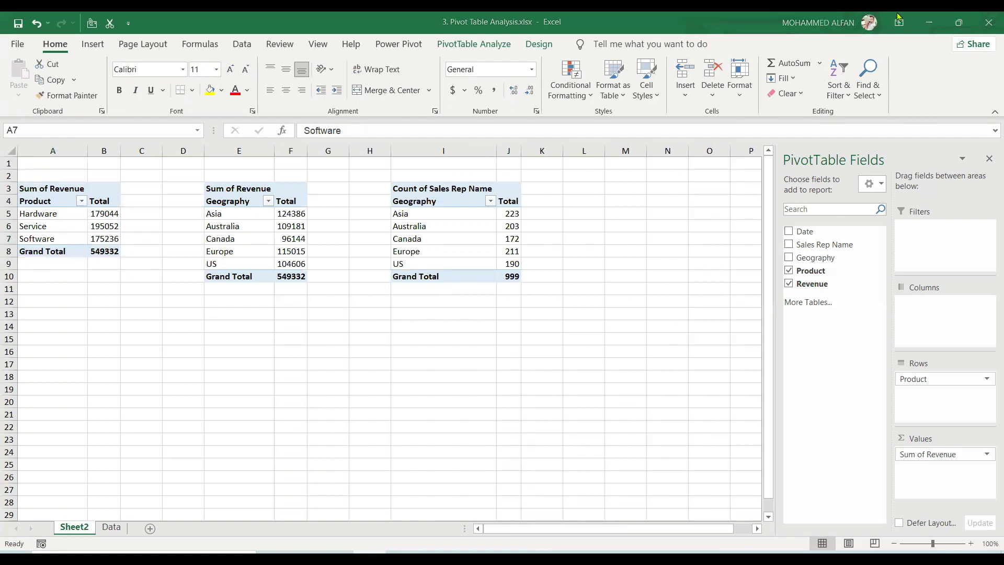
{"action": "left_click", "coordinate": [479, 48]}
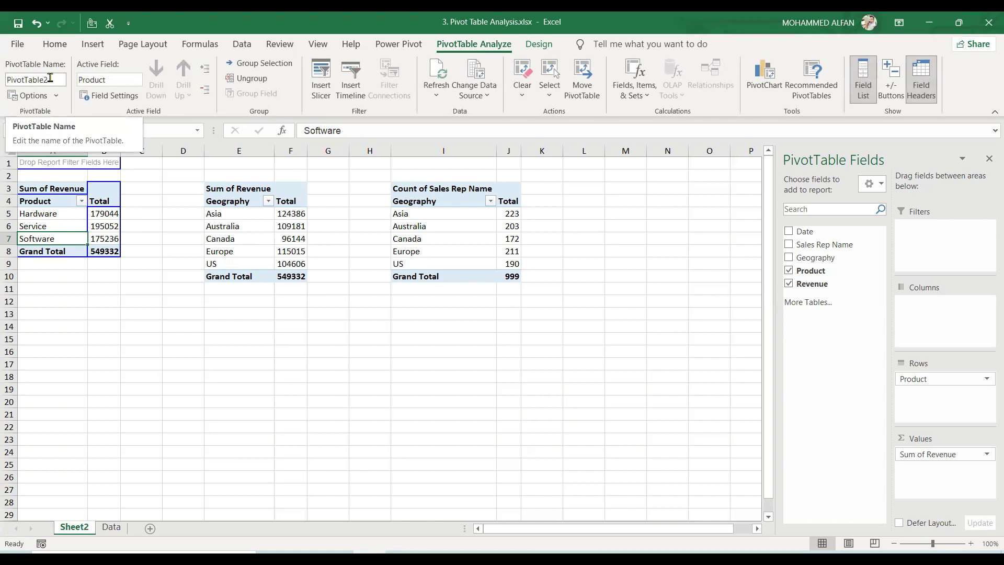
{"action": "left_click", "coordinate": [50, 77]}
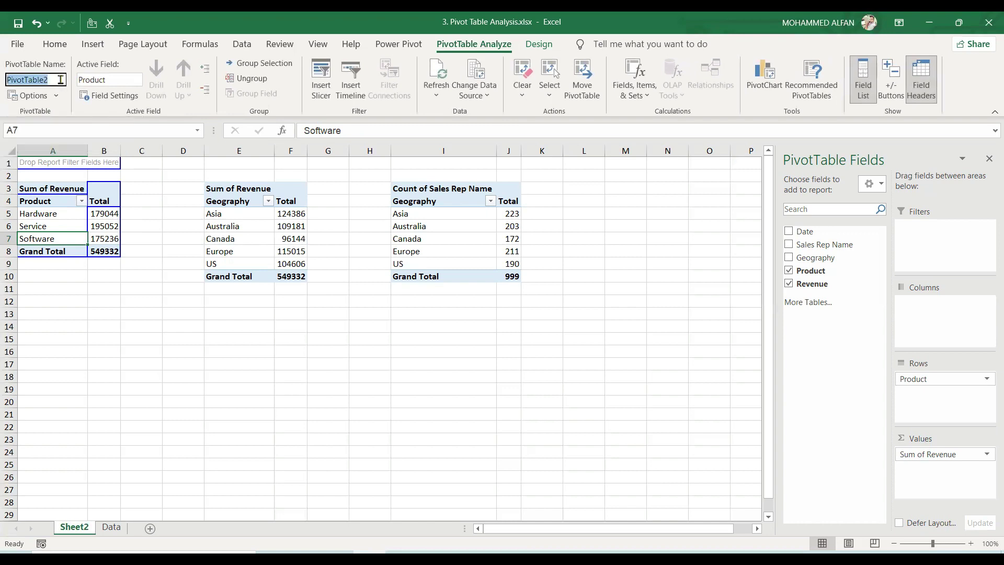
{"action": "type", "text": "A"}
Name the geography revenue PivotTable at E3 B and the sales rep count PivotTable at I3 C.
{"action": "left_click", "coordinate": [236, 230]}
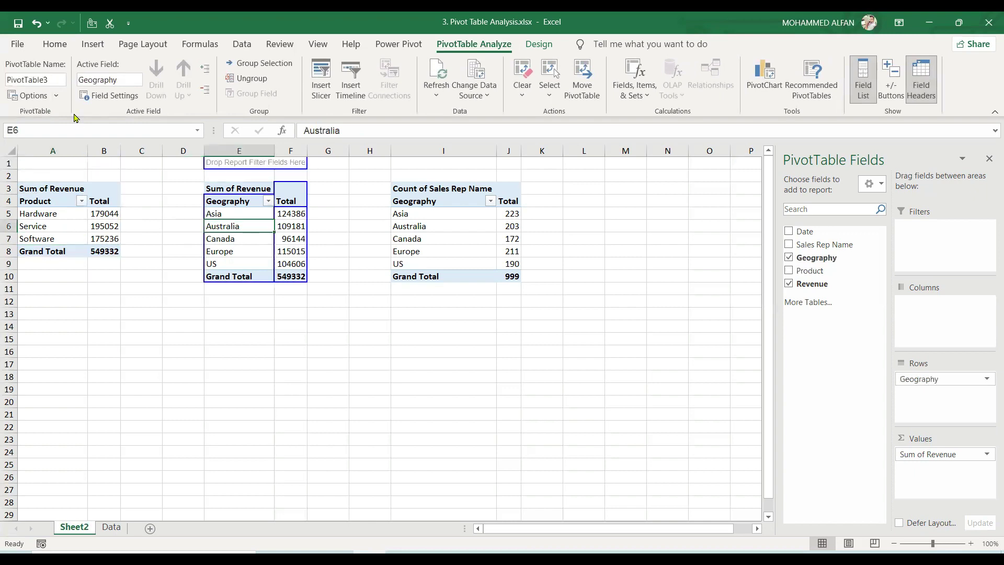
{"action": "left_click", "coordinate": [54, 82]}
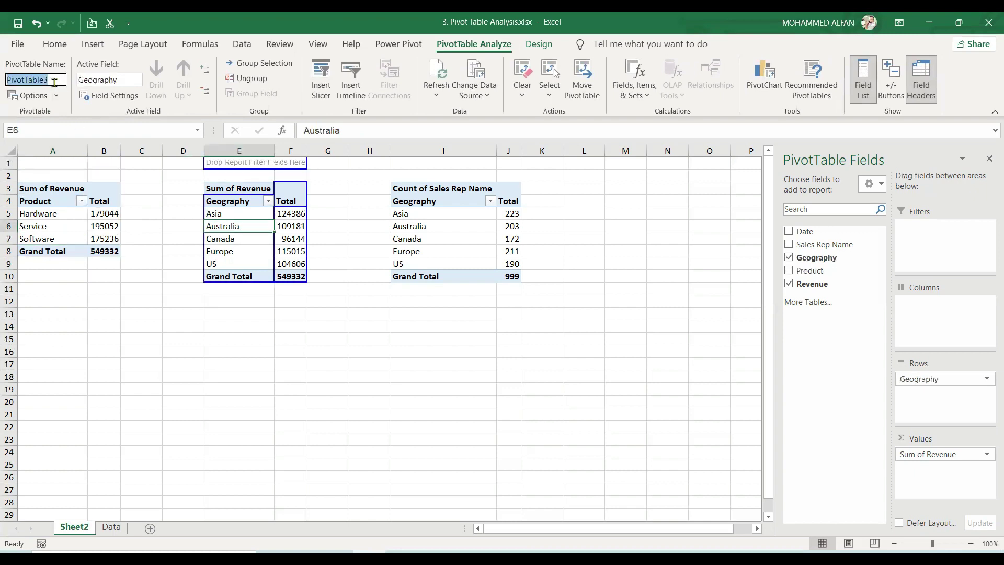
{"action": "type", "text": "B"}
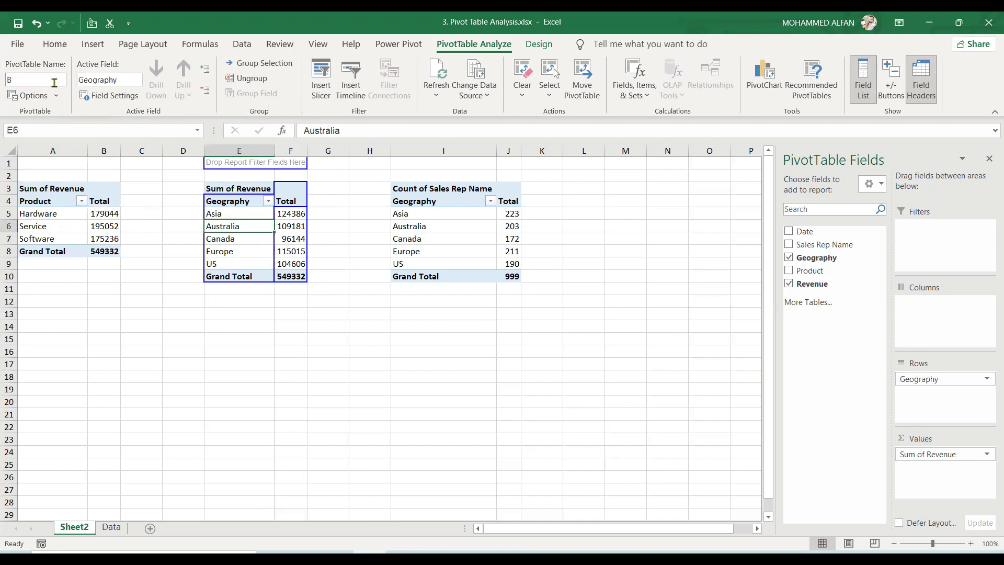
{"action": "left_click", "coordinate": [410, 227]}
{"action": "left_click", "coordinate": [55, 82]}
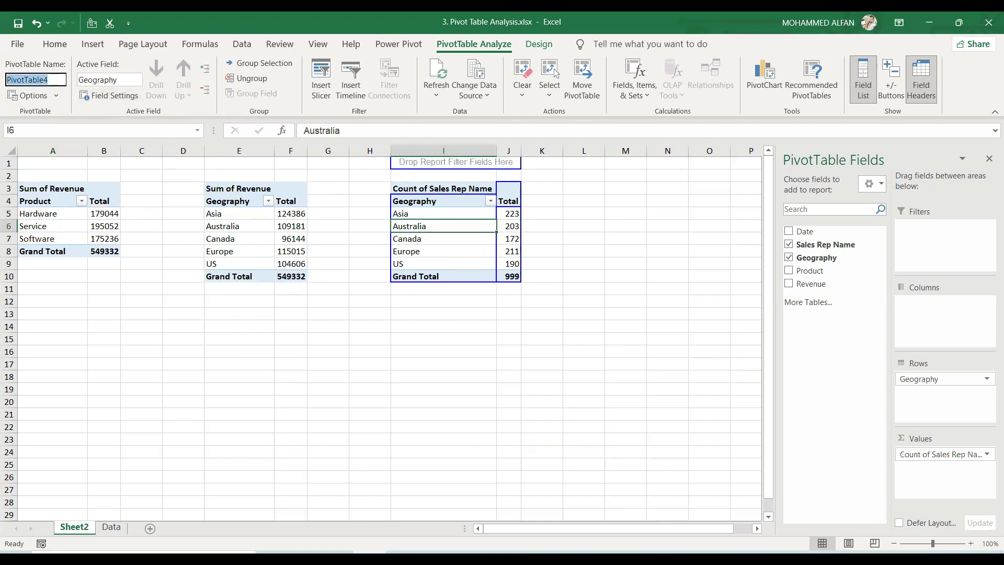
{"action": "type", "text": "C"}
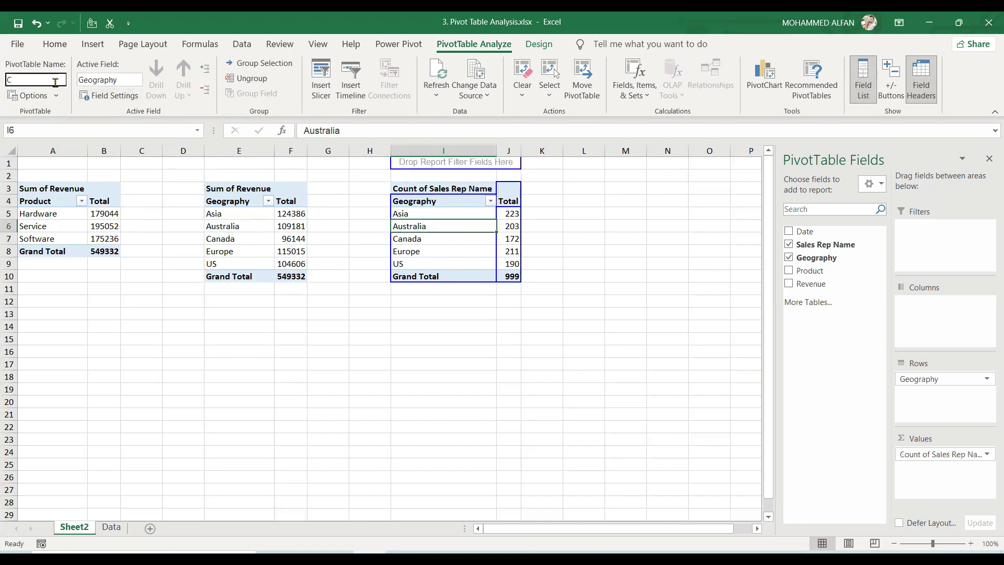
Check the assigned names by selecting a cell in each of the three PivotTables.
{"action": "left_click", "coordinate": [79, 226]}
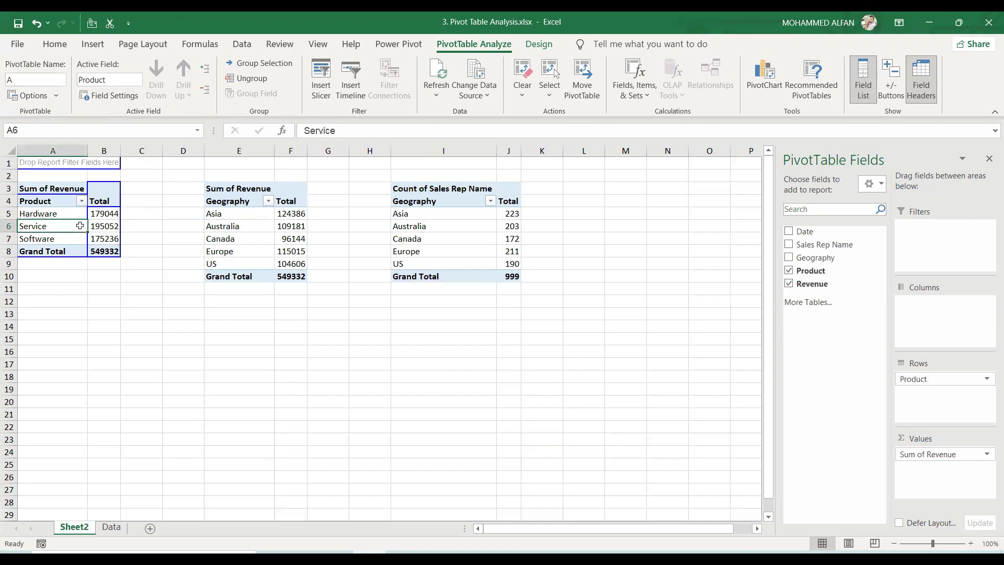
{"action": "left_click", "coordinate": [223, 226]}
{"action": "left_click", "coordinate": [414, 225]}
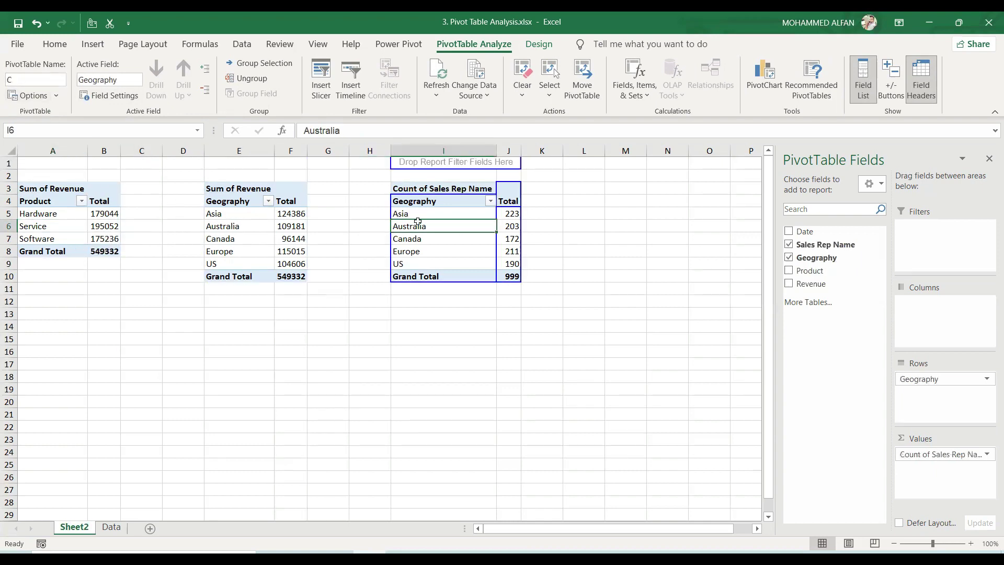
{"action": "left_click", "coordinate": [173, 335]}
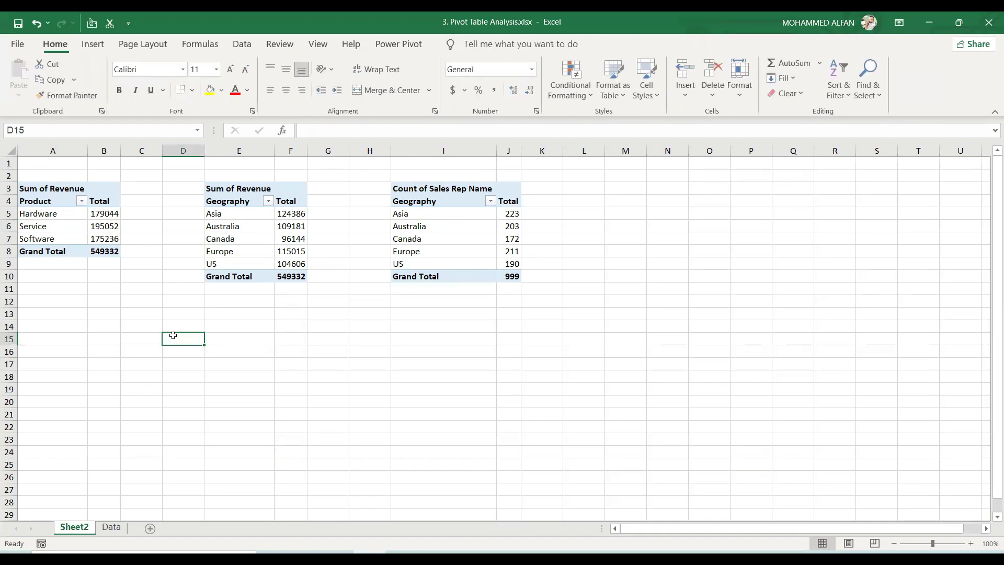
Insert a slicer for the Date field from the product PivotTable.
{"action": "left_click", "coordinate": [48, 220]}
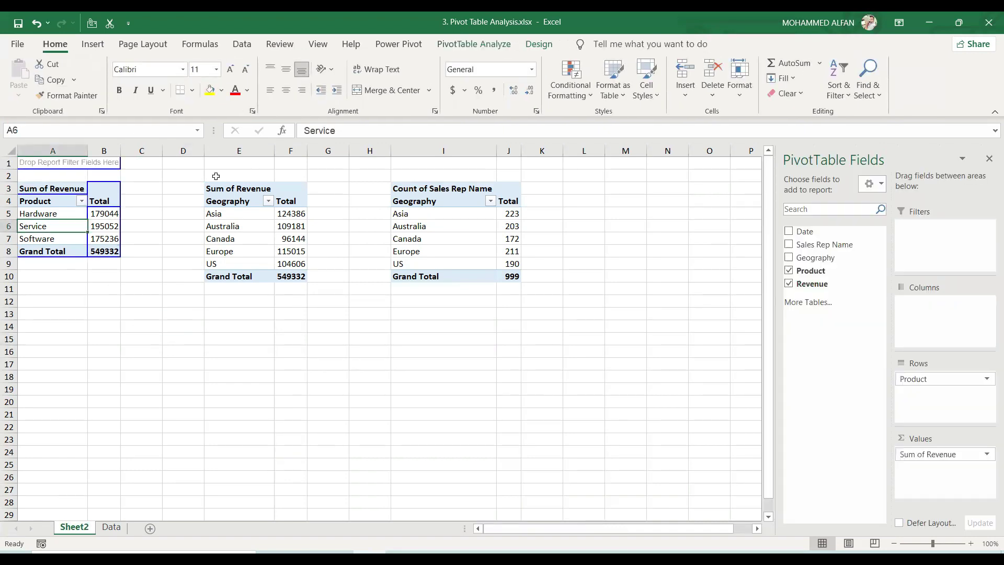
{"action": "left_click", "coordinate": [478, 47]}
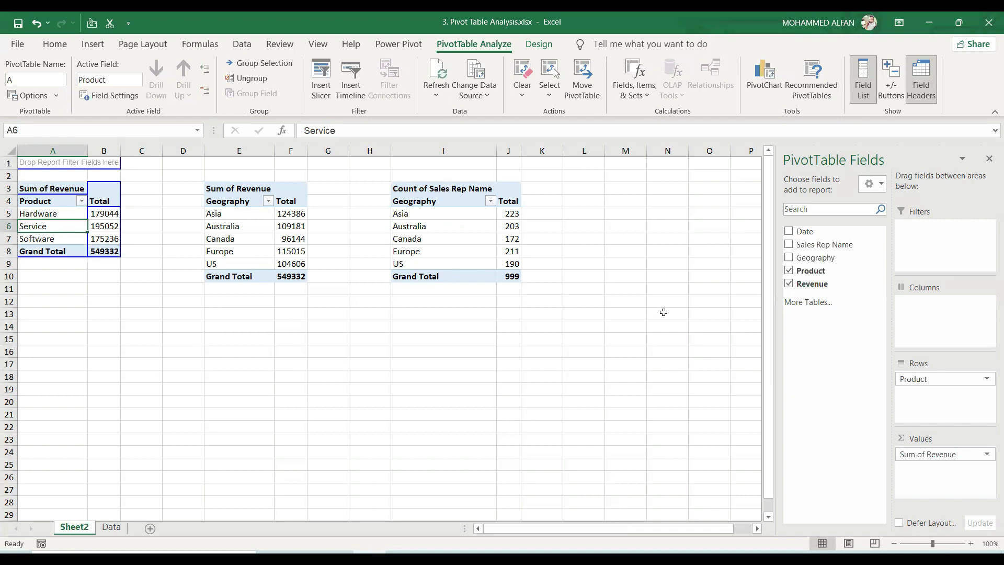
{"action": "left_click", "coordinate": [320, 93]}
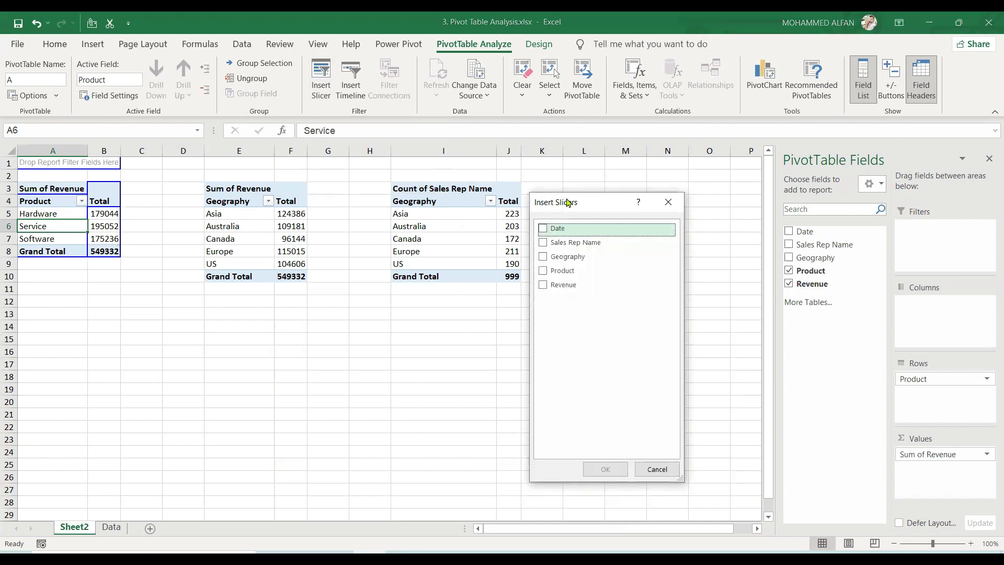
{"action": "left_click_drag", "start_coordinate": [568, 203], "coordinate": [630, 211]}
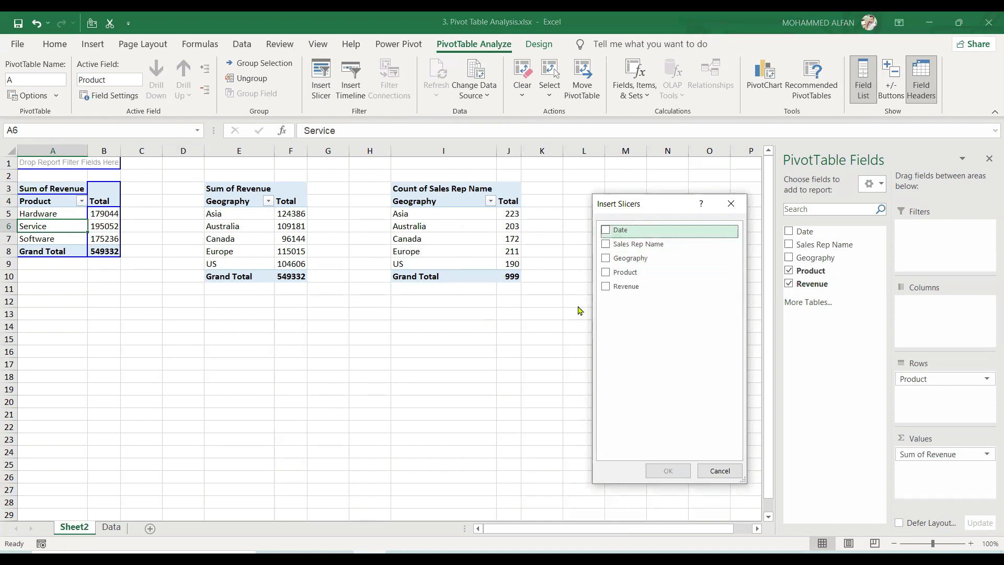
{"action": "left_click", "coordinate": [606, 273]}
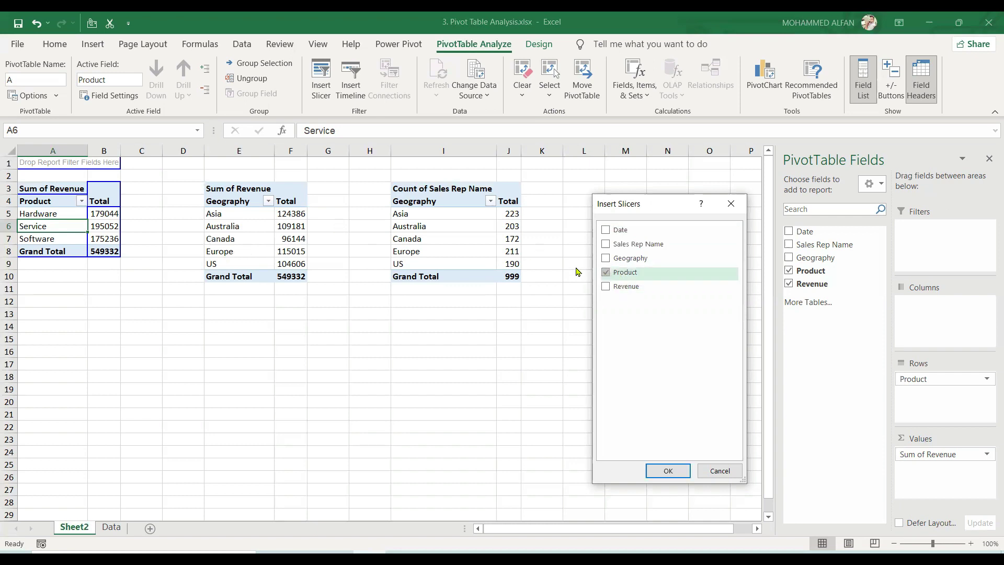
{"action": "left_click", "coordinate": [605, 272]}
{"action": "left_click", "coordinate": [610, 236]}
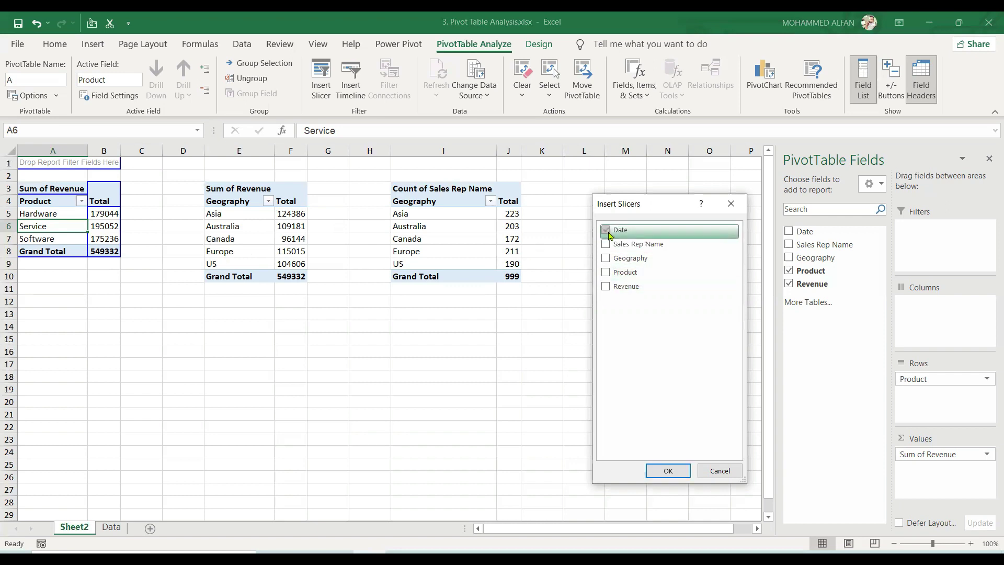
{"action": "left_click", "coordinate": [668, 470]}
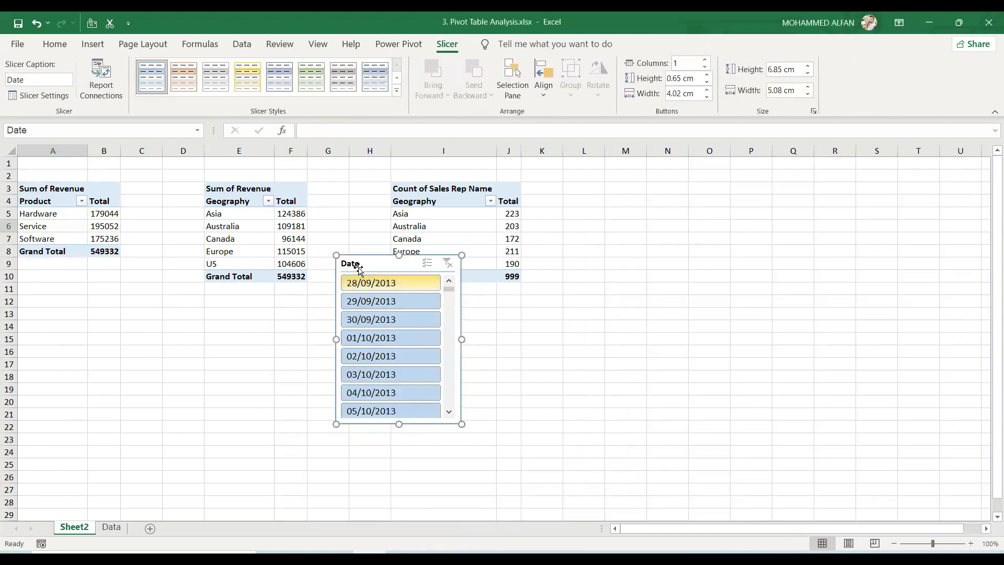
Move the Date slicer to the empty area beyond the PivotTables and enlarge it to about 8.72 cm high by 6.77 cm wide.
{"action": "left_click_drag", "start_coordinate": [360, 269], "coordinate": [663, 236]}
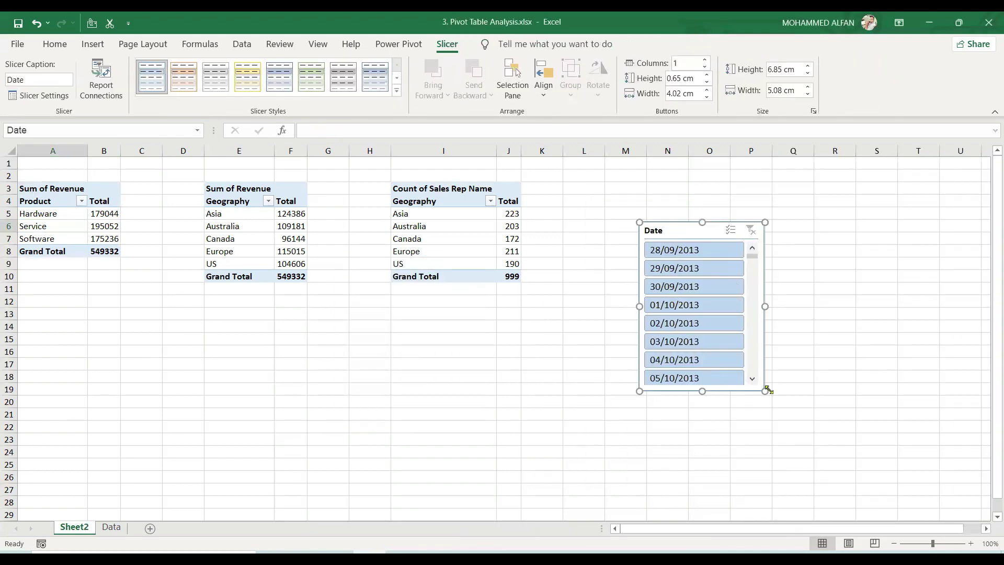
{"action": "left_click_drag", "start_coordinate": [768, 390], "coordinate": [805, 432]}
{"action": "left_click_drag", "start_coordinate": [699, 231], "coordinate": [725, 227]}
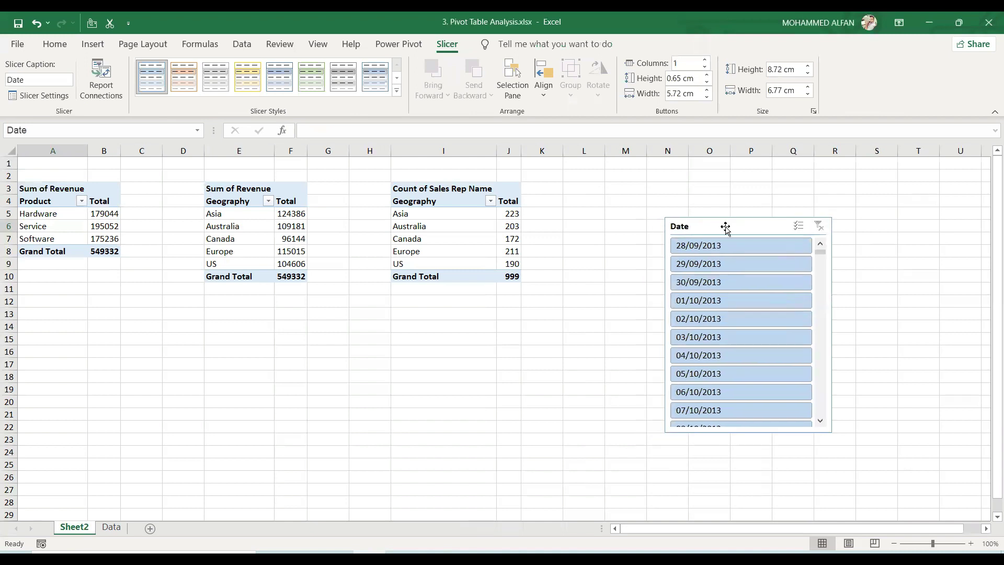
Test the Date slicer with single dates such as 28/09/2013, 30/09/2013 and 02/10/2013, and clear its filter.
{"action": "left_click", "coordinate": [724, 250]}
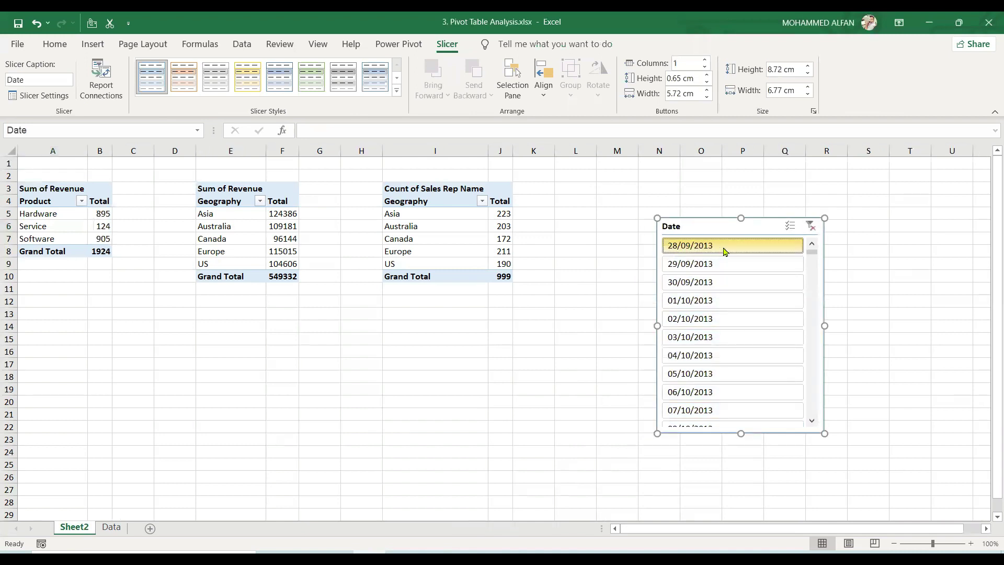
{"action": "left_click", "coordinate": [724, 289]}
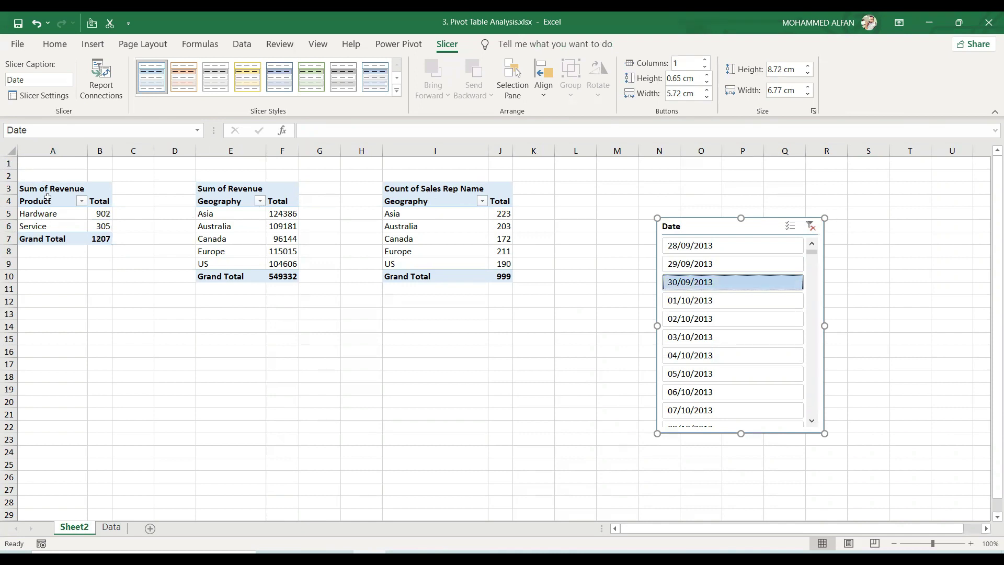
{"action": "left_click", "coordinate": [734, 320]}
{"action": "left_click", "coordinate": [732, 356]}
{"action": "left_click", "coordinate": [732, 319]}
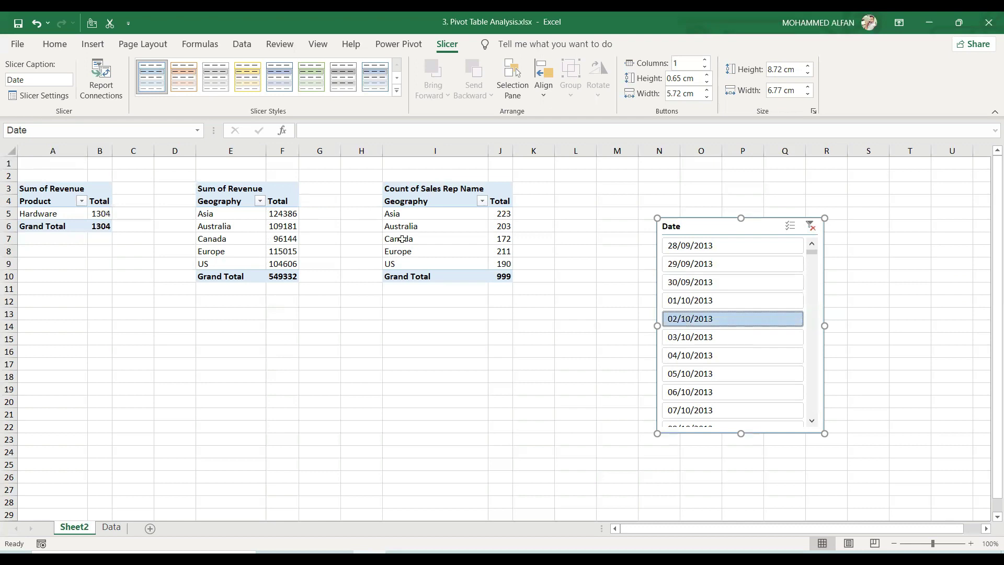
{"action": "left_click", "coordinate": [812, 227]}
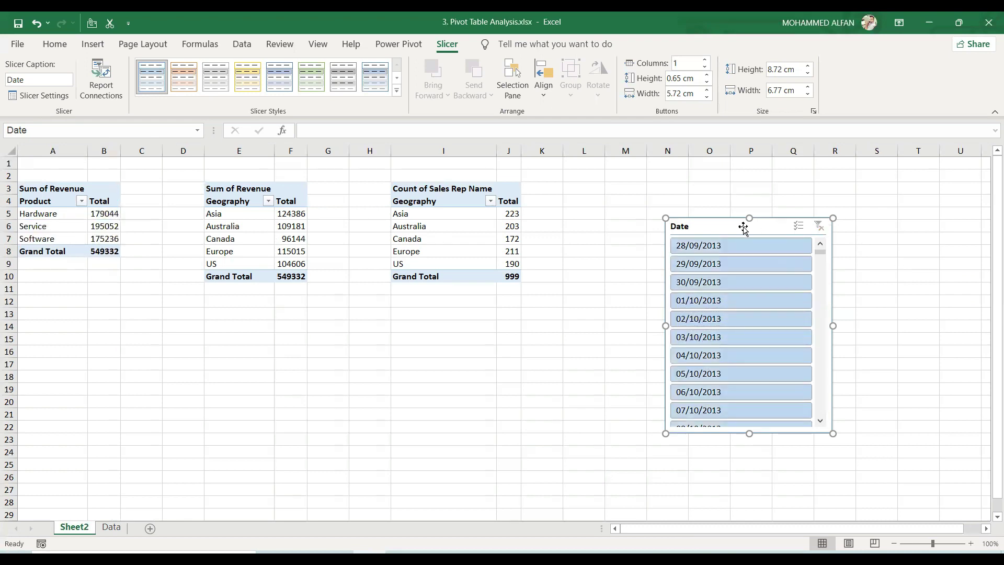
Move the Date slicer closer to the sales rep count PivotTable and connect it to PivotTables B and C as well as A.
{"action": "left_click_drag", "start_coordinate": [739, 226], "coordinate": [692, 195]}
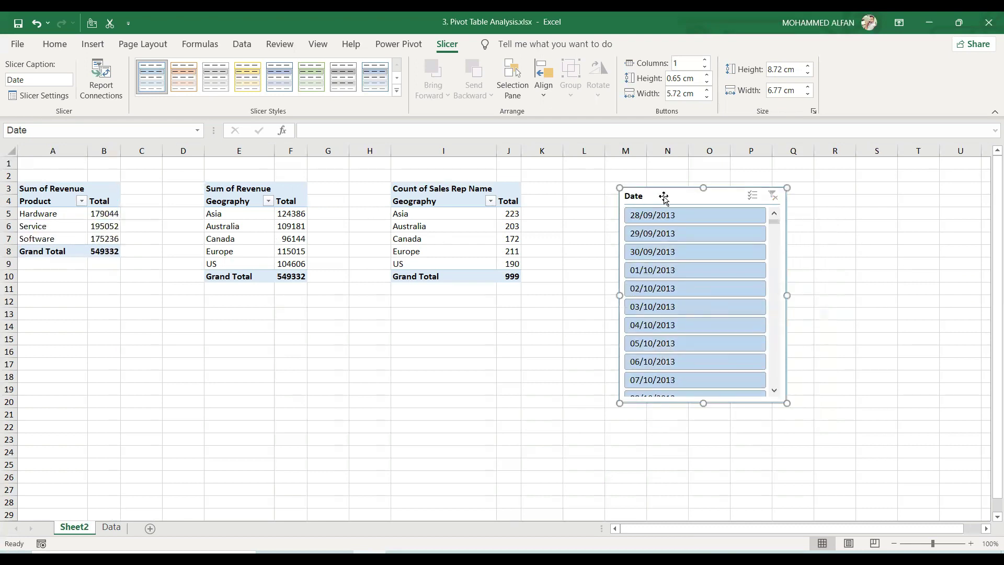
{"action": "right_click", "coordinate": [664, 198]}
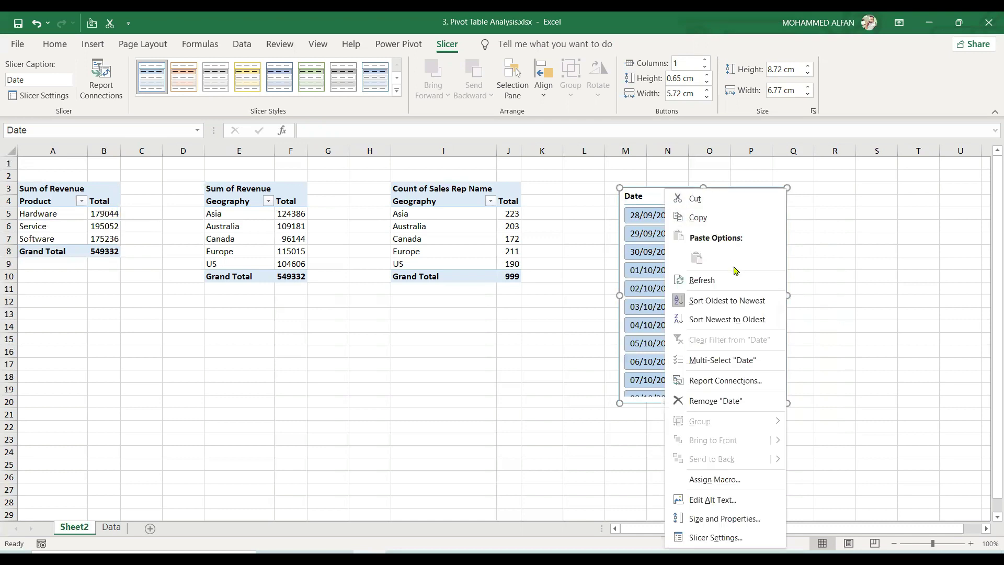
{"action": "left_click", "coordinate": [739, 384]}
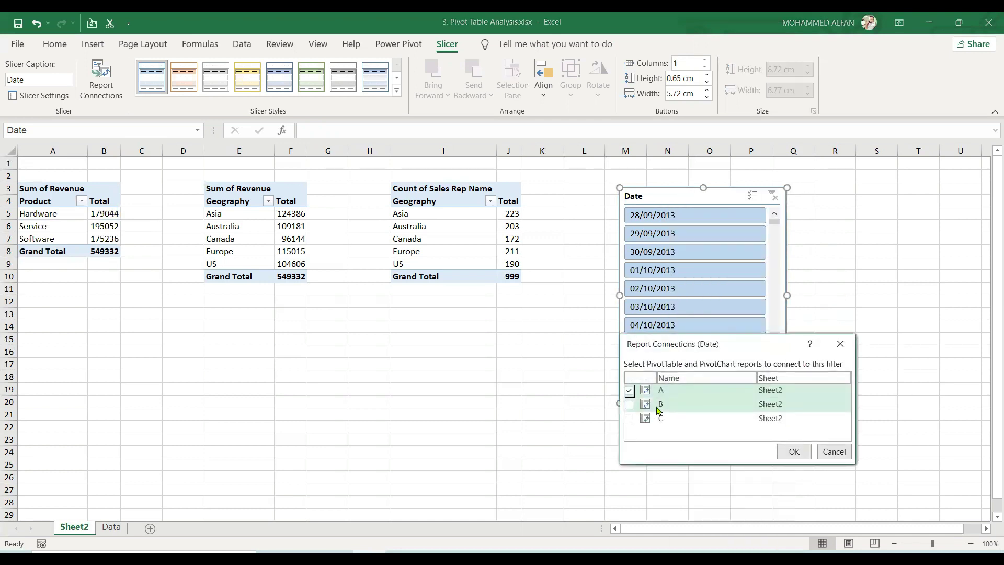
{"action": "left_click", "coordinate": [629, 405]}
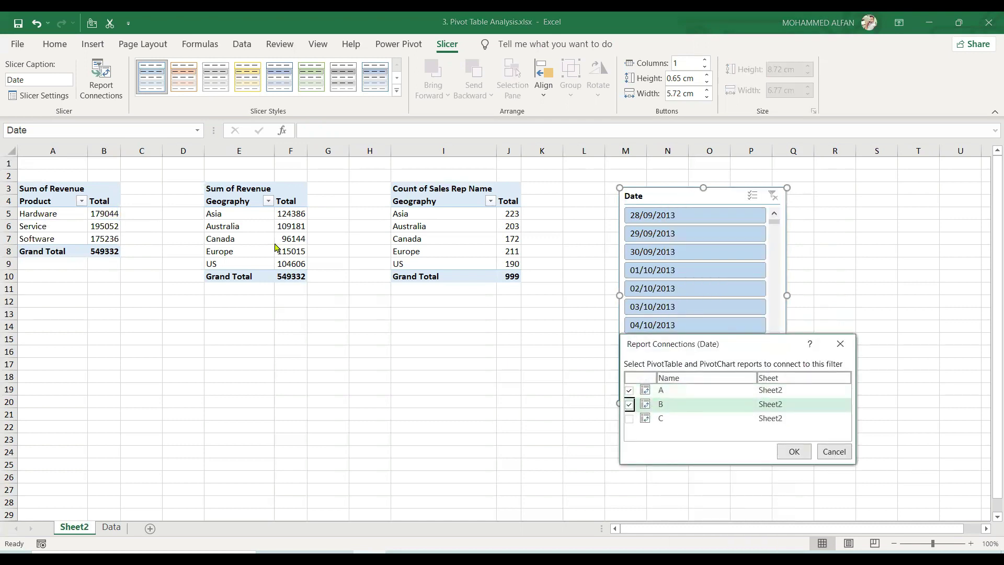
{"action": "left_click", "coordinate": [629, 419]}
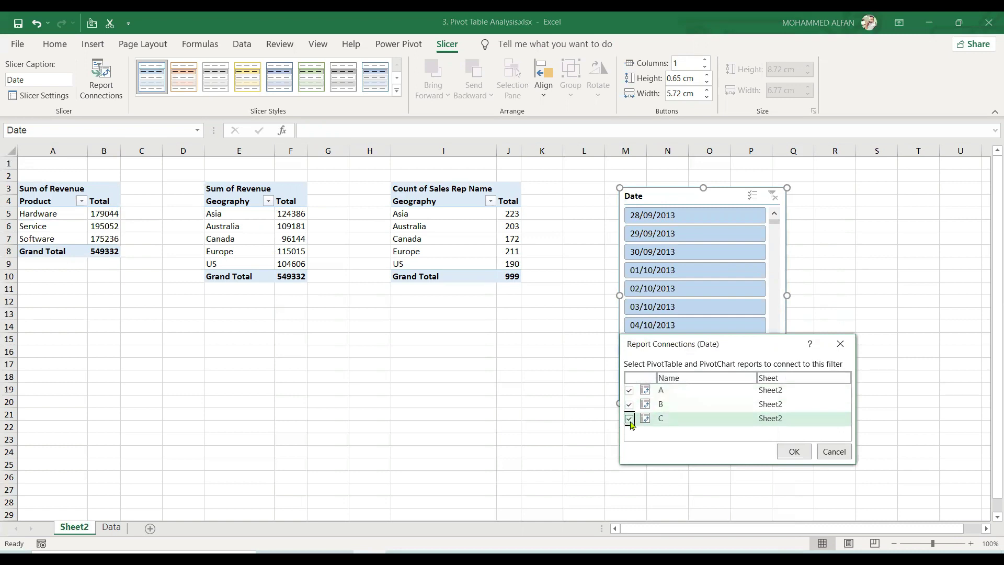
{"action": "left_click", "coordinate": [791, 450]}
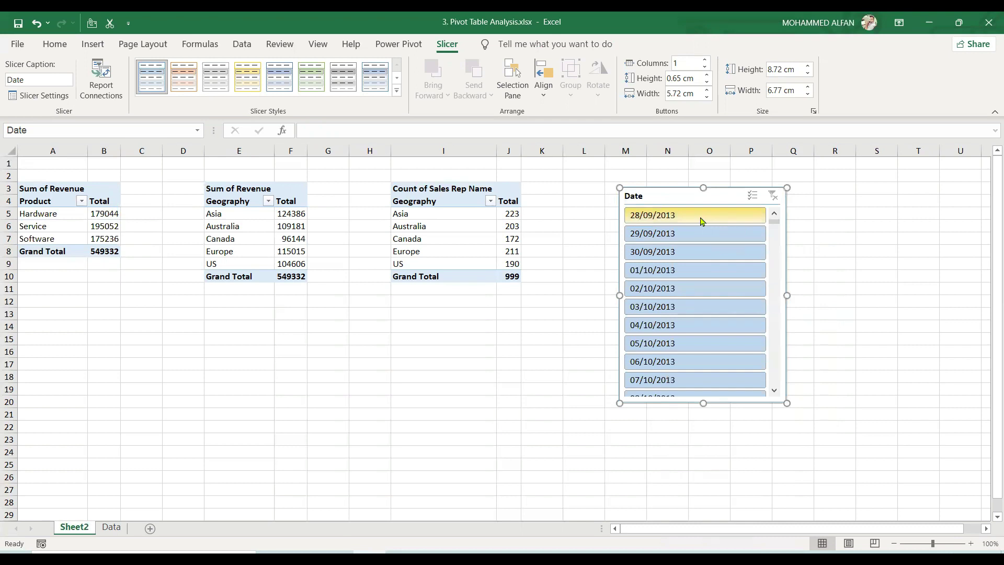
Filter all three connected PivotTables by different single dates in the Date slicer, ending with 30/09/2013.
{"action": "left_click", "coordinate": [701, 249]}
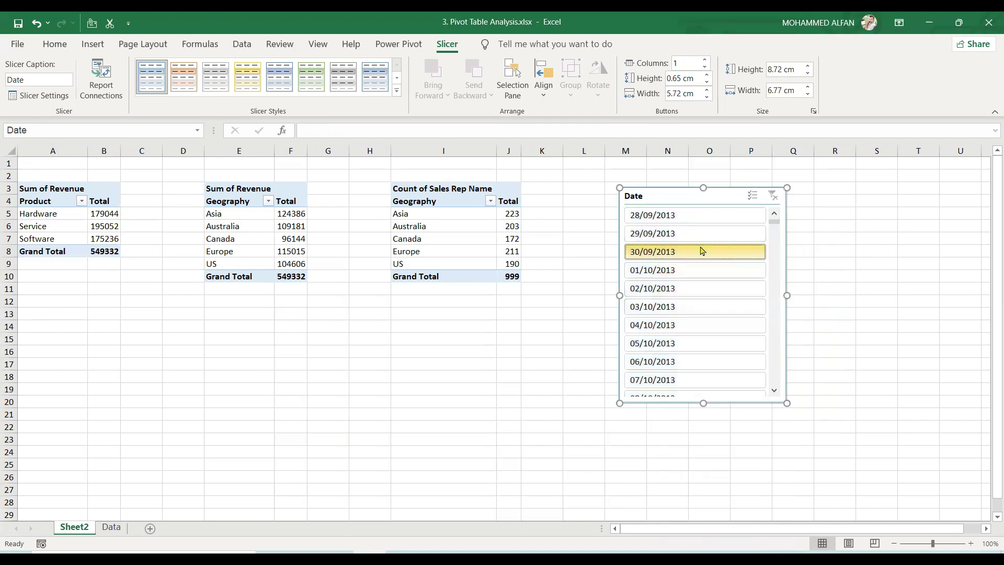
{"action": "left_click", "coordinate": [684, 290]}
{"action": "left_click", "coordinate": [683, 343]}
{"action": "left_click", "coordinate": [684, 365]}
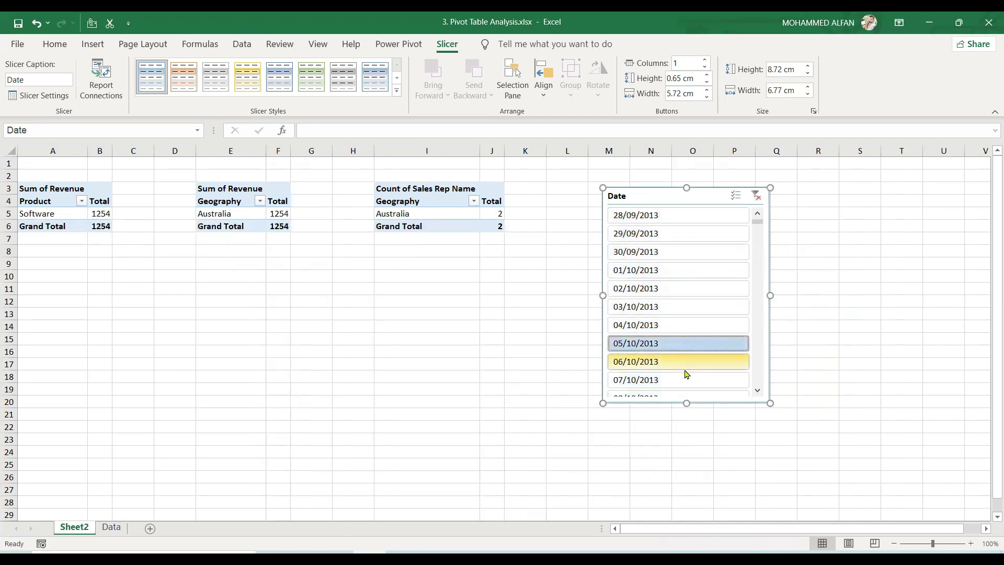
{"action": "left_click", "coordinate": [679, 290]}
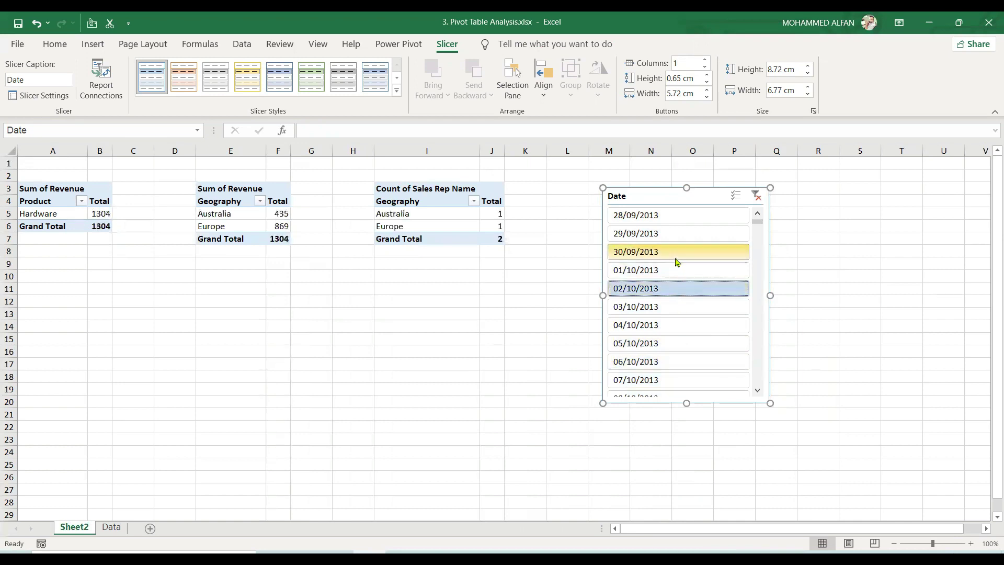
{"action": "left_click", "coordinate": [679, 253]}
{"action": "left_click", "coordinate": [682, 287]}
{"action": "left_click", "coordinate": [681, 251]}
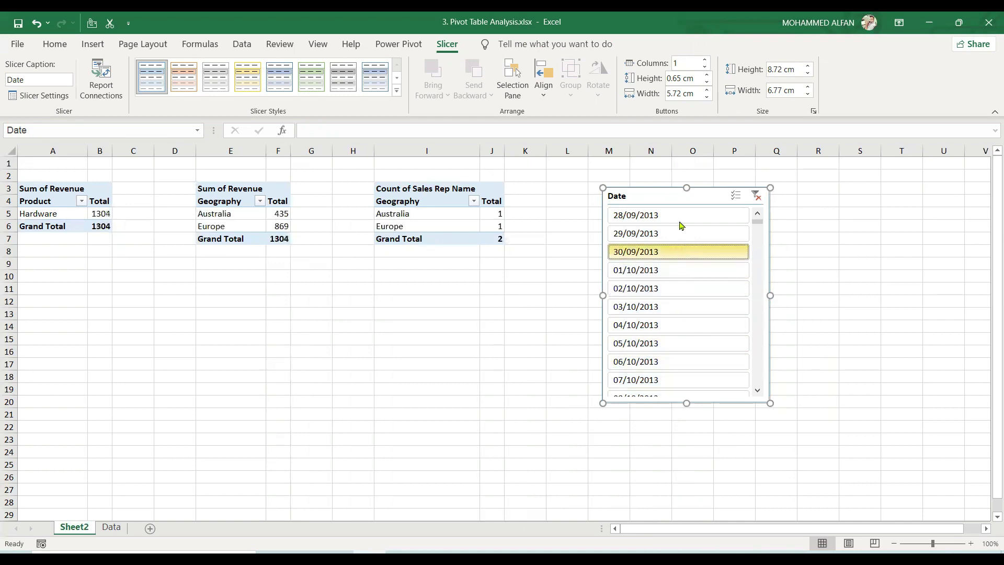
Filter the Date slicer by 28/09/2013, clear its filter, and undo the recent slicer actions until the Date slicer is gone.
{"action": "left_click", "coordinate": [681, 219]}
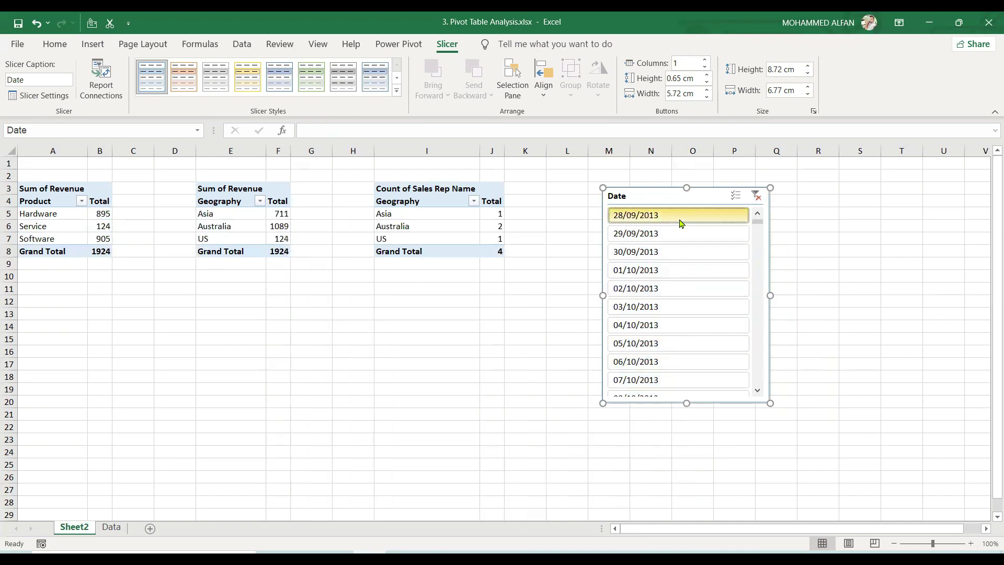
{"action": "left_click", "coordinate": [756, 196]}
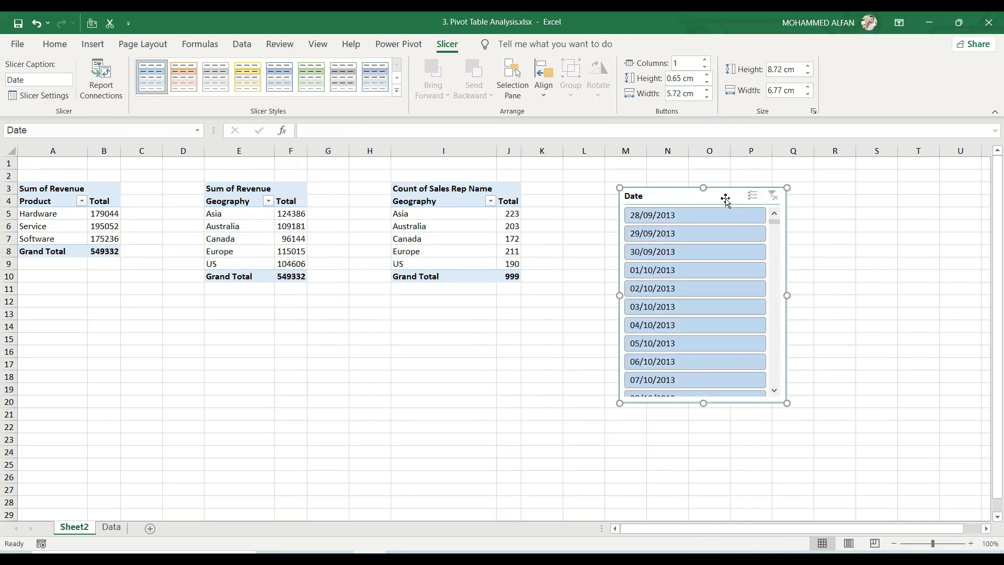
{"action": "key", "text": "ctrl+z"}
{"action": "key", "text": "ctrl+z"}
{"action": "key", "text": "ctrl+z"}
{"action": "key", "text": "ctrl+z"}
{"action": "key", "text": "ctrl+z"}
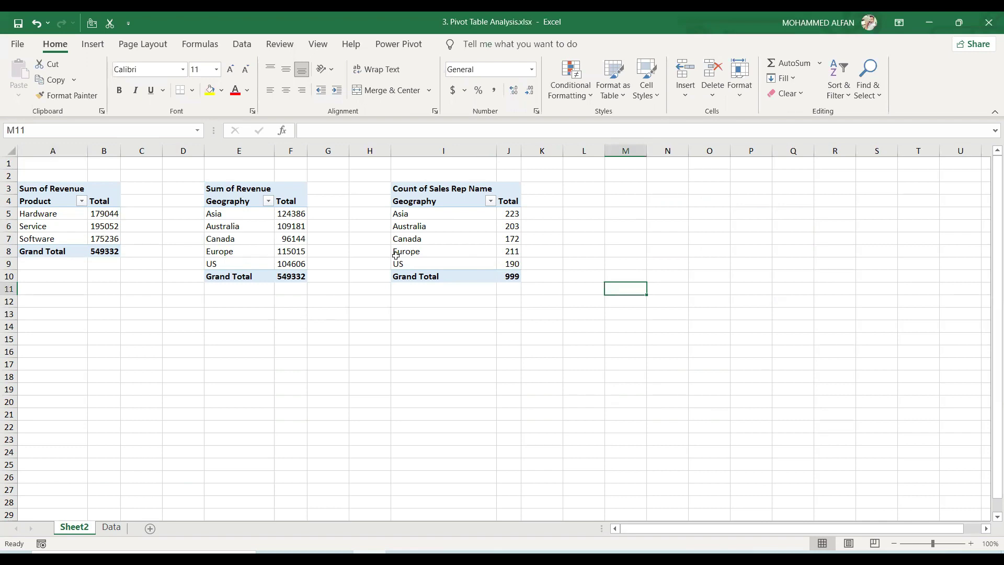
Insert a Clustered Column PivotChart based on PivotTable A with revenue by product.
{"action": "left_click", "coordinate": [93, 232]}
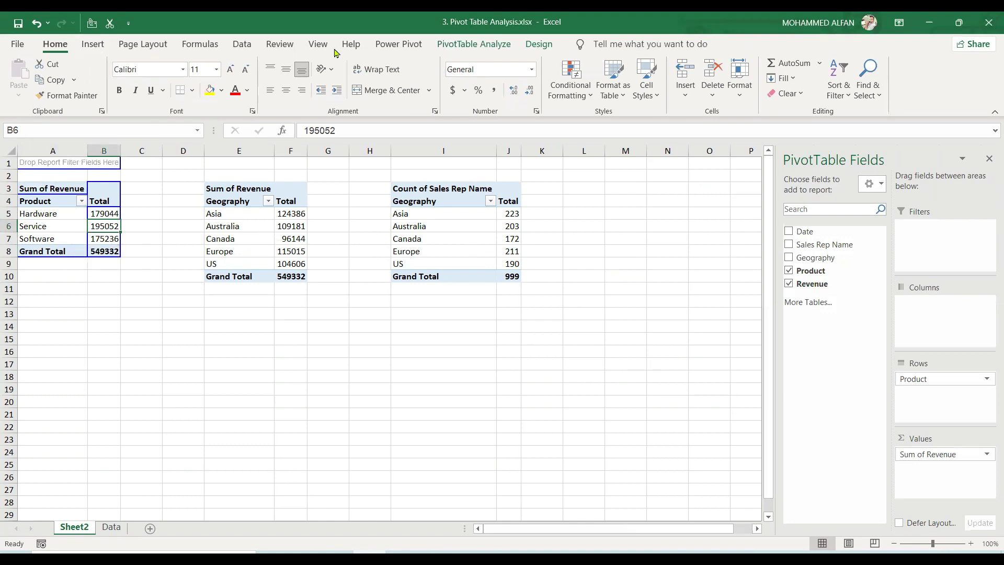
{"action": "left_click", "coordinate": [486, 48]}
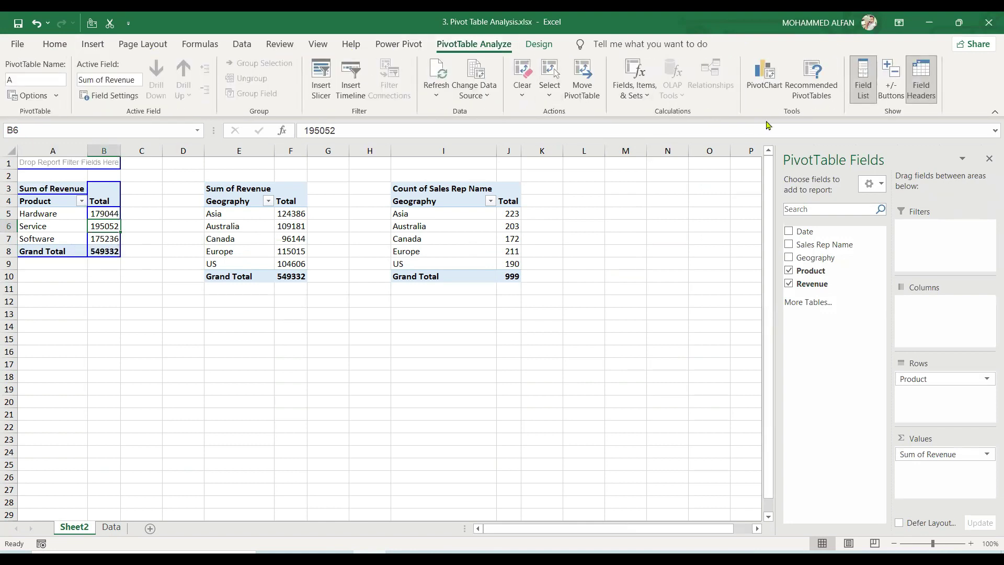
{"action": "left_click", "coordinate": [765, 92]}
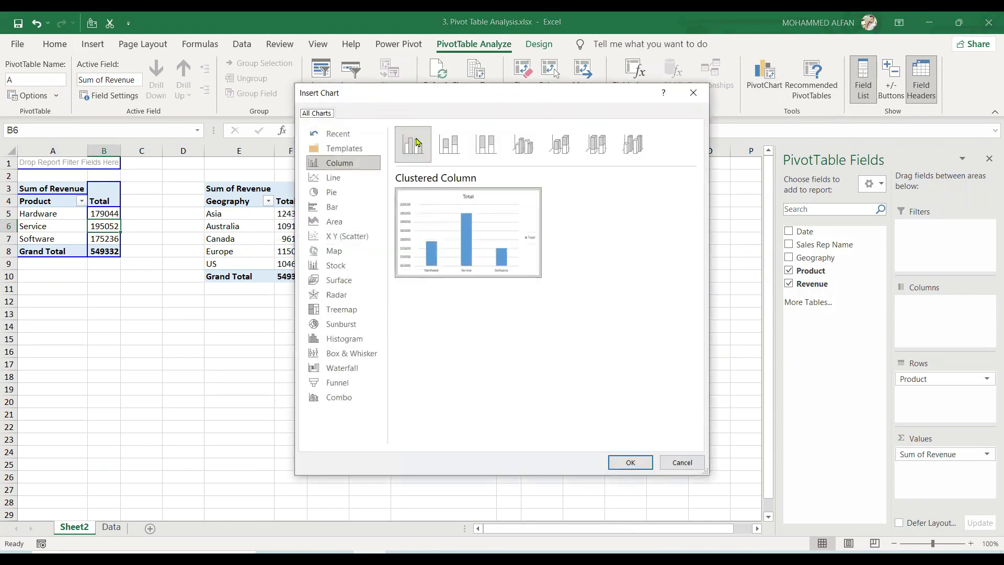
{"action": "left_click", "coordinate": [629, 464]}
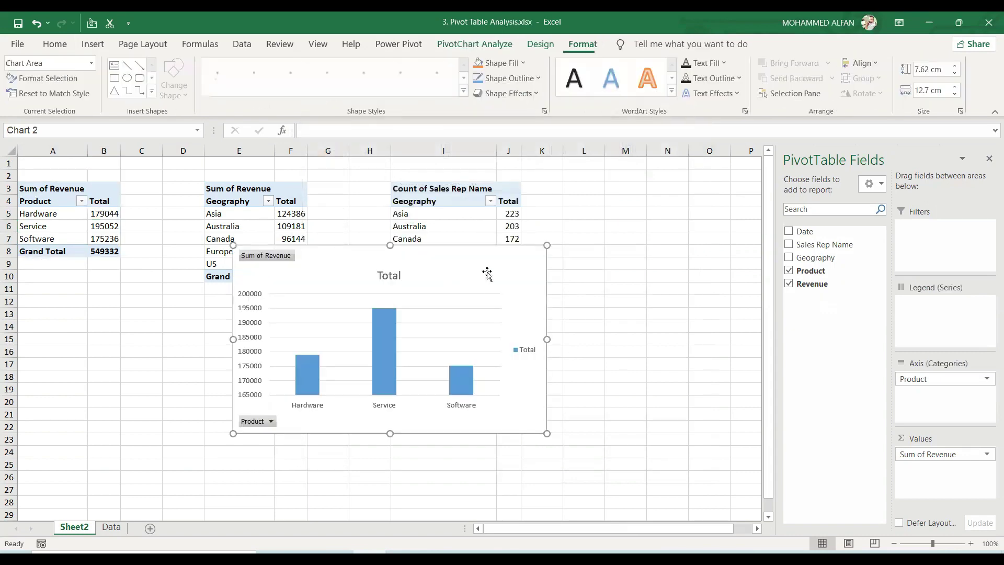
Shrink the column PivotChart to about 5.36 cm high by 9.02 cm wide and move it below PivotTable A, starting around row 16.
{"action": "left_click_drag", "start_coordinate": [547, 245], "coordinate": [455, 302]}
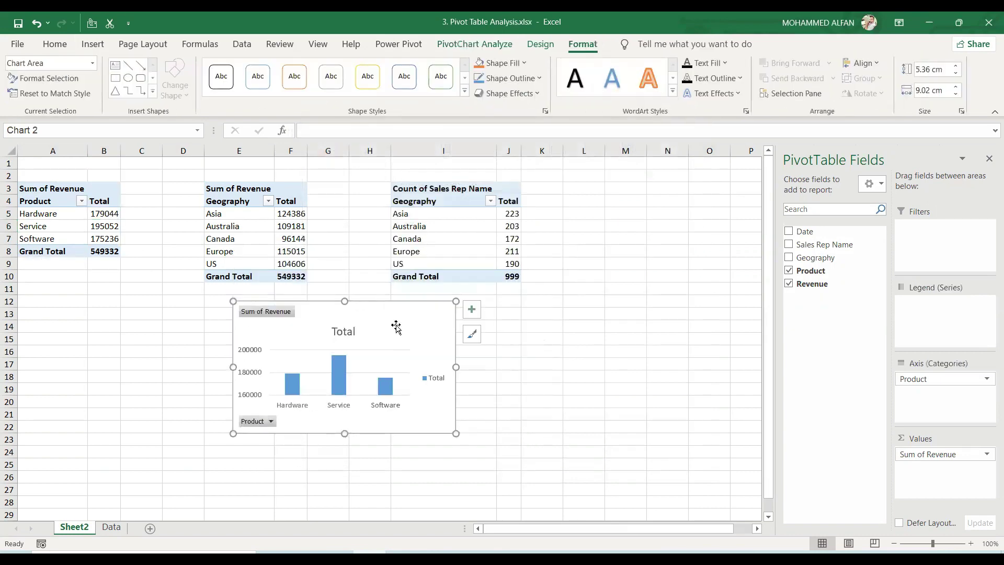
{"action": "left_click_drag", "start_coordinate": [395, 330], "coordinate": [181, 366]}
{"action": "left_click", "coordinate": [469, 374]}
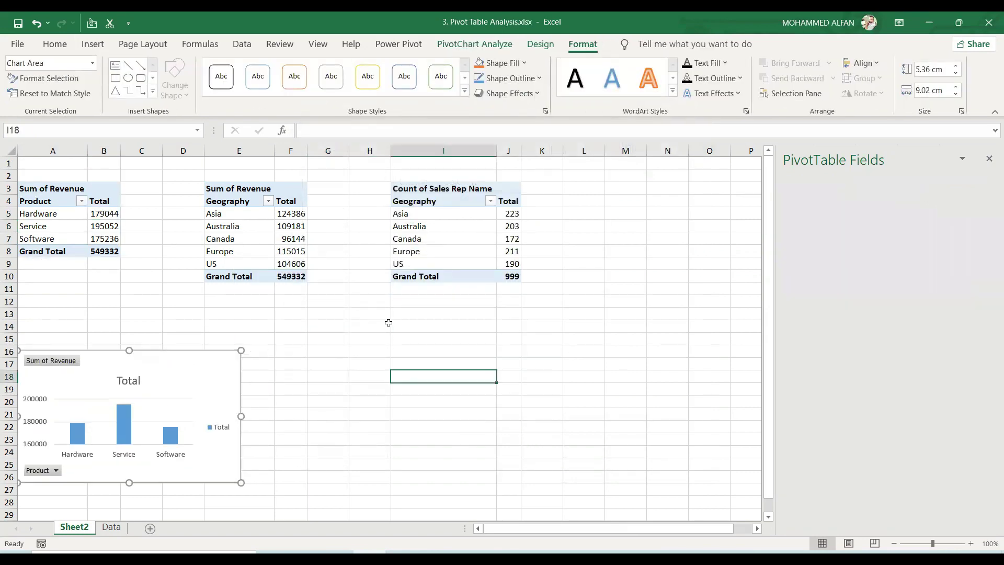
Insert a 3-D Pie PivotChart based on PivotTable B with revenue by geography.
{"action": "left_click", "coordinate": [269, 226]}
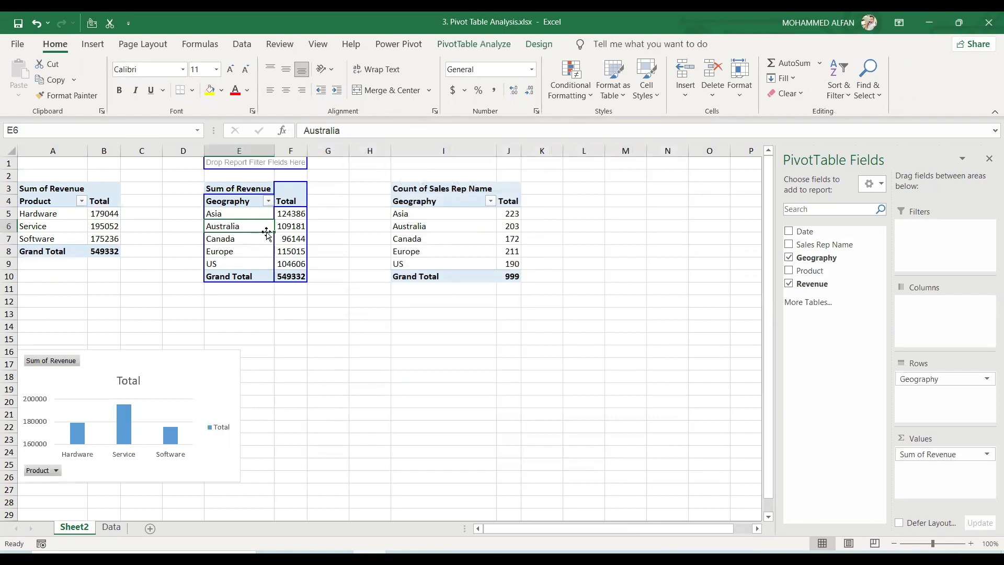
{"action": "left_click", "coordinate": [498, 45]}
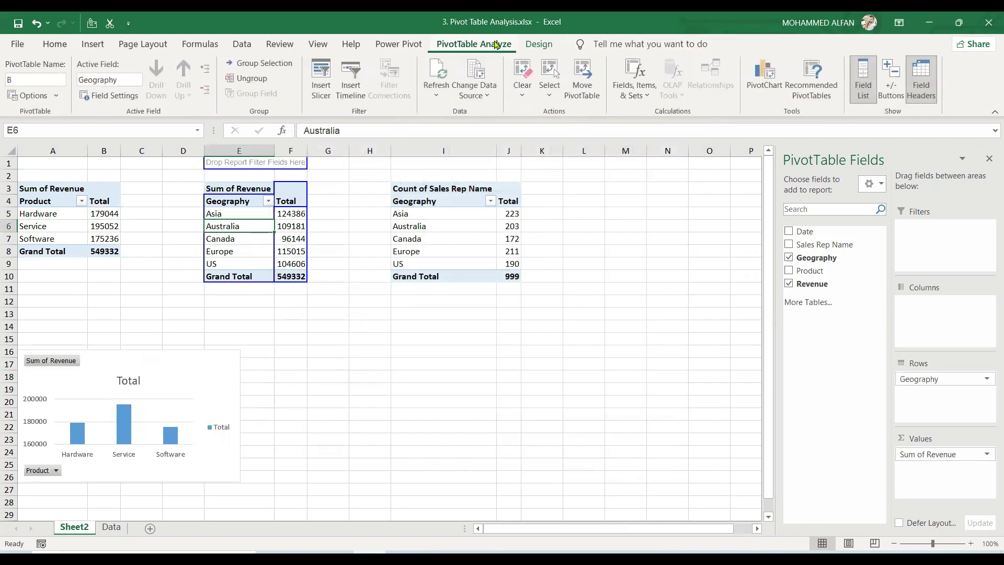
{"action": "left_click", "coordinate": [766, 89]}
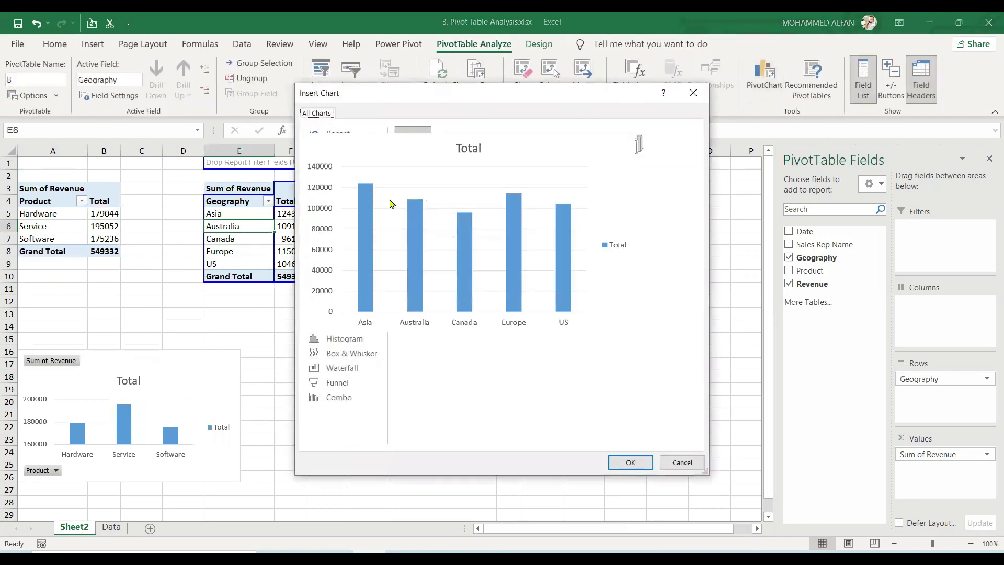
{"action": "left_click", "coordinate": [332, 192]}
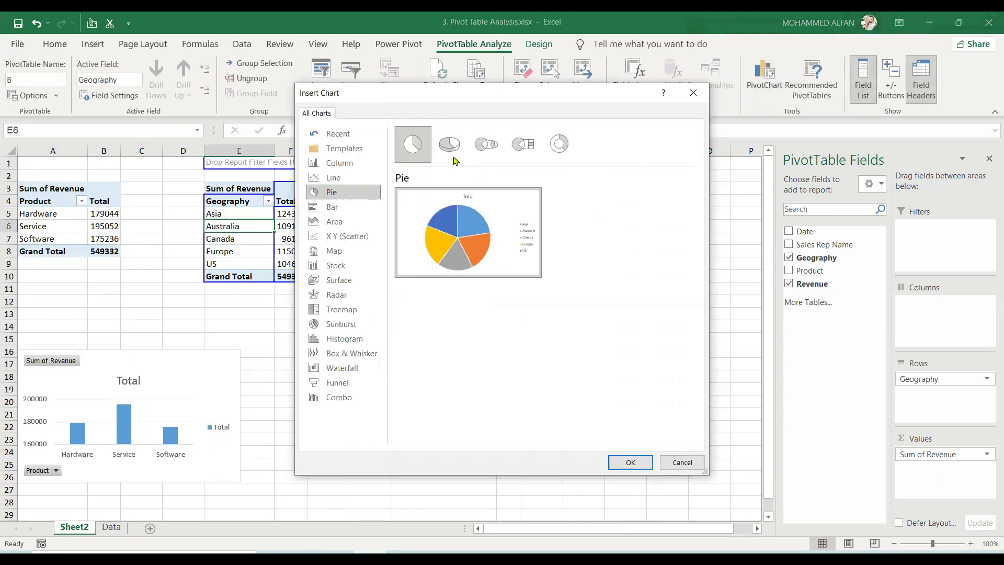
{"action": "left_click", "coordinate": [451, 151]}
{"action": "left_click", "coordinate": [630, 462]}
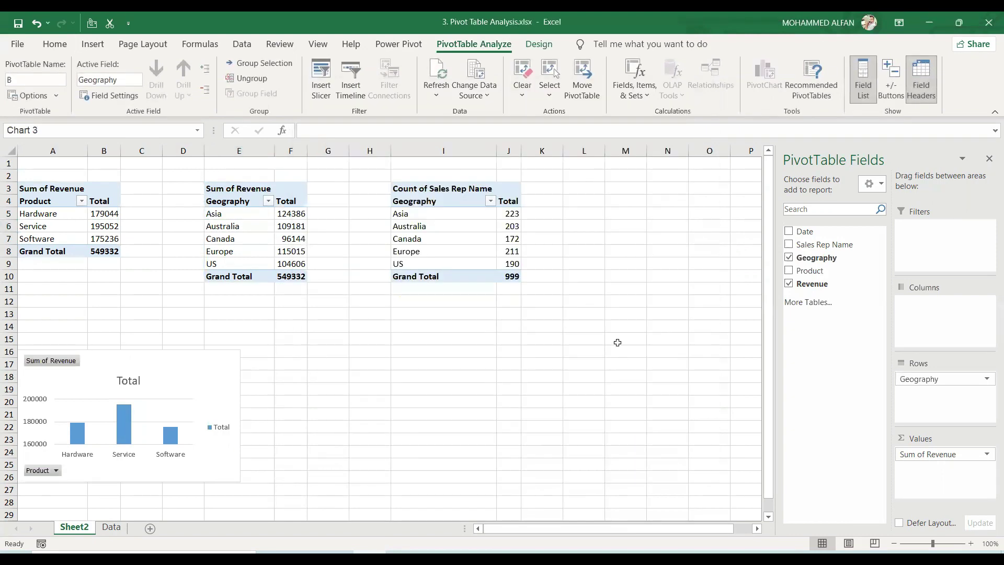
Place the pie PivotChart directly beside the column chart and size it to about 5.48 cm high by 8.68 cm wide.
{"action": "left_click_drag", "start_coordinate": [548, 243], "coordinate": [421, 369]}
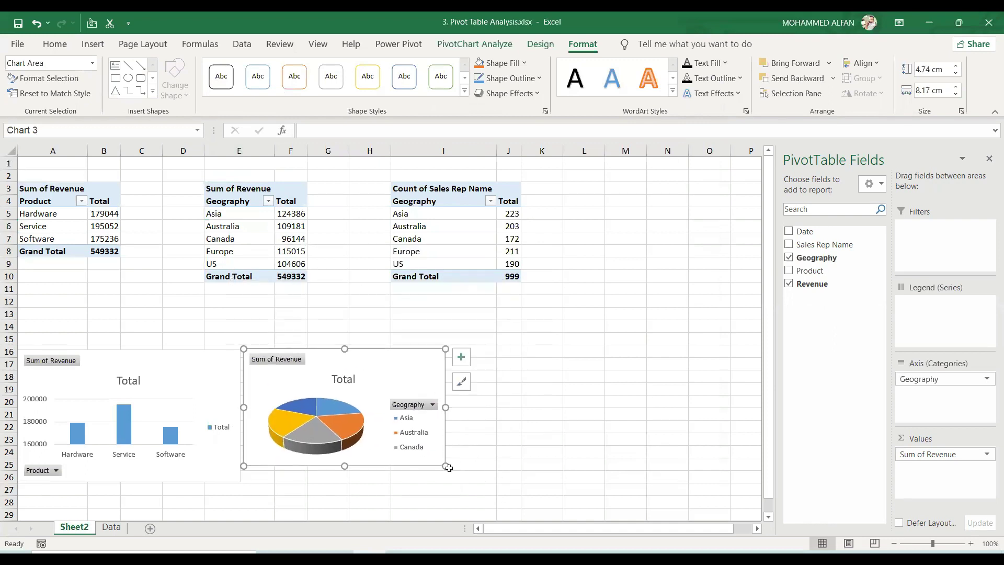
{"action": "left_click_drag", "start_coordinate": [445, 465], "coordinate": [456, 482]}
{"action": "left_click", "coordinate": [552, 448]}
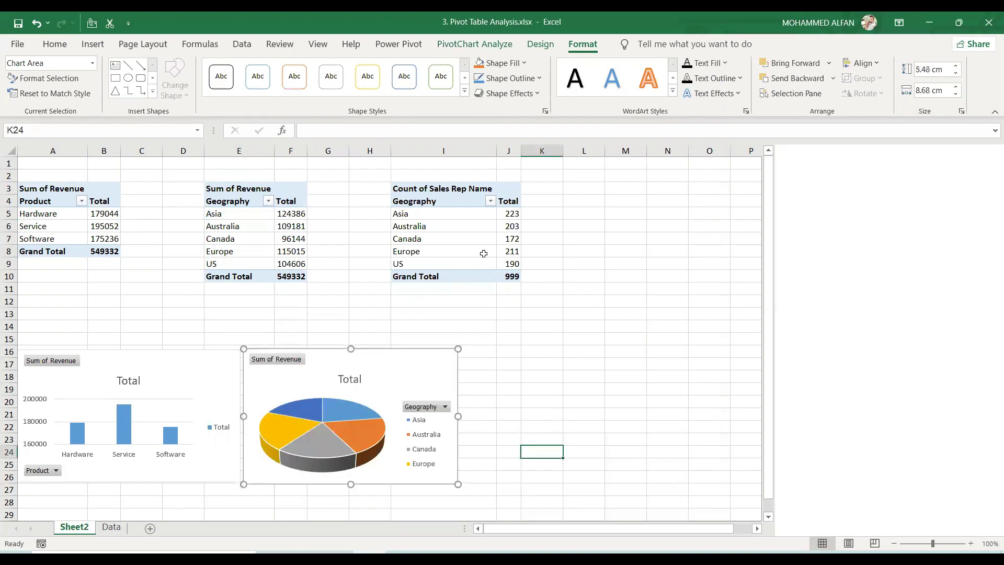
Insert a 100% Stacked Line PivotChart based on PivotTable C with the sales rep count by geography.
{"action": "left_click", "coordinate": [437, 236]}
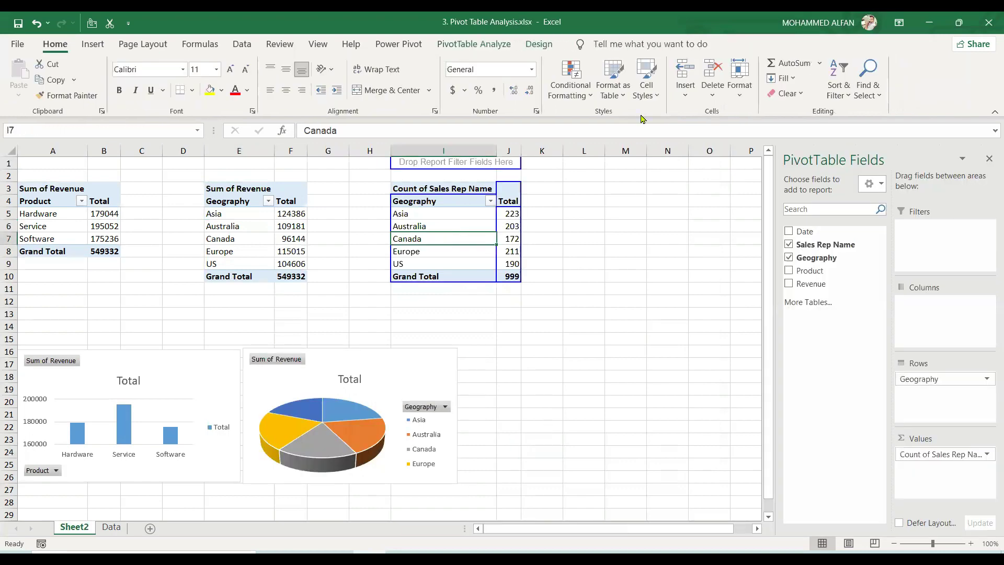
{"action": "left_click", "coordinate": [491, 45]}
{"action": "left_click", "coordinate": [764, 91]}
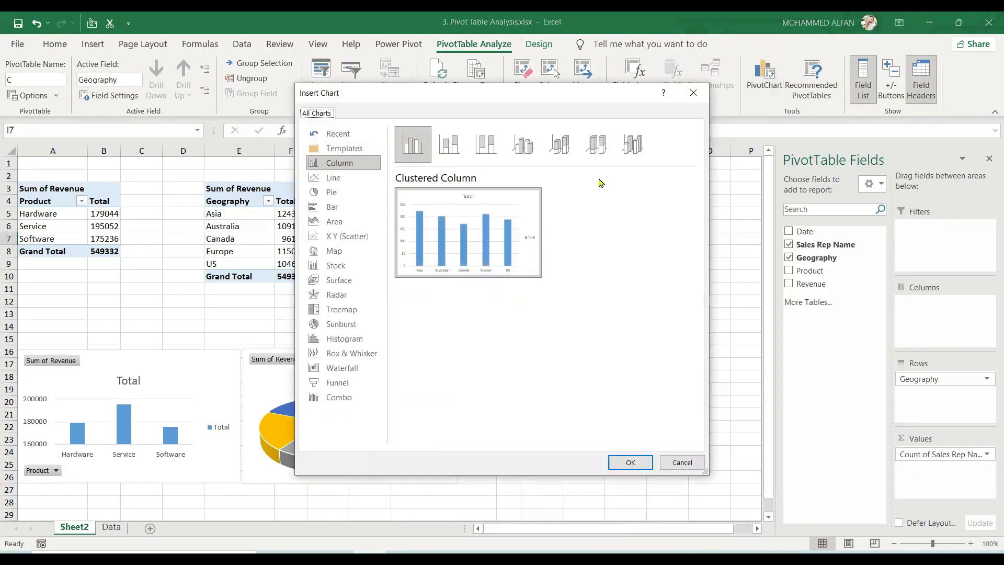
{"action": "left_click", "coordinate": [333, 178]}
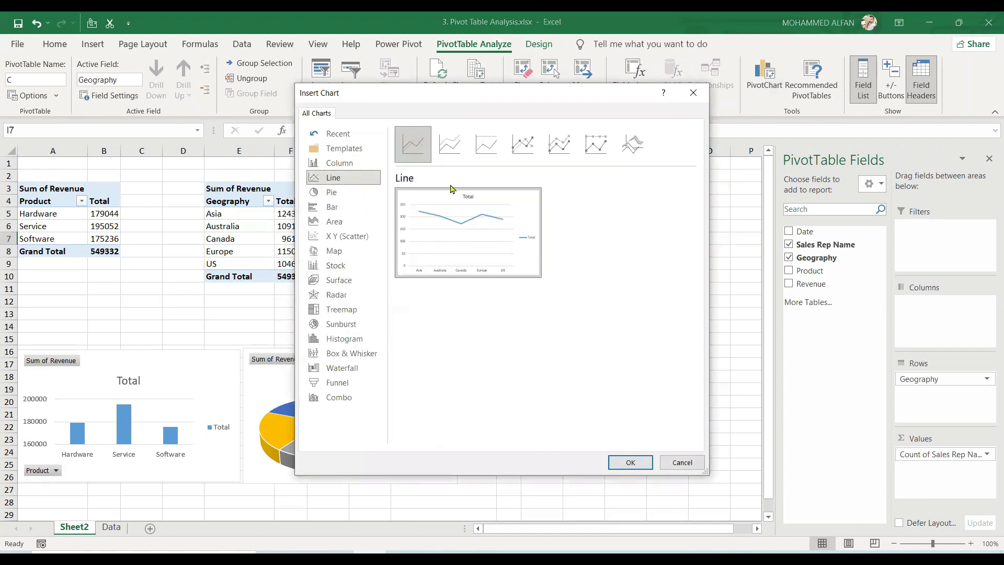
{"action": "left_click", "coordinate": [486, 144]}
{"action": "left_click", "coordinate": [630, 462]}
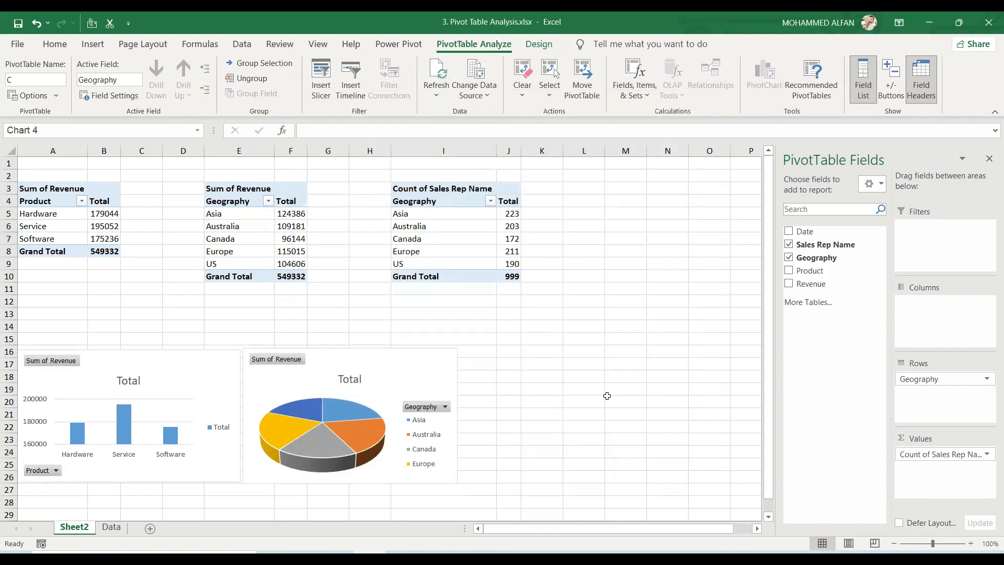
Place the line PivotChart beside the pie chart at about 5.31 cm high by 8.66 cm wide, and close the PivotTable Fields pane.
{"action": "mouse_move", "coordinate": [546, 242]}
{"action": "left_mouse_down"}
{"action": "mouse_move", "coordinate": [437, 298]}
{"action": "mouse_move", "coordinate": [437, 314]}
{"action": "mouse_move", "coordinate": [443, 306]}
{"action": "mouse_move", "coordinate": [641, 373]}
{"action": "mouse_move", "coordinate": [641, 354]}
{"action": "left_mouse_up"}
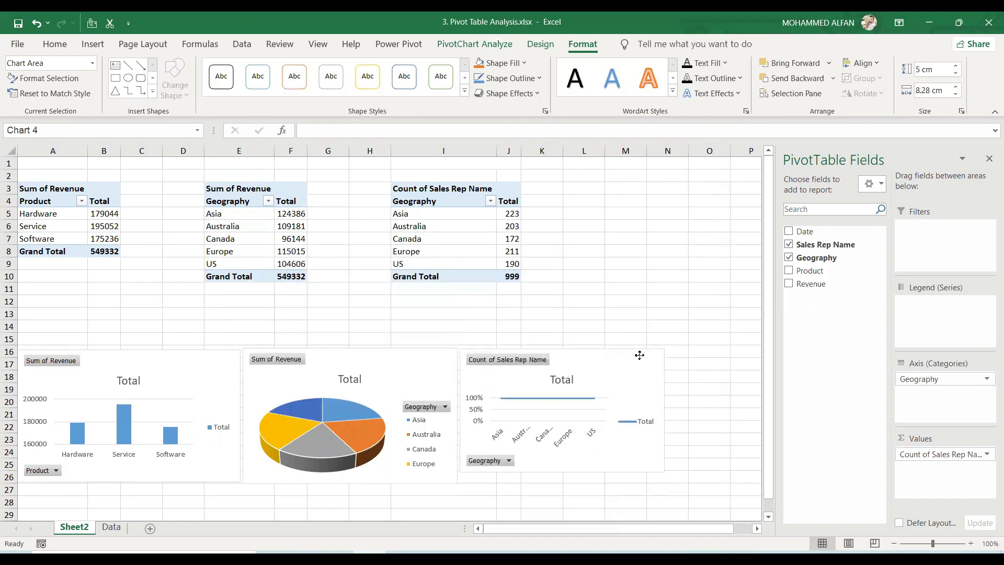
{"action": "left_click_drag", "start_coordinate": [666, 474], "coordinate": [674, 480]}
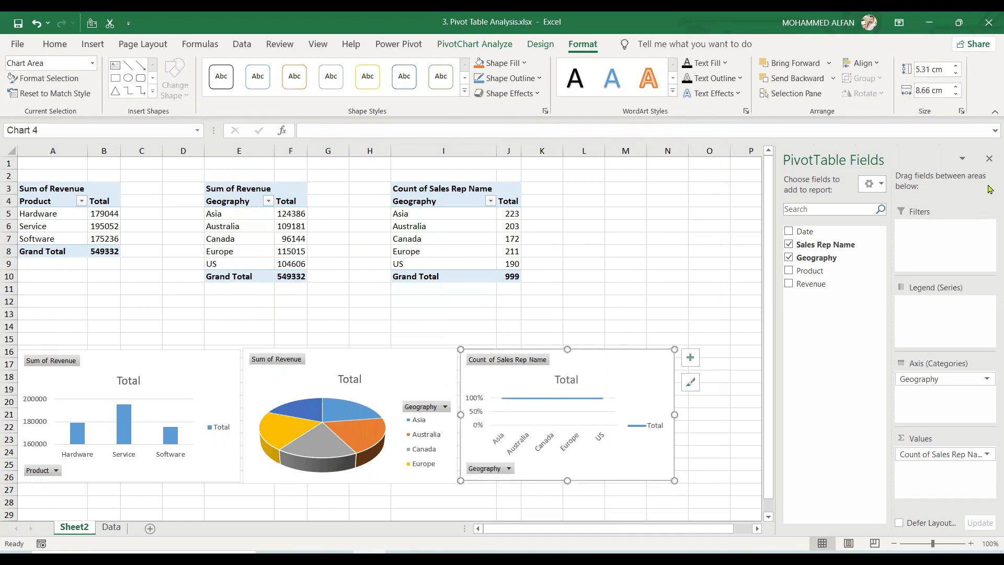
{"action": "left_click", "coordinate": [989, 159]}
{"action": "left_click", "coordinate": [711, 271]}
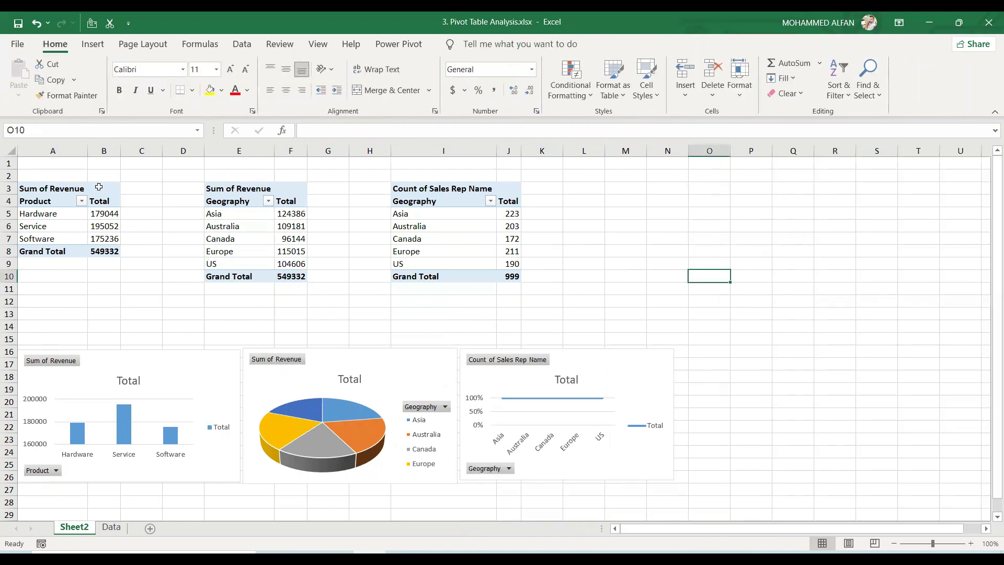
Insert a Product slicer for PivotTable A, move it to the empty area around columns Q to T, and shorten it to about 3.45 cm high.
{"action": "left_click", "coordinate": [51, 225]}
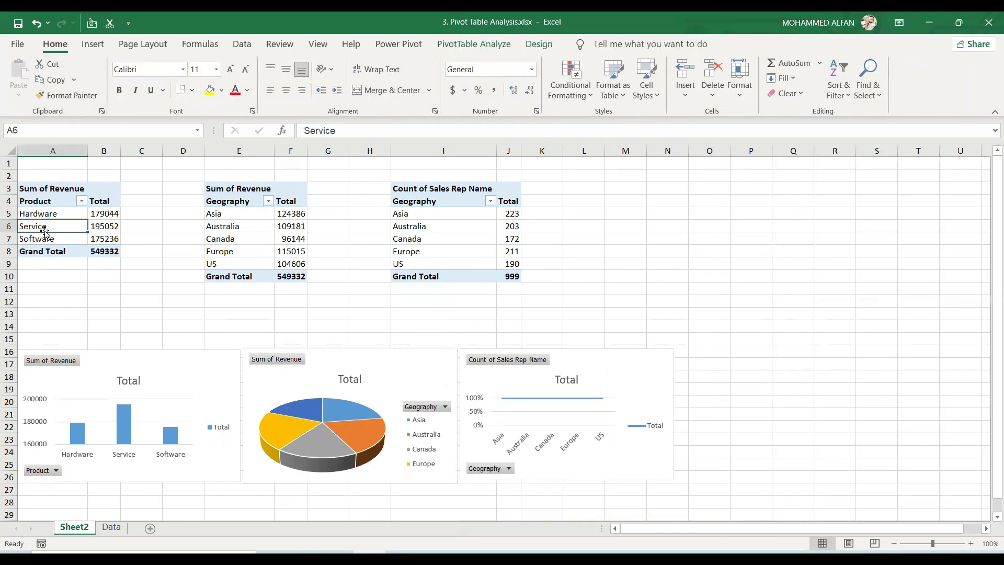
{"action": "left_click", "coordinate": [489, 45]}
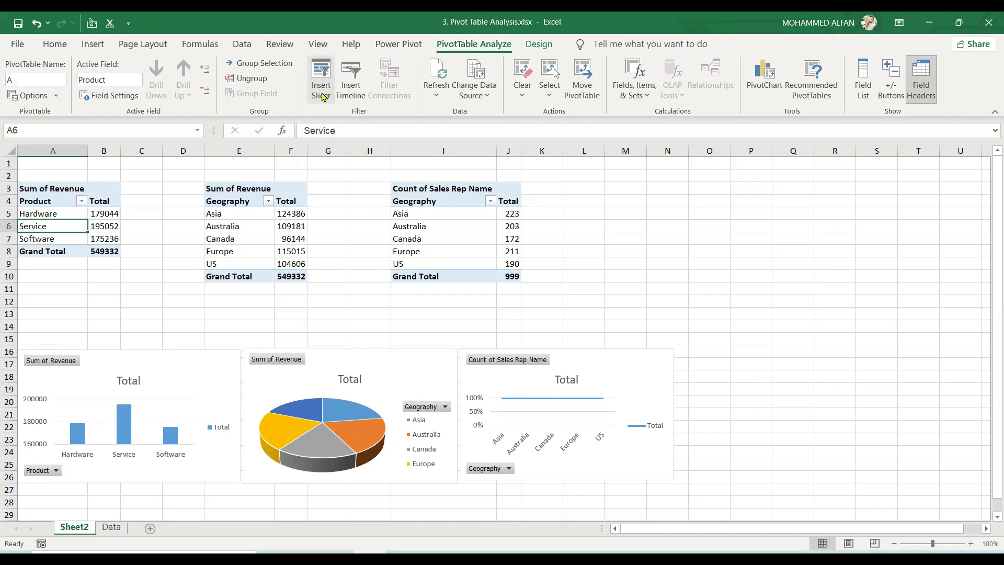
{"action": "left_click", "coordinate": [321, 90]}
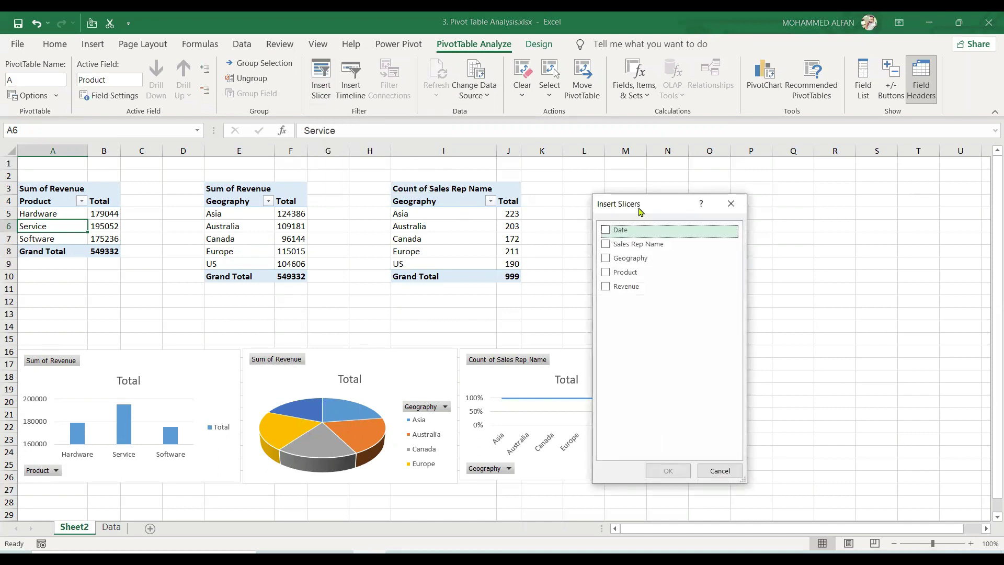
{"action": "left_click", "coordinate": [608, 273]}
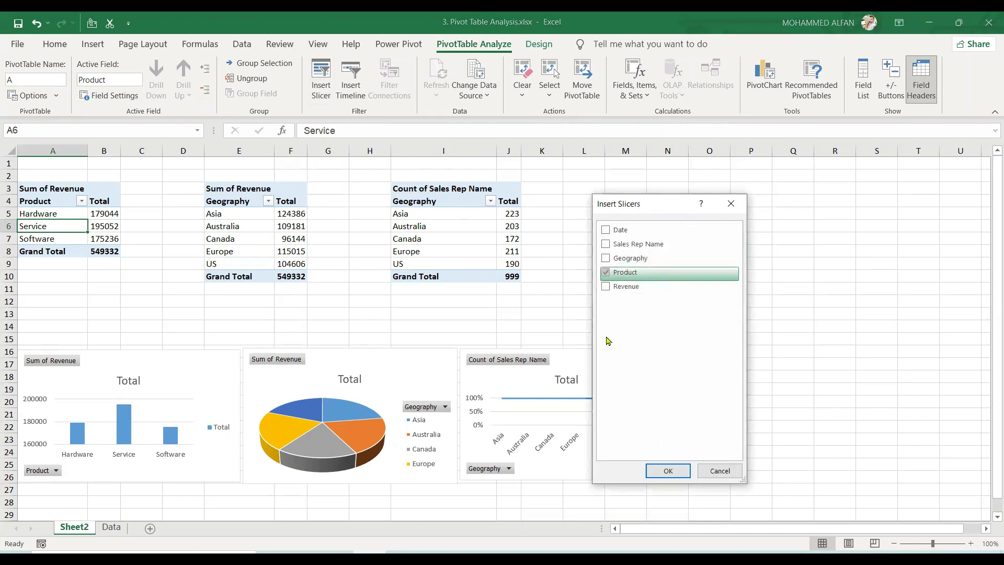
{"action": "left_click", "coordinate": [668, 472]}
{"action": "left_click_drag", "start_coordinate": [515, 275], "coordinate": [859, 203]}
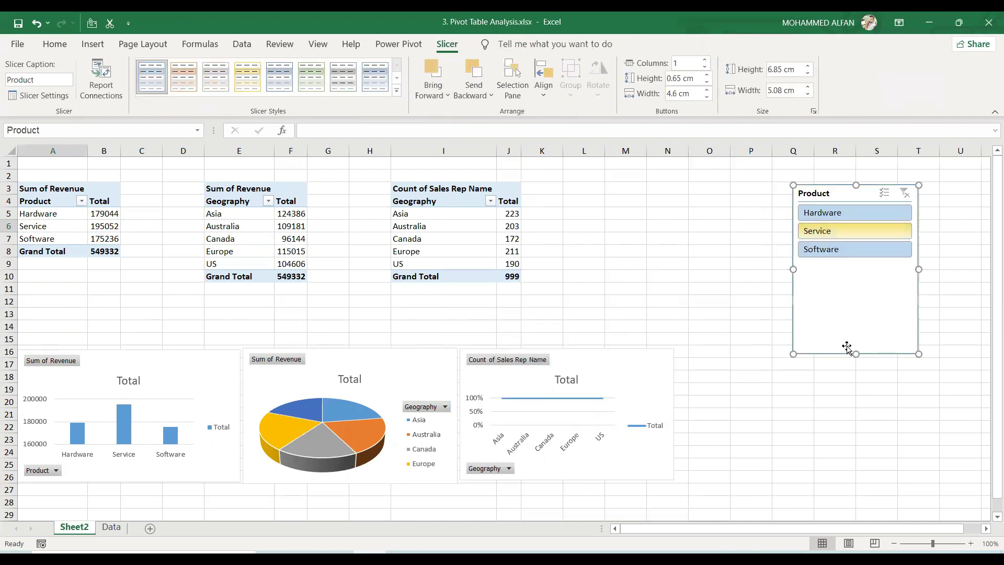
{"action": "left_click_drag", "start_coordinate": [855, 354], "coordinate": [856, 270]}
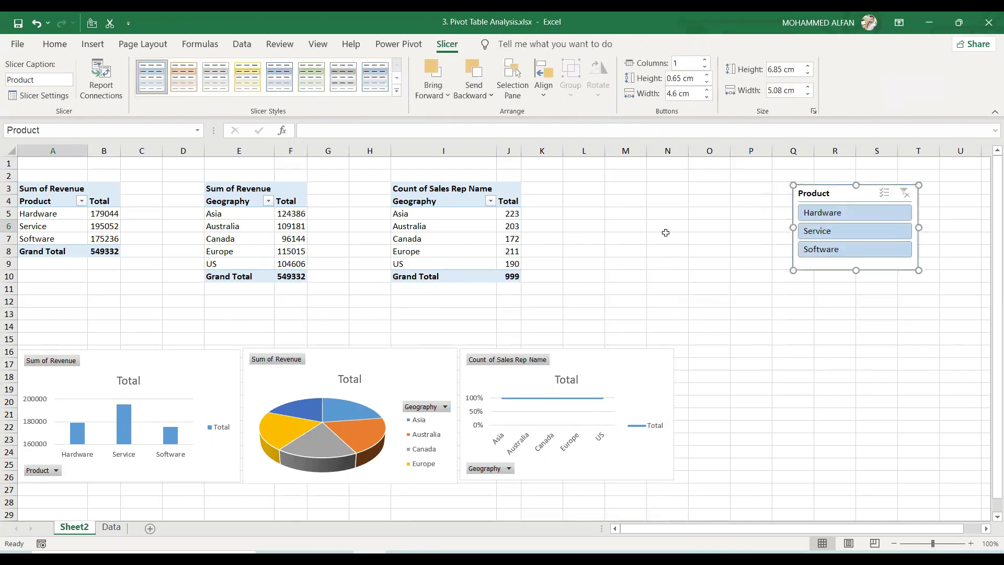
Connect the Product slicer to PivotTables B and C in addition to A.
{"action": "right_click", "coordinate": [819, 199]}
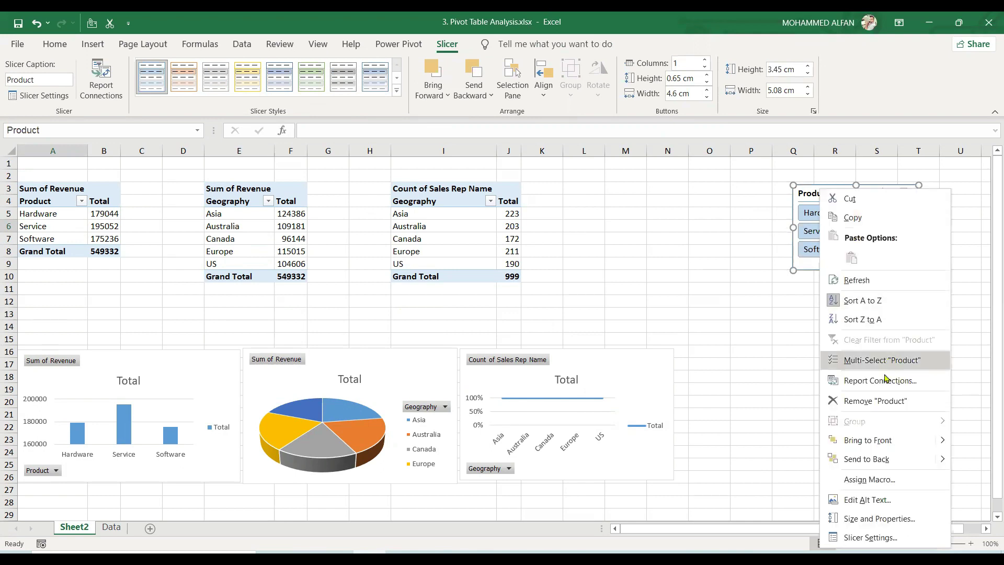
{"action": "key", "text": "Return"}
{"action": "left_click", "coordinate": [774, 400]}
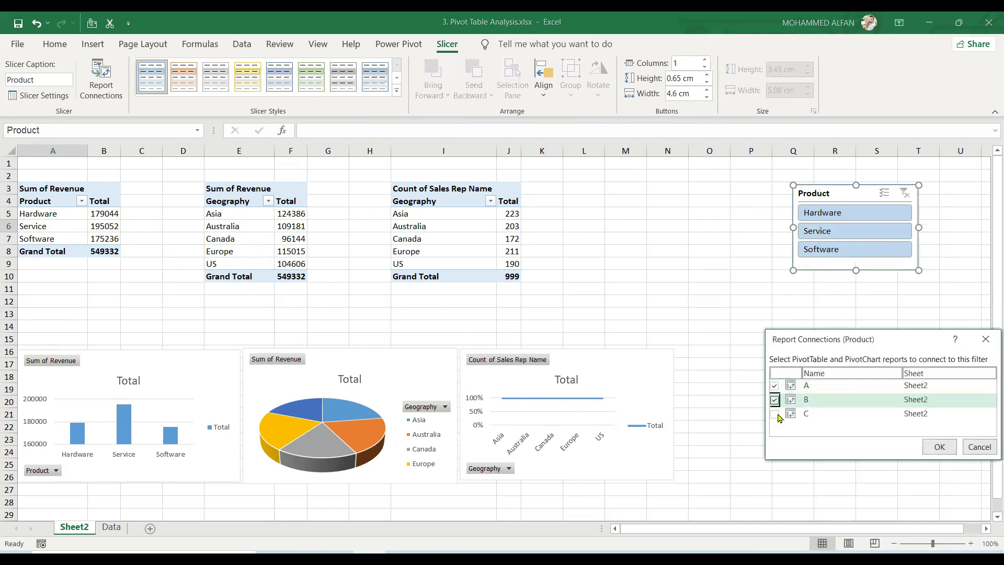
{"action": "left_click", "coordinate": [775, 414]}
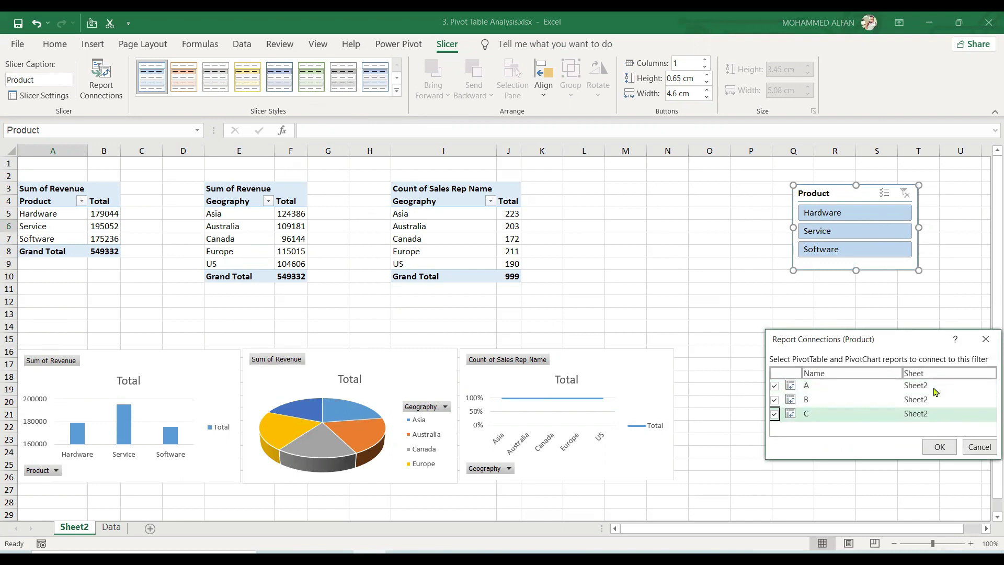
{"action": "left_click", "coordinate": [939, 446]}
{"action": "left_click", "coordinate": [872, 391]}
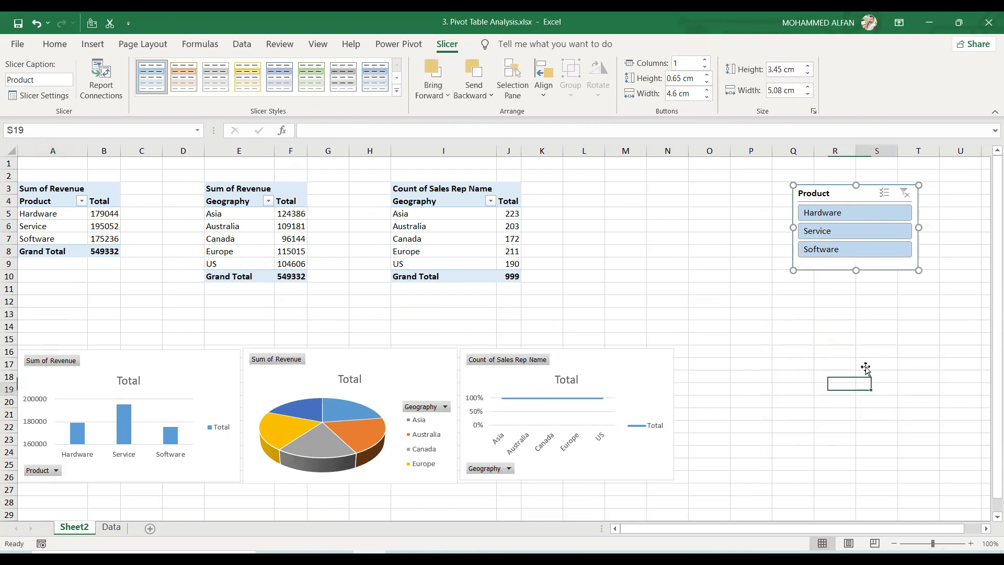
Filter the connected PivotTables and charts with the Product slicer by Hardware, Service and Software in turn.
{"action": "left_click", "coordinate": [856, 213]}
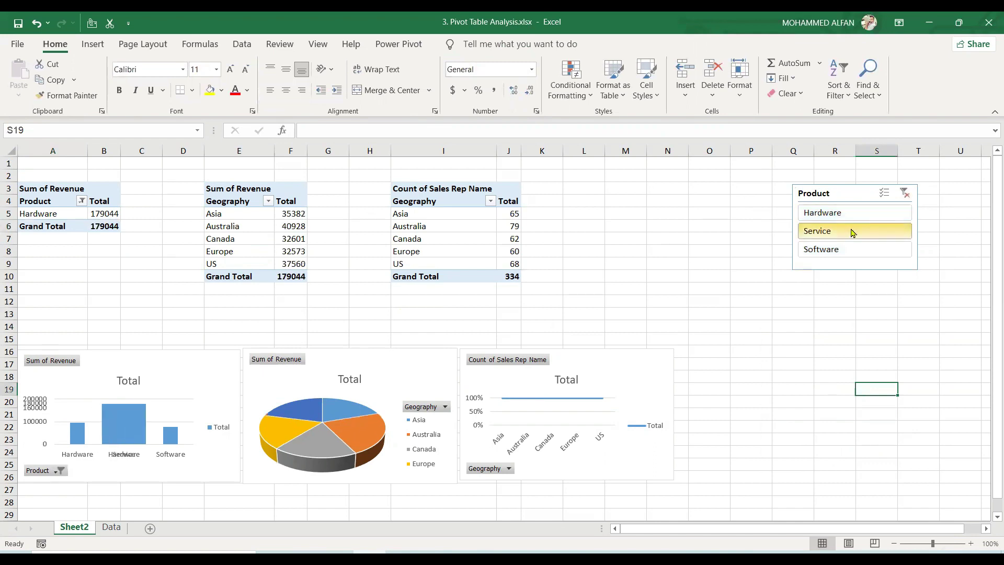
{"action": "left_click", "coordinate": [852, 232]}
{"action": "left_click", "coordinate": [852, 249]}
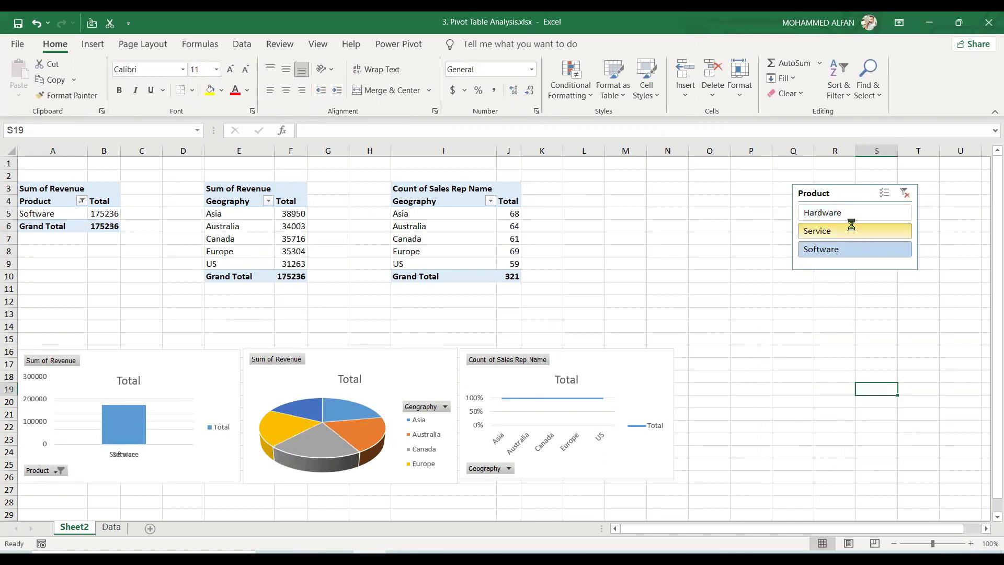
Filter the connected PivotTables and charts by Service and Hardware in turn with the Product slicer, and clear its filter.
{"action": "left_click", "coordinate": [851, 226]}
{"action": "left_click", "coordinate": [851, 213]}
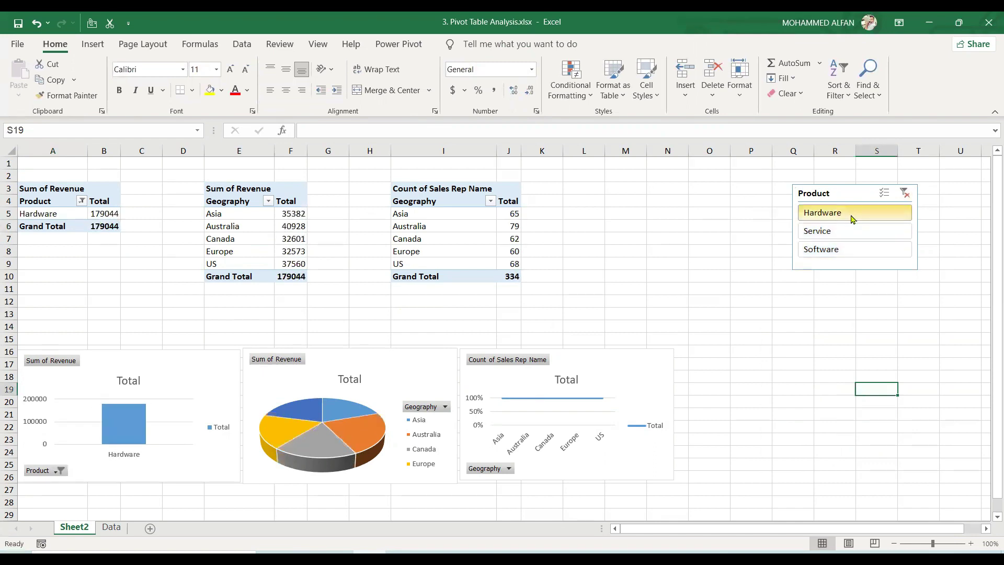
{"action": "left_click", "coordinate": [579, 368]}
{"action": "left_click", "coordinate": [417, 364]}
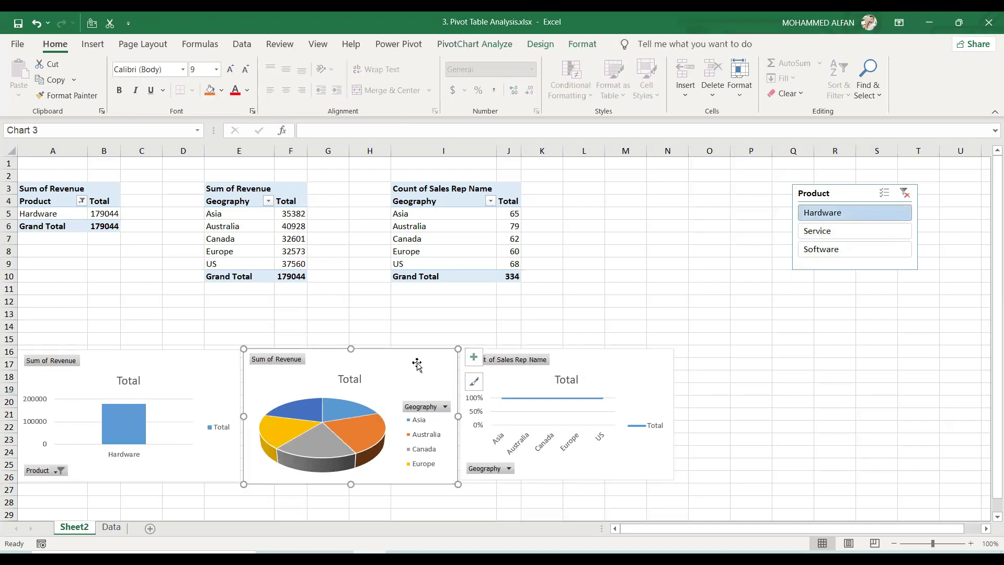
{"action": "left_click", "coordinate": [905, 194]}
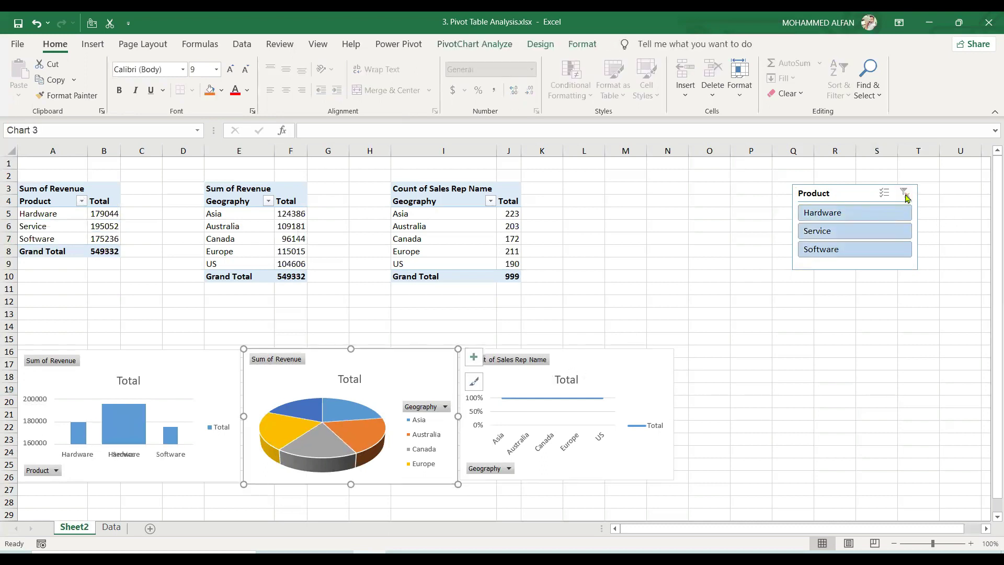
Delete the Product slicer and the line, pie and column PivotCharts from Sheet2.
{"action": "left_click", "coordinate": [593, 368]}
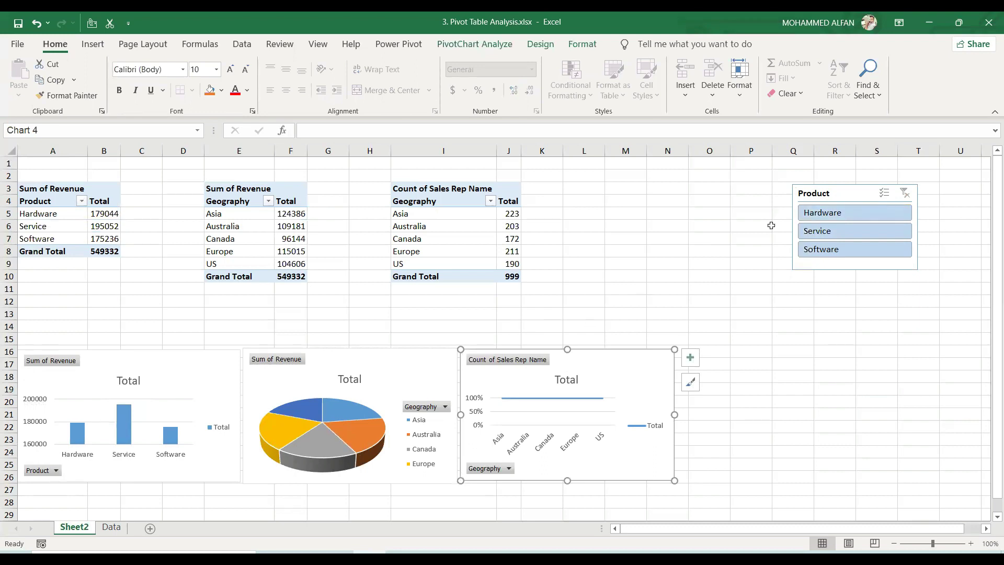
{"action": "left_click", "coordinate": [835, 199]}
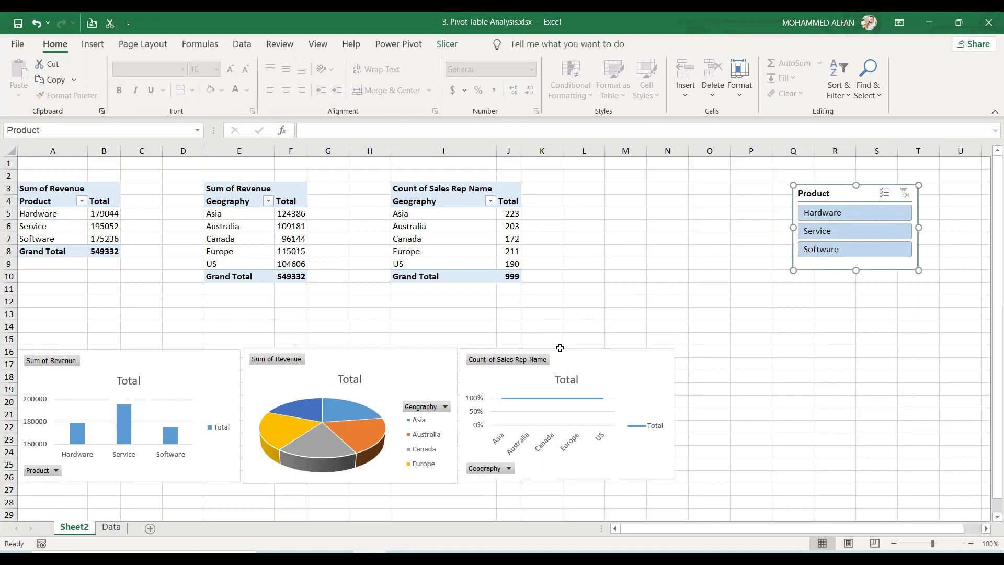
{"action": "left_click", "coordinate": [602, 361]}
{"action": "key", "text": "Delete"}
{"action": "left_click", "coordinate": [403, 374]}
{"action": "key", "text": "Delete"}
{"action": "left_click", "coordinate": [214, 368]}
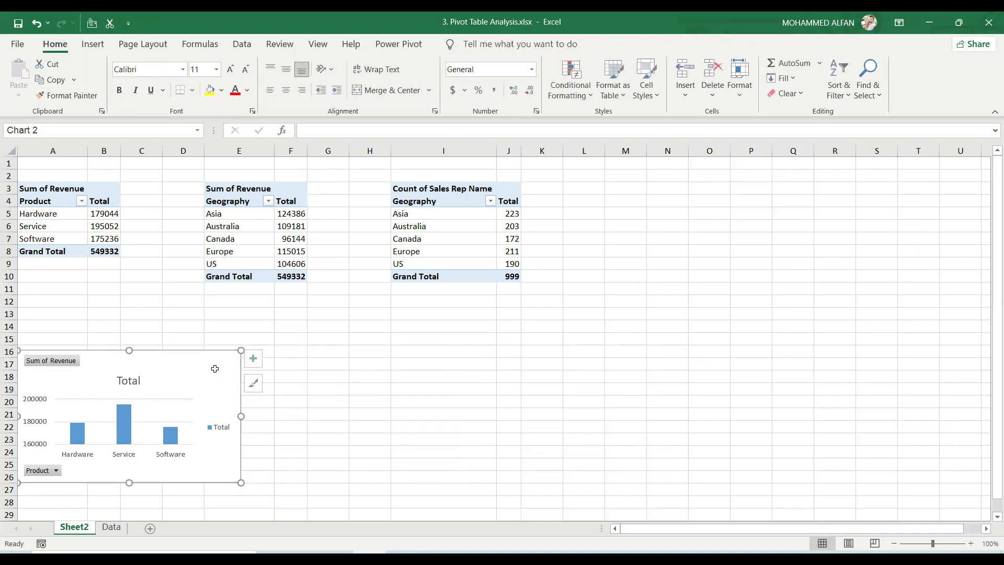
{"action": "key", "text": "Delete"}
{"action": "left_click", "coordinate": [104, 226]}
{"action": "left_click", "coordinate": [286, 224]}
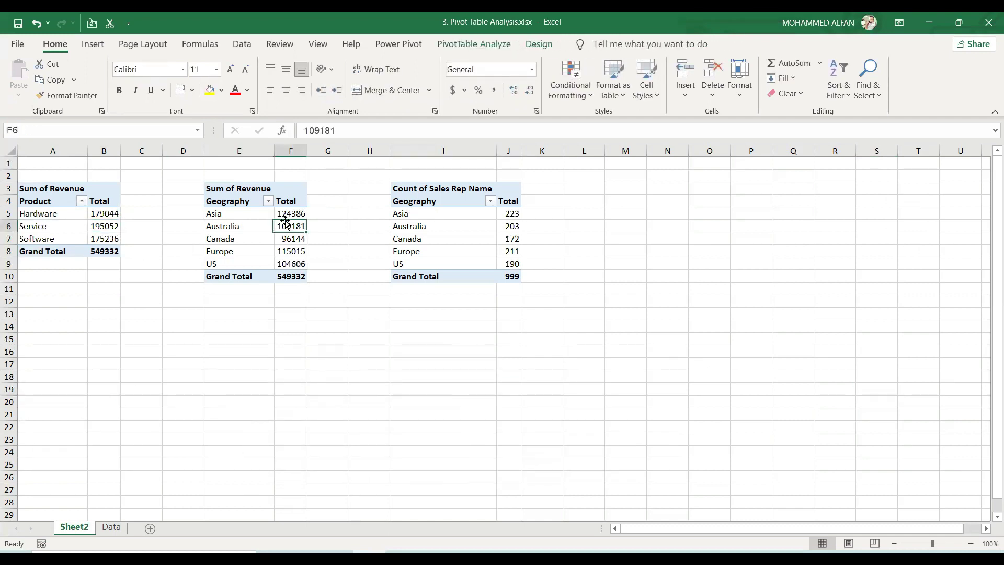
{"action": "right_click", "coordinate": [257, 226]}
{"action": "key", "text": "Escape"}
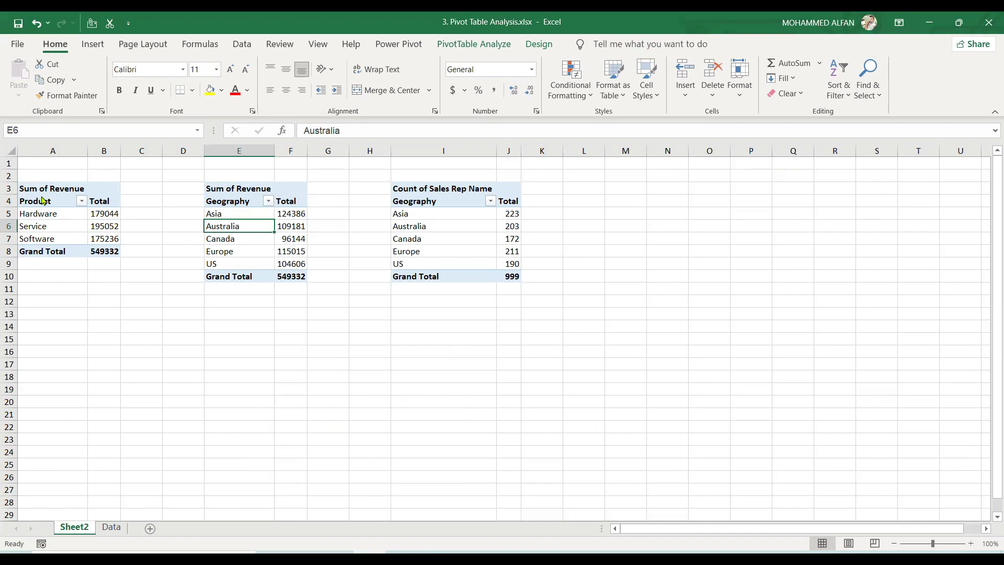
Select the entire Product revenue PivotTable, copy it to cell A14, and undo the paste.
{"action": "left_click", "coordinate": [44, 200]}
{"action": "left_click", "coordinate": [49, 224]}
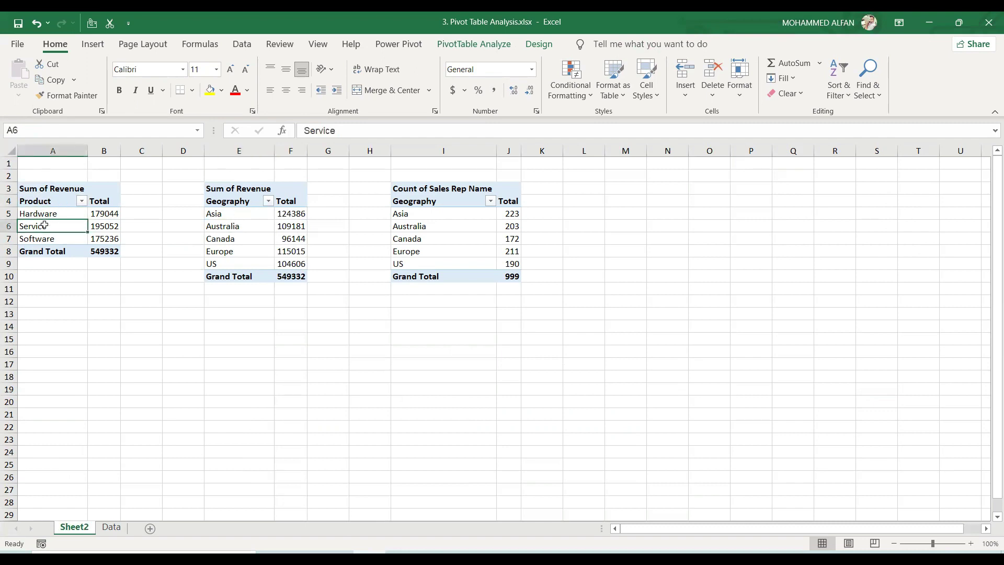
{"action": "left_click", "coordinate": [473, 46]}
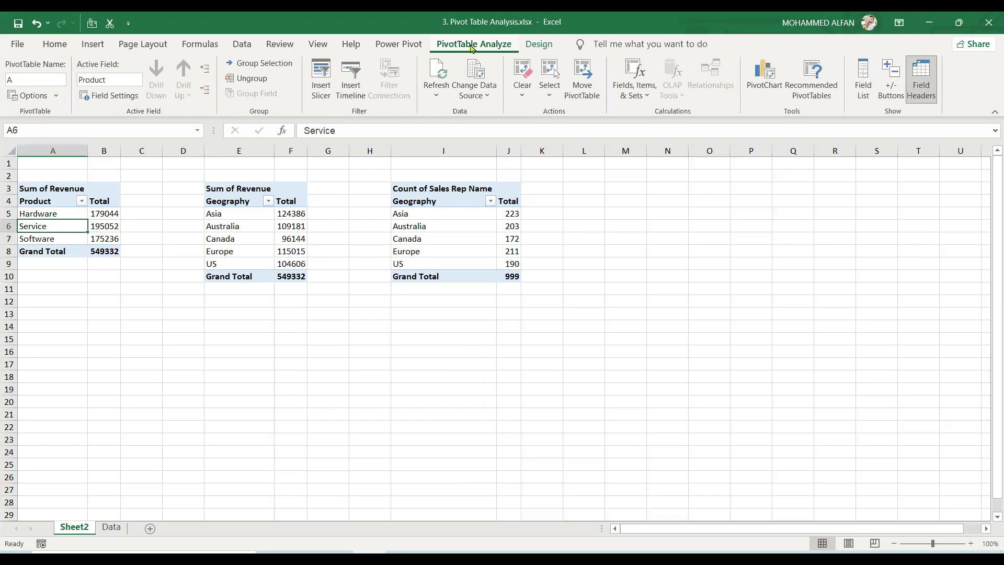
{"action": "left_click", "coordinate": [548, 95]}
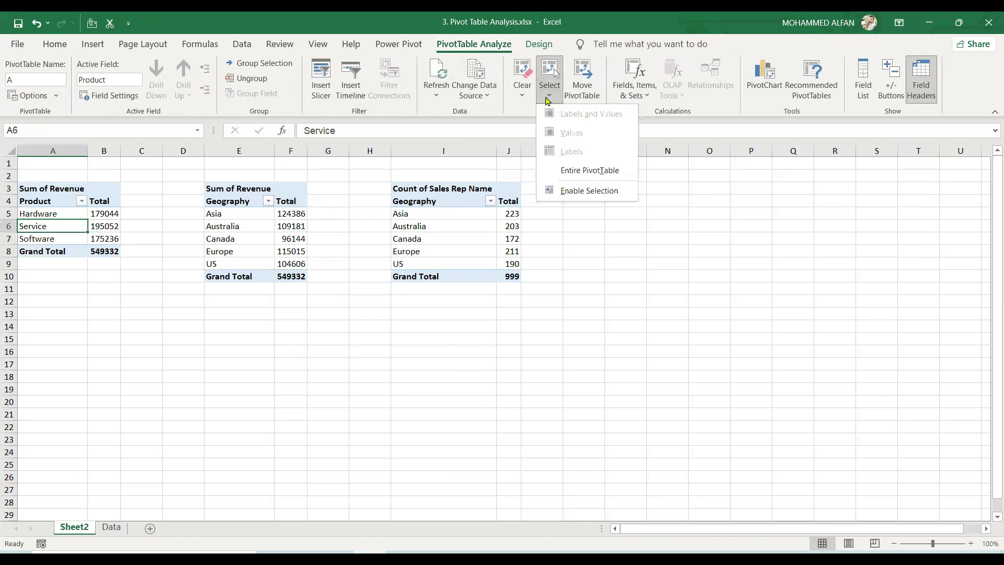
{"action": "left_click", "coordinate": [591, 169]}
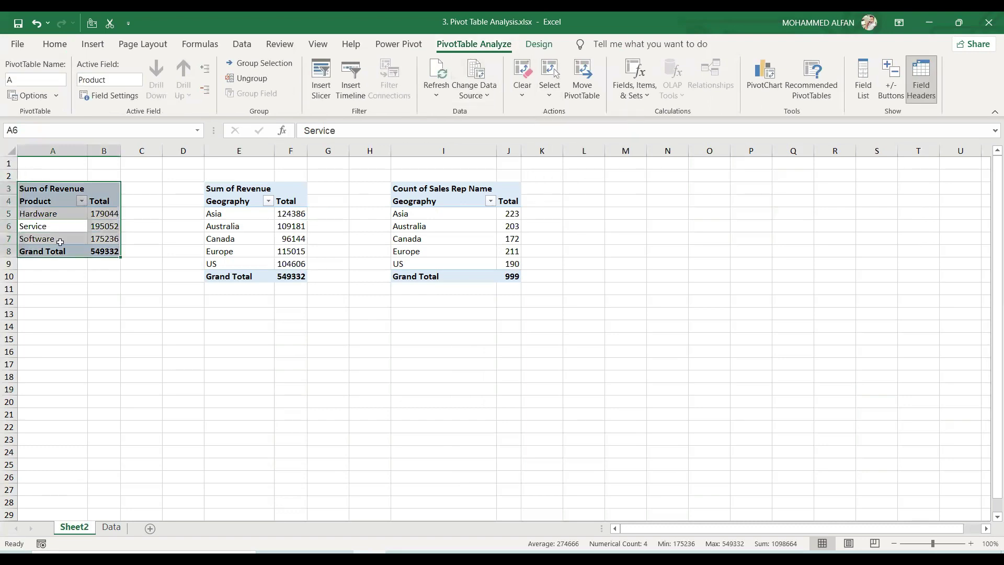
{"action": "key", "text": "ctrl+c"}
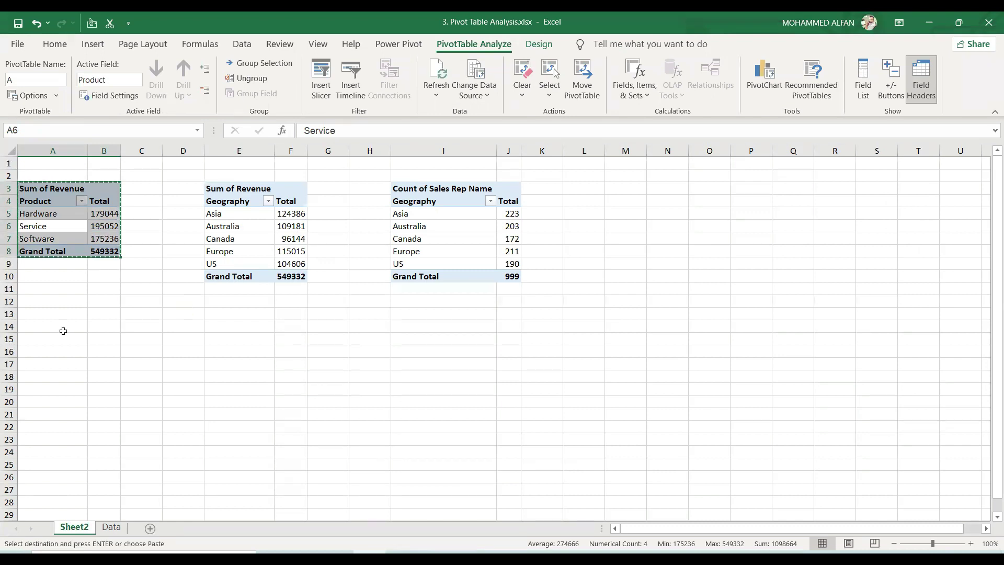
{"action": "left_click", "coordinate": [63, 329]}
{"action": "key", "text": "ctrl+v"}
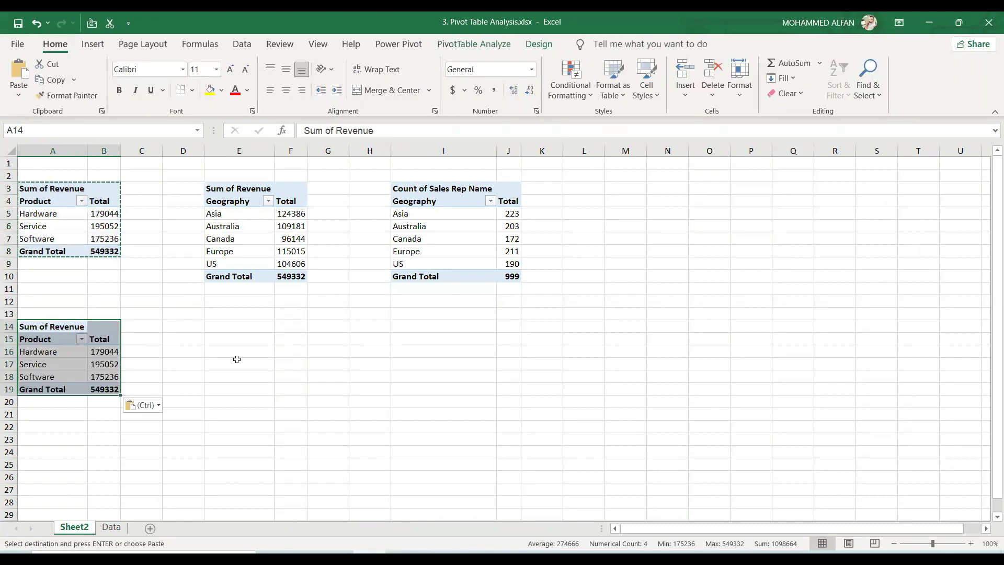
{"action": "key", "text": "ctrl+z"}
{"action": "left_click", "coordinate": [210, 234]}
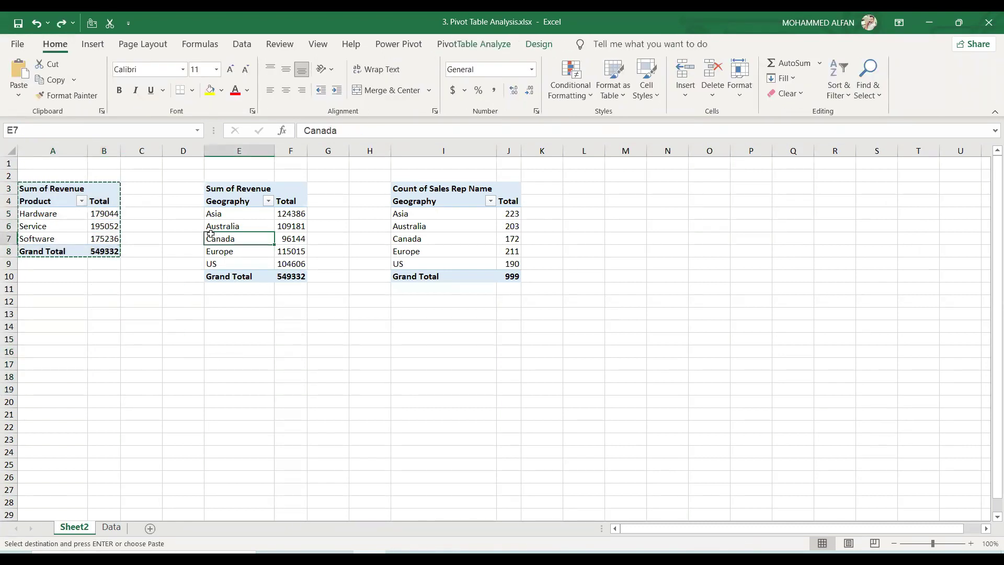
{"action": "key", "text": "Escape"}
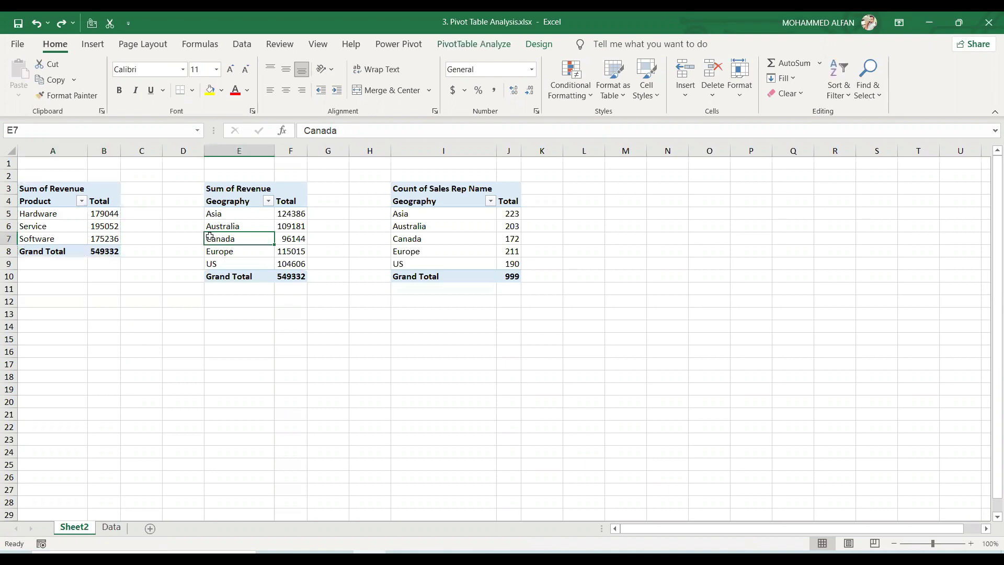
Delete columns E to K, which hold the two Geography PivotTables, leaving only the Product revenue PivotTable.
{"action": "left_click", "coordinate": [429, 234]}
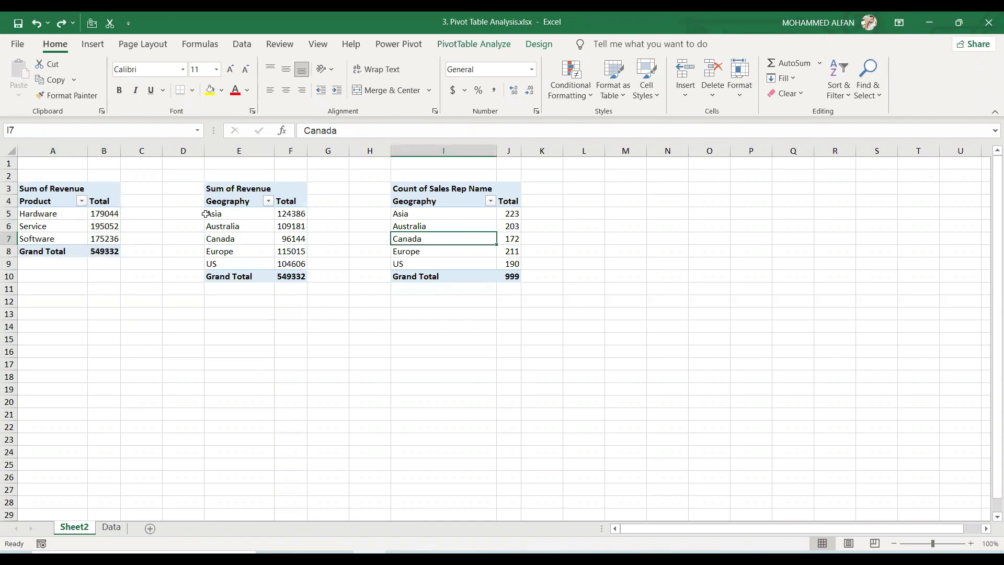
{"action": "left_click", "coordinate": [42, 189]}
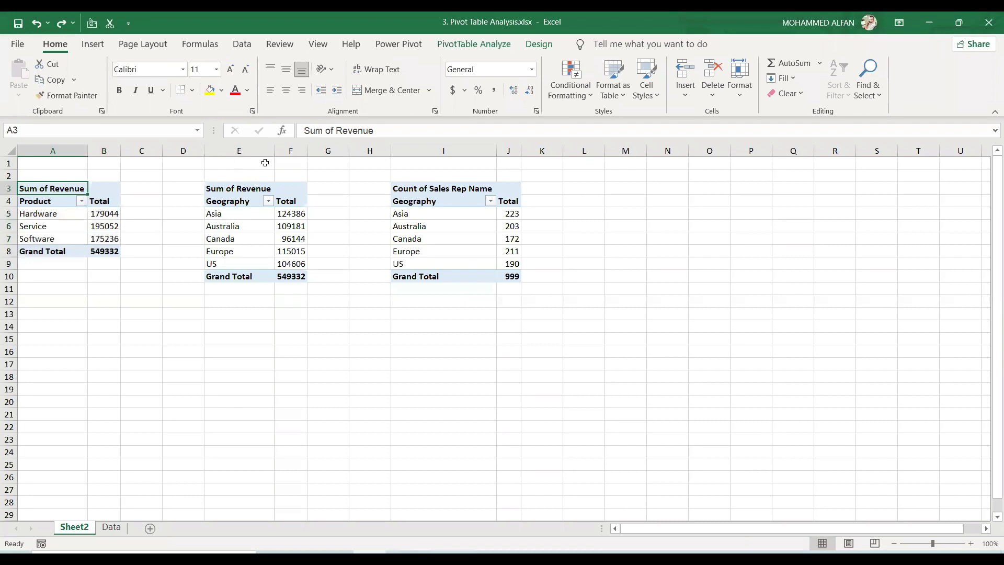
{"action": "left_click_drag", "start_coordinate": [240, 151], "coordinate": [528, 159]}
{"action": "key", "text": "ctrl+minus"}
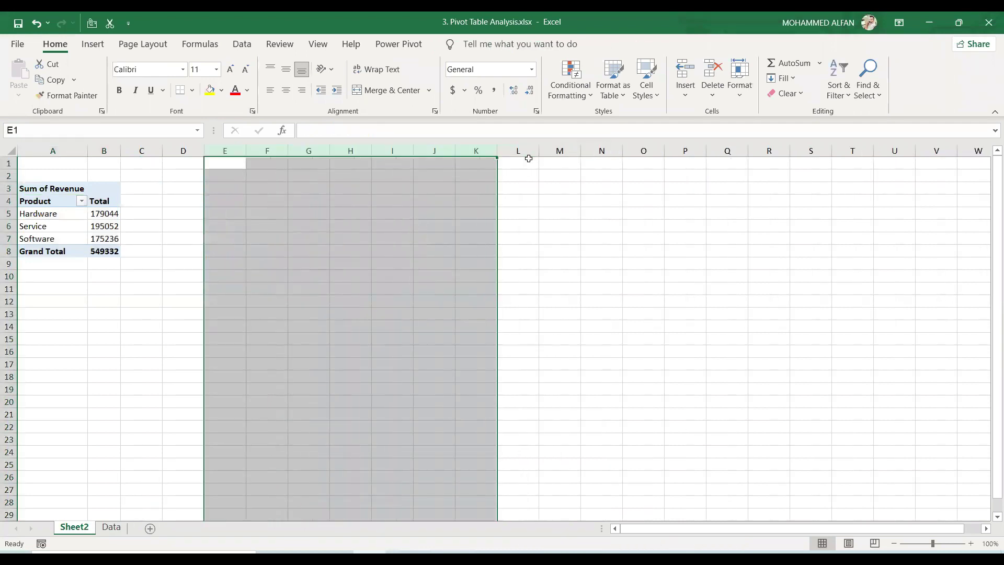
{"action": "left_click", "coordinate": [671, 244]}
Show the PivotTable Fields pane for the remaining Product revenue PivotTable.
{"action": "left_click", "coordinate": [53, 214]}
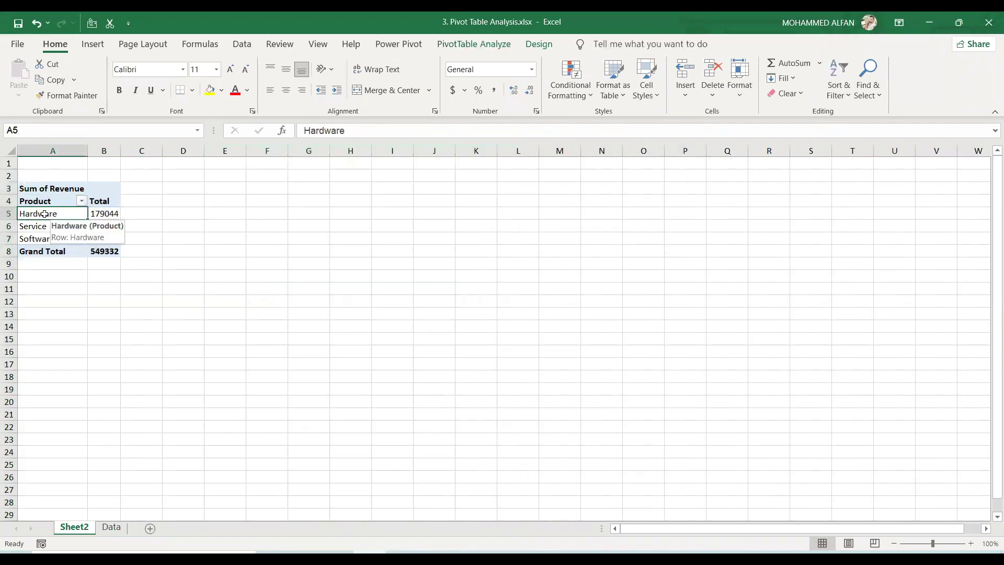
{"action": "right_click", "coordinate": [46, 214]}
{"action": "left_click", "coordinate": [119, 480]}
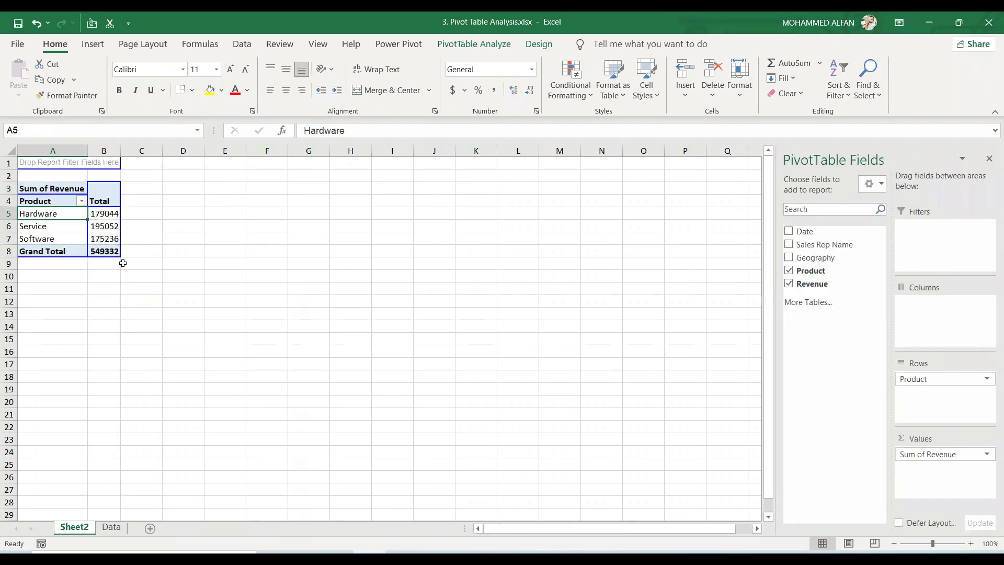
{"action": "left_click", "coordinate": [282, 305]}
{"action": "left_click", "coordinate": [78, 250]}
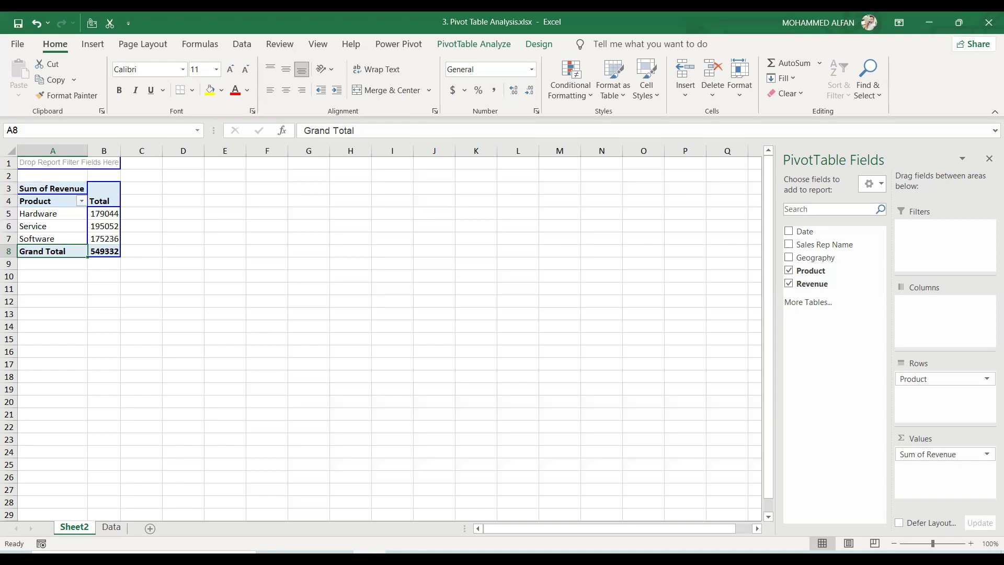
Convert the source table on the Data sheet to a normal range.
{"action": "left_click", "coordinate": [111, 528]}
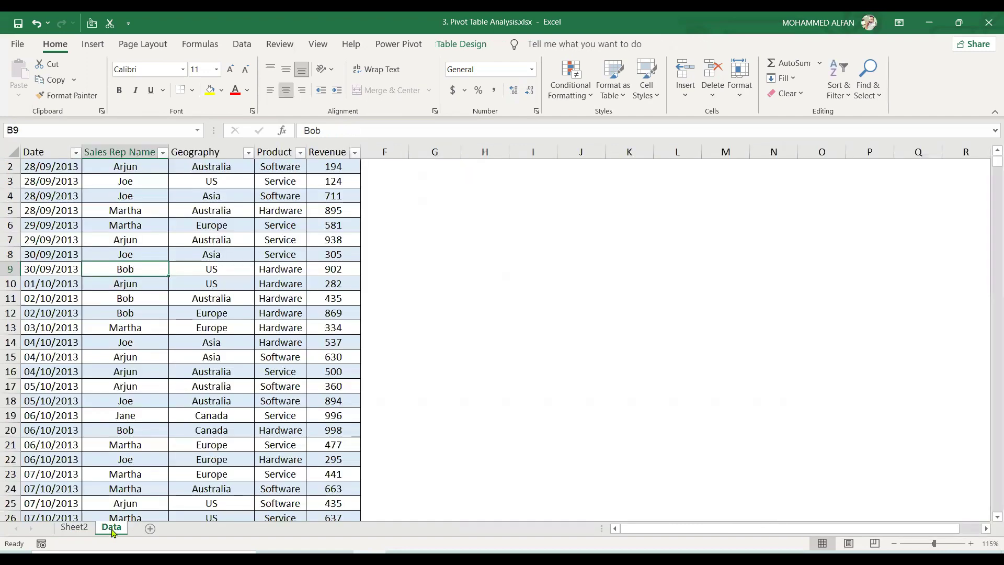
{"action": "scroll", "coordinate": [389, 399], "scroll_direction": "up", "scroll_amount": 1}
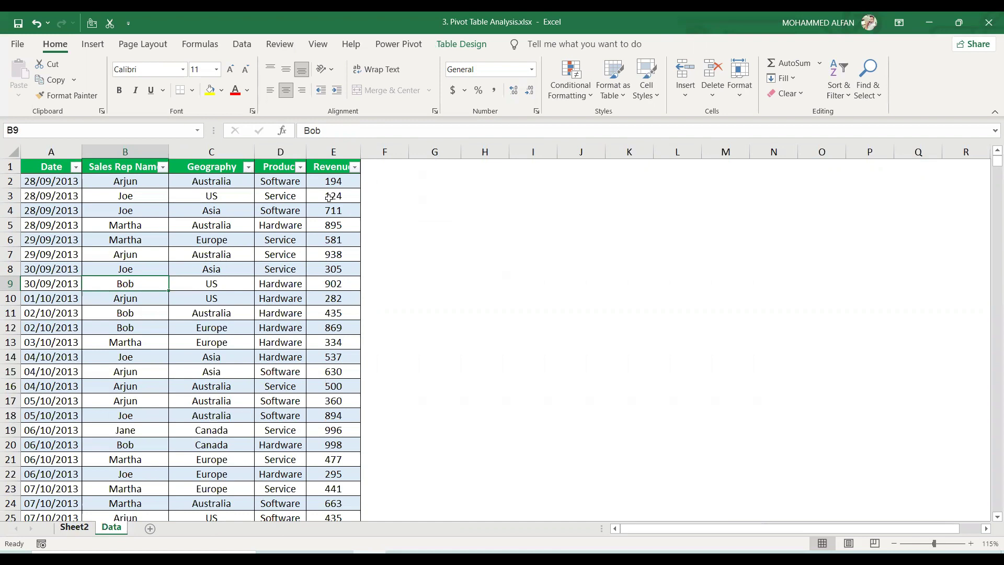
{"action": "left_click", "coordinate": [240, 257]}
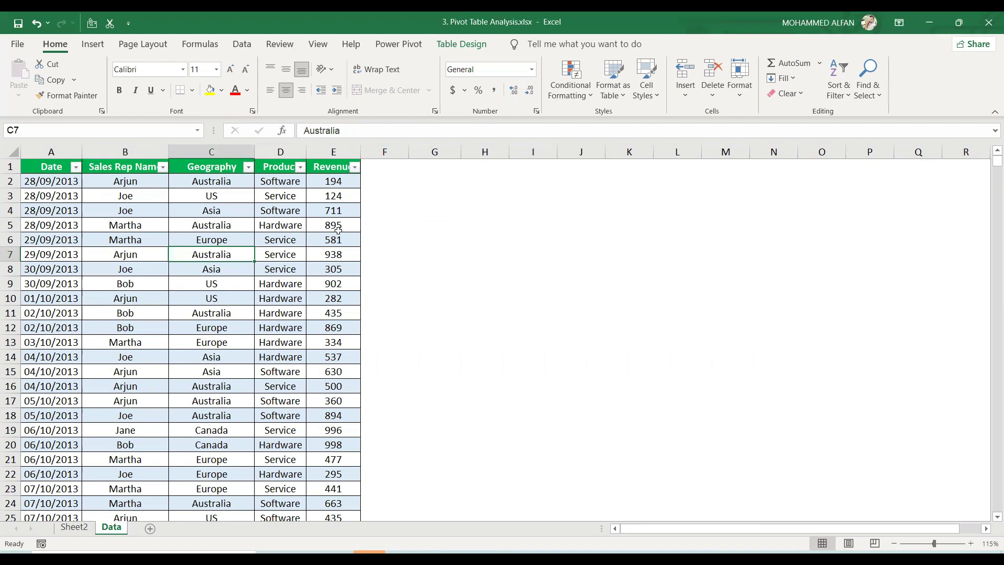
{"action": "left_click", "coordinate": [93, 44]}
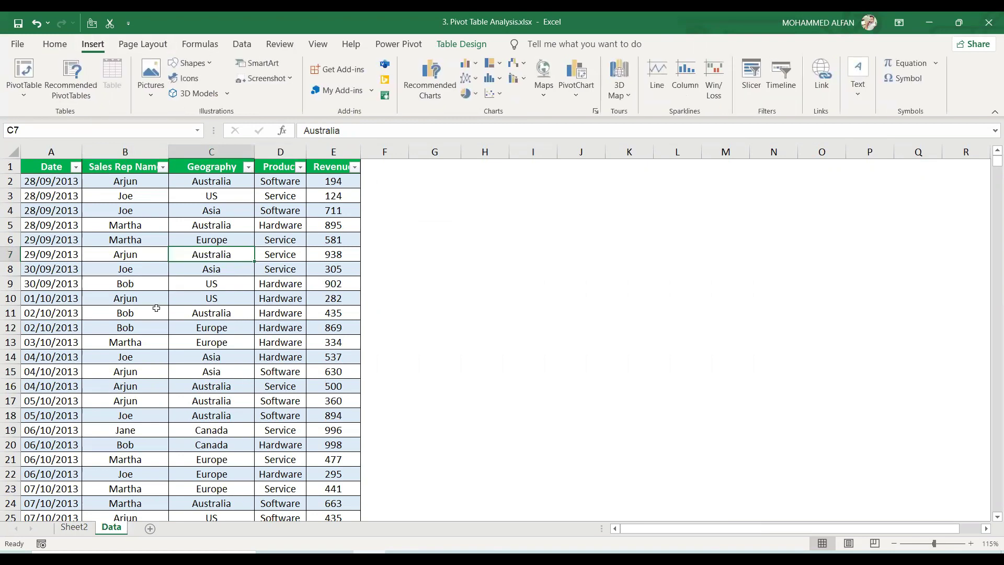
{"action": "left_click", "coordinate": [149, 312]}
{"action": "left_click", "coordinate": [49, 165]}
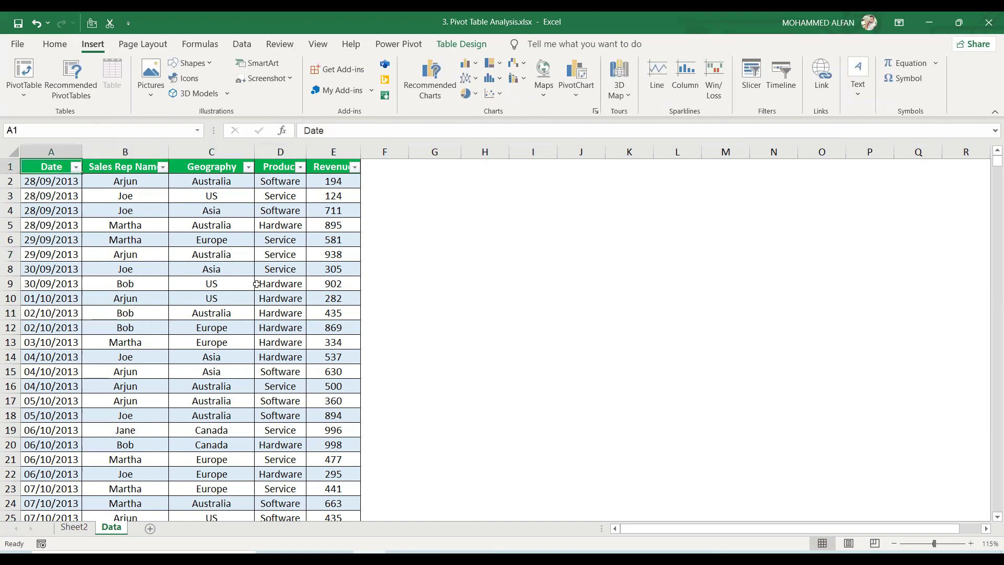
{"action": "left_click", "coordinate": [259, 284]}
{"action": "left_click", "coordinate": [151, 257]}
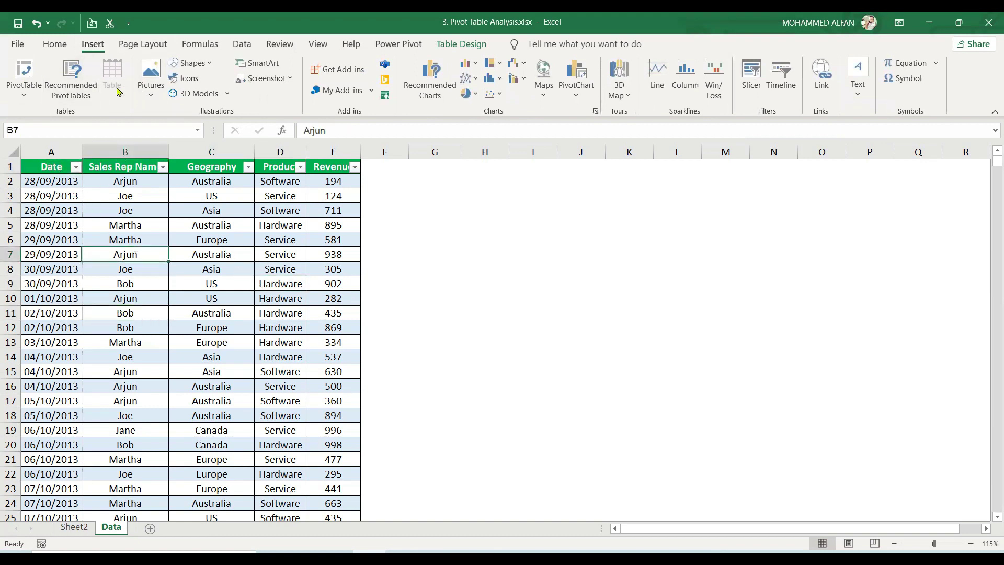
{"action": "left_click", "coordinate": [468, 44]}
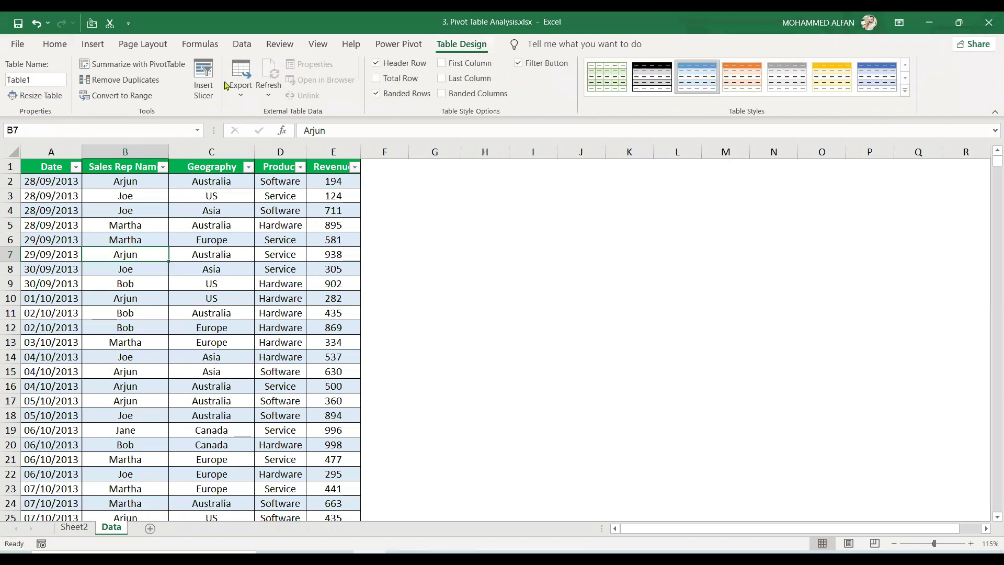
{"action": "left_click", "coordinate": [119, 98]}
{"action": "left_click", "coordinate": [477, 320]}
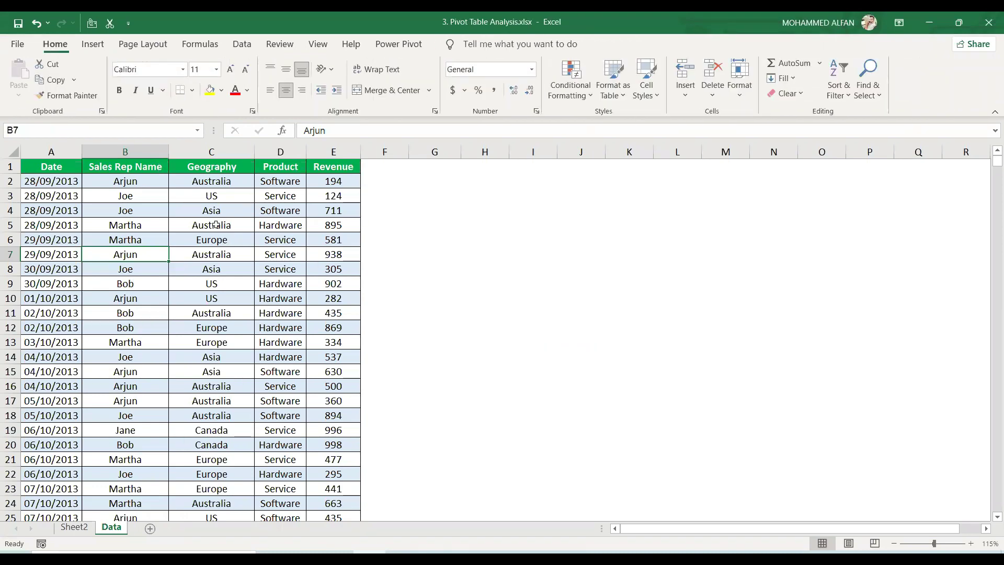
Try creating a table from A1:E1000 on the Data sheet with the headers option turned off, and undo it.
{"action": "left_click", "coordinate": [212, 225]}
{"action": "left_click", "coordinate": [92, 44]}
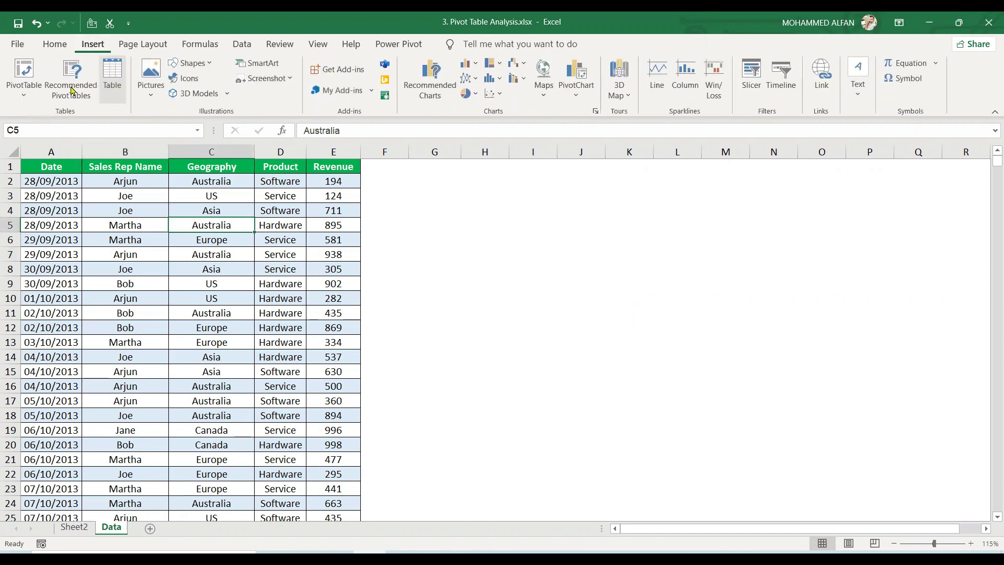
{"action": "left_click", "coordinate": [116, 84]}
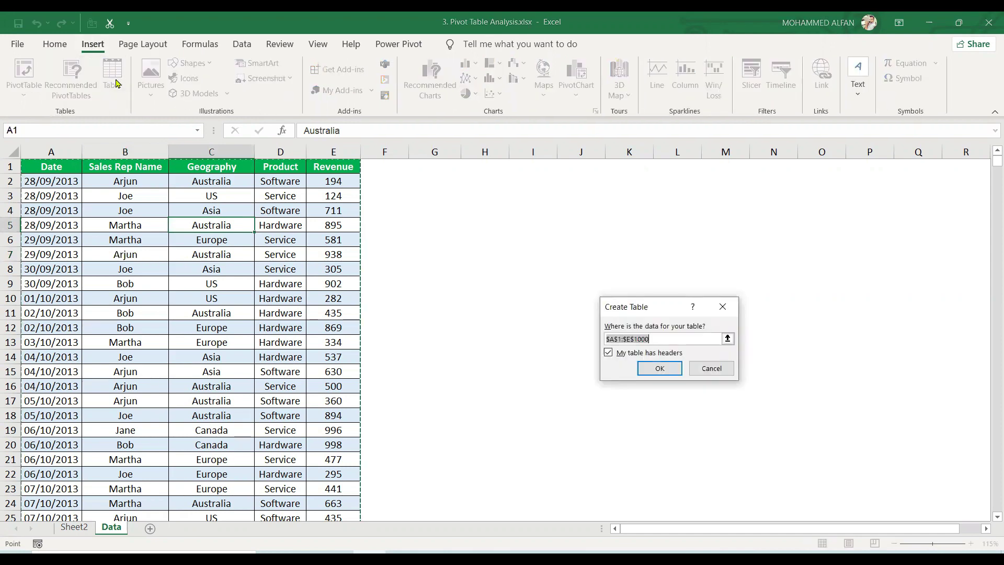
{"action": "left_click", "coordinate": [608, 353]}
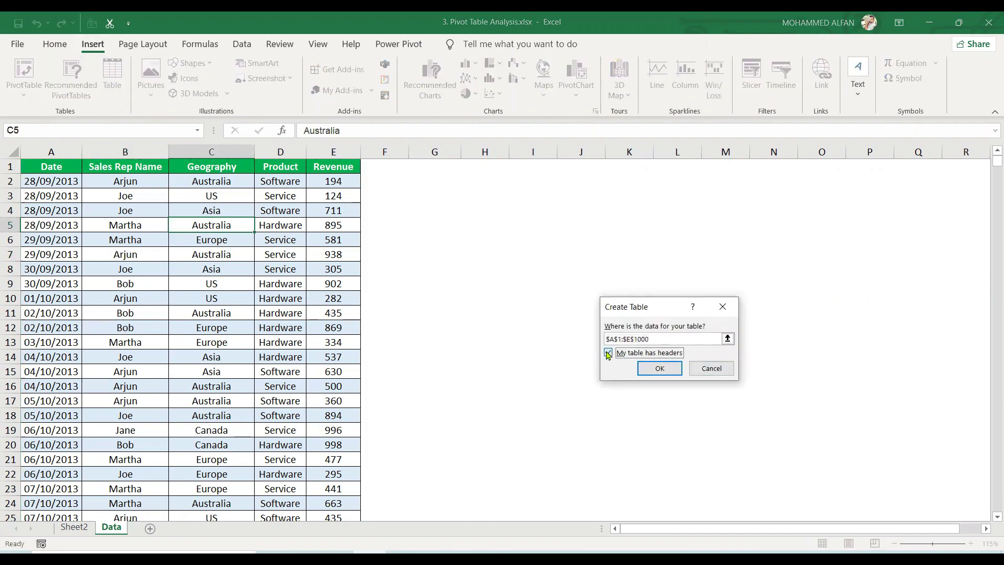
{"action": "left_click", "coordinate": [654, 368]}
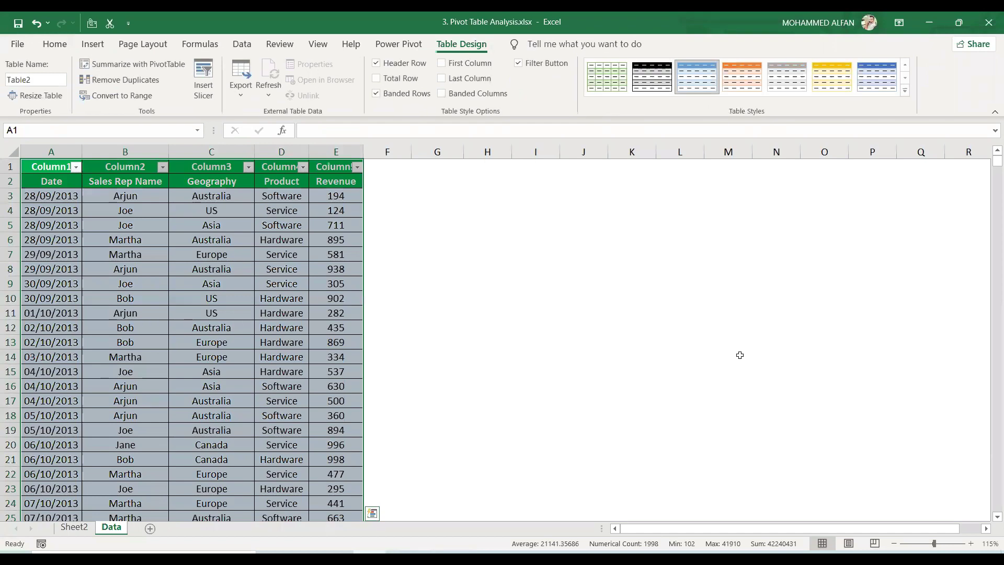
{"action": "key", "text": "ctrl+z"}
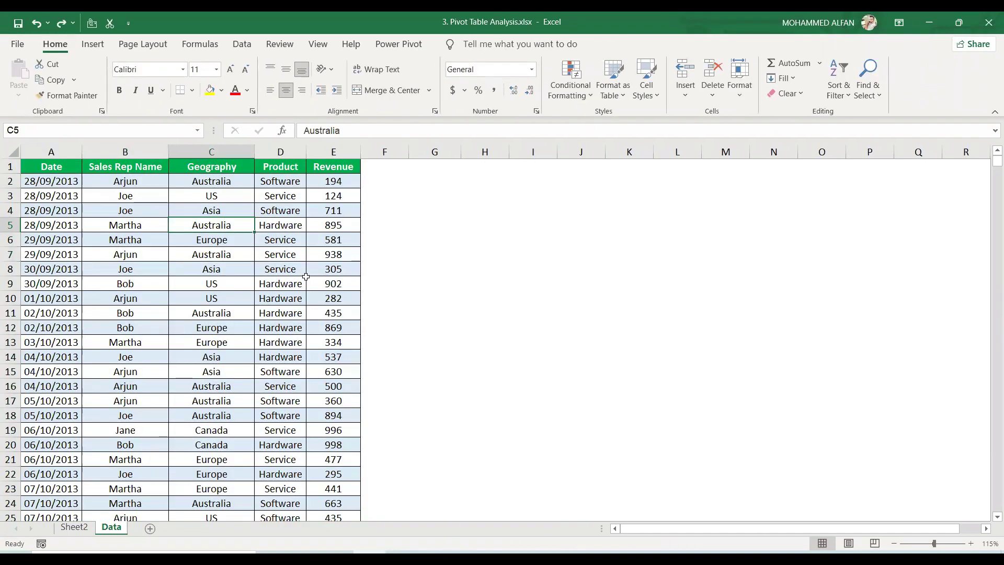
Switch from the Data sheet to Sheet2 and select the Hardware cell in the Product PivotTable.
{"action": "left_click", "coordinate": [212, 269]}
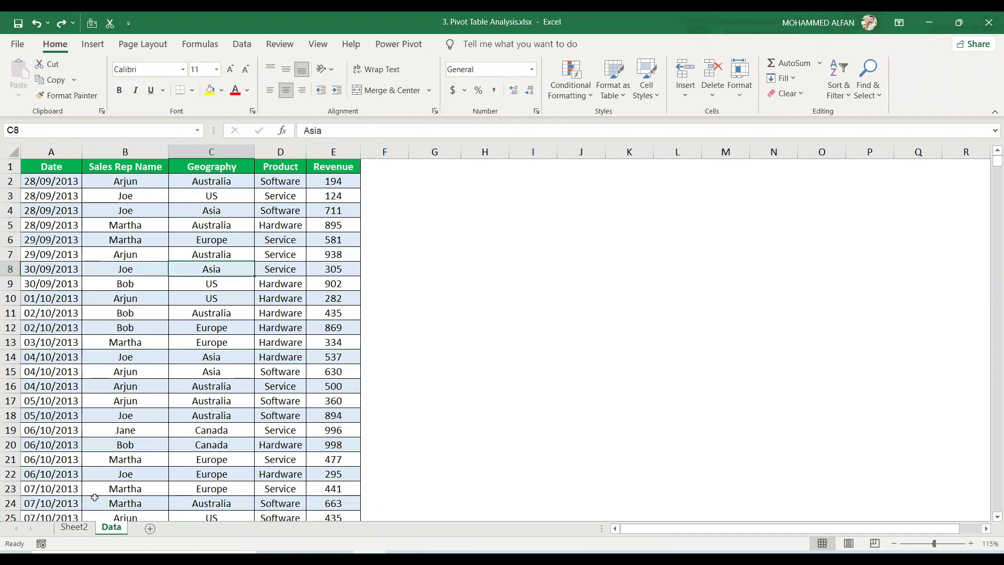
{"action": "left_click", "coordinate": [83, 531]}
{"action": "right_click", "coordinate": [83, 531]}
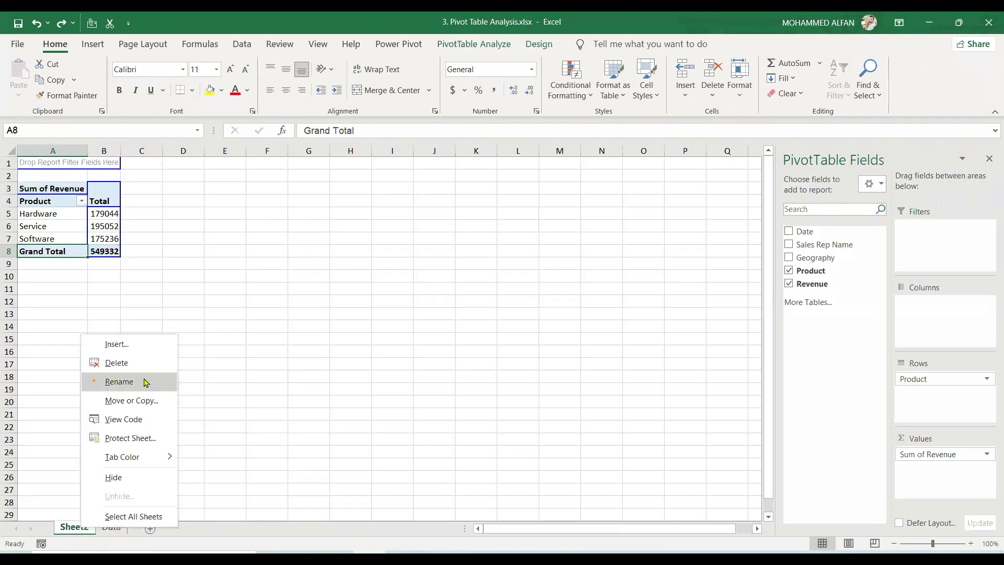
{"action": "key", "text": "Escape"}
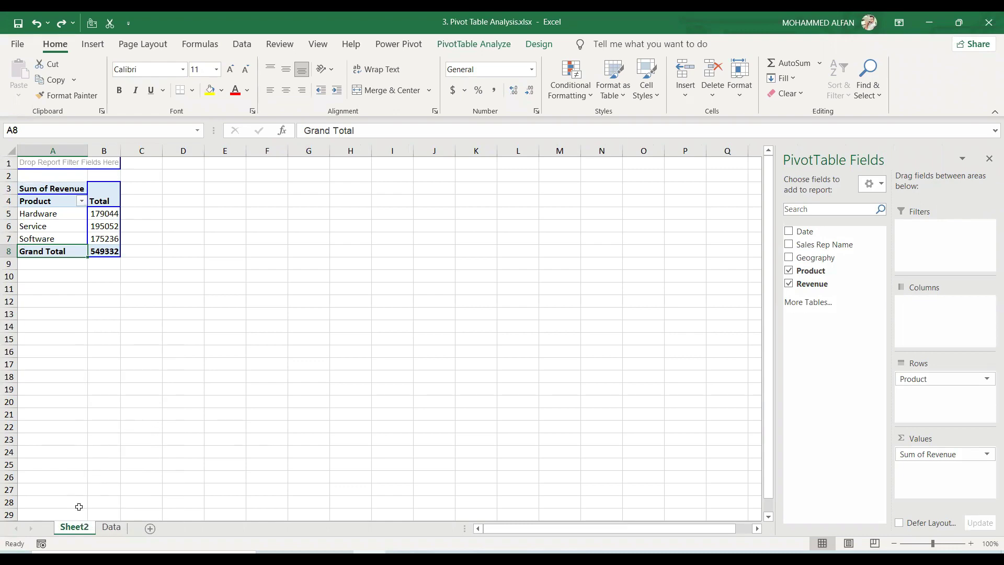
{"action": "left_click", "coordinate": [111, 527]}
{"action": "left_click", "coordinate": [74, 527]}
{"action": "left_click", "coordinate": [44, 214]}
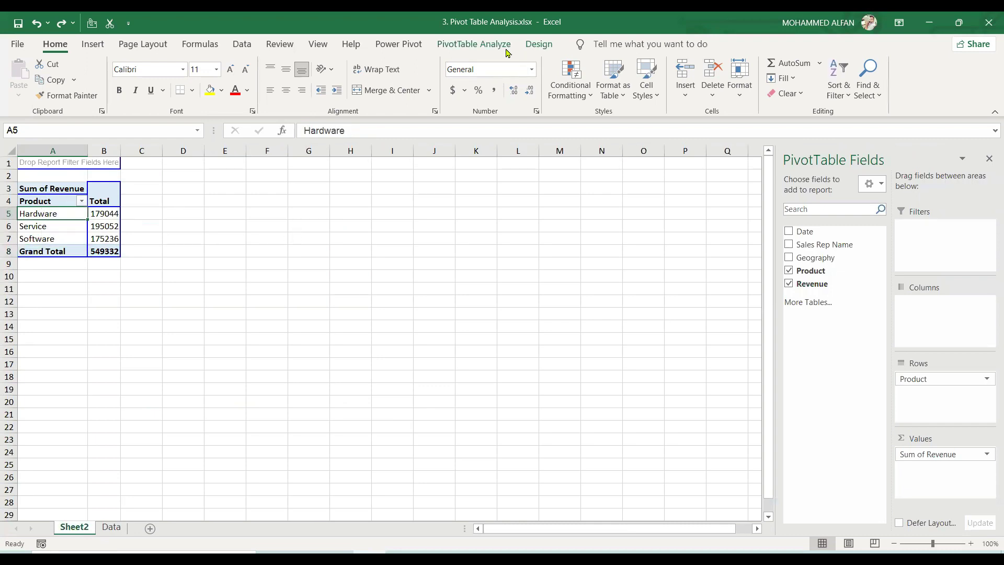
Select the entire Product PivotTable and copy it to cell E3 on the same sheet.
{"action": "left_click", "coordinate": [490, 46]}
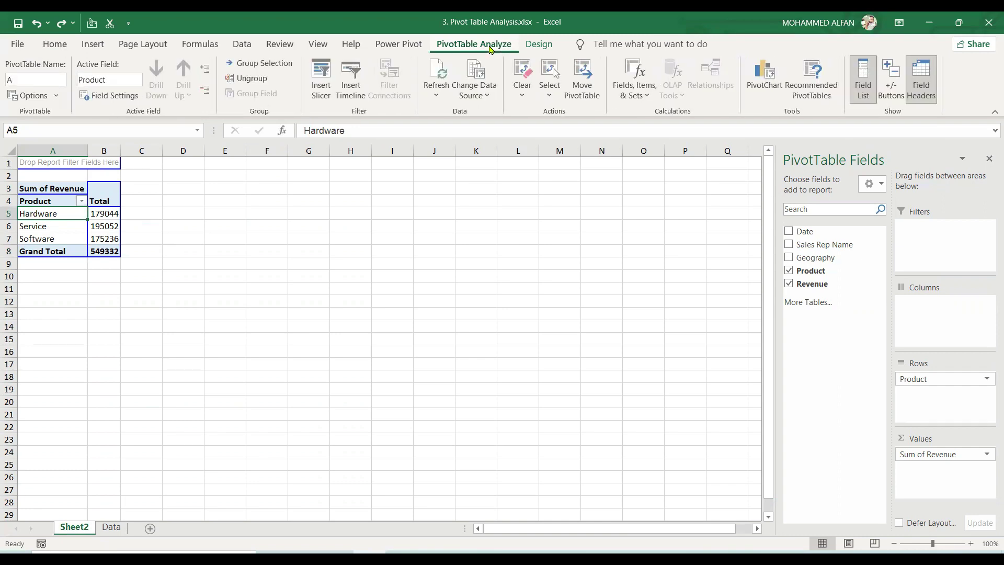
{"action": "left_click", "coordinate": [552, 99]}
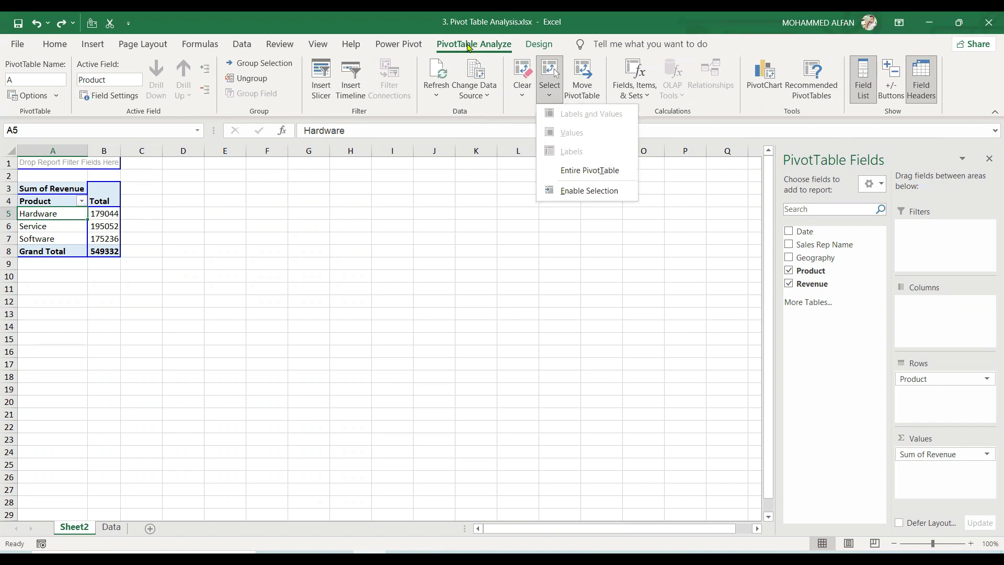
{"action": "left_click", "coordinate": [504, 115]}
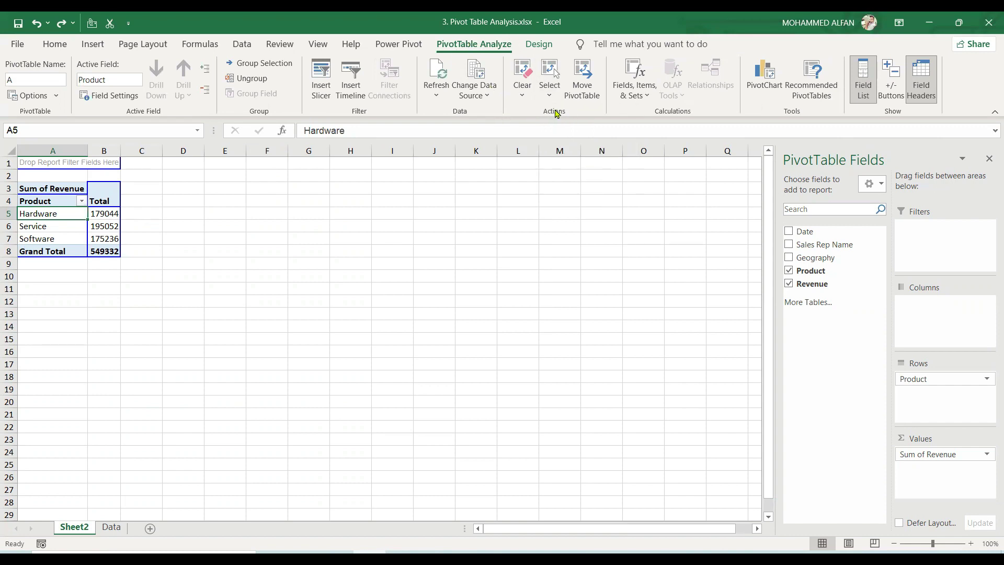
{"action": "left_click", "coordinate": [550, 99]}
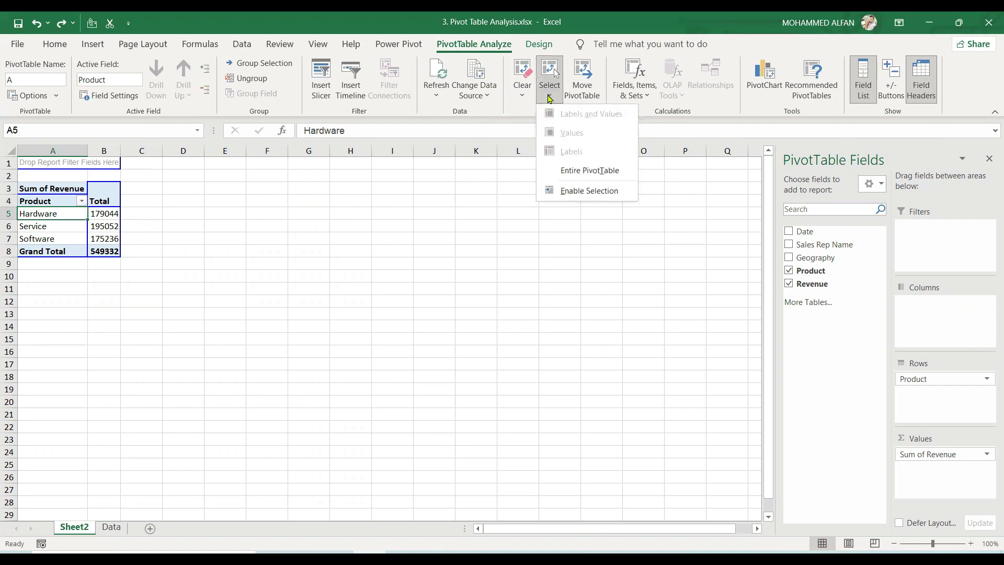
{"action": "left_click", "coordinate": [581, 170]}
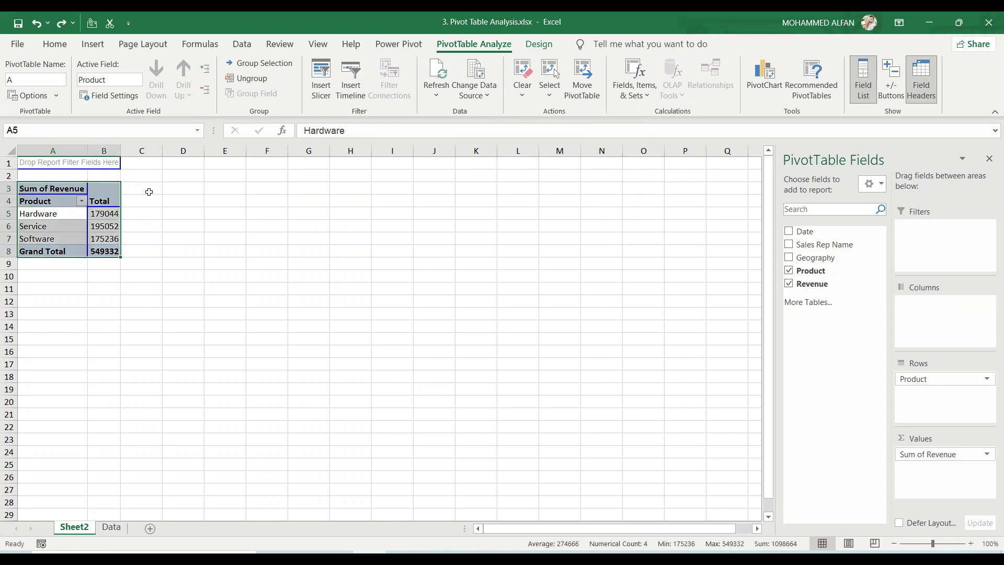
{"action": "key", "text": "ctrl+c"}
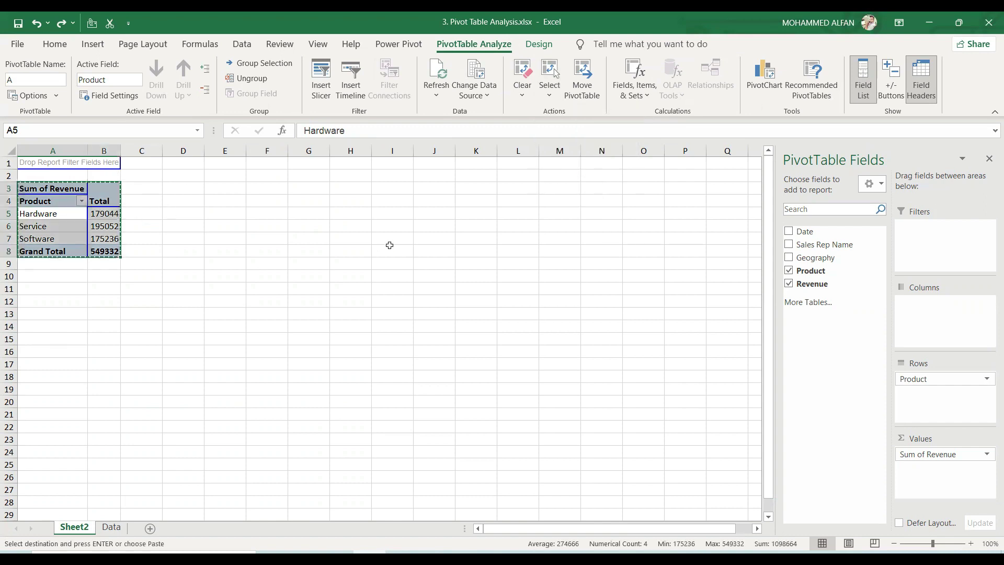
{"action": "left_click", "coordinate": [218, 186]}
{"action": "key", "text": "ctrl+v"}
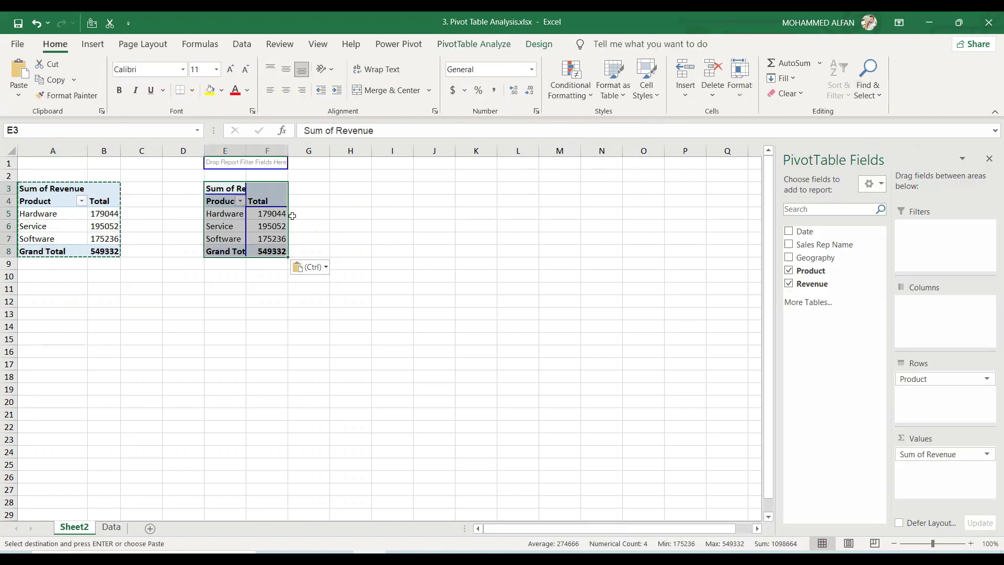
{"action": "key", "text": "Escape"}
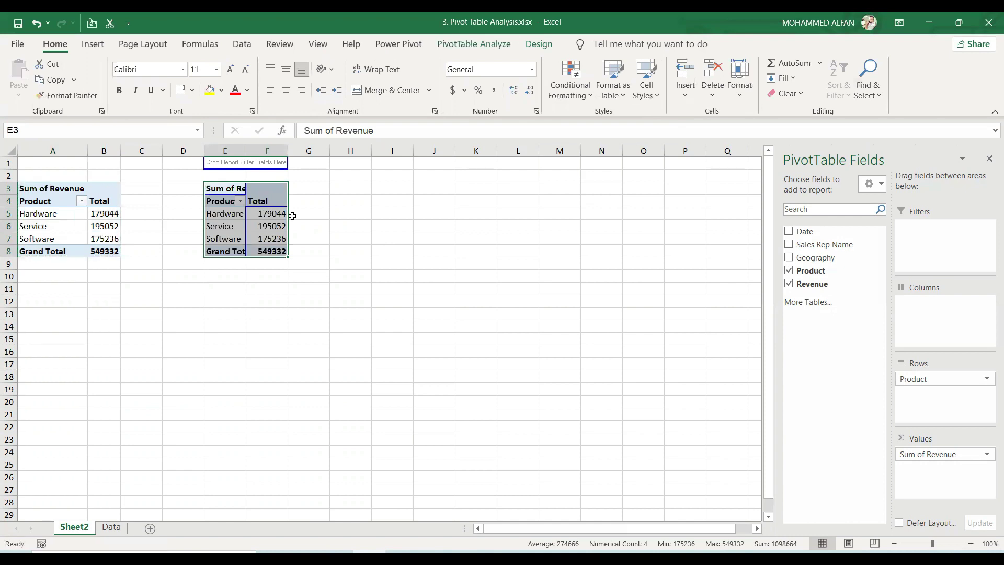
Rebuild the copied PivotTable at E3 with Geography as rows and Sum of Revenue as values instead of the Product layout.
{"action": "left_click", "coordinate": [81, 226]}
{"action": "left_click", "coordinate": [226, 228]}
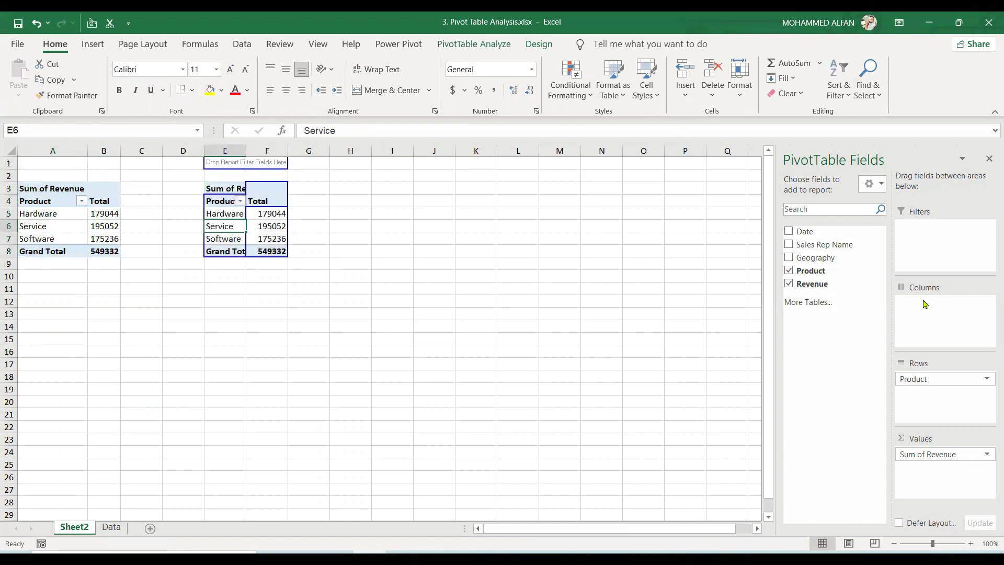
{"action": "left_click", "coordinate": [788, 283]}
{"action": "left_click", "coordinate": [789, 271]}
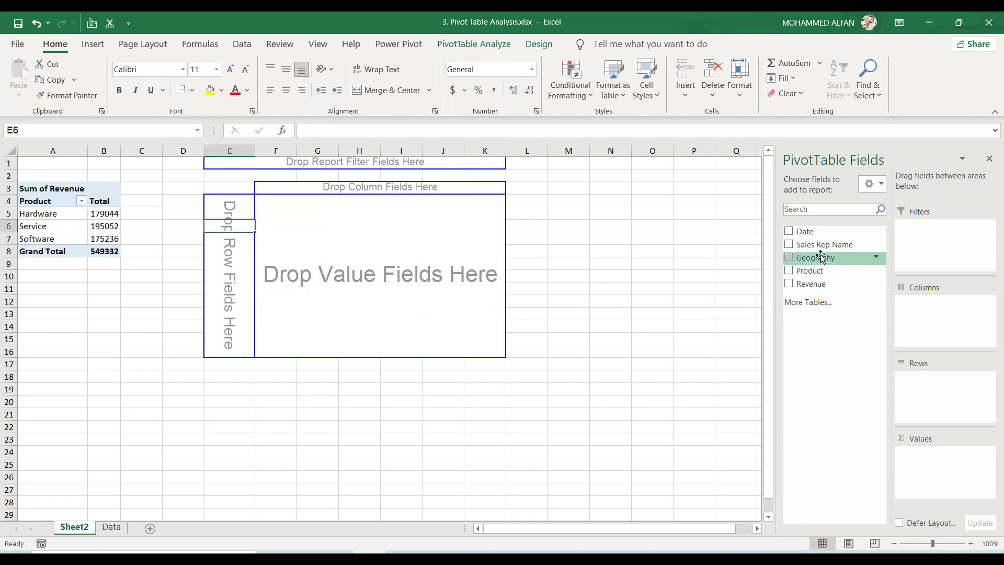
{"action": "left_click_drag", "start_coordinate": [821, 257], "coordinate": [928, 386]}
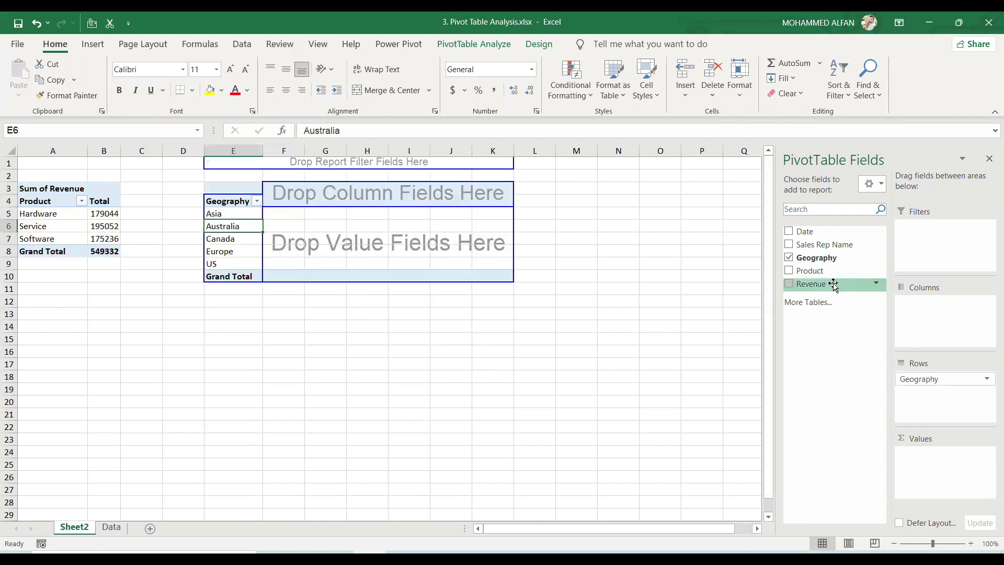
{"action": "left_click_drag", "start_coordinate": [833, 284], "coordinate": [939, 463]}
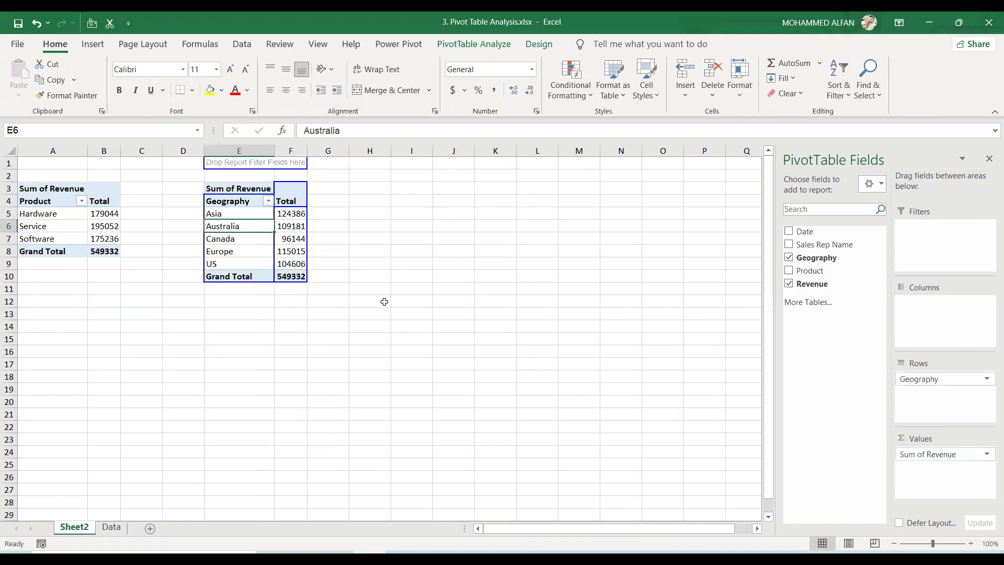
Compare the field layouts of the Product and Geography PivotTables.
{"action": "left_click", "coordinate": [384, 302]}
{"action": "left_click", "coordinate": [79, 236]}
{"action": "left_click", "coordinate": [264, 239]}
{"action": "left_click", "coordinate": [56, 216]}
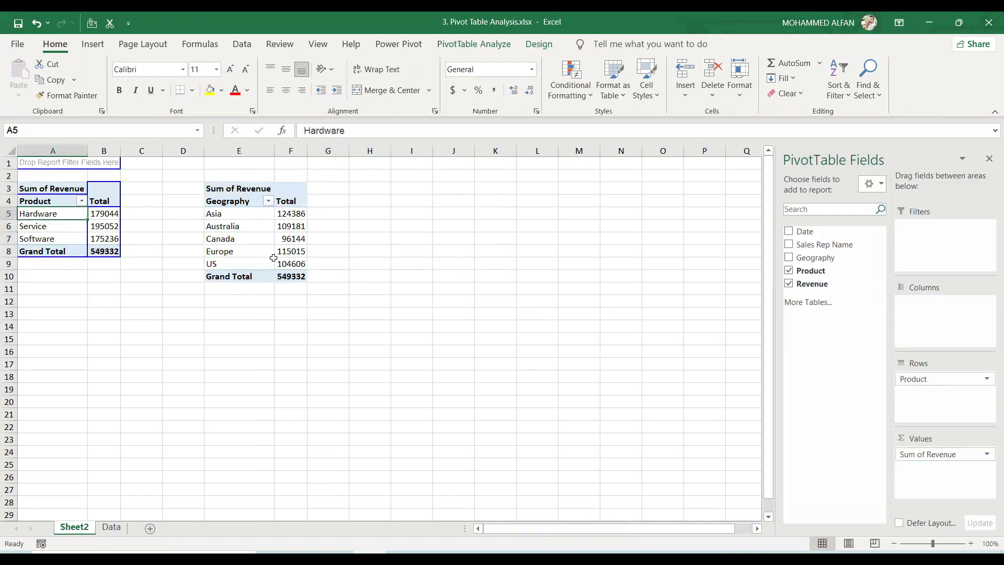
{"action": "left_click", "coordinate": [271, 253]}
{"action": "left_click", "coordinate": [63, 251]}
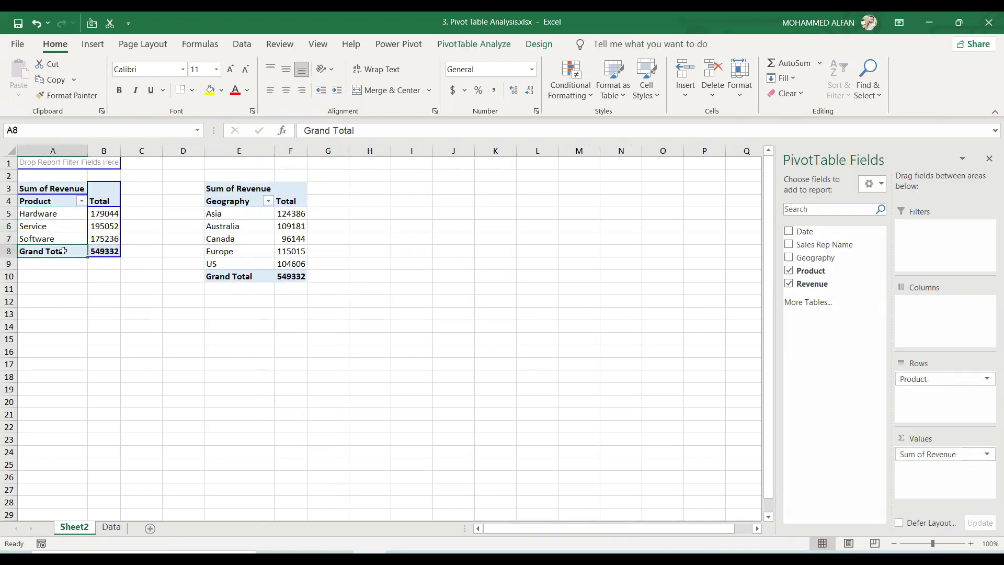
{"action": "left_click", "coordinate": [236, 249]}
{"action": "left_click", "coordinate": [397, 336]}
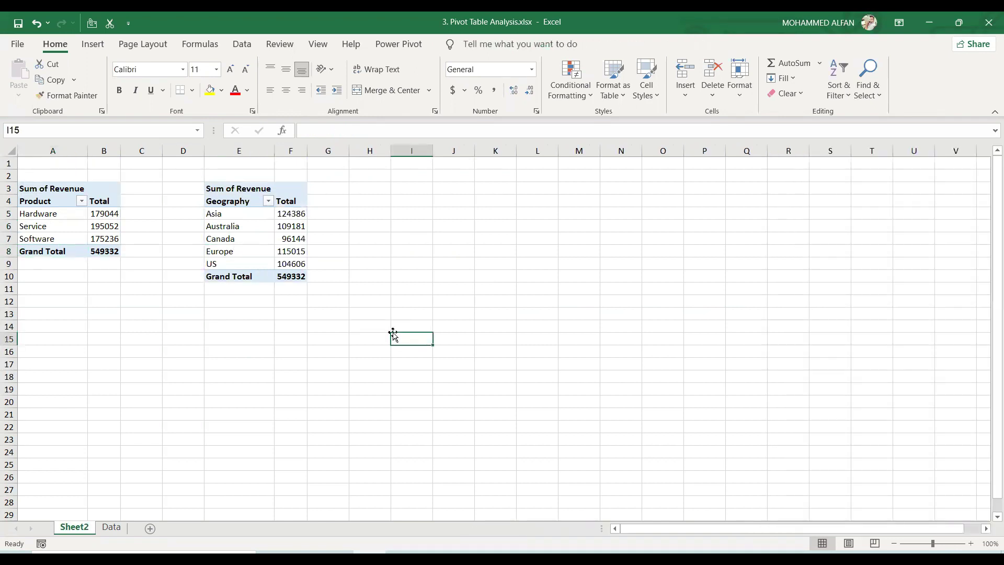
{"action": "left_click", "coordinate": [42, 237]}
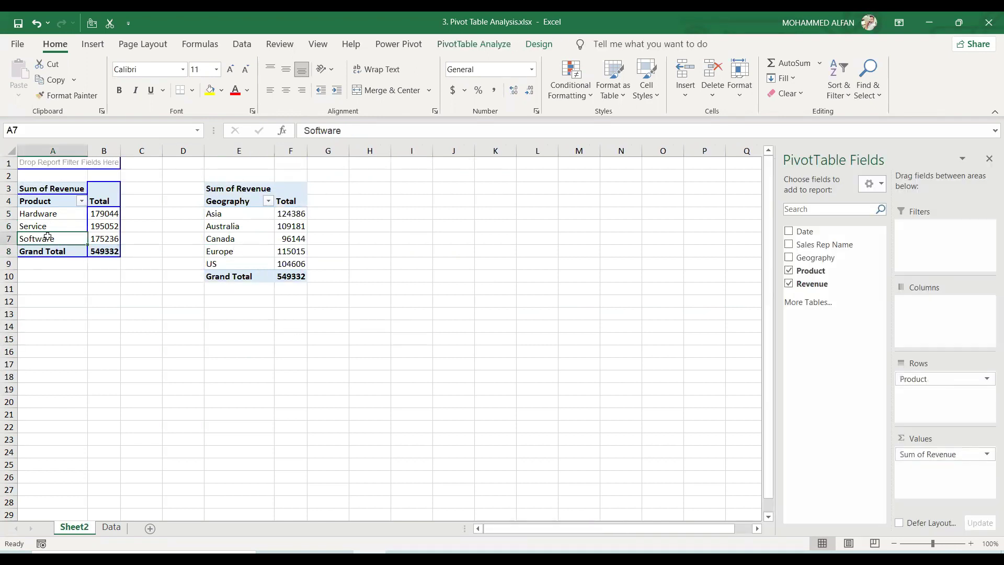
{"action": "left_click", "coordinate": [123, 300]}
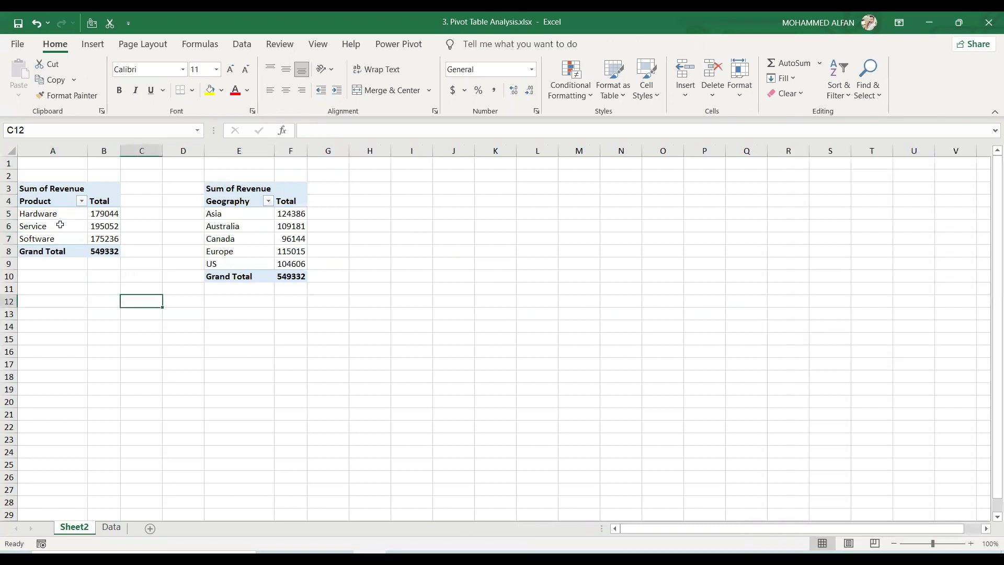
Insert a Pie PivotChart for the Product PivotTable, shrink it to about 9.46 × 5.91 cm and place it below the tables from row 17.
{"action": "left_click", "coordinate": [60, 224]}
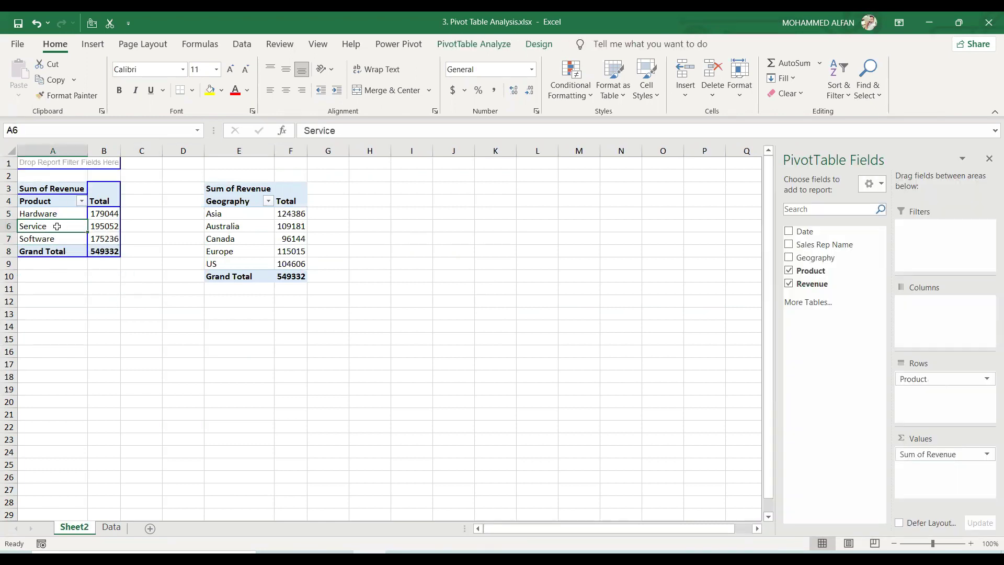
{"action": "left_click", "coordinate": [92, 45]}
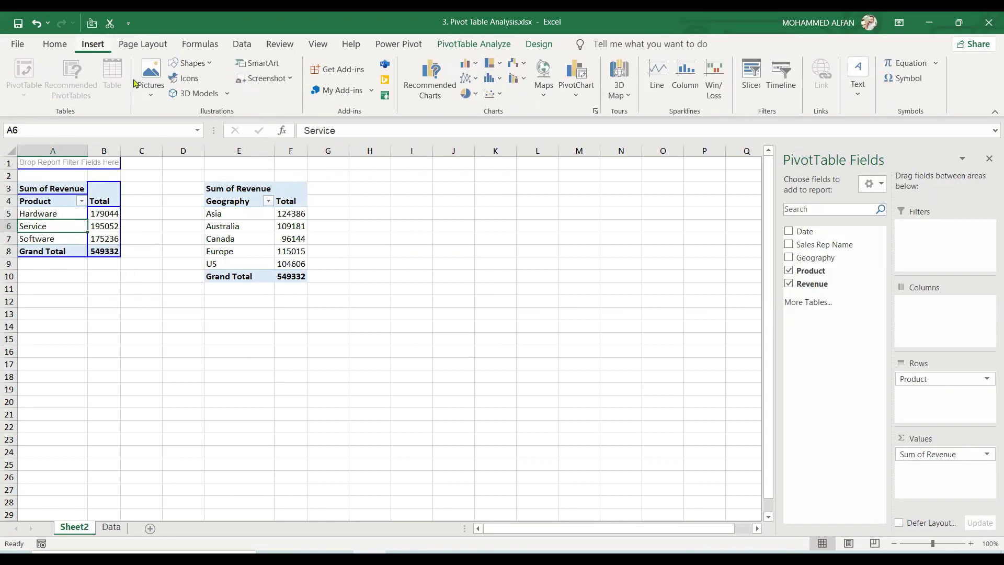
{"action": "left_click", "coordinate": [504, 45]}
{"action": "left_click", "coordinate": [768, 93]}
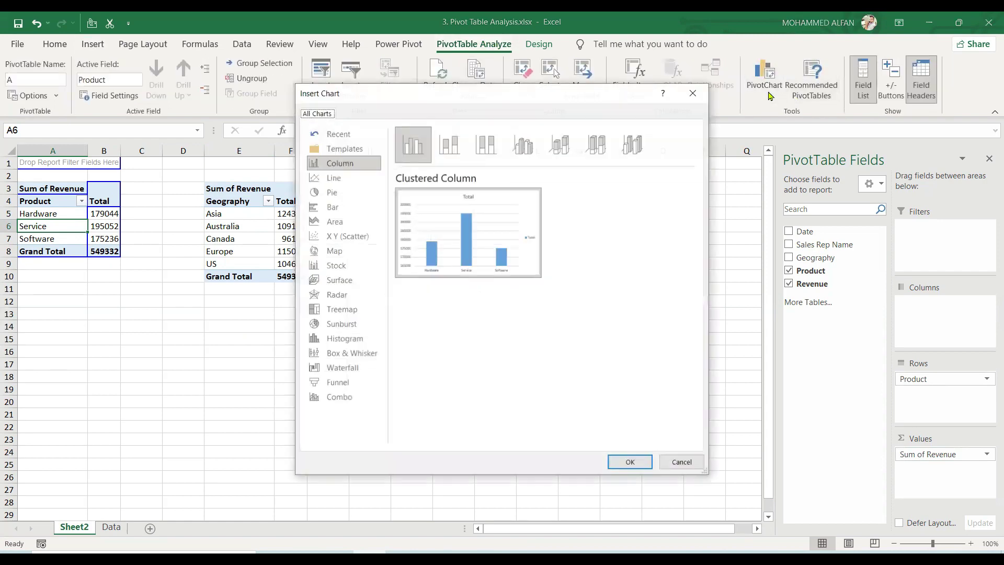
{"action": "left_click", "coordinate": [331, 192]}
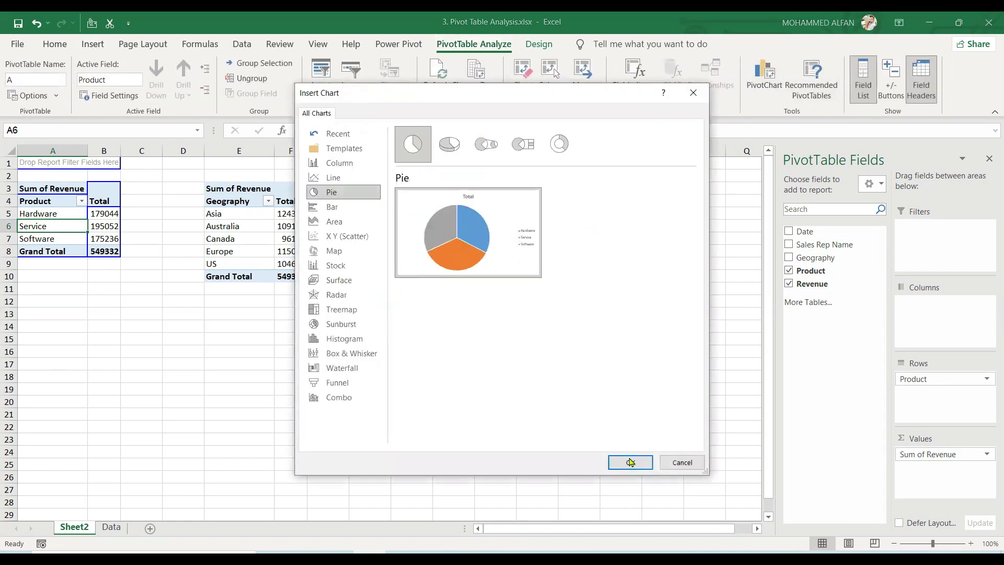
{"action": "left_click", "coordinate": [630, 461]}
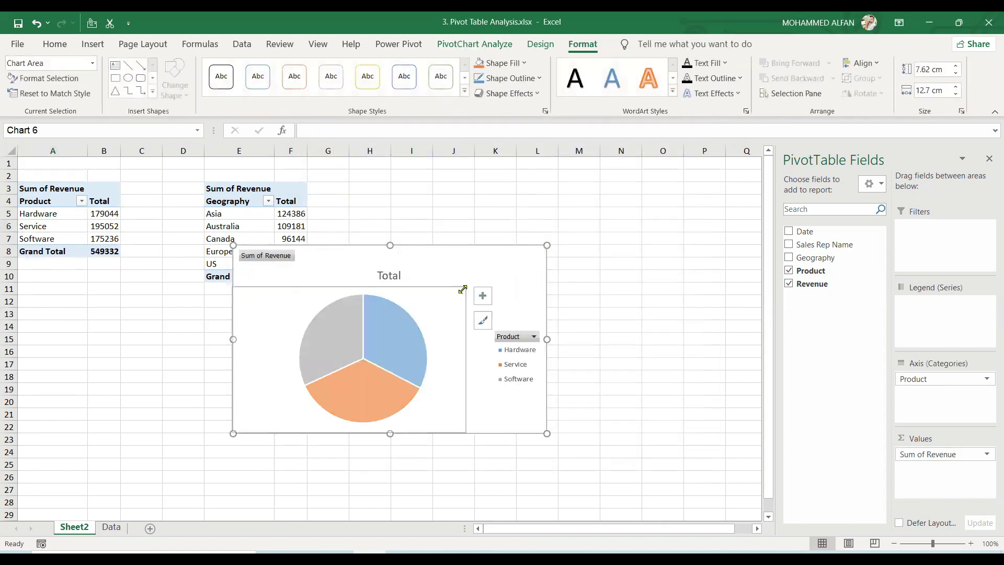
{"action": "left_click_drag", "start_coordinate": [462, 289], "coordinate": [217, 370]}
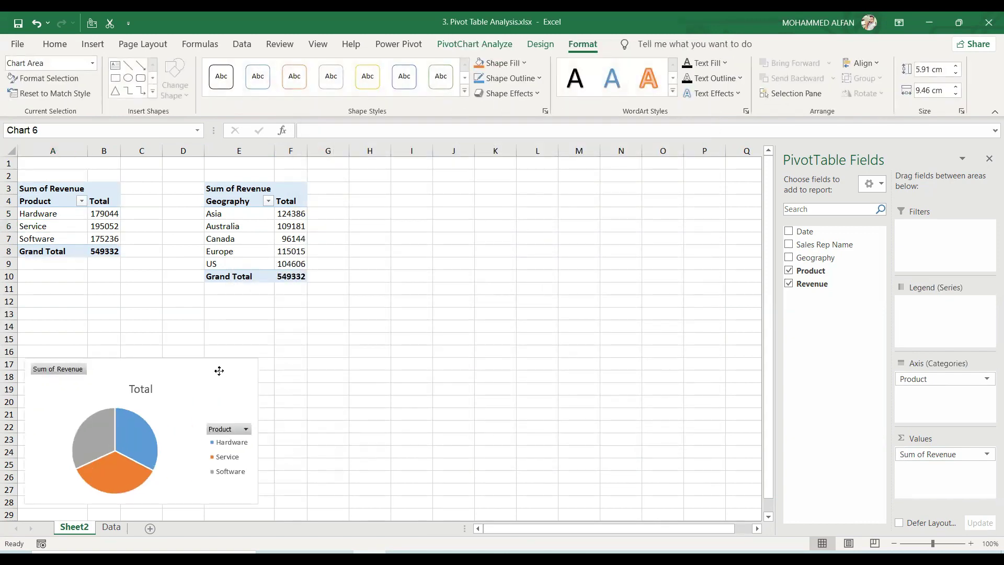
Check the Product PivotTable's name and rename the Geography PivotTable as B.
{"action": "left_click", "coordinate": [249, 221]}
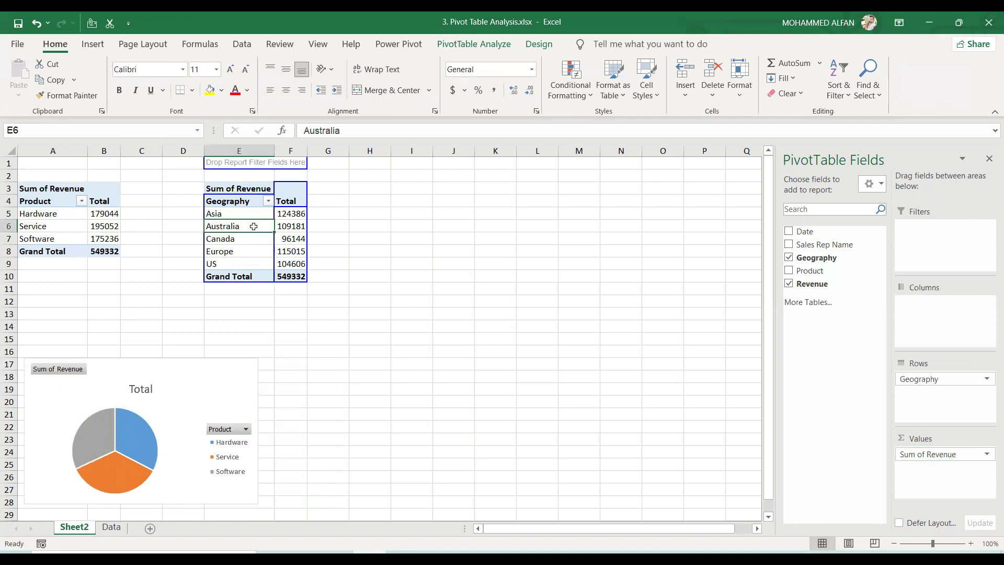
{"action": "left_click", "coordinate": [473, 44]}
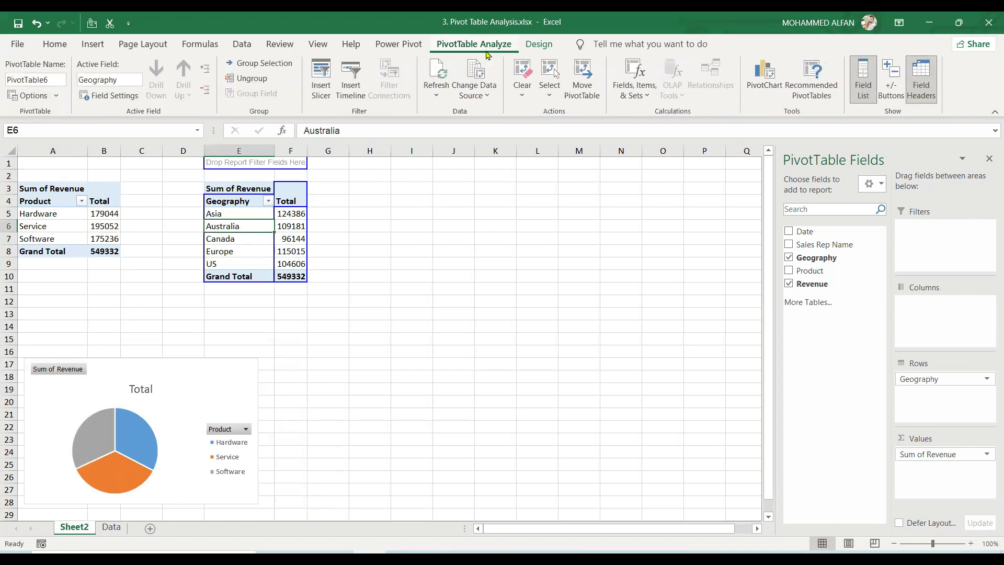
{"action": "left_click", "coordinate": [54, 79]}
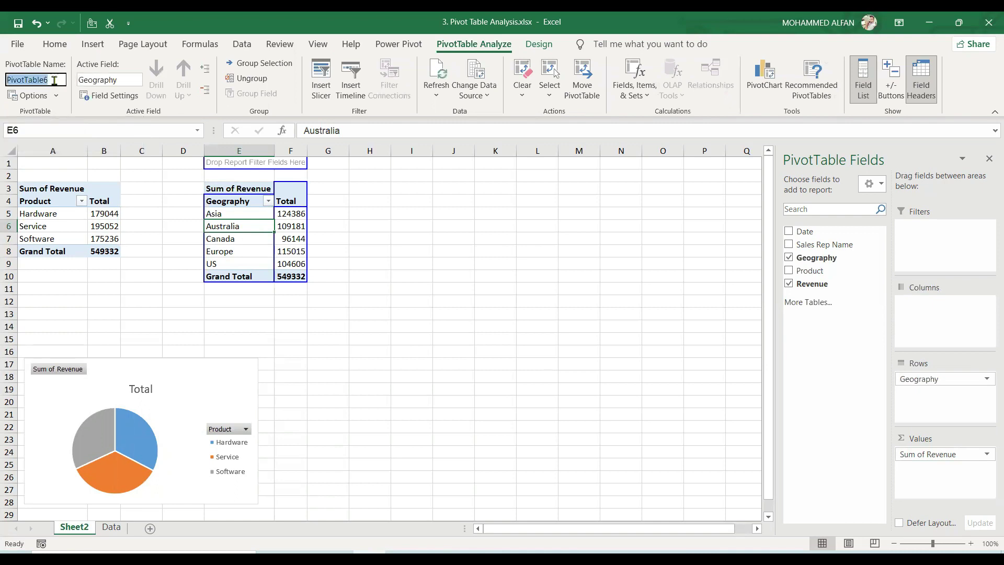
{"action": "left_click", "coordinate": [76, 239]}
{"action": "left_click", "coordinate": [251, 224]}
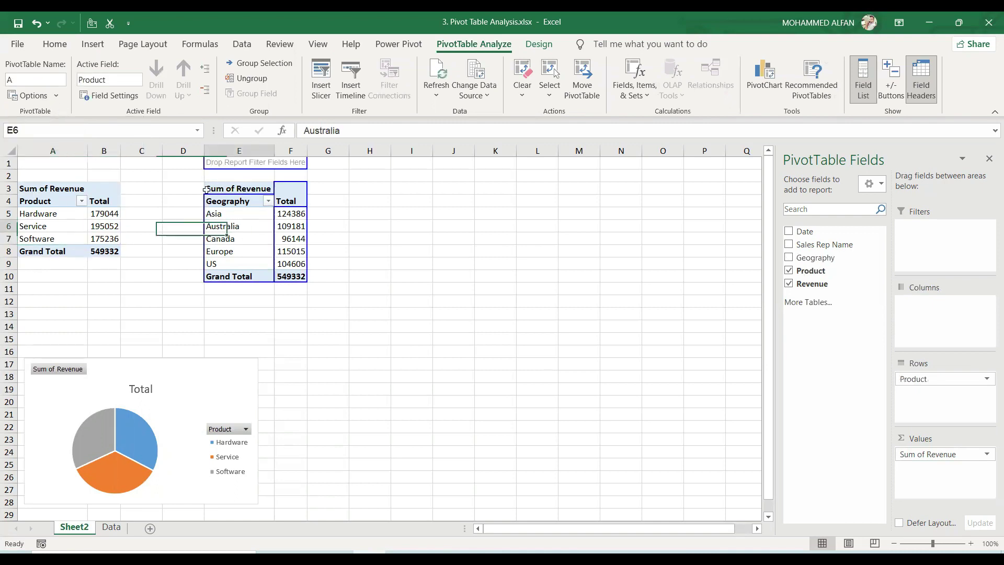
{"action": "left_click", "coordinate": [62, 79]}
{"action": "type", "text": "B"}
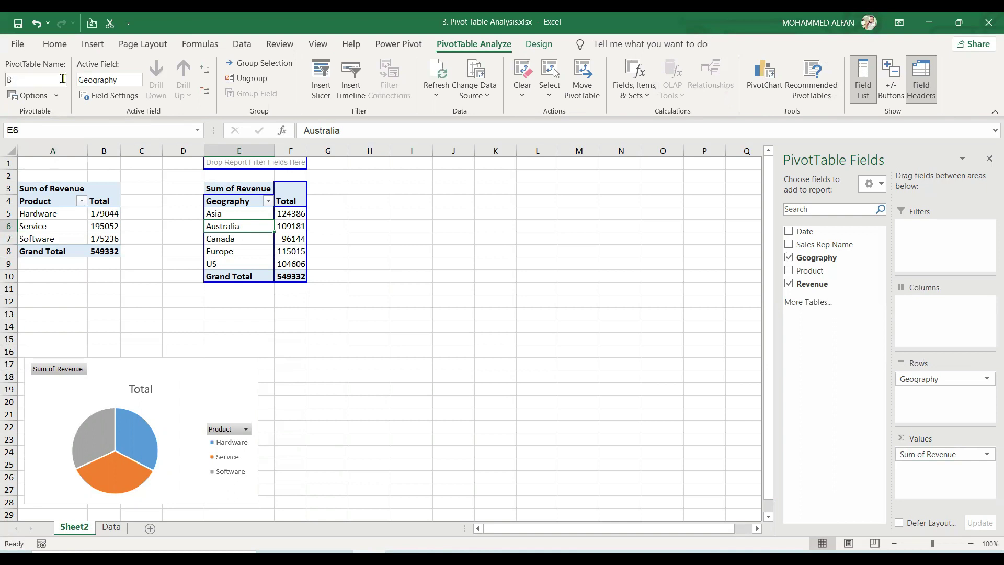
{"action": "left_click", "coordinate": [248, 255]}
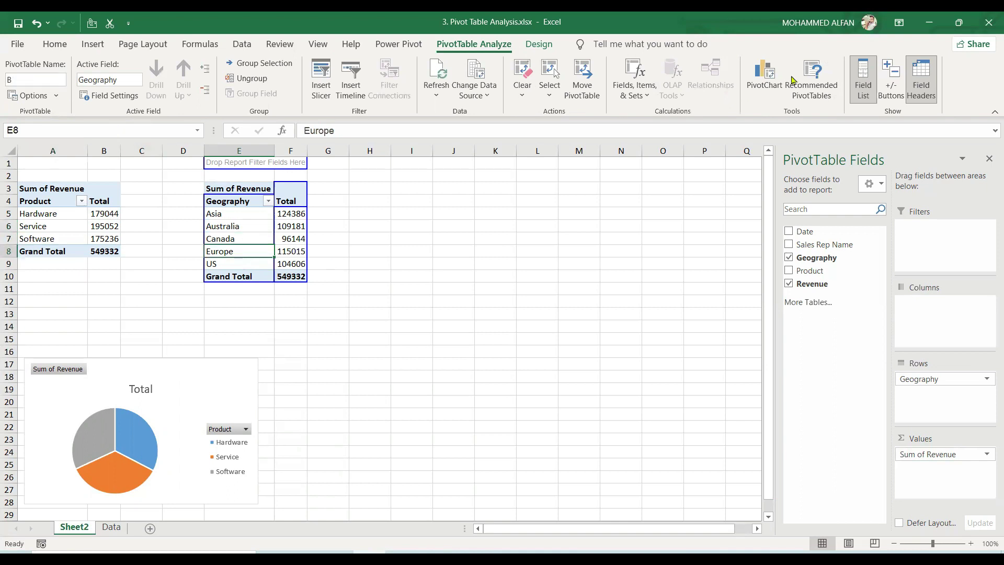
Insert a 100% Stacked Column PivotChart for the Geography PivotTable.
{"action": "left_click", "coordinate": [764, 76]}
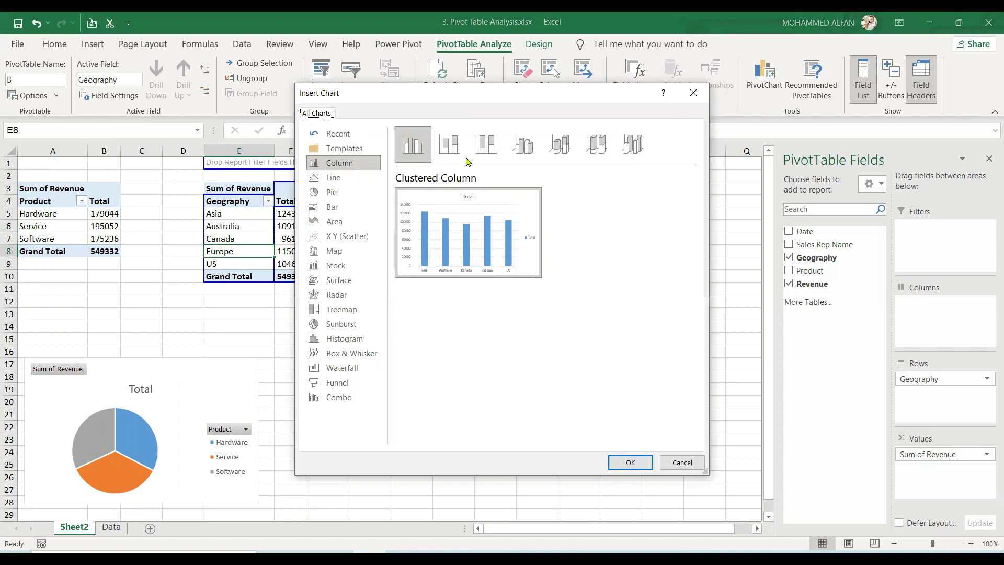
{"action": "left_click", "coordinate": [479, 145]}
{"action": "left_click", "coordinate": [629, 462]}
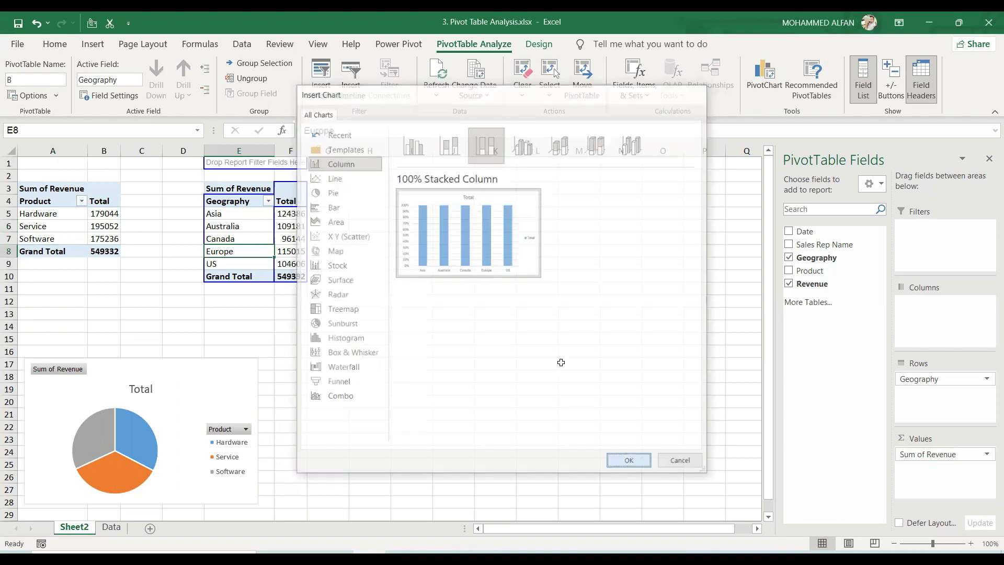
Place the Geography PivotChart beside the Product pie chart, starting at row 17.
{"action": "left_click_drag", "start_coordinate": [555, 242], "coordinate": [523, 354]}
{"action": "left_click", "coordinate": [621, 364]}
{"action": "left_click", "coordinate": [448, 374]}
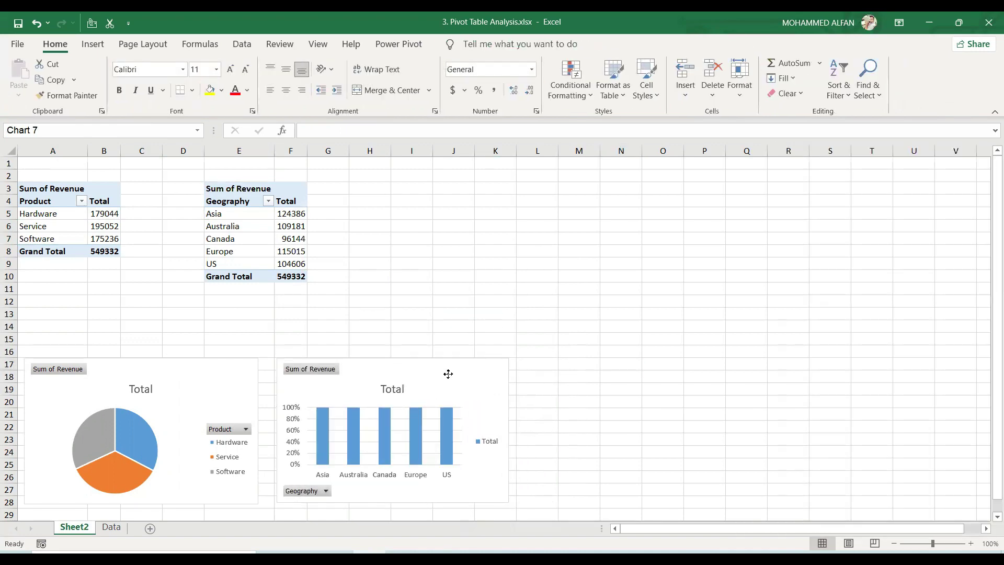
{"action": "left_click_drag", "start_coordinate": [448, 373], "coordinate": [441, 372]}
{"action": "left_click", "coordinate": [612, 361]}
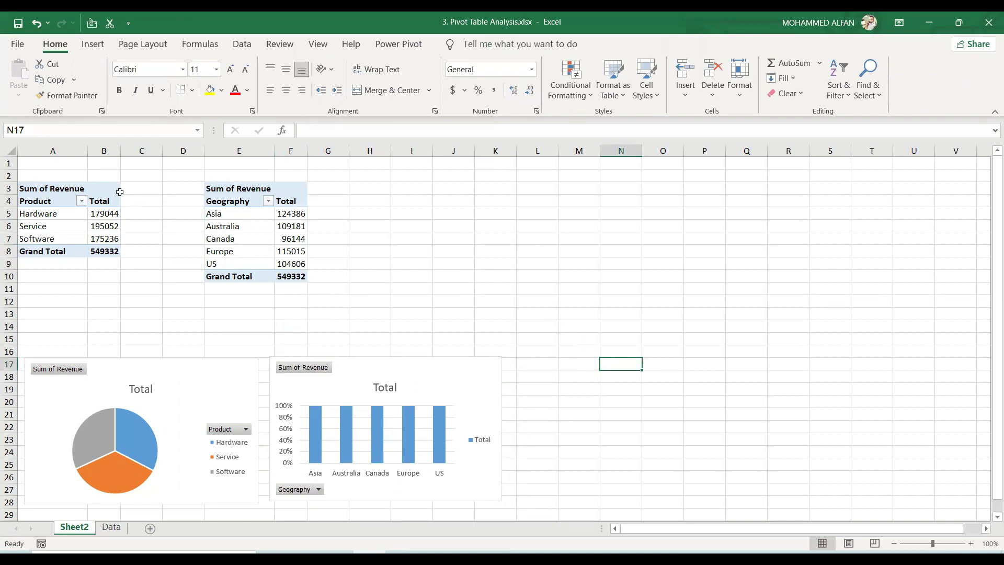
Insert a Product slicer from the Product PivotTable, place it over columns O–Q from row 4 and shorten it to about 3.34 cm.
{"action": "left_click", "coordinate": [54, 227]}
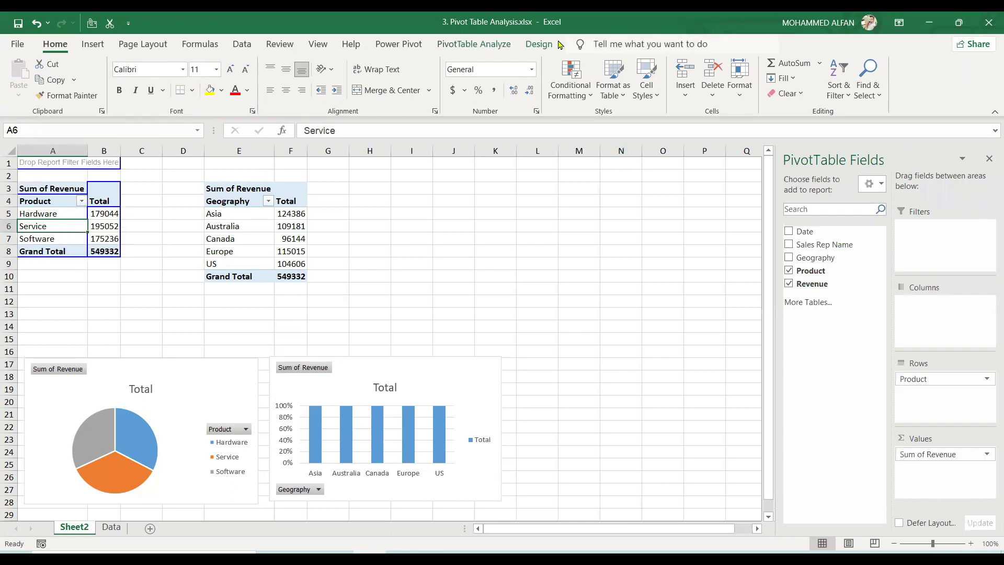
{"action": "left_click", "coordinate": [485, 46]}
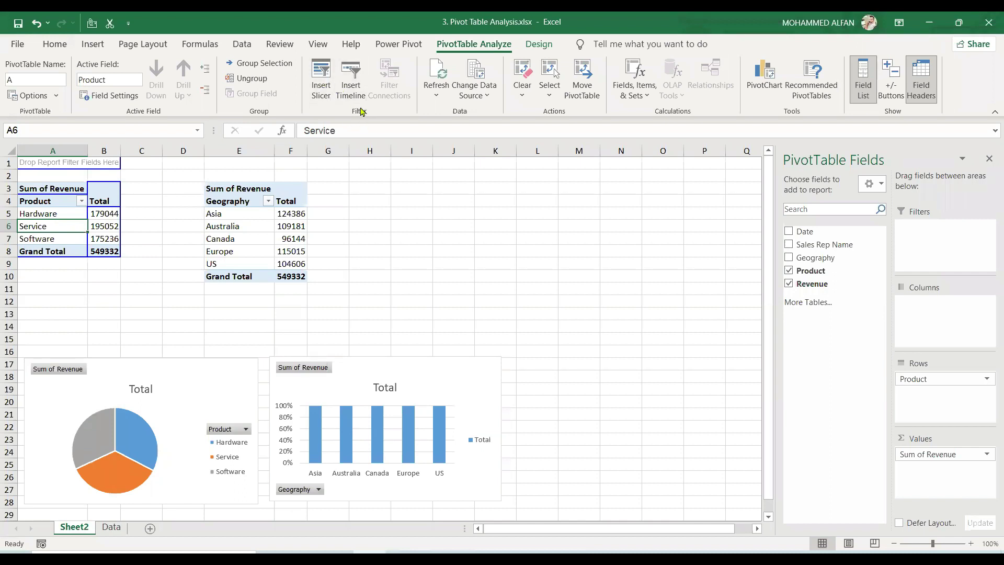
{"action": "left_click", "coordinate": [321, 78]}
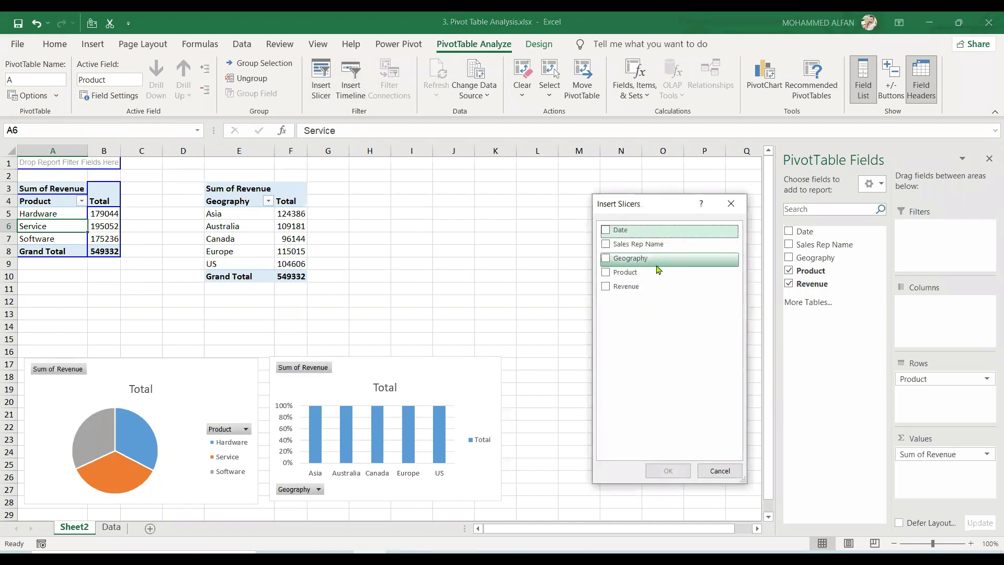
{"action": "left_click", "coordinate": [605, 273]}
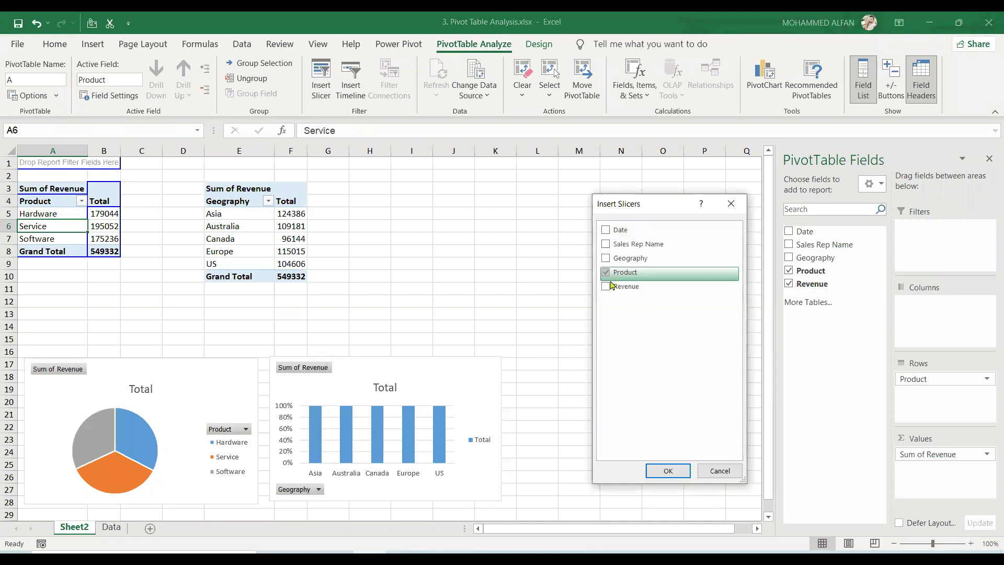
{"action": "left_click", "coordinate": [668, 471]}
{"action": "left_click_drag", "start_coordinate": [372, 271], "coordinate": [699, 213]}
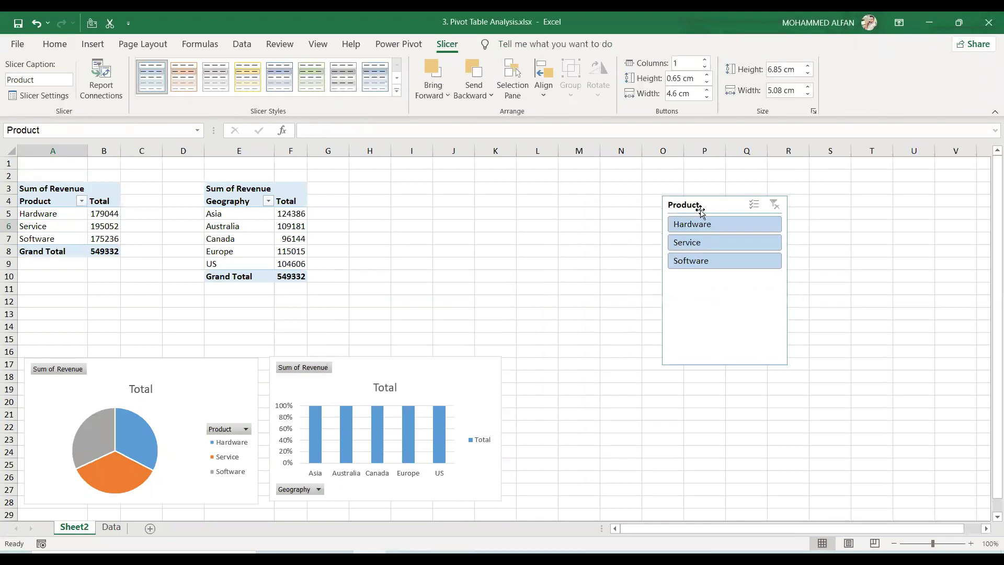
{"action": "left_click_drag", "start_coordinate": [726, 365], "coordinate": [727, 279]}
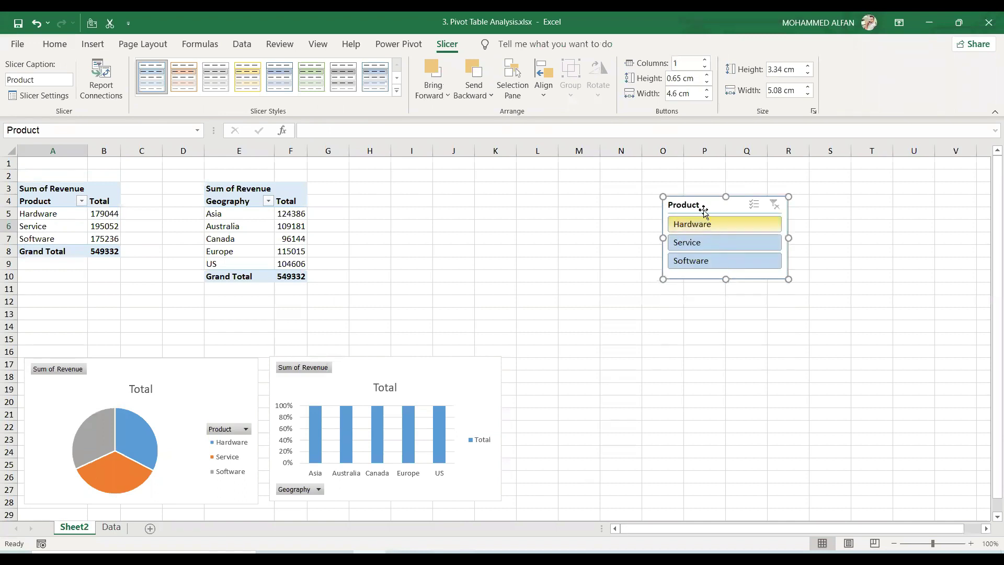
Connect the Product slicer to PivotTable B as well as A through its report connections.
{"action": "right_click", "coordinate": [701, 204]}
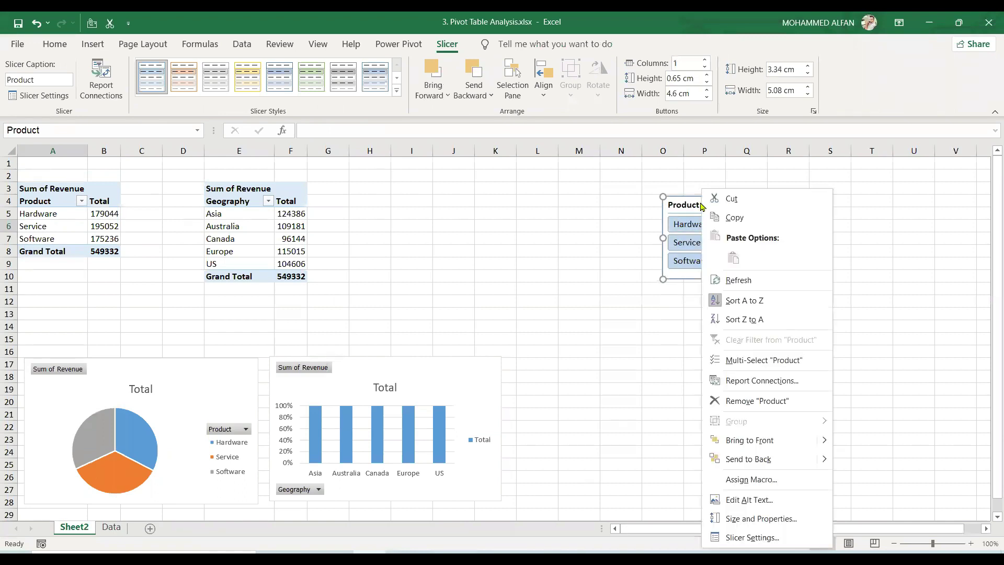
{"action": "left_click", "coordinate": [760, 381]}
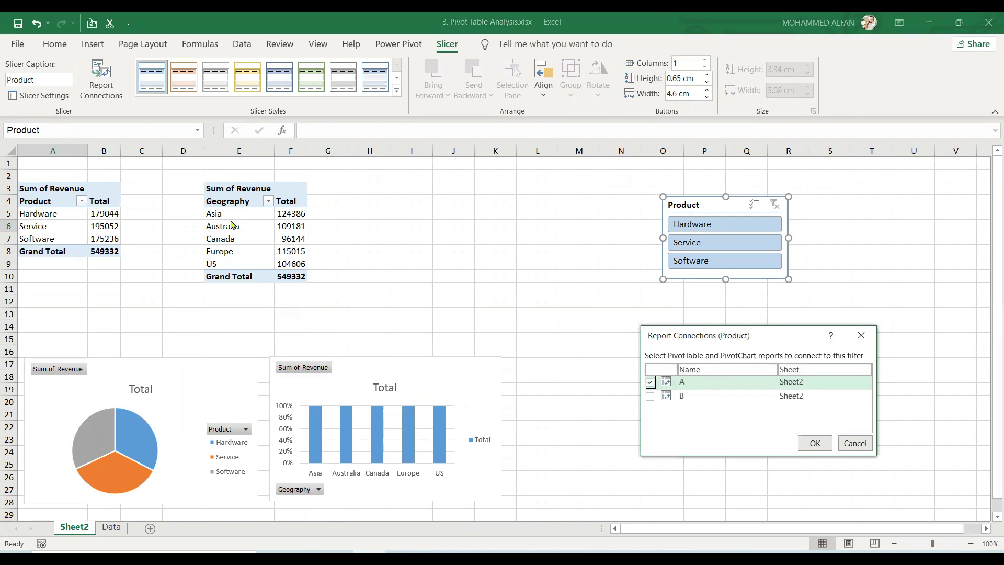
{"action": "left_click", "coordinate": [650, 396]}
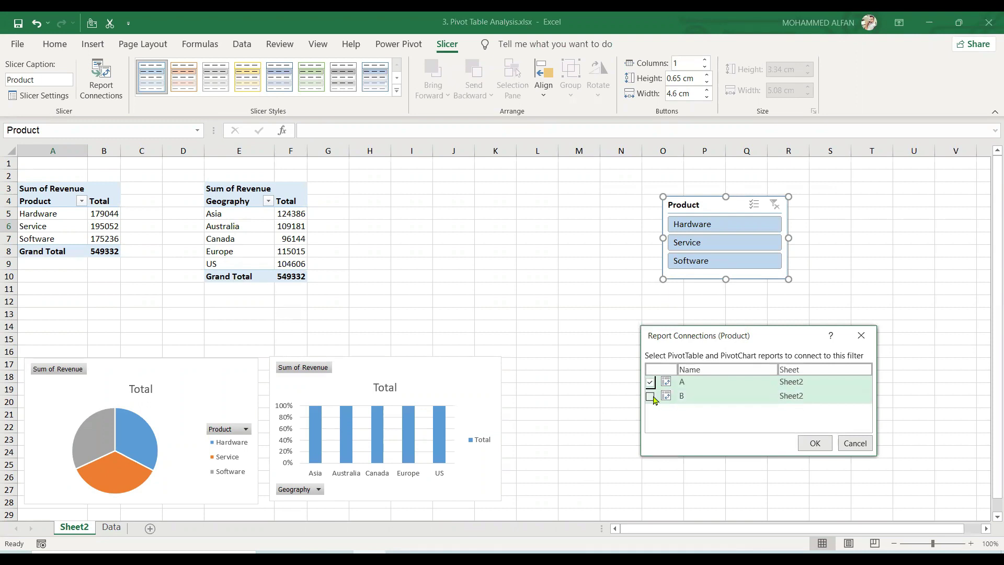
{"action": "left_click", "coordinate": [815, 443]}
{"action": "left_click", "coordinate": [747, 387]}
Filter both PivotTables by Hardware, Service and Software in turn using the Product slicer, and clear its filter.
{"action": "left_click", "coordinate": [712, 217]}
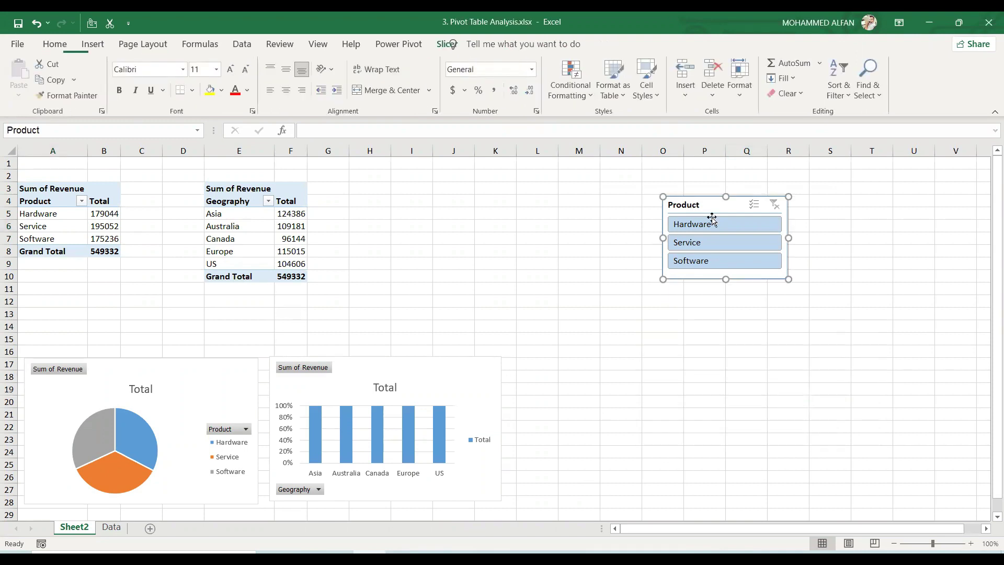
{"action": "left_click", "coordinate": [714, 223]}
{"action": "left_click", "coordinate": [715, 243]}
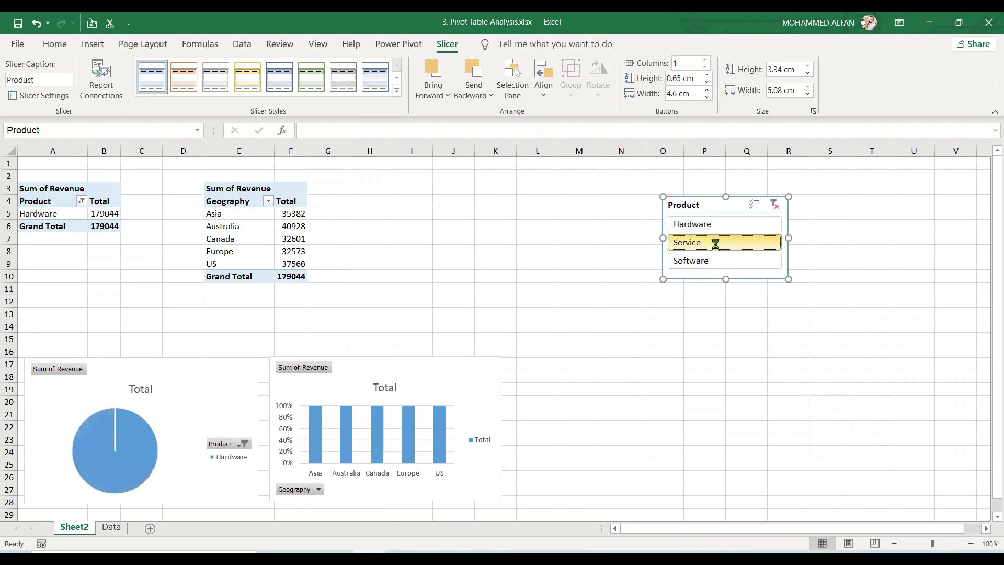
{"action": "left_click", "coordinate": [712, 260]}
{"action": "left_click", "coordinate": [712, 242]}
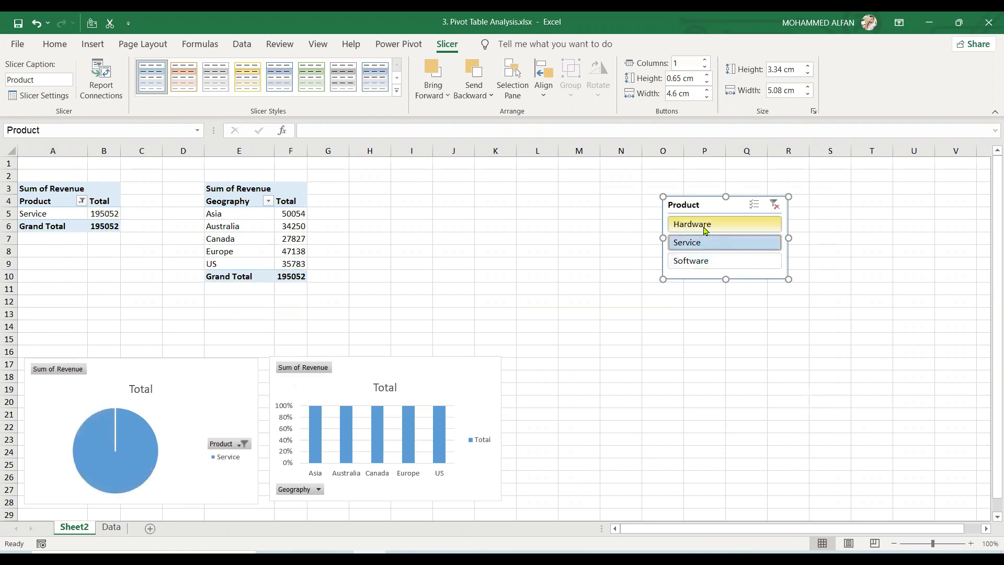
{"action": "left_click", "coordinate": [705, 231]}
{"action": "left_click", "coordinate": [708, 248]}
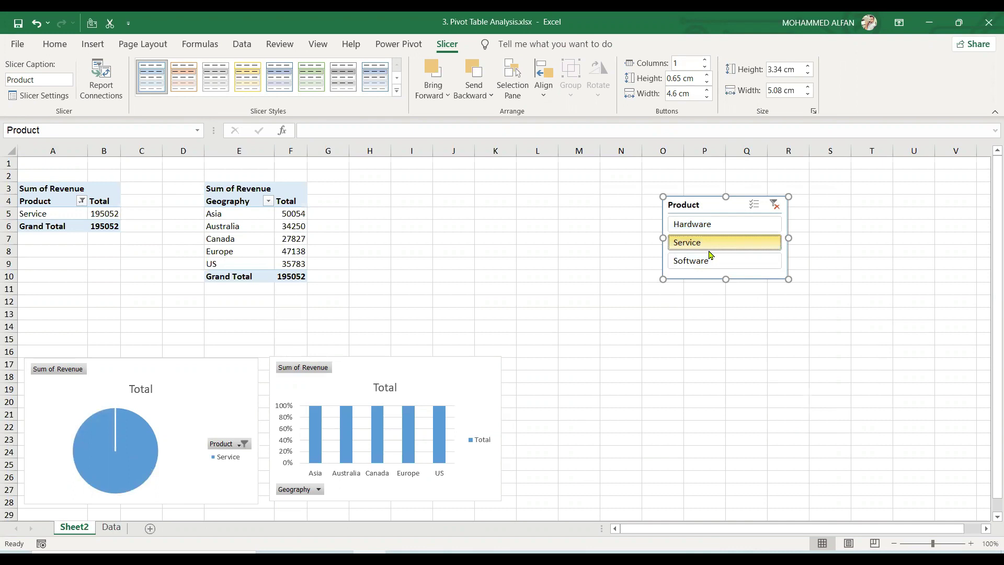
{"action": "left_click", "coordinate": [774, 205]}
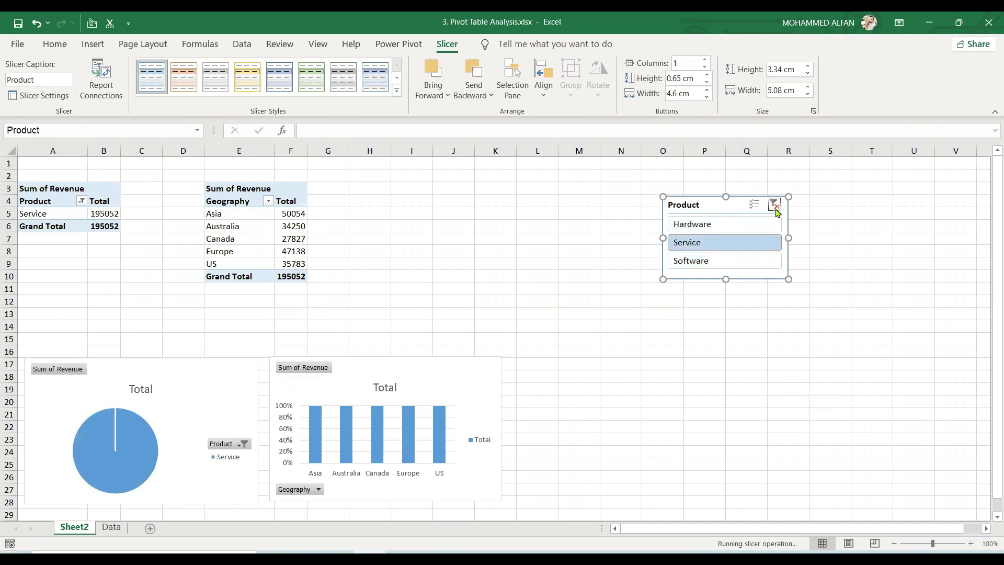
Remove the Product slicer from the sheet.
{"action": "left_click_drag", "start_coordinate": [719, 204], "coordinate": [681, 201]}
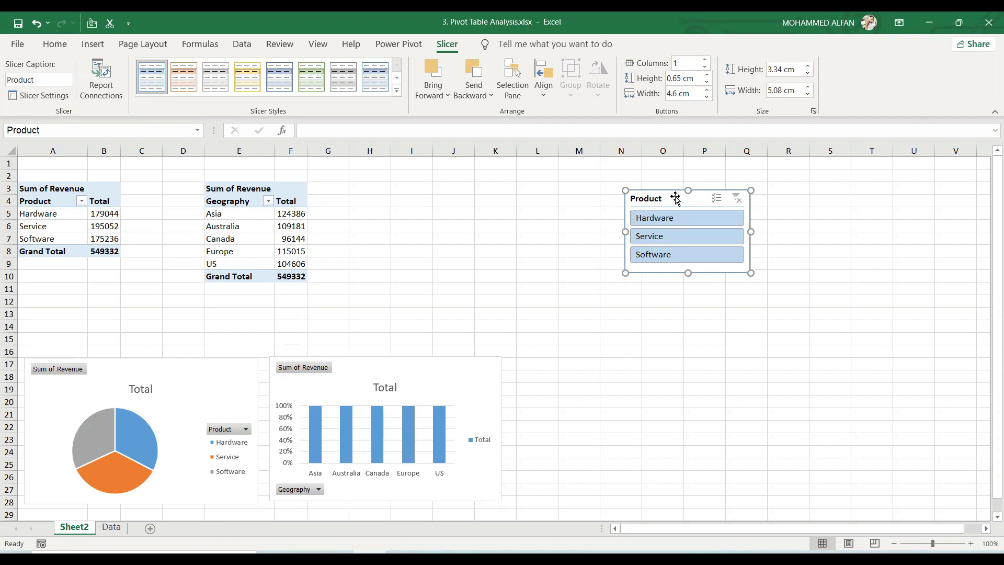
{"action": "key", "text": "Escape"}
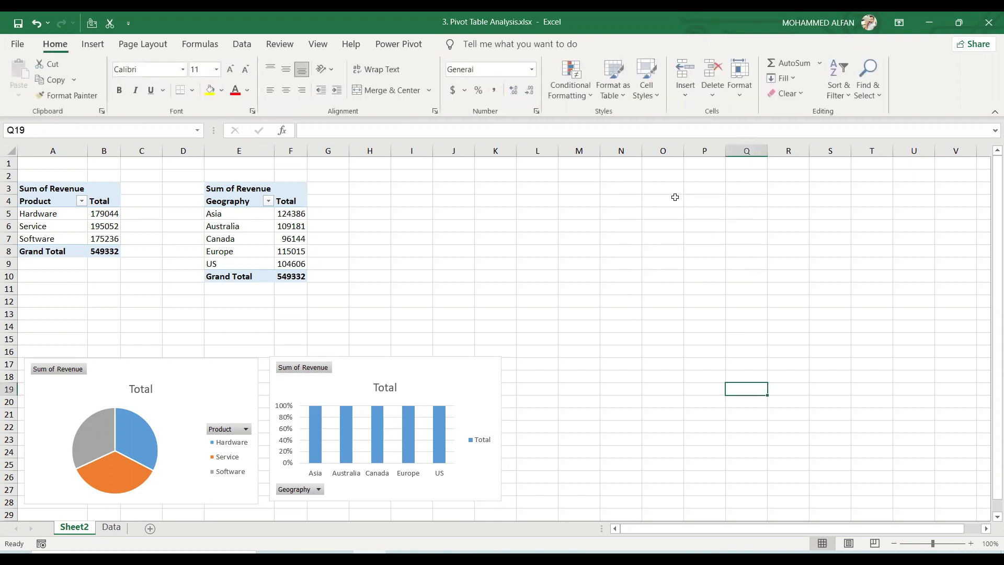
{"action": "left_click", "coordinate": [214, 388]}
{"action": "left_click", "coordinate": [383, 387]}
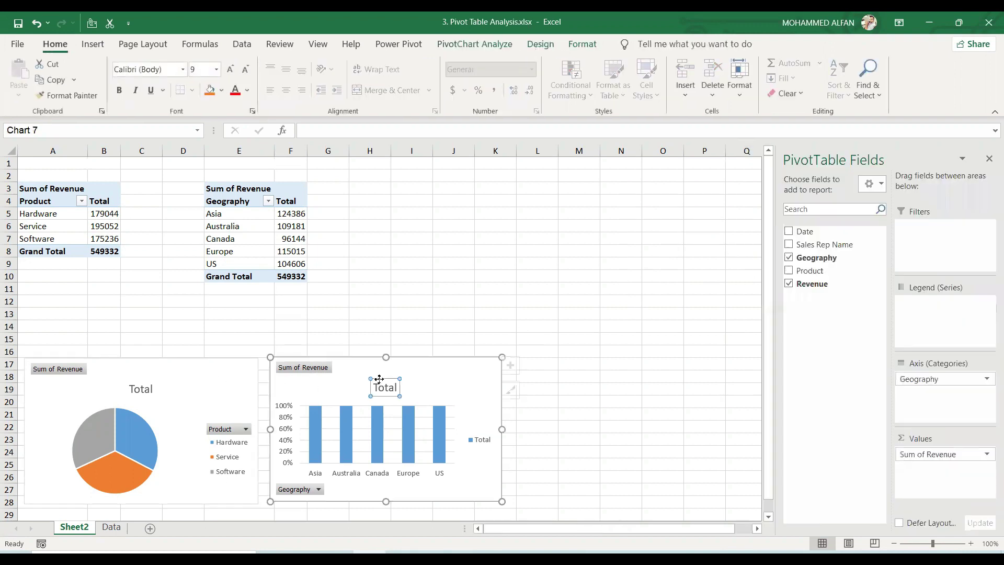
{"action": "left_click", "coordinate": [512, 313]}
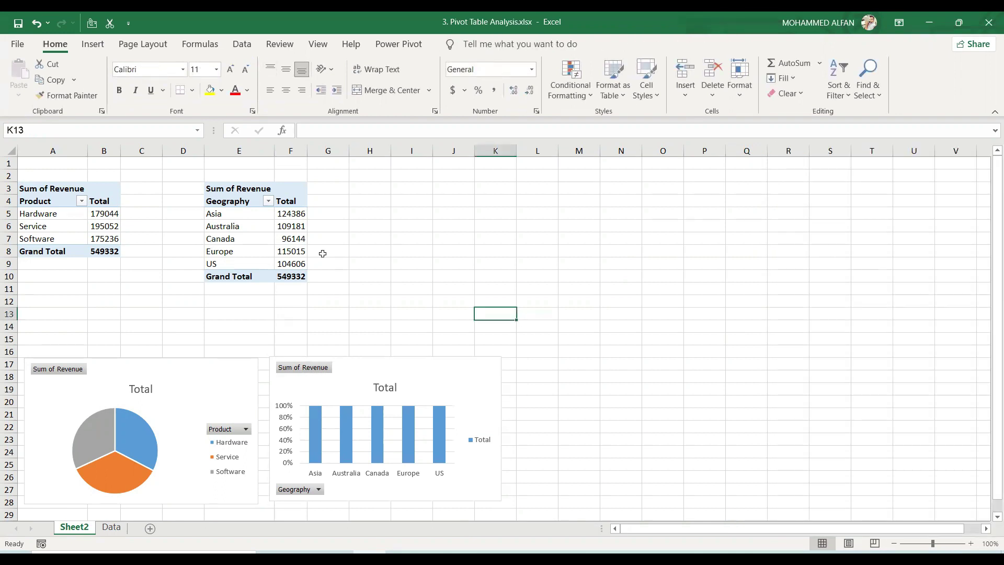
Insert a Geography slicer from the Product PivotTable, place it over columns P–S from row 3 and shorten it to about 4.57 cm.
{"action": "left_click", "coordinate": [75, 226]}
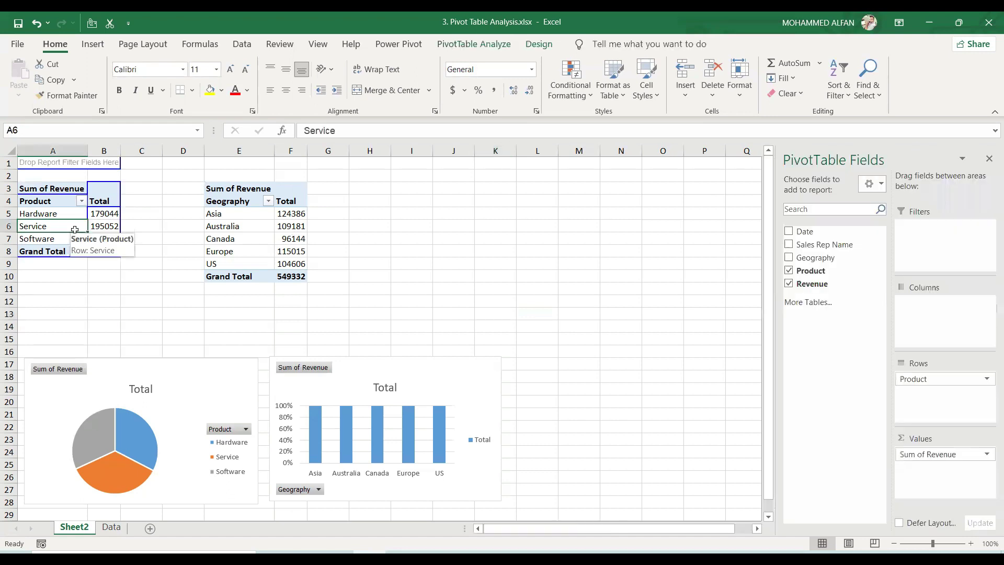
{"action": "left_click", "coordinate": [474, 44]}
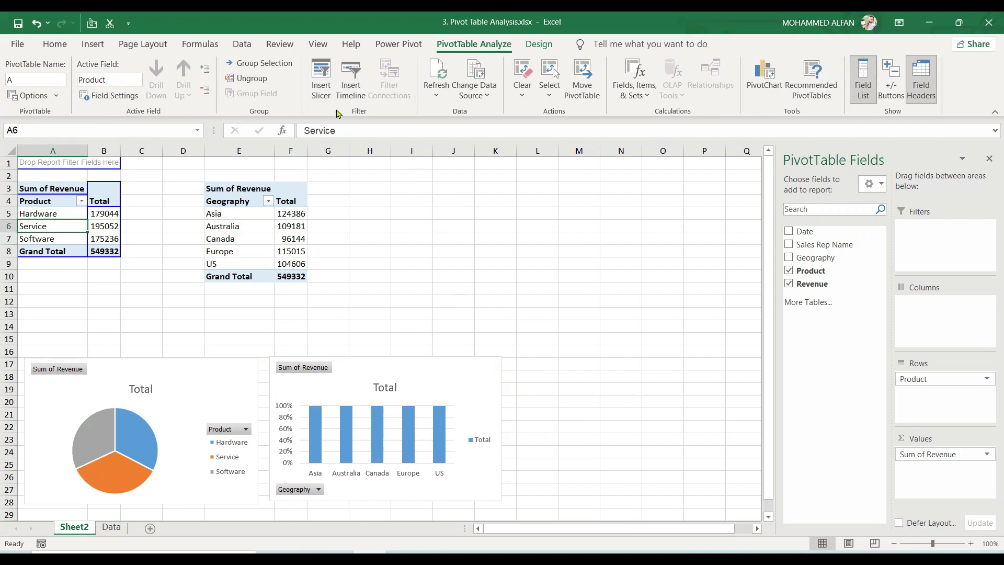
{"action": "left_click", "coordinate": [322, 96]}
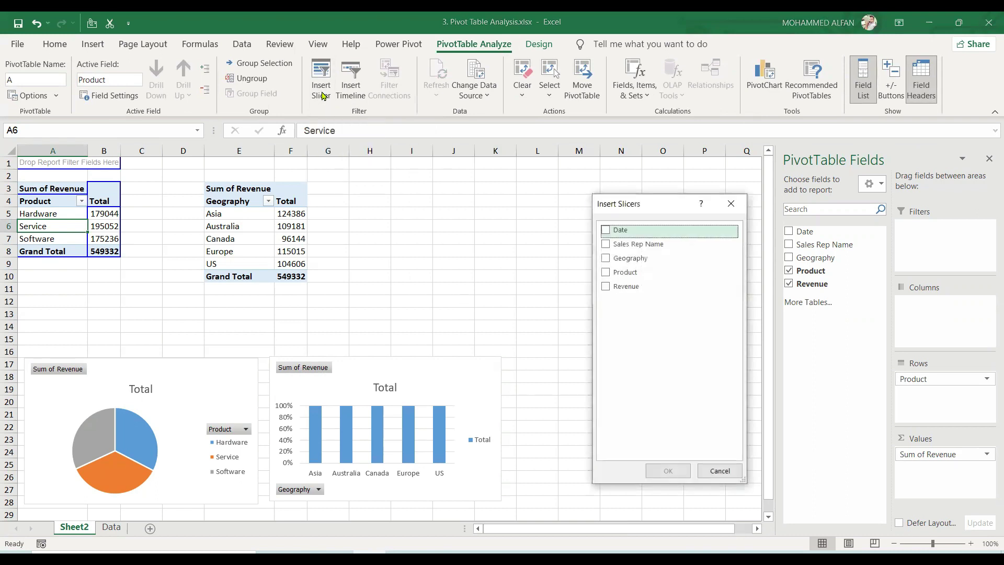
{"action": "left_click", "coordinate": [606, 259]}
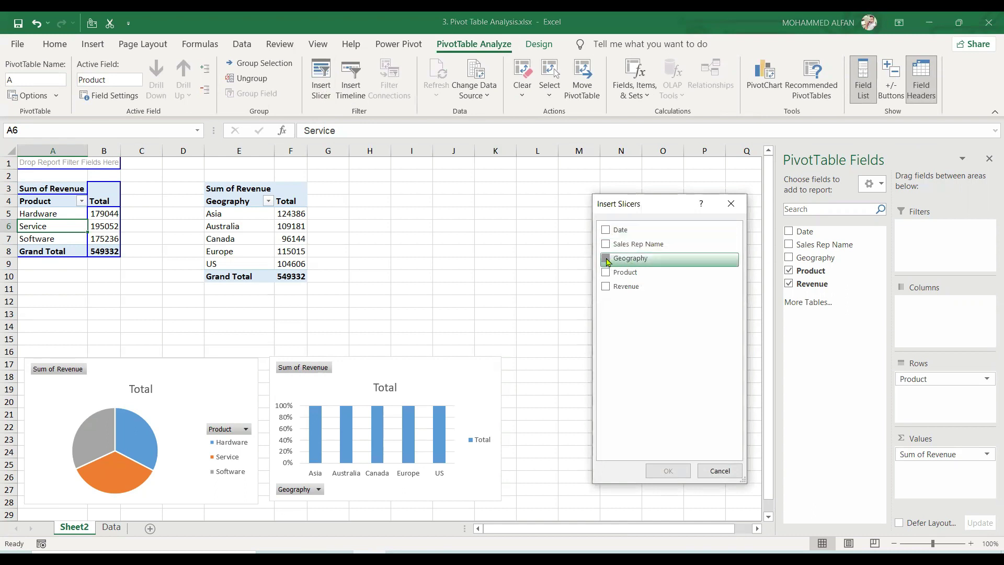
{"action": "left_click", "coordinate": [667, 470]}
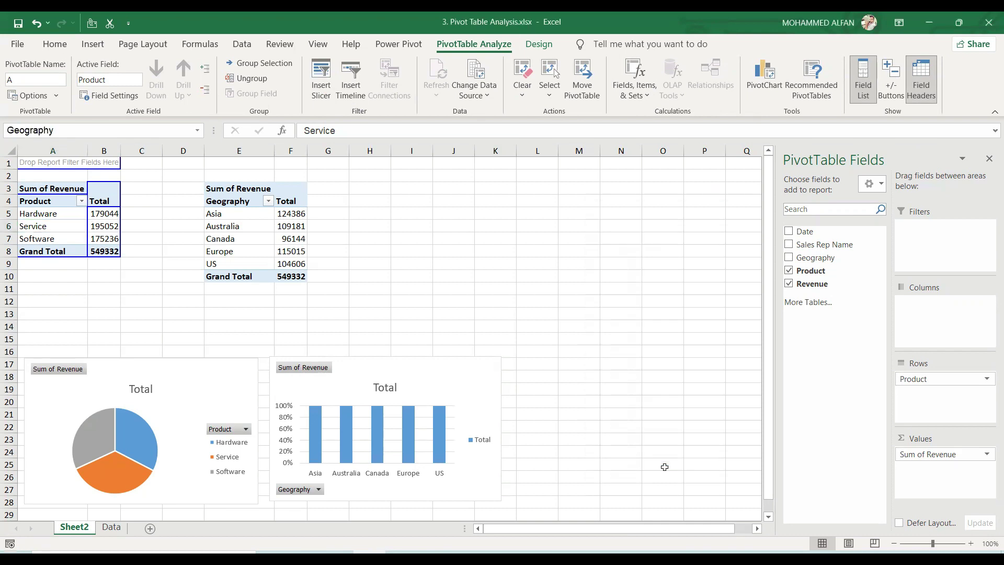
{"action": "left_click_drag", "start_coordinate": [390, 263], "coordinate": [762, 190]}
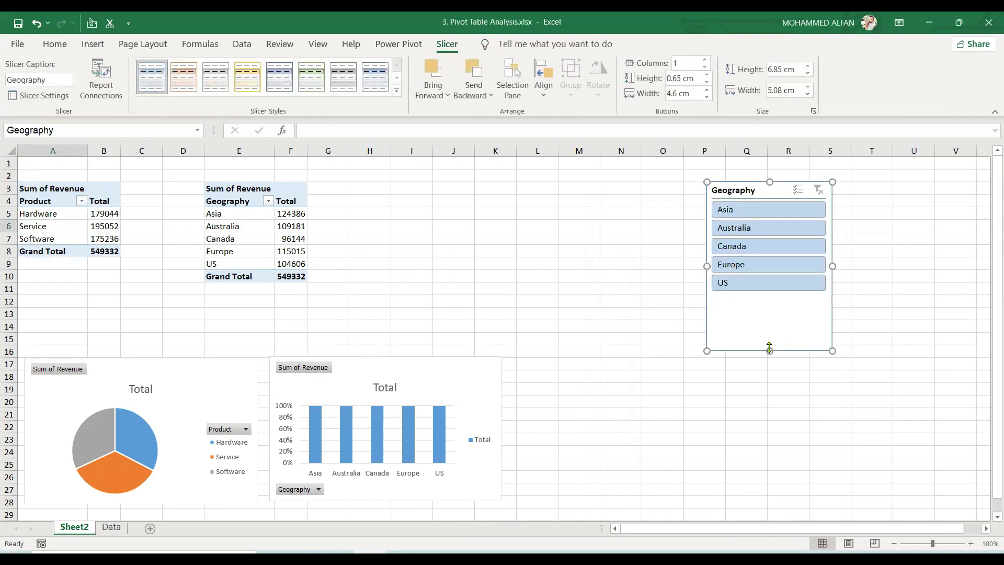
{"action": "left_click_drag", "start_coordinate": [777, 293], "coordinate": [777, 294]}
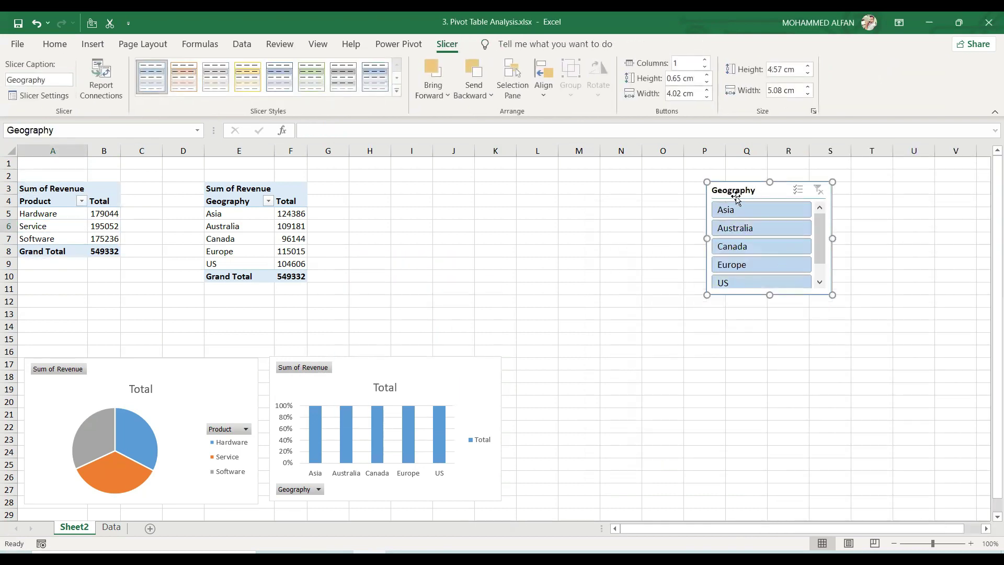
Connect the Geography slicer to PivotTable B in addition to A through its report connections.
{"action": "right_click", "coordinate": [731, 192]}
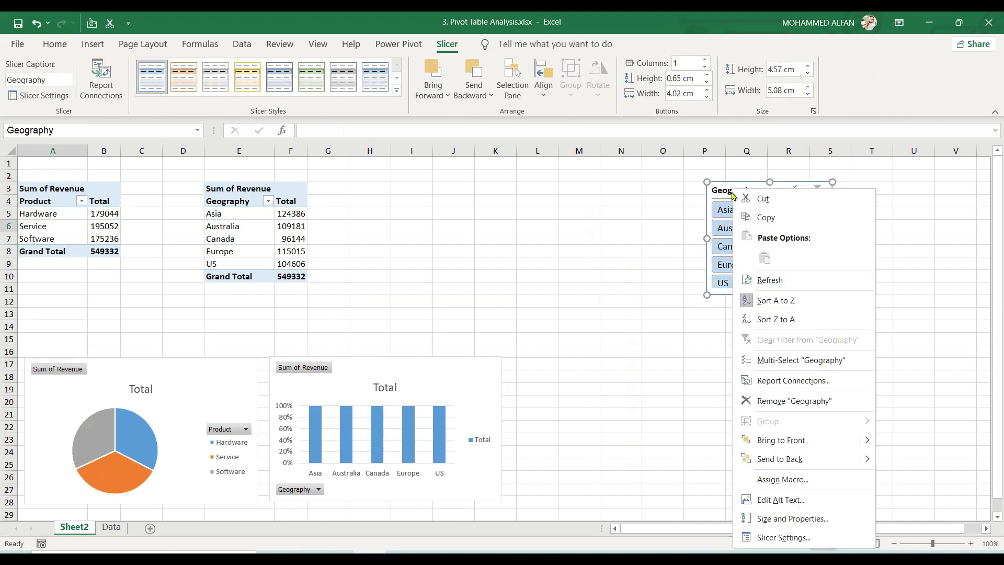
{"action": "left_click", "coordinate": [792, 381]}
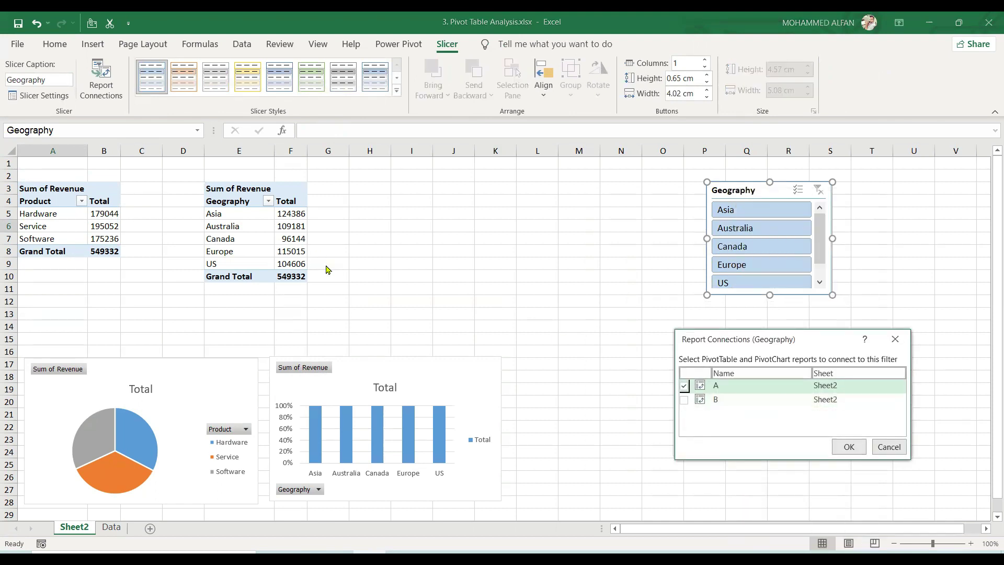
{"action": "left_click", "coordinate": [685, 404]}
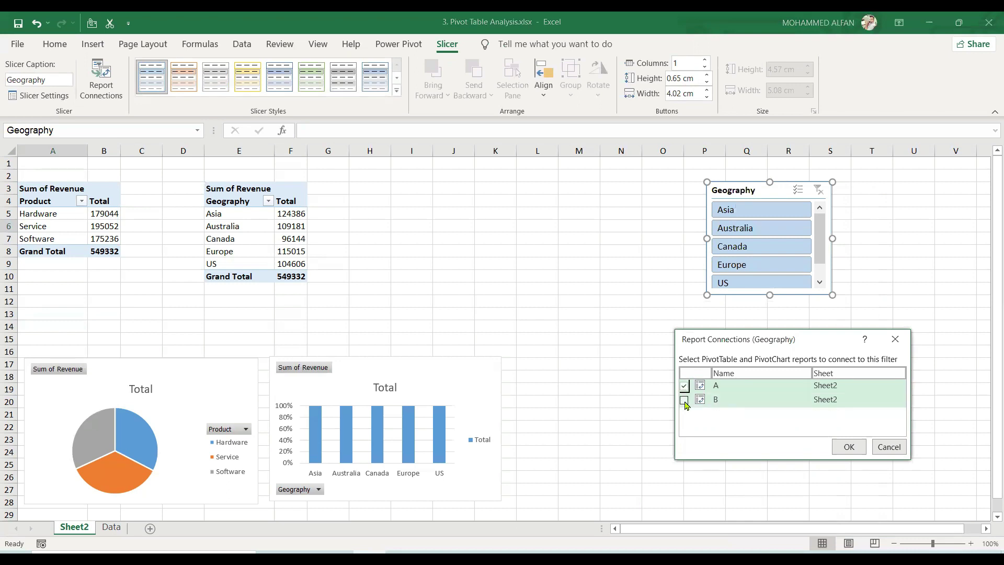
{"action": "left_click", "coordinate": [685, 404]}
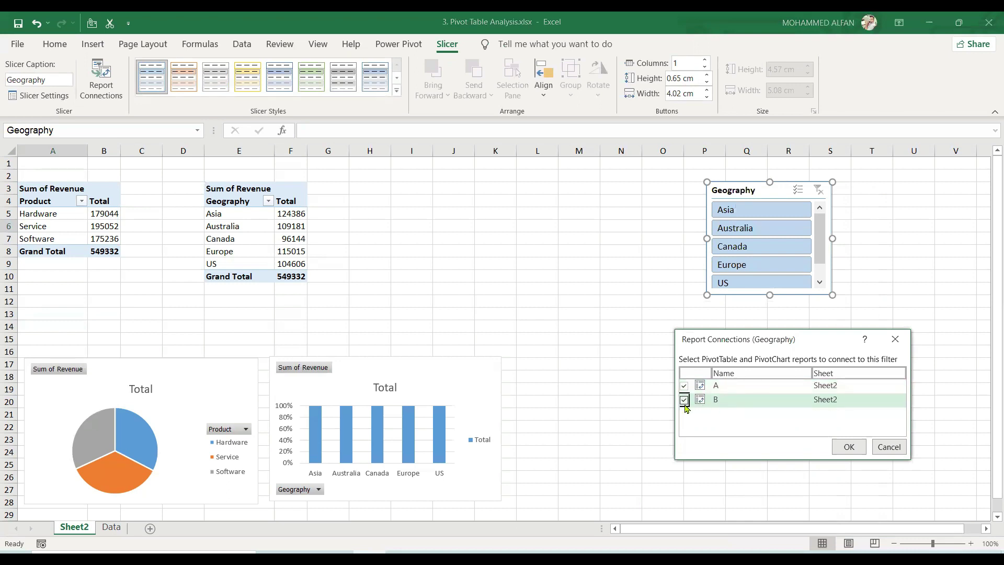
{"action": "left_click", "coordinate": [849, 446]}
Filter both PivotTables by Europe and switch to Australia with the Geography slicer, and hide the PivotTable field list.
{"action": "left_click", "coordinate": [773, 263]}
{"action": "left_click", "coordinate": [772, 229]}
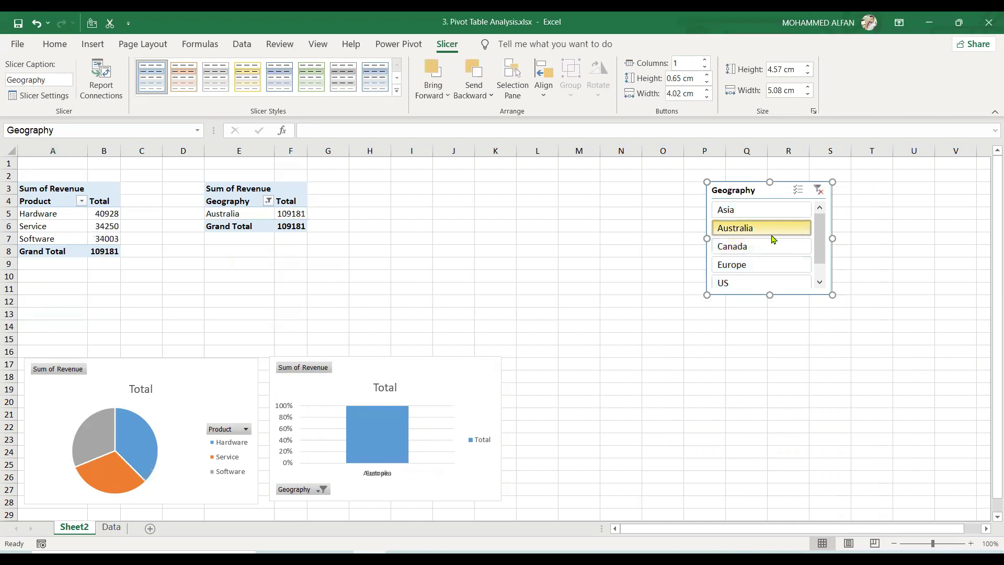
{"action": "left_click", "coordinate": [206, 373]}
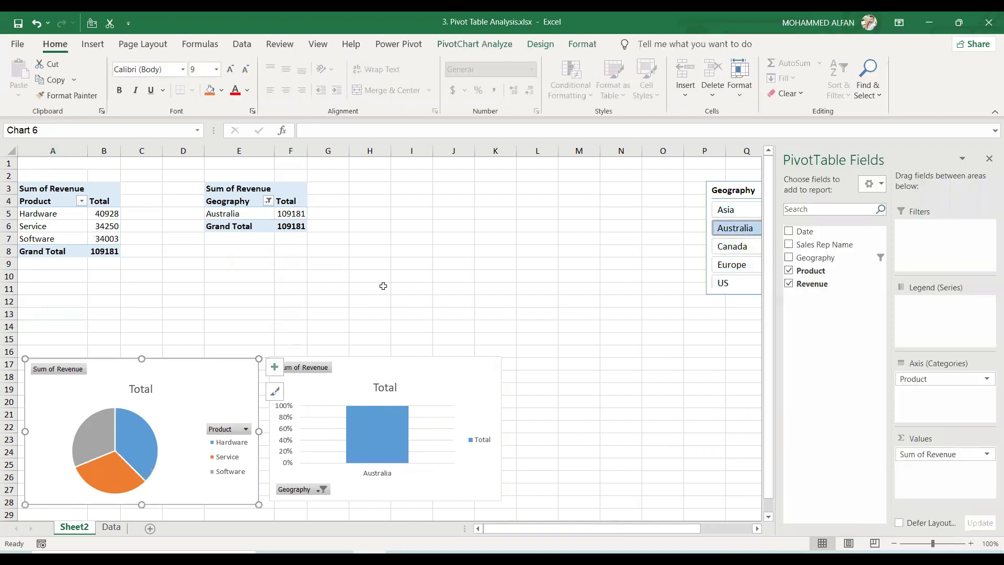
{"action": "left_click", "coordinate": [989, 158]}
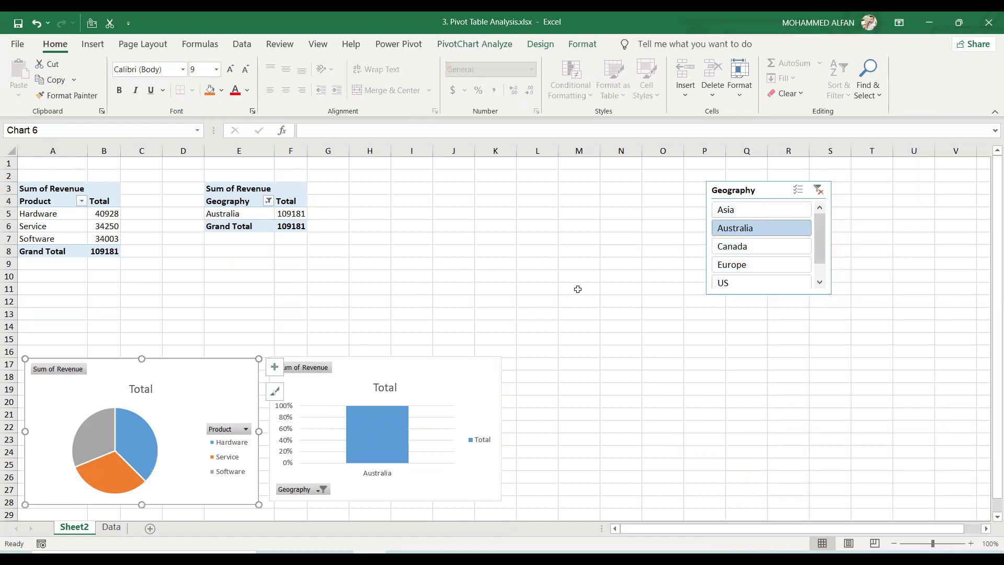